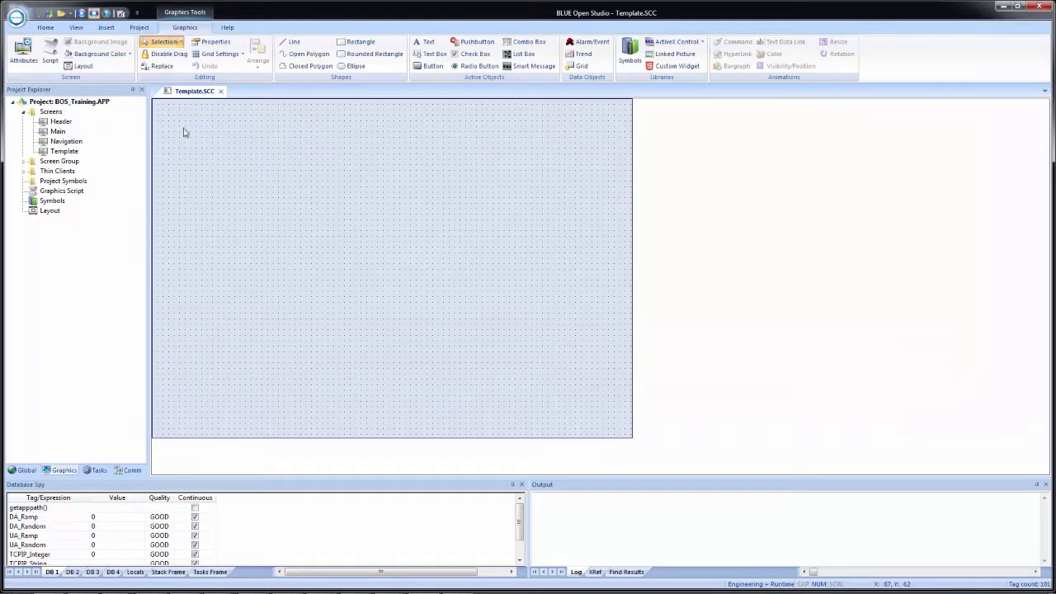
# Save a copy of the Template screen as ActiveObjects.
pyautogui.click(16, 17)
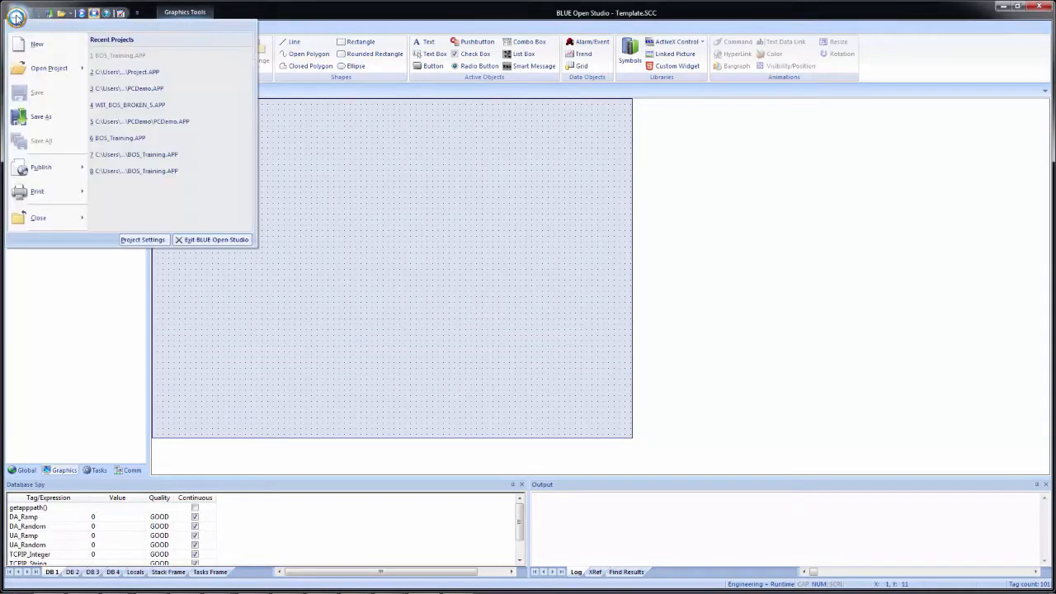
pyautogui.click(47, 119)
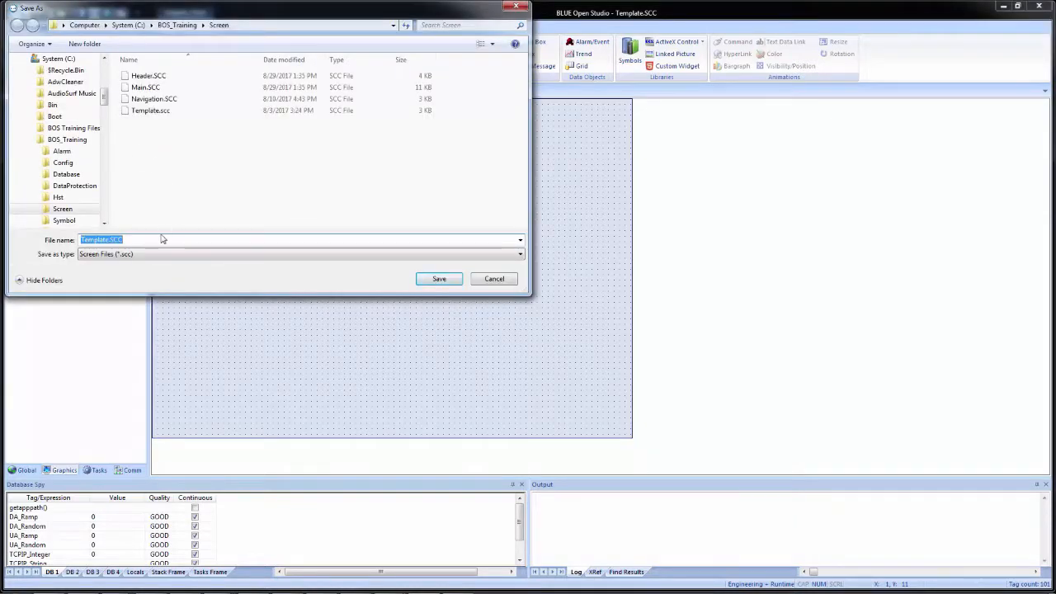
pyautogui.write('Active')
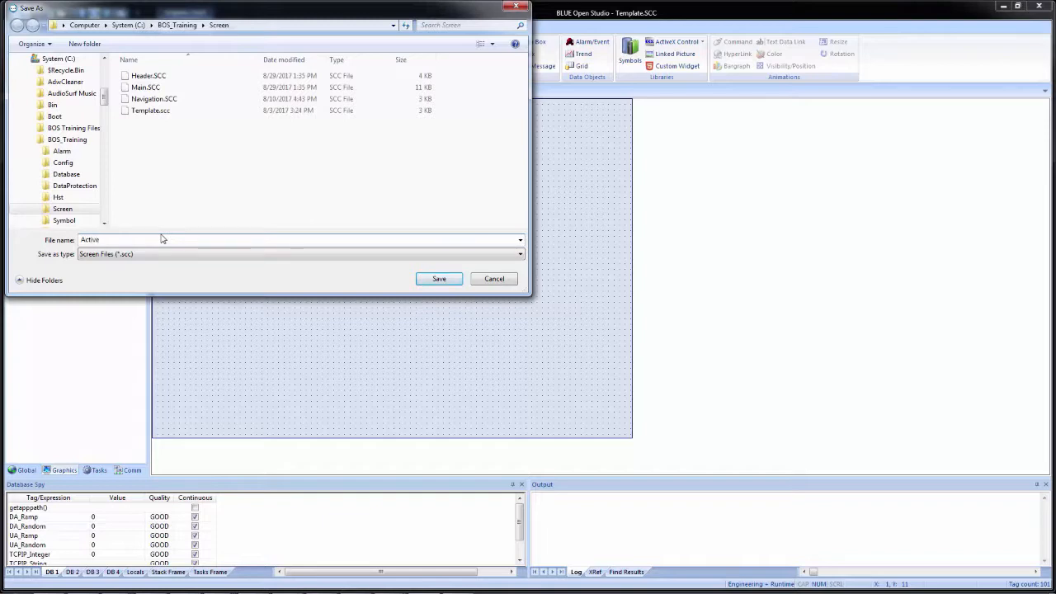
pyautogui.write('Objects')
pyautogui.click(426, 280)
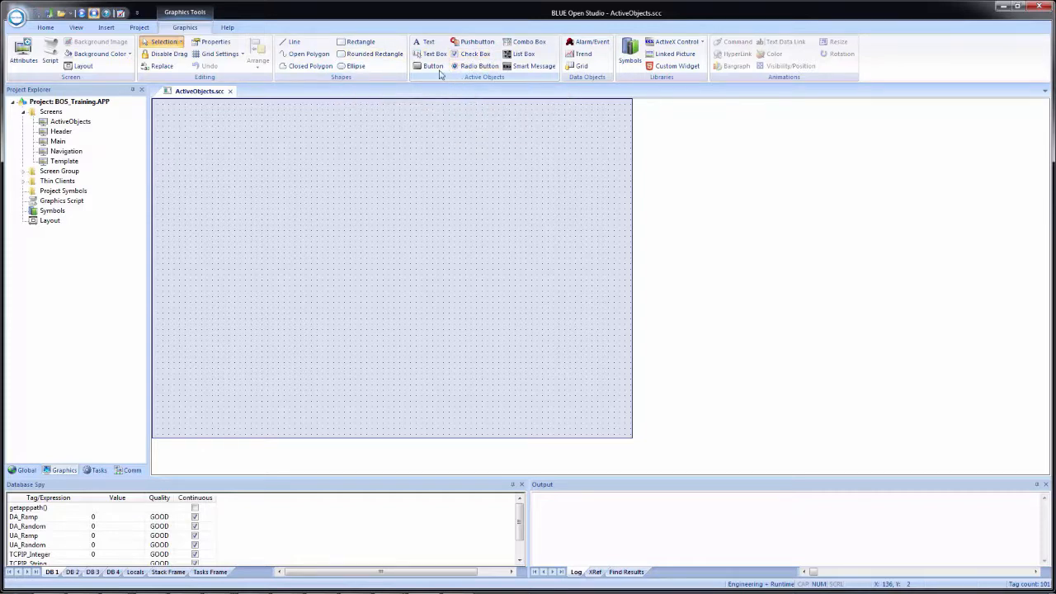
# Add a "Text String" text object near the screen's upper-left corner and shift it slightly inward.
pyautogui.click(422, 42)
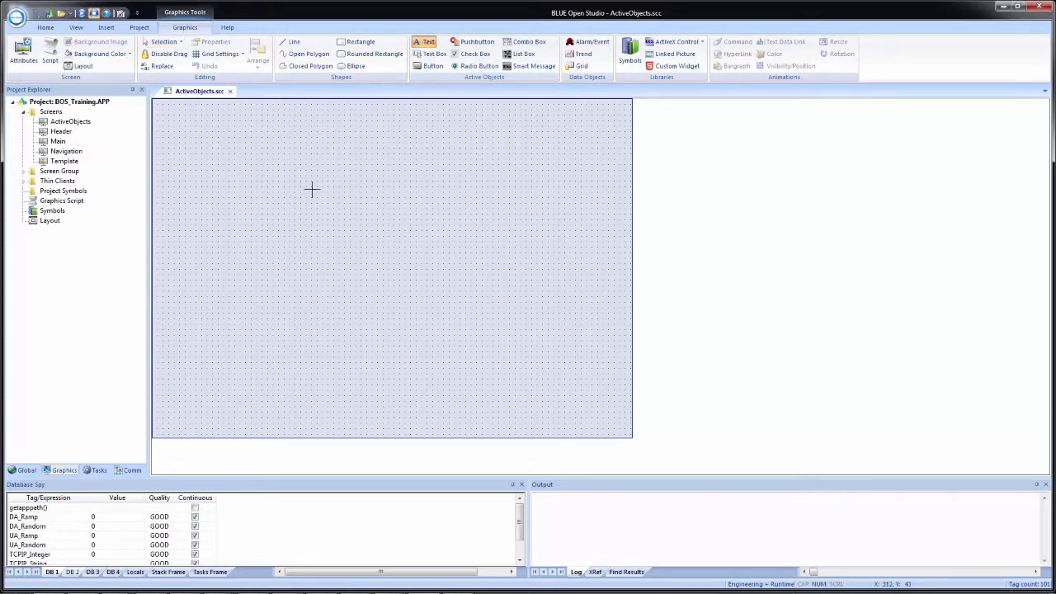
pyautogui.click(159, 106)
pyautogui.write('Text String')
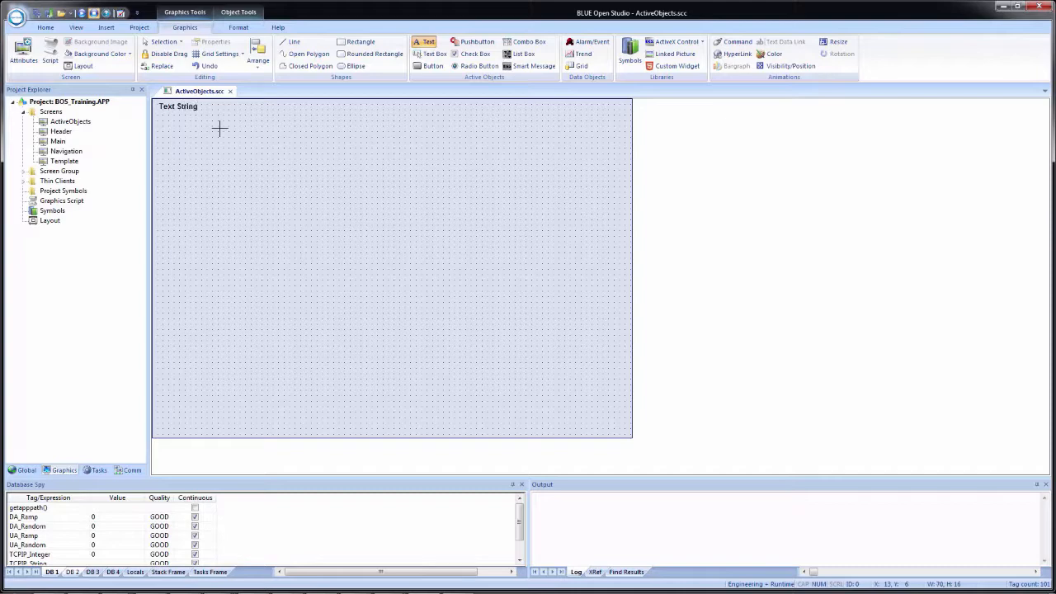
pyautogui.press('Escape')
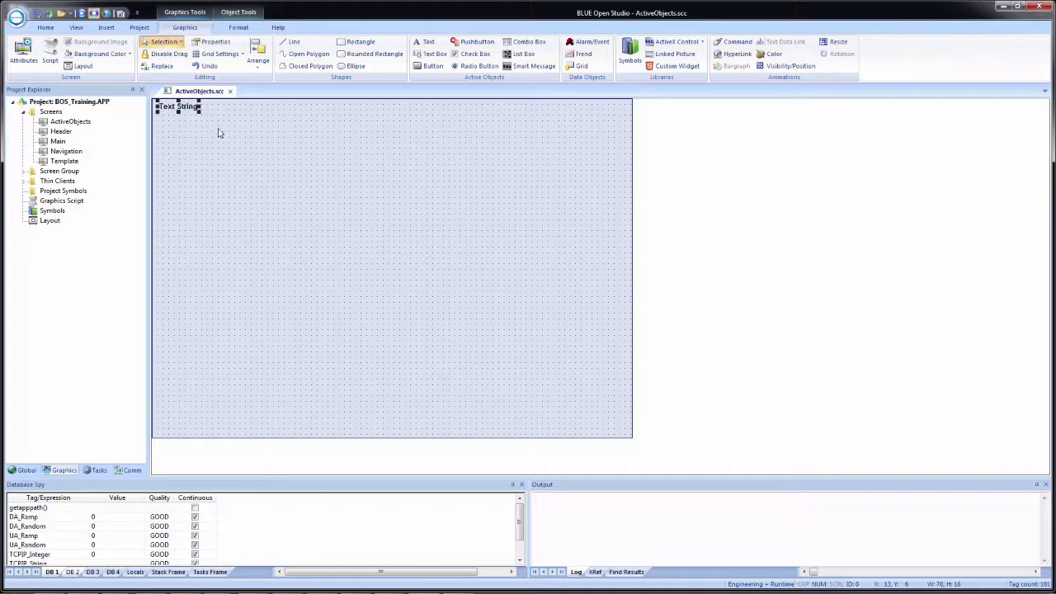
pyautogui.moveTo(184, 110); pyautogui.dragTo(201, 132)
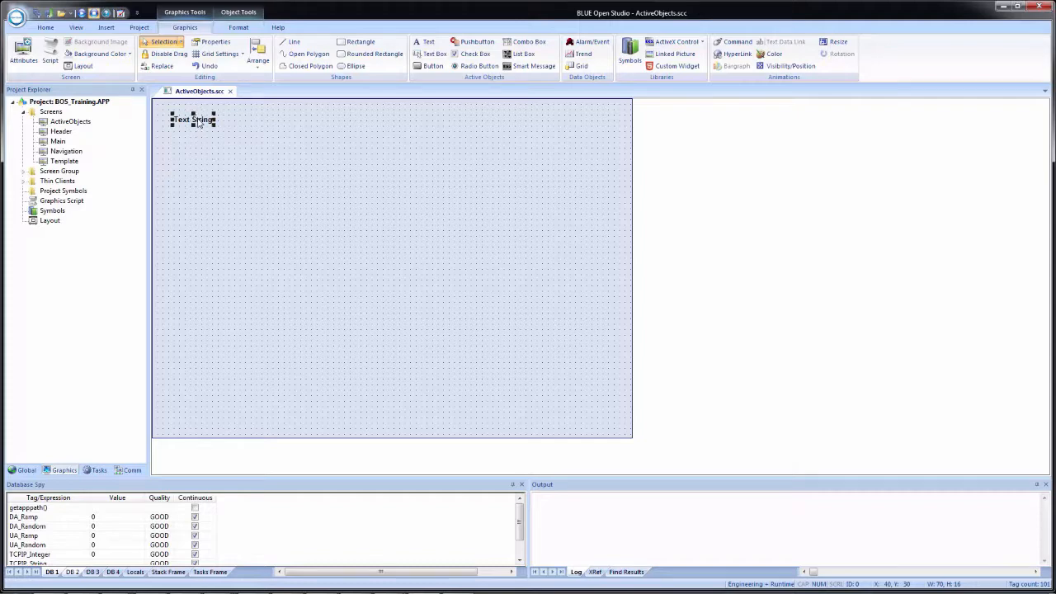
# Examine the text object's alignment, border and font options.
pyautogui.doubleClick(198, 125)
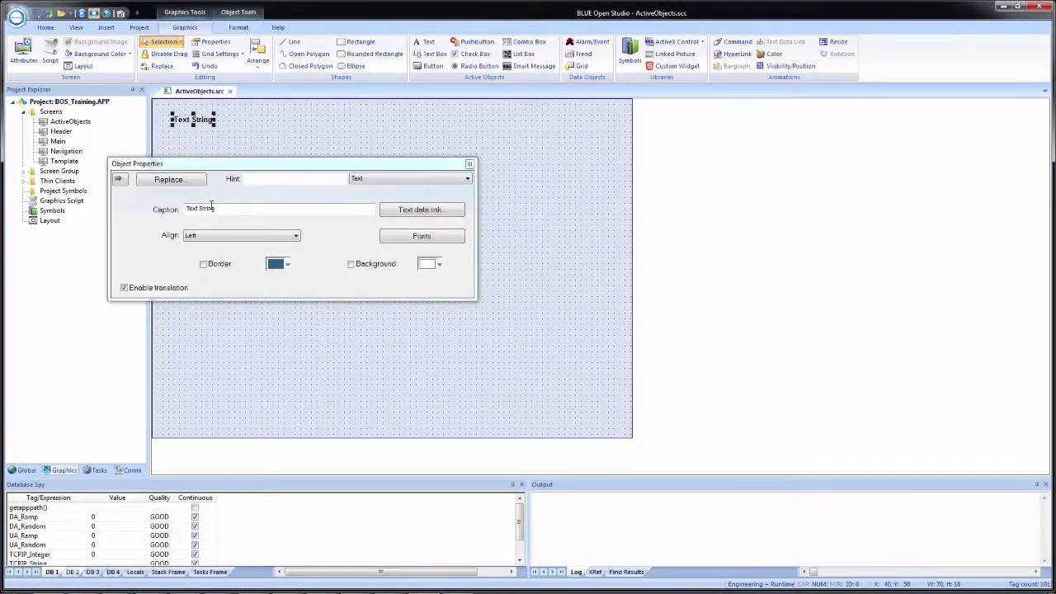
pyautogui.click(231, 238)
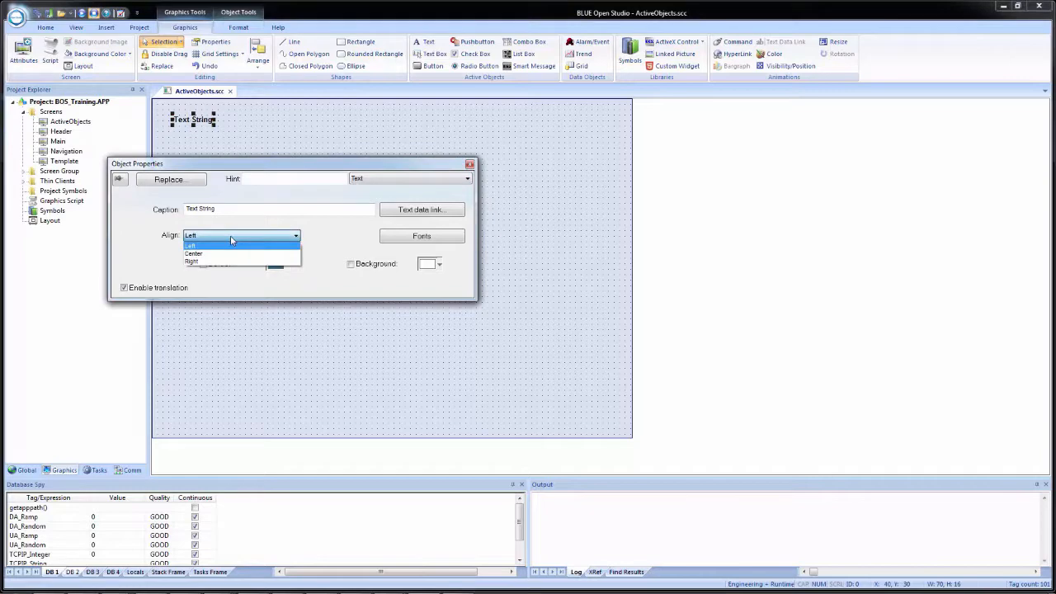
pyautogui.click(231, 240)
pyautogui.click(219, 267)
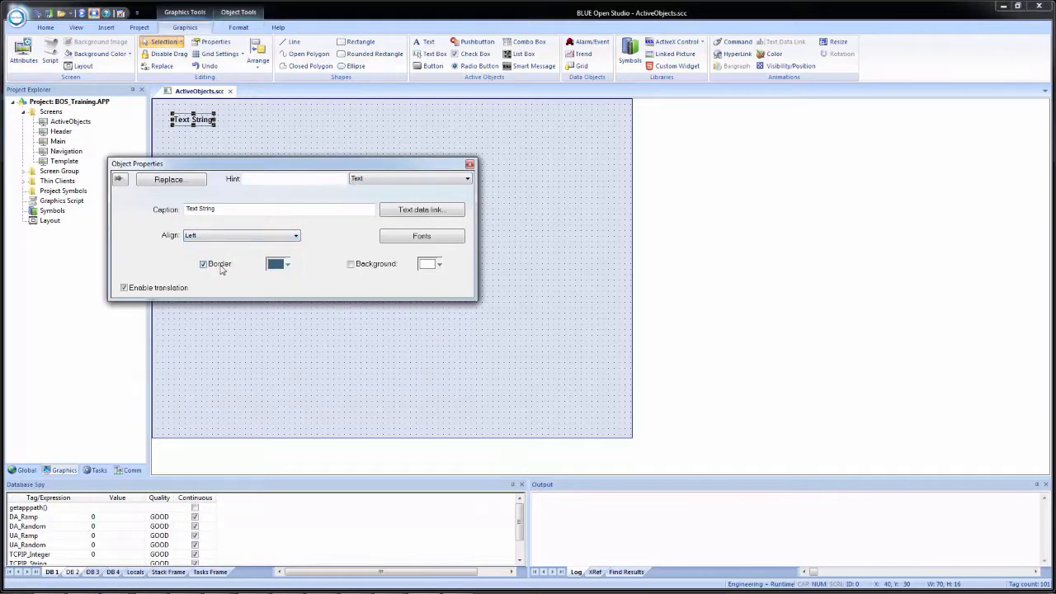
pyautogui.click(221, 268)
pyautogui.click(427, 239)
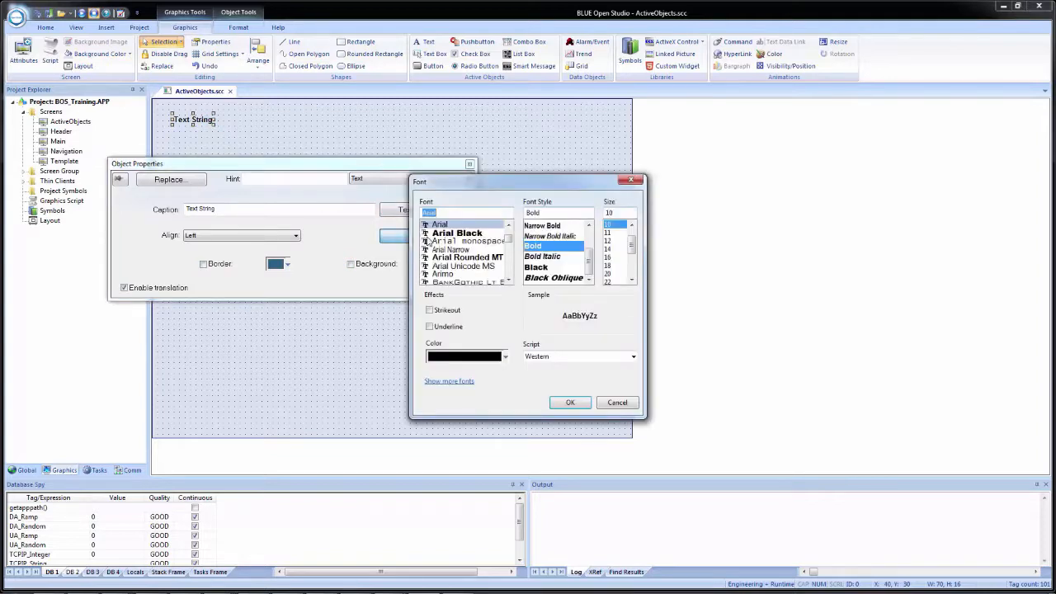
pyautogui.press('Return')
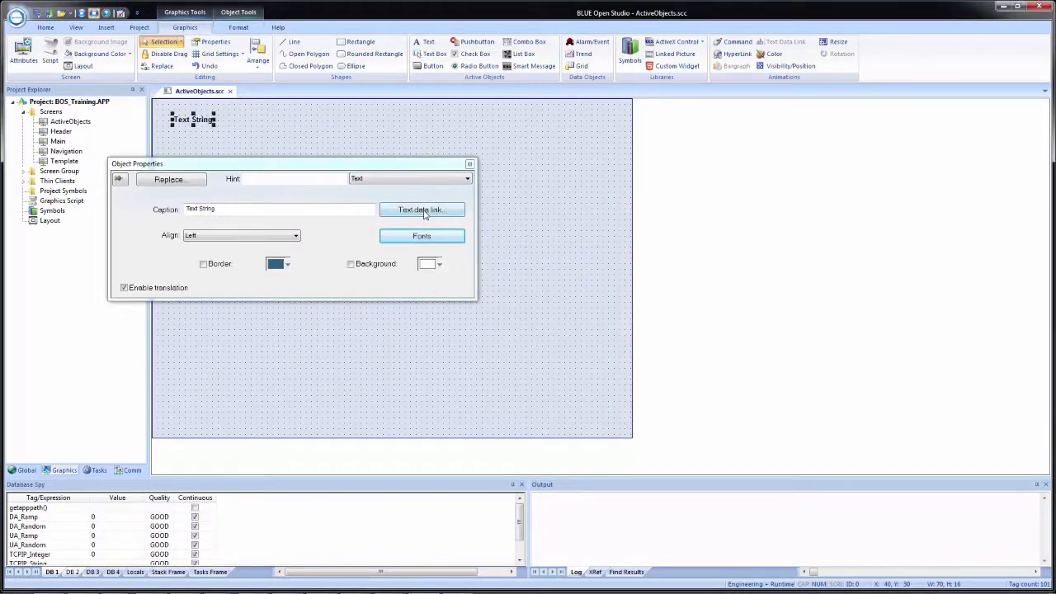
pyautogui.click(393, 134)
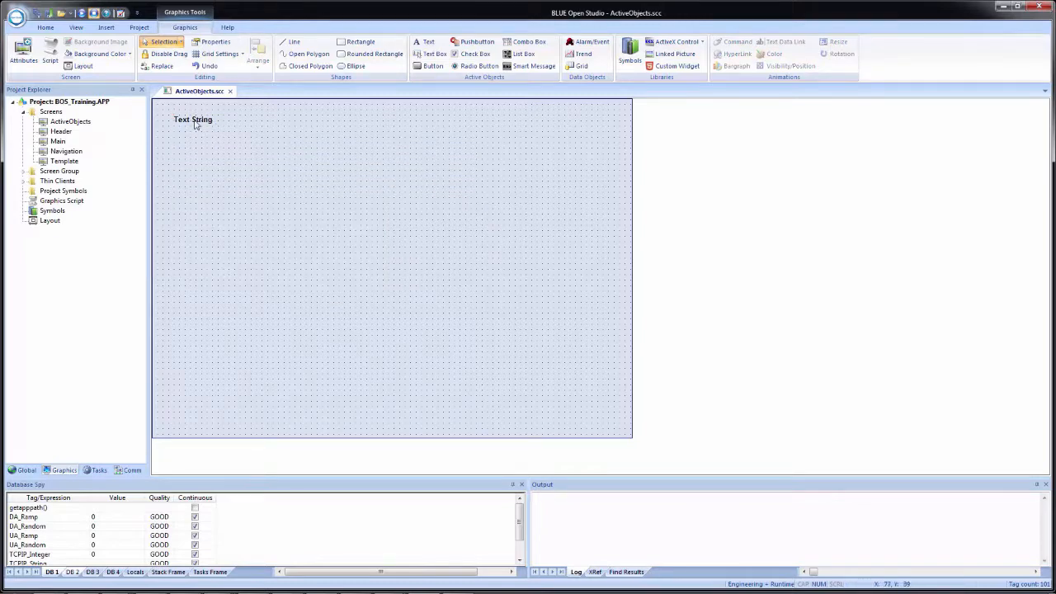
# Move "Text String" to X 20, Y 30 and place a copy directly below it at Y 60.
pyautogui.moveTo(192, 122); pyautogui.dragTo(188, 126)
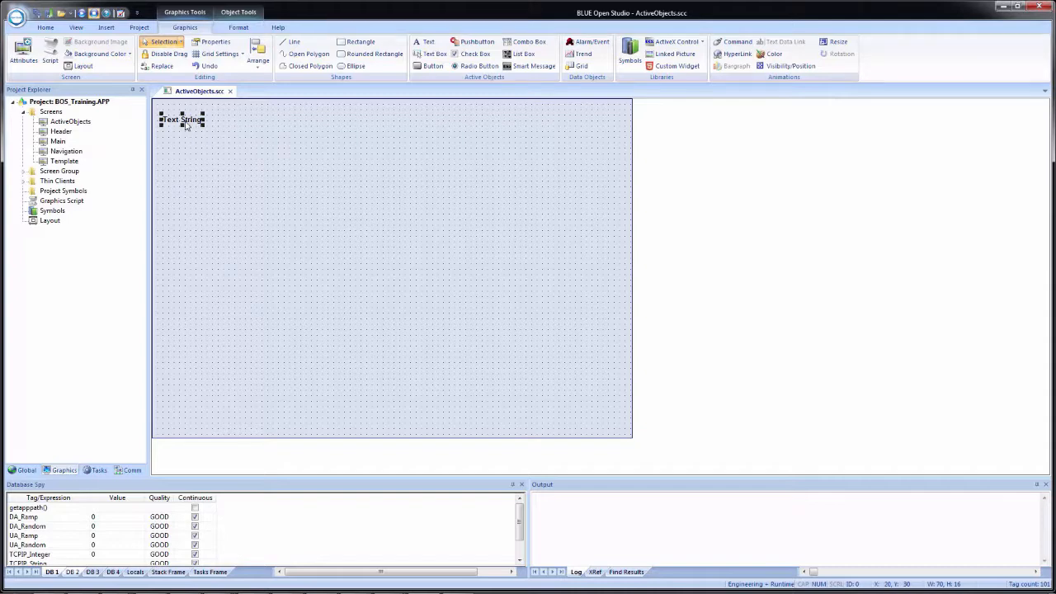
pyautogui.moveTo(187, 122); pyautogui.dragTo(188, 139)
# Make the lower text copy a text data link with the expression FloatValue->Name.
pyautogui.doubleClick(187, 139)
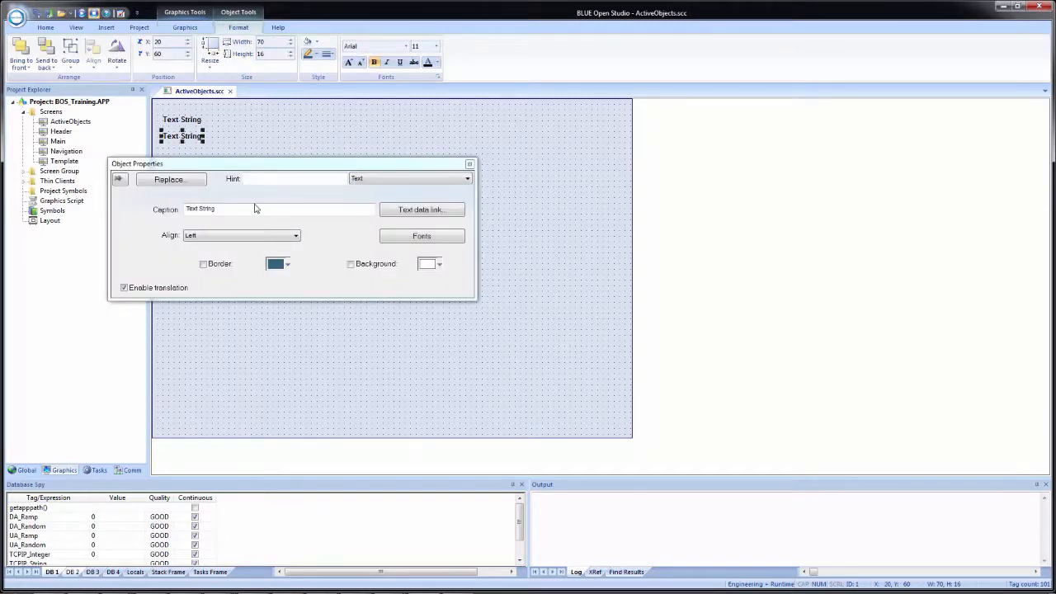
pyautogui.click(422, 211)
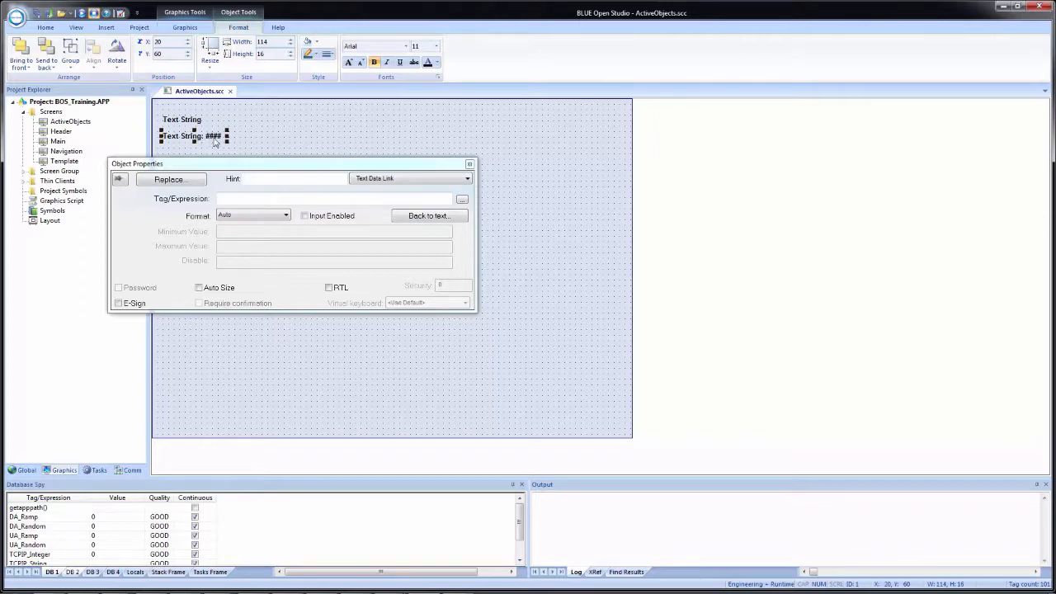
pyautogui.click(257, 197)
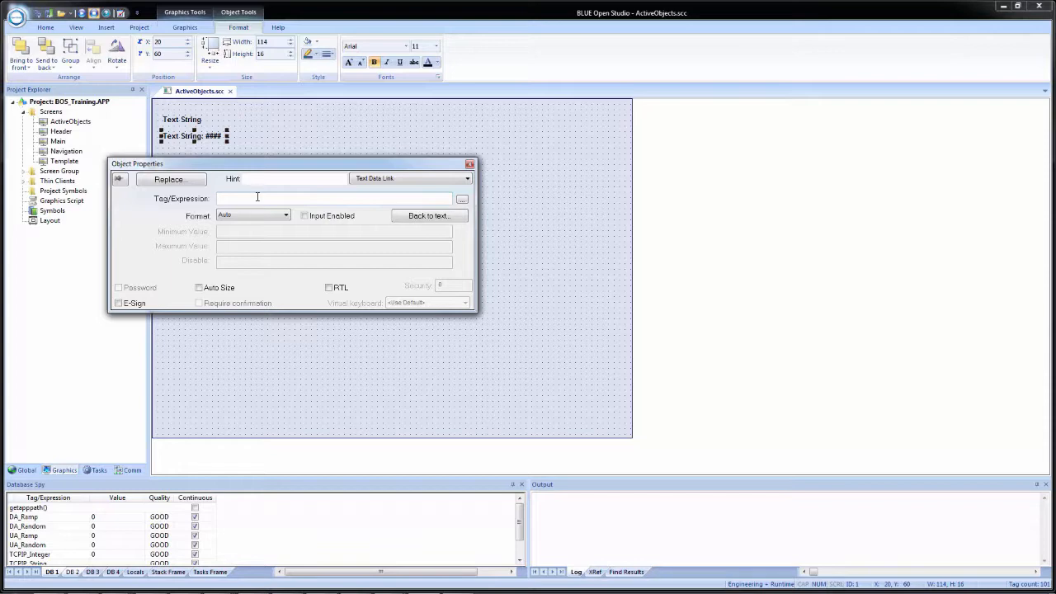
pyautogui.write('loatValue')
pyautogui.write('->Name')
pyautogui.click(324, 181)
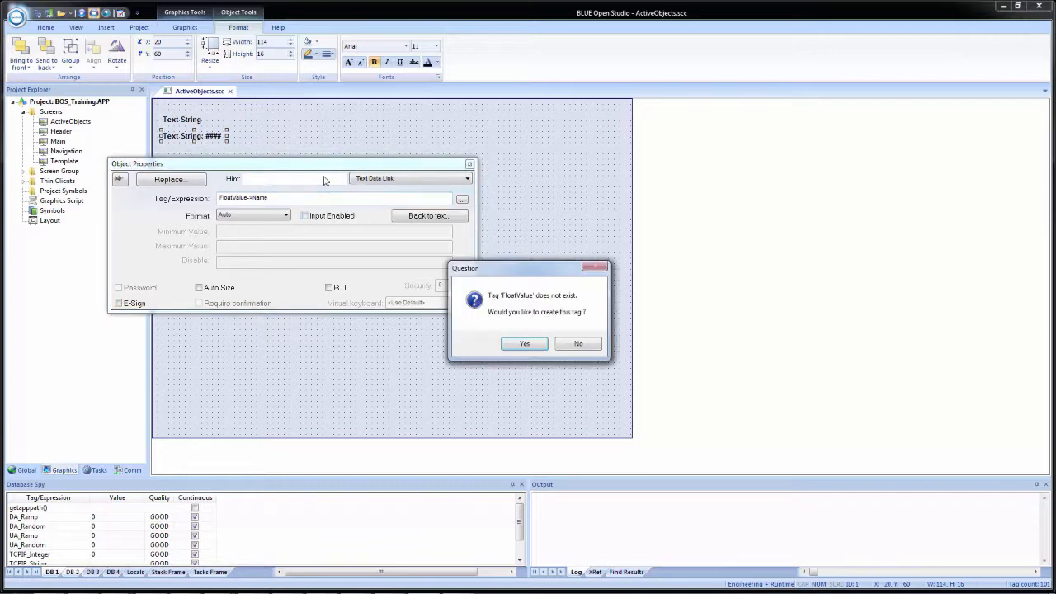
# Create the missing FloatValue tag with type Real and scope Local.
pyautogui.click(534, 345)
pyautogui.click(266, 227)
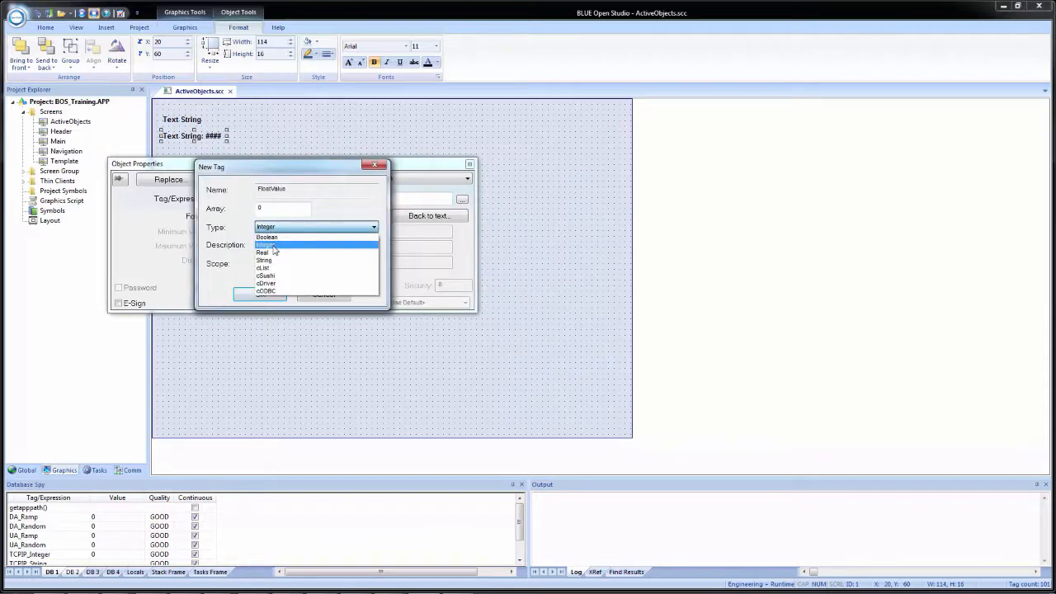
pyautogui.click(275, 251)
pyautogui.click(279, 265)
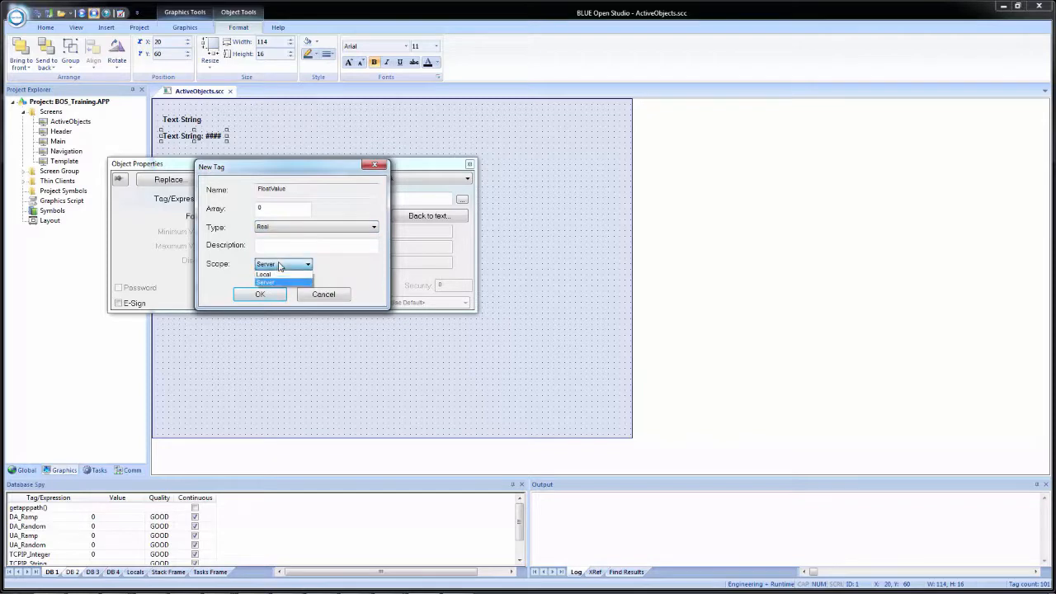
pyautogui.click(271, 275)
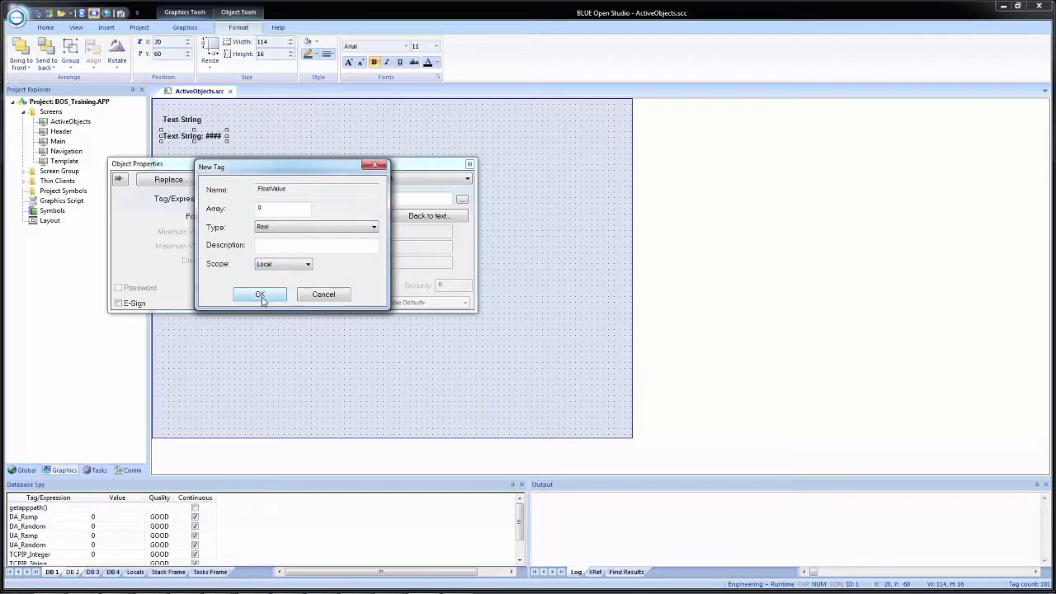
pyautogui.click(260, 297)
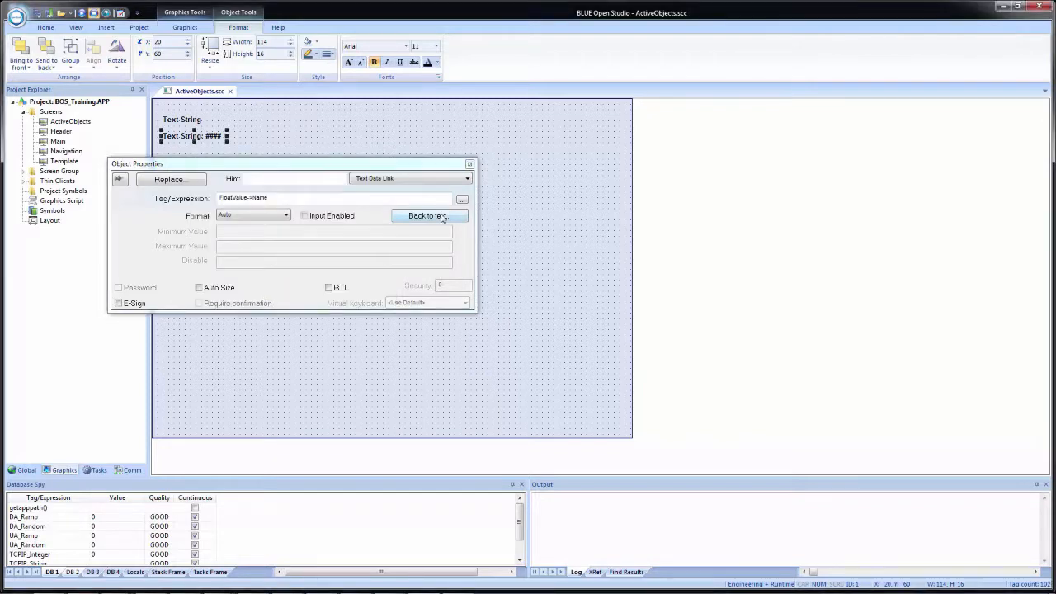
# Replace the linked text's caption with ten # placeholder characters, keeping the FloatValue->Name data link.
pyautogui.click(442, 217)
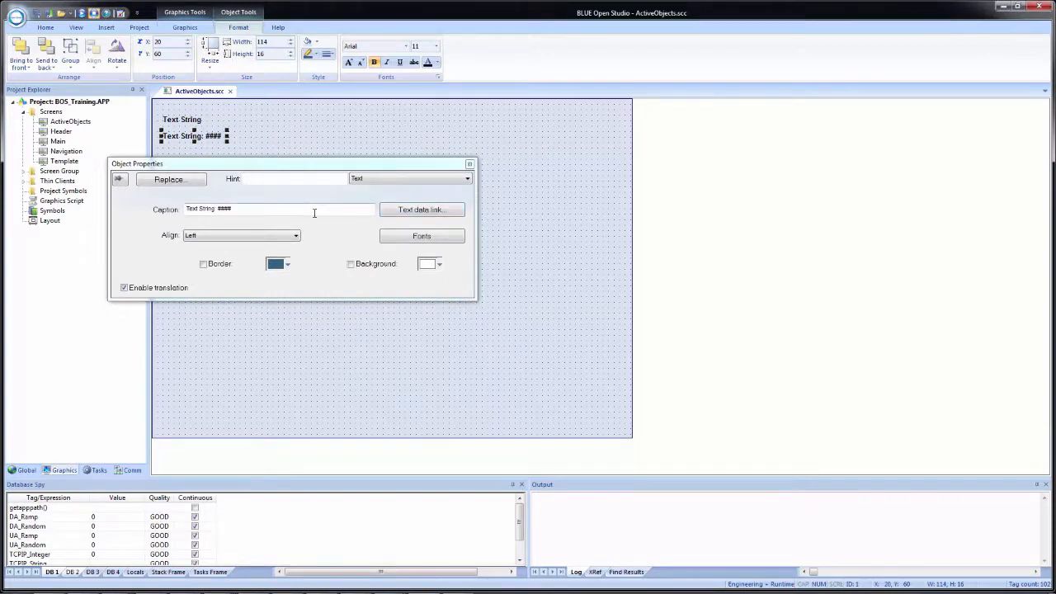
pyautogui.moveTo(305, 211); pyautogui.dragTo(148, 198)
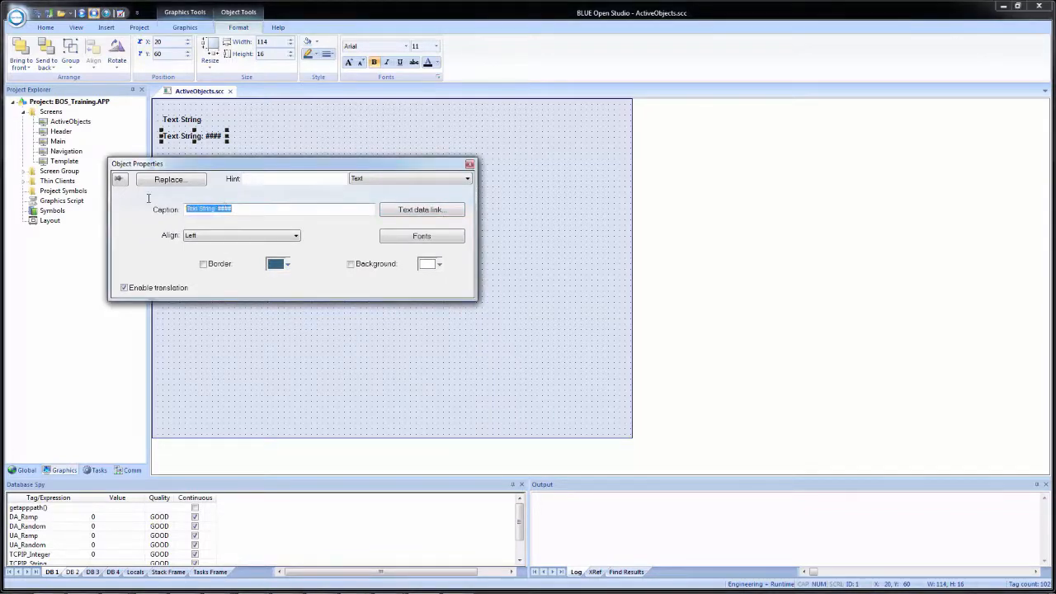
pyautogui.press('BackSpace')
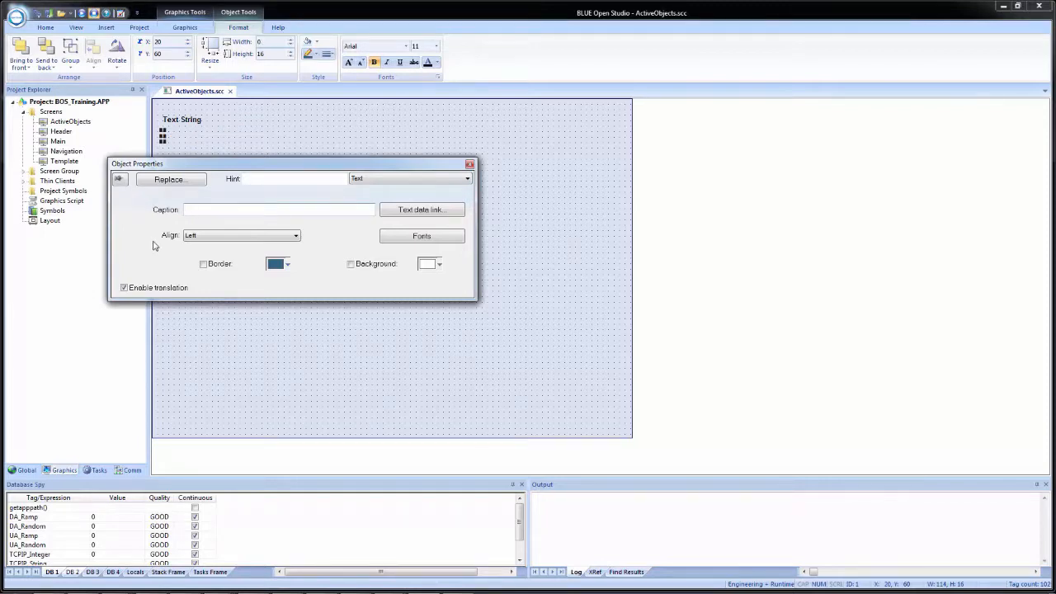
pyautogui.click(421, 209)
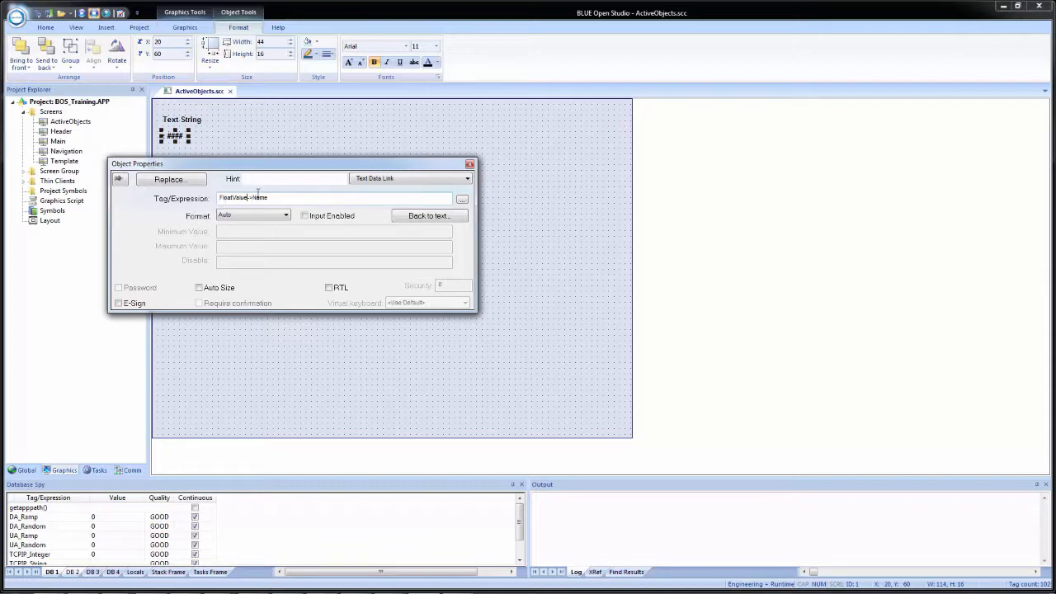
pyautogui.click(404, 217)
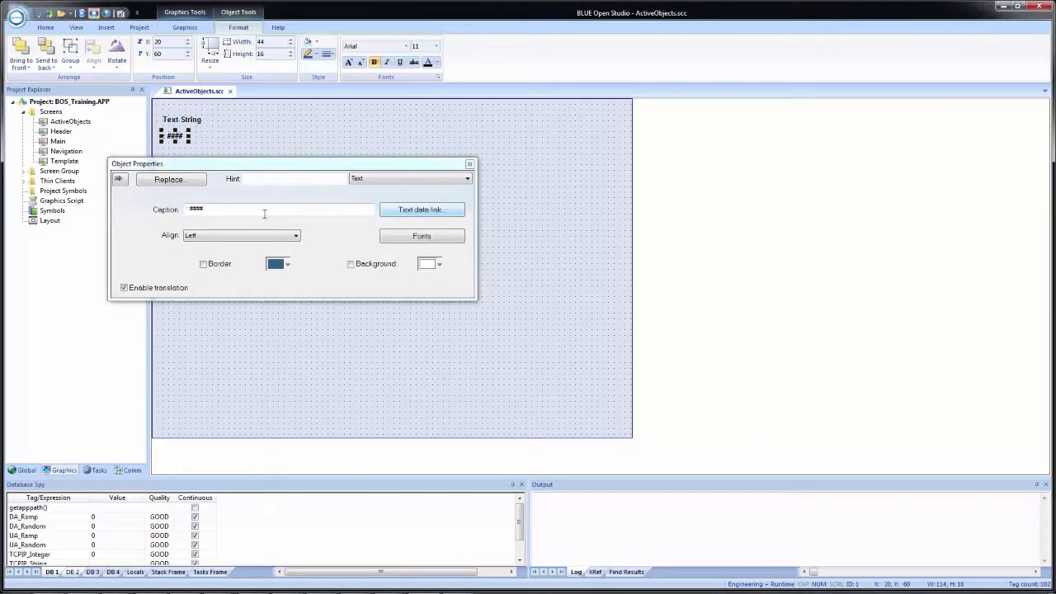
pyautogui.doubleClick(242, 210)
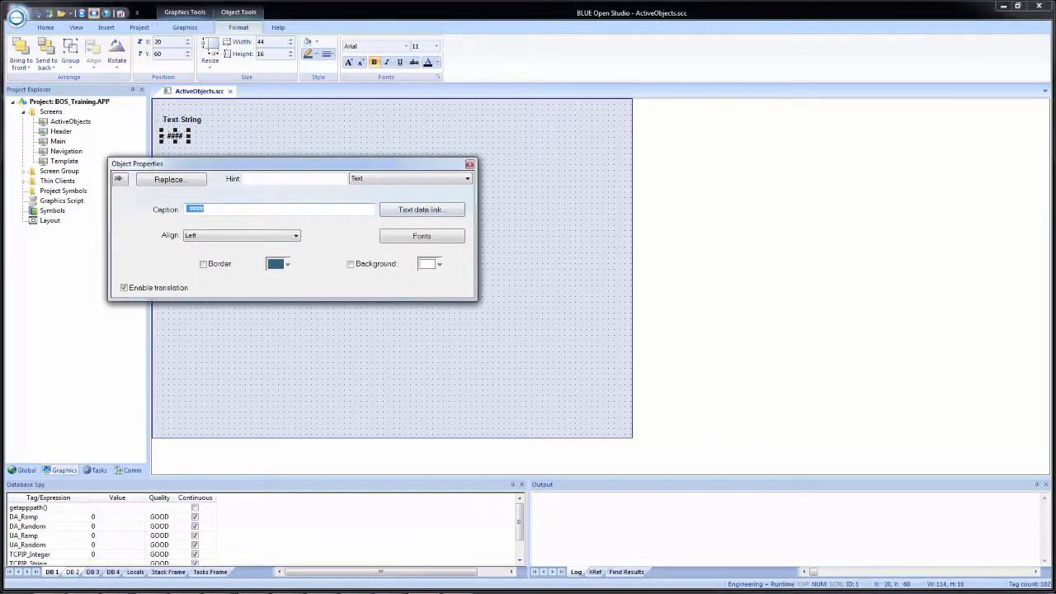
pyautogui.write('###########')
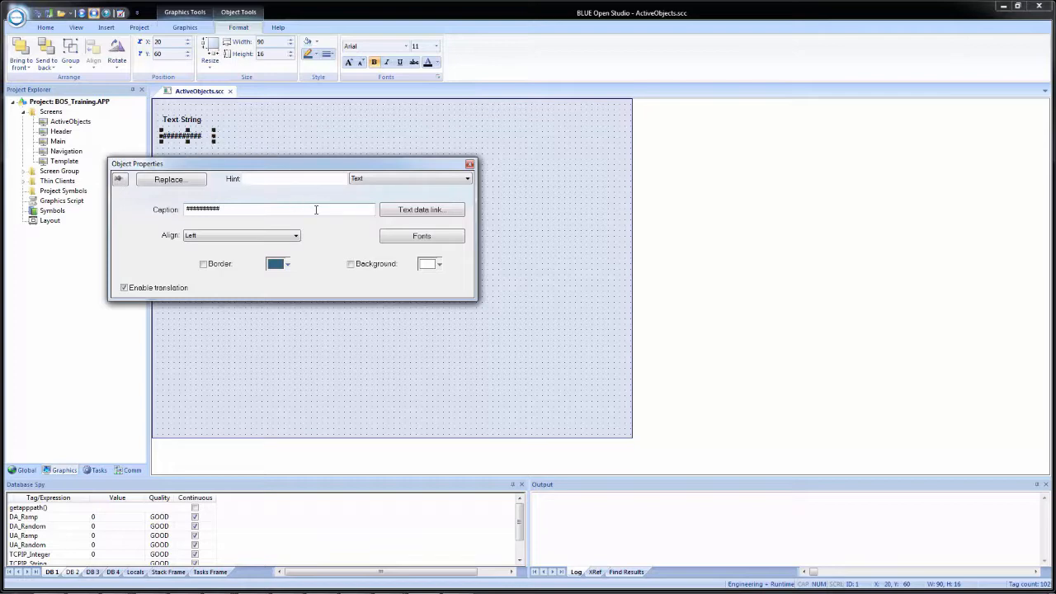
pyautogui.click(421, 210)
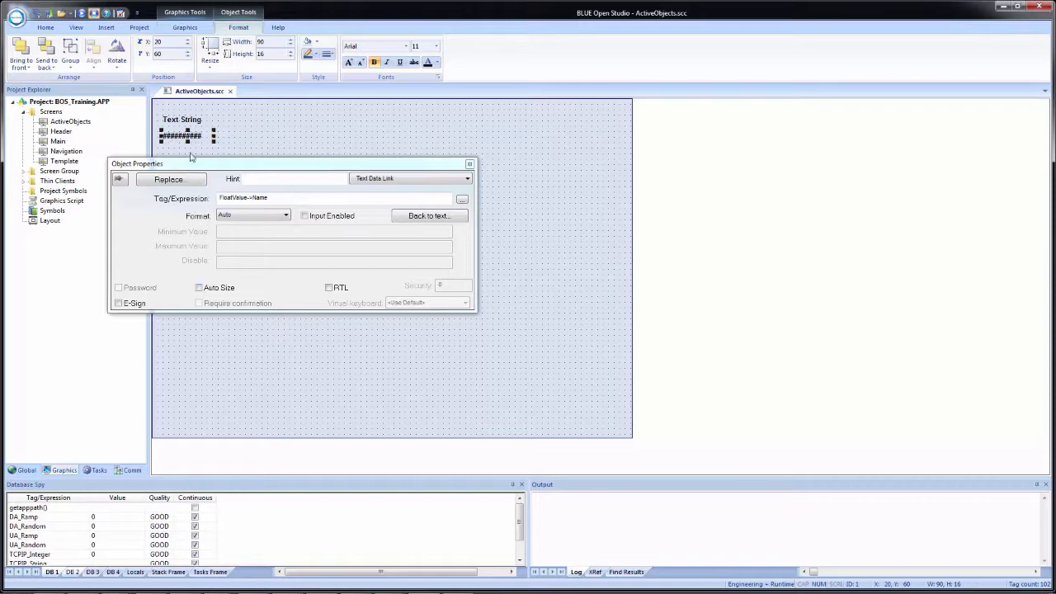
pyautogui.click(273, 147)
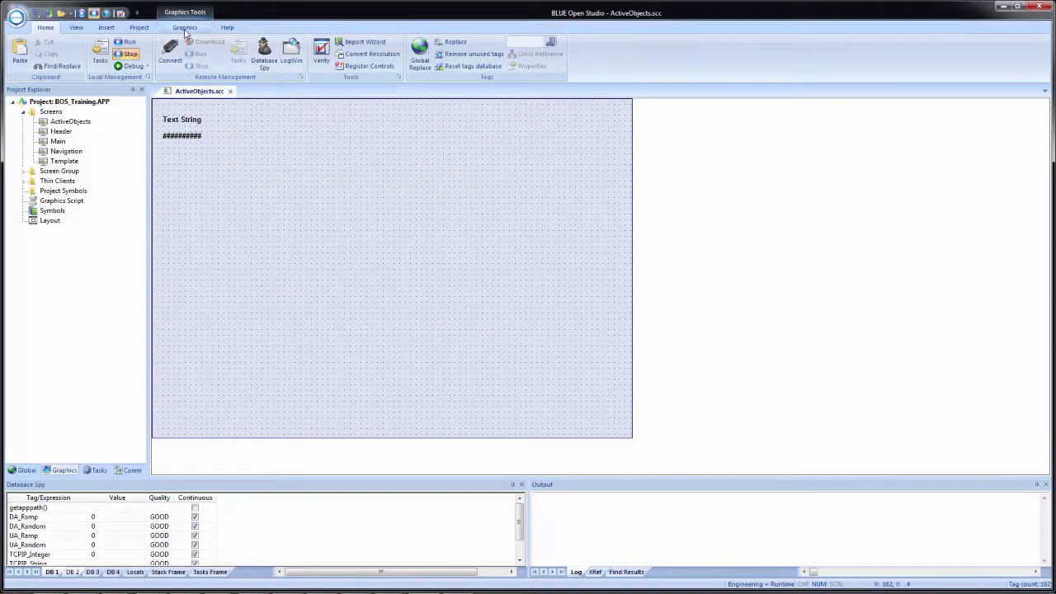
# Draw a text box about 191 wide and 60 high to the right of the two text objects.
pyautogui.click(185, 27)
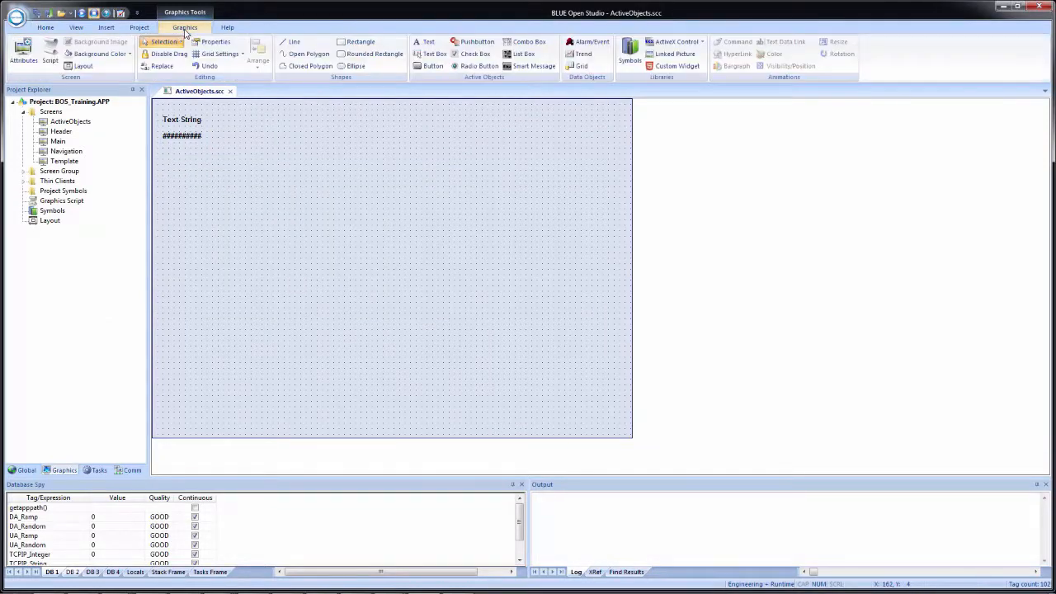
pyautogui.click(432, 54)
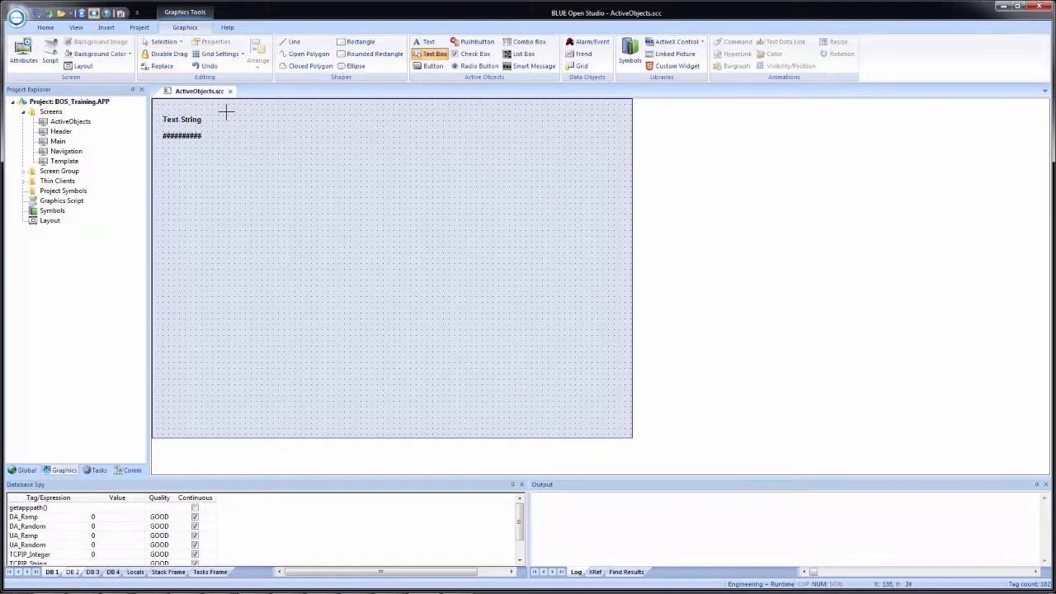
pyautogui.moveTo(222, 109); pyautogui.dragTo(329, 143)
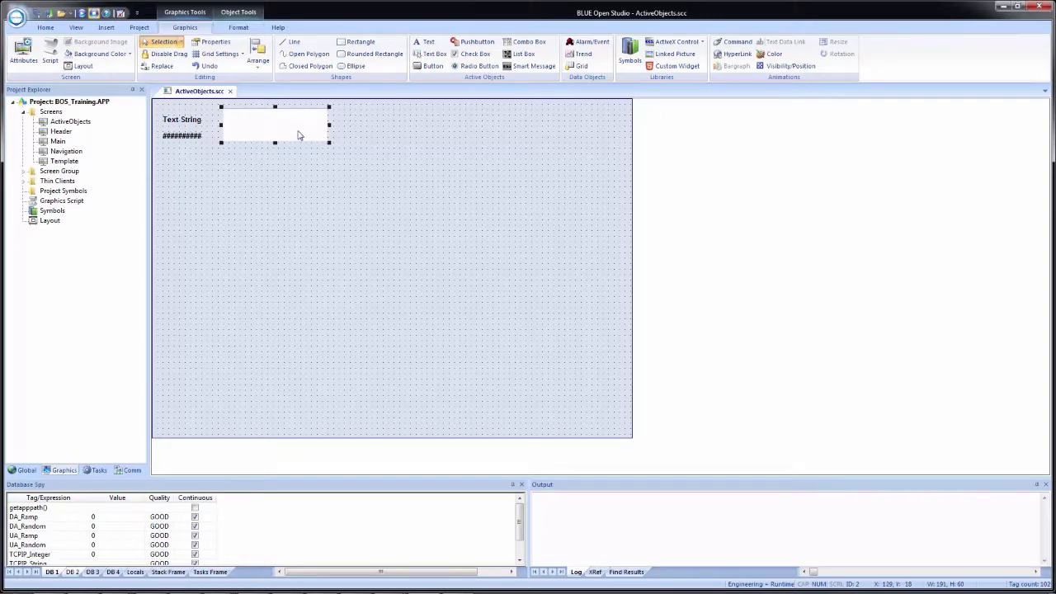
# Link the text box to the tag TextString.
pyautogui.doubleClick(298, 135)
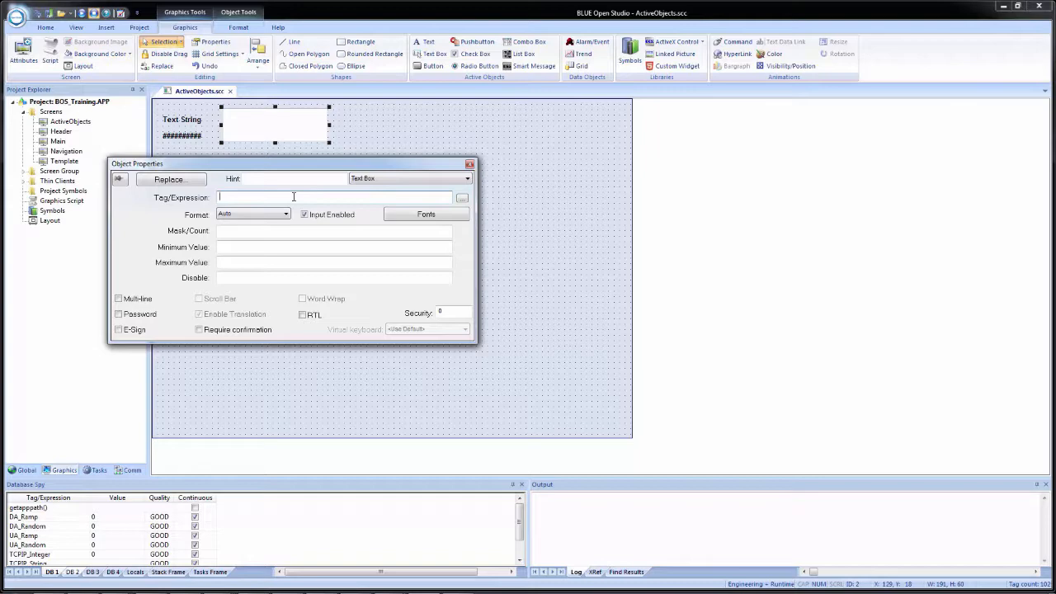
pyautogui.write('TextString')
pyautogui.click(303, 231)
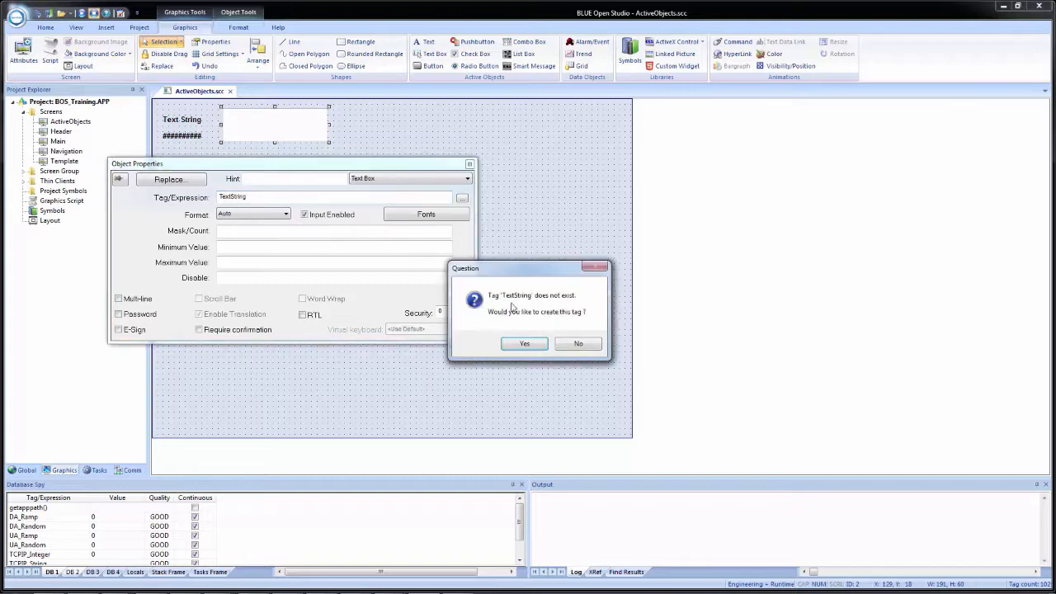
# Create the missing TextString tag with type String and scope Local.
pyautogui.click(525, 344)
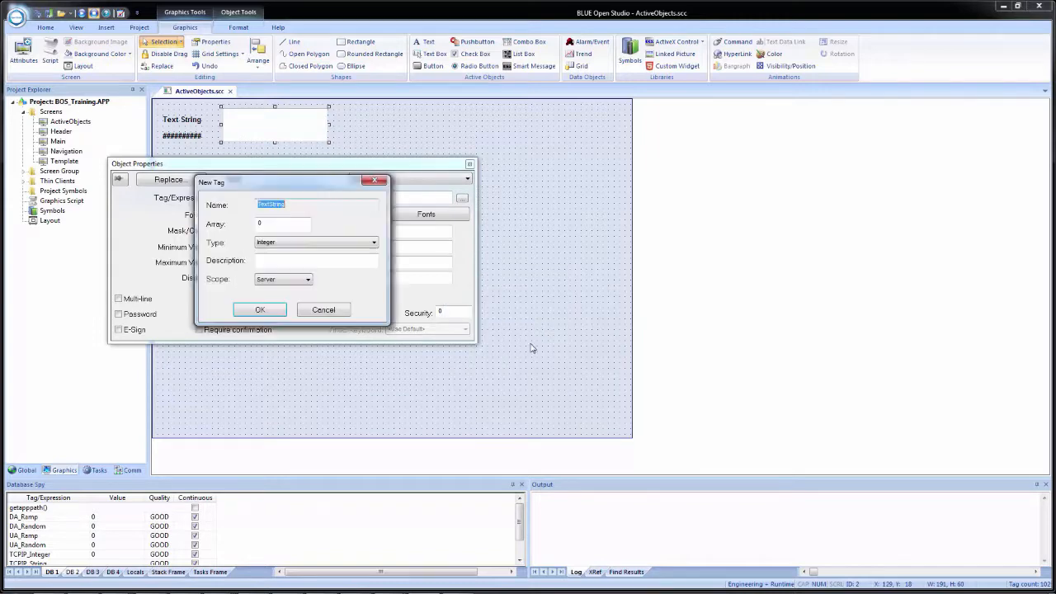
pyautogui.click(298, 244)
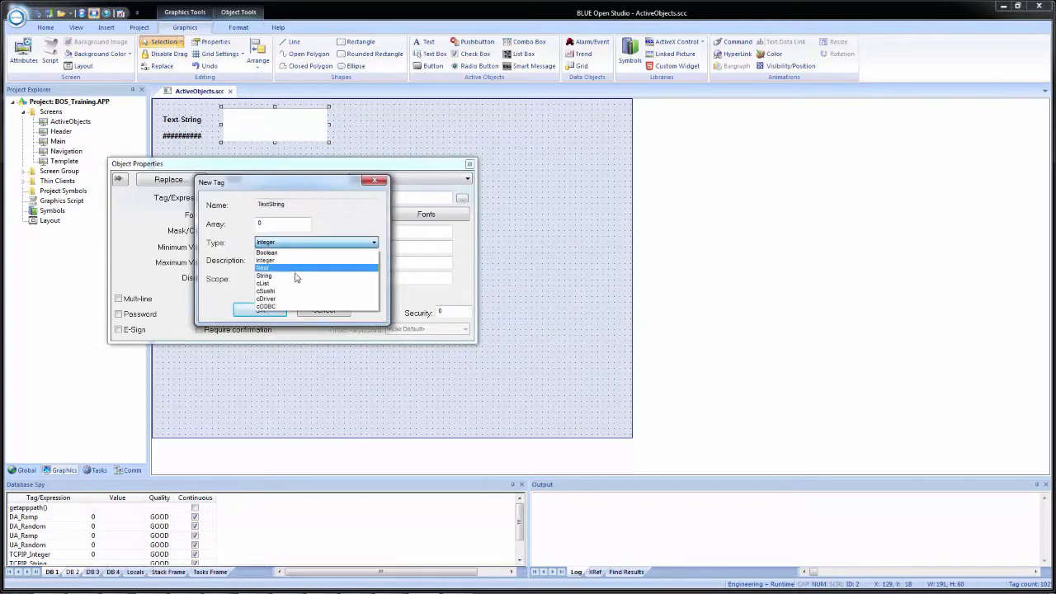
pyautogui.click(297, 276)
pyautogui.click(290, 281)
pyautogui.click(290, 292)
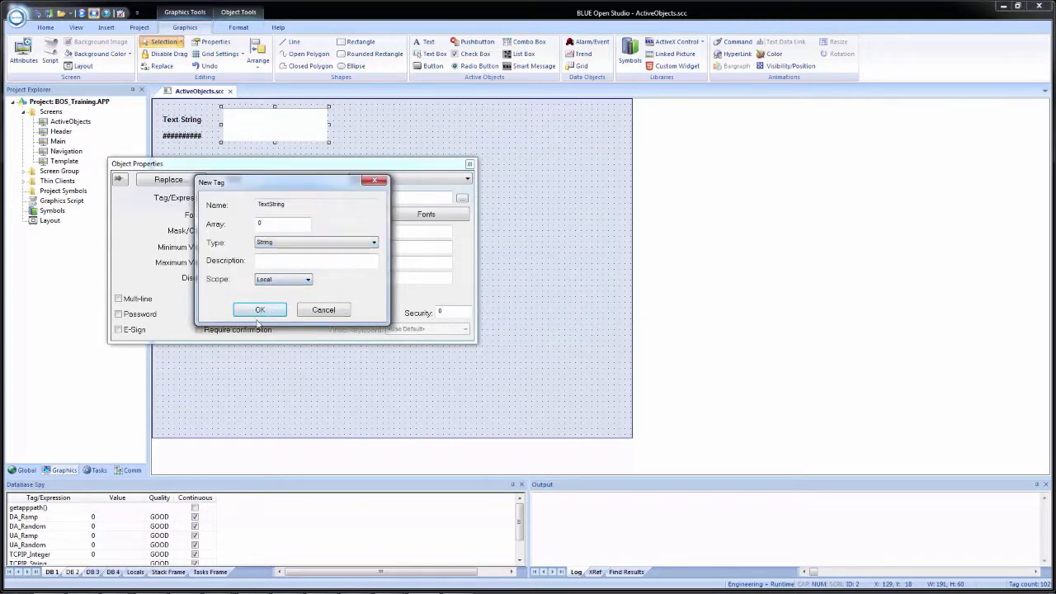
pyautogui.click(259, 310)
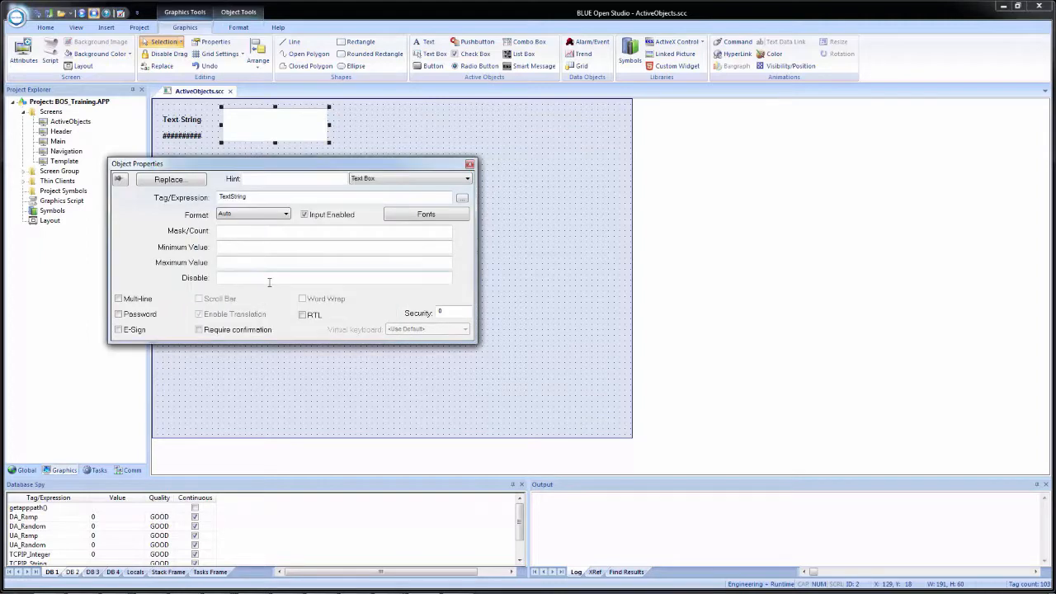
# Try the mask #.### and a value range of 0 to 100 on the text box, keeping the Auto format.
pyautogui.click(262, 215)
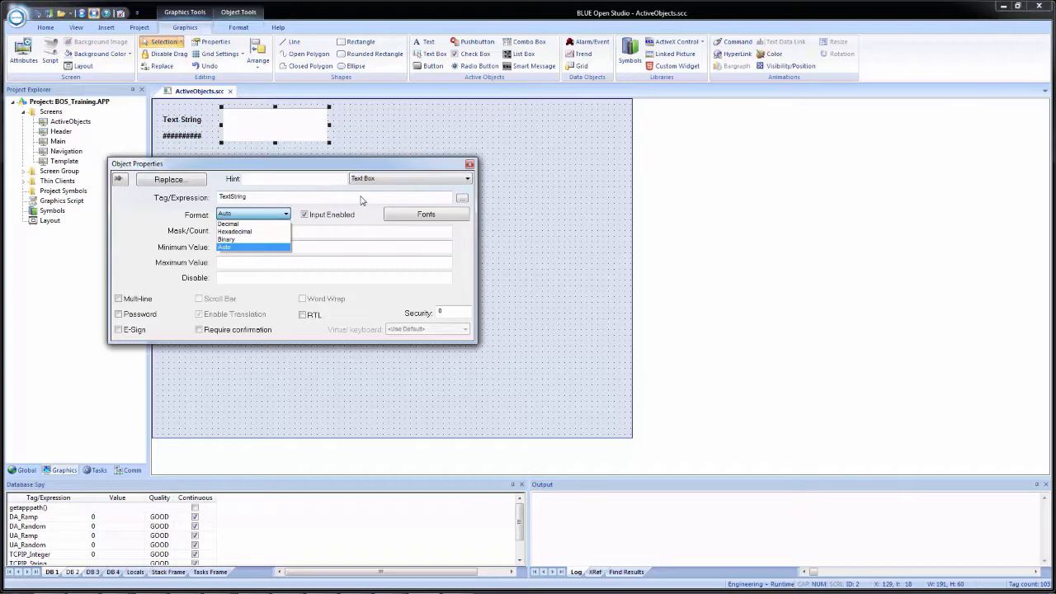
pyautogui.click(345, 216)
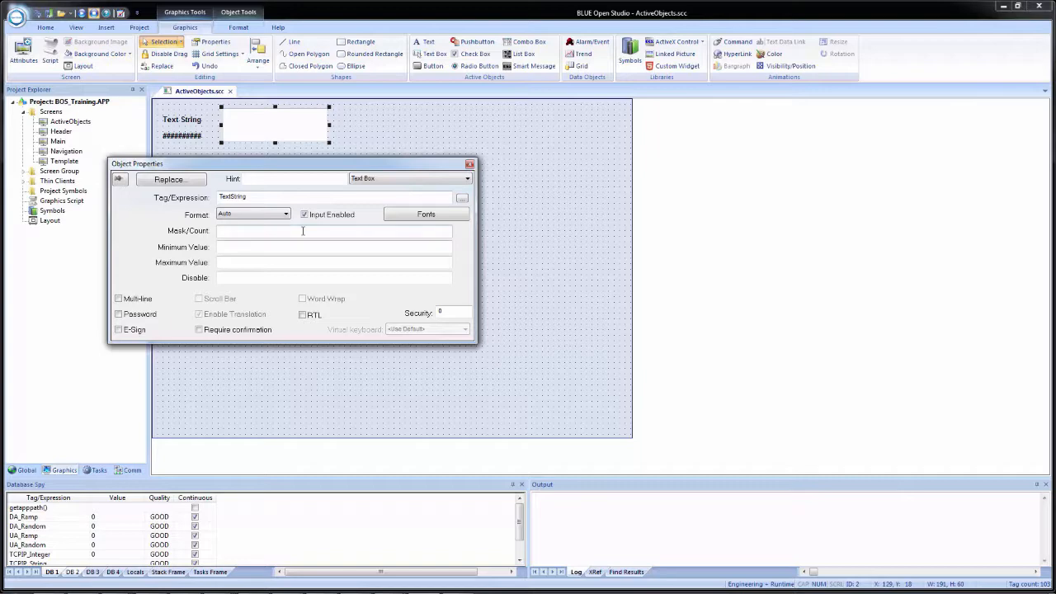
pyautogui.write('#3')
pyautogui.write('###')
pyautogui.press('Tab')
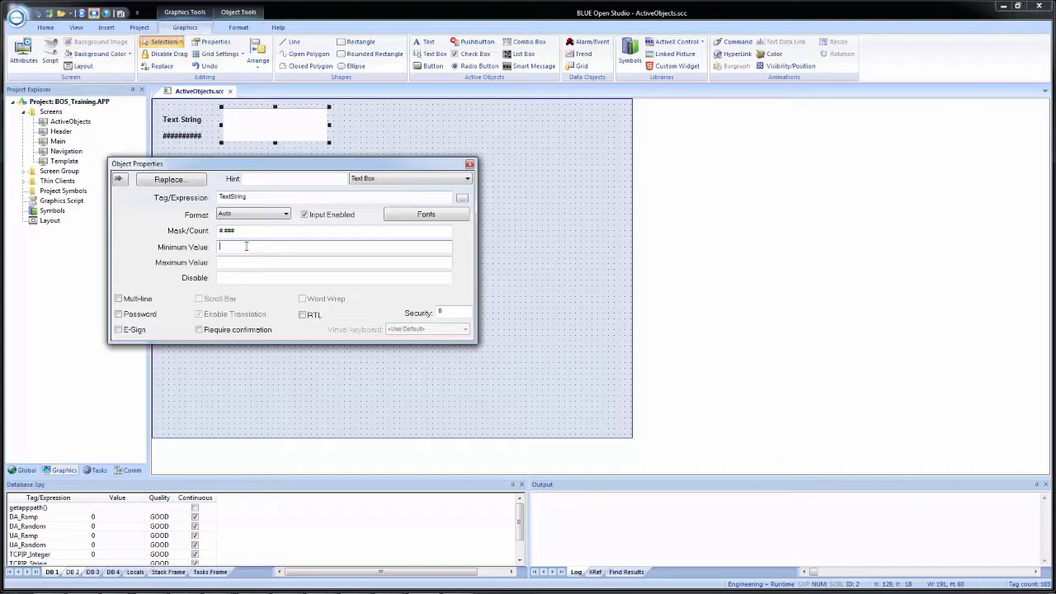
pyautogui.click(232, 262)
pyautogui.write('0')
pyautogui.click(228, 260)
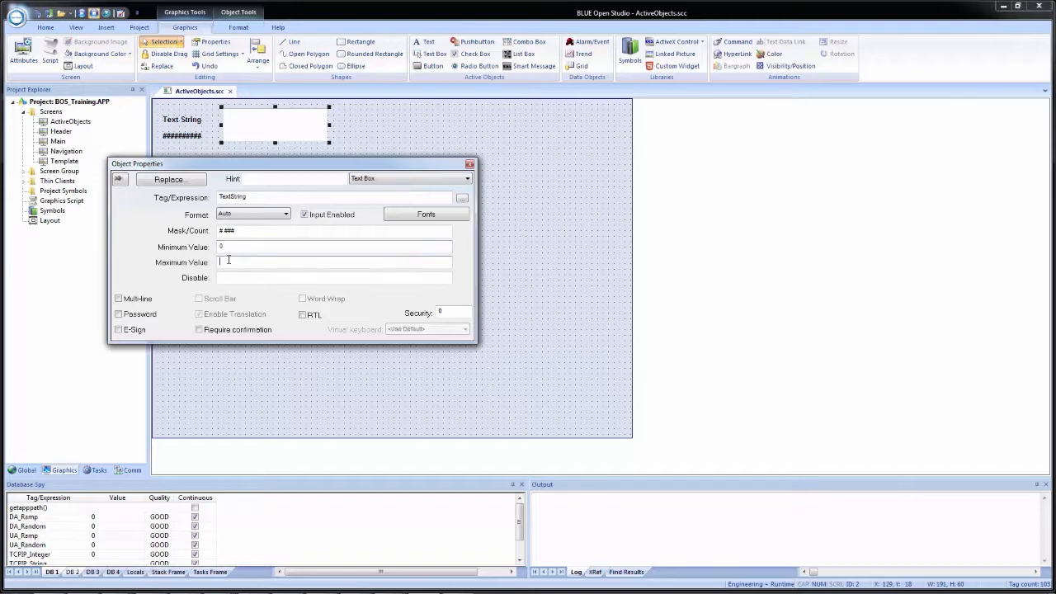
pyautogui.write('100')
# Clear the text box's mask, minimum value and maximum value.
pyautogui.moveTo(237, 232); pyautogui.dragTo(198, 263)
pyautogui.press('BackSpace')
pyautogui.press('BackSpace')
pyautogui.press('BackSpace')
# Try the multi-line option on the text box, turn it off again and close the object's properties.
pyautogui.click(146, 302)
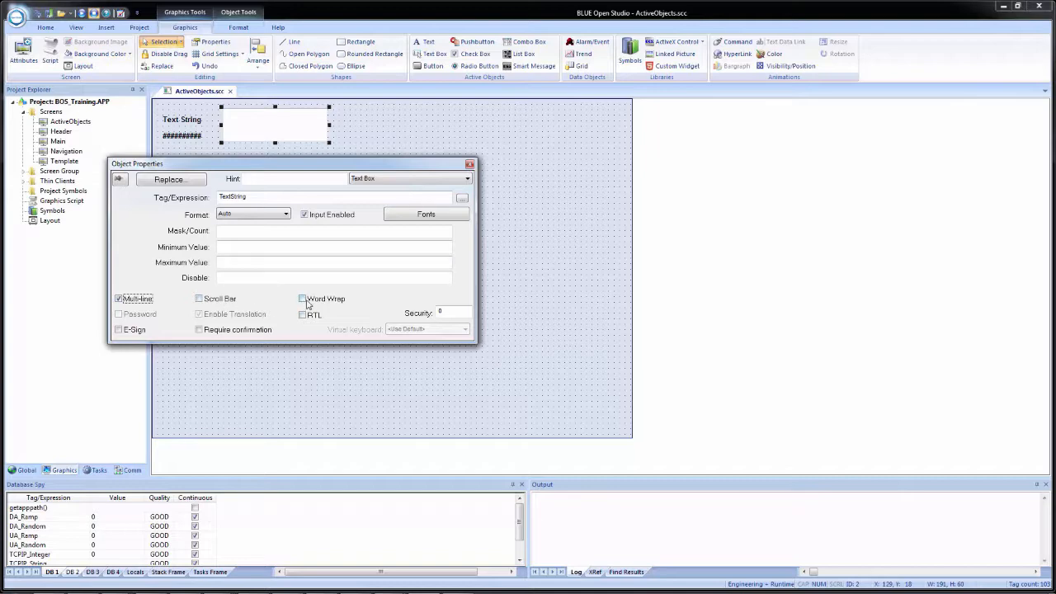
pyautogui.click(119, 298)
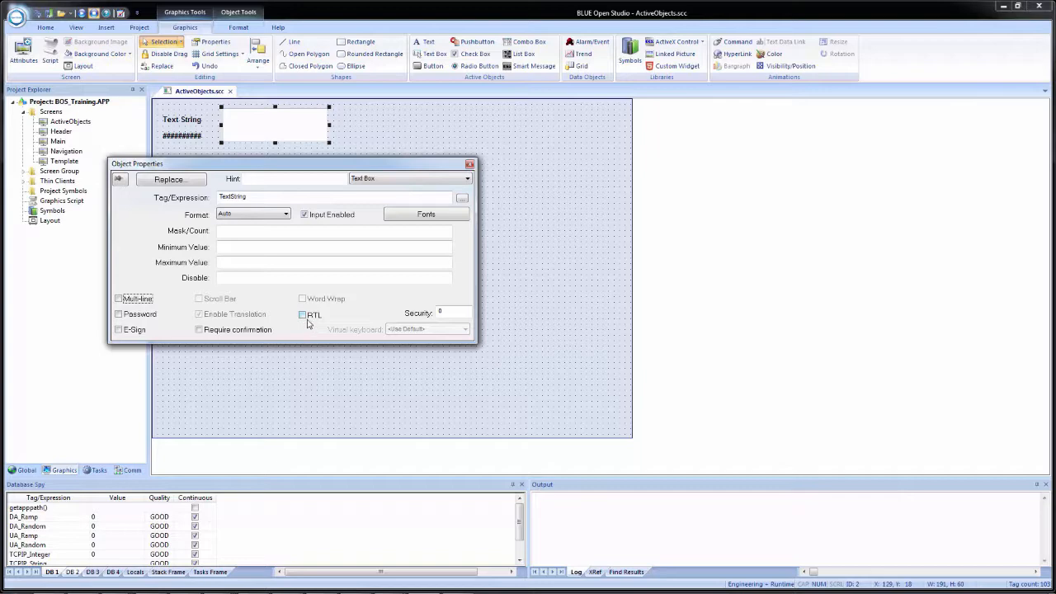
pyautogui.click(456, 314)
pyautogui.click(518, 214)
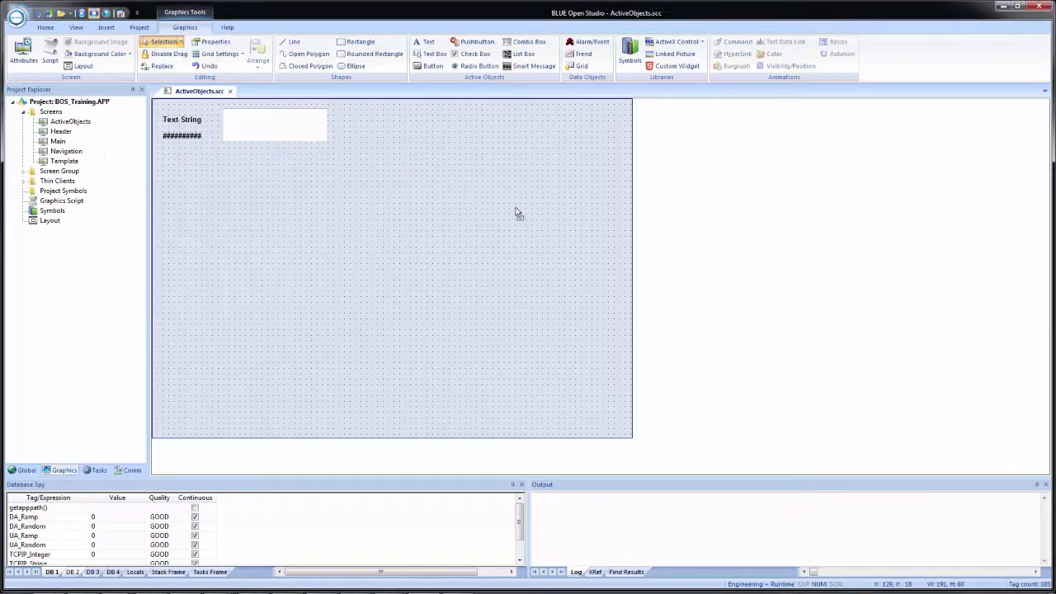
# Reduce the text box's height to about 43, keeping its width.
pyautogui.click(273, 140)
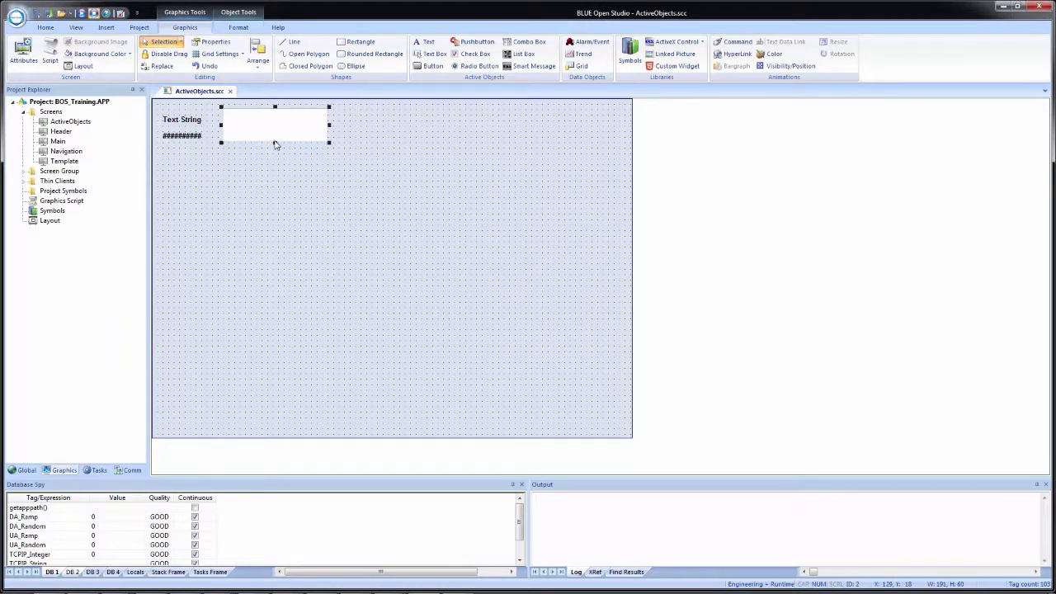
pyautogui.moveTo(276, 143); pyautogui.dragTo(276, 130)
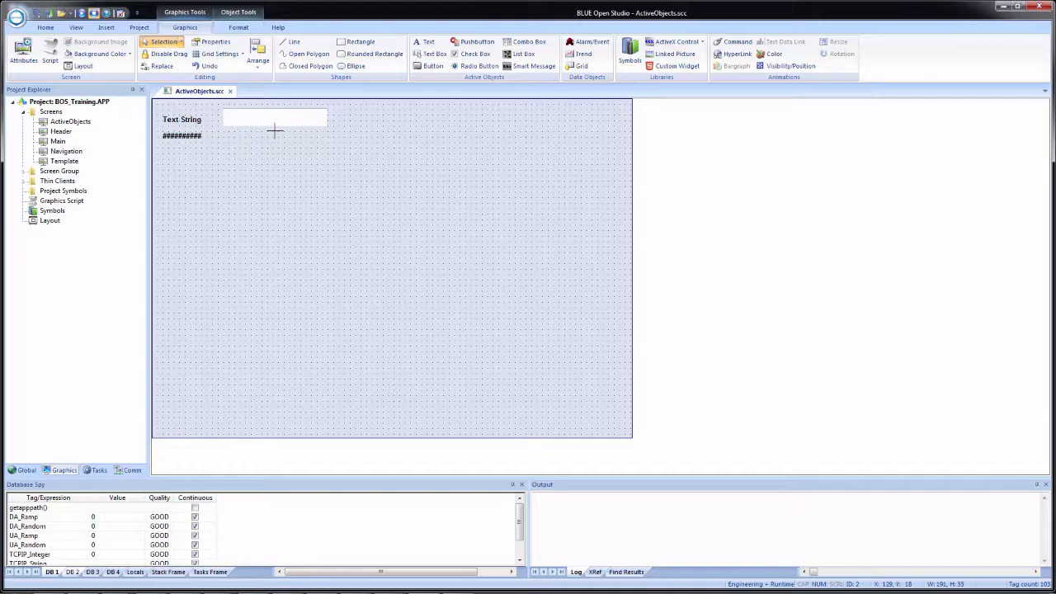
# Place a copy of the text box directly below the original and align the ########## text beside the copy.
pyautogui.moveTo(267, 132); pyautogui.dragTo(257, 157)
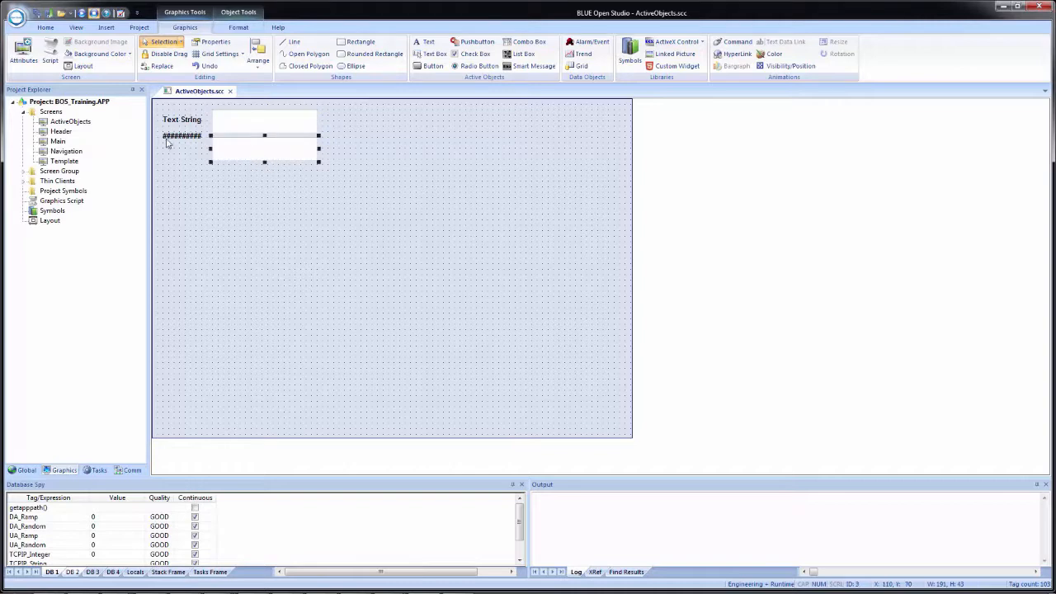
pyautogui.moveTo(179, 137); pyautogui.dragTo(176, 156)
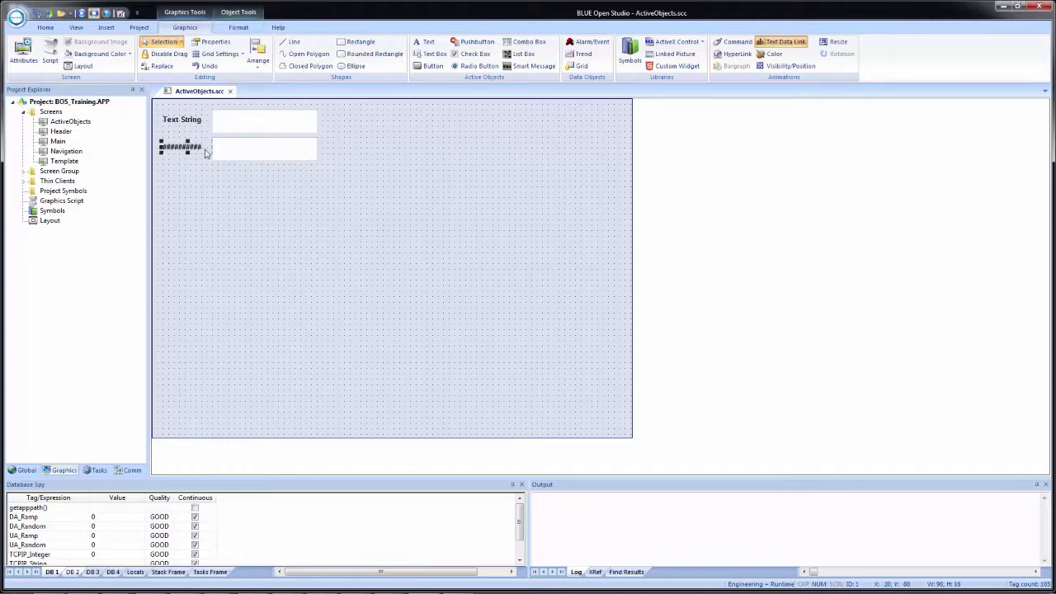
# Link the lower text box to the FloatValue tag and give it the mask ##.#.
pyautogui.doubleClick(239, 155)
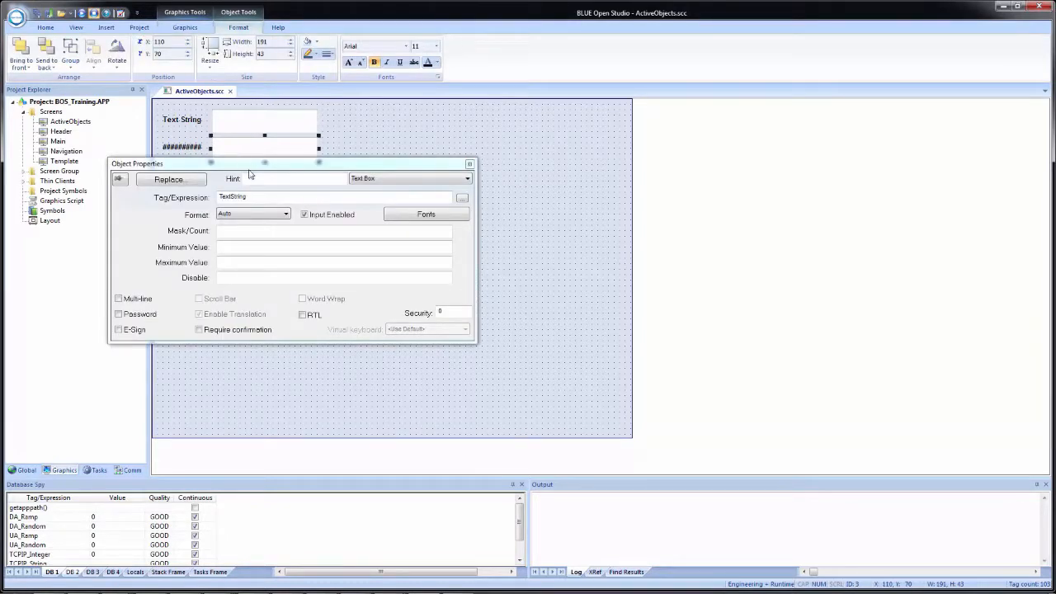
pyautogui.click(246, 198)
pyautogui.moveTo(246, 197); pyautogui.dragTo(218, 198)
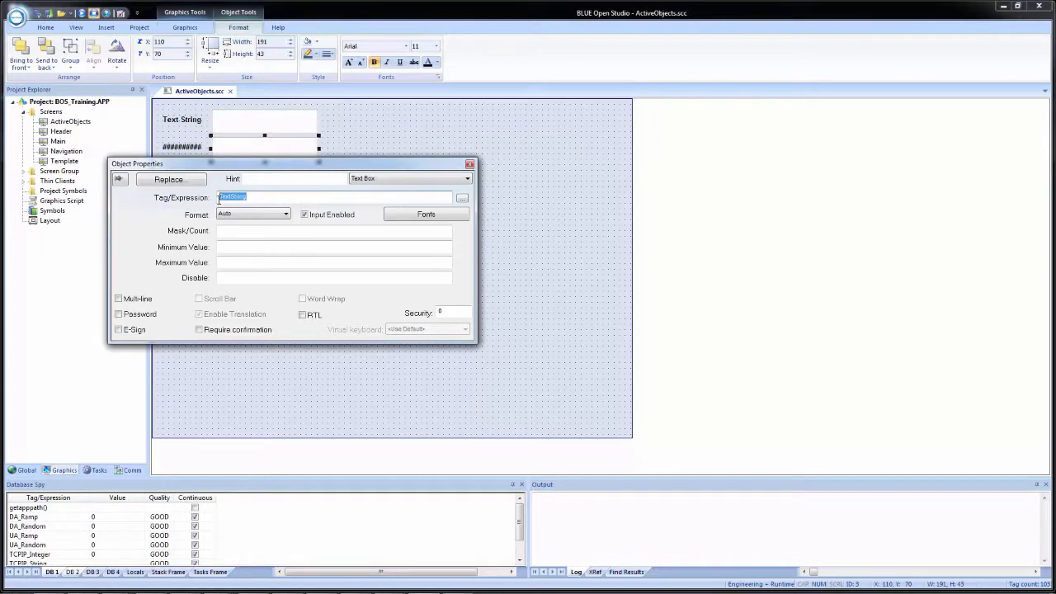
pyautogui.write('FloatValue')
pyautogui.click(231, 232)
pyautogui.write('##.')
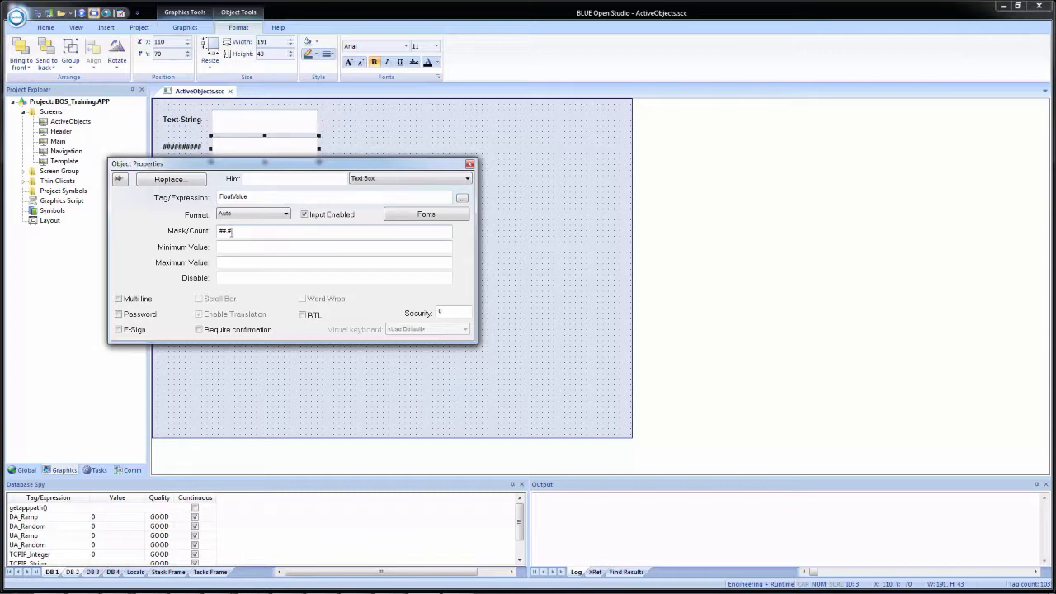
pyautogui.write('#')
pyautogui.click(493, 218)
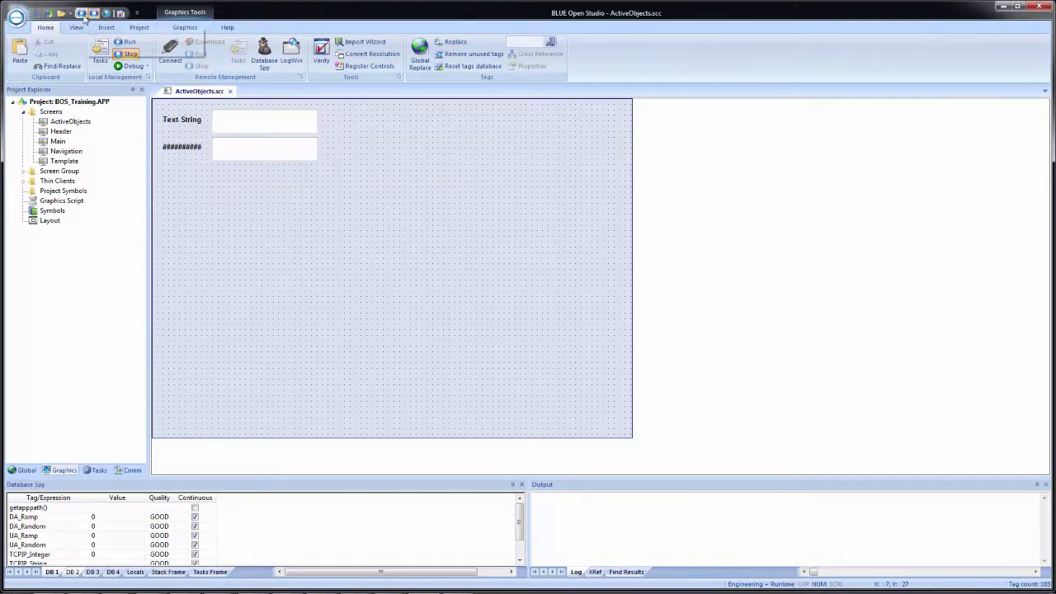
# Run the project and enter dfdsafas in the Text String box of the running screen.
pyautogui.click(81, 14)
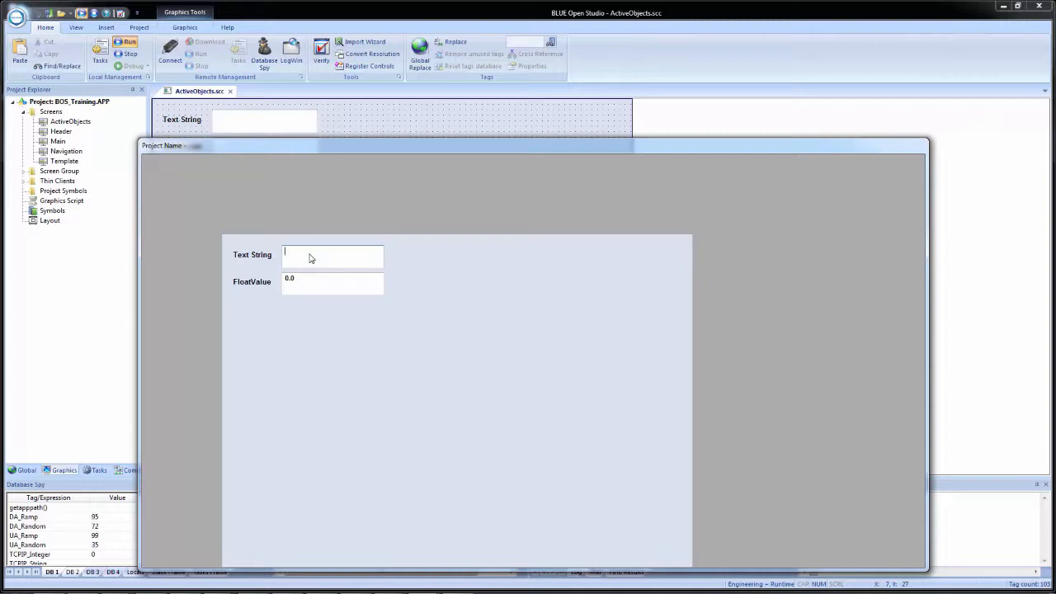
pyautogui.write('dfdsafas')
# Enter 12.3 in the running screen's FloatValue box, return to the editor and stop the project.
pyautogui.press('BackSpace')
pyautogui.press('BackSpace')
pyautogui.press('BackSpace')
pyautogui.write('555')
pyautogui.write('.')
pyautogui.press('BackSpace')
pyautogui.press('BackSpace')
pyautogui.press('BackSpace')
pyautogui.press('BackSpace')
pyautogui.write('12.3')
pyautogui.moveTo(317, 149); pyautogui.dragTo(460, 114)
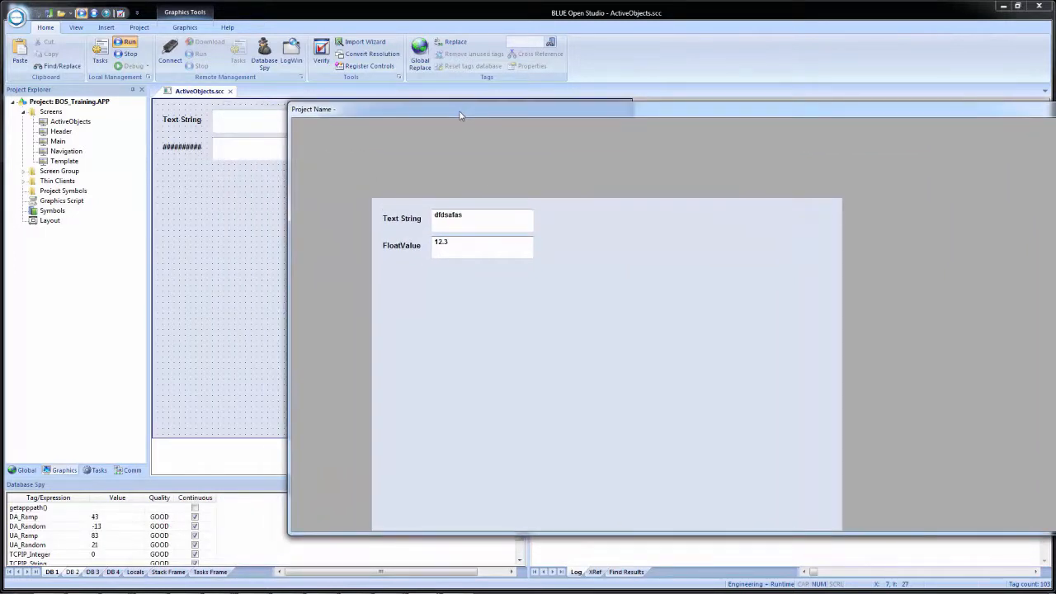
pyautogui.click(193, 228)
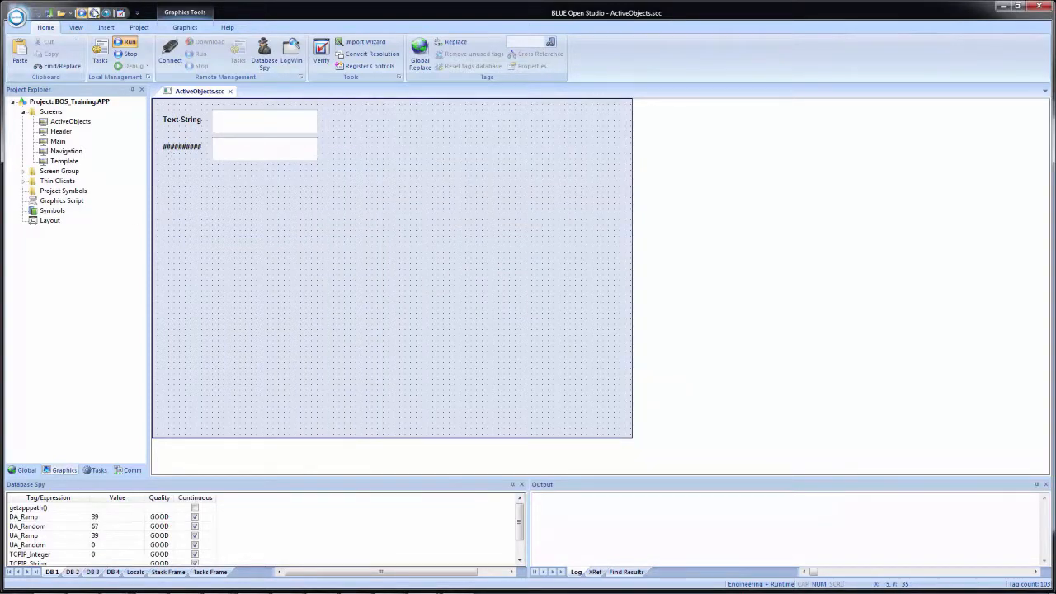
# Enable the virtual keyboard in the project's viewer settings with AlphaNumeric as the default.
pyautogui.click(138, 28)
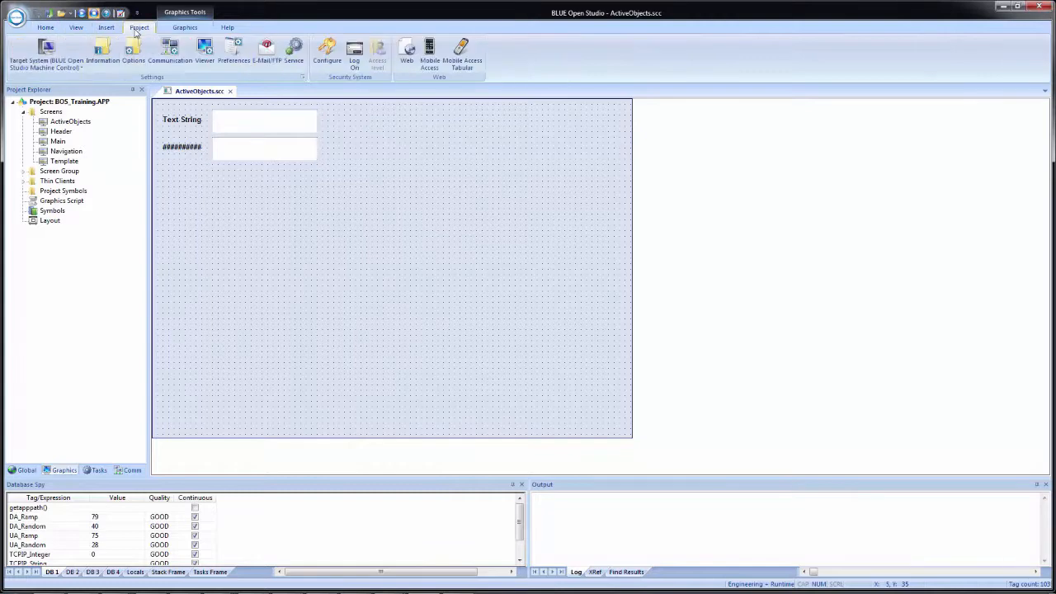
pyautogui.click(206, 57)
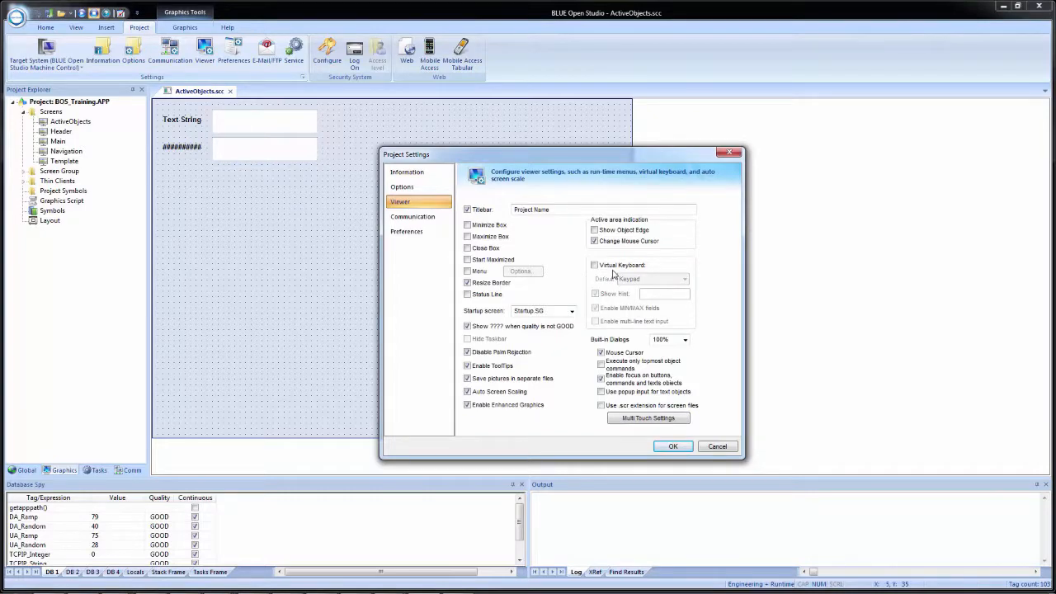
pyautogui.click(614, 266)
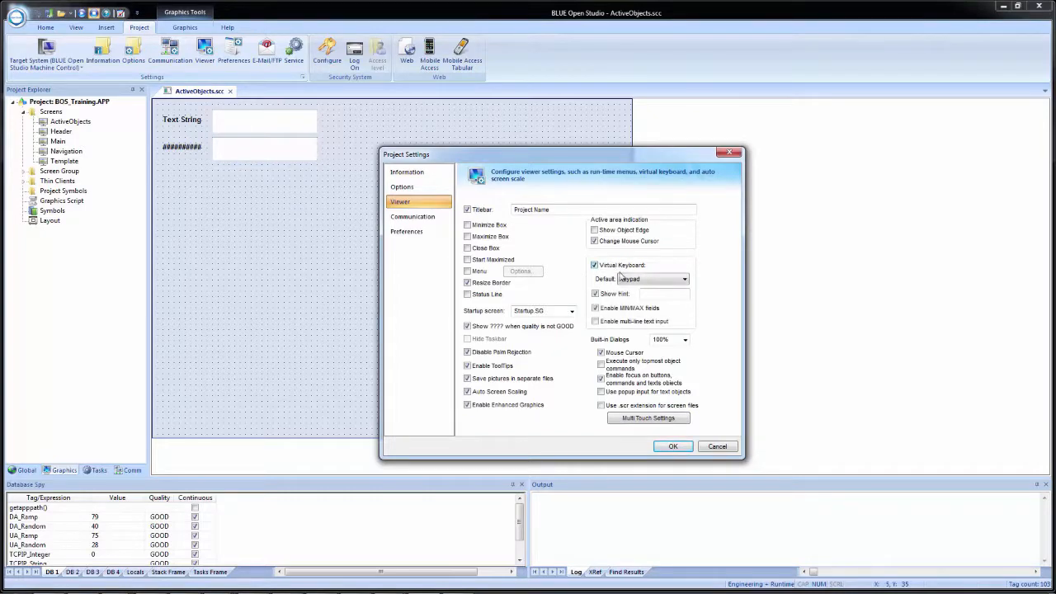
pyautogui.click(661, 280)
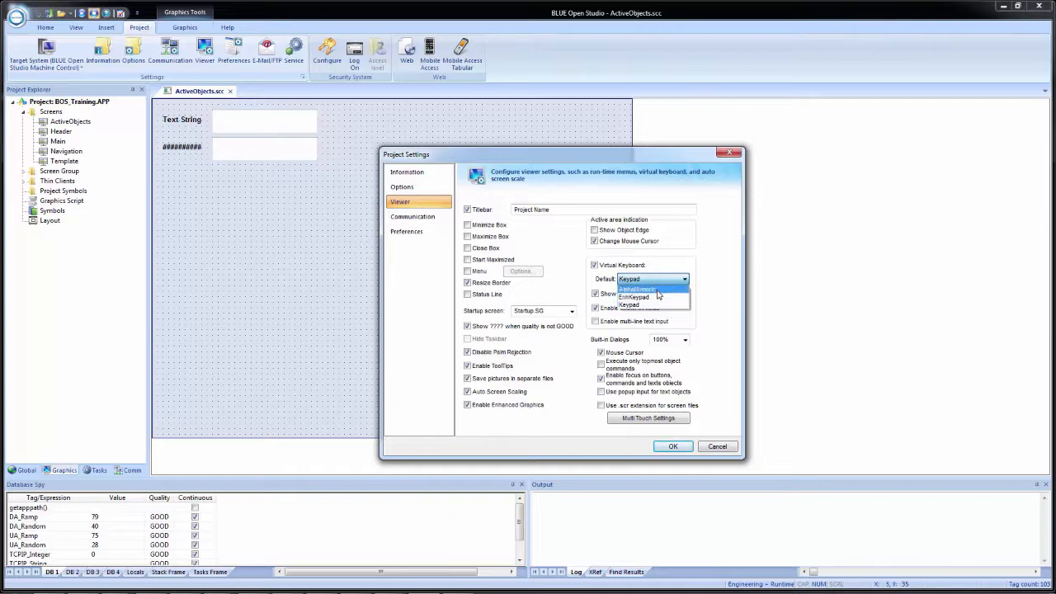
pyautogui.click(656, 290)
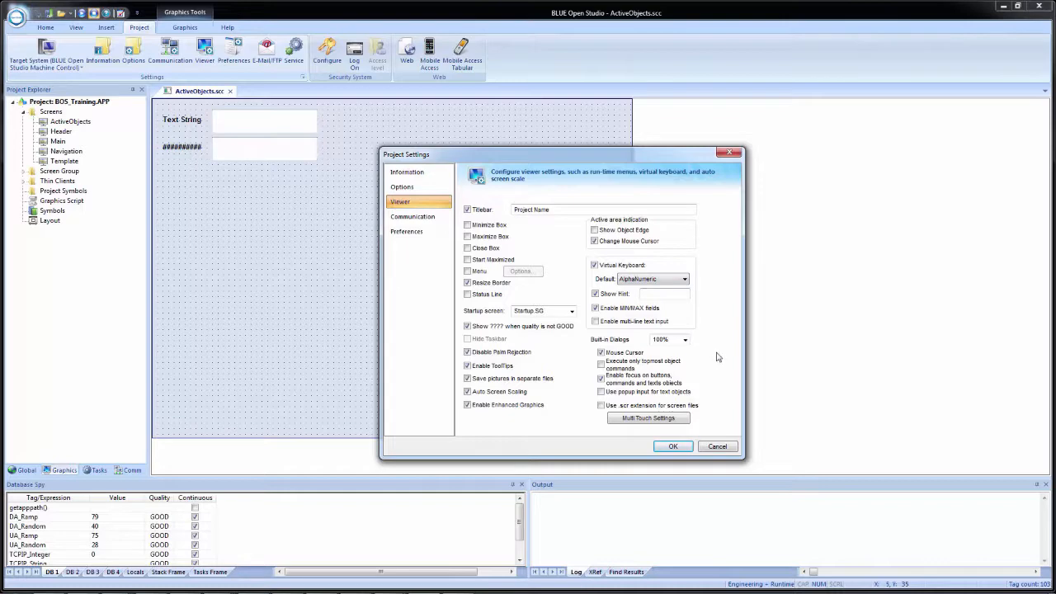
pyautogui.click(681, 447)
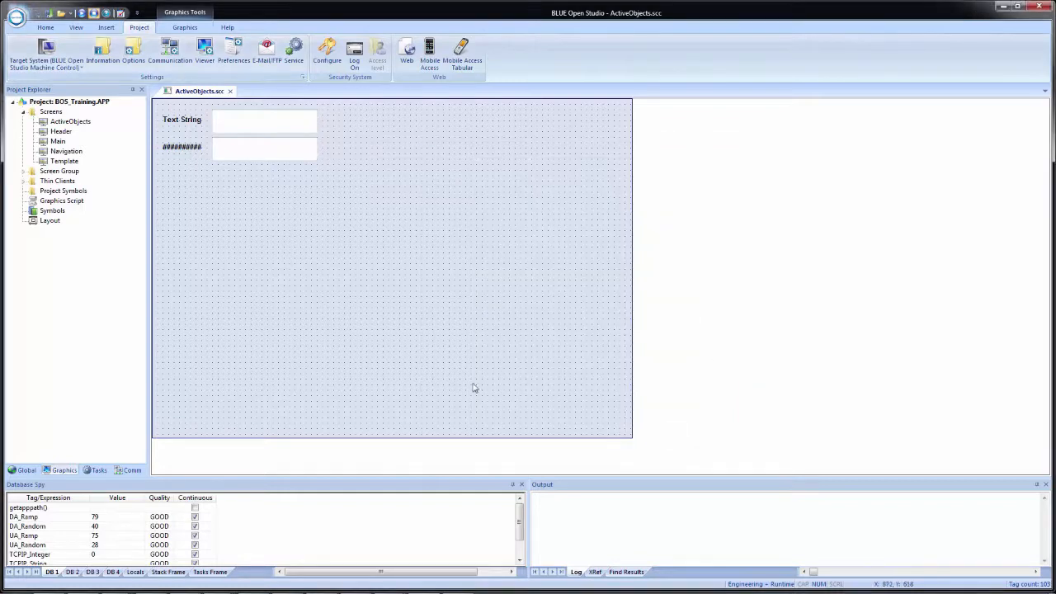
# Set the virtual keyboard of the FloatValue text box to Keypad.
pyautogui.doubleClick(258, 128)
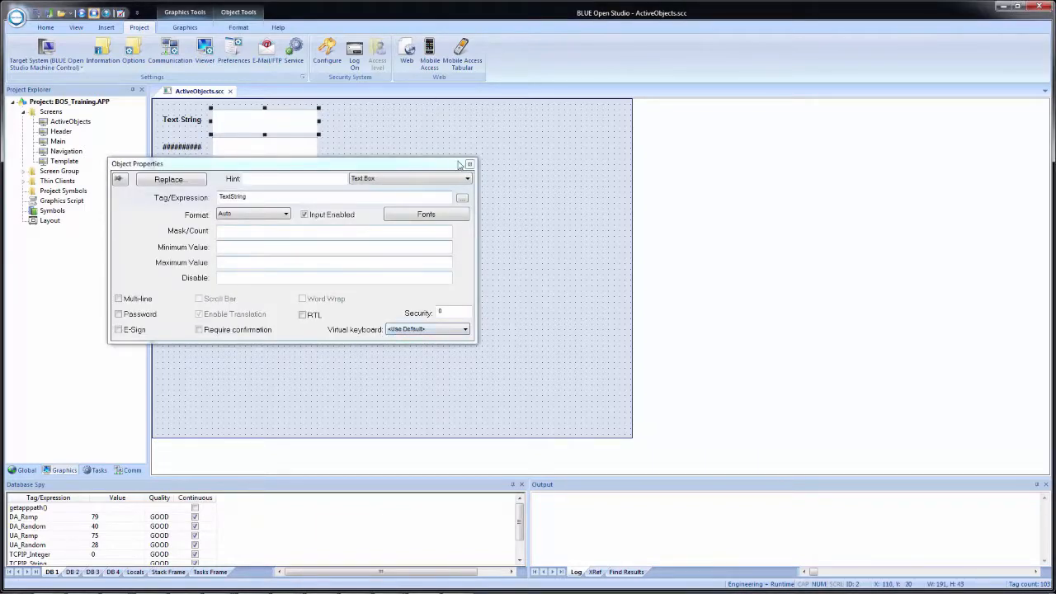
pyautogui.click(258, 152)
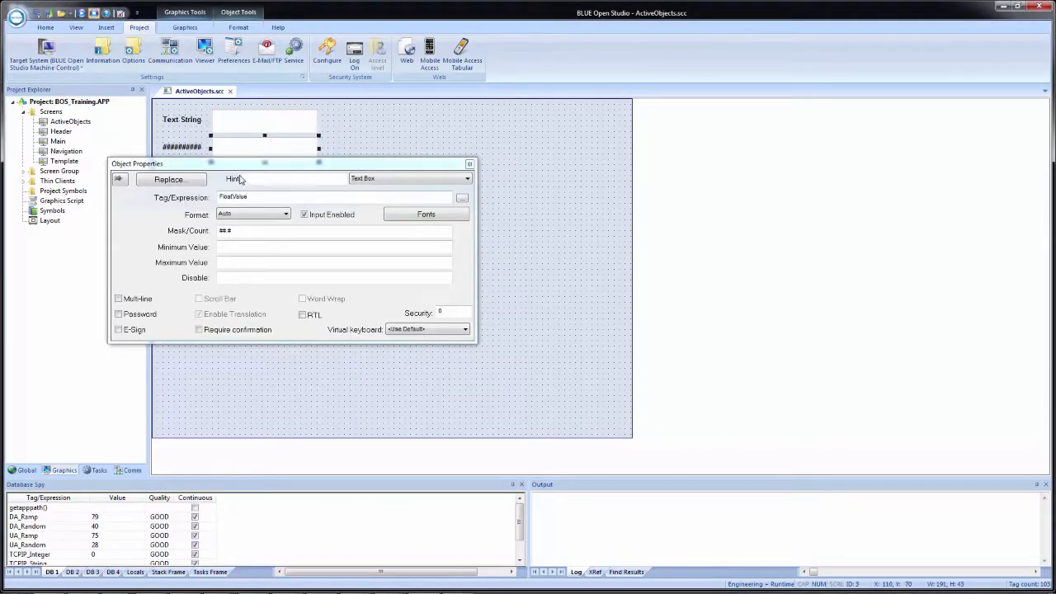
pyautogui.click(432, 330)
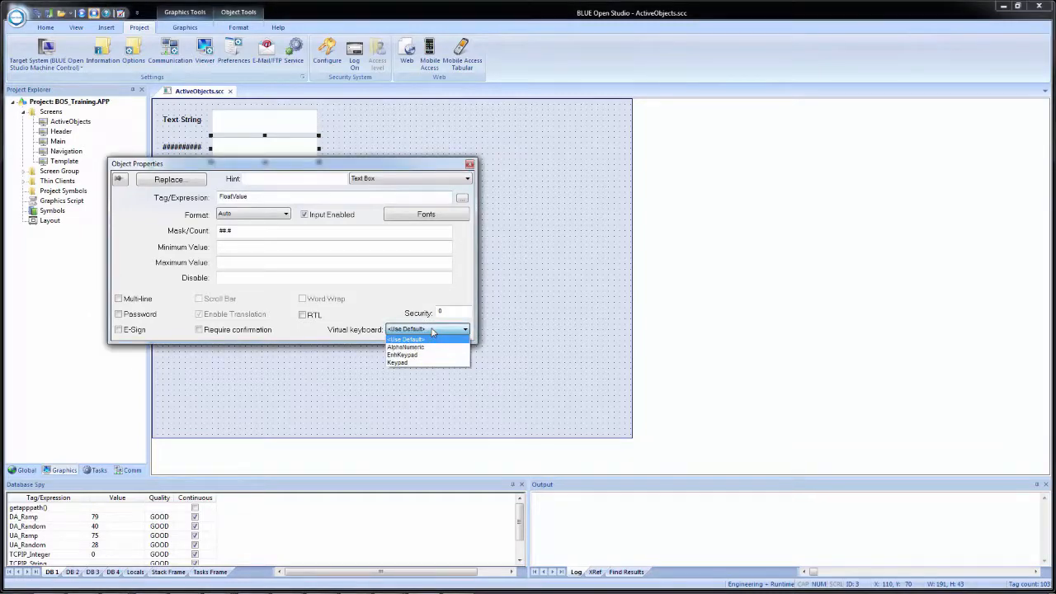
pyautogui.click(400, 362)
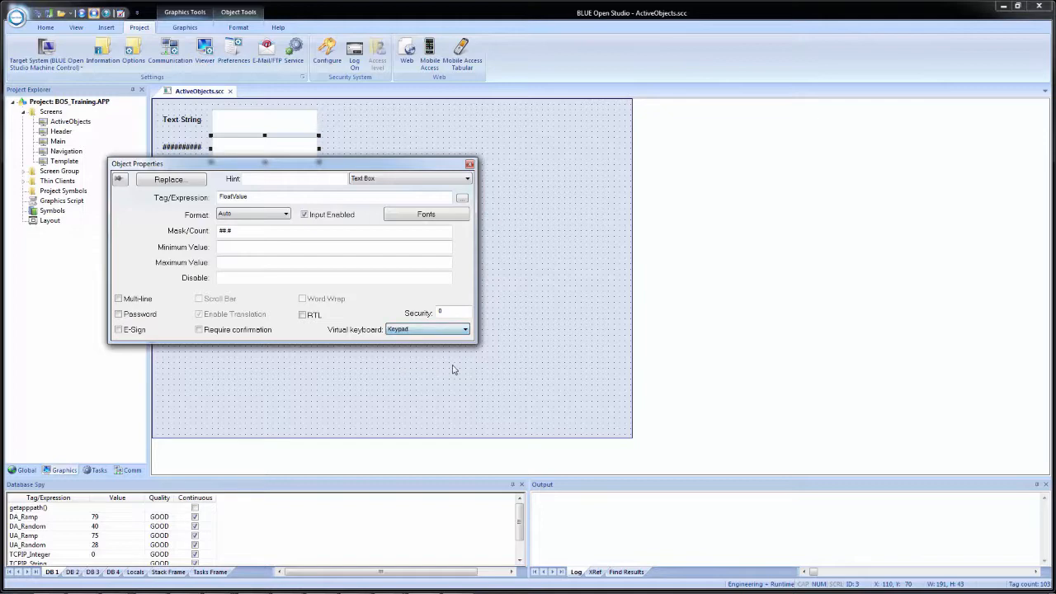
pyautogui.click(534, 284)
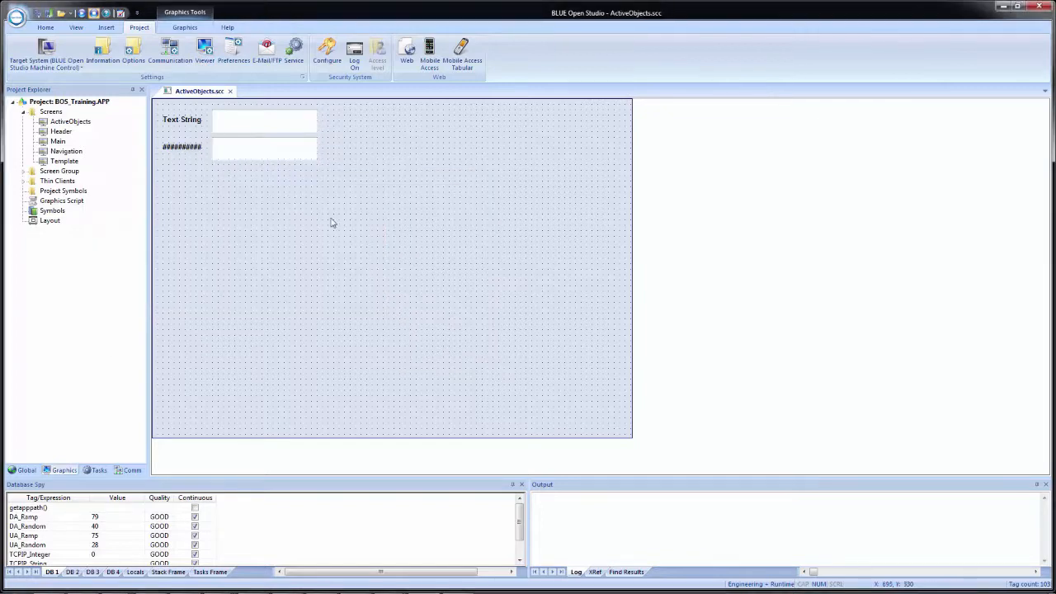
# Run the project and enter fgtrgu in the Text String box using the alphanumeric virtual keyboard.
pyautogui.click(83, 15)
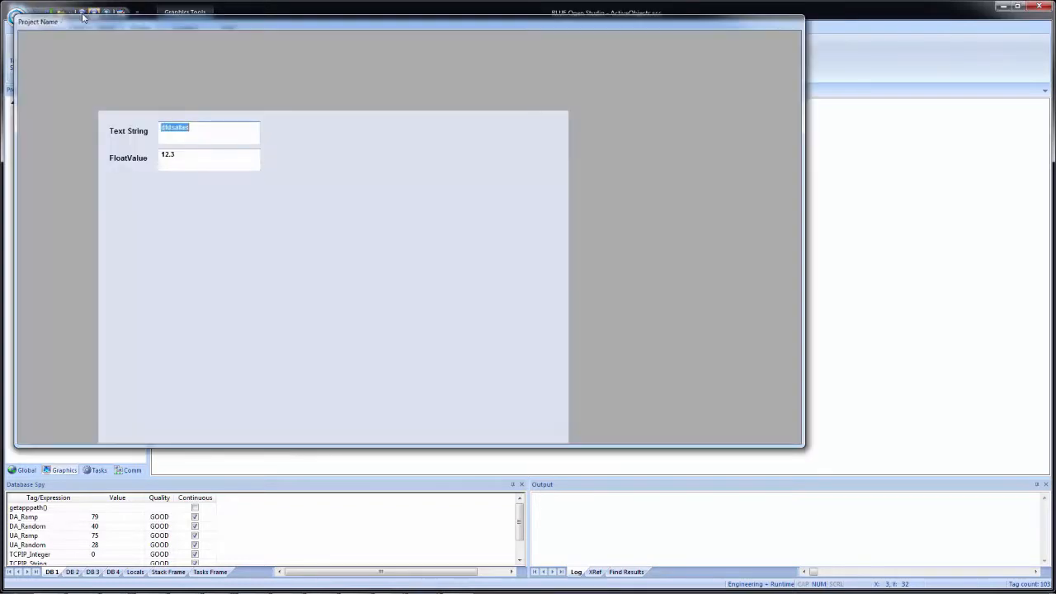
pyautogui.click(239, 132)
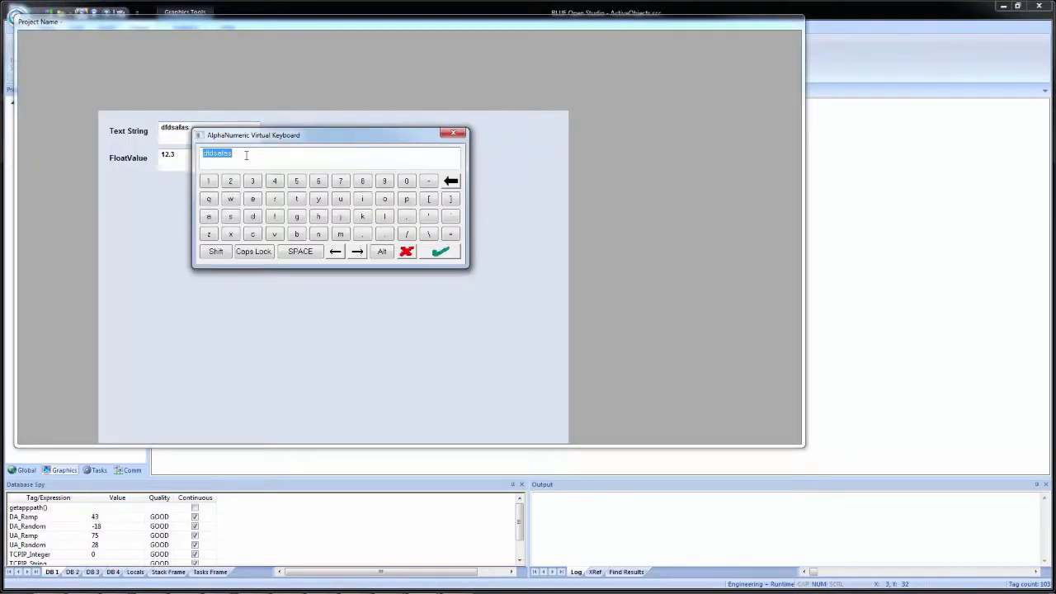
pyautogui.click(275, 216)
pyautogui.click(296, 216)
pyautogui.click(296, 198)
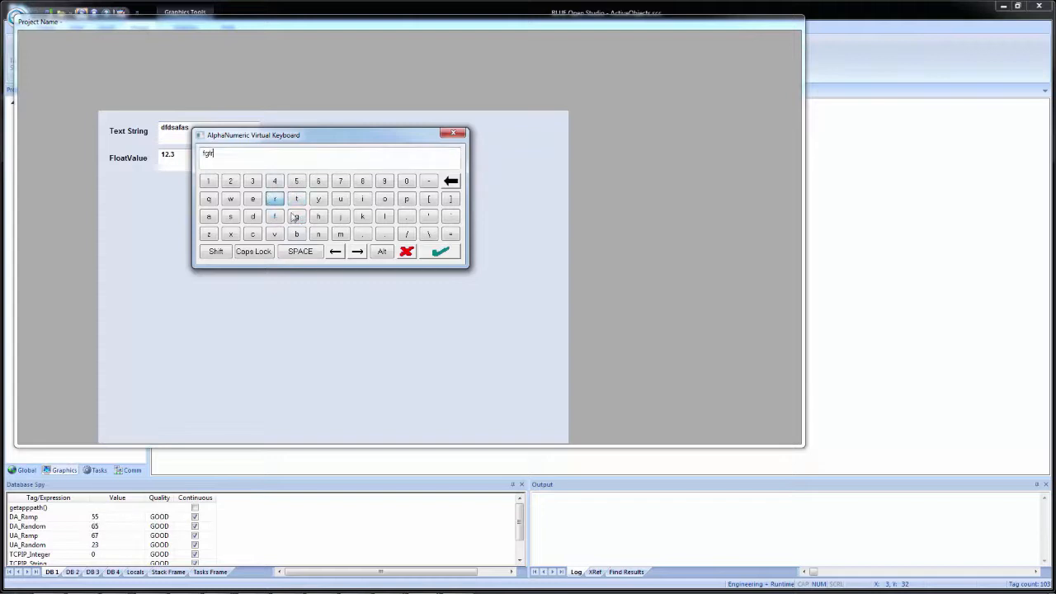
pyautogui.click(275, 199)
pyautogui.click(296, 216)
pyautogui.click(340, 199)
pyautogui.click(442, 254)
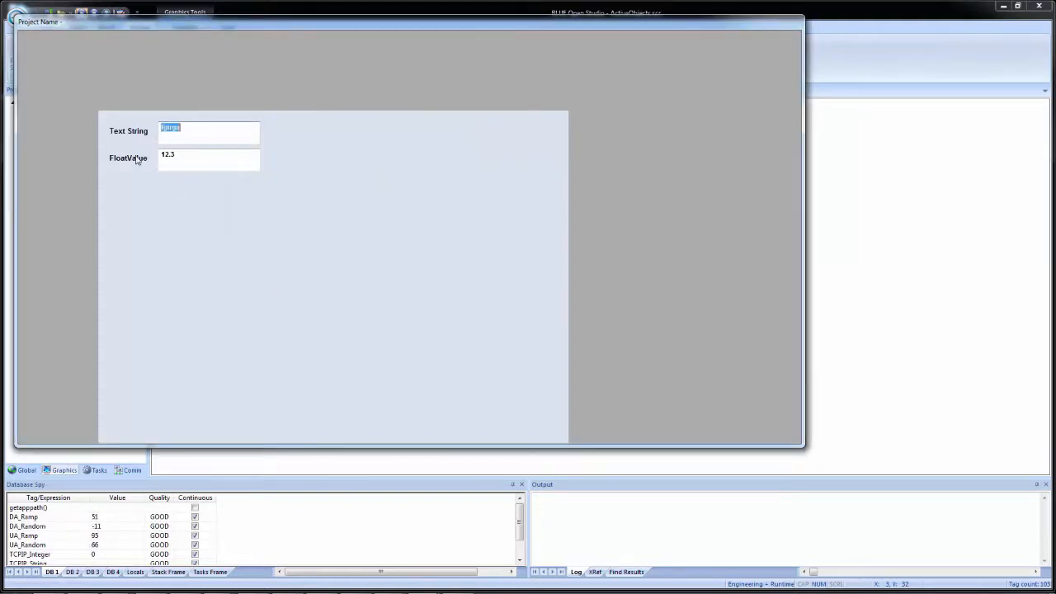
# Enter 58.5 in the FloatValue box through its virtual keypad and return to the editor.
pyautogui.click(188, 165)
pyautogui.write('58.5')
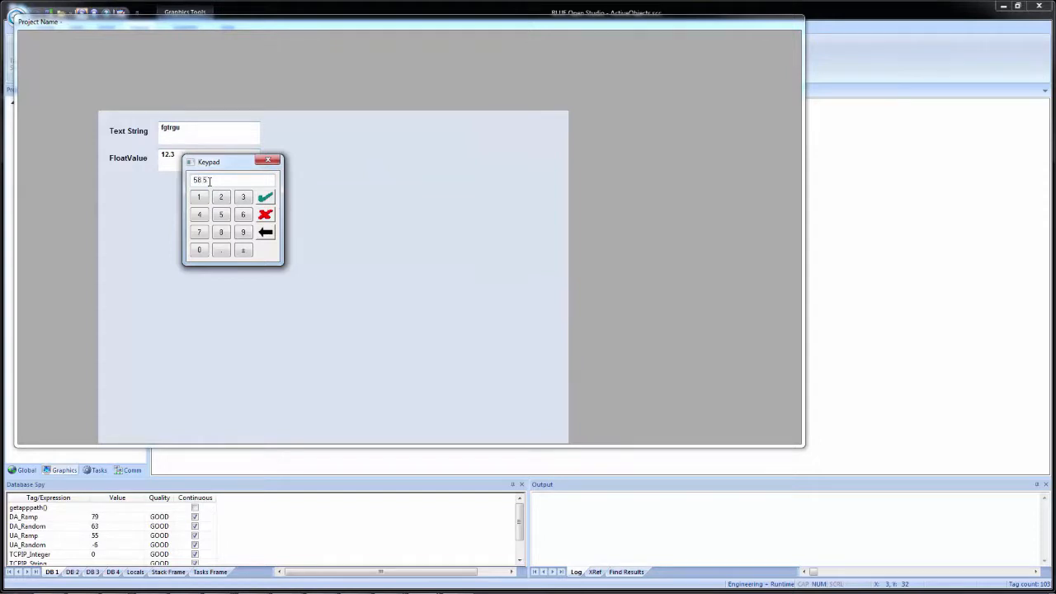
pyautogui.click(265, 199)
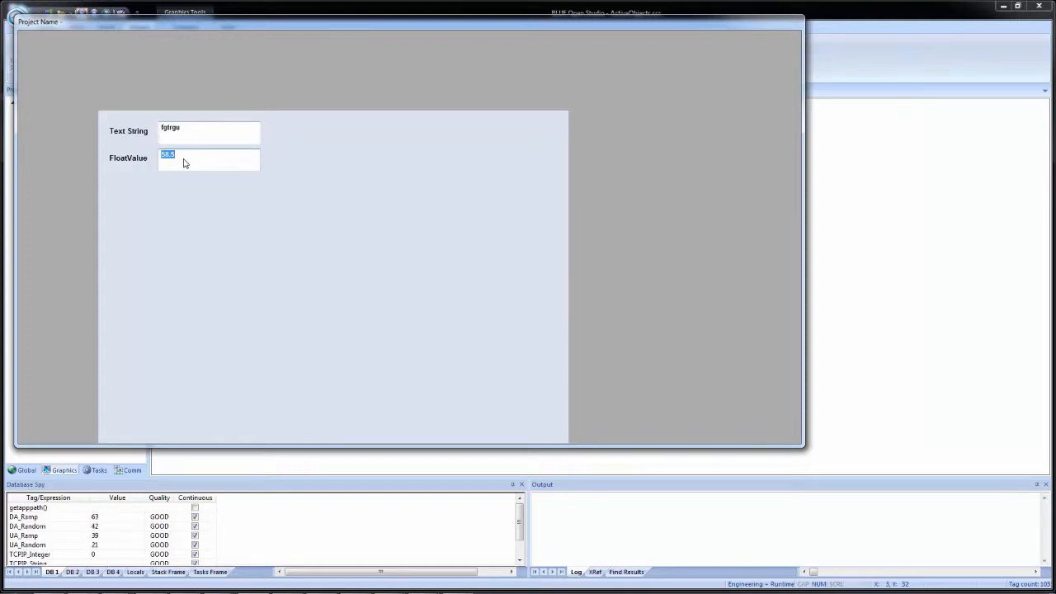
pyautogui.click(880, 139)
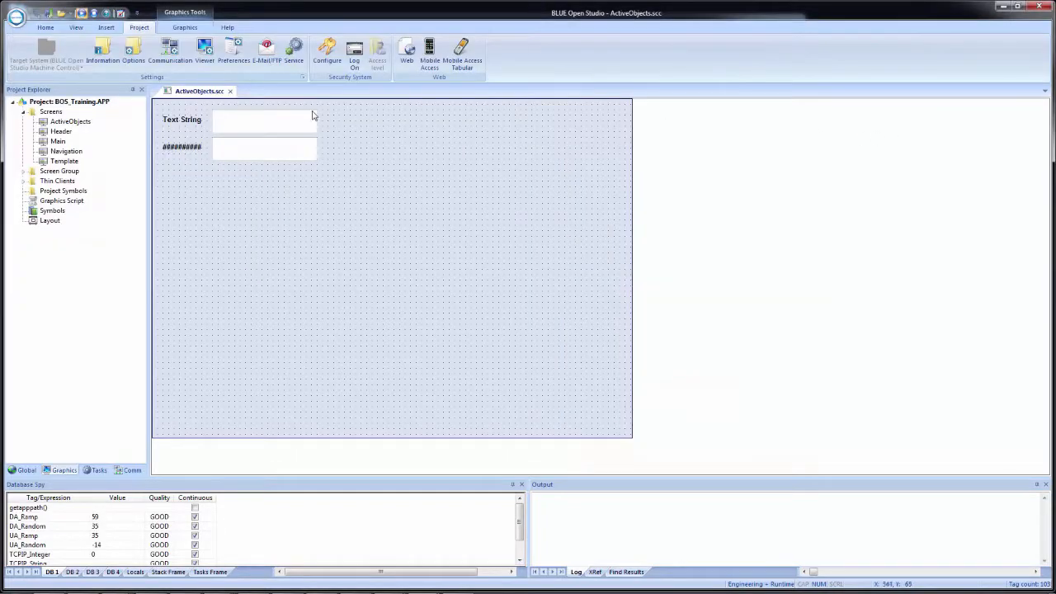
# Draw a pushbutton about 151 wide by 71 high below the text boxes and examine its available types in its properties.
pyautogui.click(184, 27)
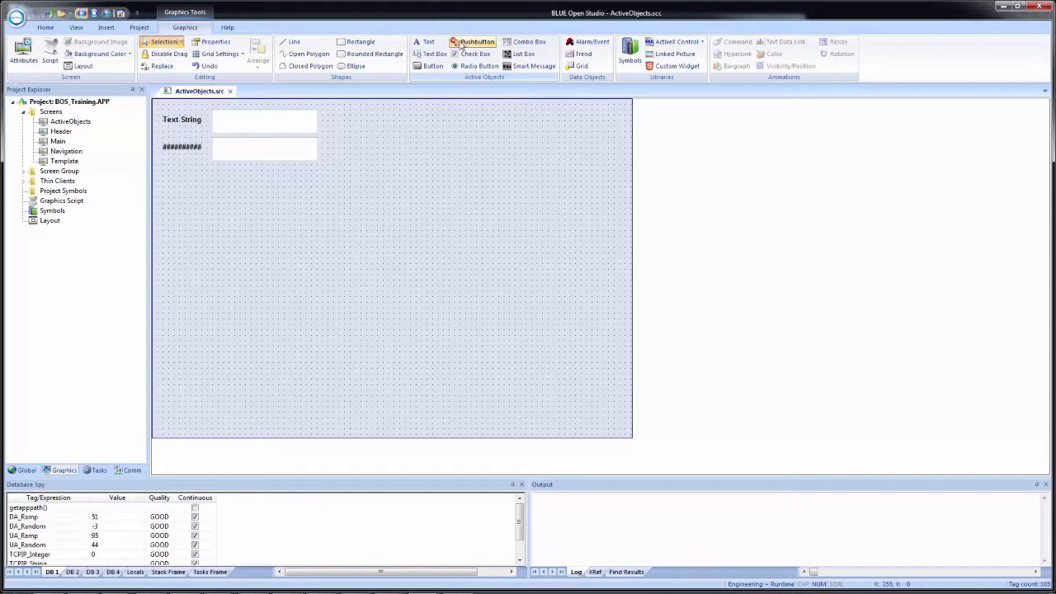
pyautogui.click(461, 43)
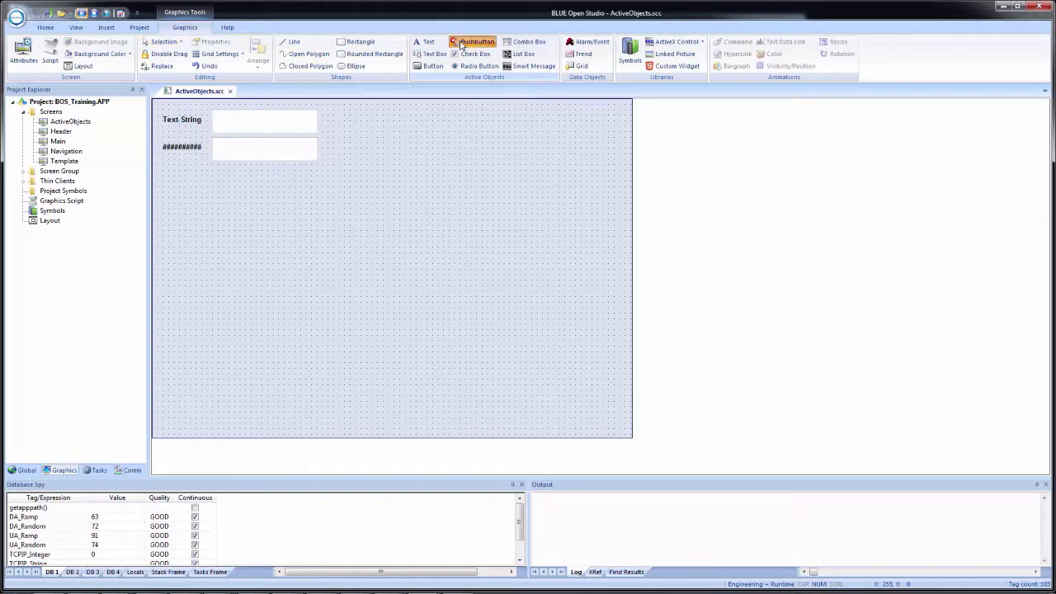
pyautogui.moveTo(169, 187); pyautogui.dragTo(255, 228)
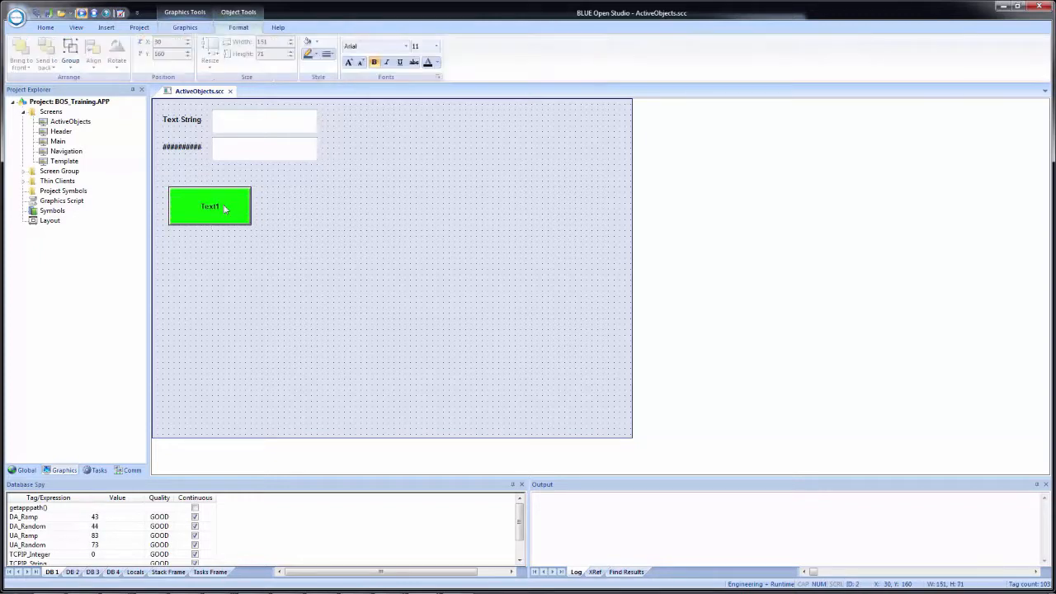
pyautogui.doubleClick(224, 208)
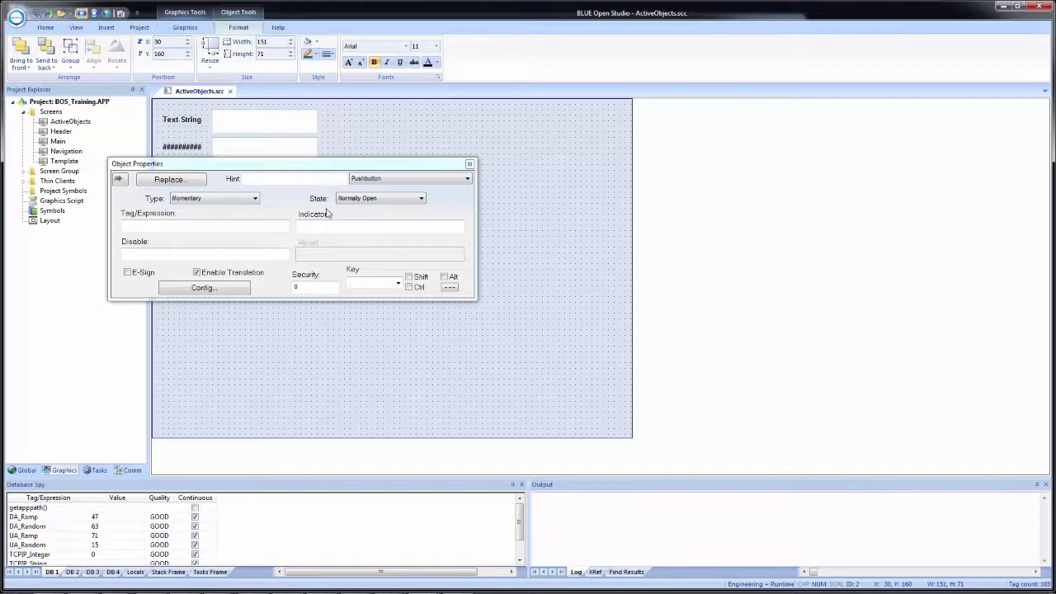
pyautogui.click(204, 199)
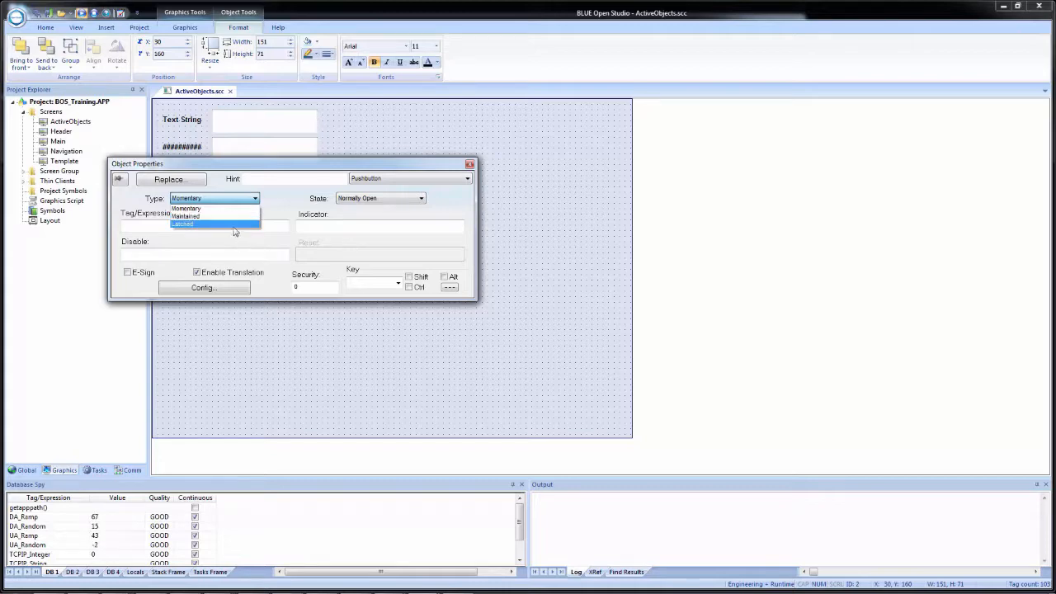
pyautogui.click(266, 200)
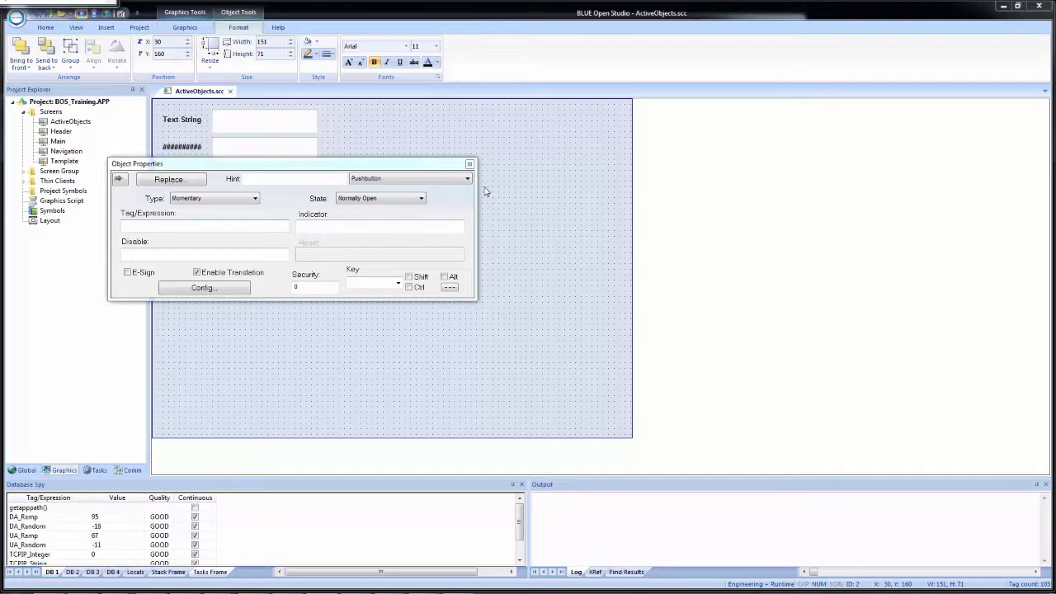
# In the pushbutton's configuration, set the open-state caption to OFF and the closed-state caption to ON.
pyautogui.click(221, 288)
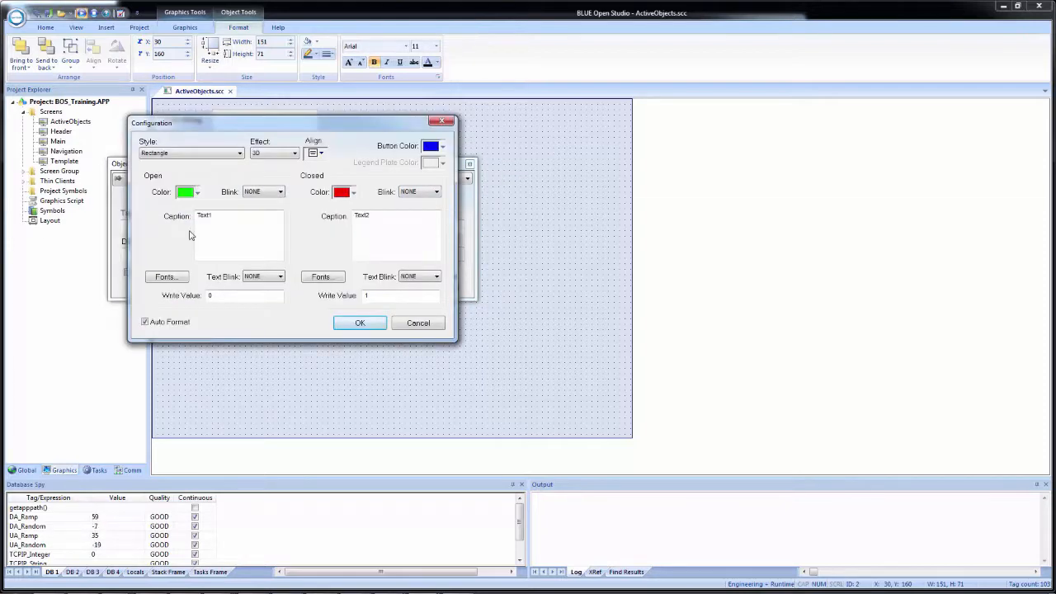
pyautogui.click(211, 153)
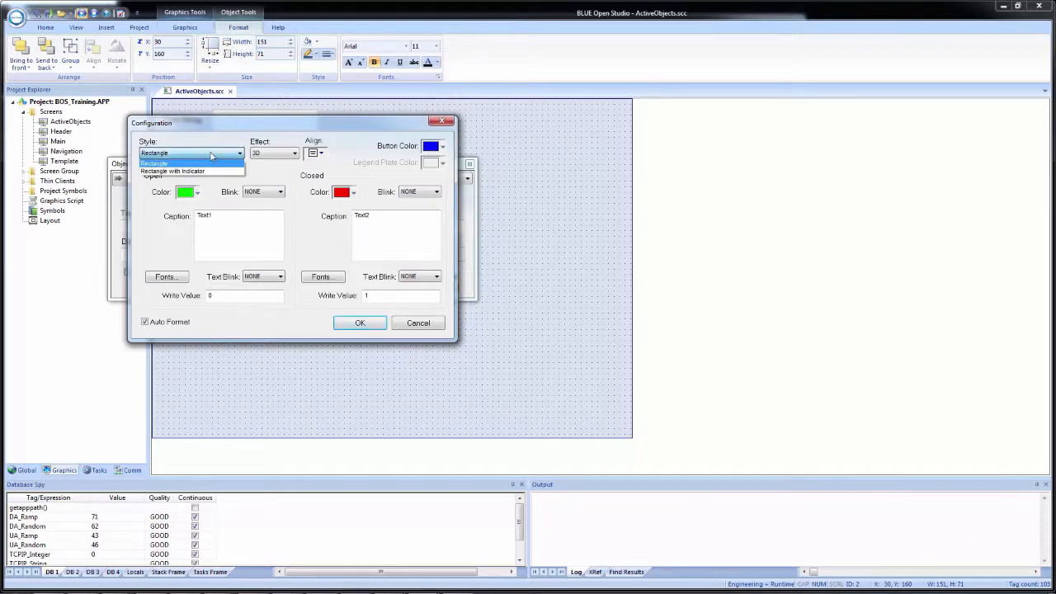
pyautogui.click(261, 155)
pyautogui.click(261, 155)
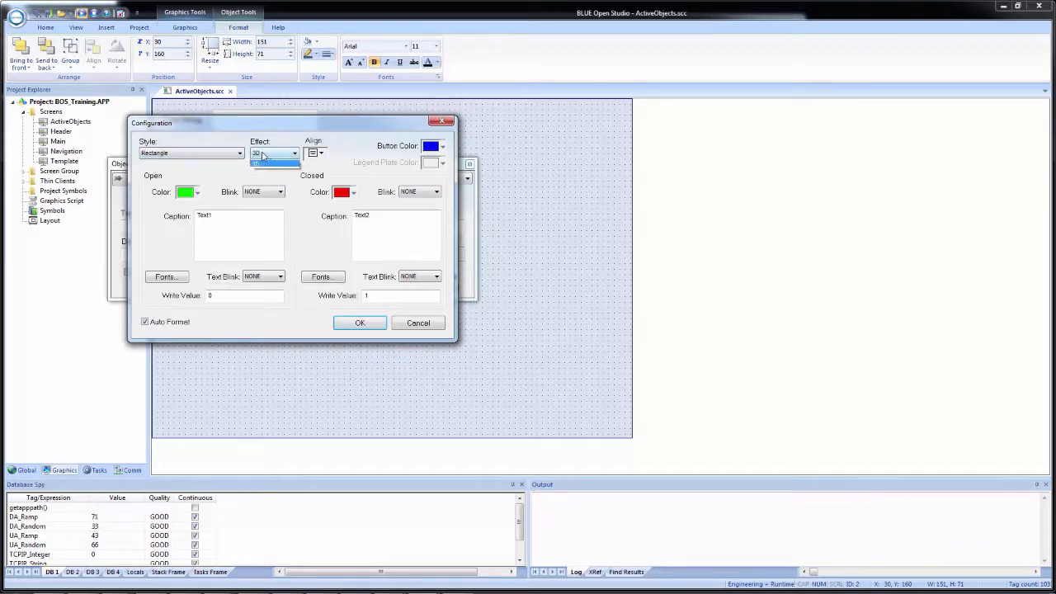
pyautogui.click(262, 155)
pyautogui.moveTo(240, 219); pyautogui.dragTo(153, 226)
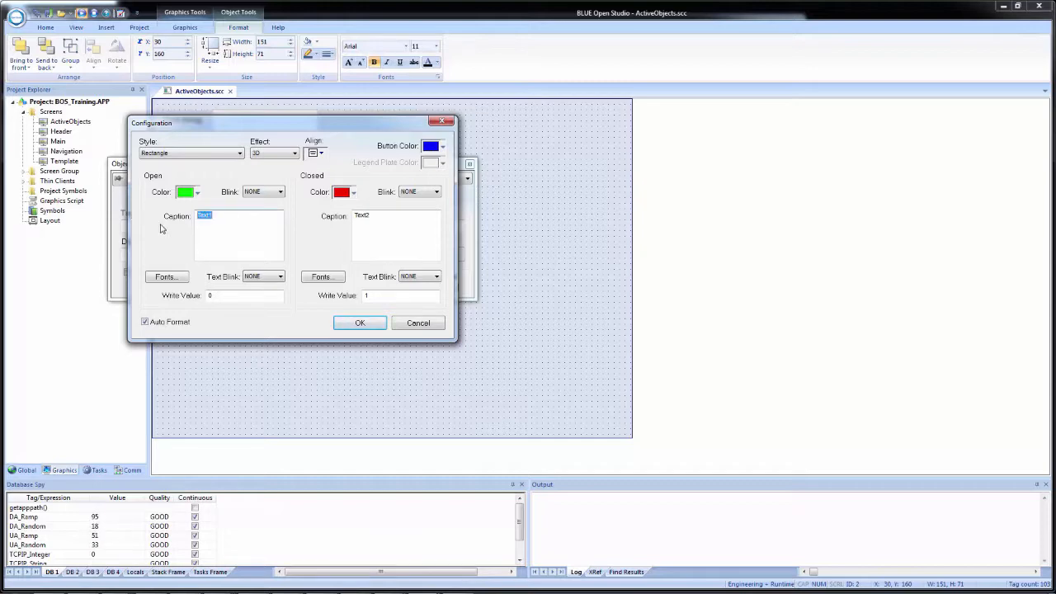
pyautogui.write('Off')
pyautogui.press('Tab')
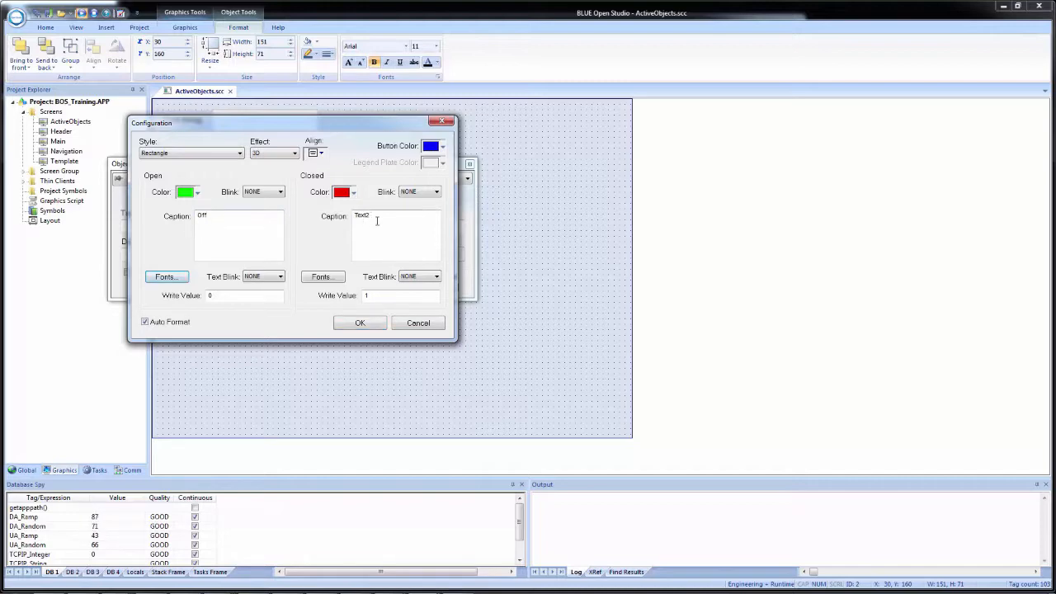
pyautogui.moveTo(377, 218); pyautogui.dragTo(332, 217)
pyautogui.write('ON')
# Set the pushbutton's open color to red and closed color to green, and accept the configuration.
pyautogui.click(197, 192)
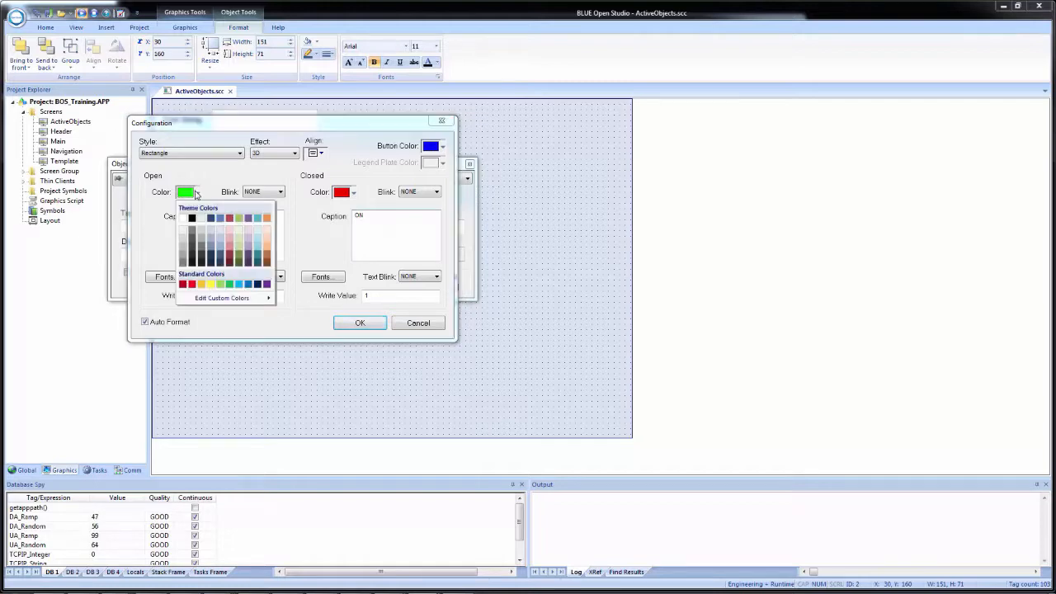
pyautogui.click(191, 284)
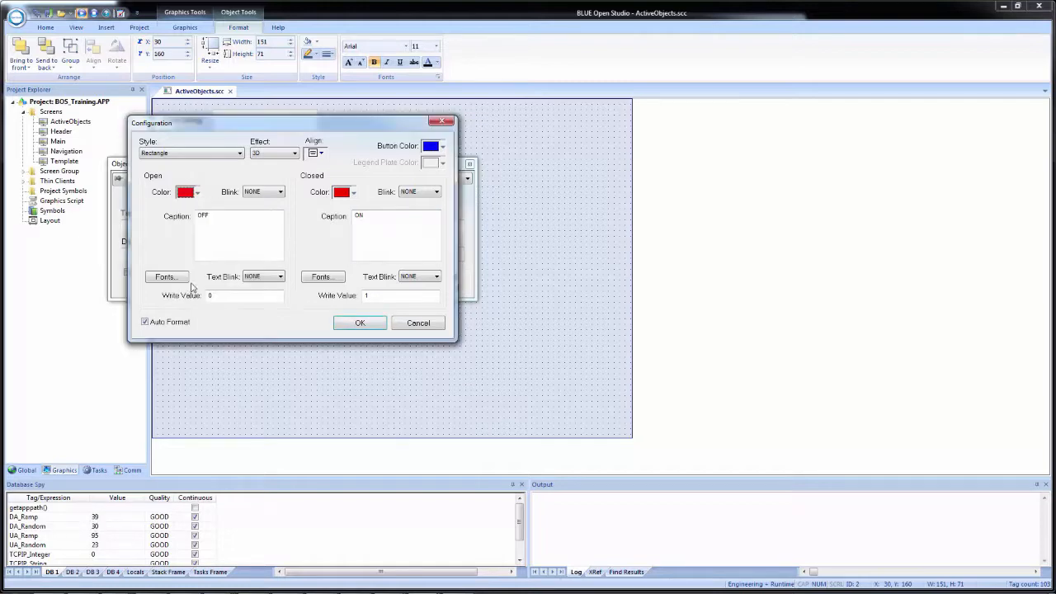
pyautogui.click(353, 193)
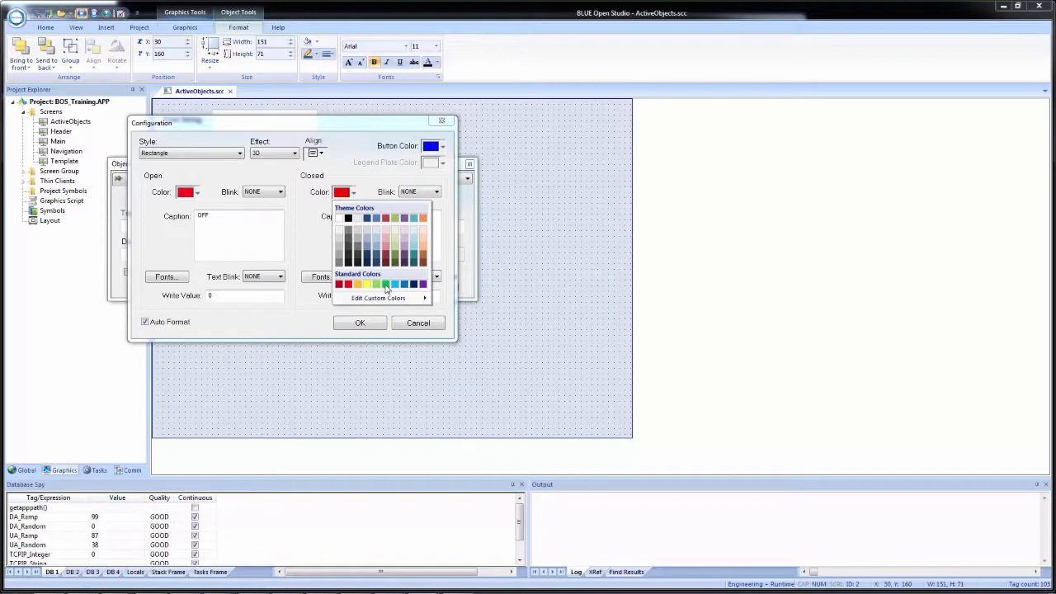
pyautogui.click(386, 284)
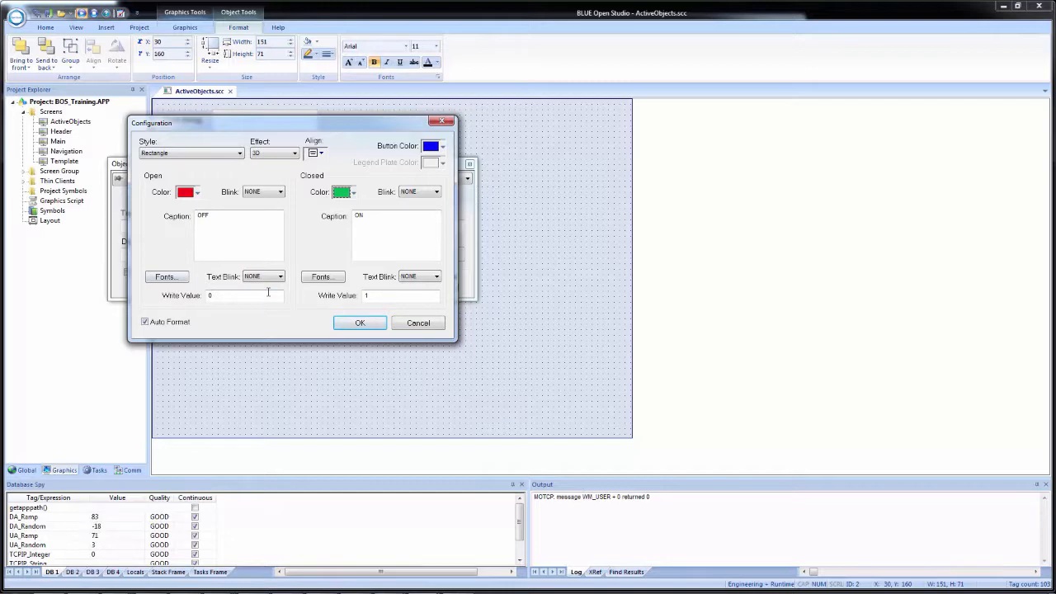
pyautogui.click(349, 321)
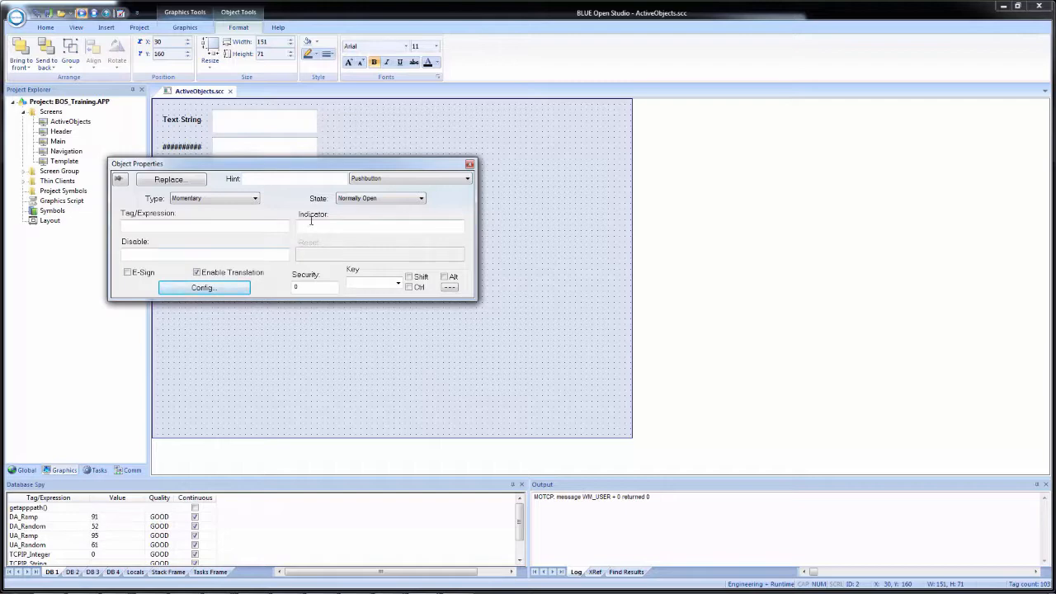
# Examine the pushbutton's State options and try the Latched type, restoring the Momentary type.
pyautogui.click(394, 200)
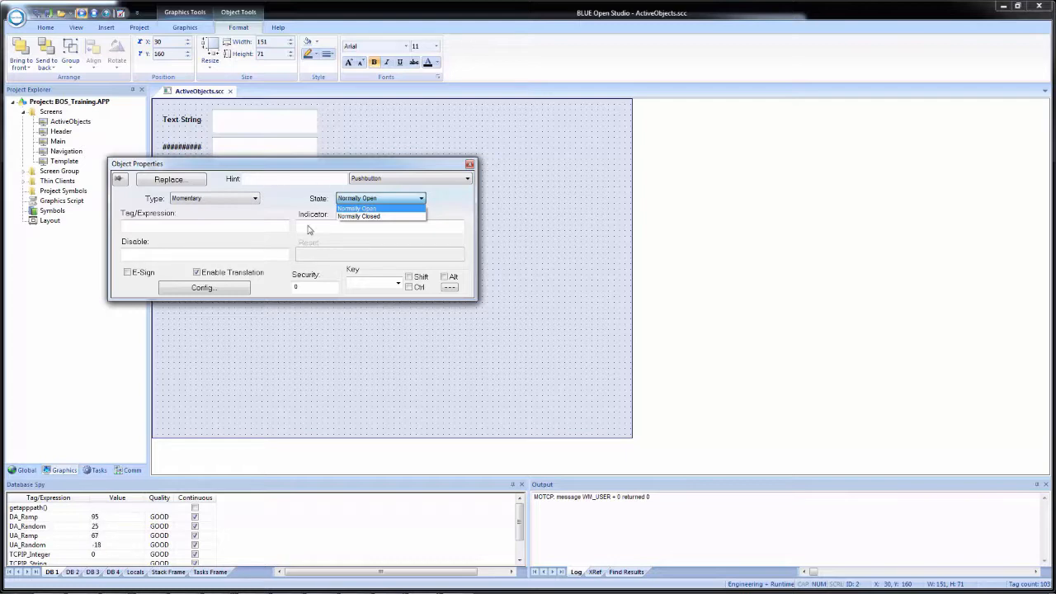
pyautogui.click(309, 225)
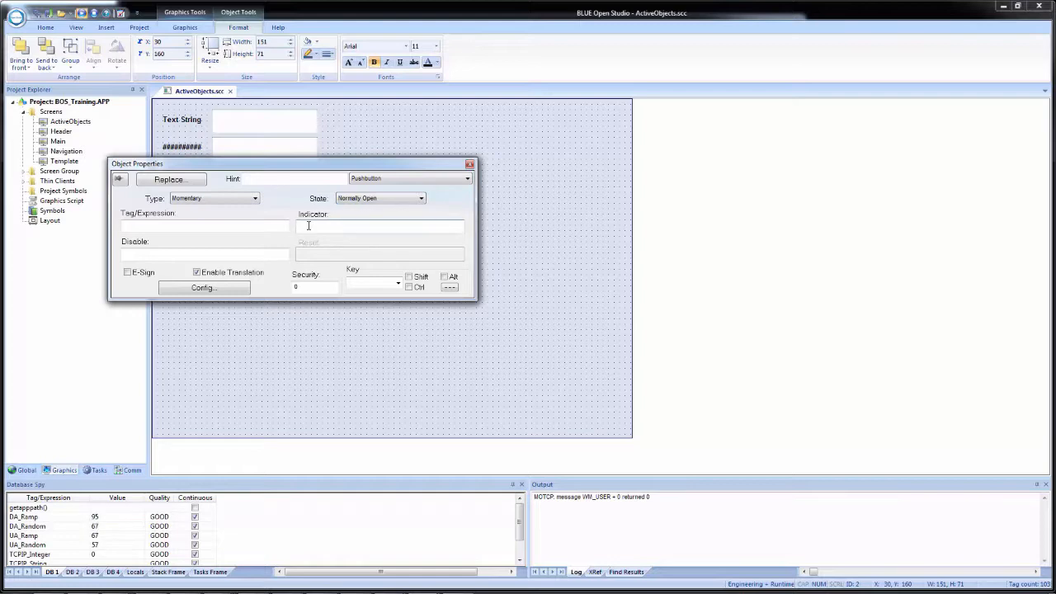
pyautogui.click(308, 225)
pyautogui.click(308, 226)
pyautogui.click(220, 199)
pyautogui.click(208, 224)
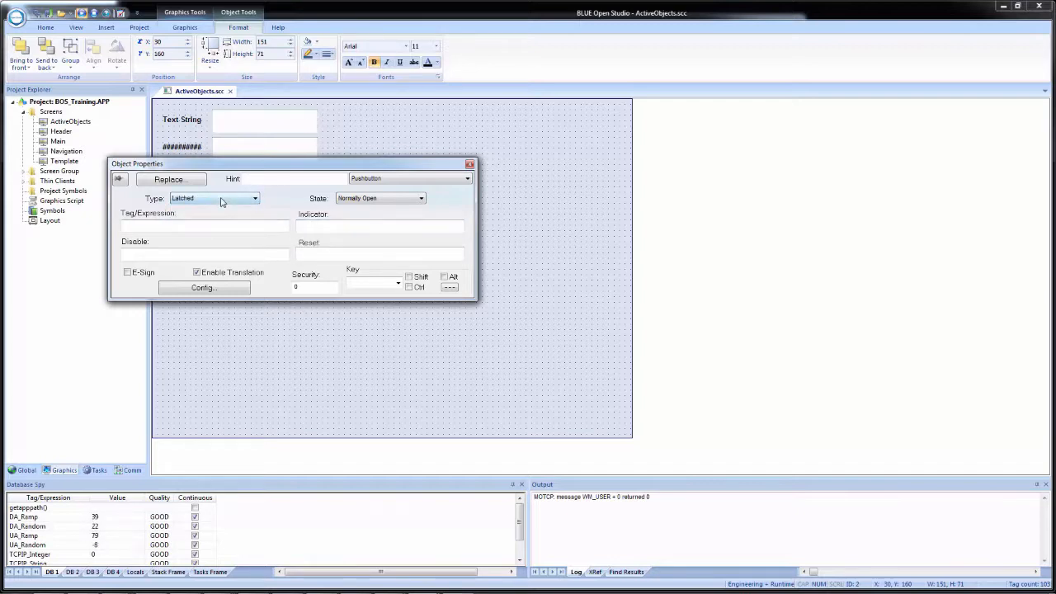
pyautogui.click(221, 199)
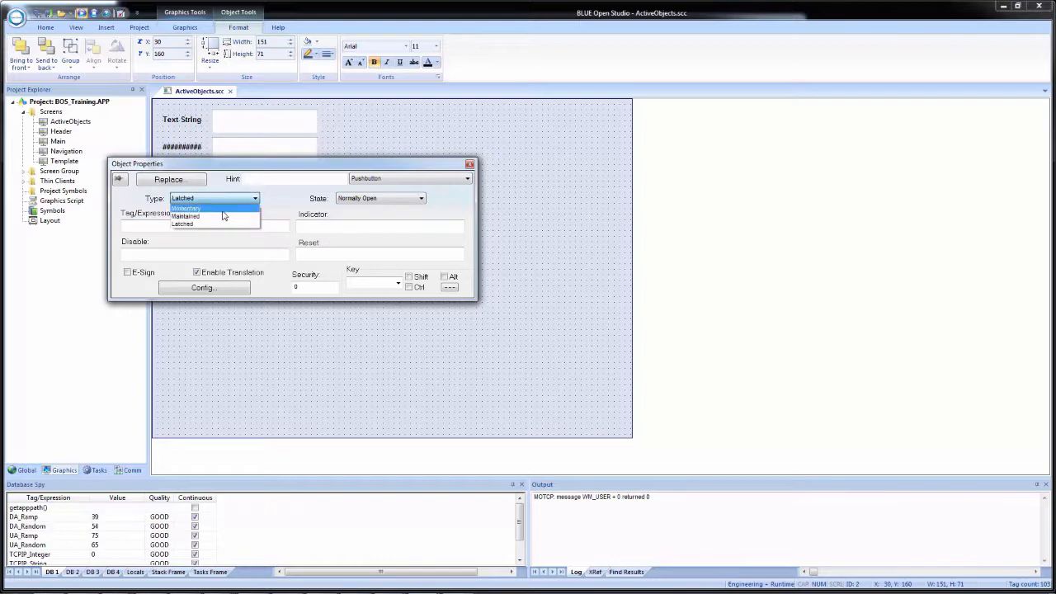
pyautogui.click(225, 209)
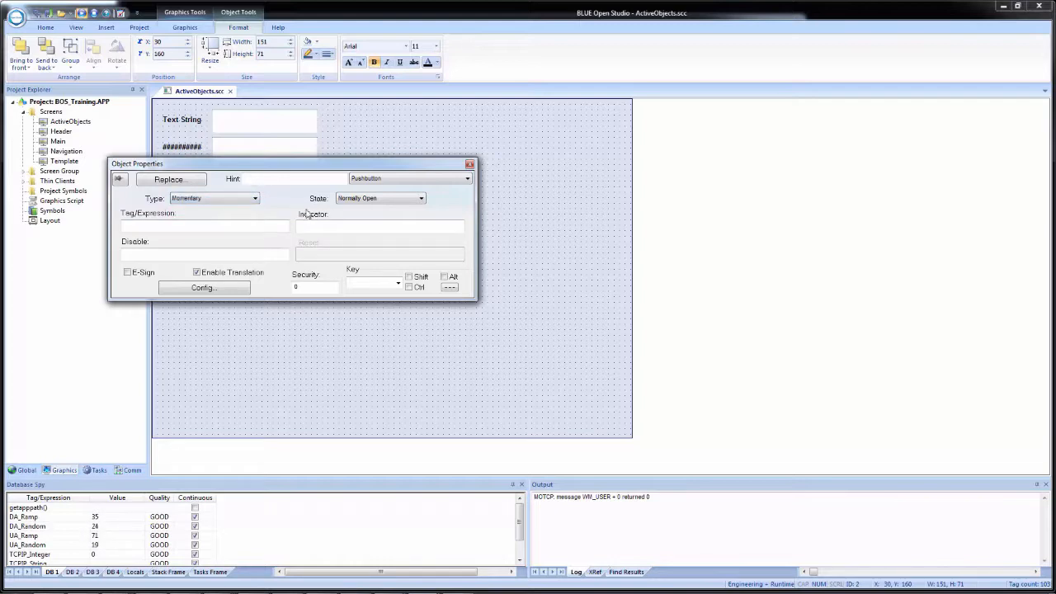
# Try assigning A as the pushbutton's shortcut key and examine the Shift modifier options, cancelling the key modifier settings.
pyautogui.click(398, 285)
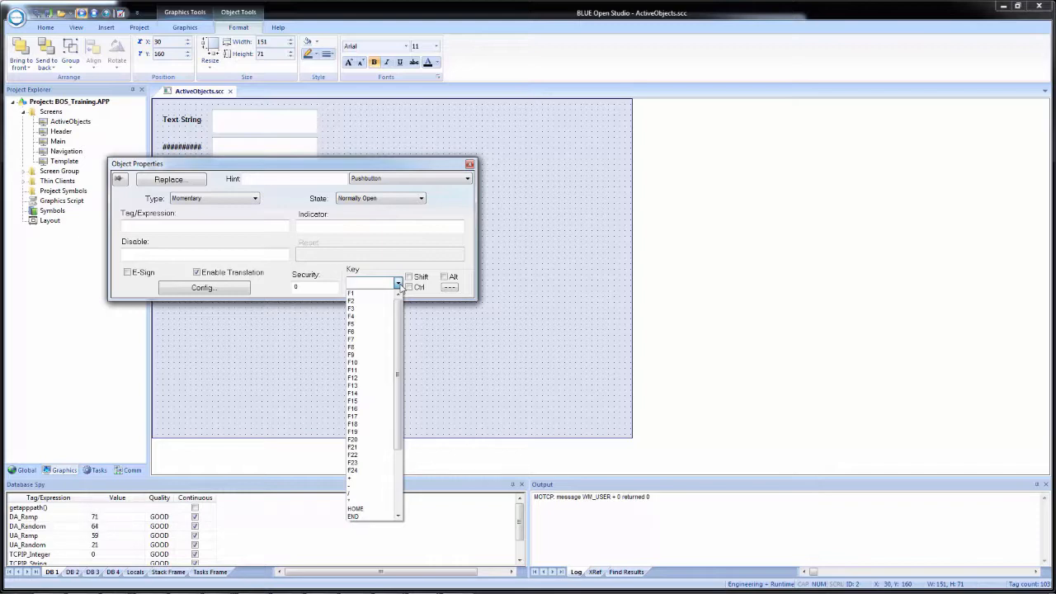
pyautogui.moveTo(397, 312); pyautogui.dragTo(382, 285)
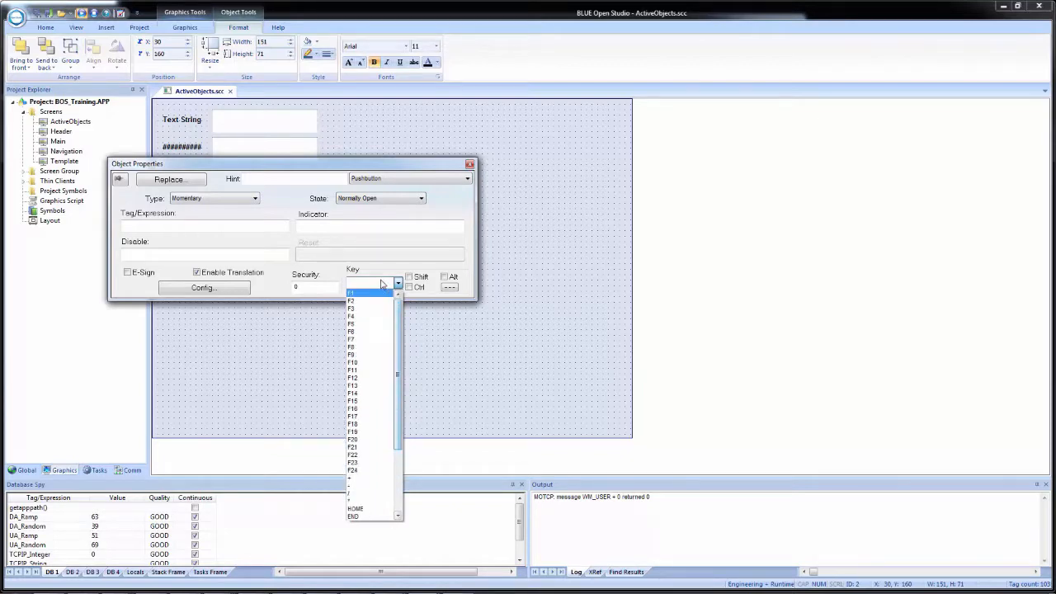
pyautogui.click(382, 284)
pyautogui.write('A')
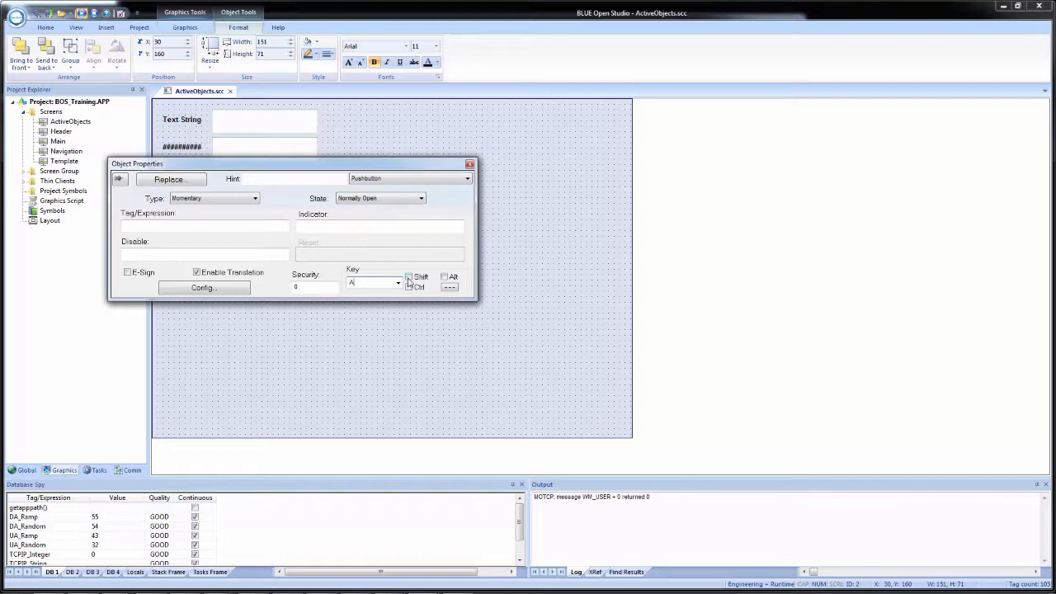
pyautogui.click(448, 288)
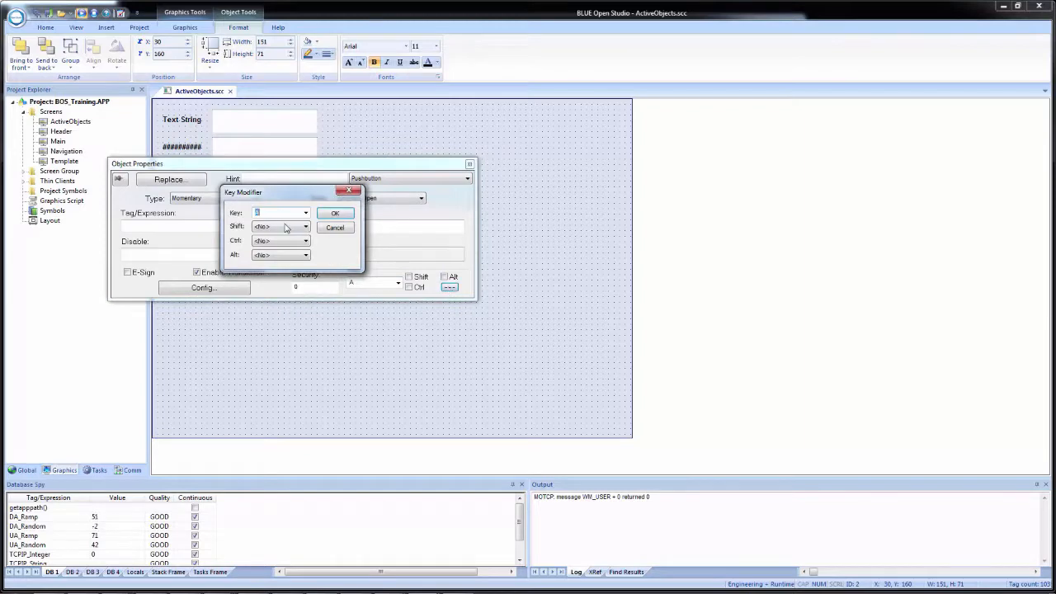
pyautogui.click(286, 228)
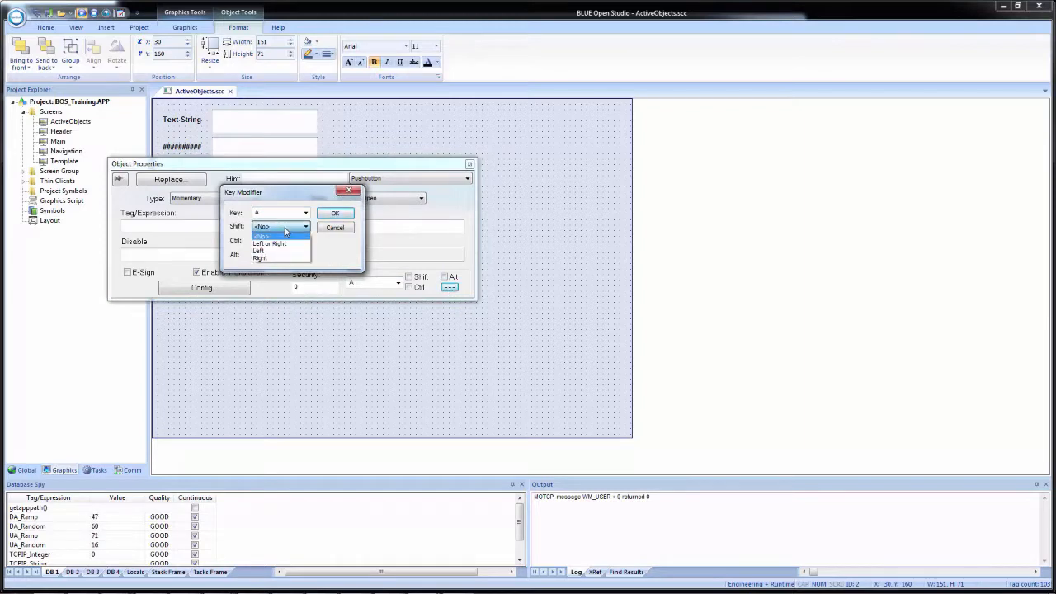
pyautogui.click(286, 235)
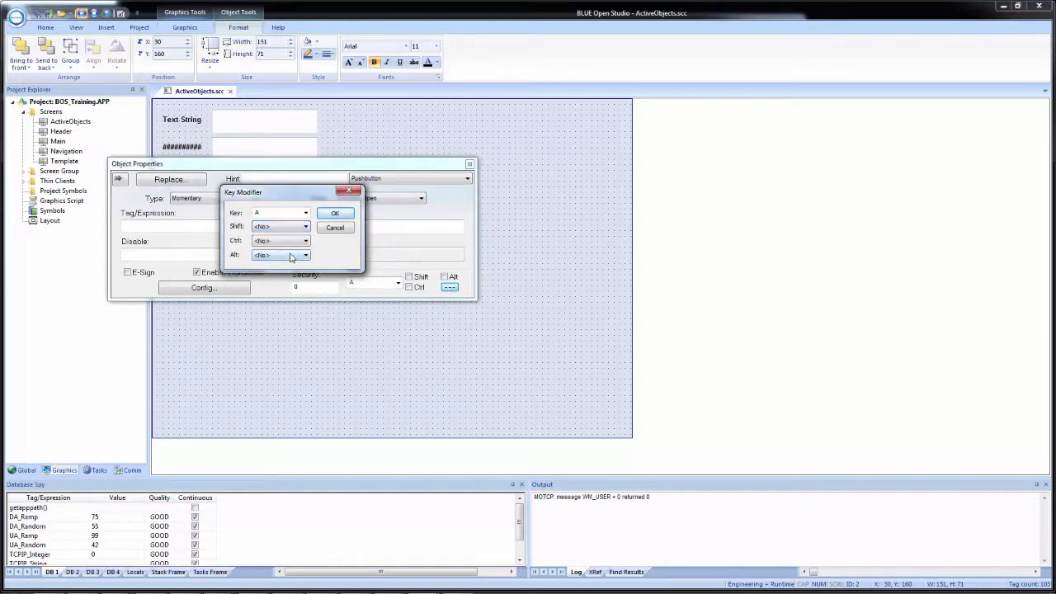
pyautogui.click(334, 228)
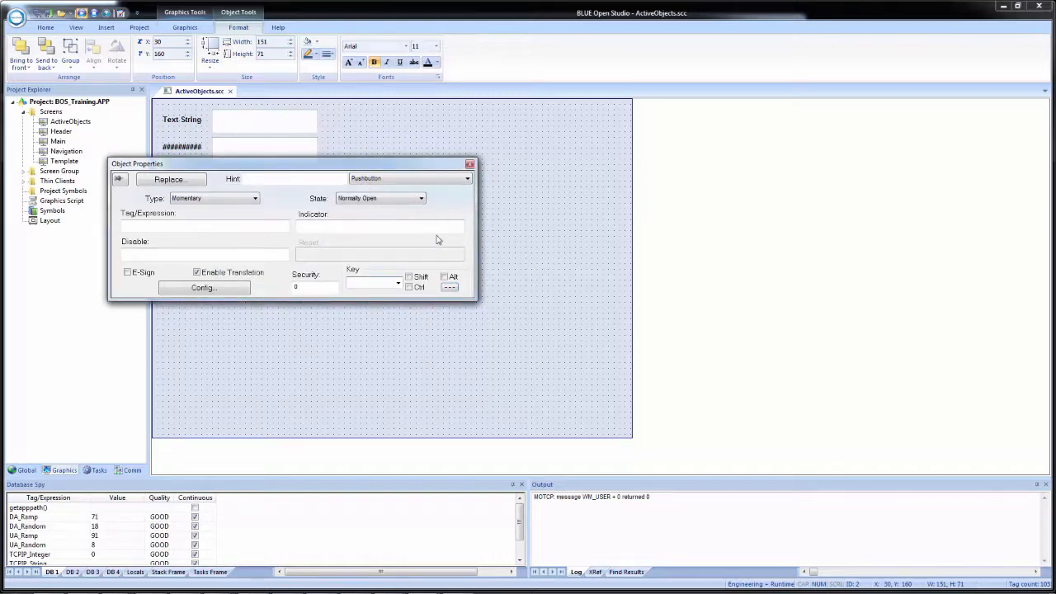
# Reduce the pushbutton's height to 41 and duplicate it into a vertical stack of three below the text boxes.
pyautogui.click(509, 213)
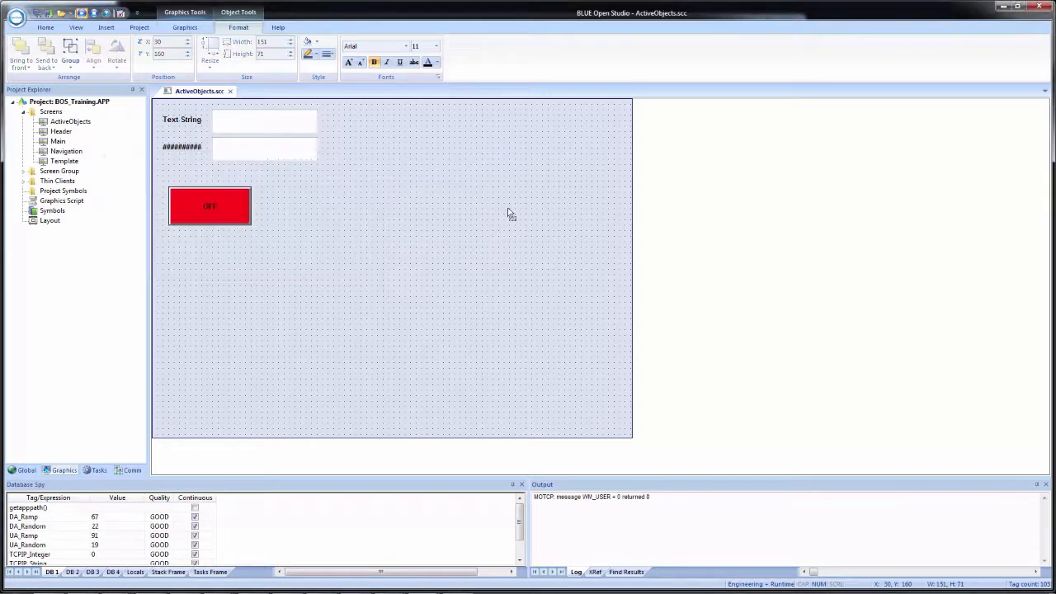
pyautogui.moveTo(174, 196); pyautogui.dragTo(209, 244)
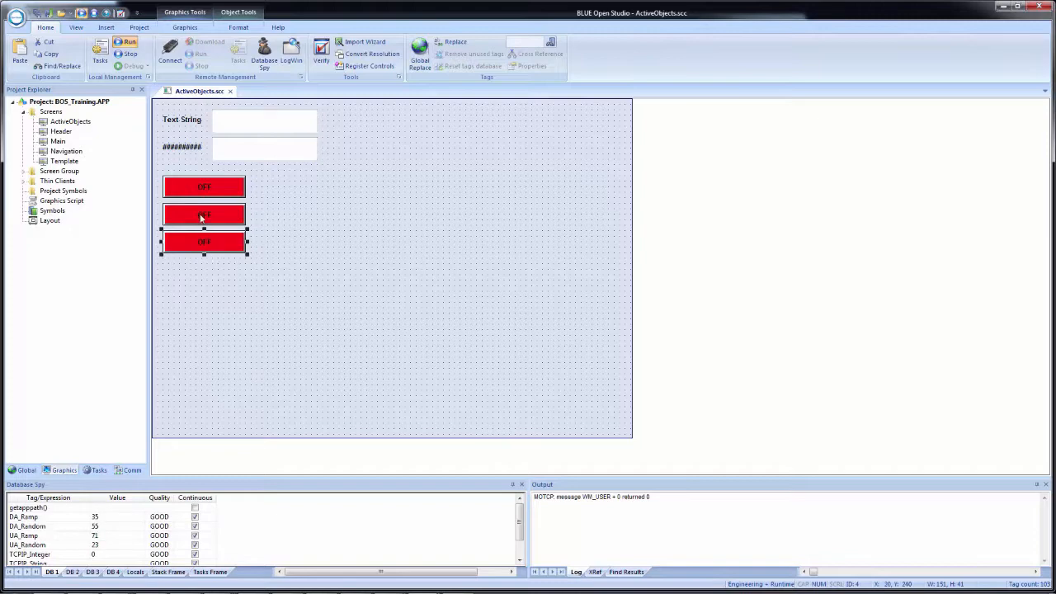
# Set the middle pushbutton's type to Maintained and its tag to Mode.
pyautogui.doubleClick(202, 216)
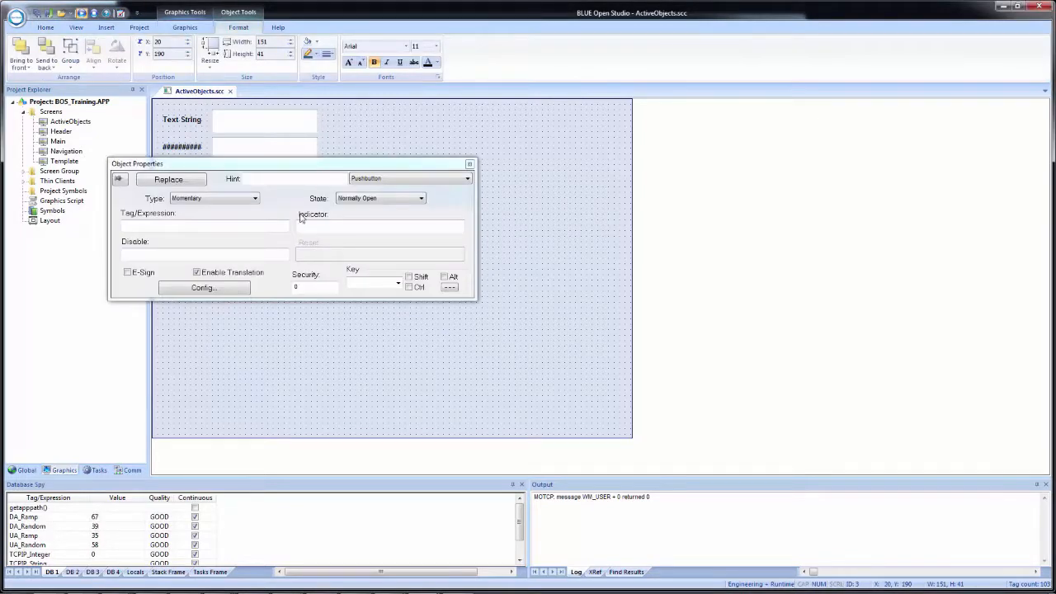
pyautogui.click(243, 200)
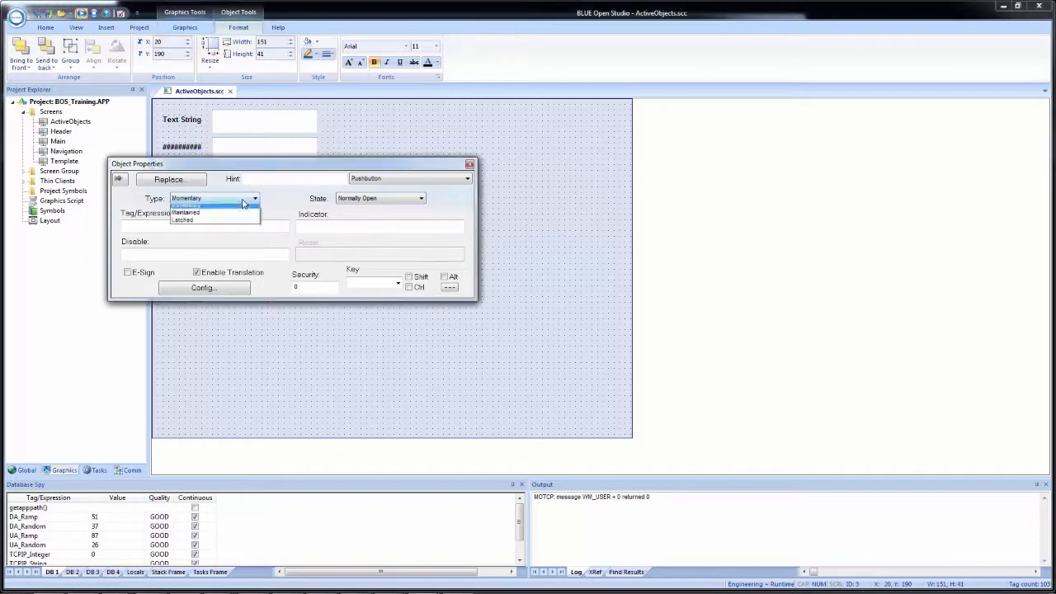
pyautogui.click(232, 218)
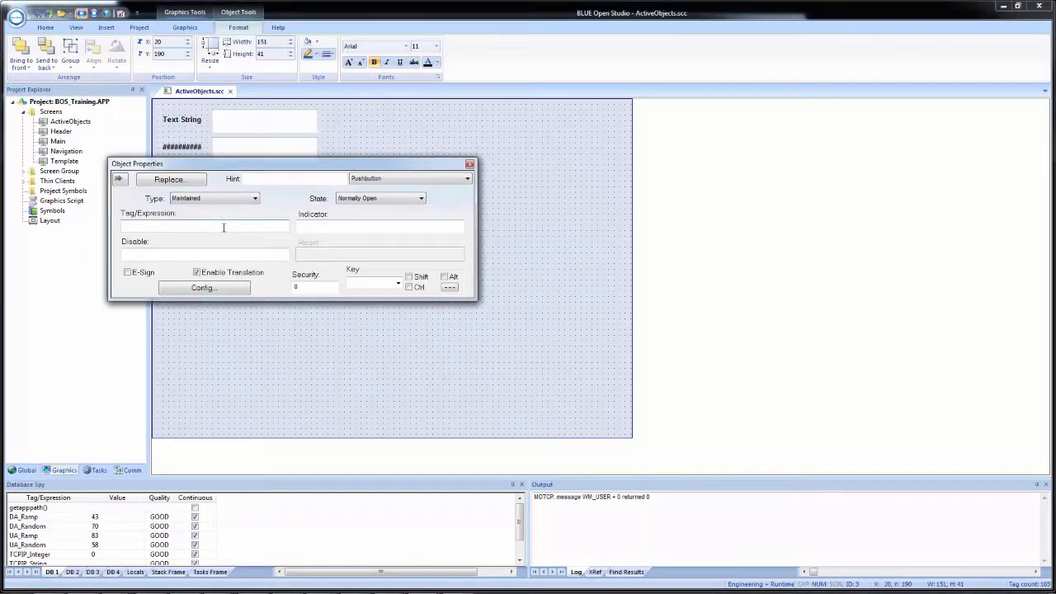
pyautogui.click(223, 228)
pyautogui.write('Mode')
# Create the new Mode tag as an Integer with Local scope.
pyautogui.click(236, 254)
pyautogui.click(521, 341)
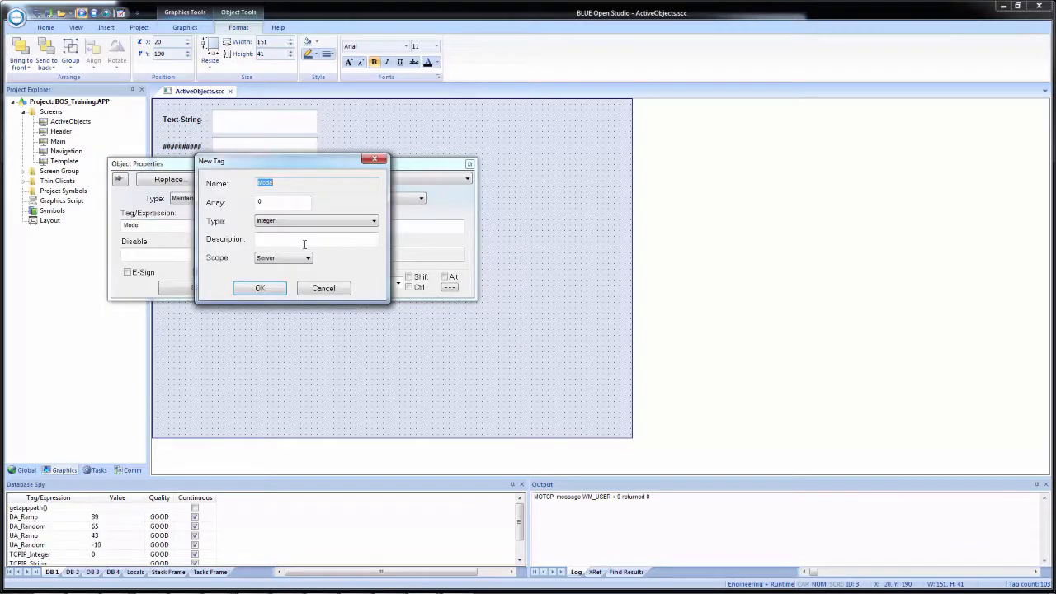
pyautogui.click(283, 258)
pyautogui.click(280, 269)
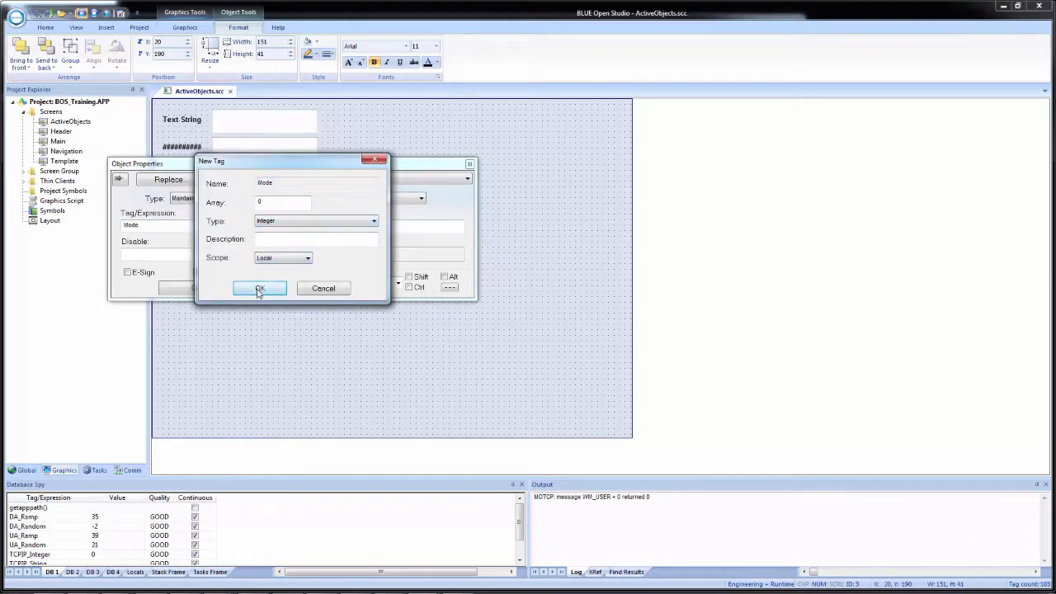
pyautogui.click(262, 289)
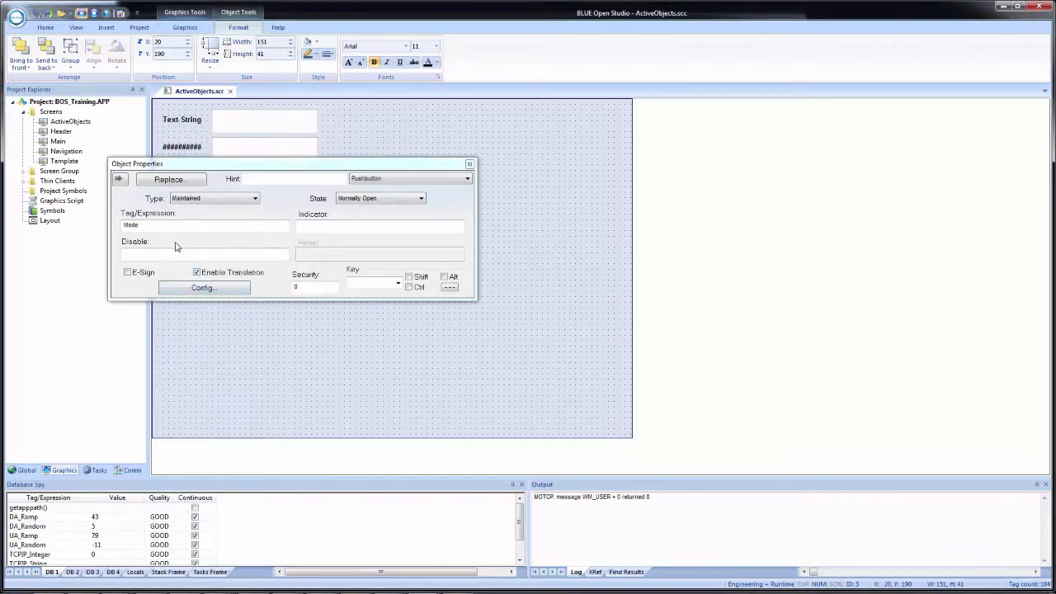
# Assign the existing Mode tag to the lowest pushbutton and set its type to Latched.
pyautogui.moveTo(232, 167); pyautogui.dragTo(544, 156)
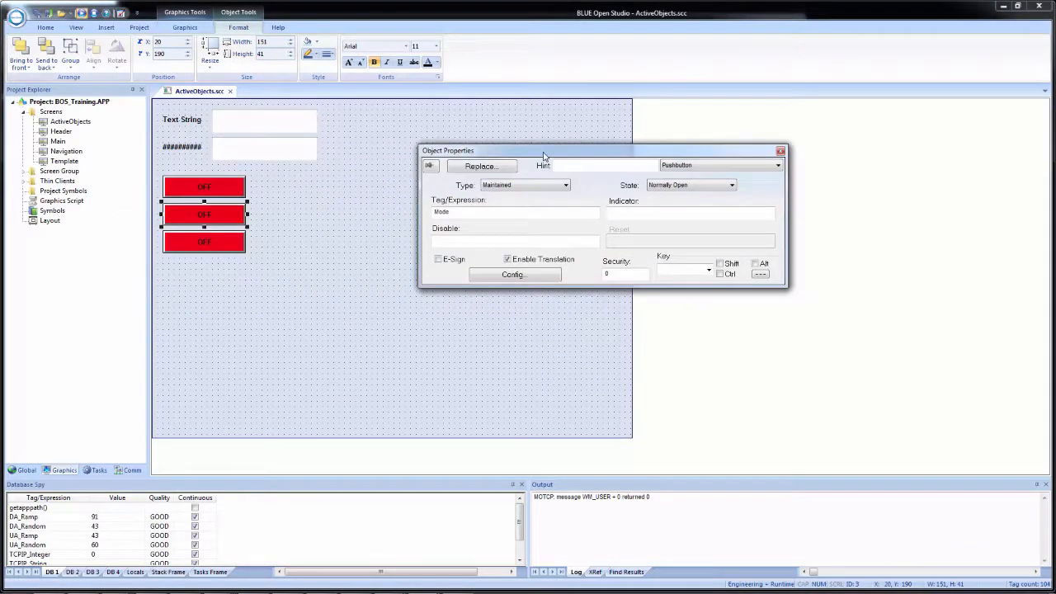
pyautogui.click(231, 245)
pyautogui.rightClick(440, 212)
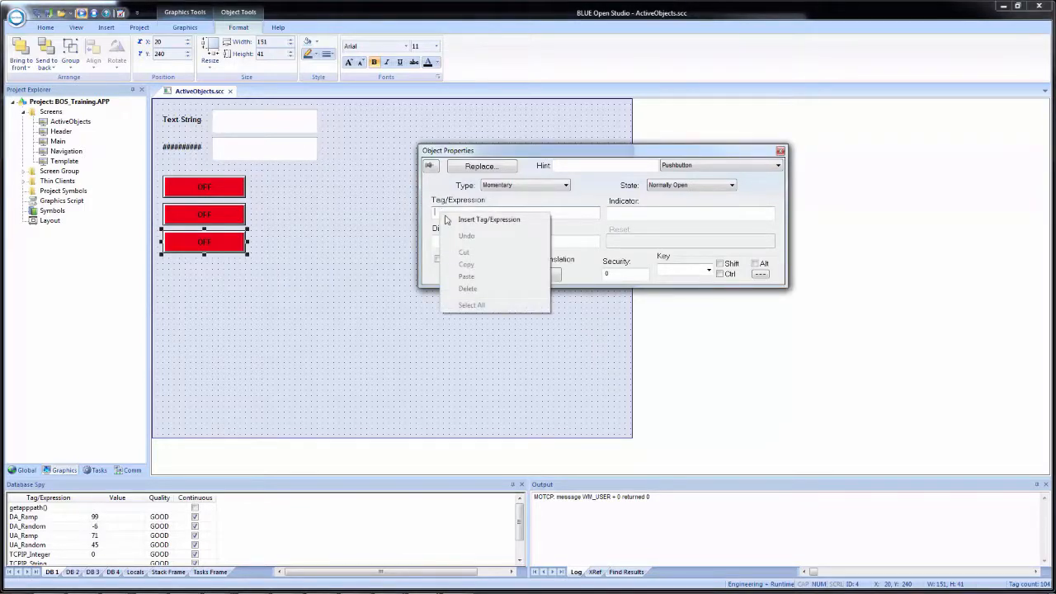
pyautogui.click(456, 220)
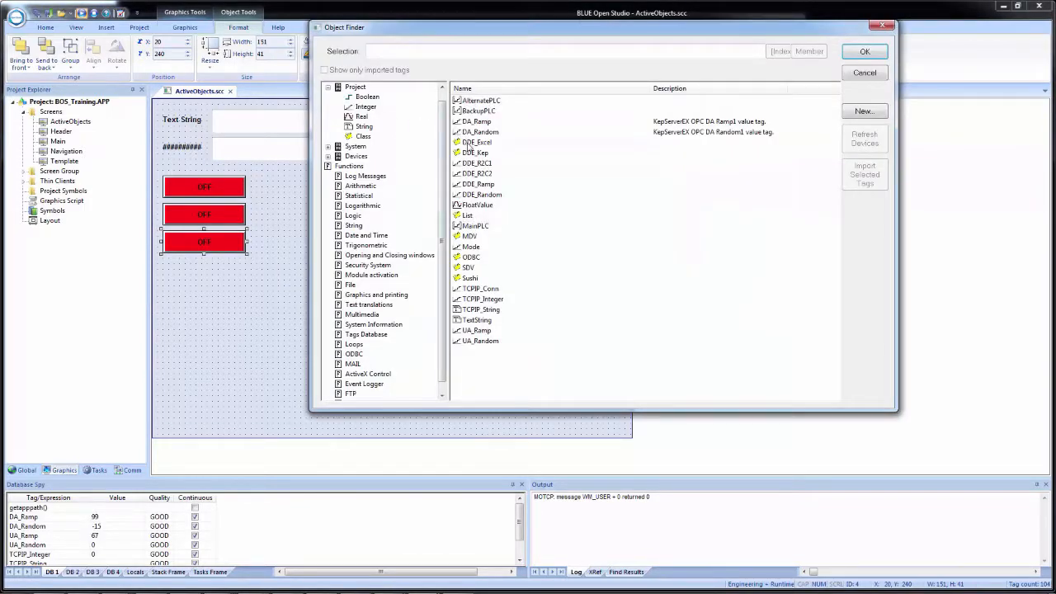
pyautogui.click(470, 248)
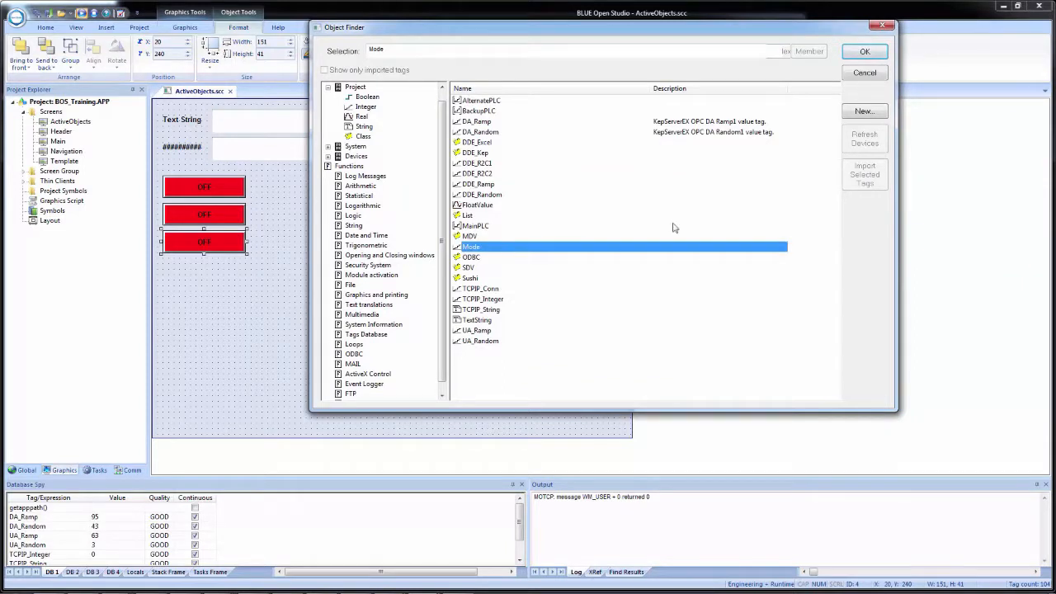
pyautogui.click(865, 51)
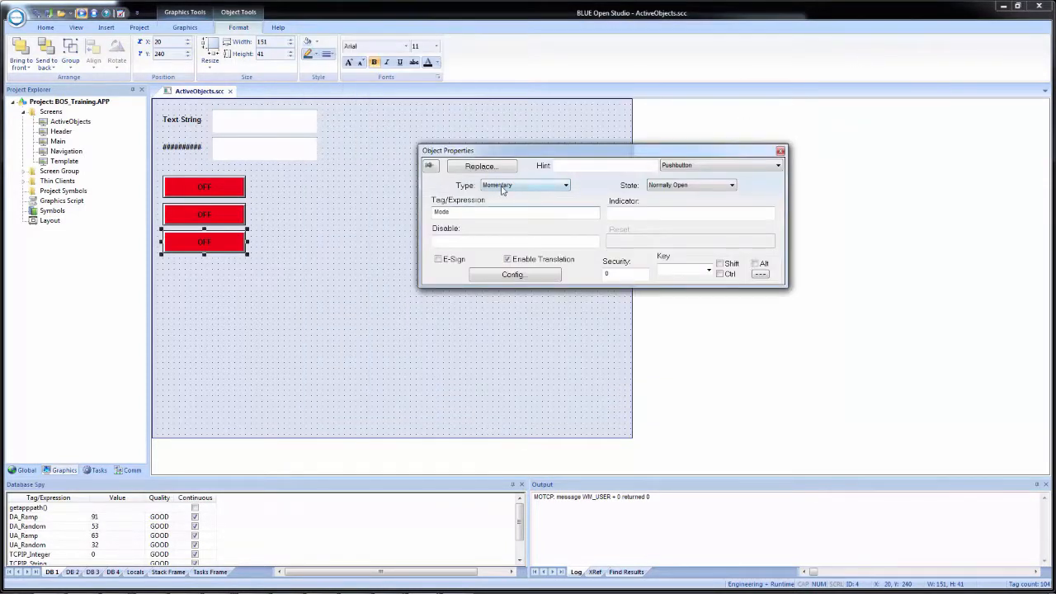
pyautogui.click(501, 185)
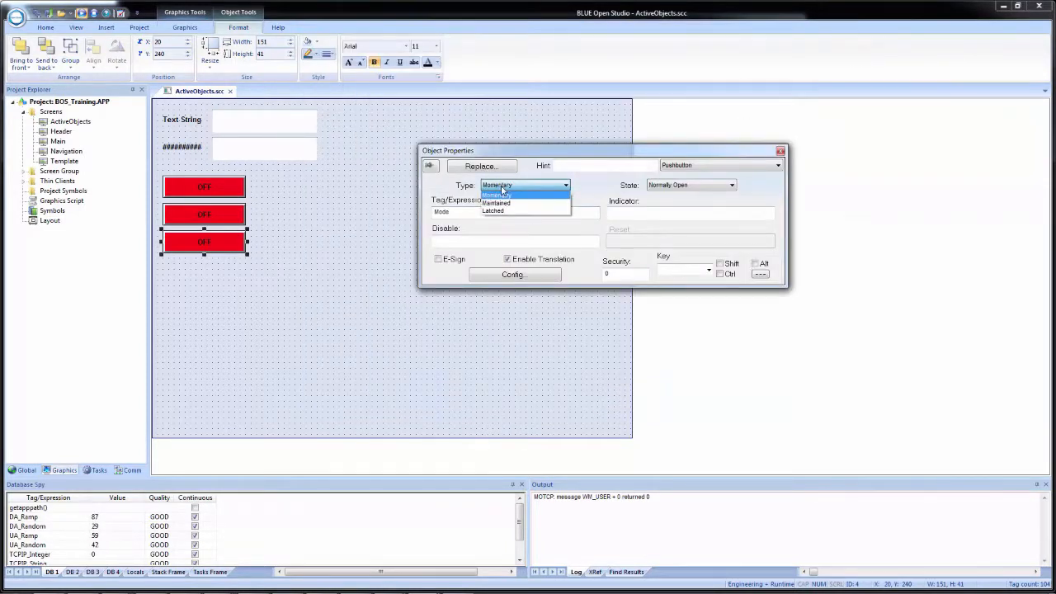
pyautogui.click(512, 210)
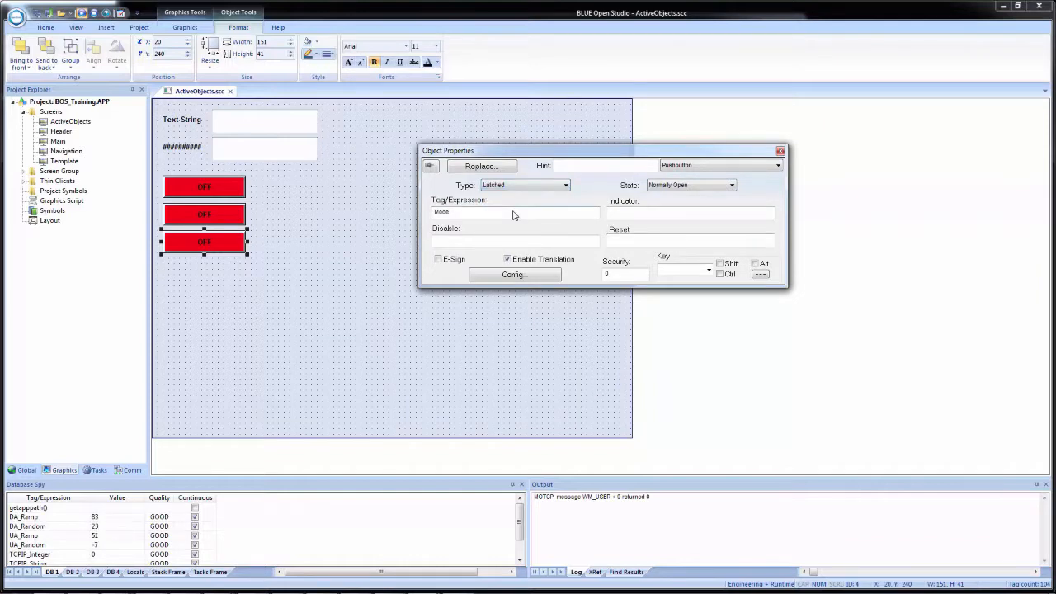
# Set the latched pushbutton's reset tag to Reset, creating it as a Boolean tag.
pyautogui.click(662, 243)
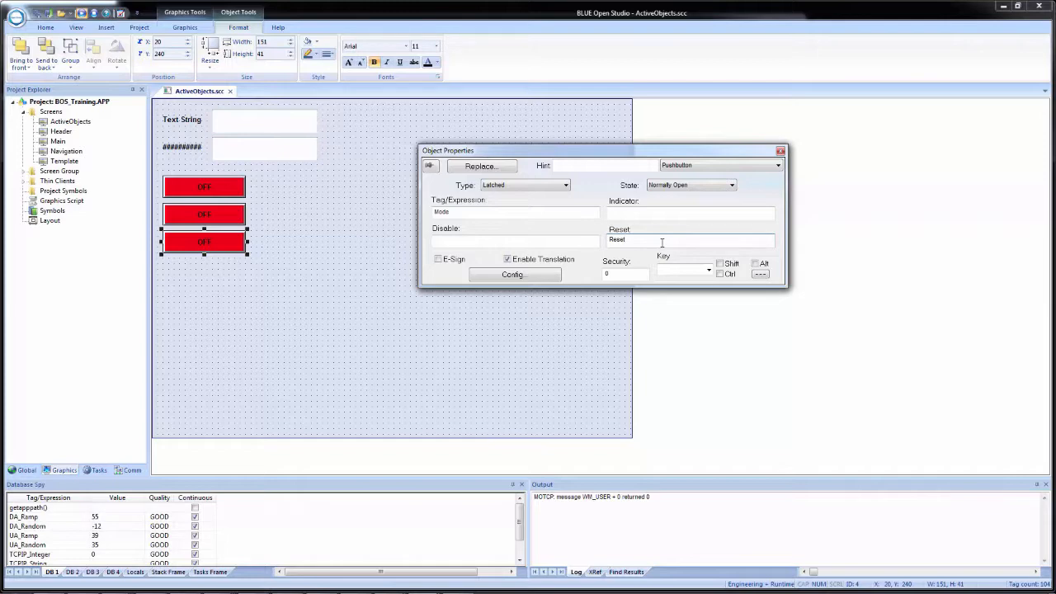
pyautogui.click(715, 215)
pyautogui.click(536, 350)
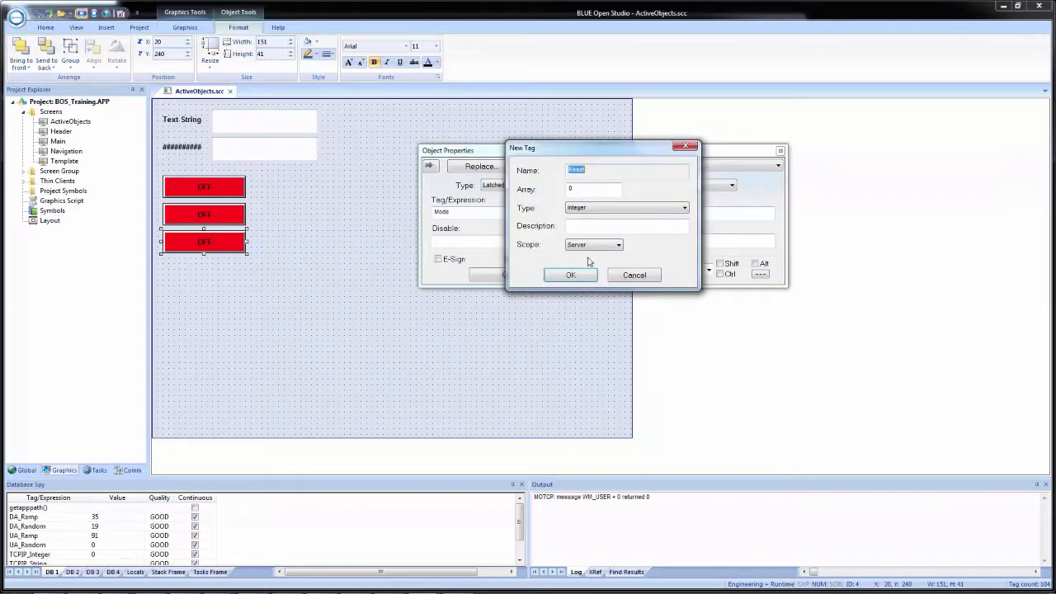
pyautogui.click(625, 211)
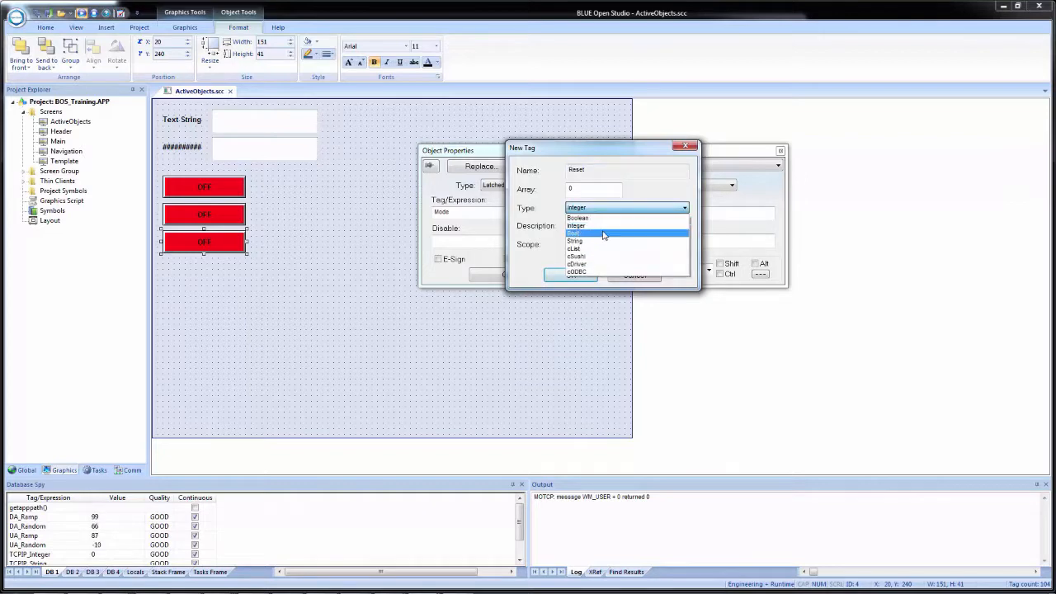
pyautogui.click(601, 218)
pyautogui.click(578, 247)
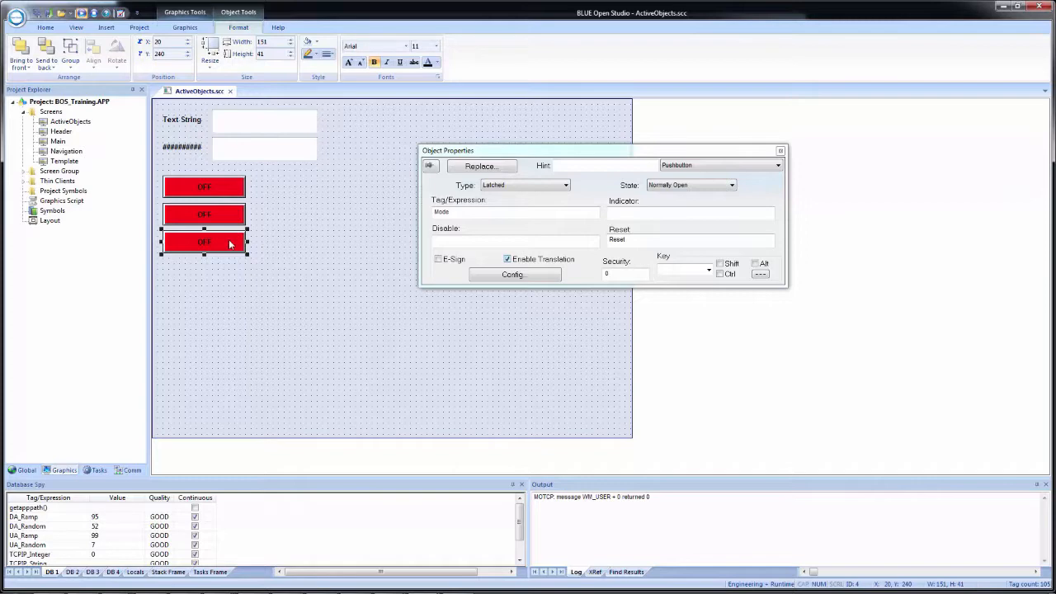
# Assign the Mode tag to the top pushbutton.
pyautogui.click(188, 189)
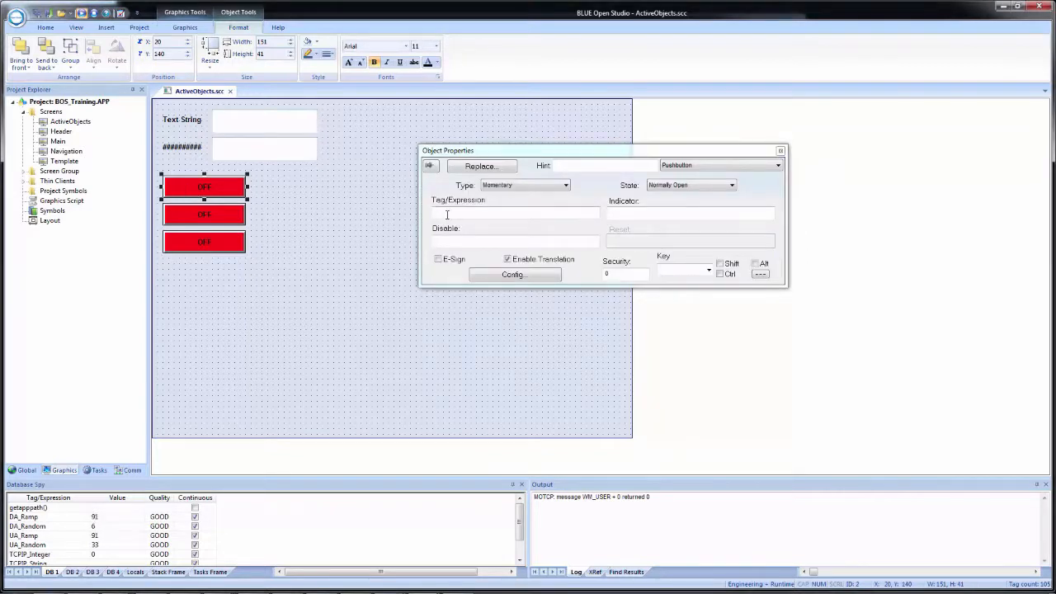
pyautogui.click(446, 214)
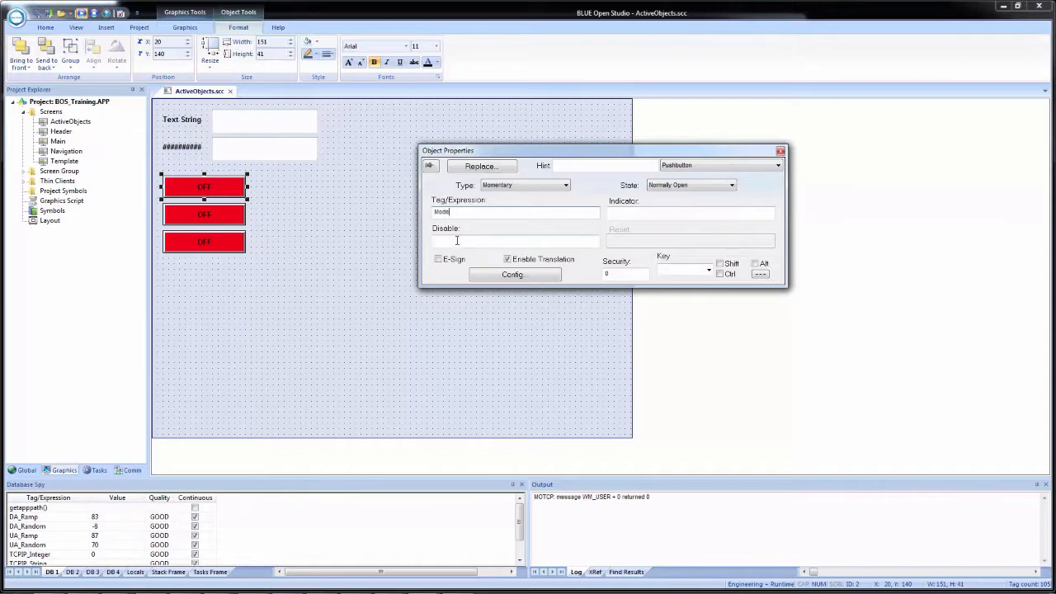
pyautogui.click(455, 240)
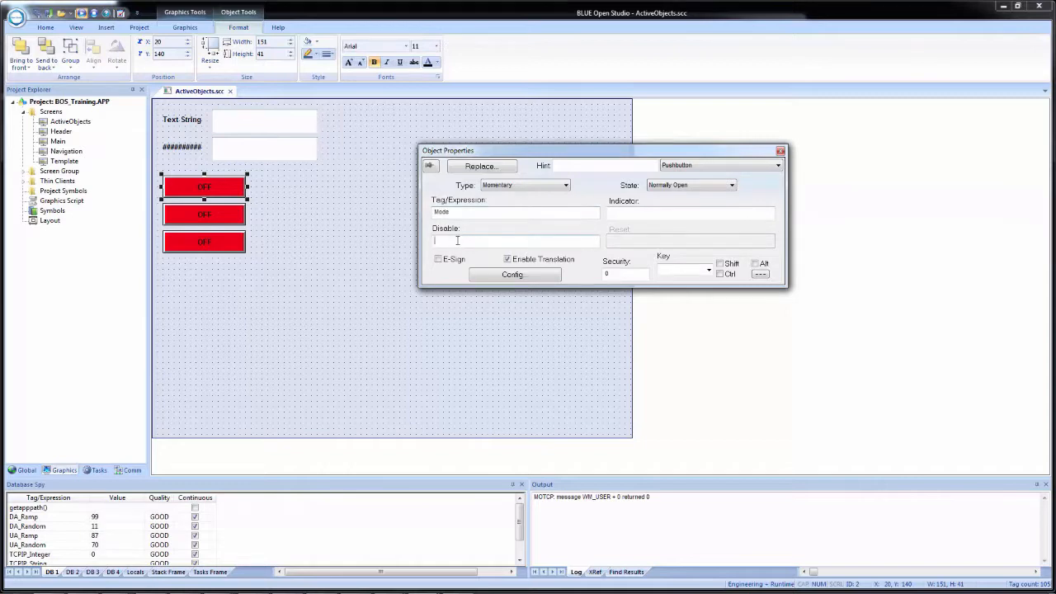
# Copy the latched pushbutton to the right of the top one, making the copy Momentary with the tag Reset.
pyautogui.click(233, 244)
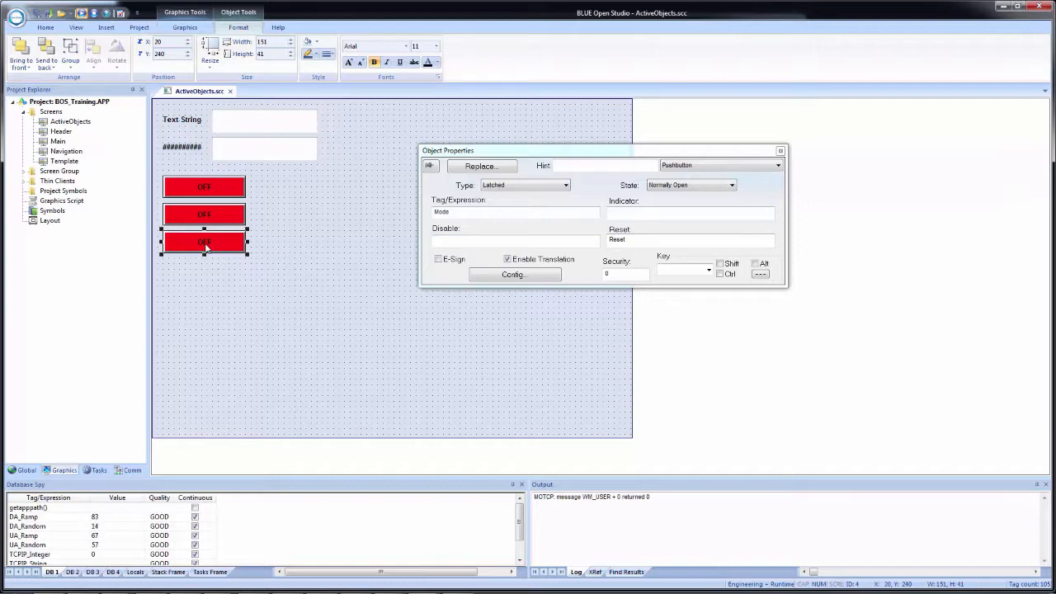
pyautogui.moveTo(206, 245); pyautogui.dragTo(292, 185)
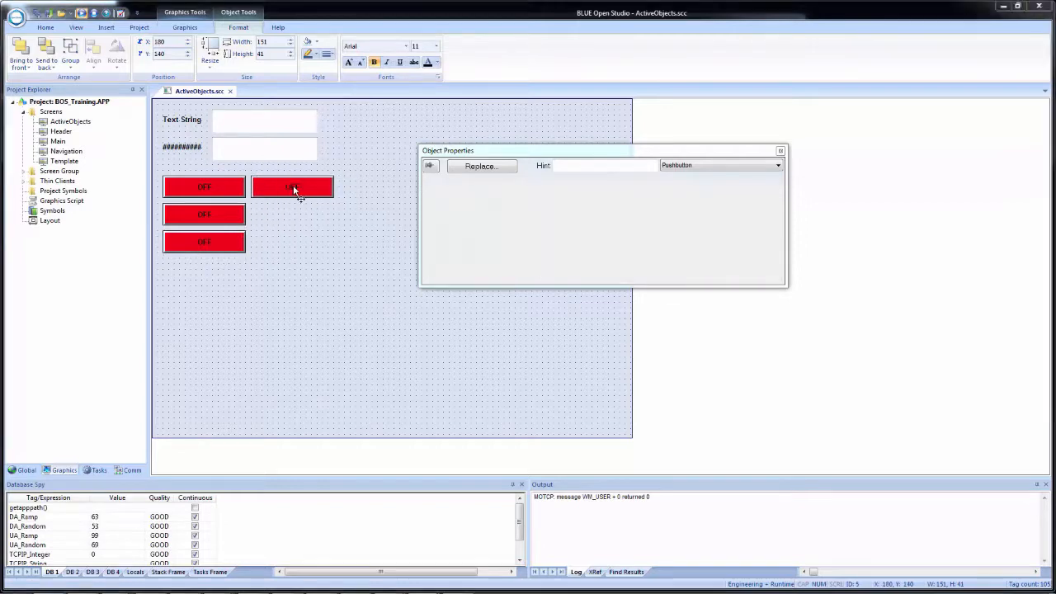
pyautogui.click(487, 187)
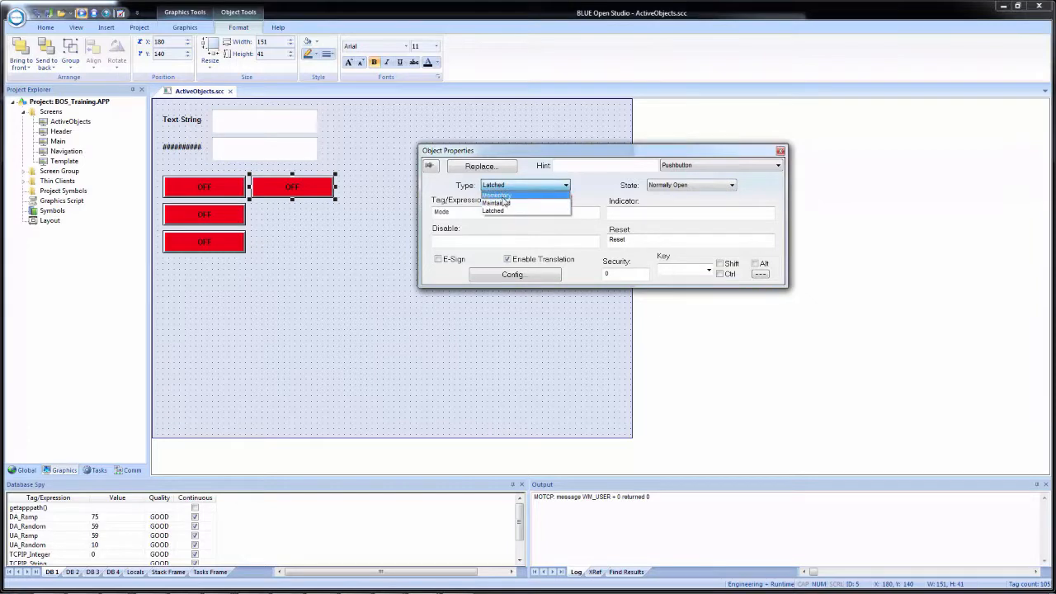
pyautogui.click(499, 202)
pyautogui.moveTo(469, 211); pyautogui.dragTo(409, 207)
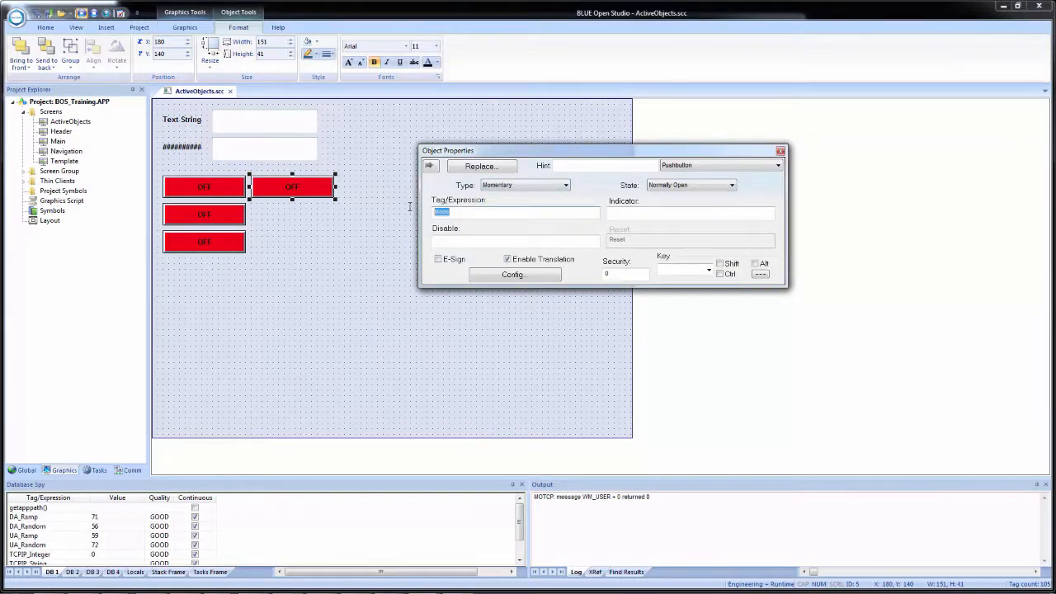
pyautogui.write('Reset')
# Switch the copied pushbutton to Latched to clear its leftover reset tag, and set it back to Momentary.
pyautogui.click(548, 188)
pyautogui.click(546, 212)
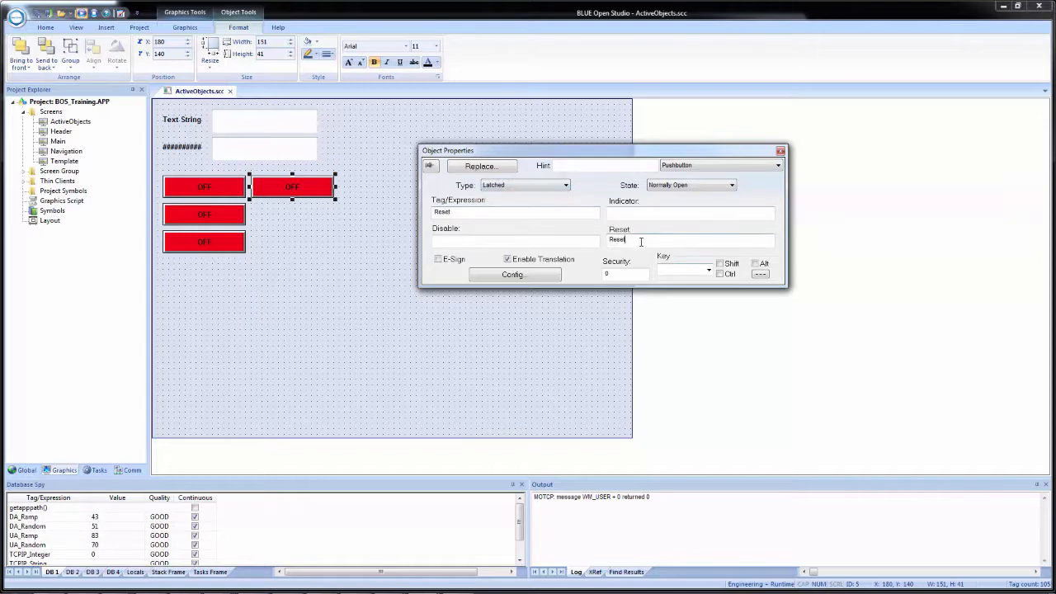
pyautogui.click(489, 187)
pyautogui.click(497, 200)
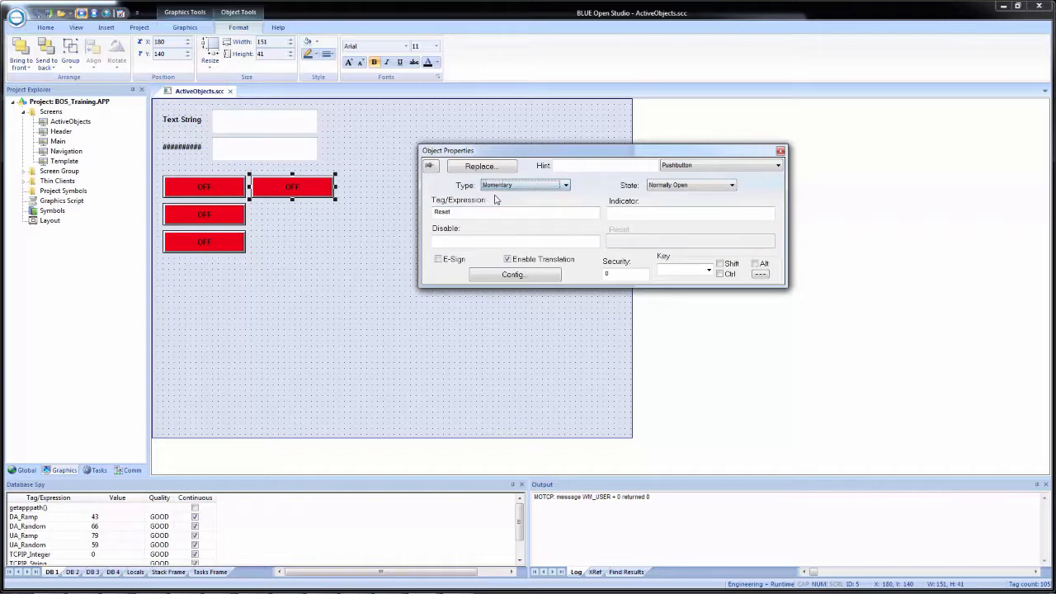
# In the copied pushbutton's configuration, set the open-state color to gray and the caption to Reset.
pyautogui.click(515, 276)
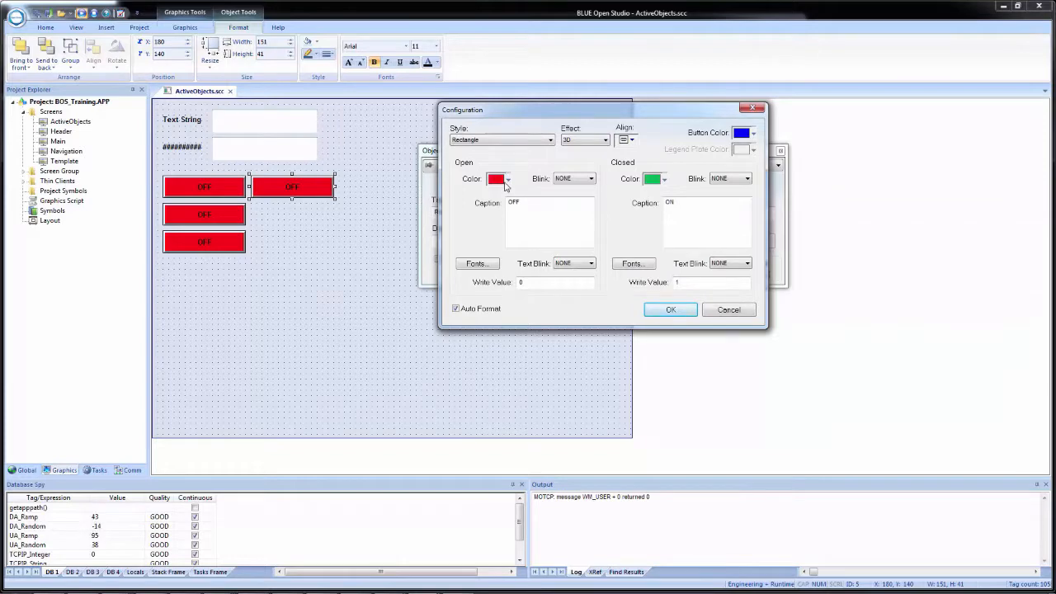
pyautogui.click(508, 180)
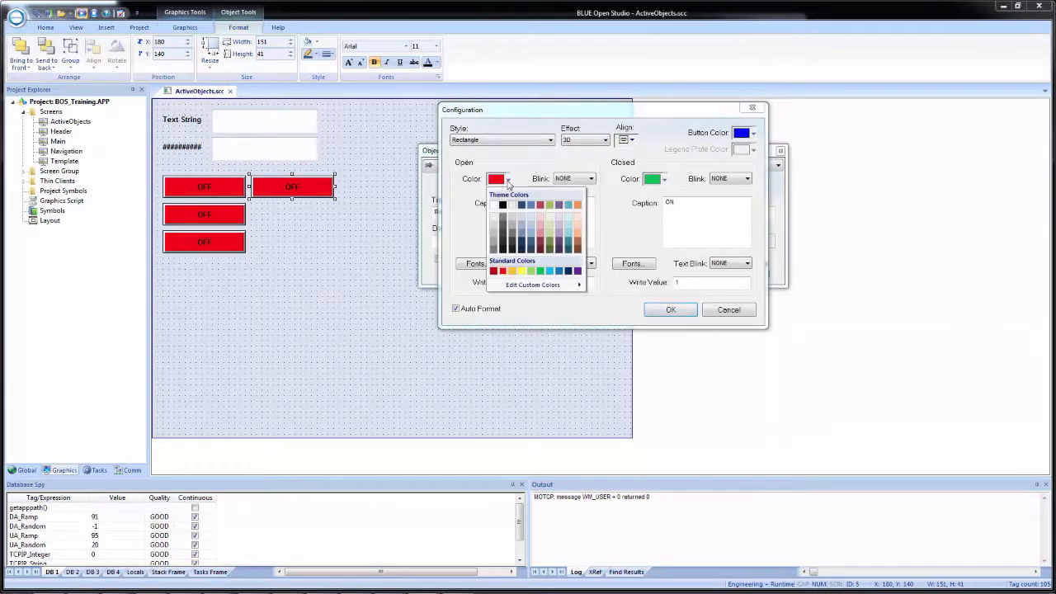
pyautogui.click(495, 257)
pyautogui.moveTo(535, 203); pyautogui.dragTo(495, 198)
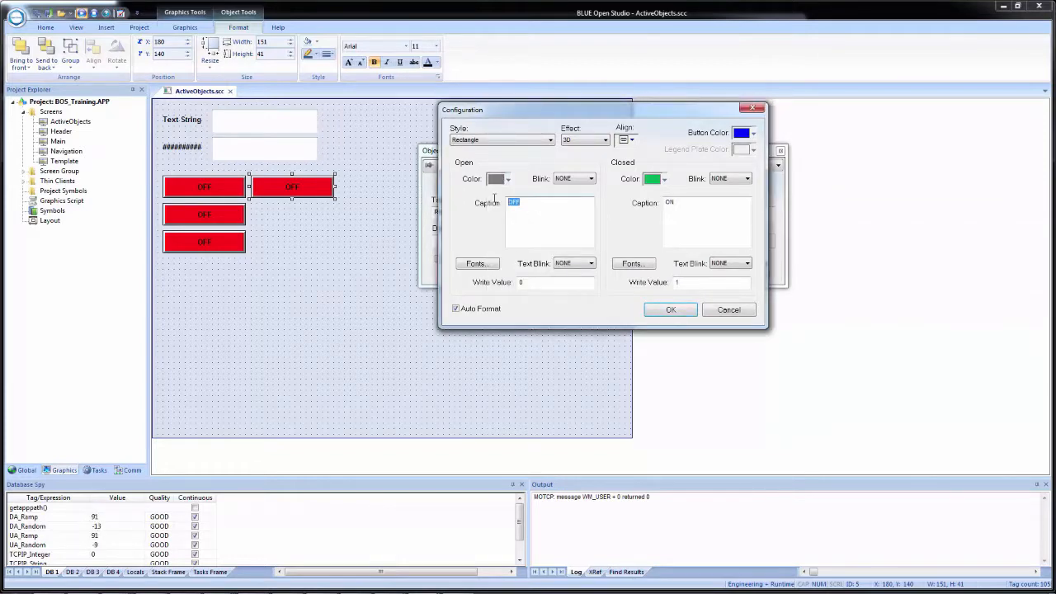
pyautogui.write('Reset')
# Set the closed-state color to gray and the caption to Reset, and accept the configuration.
pyautogui.click(663, 180)
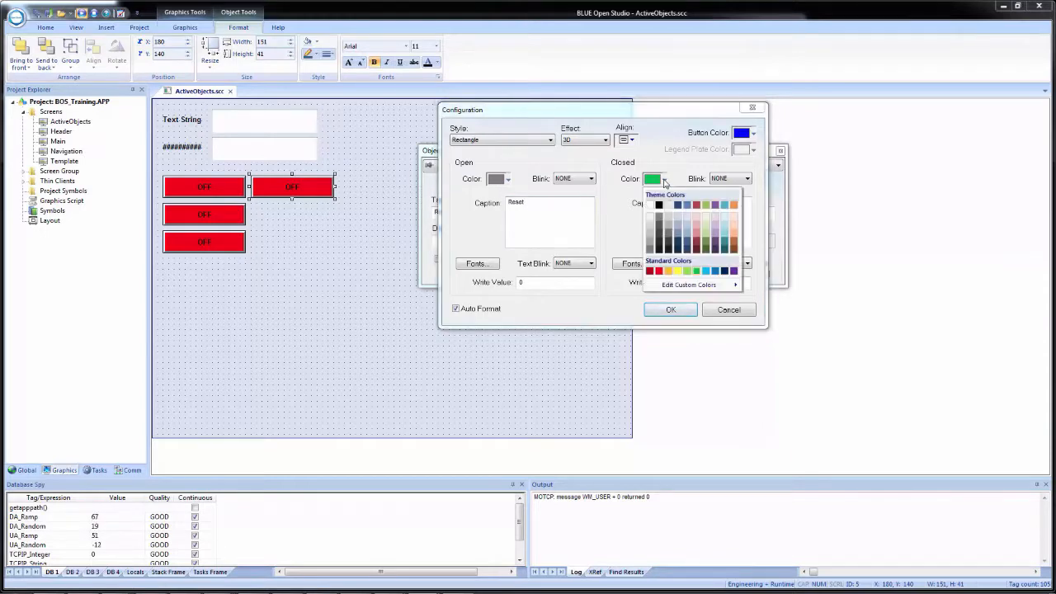
pyautogui.click(650, 253)
pyautogui.moveTo(678, 202); pyautogui.dragTo(620, 200)
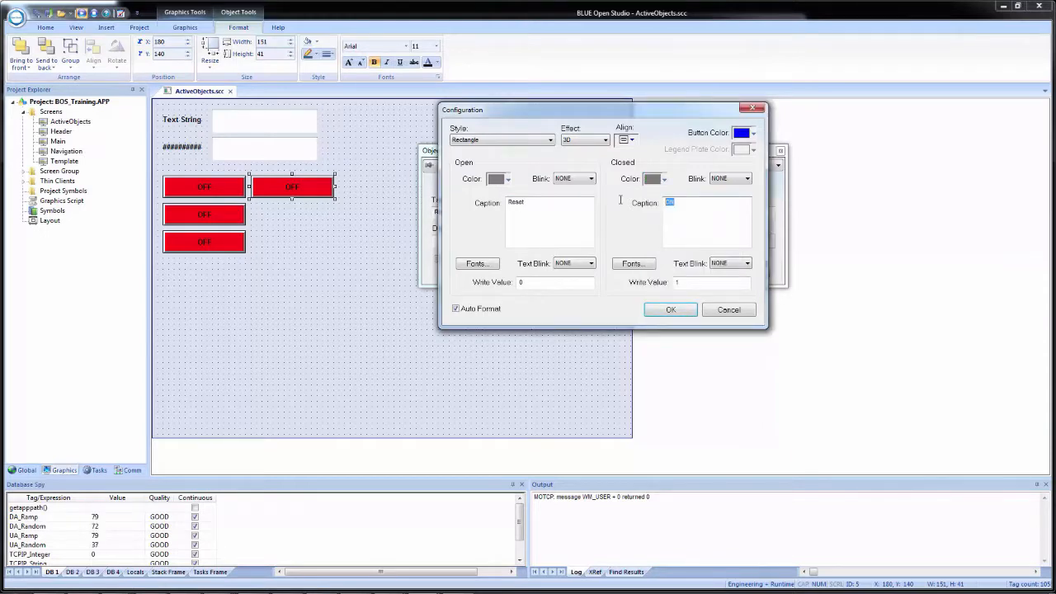
pyautogui.write('Reset')
pyautogui.click(648, 312)
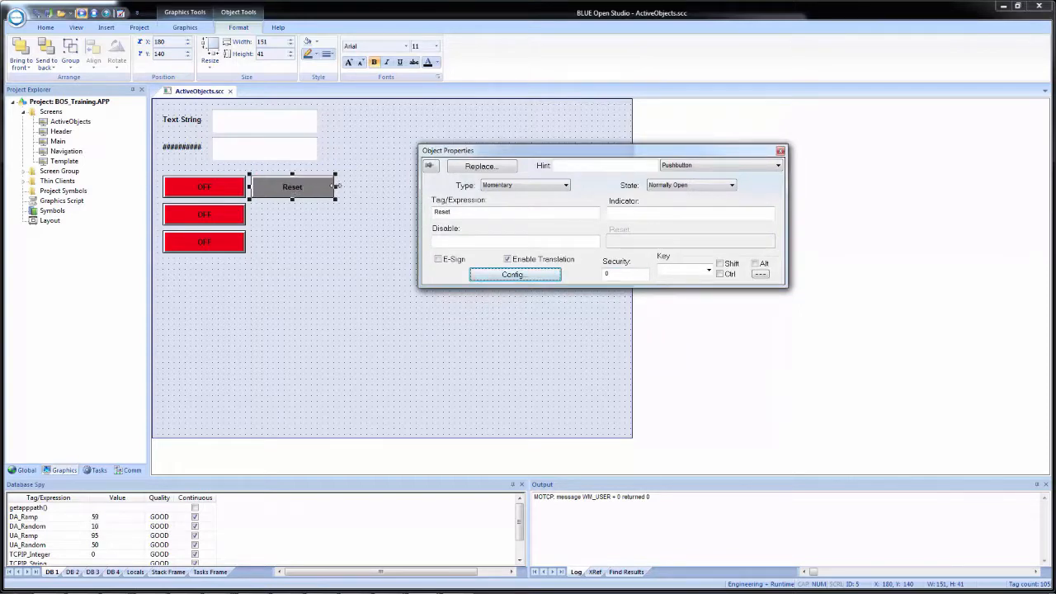
# Narrow the gray Reset pushbutton to roughly a third of its width, keeping it beside the top pushbutton.
pyautogui.moveTo(335, 186); pyautogui.dragTo(278, 188)
pyautogui.click(277, 196)
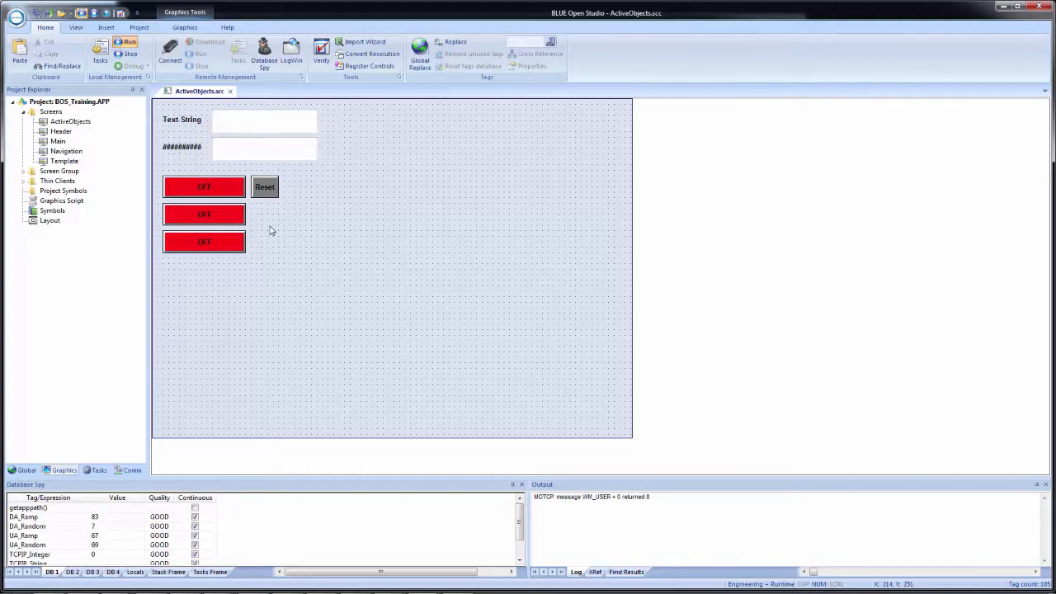
# Copy the third red pushbutton just below the column and set the copy's indicator tag to Mode.
pyautogui.click(212, 249)
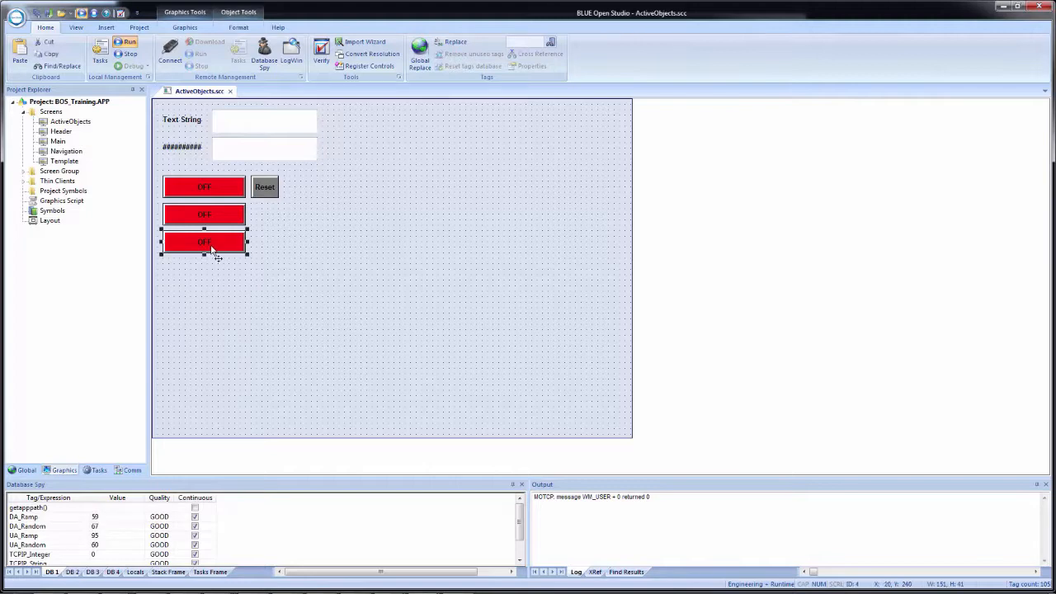
pyautogui.moveTo(210, 250); pyautogui.dragTo(208, 289)
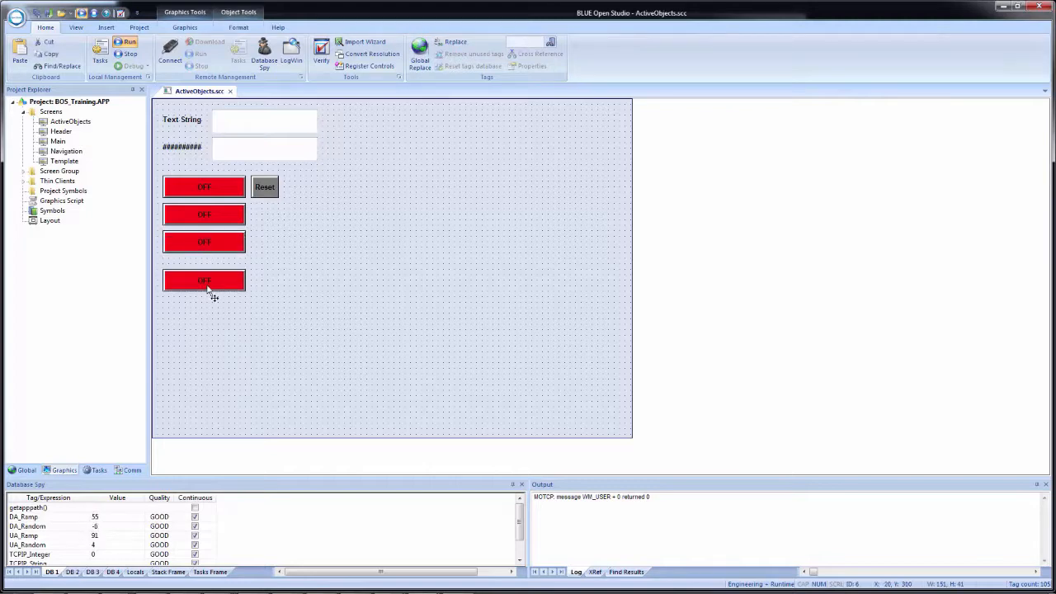
pyautogui.doubleClick(208, 287)
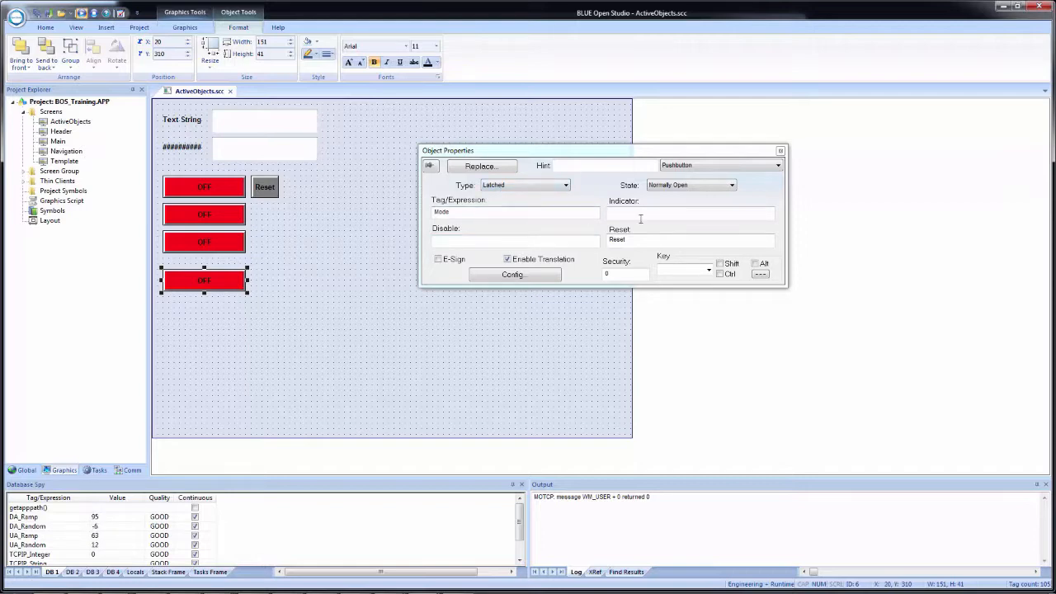
pyautogui.click(640, 216)
pyautogui.write('Mode')
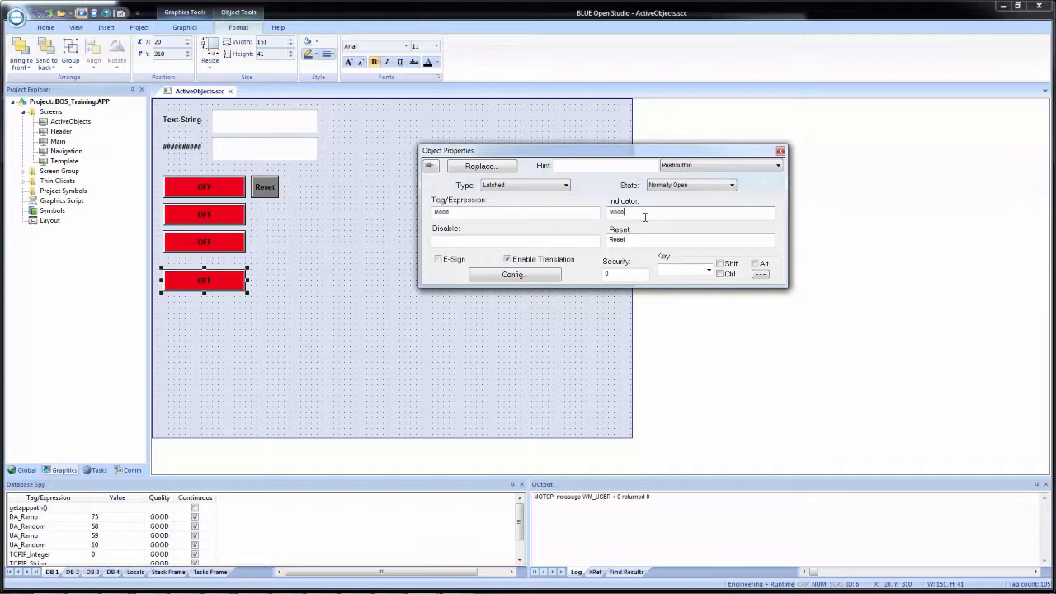
# In the copied pushbutton's configuration, change the style to Rectangle with indicator and accept it.
pyautogui.click(530, 279)
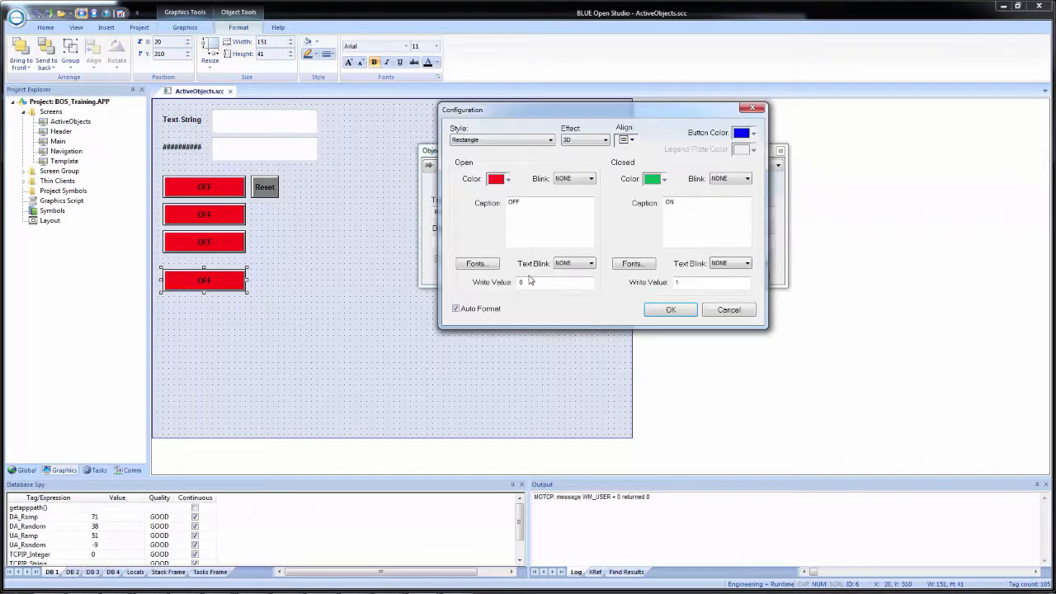
pyautogui.click(518, 140)
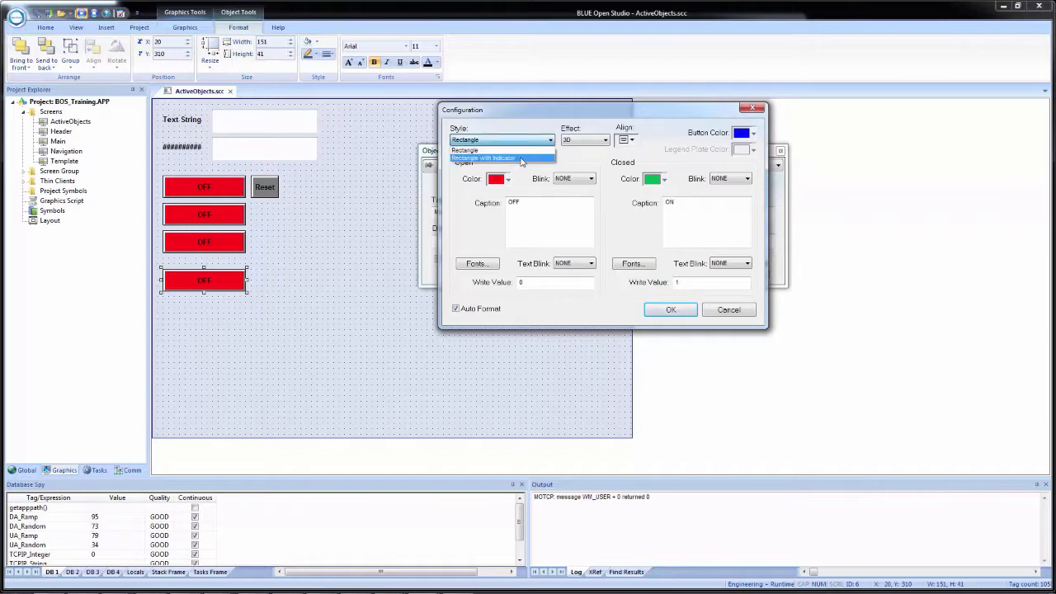
pyautogui.click(521, 158)
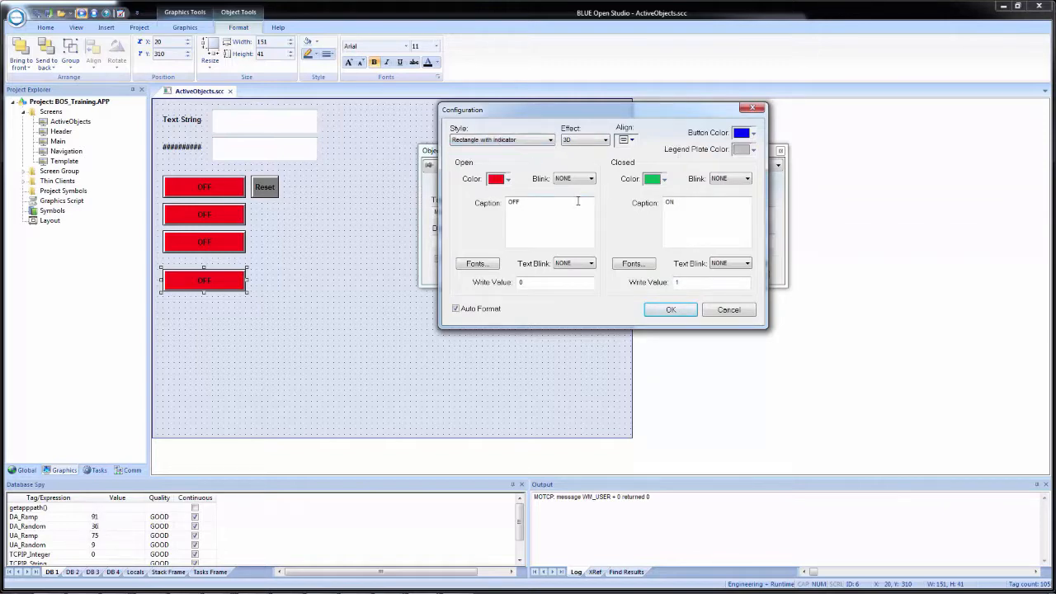
pyautogui.click(666, 312)
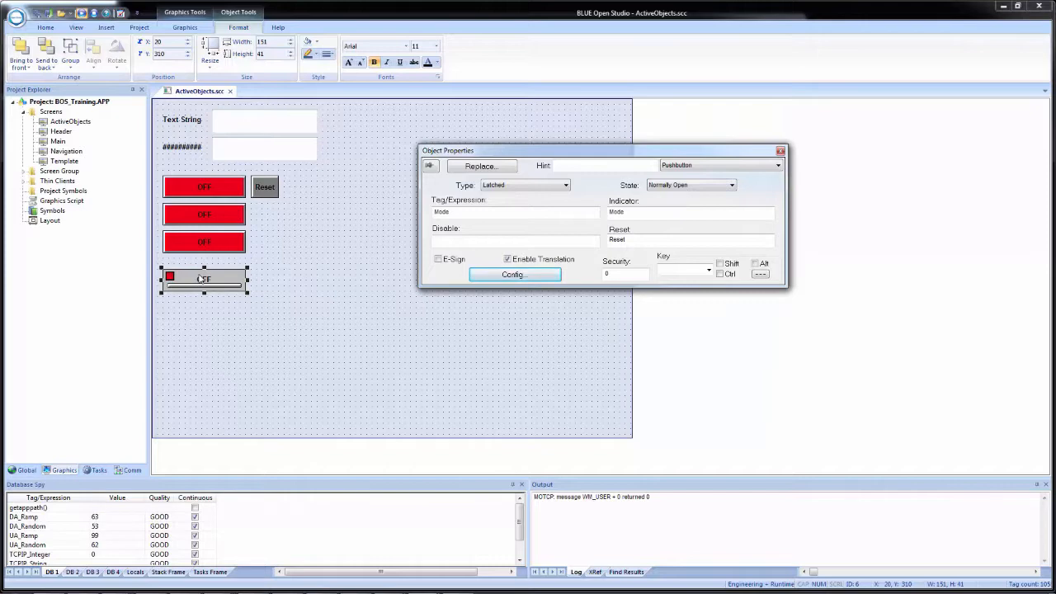
# Move the indicator pushbutton up directly under the third pushbutton, stretch its height to 81, and save the screen.
pyautogui.moveTo(198, 280); pyautogui.dragTo(198, 265)
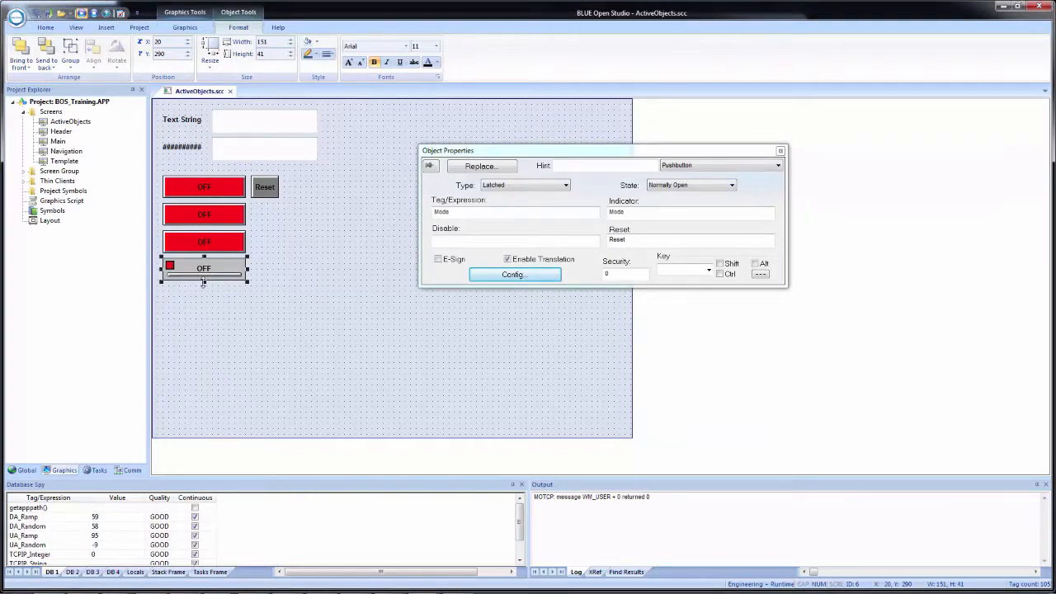
pyautogui.moveTo(204, 282); pyautogui.dragTo(204, 303)
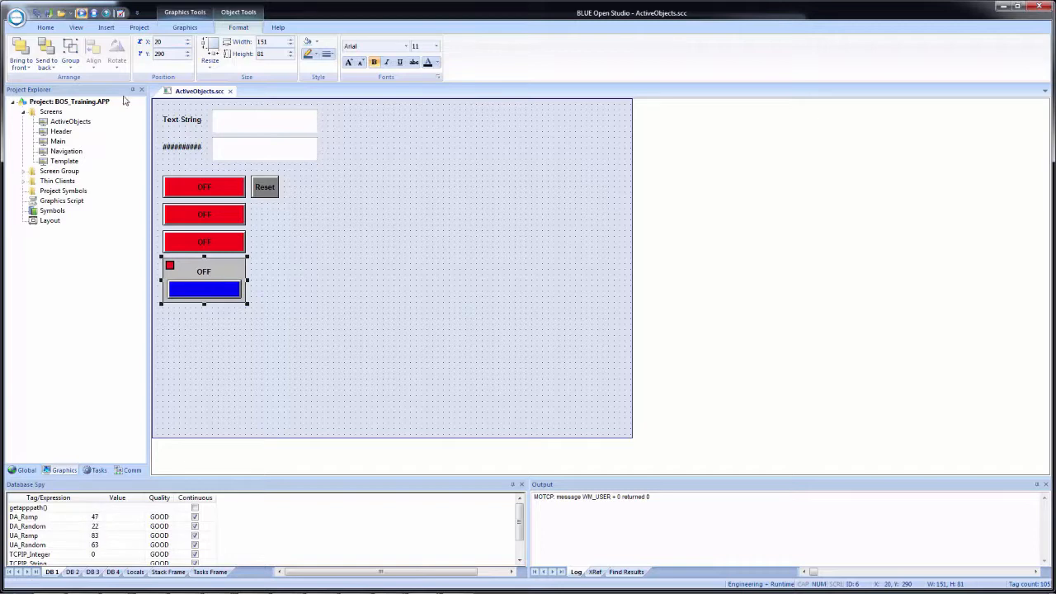
pyautogui.click(43, 13)
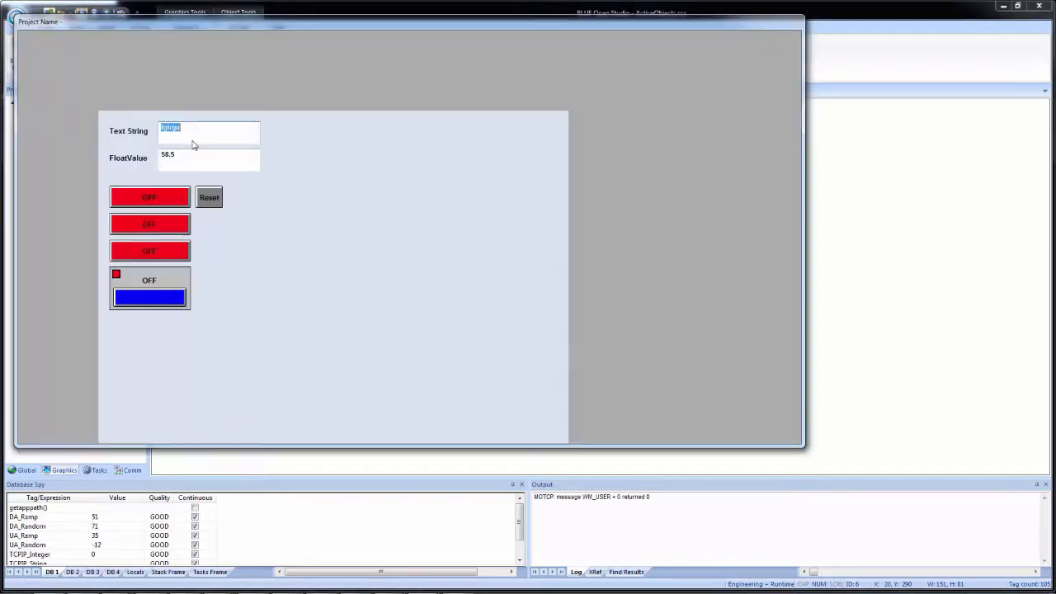
# Test the first and second pushbuttons repeatedly in the running project to compare momentary and maintained behavior against the indicator pushbutton.
pyautogui.click(153, 197)
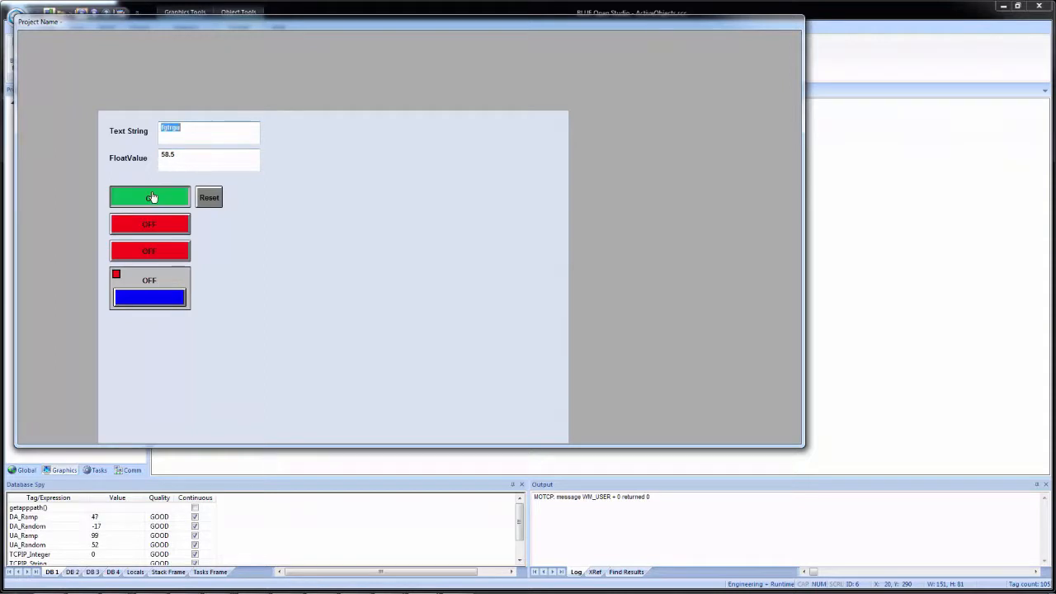
pyautogui.click(152, 197)
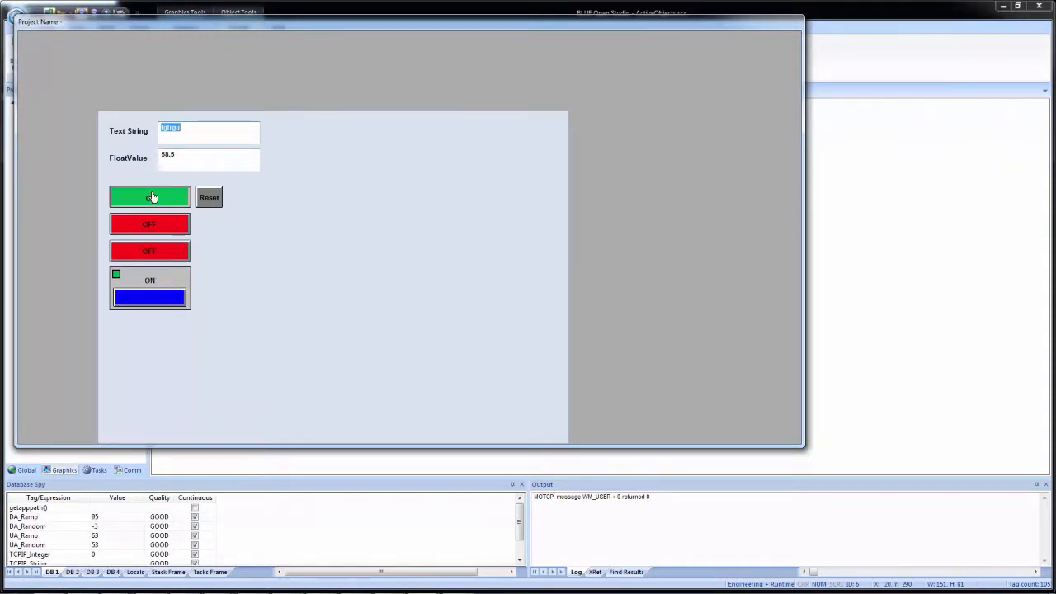
pyautogui.click(172, 231)
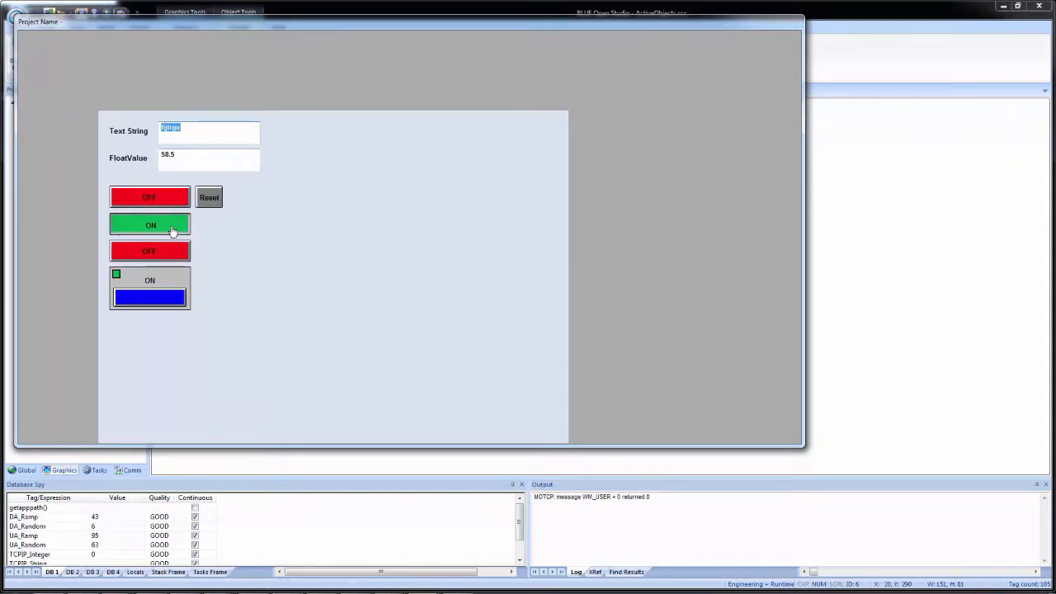
pyautogui.click(171, 231)
pyautogui.click(171, 231)
pyautogui.click(172, 231)
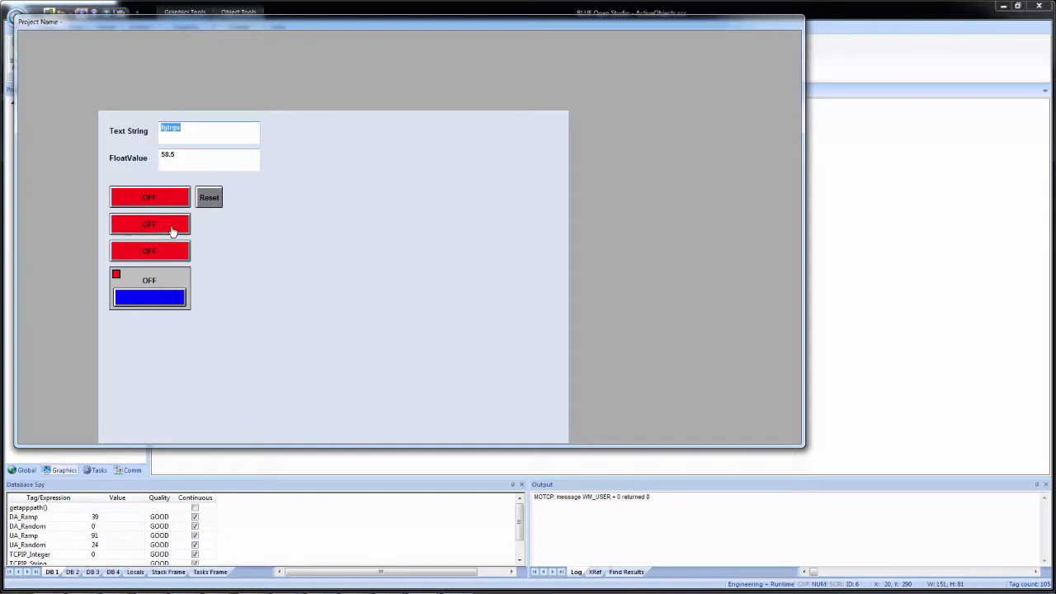
# Test latching with the third pushbutton and the indicator pushbutton, releasing each with Reset, and return to the screen editor.
pyautogui.click(168, 251)
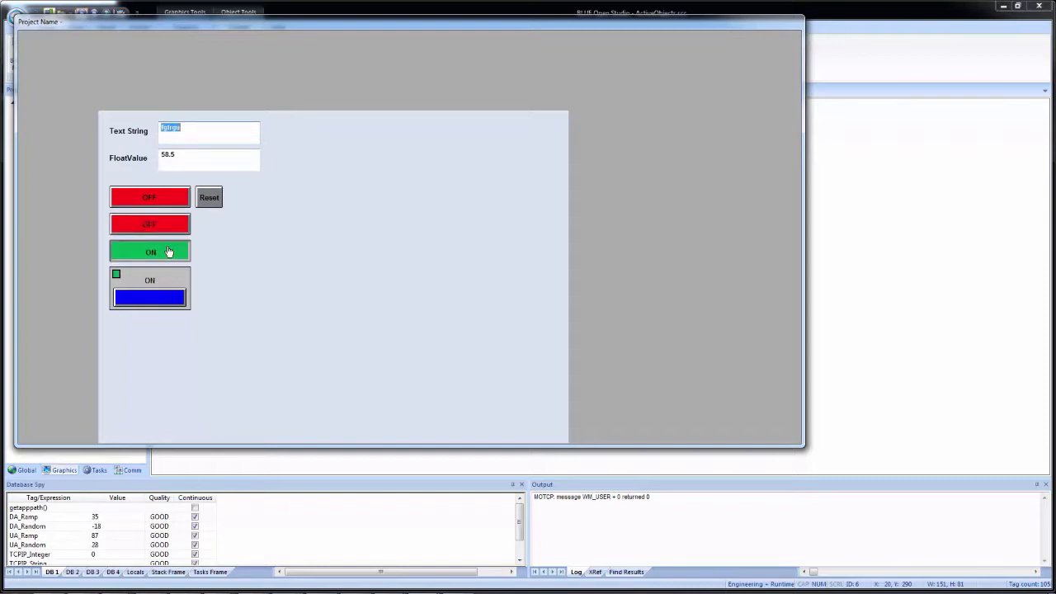
pyautogui.click(208, 199)
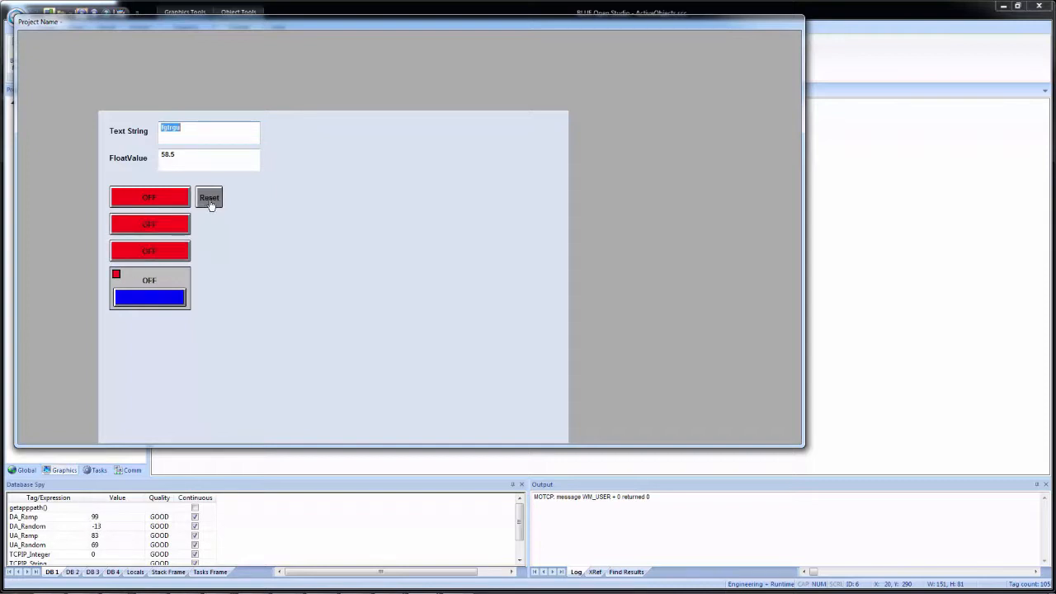
pyautogui.click(163, 256)
pyautogui.click(208, 198)
pyautogui.click(140, 303)
pyautogui.click(208, 198)
pyautogui.click(201, 266)
pyautogui.click(876, 232)
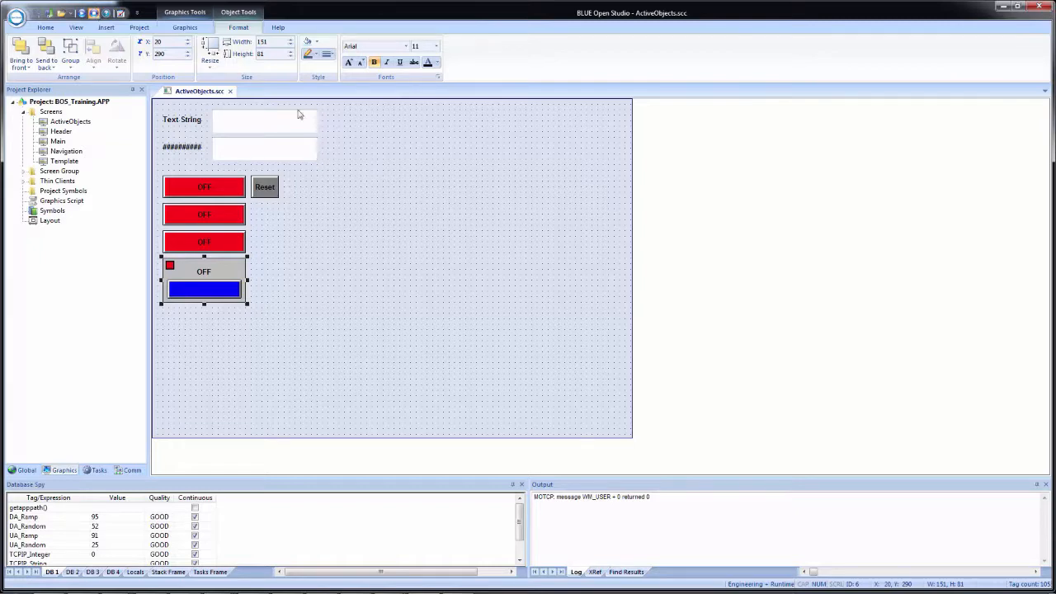
# Draw a check box about 126 wide and 42 high to the right of the Text String box.
pyautogui.click(180, 29)
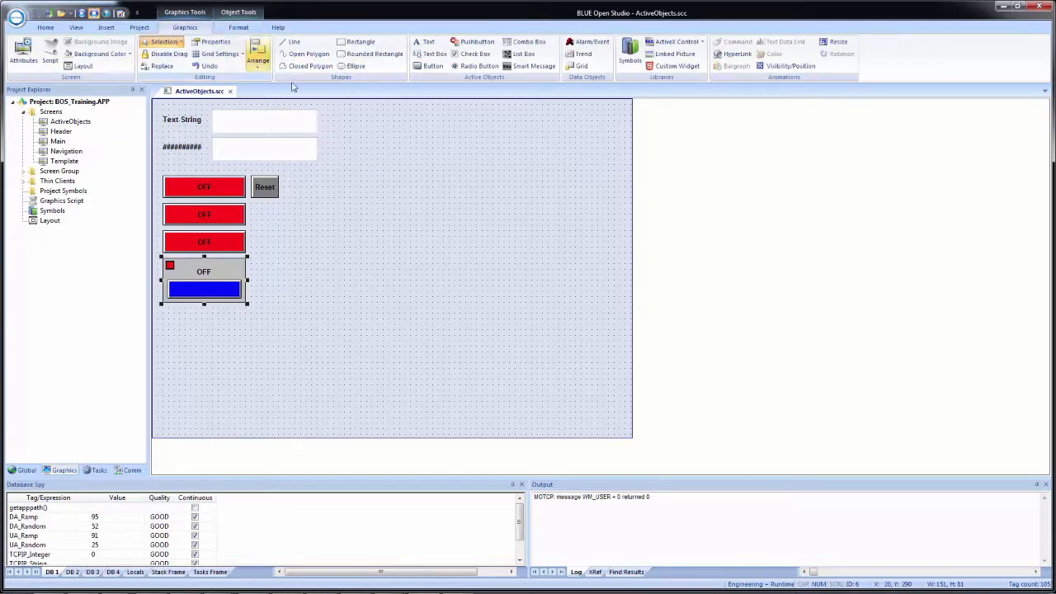
pyautogui.click(480, 63)
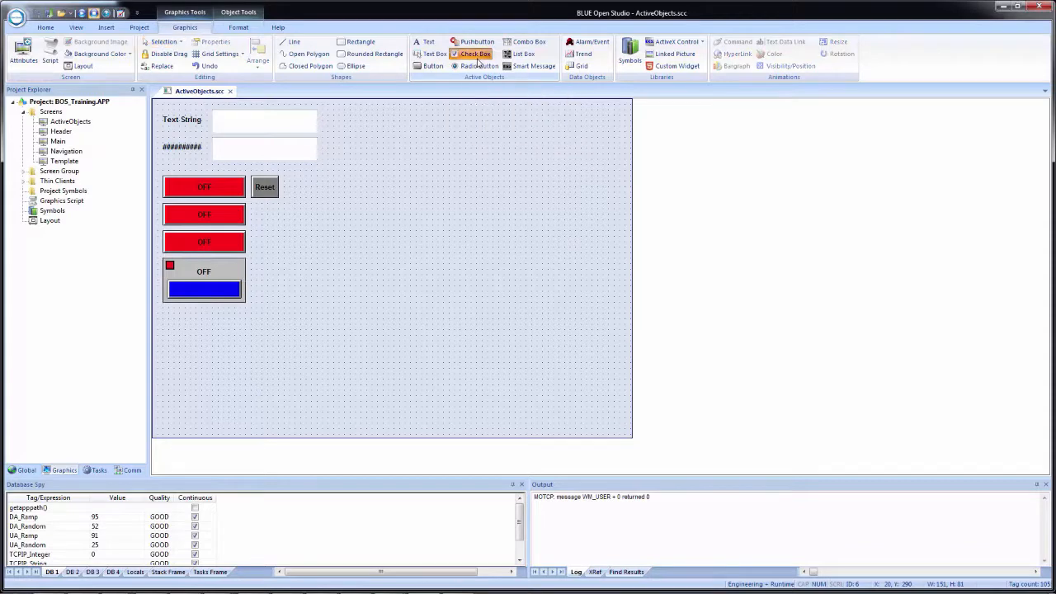
pyautogui.moveTo(375, 108); pyautogui.dragTo(446, 131)
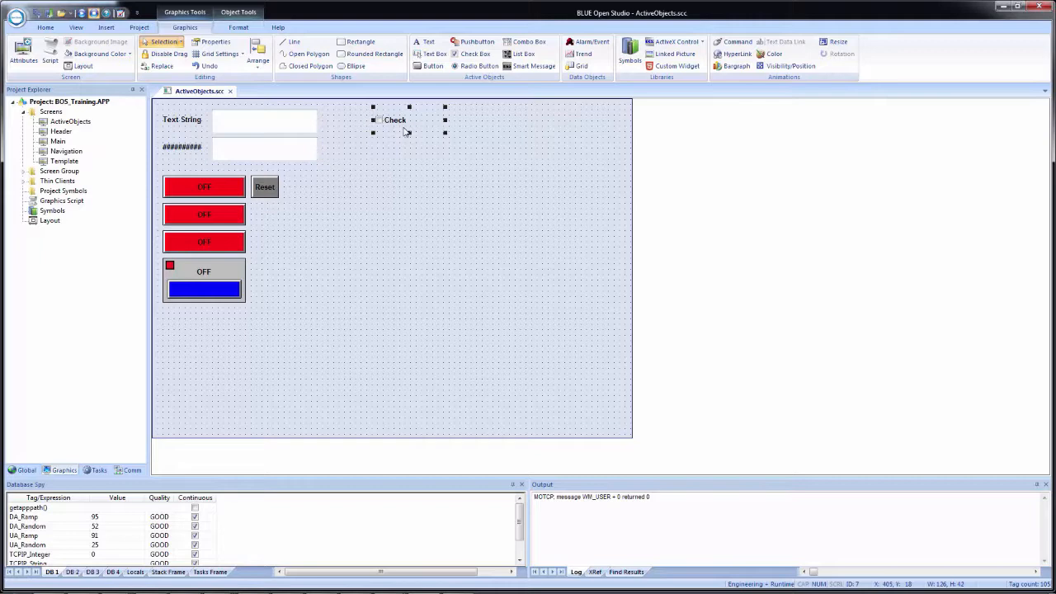
pyautogui.click(405, 135)
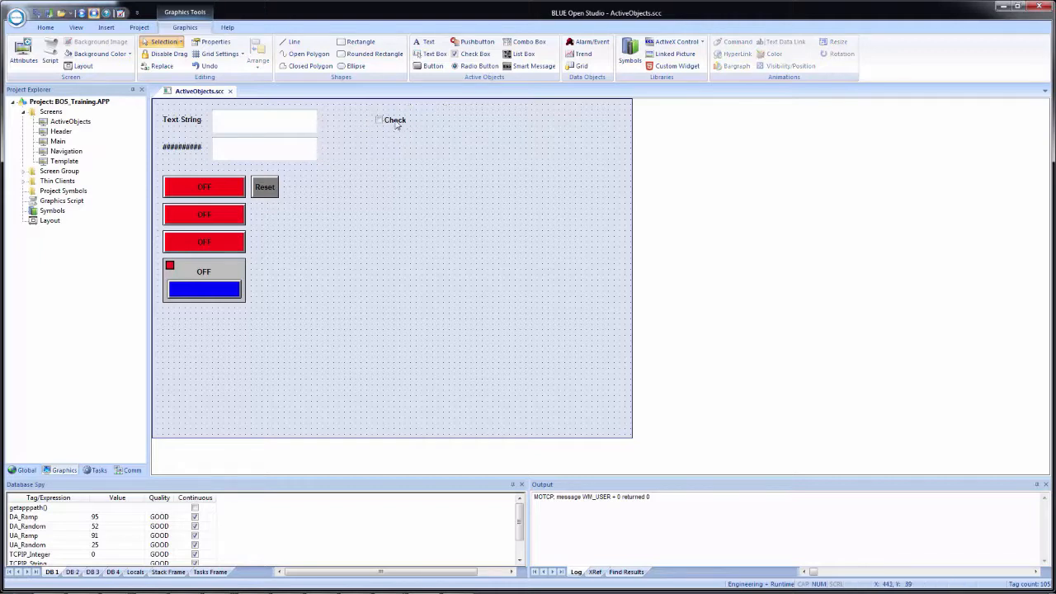
# Review the check box's caption, tag, true value and advanced options without changing any of them.
pyautogui.doubleClick(396, 124)
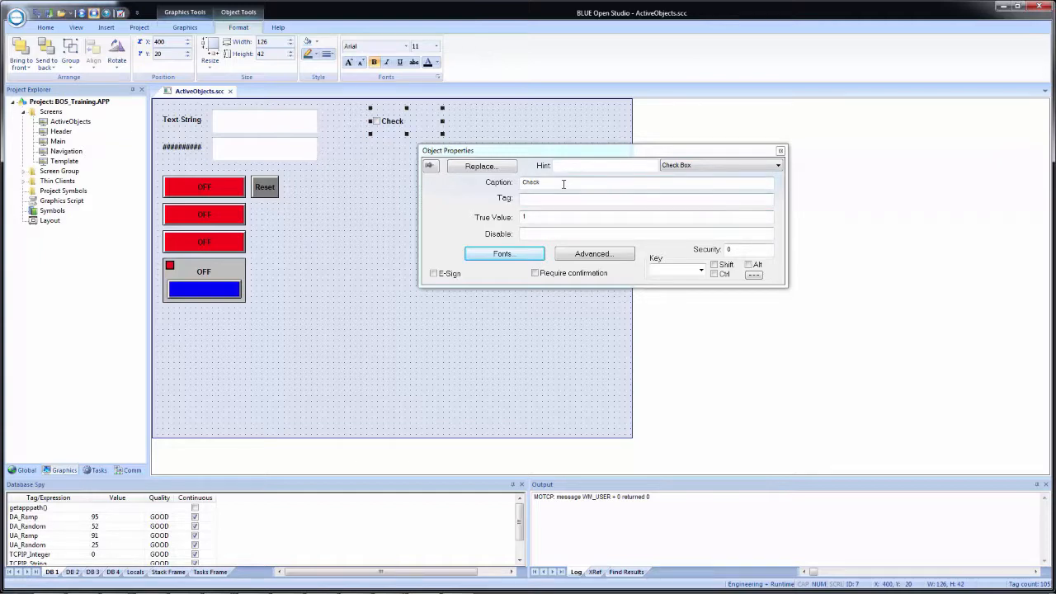
pyautogui.moveTo(556, 182); pyautogui.dragTo(509, 184)
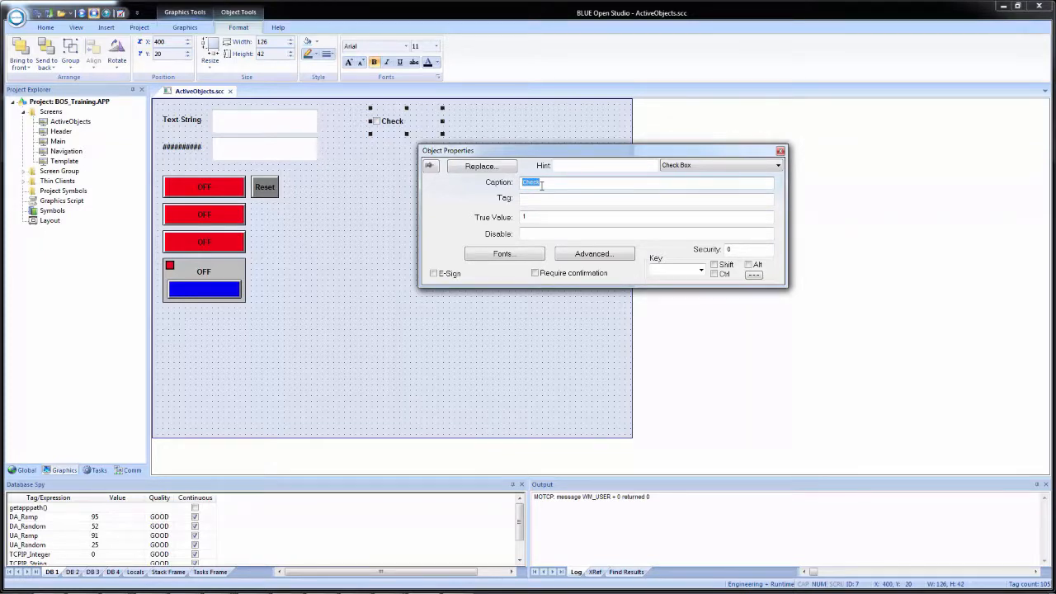
pyautogui.click(553, 199)
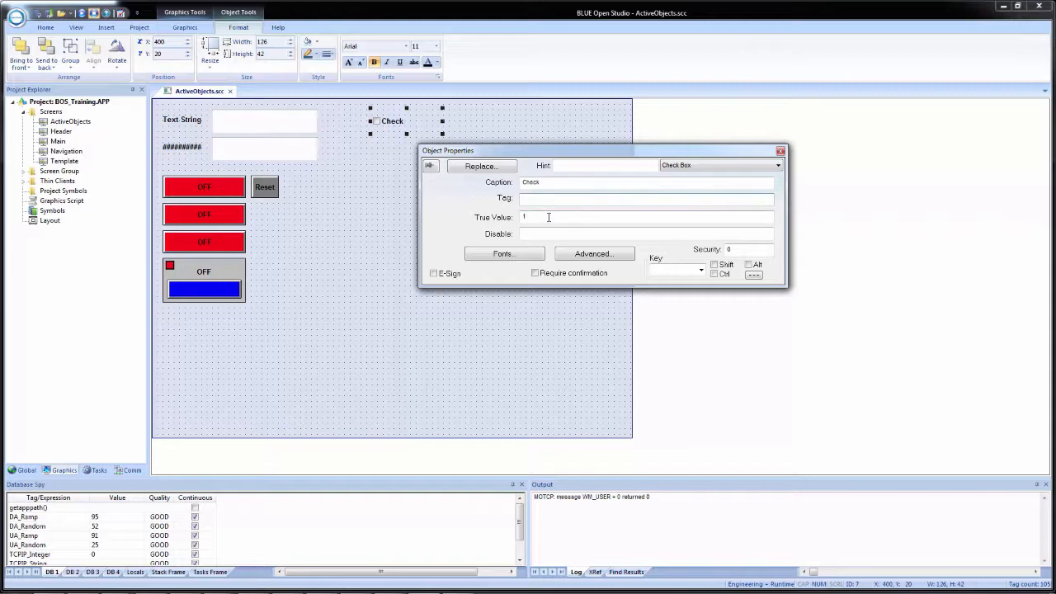
pyautogui.click(549, 217)
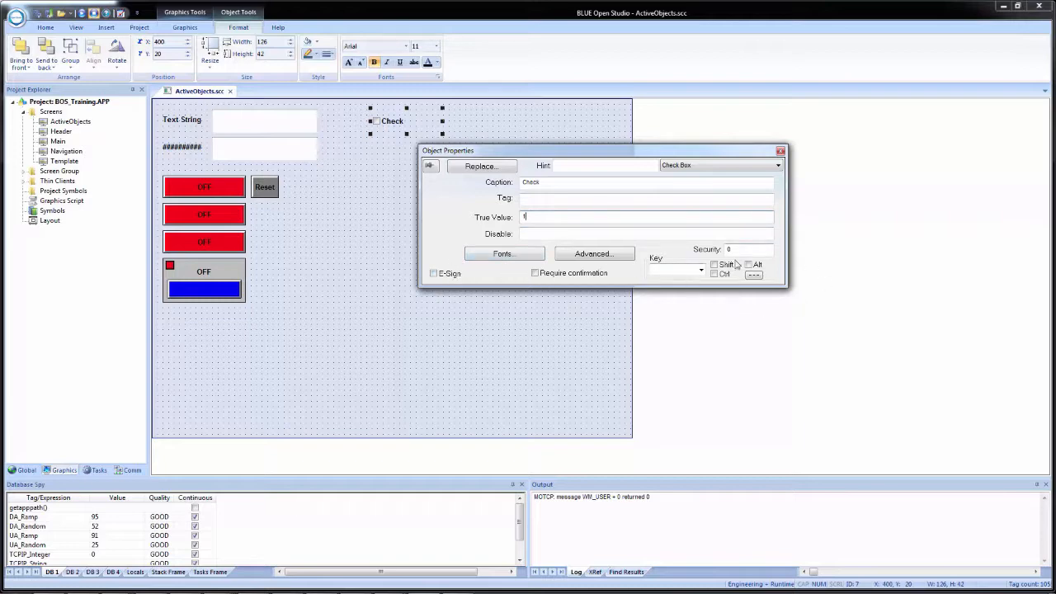
pyautogui.click(619, 258)
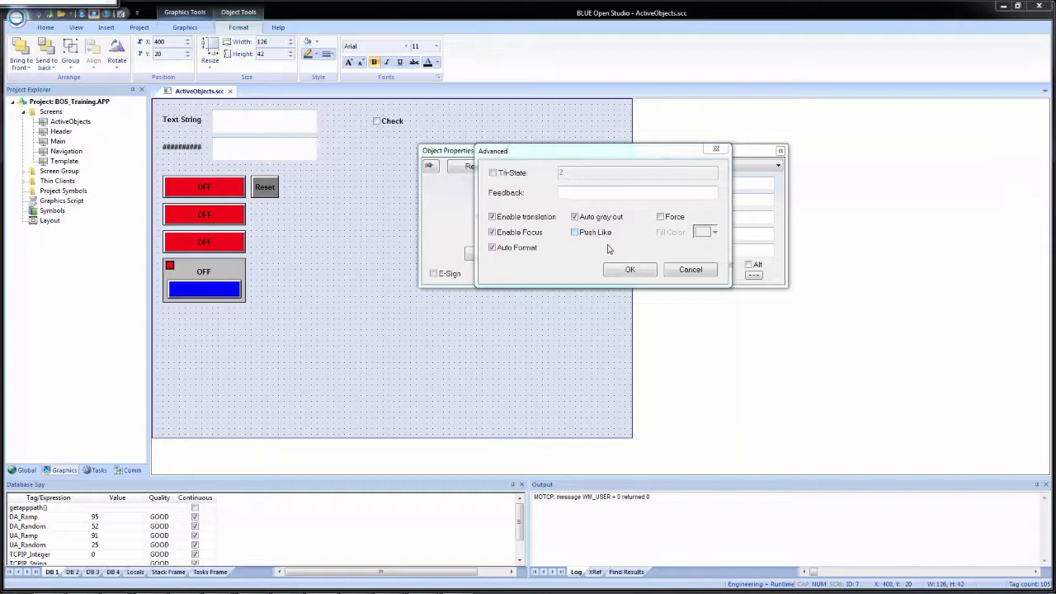
pyautogui.click(690, 270)
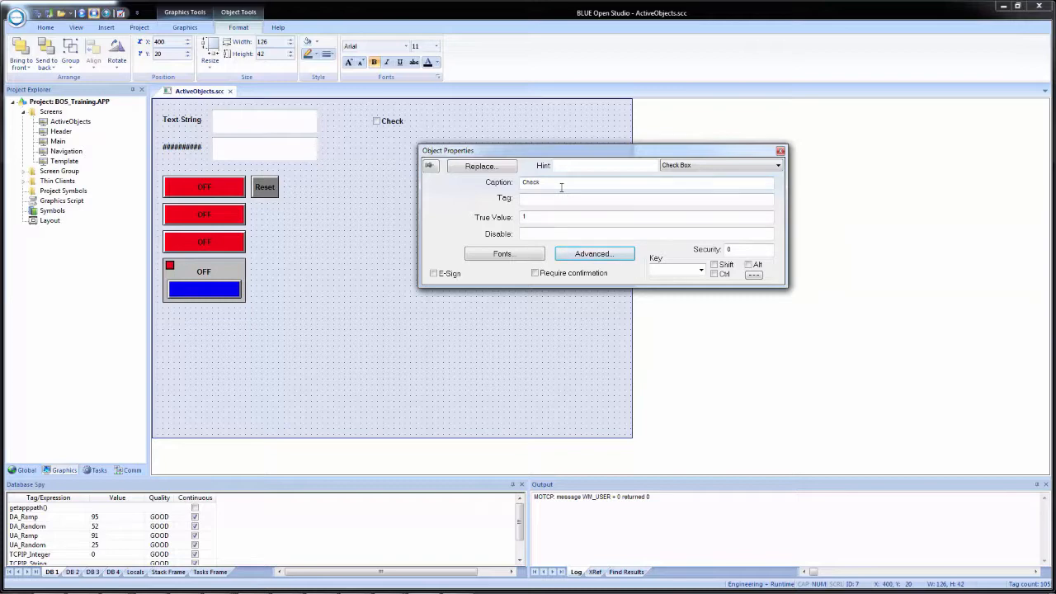
# Set the check box's caption to Nori and its tag to Sushi.Nori.
pyautogui.moveTo(561, 187); pyautogui.dragTo(493, 181)
pyautogui.write('Nori')
pyautogui.click(564, 203)
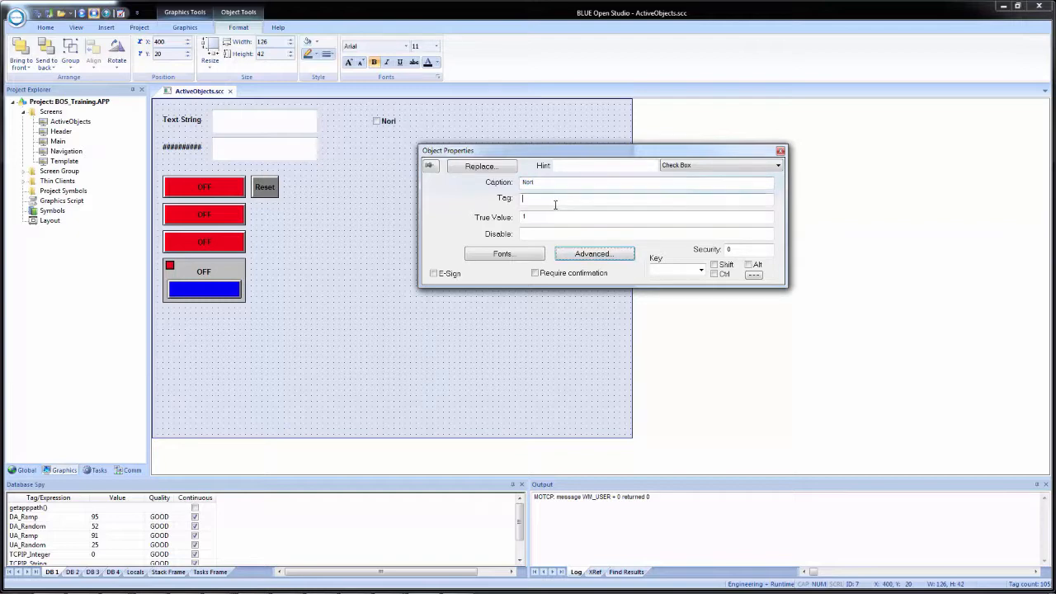
pyautogui.write('Sushi.Nori')
# Copy the Nori check box below itself, and give the copy the caption Salmon and the tag Sushi.Salmon.
pyautogui.click(374, 125)
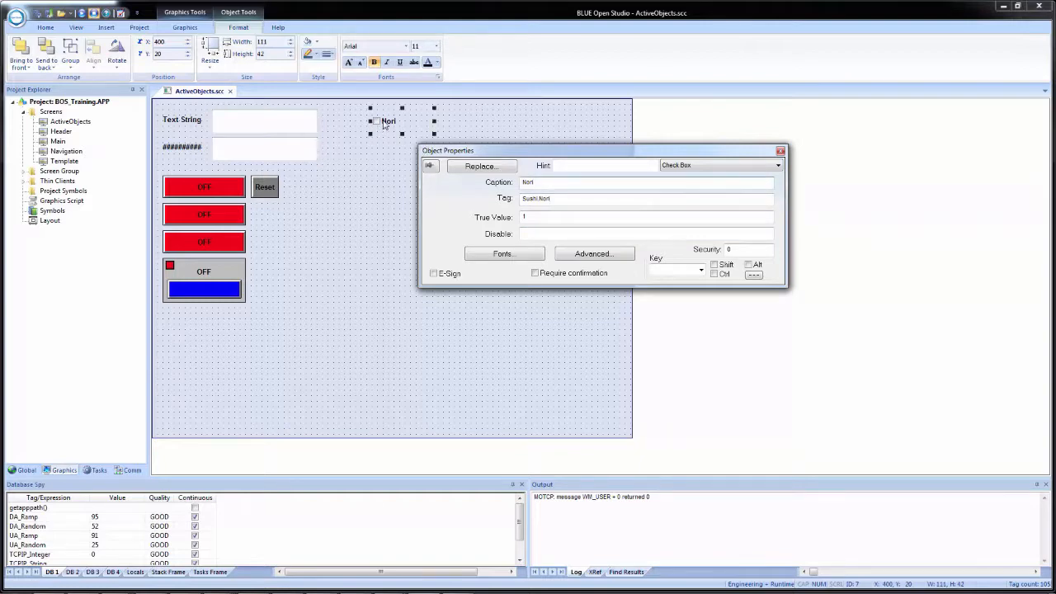
pyautogui.moveTo(379, 126); pyautogui.dragTo(387, 161)
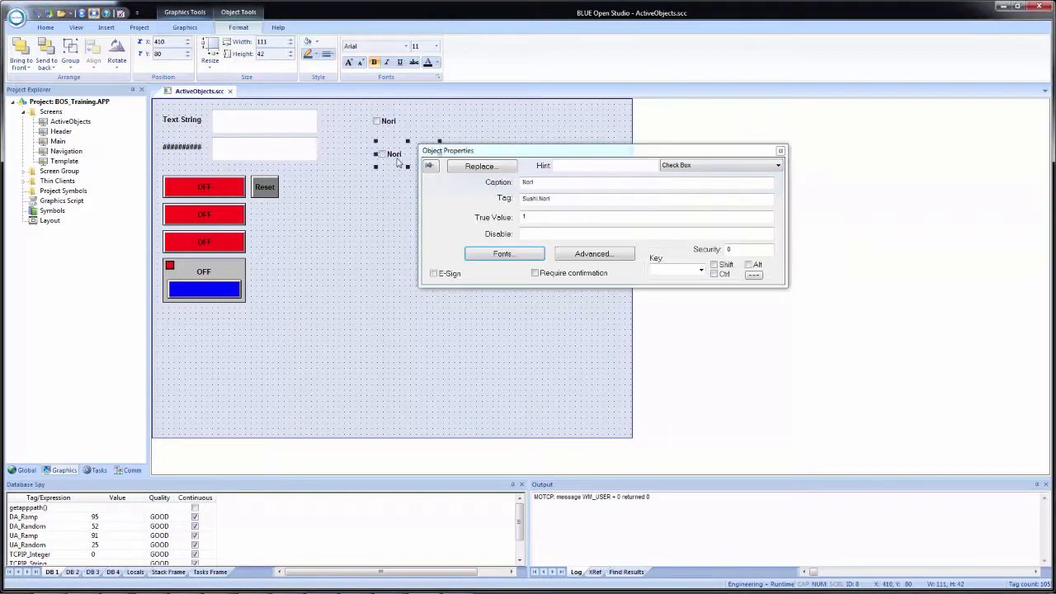
pyautogui.doubleClick(540, 180)
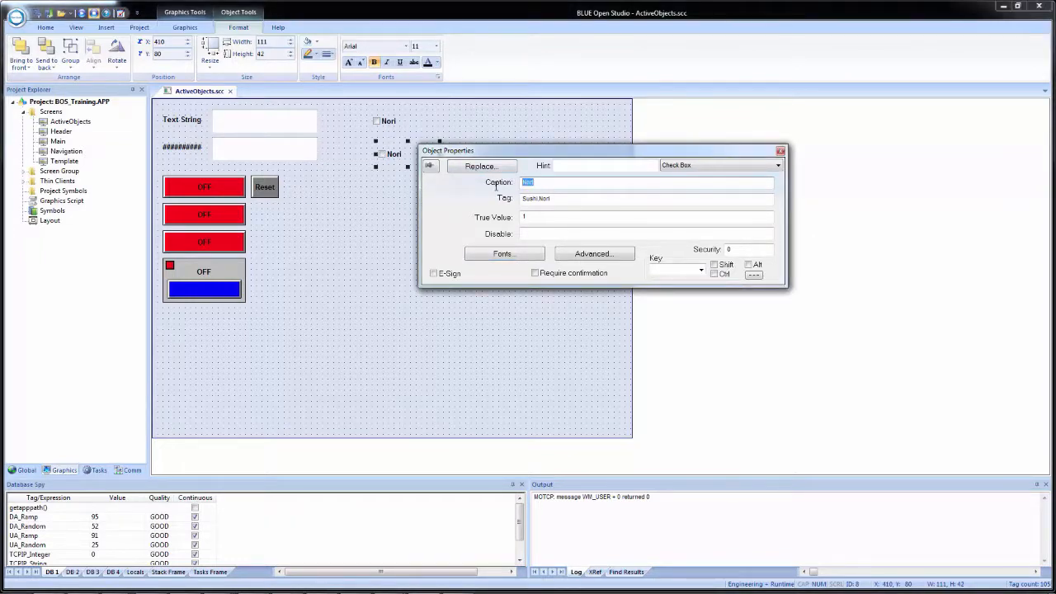
pyautogui.write('Salmon')
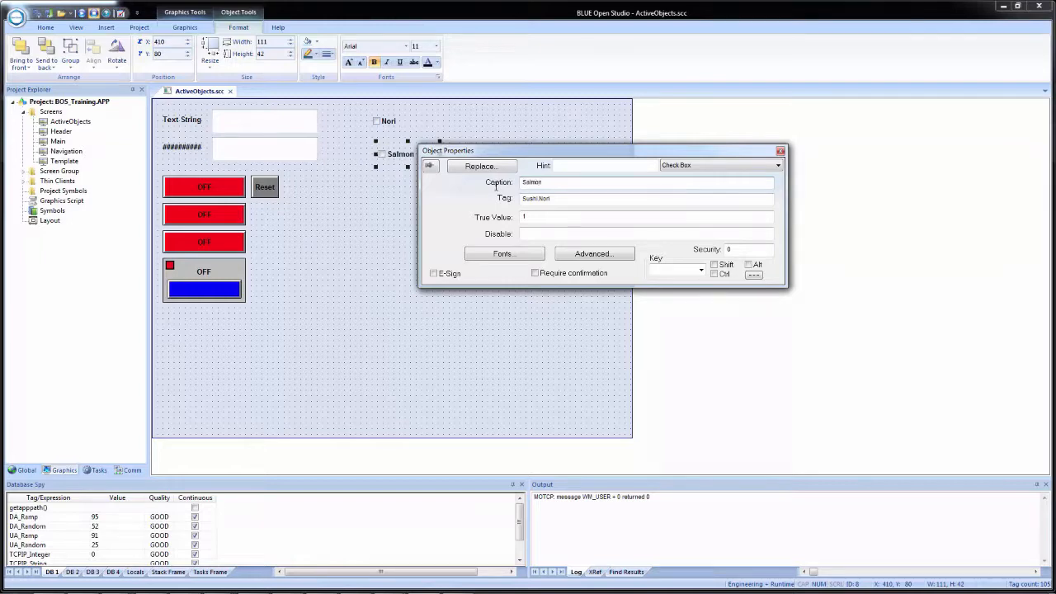
pyautogui.click(603, 196)
pyautogui.press('BackSpace')
pyautogui.press('BackSpace')
pyautogui.press('BackSpace')
pyautogui.press('BackSpace')
pyautogui.write('Salmon')
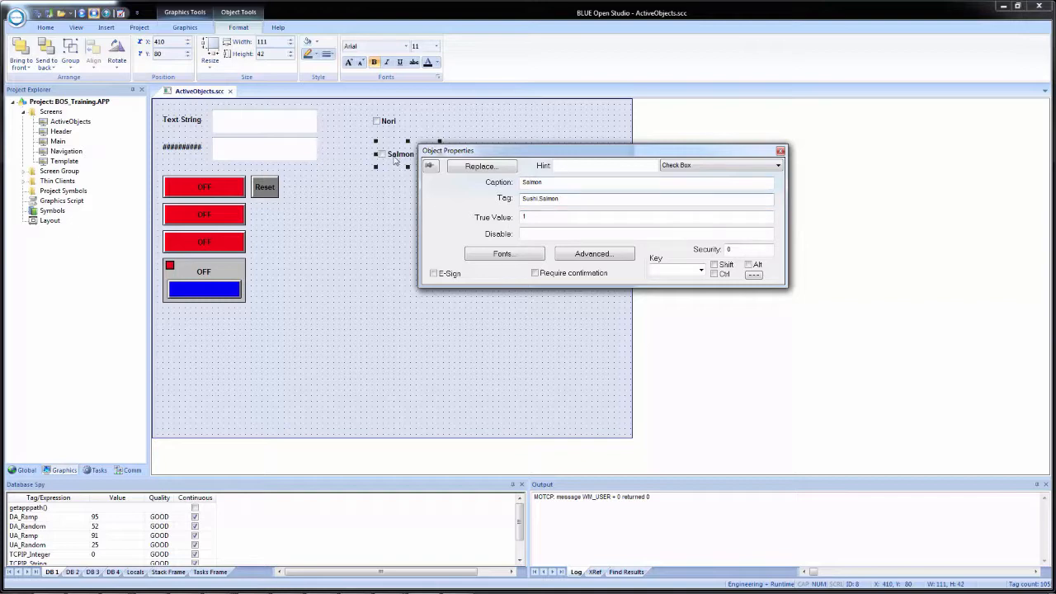
# Copy the Salmon check box below itself, and give the copy the caption Tuna and the tag Sushi.Tuna.
pyautogui.moveTo(393, 157); pyautogui.dragTo(394, 189)
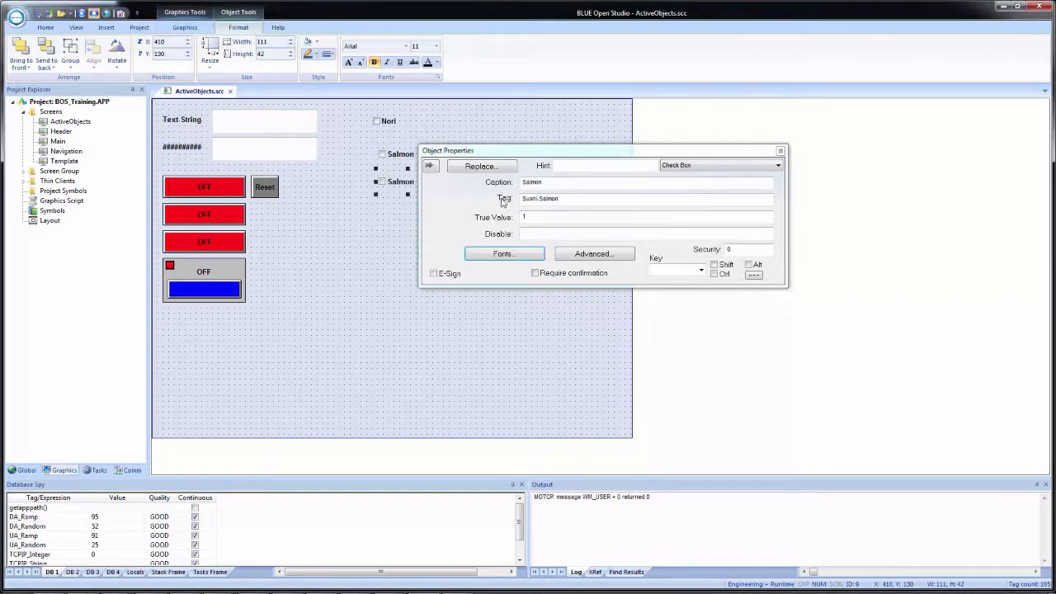
pyautogui.doubleClick(548, 178)
pyautogui.write('Tuna')
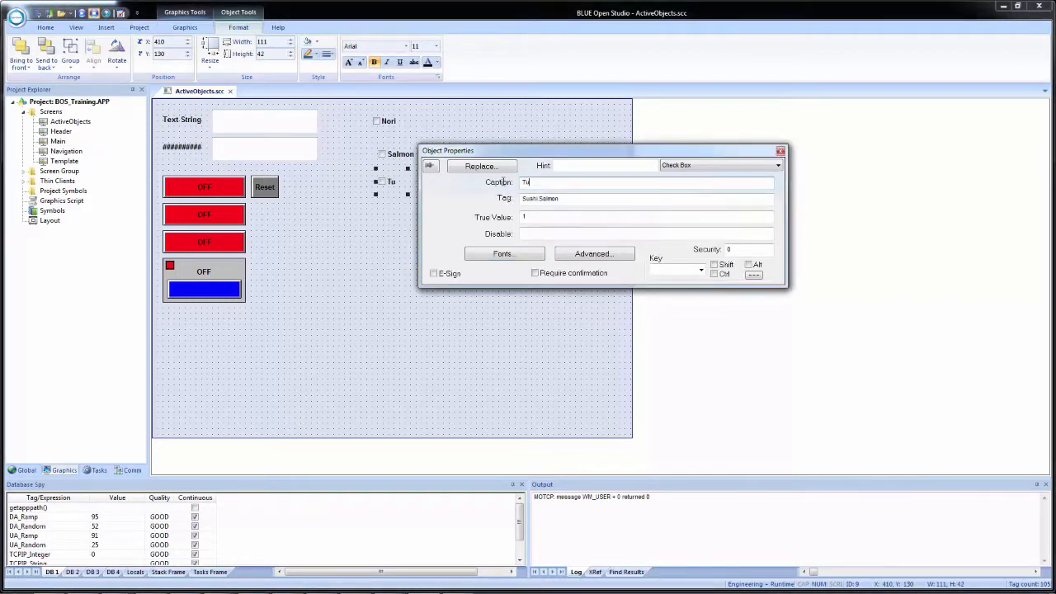
pyautogui.click(573, 198)
pyautogui.press('BackSpace')
pyautogui.press('BackSpace')
pyautogui.press('BackSpace')
pyautogui.press('BackSpace')
pyautogui.press('BackSpace')
pyautogui.press('BackSpace')
pyautogui.write('T')
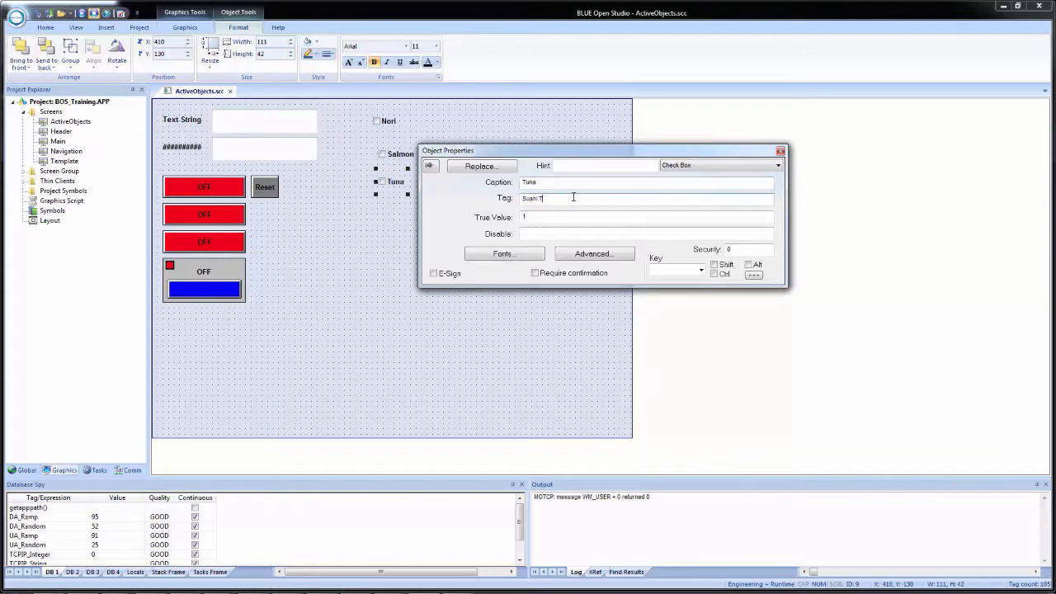
pyautogui.write('una')
# Copy the Tuna check box below itself, and give the copy the caption Rice and the tag Sushi.Rice.
pyautogui.moveTo(395, 186); pyautogui.dragTo(396, 214)
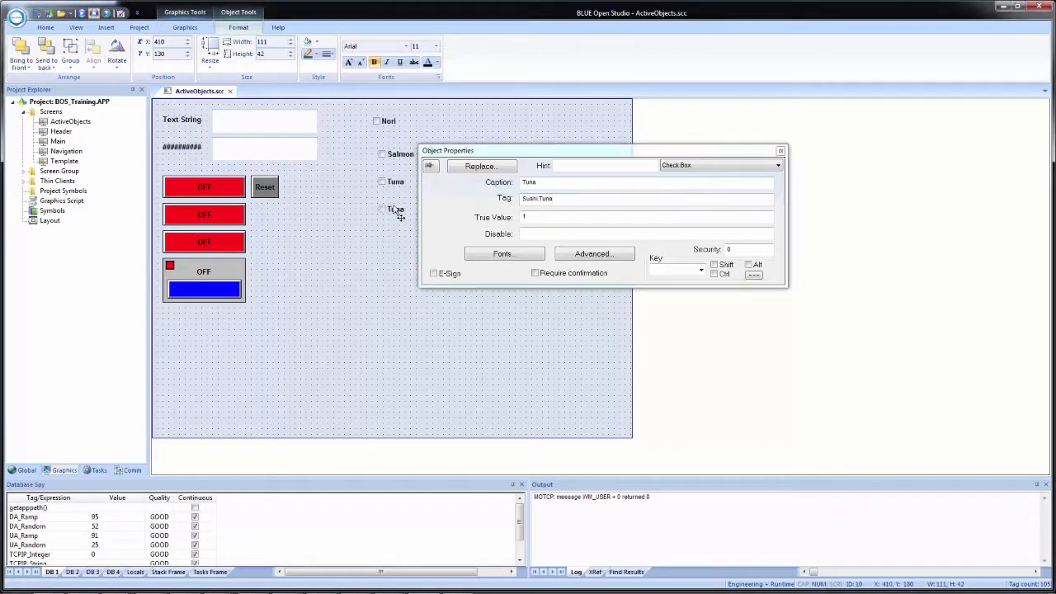
pyautogui.click(544, 182)
pyautogui.press('BackSpace')
pyautogui.press('BackSpace')
pyautogui.press('BackSpace')
pyautogui.press('BackSpace')
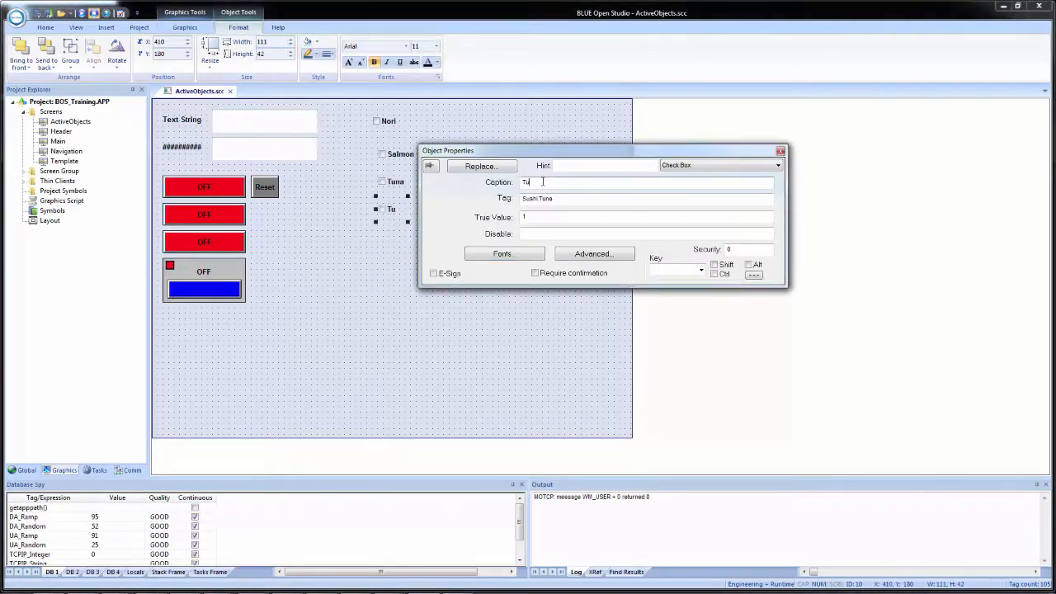
pyautogui.write('Rice')
pyautogui.click(564, 199)
pyautogui.press('BackSpace')
pyautogui.press('BackSpace')
pyautogui.press('BackSpace')
pyautogui.press('BackSpace')
pyautogui.write('Rice')
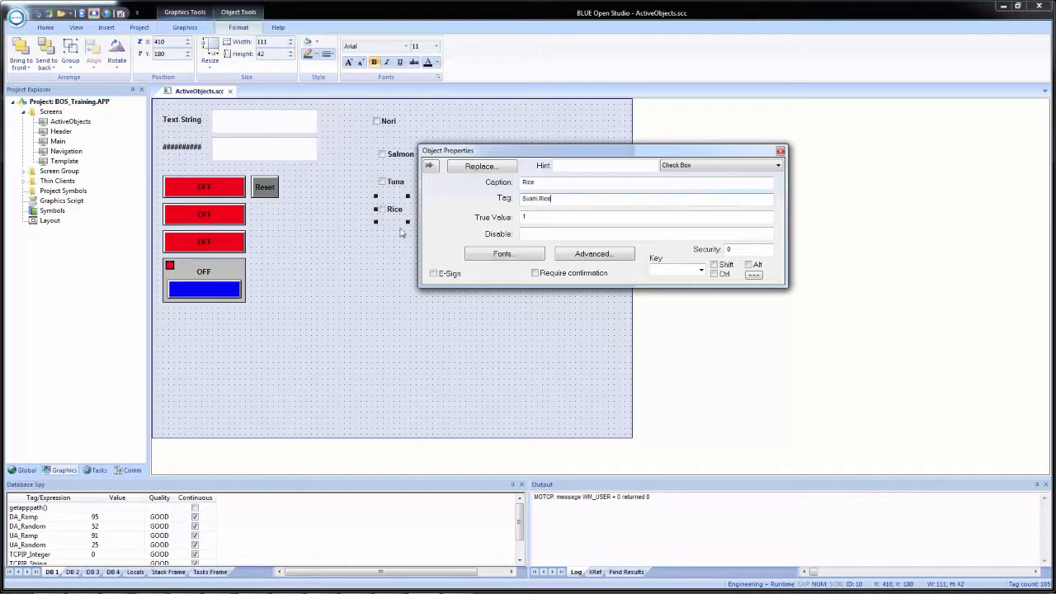
pyautogui.click(383, 266)
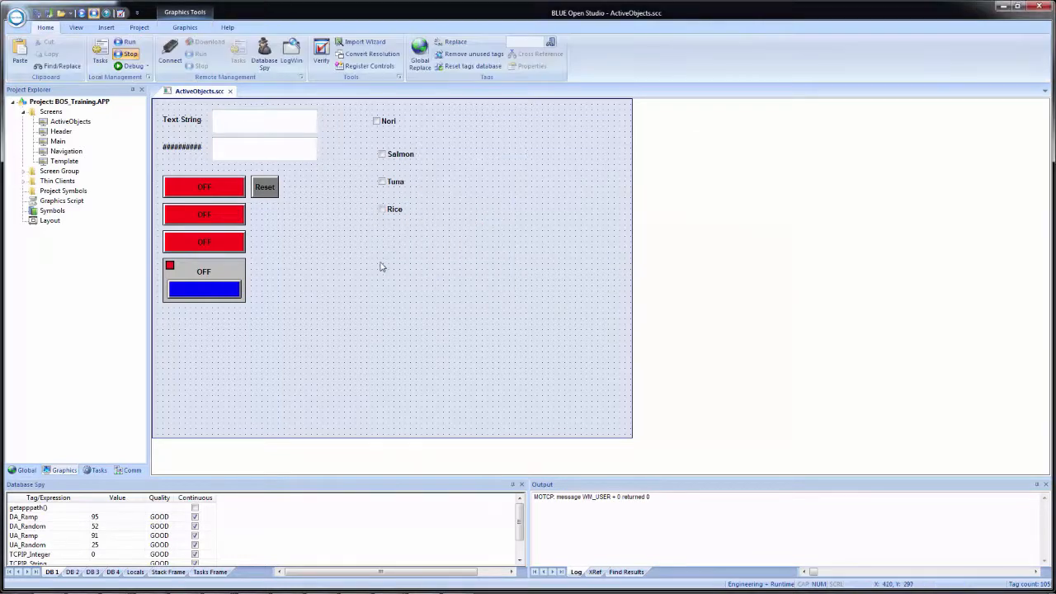
# Line up the Nori check box with the other check boxes and shrink it to about 71 wide and 21 high.
pyautogui.click(394, 125)
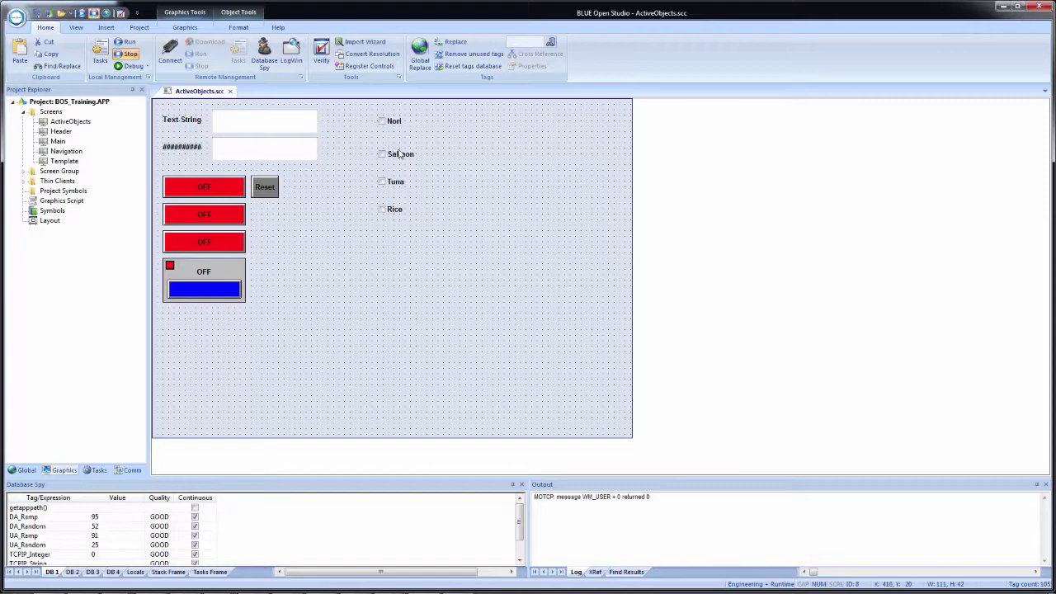
pyautogui.click(400, 154)
pyautogui.click(399, 185)
pyautogui.click(396, 214)
pyautogui.click(404, 126)
pyautogui.moveTo(438, 120); pyautogui.dragTo(398, 122)
# Resize the Salmon, Tuna and Rice check boxes to the same width and height as the Nori check box.
pyautogui.moveTo(453, 245); pyautogui.dragTo(360, 143)
pyautogui.keyDown('shift'); pyautogui.click(393, 120); pyautogui.keyUp('shift')
pyautogui.click(237, 28)
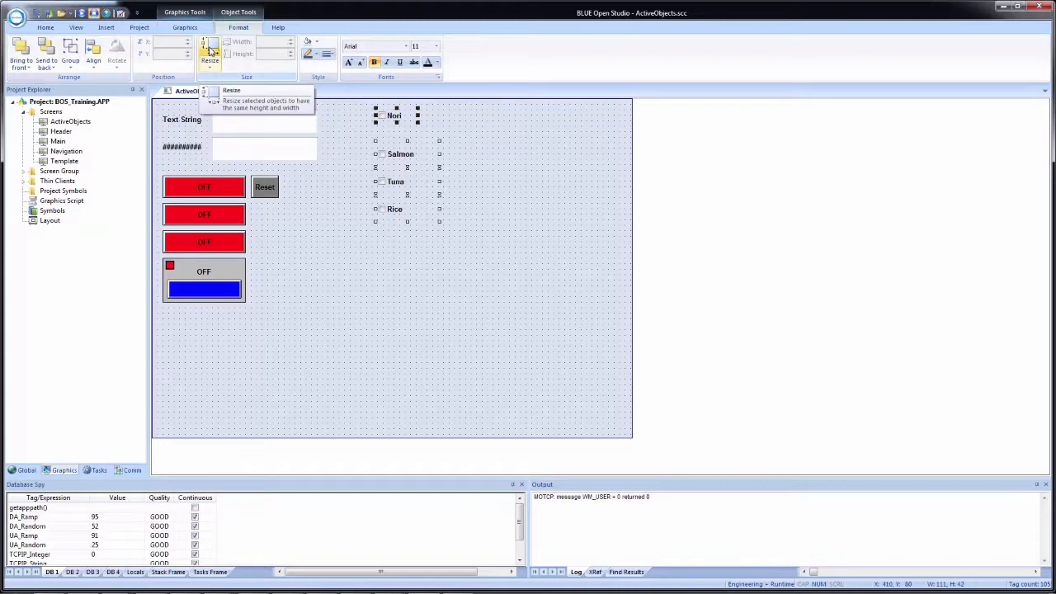
pyautogui.click(217, 64)
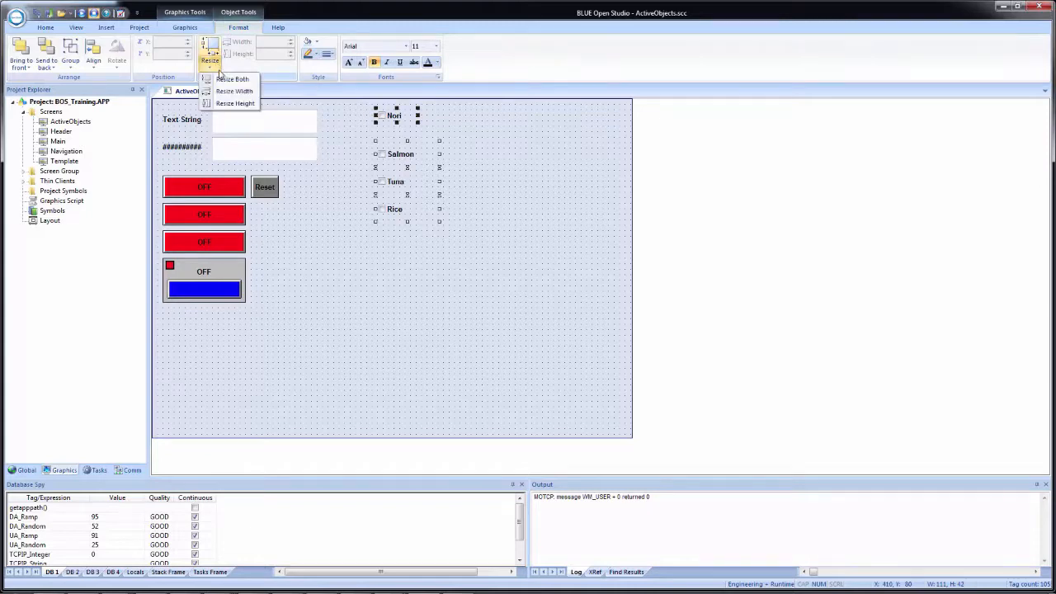
pyautogui.click(229, 79)
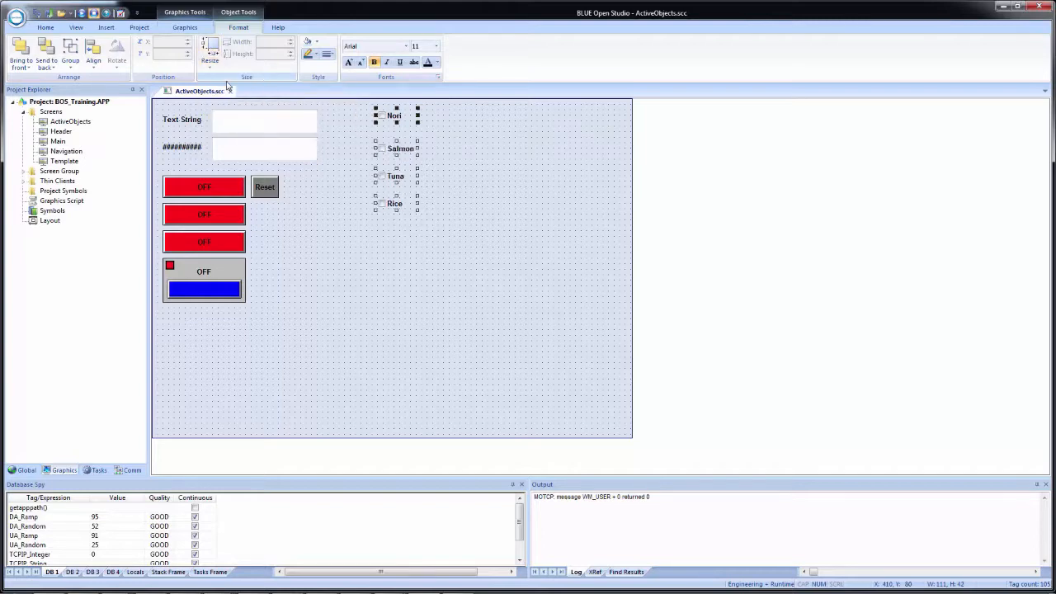
# Move the Salmon, Tuna and Rice check boxes closer together so all four are evenly spaced in a column.
pyautogui.click(356, 147)
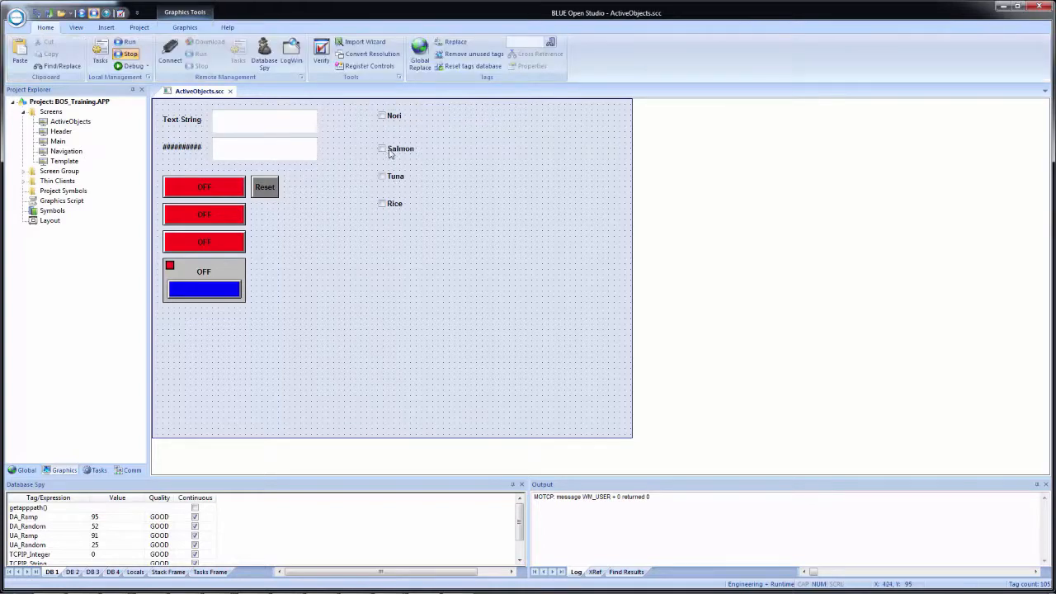
pyautogui.moveTo(397, 151)
pyautogui.mouseDown()
pyautogui.moveTo(398, 135)
pyautogui.moveTo(396, 158)
pyautogui.mouseUp()
pyautogui.moveTo(393, 205); pyautogui.dragTo(395, 186)
pyautogui.click(484, 221)
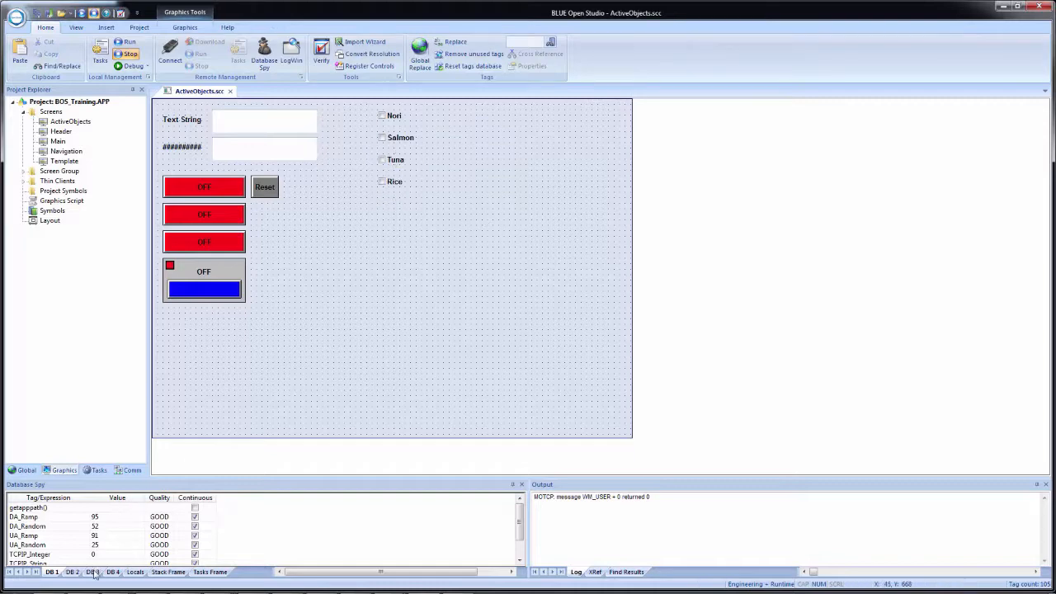
# Add the tags Sushi.Nori, Sushi.Salmon, Sushi.Tuna and Sushi.Rice to the DB 2 sheet of the Database Spy.
pyautogui.click(72, 530)
pyautogui.scroll(-1, 72, 532)
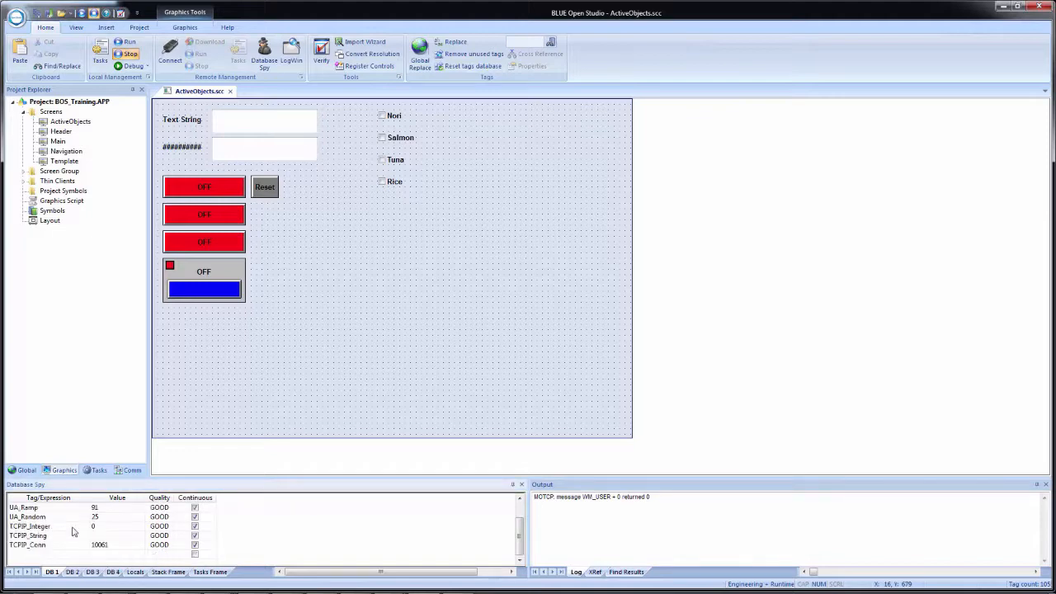
pyautogui.click(72, 574)
pyautogui.click(50, 546)
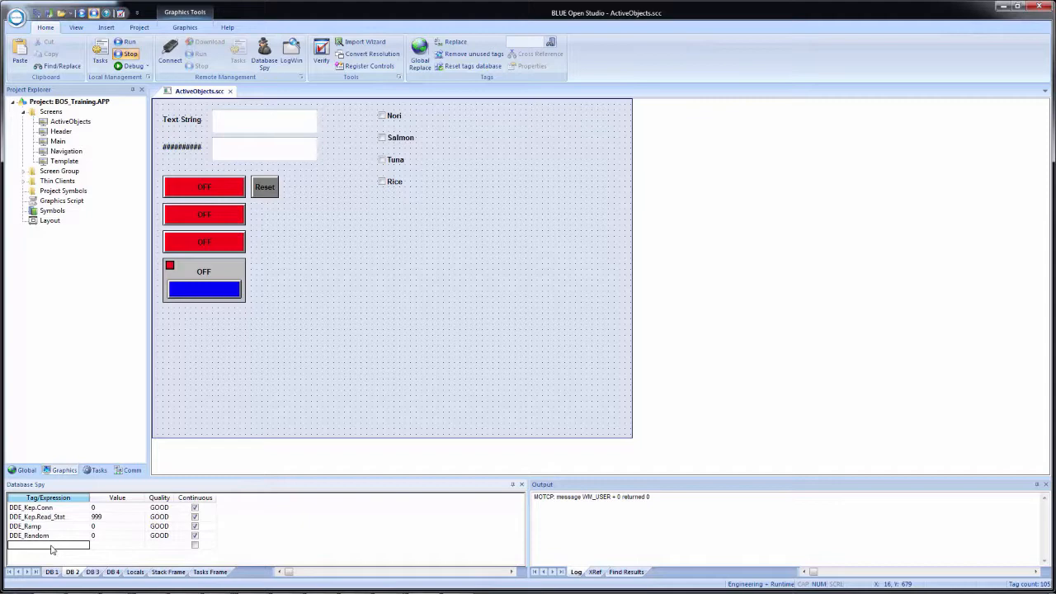
pyautogui.write('Sushi.Nori')
pyautogui.press('Return')
pyautogui.write('Sushi')
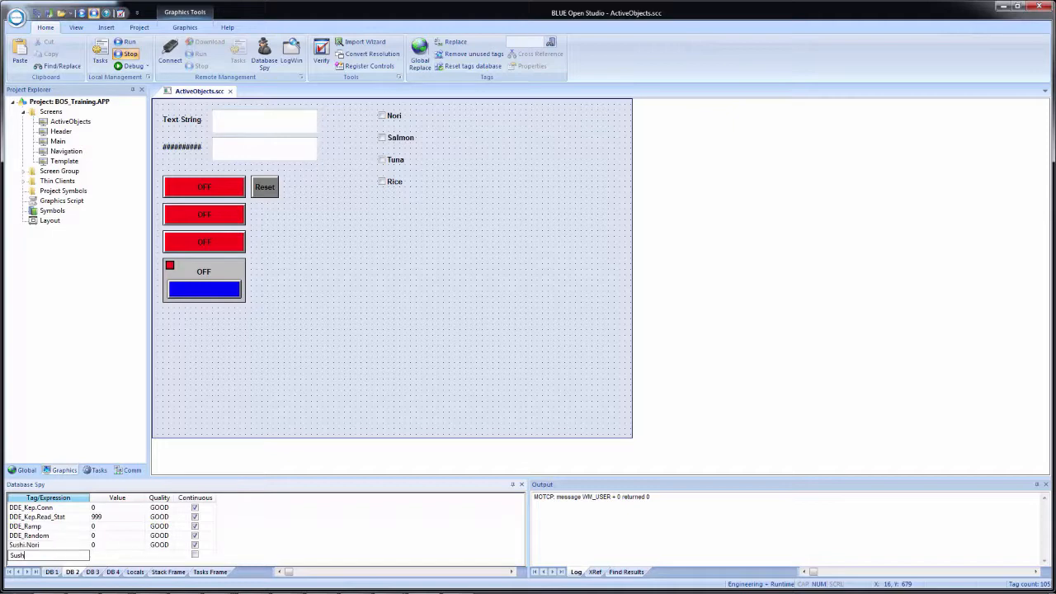
pyautogui.write('.Salmon')
pyautogui.press('Return')
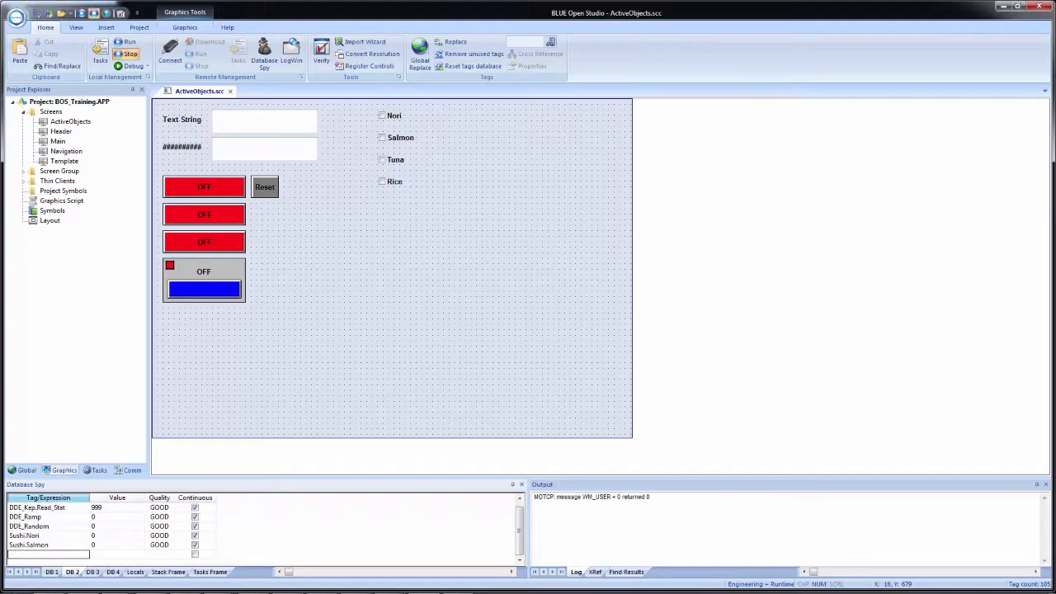
pyautogui.write('Sushi.Tuna')
pyautogui.press('Return')
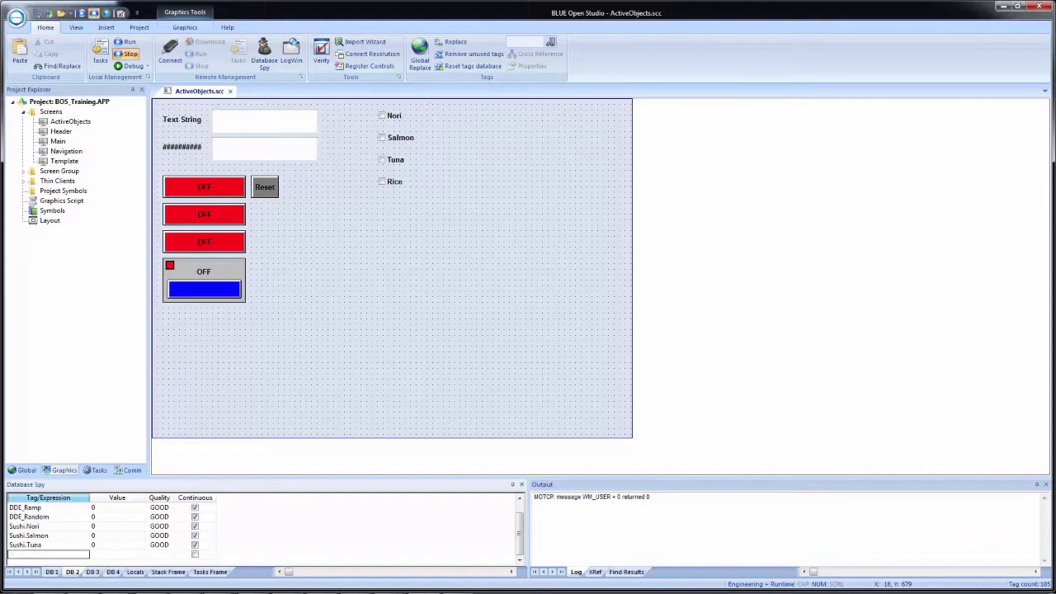
pyautogui.write('Sushi.Rice')
pyautogui.press('Return')
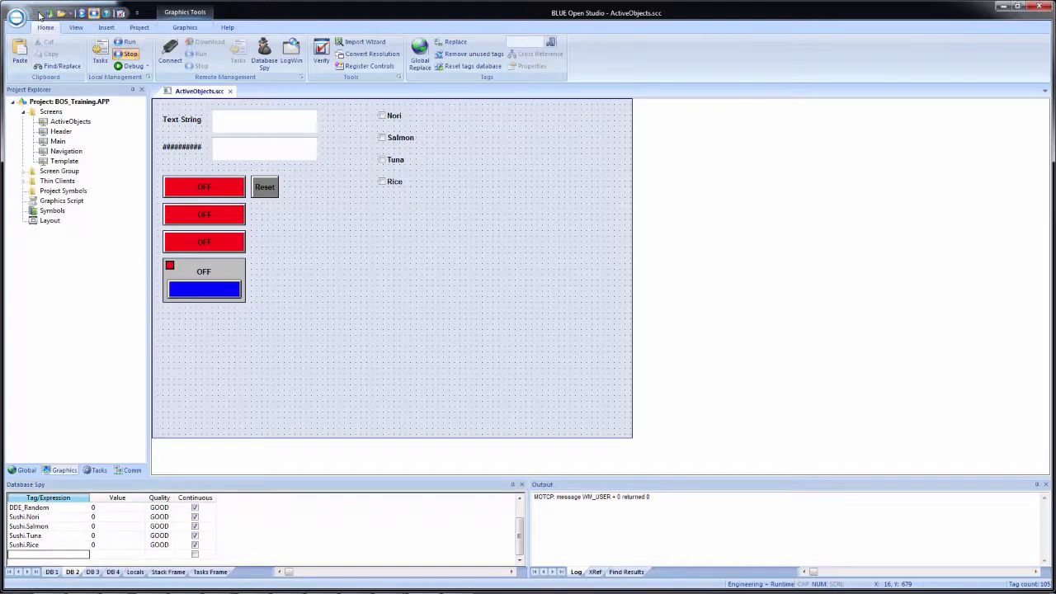
# Run the project and tick the Nori, Salmon, Tuna and Rice check boxes on the running screen.
pyautogui.click(82, 14)
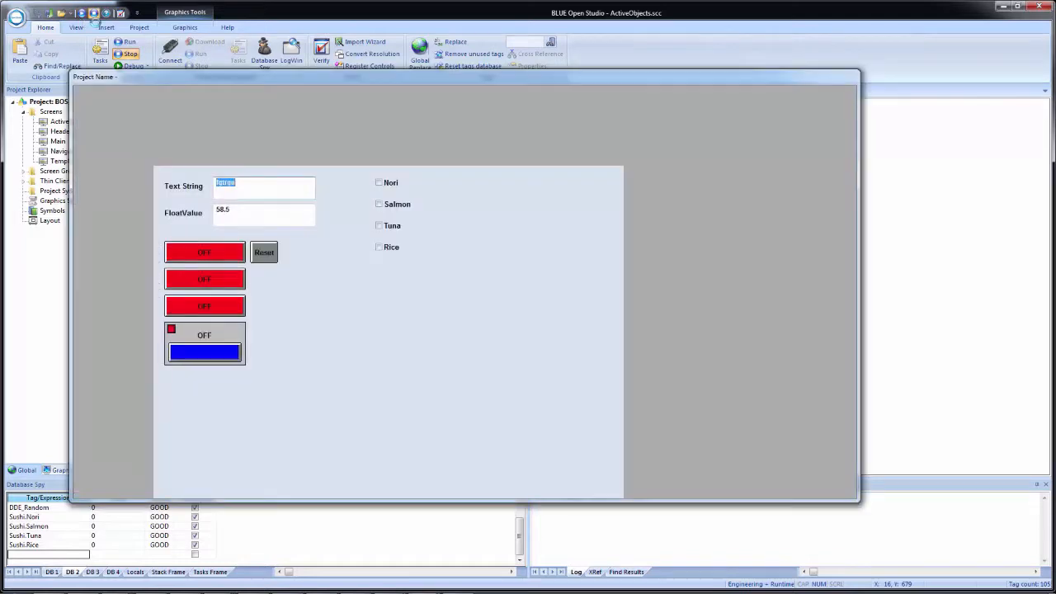
pyautogui.click(380, 184)
pyautogui.click(379, 206)
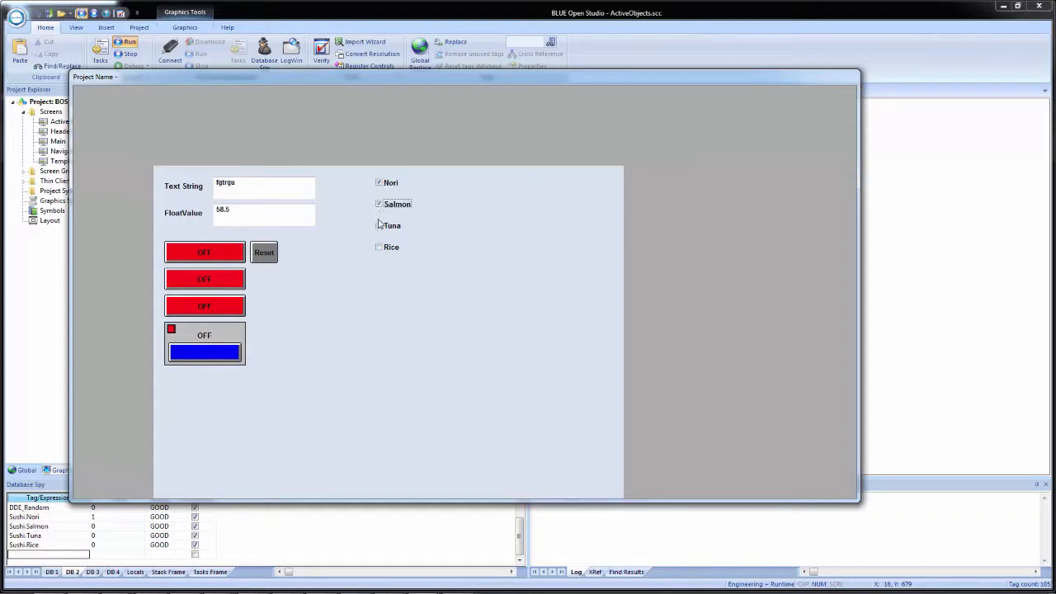
pyautogui.click(379, 227)
pyautogui.click(379, 248)
# Toggle the Rice and Tuna check boxes, clear all four check boxes, and return to the screen editor.
pyautogui.click(379, 247)
pyautogui.click(379, 226)
pyautogui.click(382, 248)
pyautogui.click(390, 249)
pyautogui.click(385, 227)
pyautogui.click(385, 228)
pyautogui.click(392, 206)
pyautogui.click(391, 182)
pyautogui.click(929, 215)
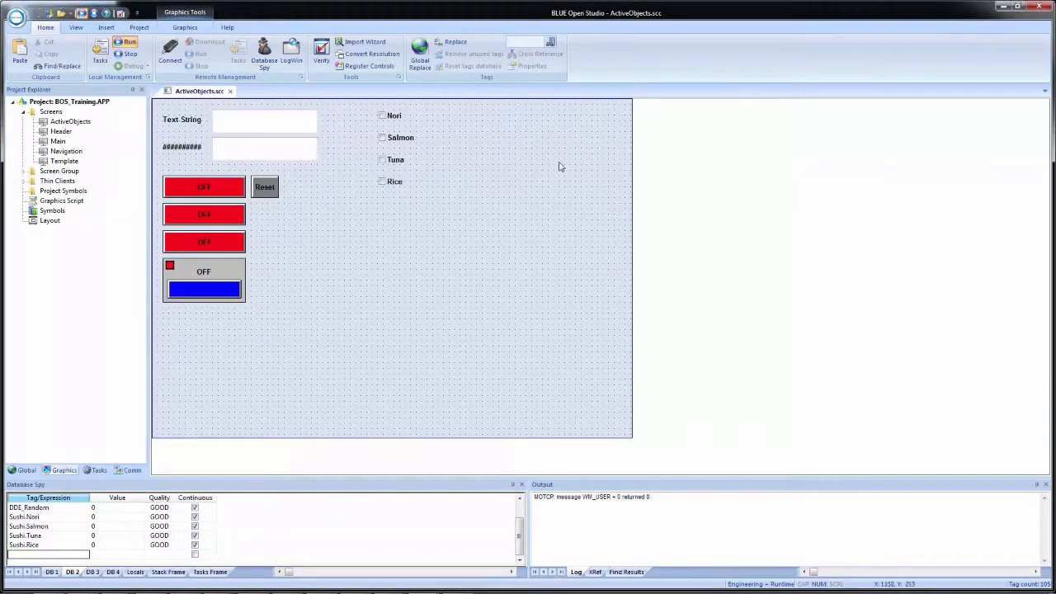
# Enable Tri-State with the value 2 in the Nori check box's advanced options.
pyautogui.doubleClick(396, 120)
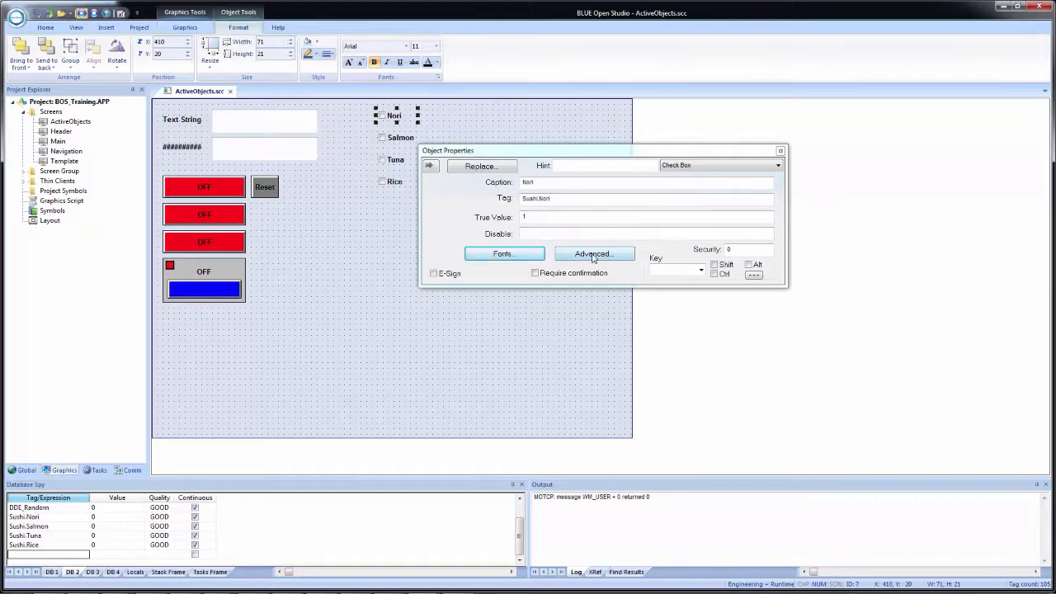
pyautogui.click(592, 254)
pyautogui.click(493, 173)
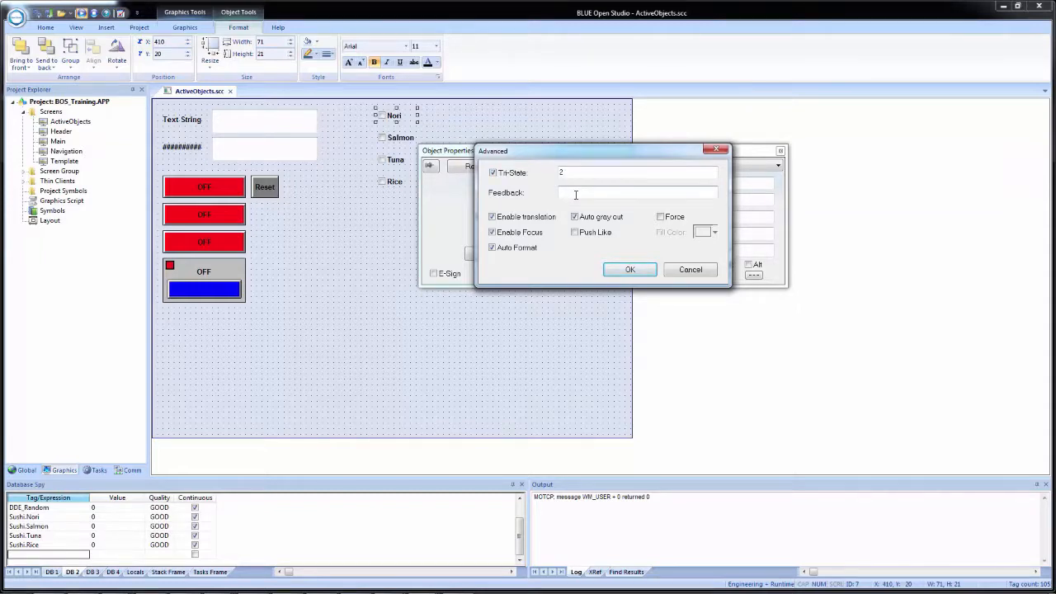
pyautogui.click(626, 272)
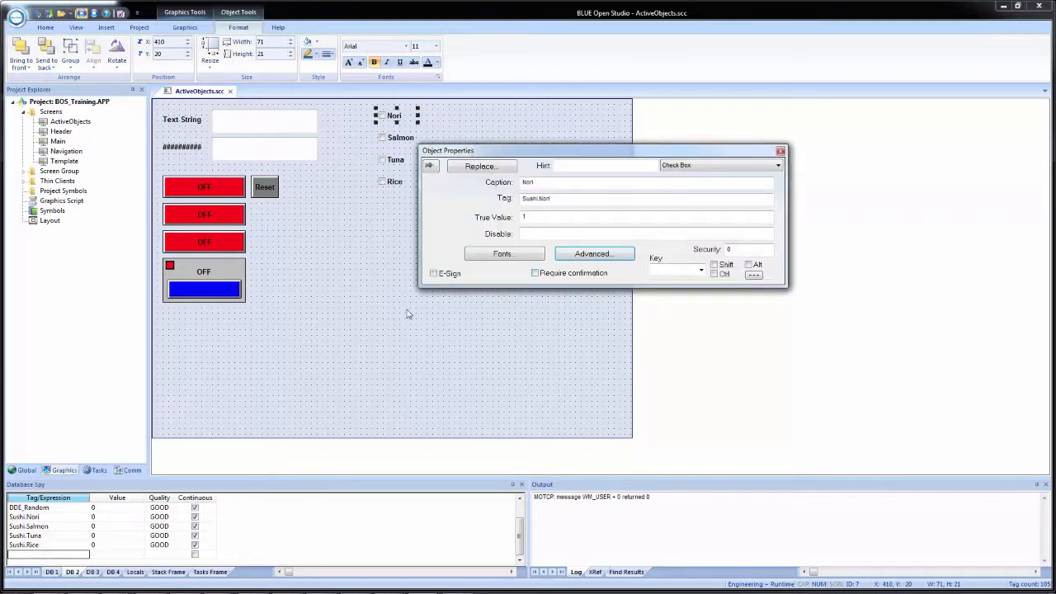
# Save the screen, test the Nori check box's states on the running screen, and return to the editor.
pyautogui.click(40, 15)
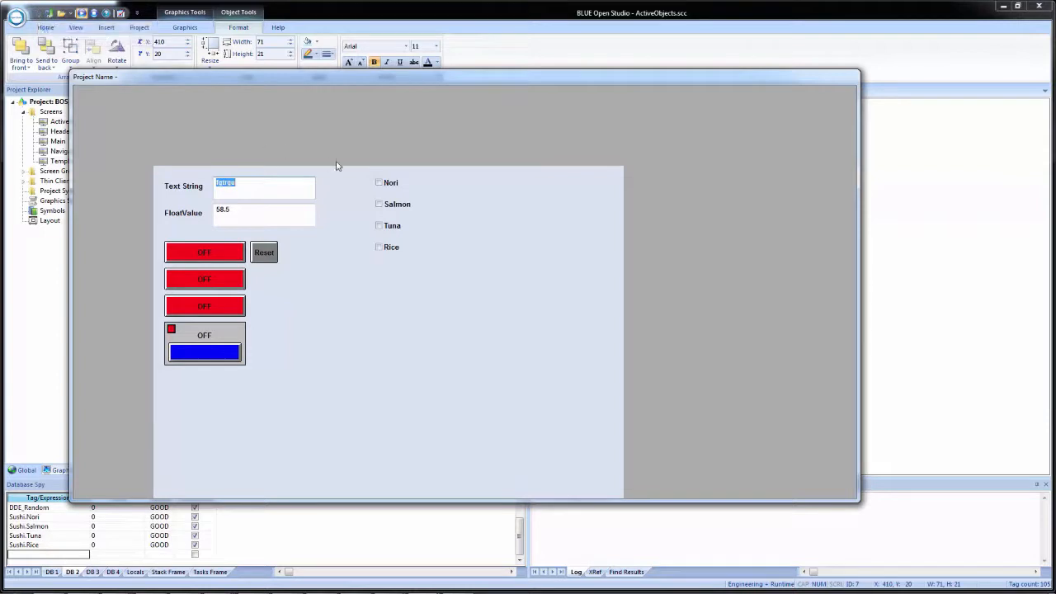
pyautogui.click(378, 184)
pyautogui.click(380, 184)
pyautogui.click(932, 220)
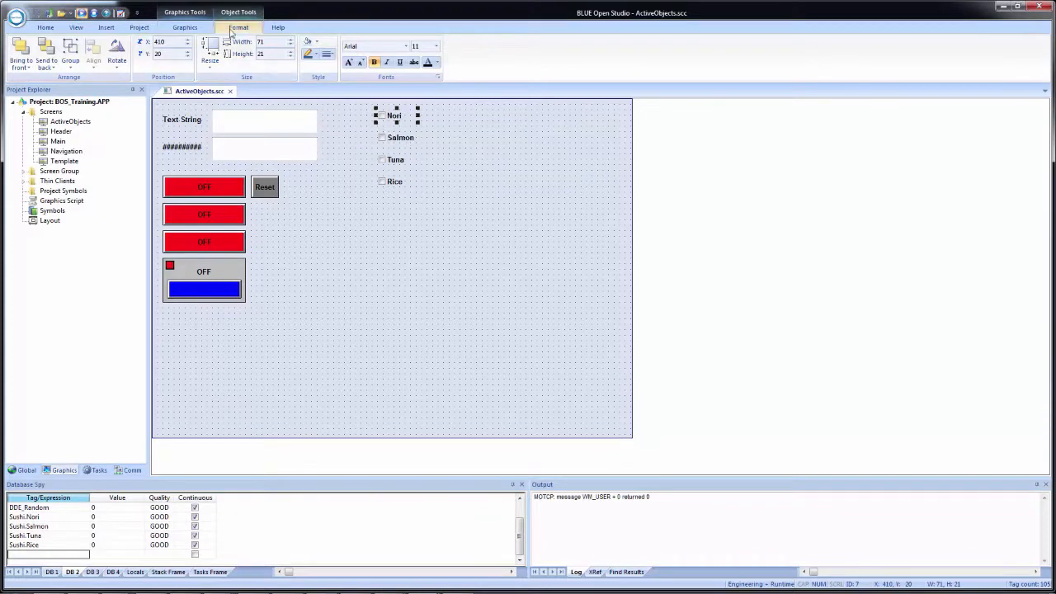
# Draw a radio button about 148 wide and 44 high to the right of the Nori check box.
pyautogui.click(187, 28)
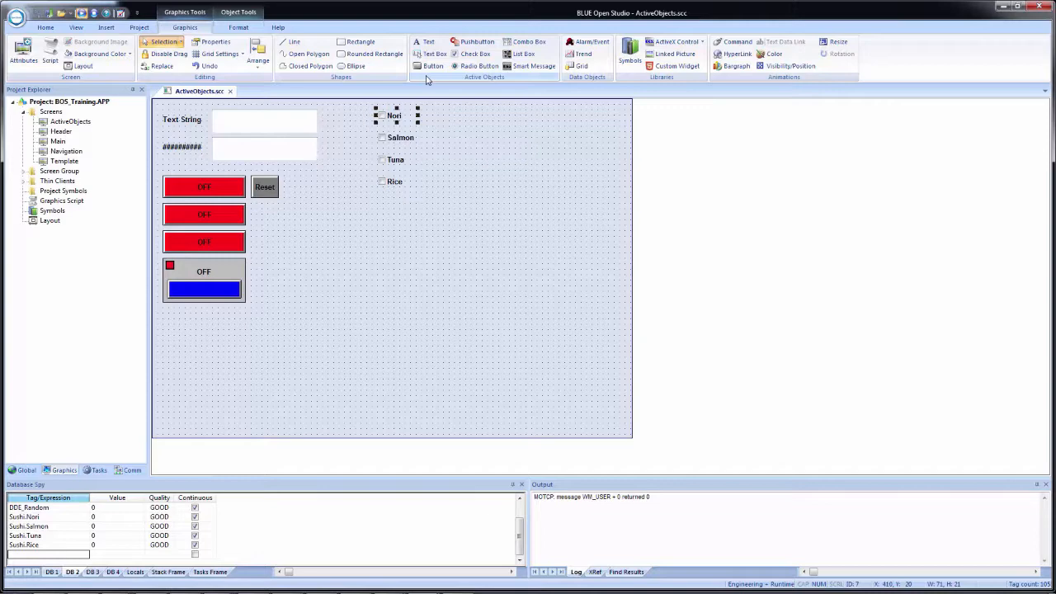
pyautogui.click(478, 67)
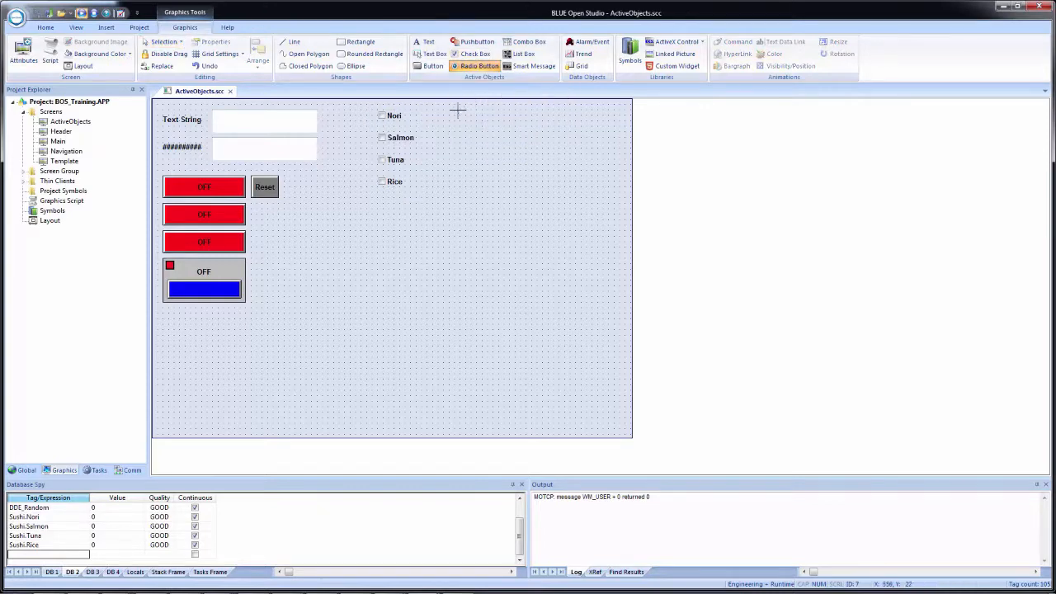
pyautogui.moveTo(456, 108); pyautogui.dragTo(541, 134)
# Review the radio button's properties and advanced options without changing any of them.
pyautogui.doubleClick(477, 127)
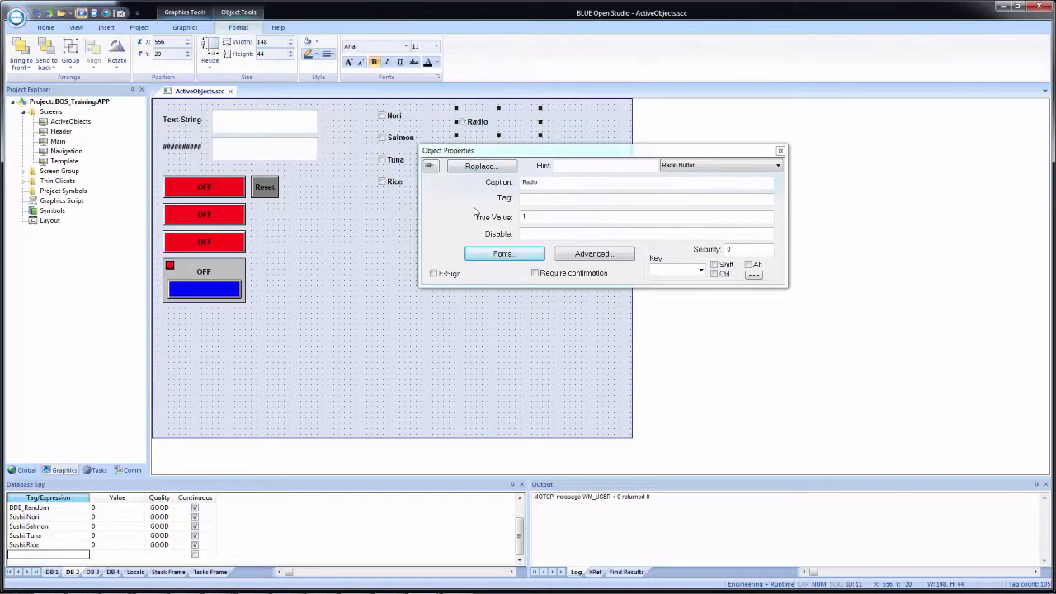
pyautogui.click(585, 254)
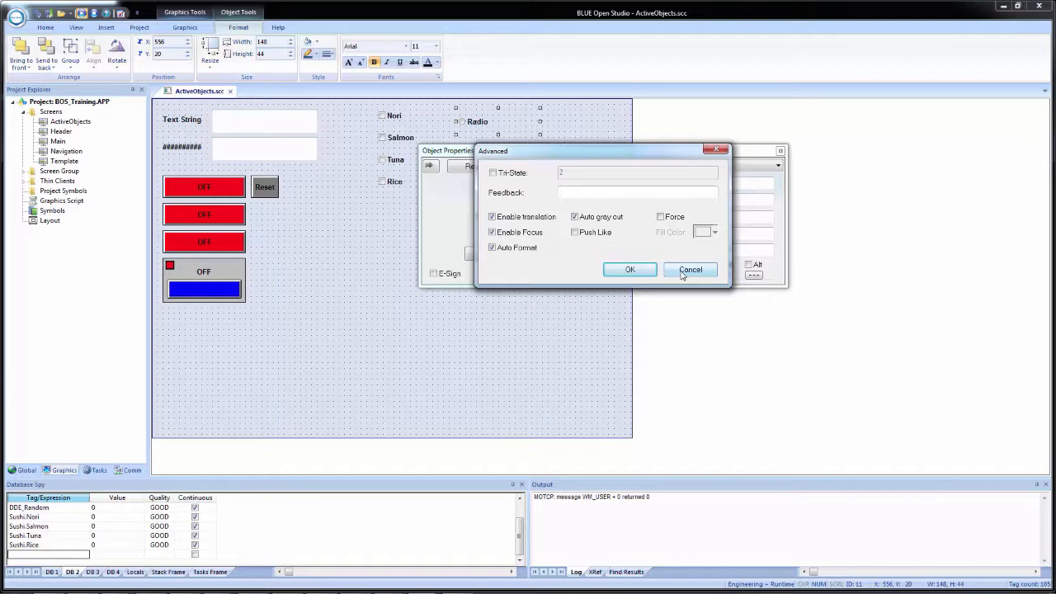
pyautogui.click(682, 274)
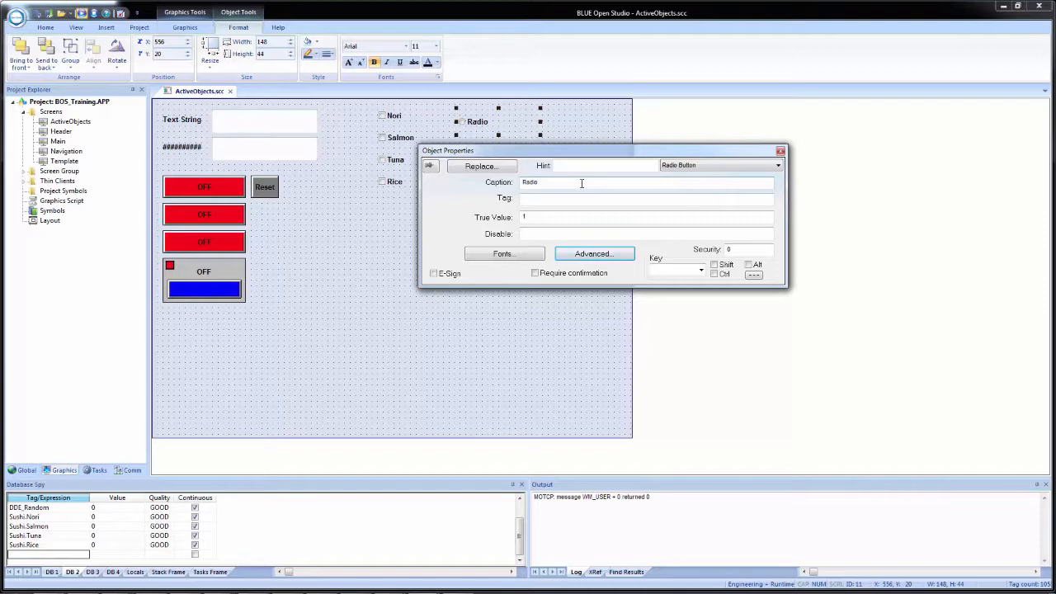
# Set the radio button's caption to Fast.
pyautogui.click(581, 183)
pyautogui.press('BackSpace')
pyautogui.press('BackSpace')
pyautogui.press('BackSpace')
pyautogui.press('BackSpace')
pyautogui.press('BackSpace')
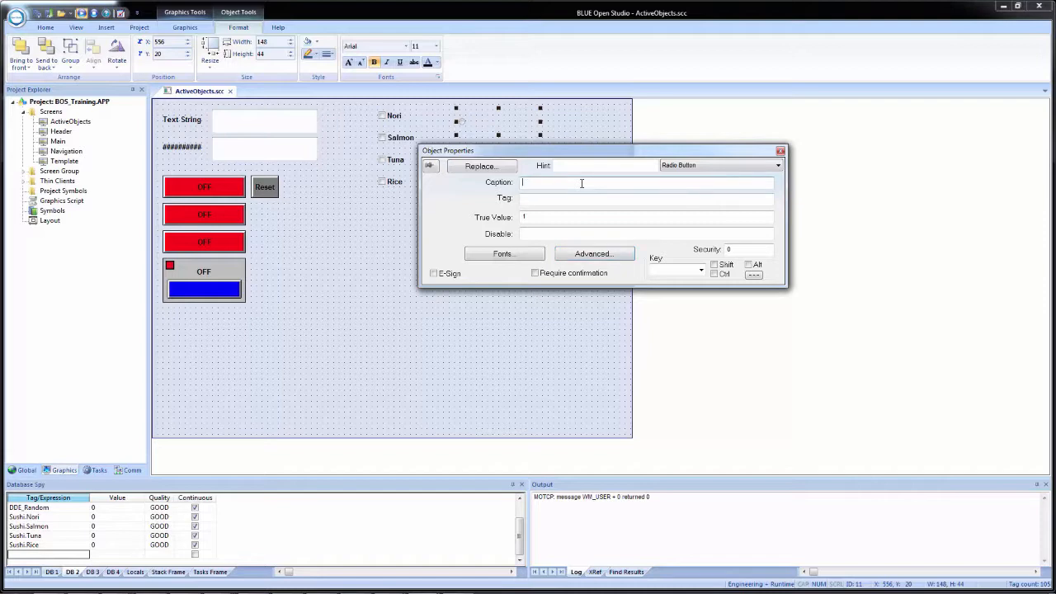
pyautogui.write('Fast')
pyautogui.press('Return')
# Link the Fast radio button to the tag Speed and create that tag as an integer.
pyautogui.click(539, 199)
pyautogui.write('Speed')
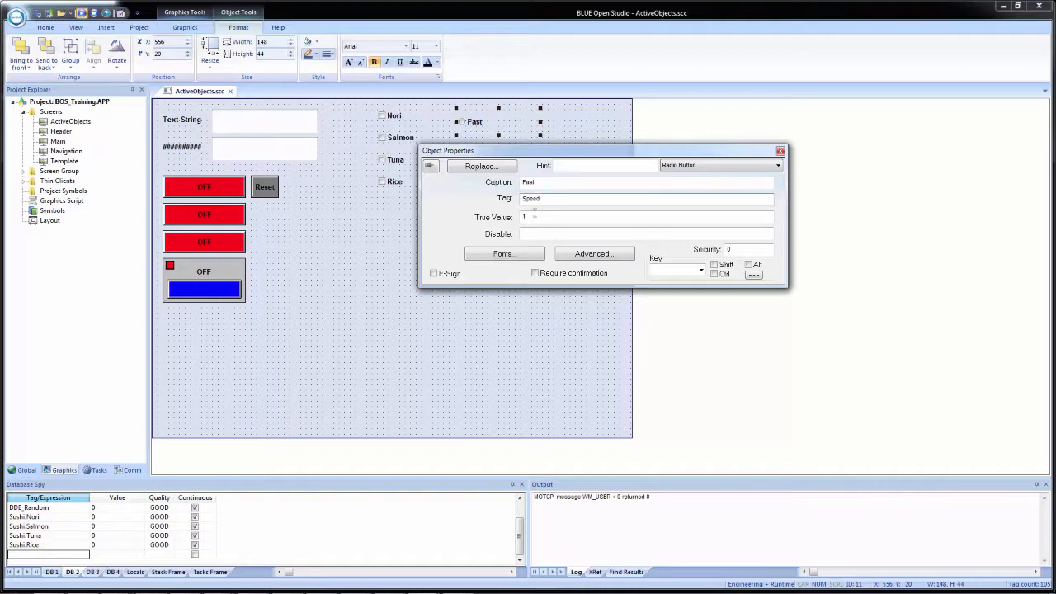
pyautogui.click(536, 217)
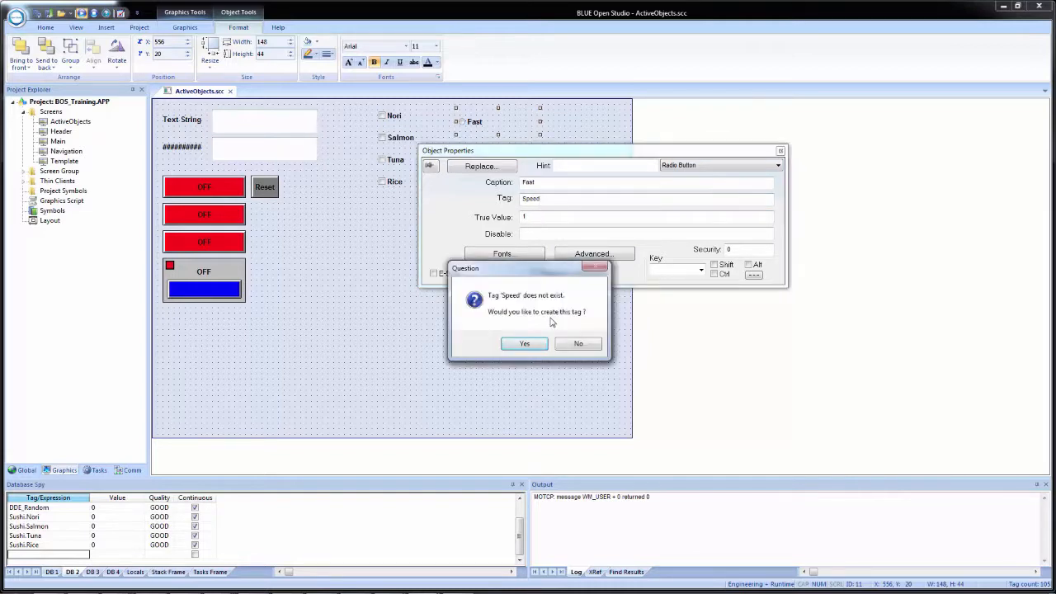
pyautogui.click(526, 343)
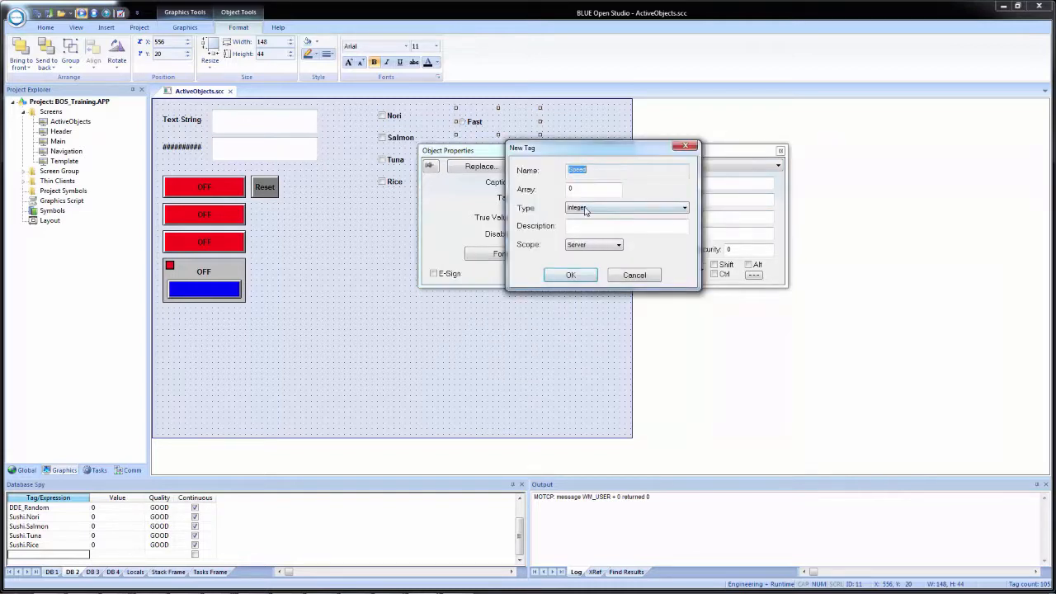
pyautogui.click(602, 245)
pyautogui.click(597, 256)
pyautogui.click(568, 276)
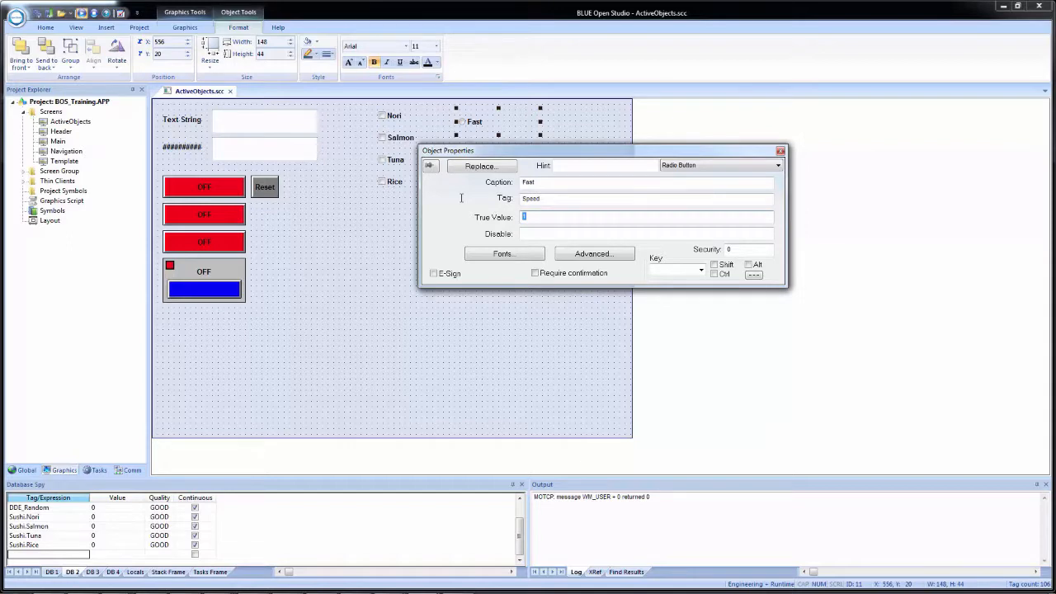
# Set the Fast radio button's True Value to 3 and enable Tri-State with the value 99 in its advanced options.
pyautogui.write('3')
pyautogui.click(585, 257)
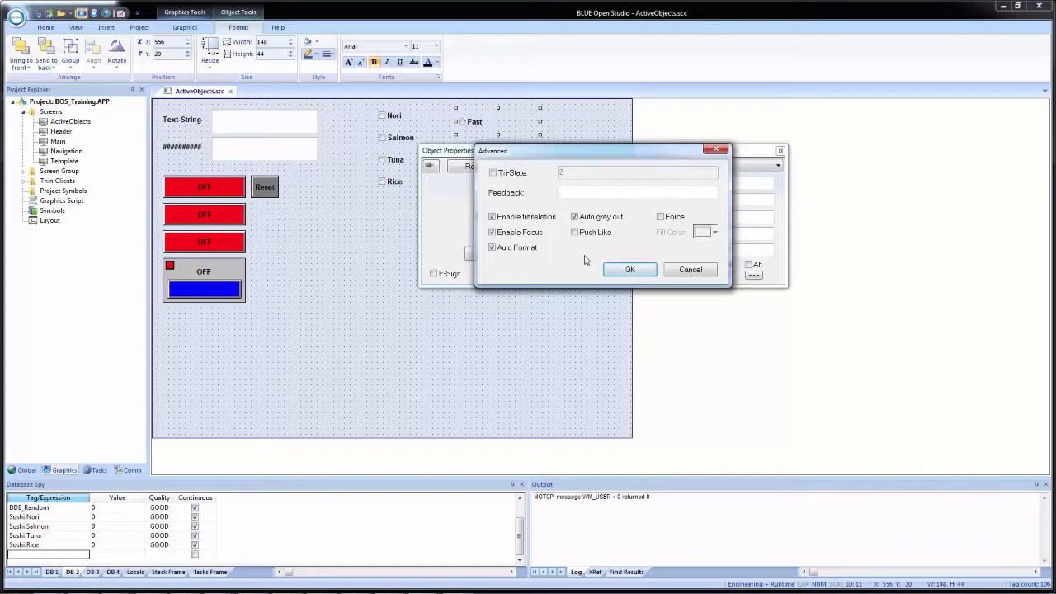
pyautogui.click(516, 174)
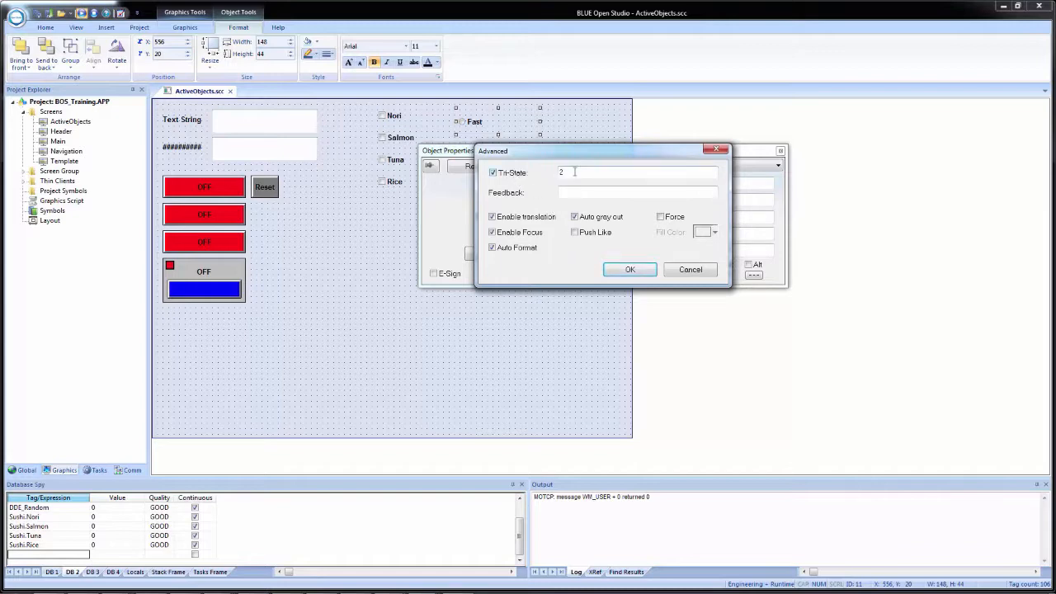
pyautogui.moveTo(574, 170); pyautogui.dragTo(529, 168)
pyautogui.write('99')
pyautogui.click(631, 270)
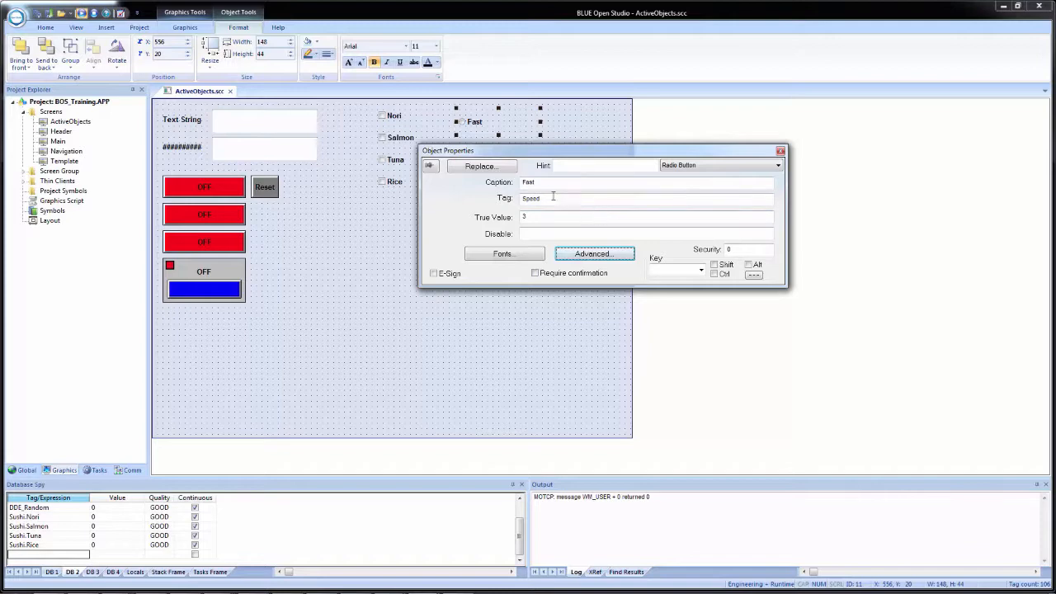
# Duplicate the Fast radio button downward to form a column of four radio buttons.
pyautogui.moveTo(497, 153); pyautogui.dragTo(641, 155)
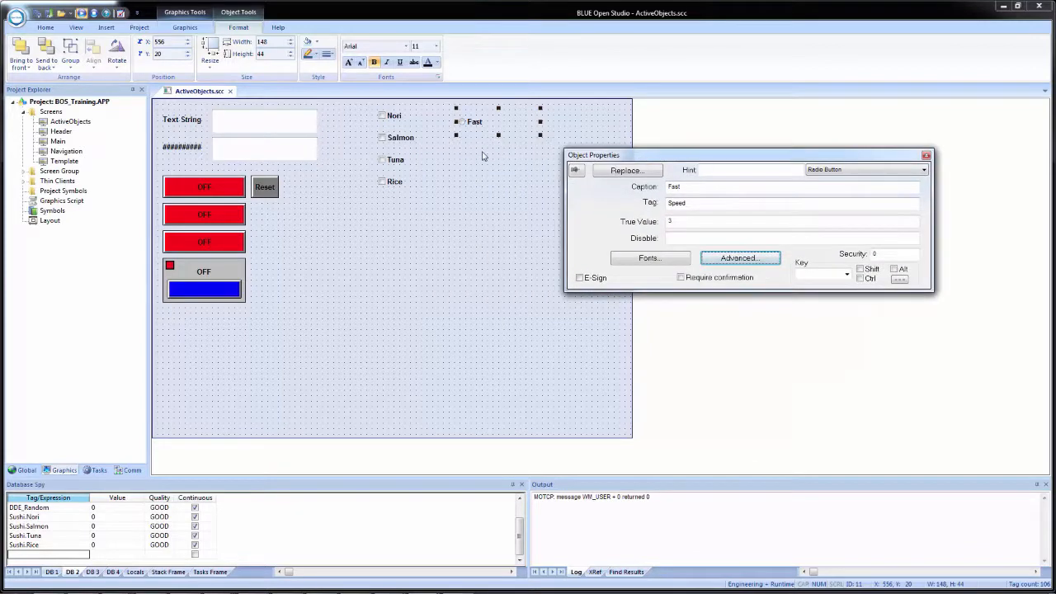
pyautogui.moveTo(468, 133); pyautogui.dragTo(474, 177)
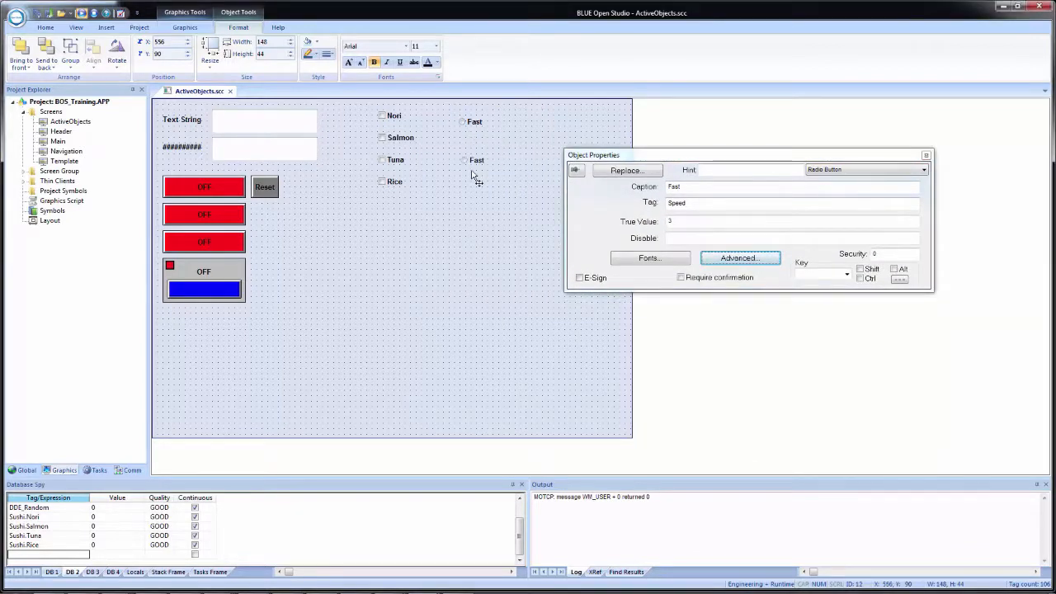
pyautogui.keyDown('ctrl'); pyautogui.click(471, 126); pyautogui.keyUp('ctrl')
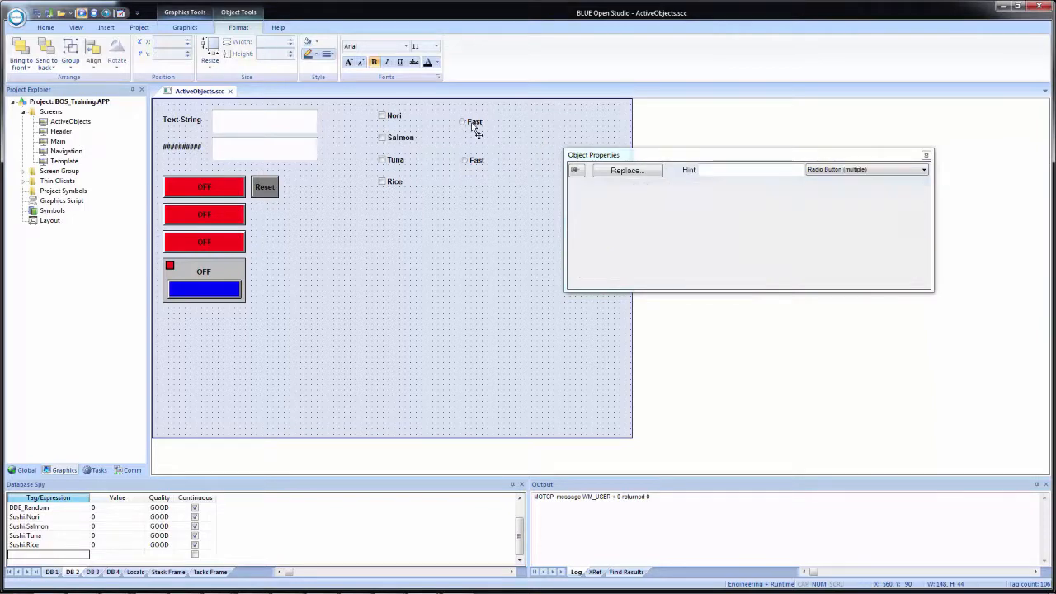
pyautogui.moveTo(474, 162); pyautogui.dragTo(474, 236)
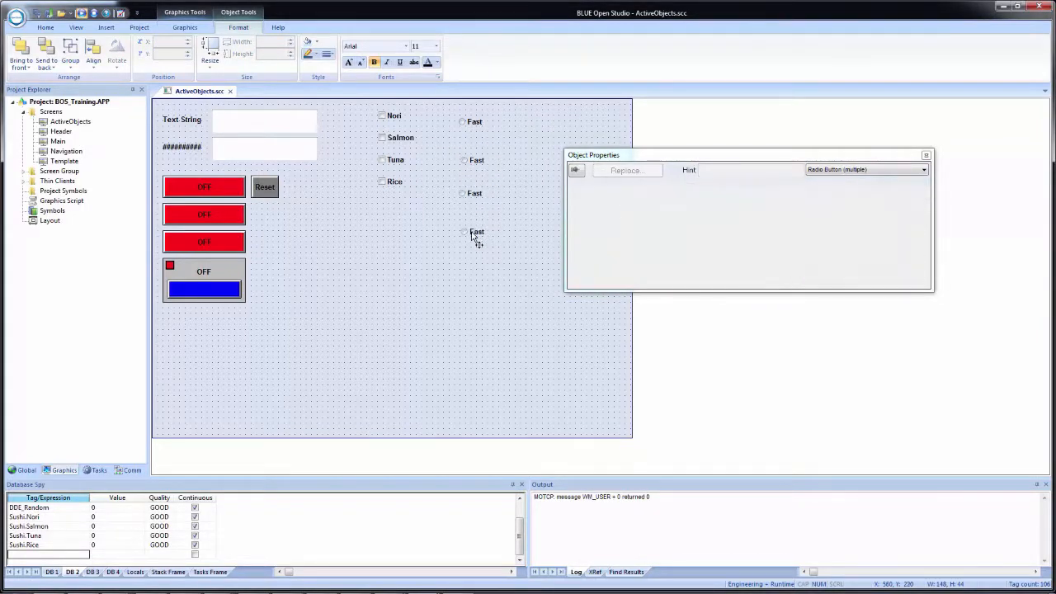
# Set the second radio button's caption to Medium and its True Value to 2.
pyautogui.click(482, 162)
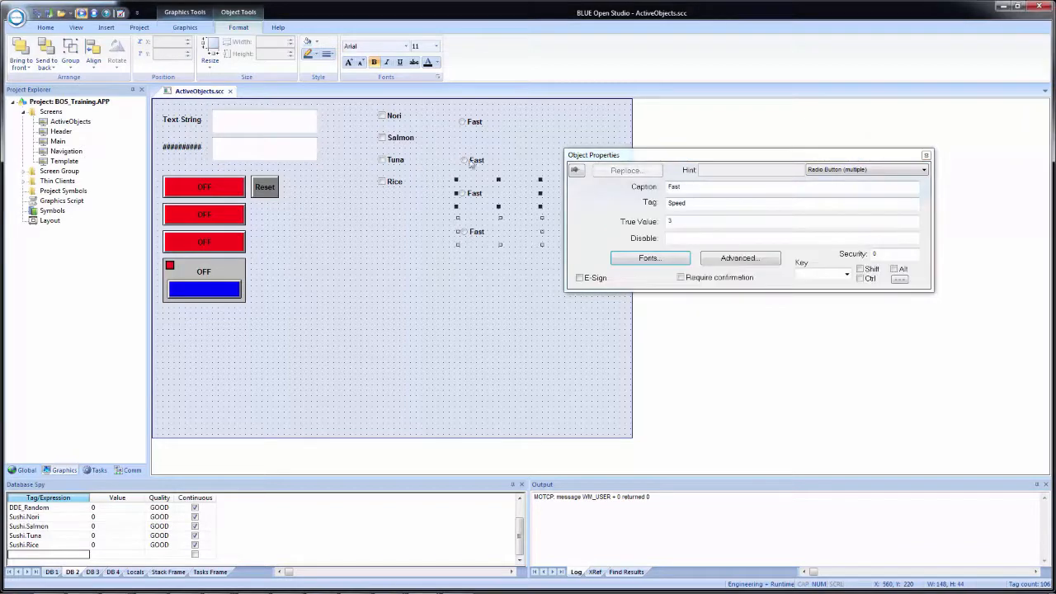
pyautogui.doubleClick(686, 186)
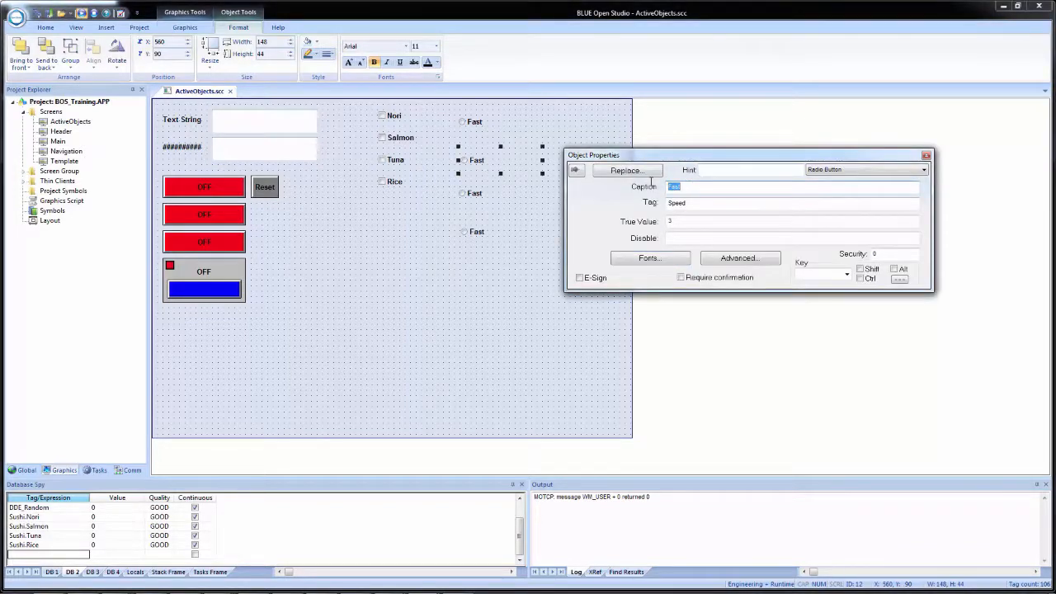
pyautogui.write('Medium')
pyautogui.doubleClick(684, 221)
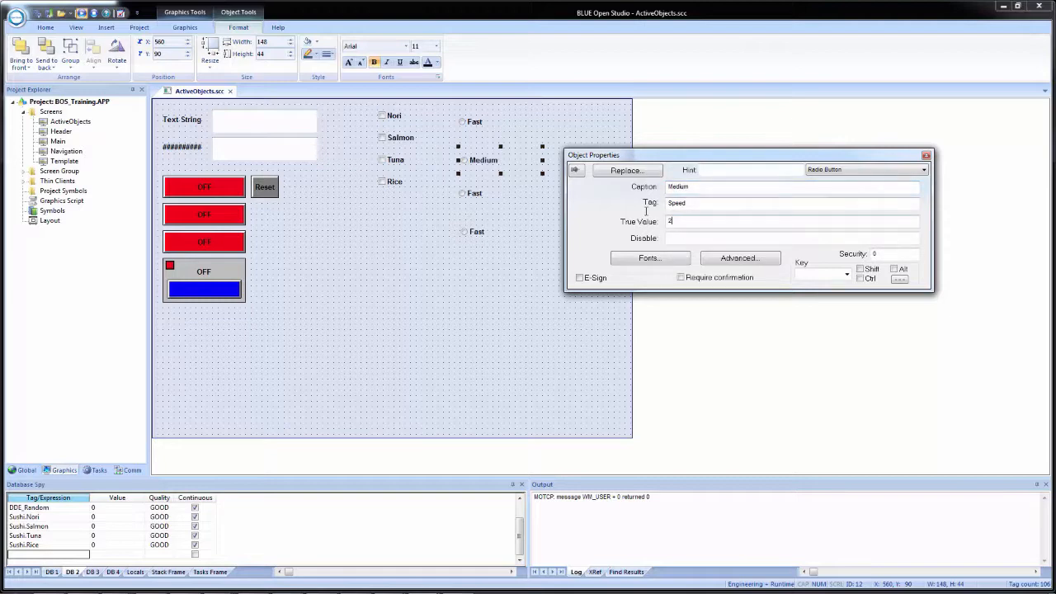
# Set the third radio button's caption to Slow and its True Value to 1.
pyautogui.click(477, 195)
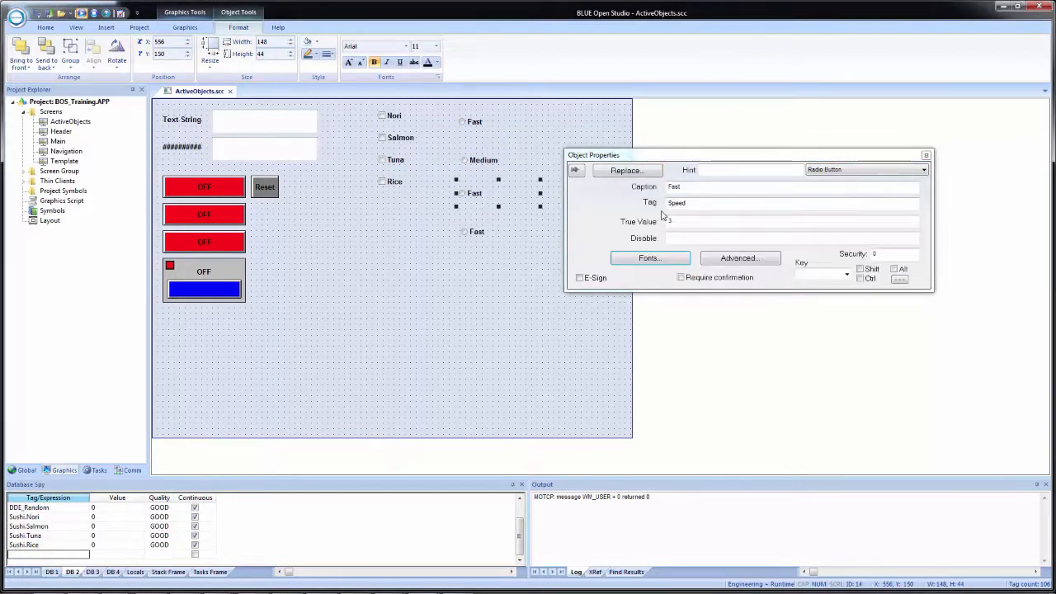
pyautogui.doubleClick(660, 186)
pyautogui.write('Slow')
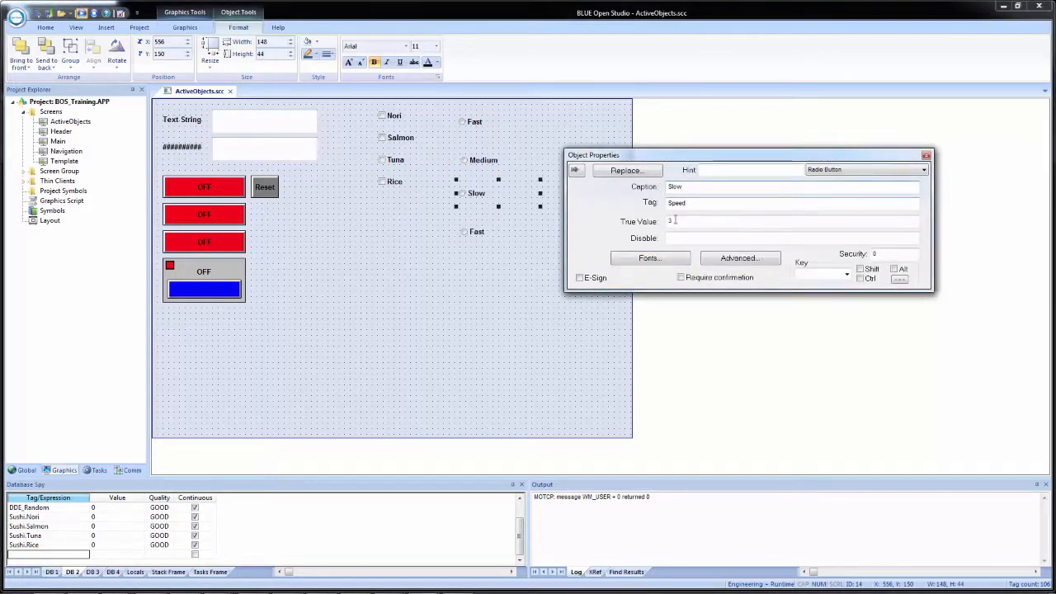
pyautogui.moveTo(676, 221); pyautogui.dragTo(626, 215)
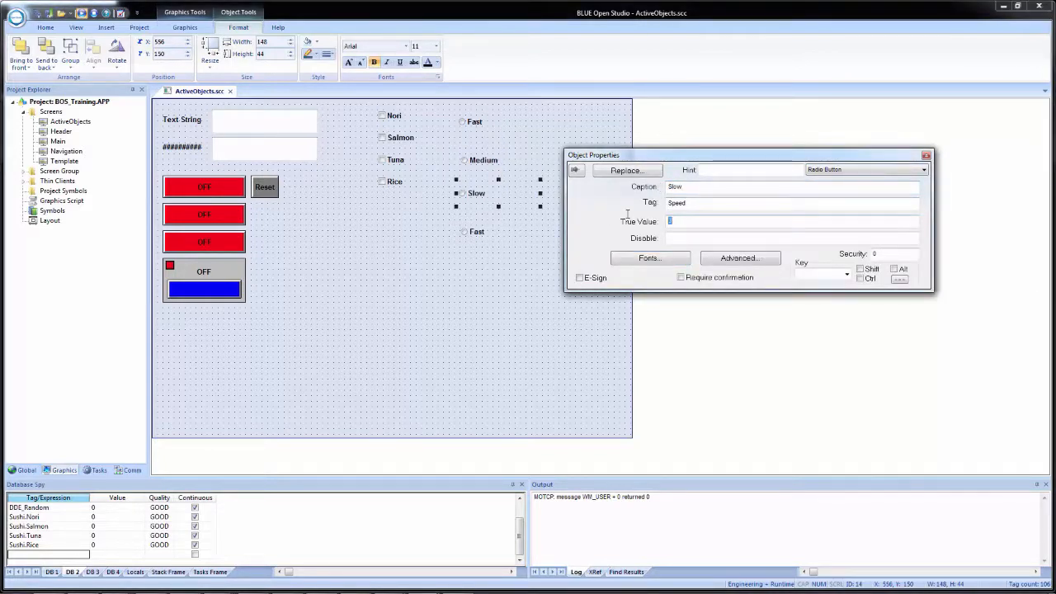
pyautogui.write('1')
# Give the fourth radio button the caption Off and True Value 0, and move it down slightly to Y 230.
pyautogui.click(474, 231)
pyautogui.moveTo(698, 188); pyautogui.dragTo(658, 186)
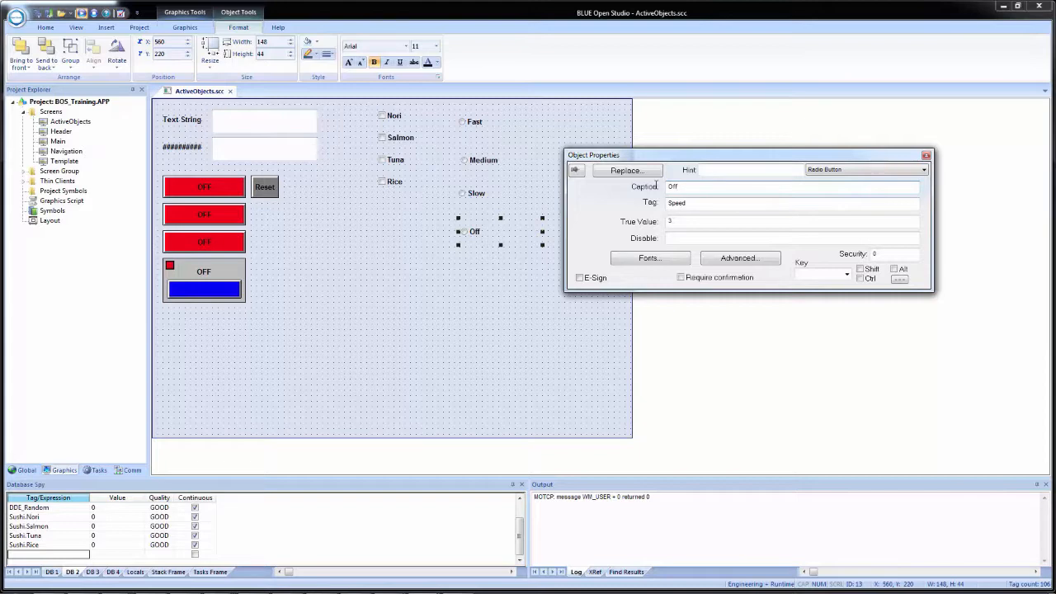
pyautogui.moveTo(703, 222); pyautogui.dragTo(625, 215)
pyautogui.write('0')
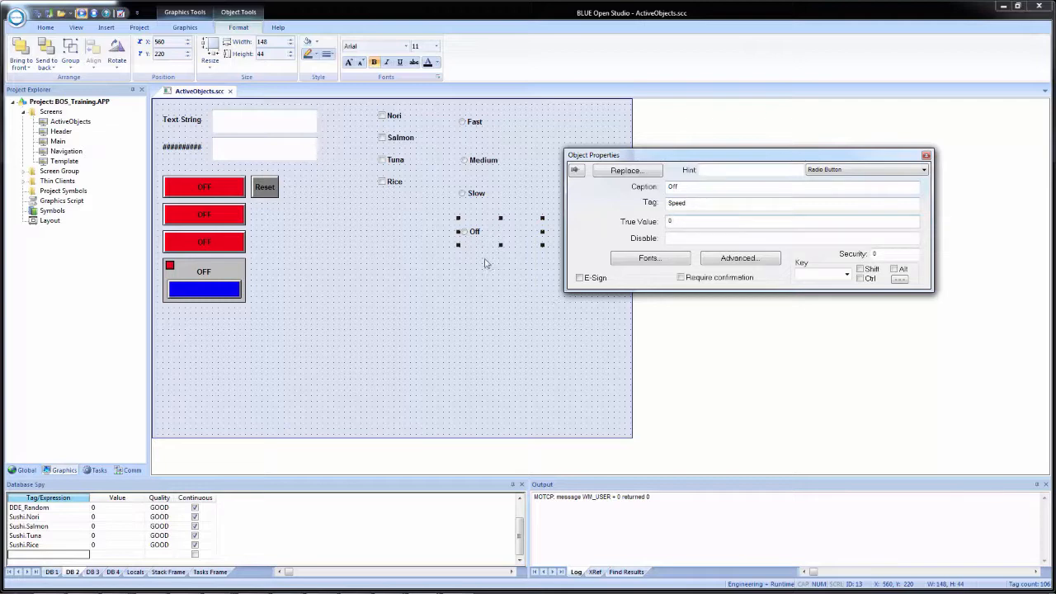
pyautogui.moveTo(474, 232); pyautogui.dragTo(474, 239)
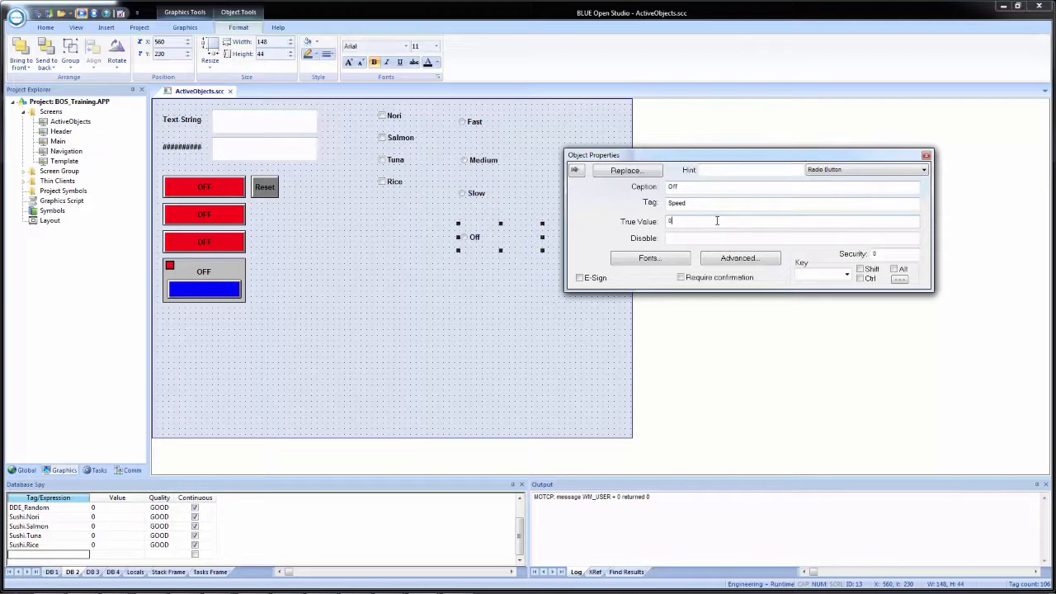
# Resize all four speed radio buttons to match the size of the Nori check box.
pyautogui.click(454, 313)
pyautogui.moveTo(595, 316); pyautogui.dragTo(447, 105)
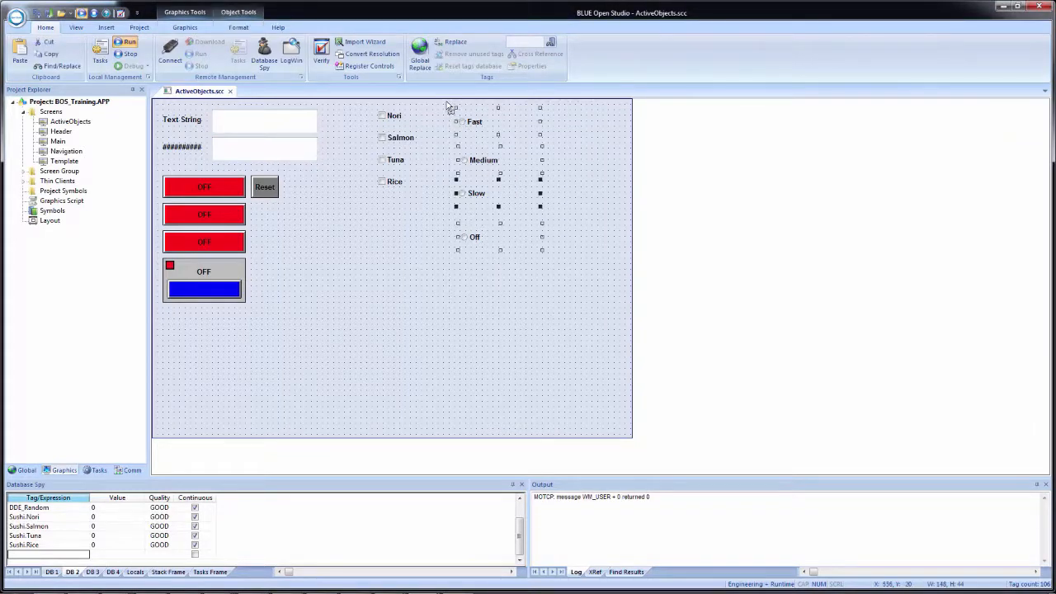
pyautogui.keyDown('shift'); pyautogui.click(399, 122); pyautogui.keyUp('shift')
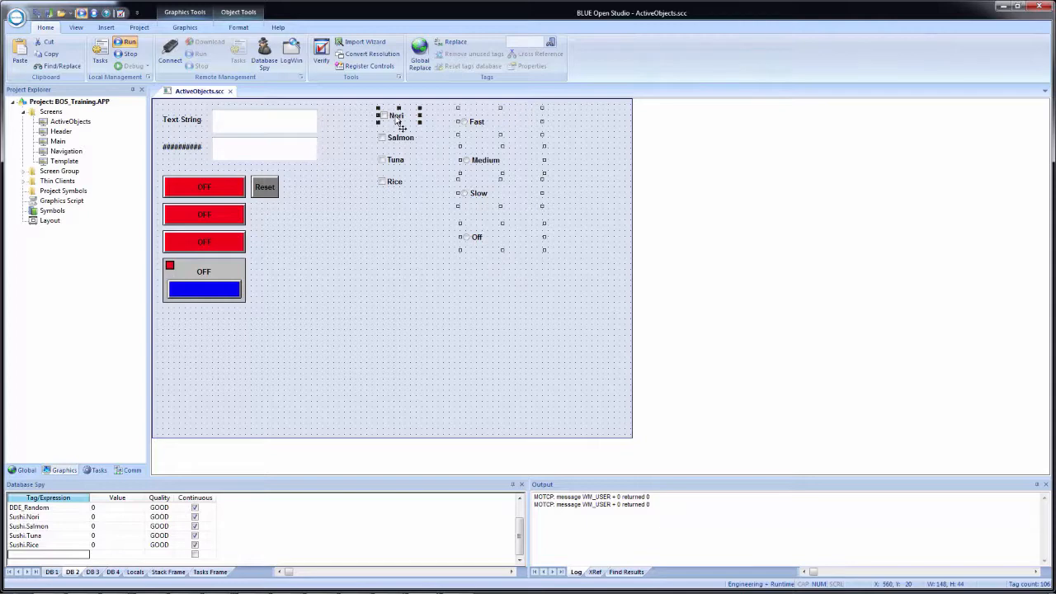
pyautogui.click(237, 27)
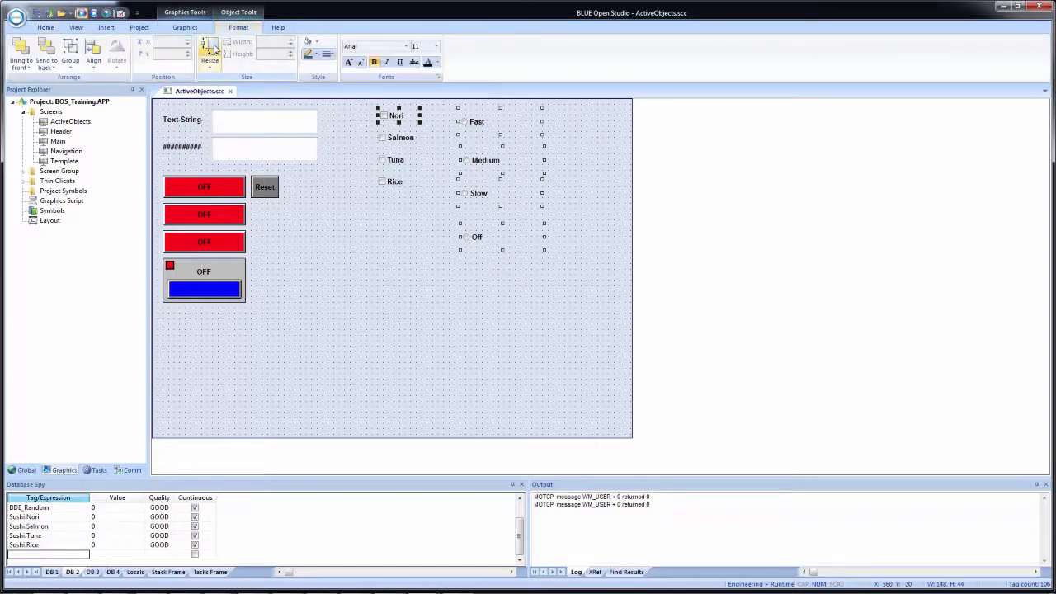
pyautogui.click(212, 49)
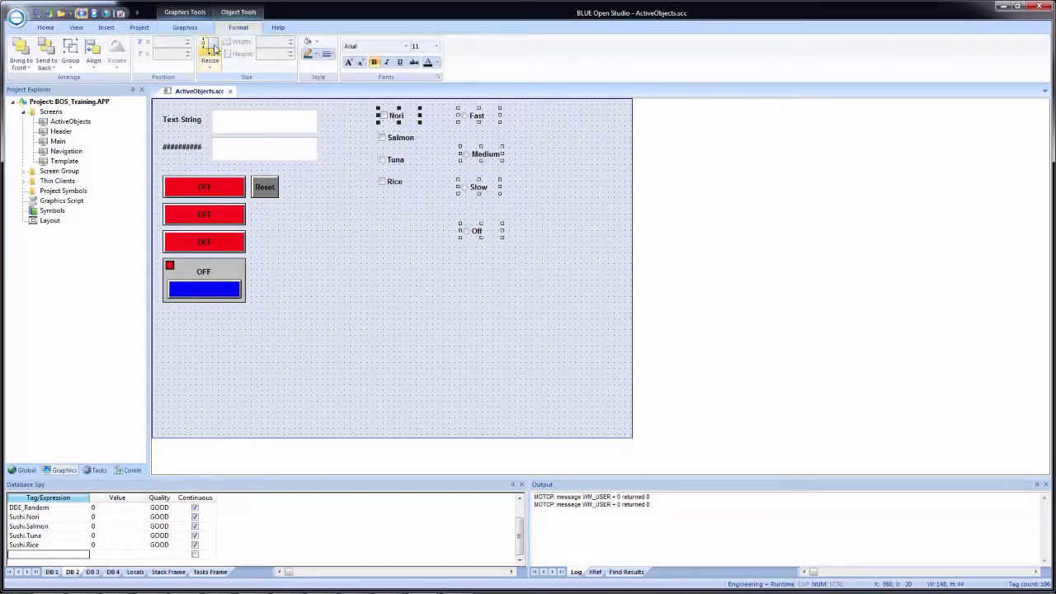
pyautogui.click(345, 158)
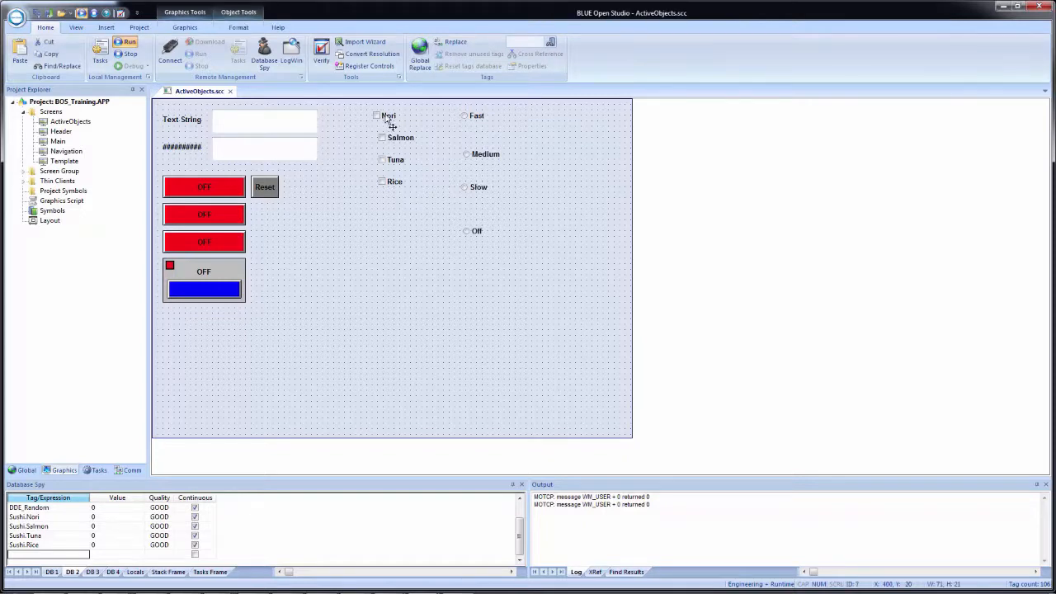
# Line Nori back up with the other check boxes and stack Medium, Slow and Off closely beneath the Fast radio button.
pyautogui.click(387, 117)
pyautogui.moveTo(484, 156); pyautogui.dragTo(484, 146)
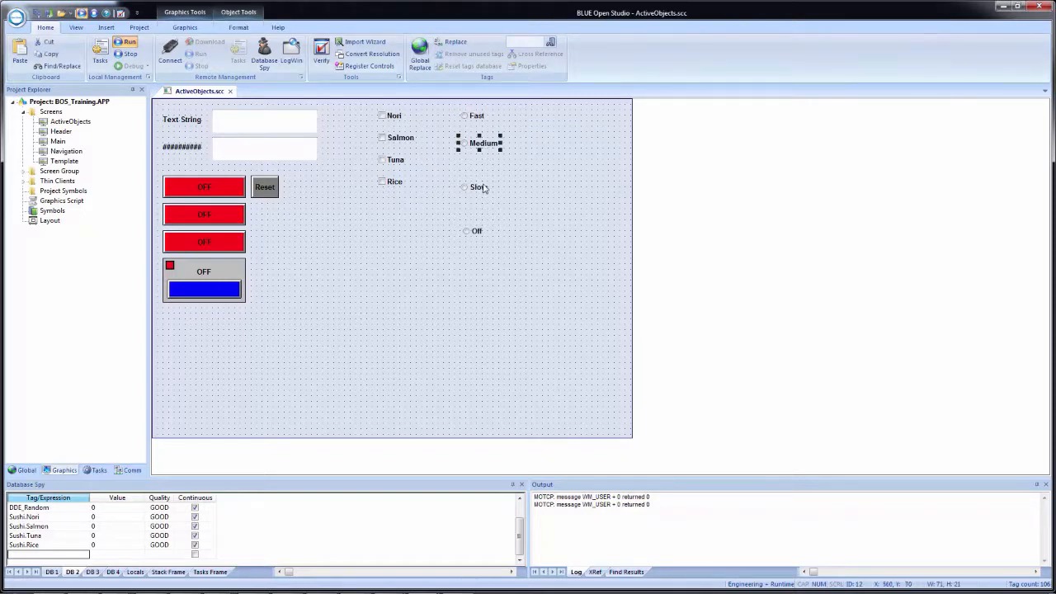
pyautogui.click(474, 169)
pyautogui.moveTo(478, 190); pyautogui.dragTo(486, 173)
pyautogui.moveTo(471, 231); pyautogui.dragTo(476, 191)
pyautogui.click(533, 158)
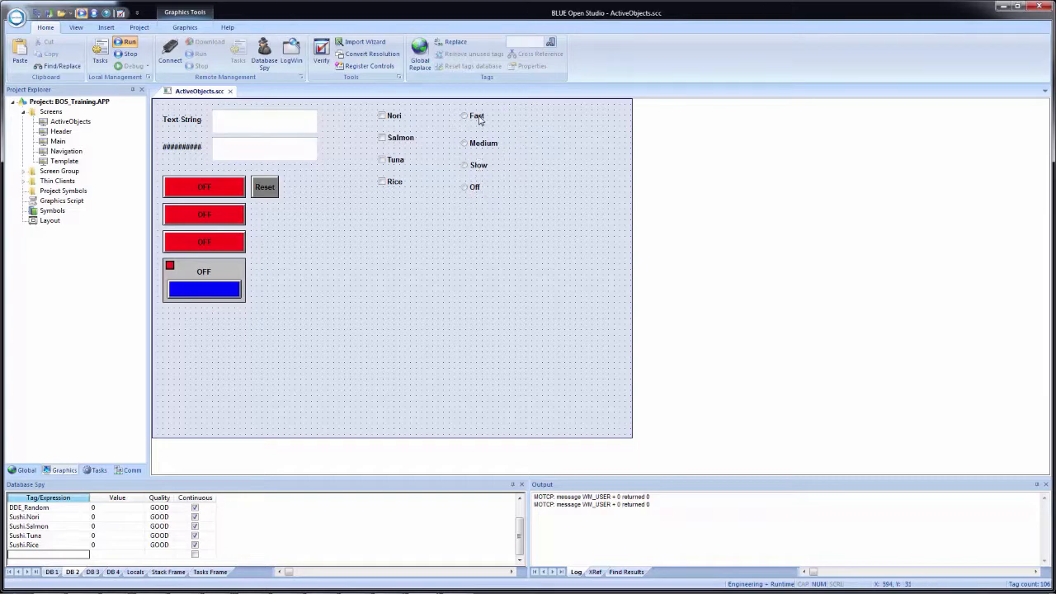
# Copy the Fast radio button to its right, with Push Like enabled and Tri-State disabled, and increase the copy's height to about 41.
pyautogui.moveTo(479, 119); pyautogui.dragTo(532, 124)
pyautogui.doubleClick(528, 120)
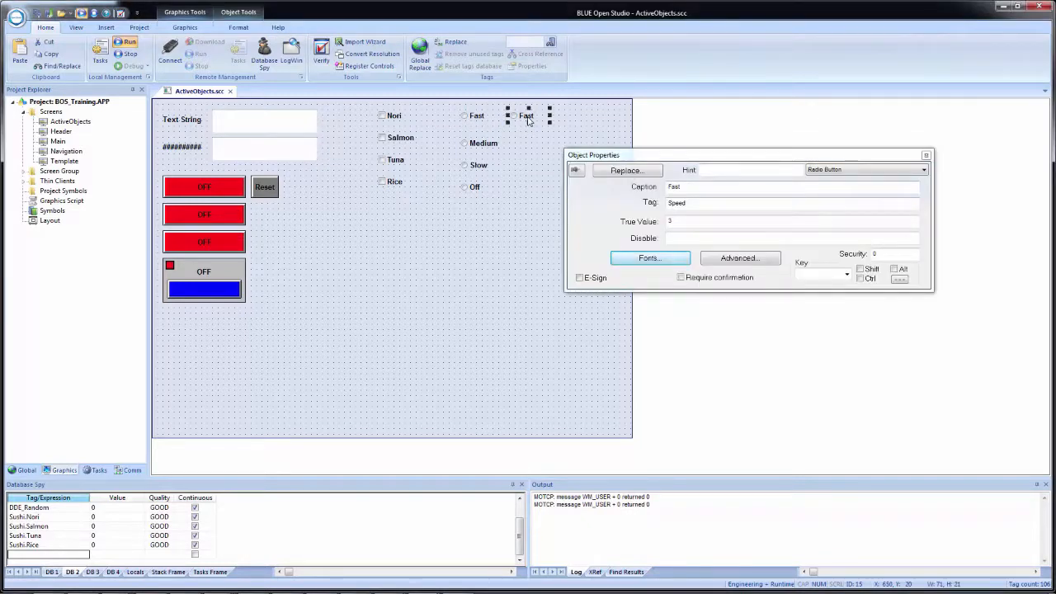
pyautogui.click(737, 257)
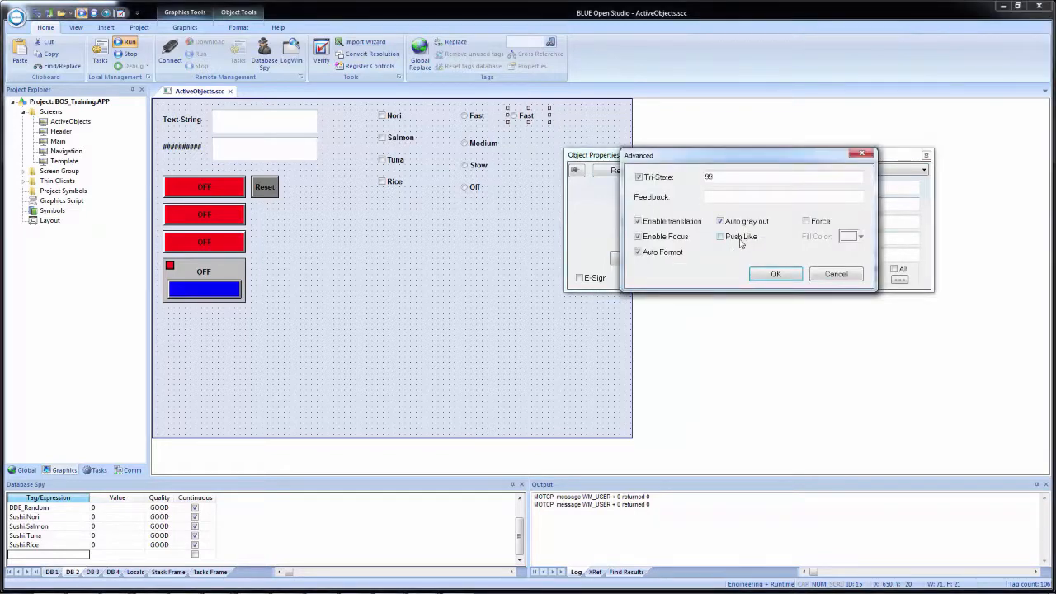
pyautogui.click(738, 237)
pyautogui.click(642, 178)
pyautogui.click(773, 275)
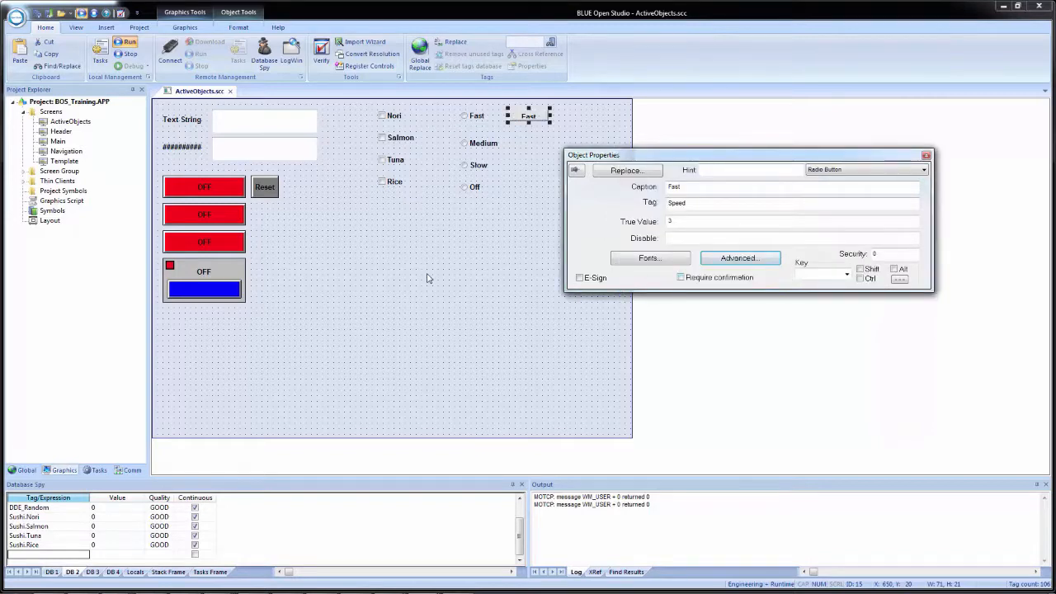
pyautogui.moveTo(529, 122); pyautogui.dragTo(528, 133)
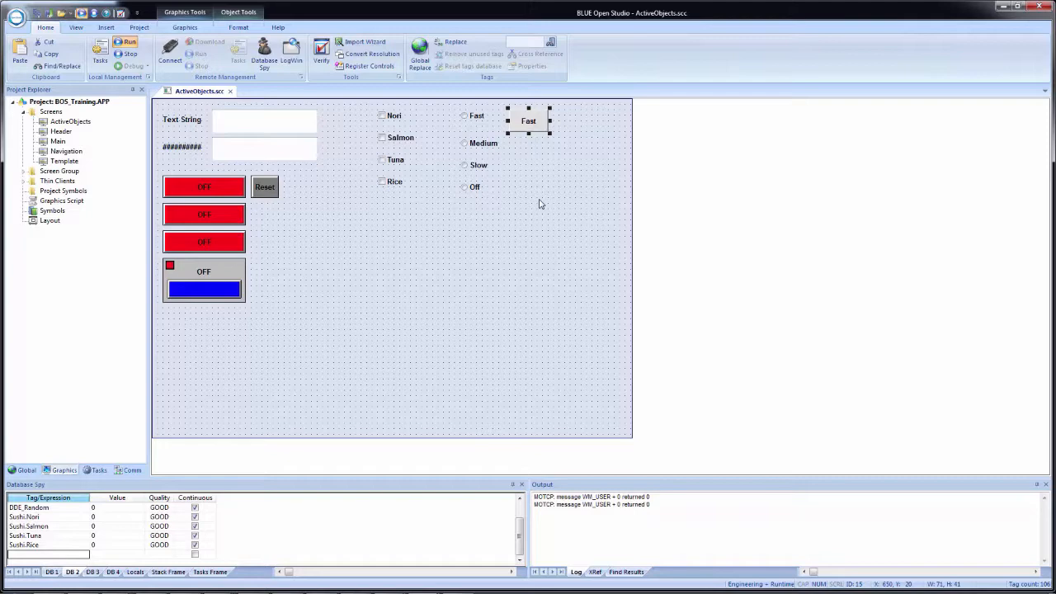
# Save all documents and test the Fast, Medium, Slow and Off radio buttons on the running screen.
pyautogui.click(493, 252)
pyautogui.click(39, 13)
pyautogui.hotkey('alt', 'Tab')
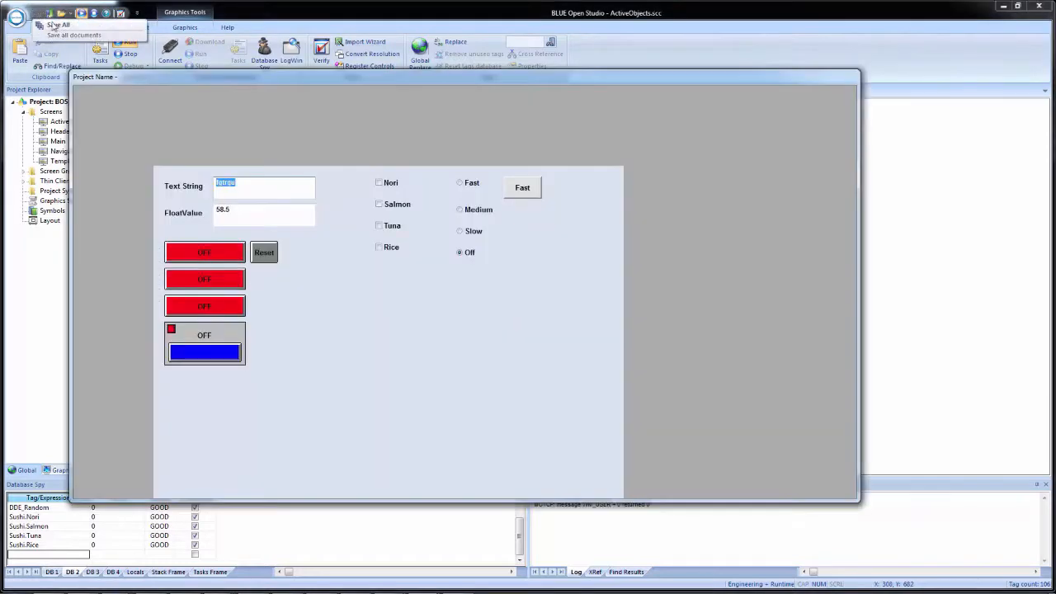
pyautogui.click(471, 183)
pyautogui.click(476, 211)
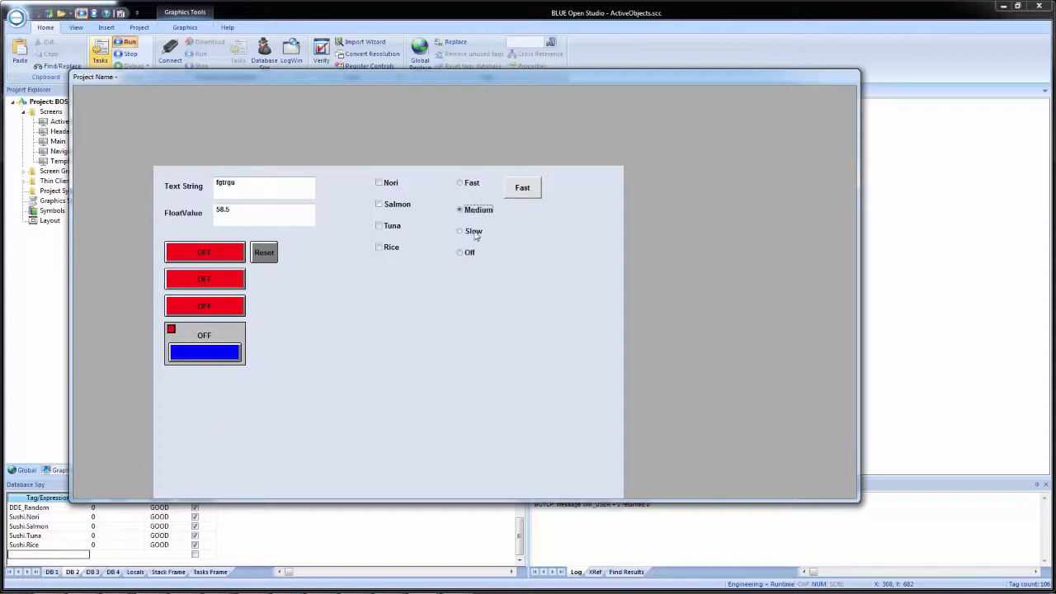
pyautogui.click(475, 236)
pyautogui.click(469, 255)
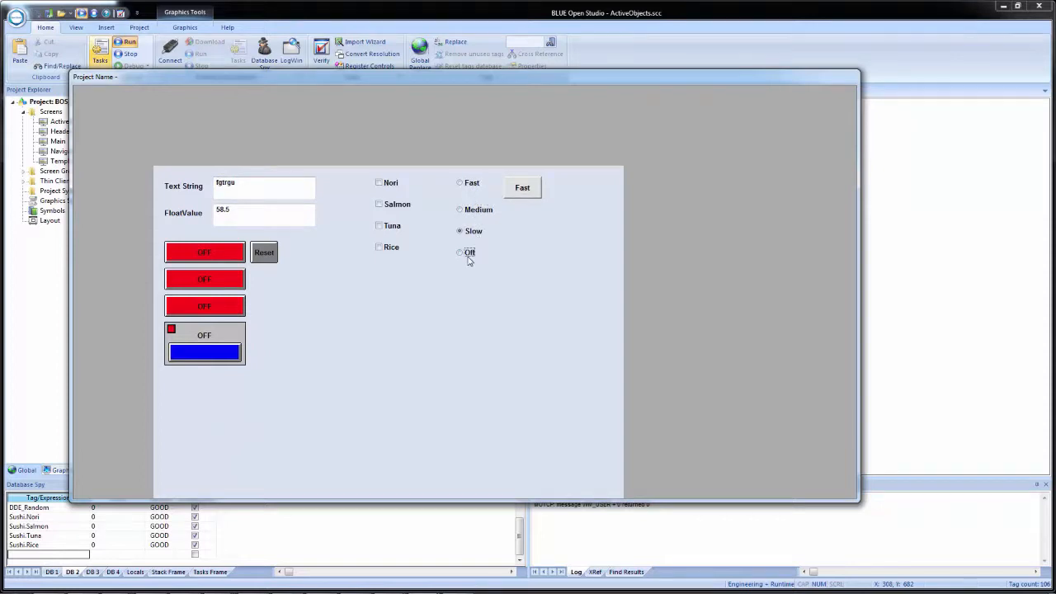
# Switch repeatedly among the Fast, Medium, Slow, Off and push-like Fast radio buttons on the running screen, then return to the screen editor.
pyautogui.click(471, 185)
pyautogui.click(477, 213)
pyautogui.click(476, 234)
pyautogui.click(472, 257)
pyautogui.click(477, 213)
pyautogui.click(479, 233)
pyautogui.click(468, 253)
pyautogui.click(475, 234)
pyautogui.click(475, 213)
pyautogui.click(473, 184)
pyautogui.click(526, 192)
pyautogui.click(474, 212)
pyautogui.click(471, 186)
pyautogui.click(882, 237)
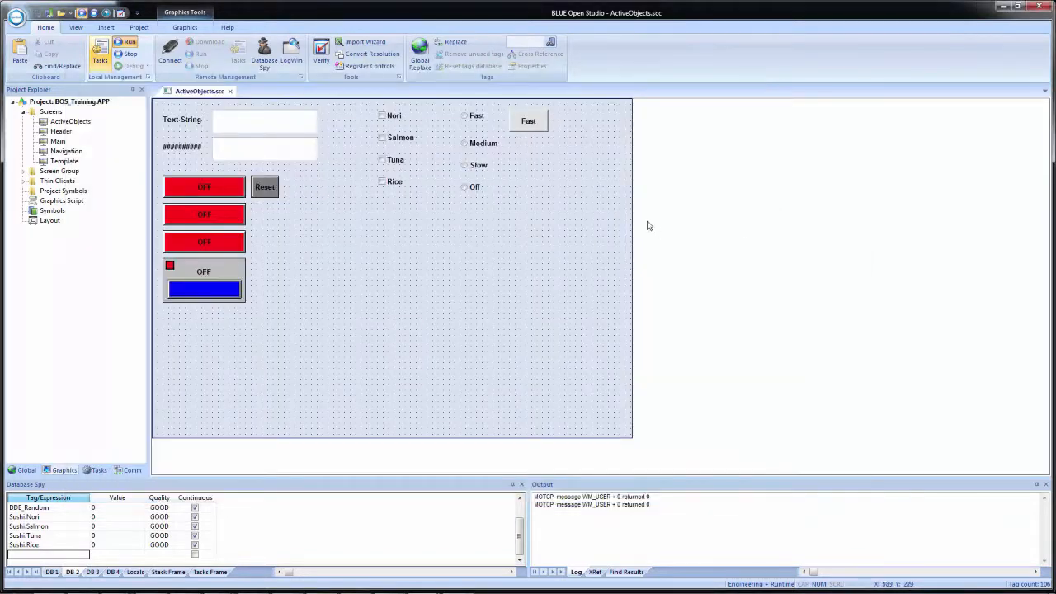
# Review the Tri-State setting in the advanced properties of the round Fast radio button.
pyautogui.doubleClick(467, 120)
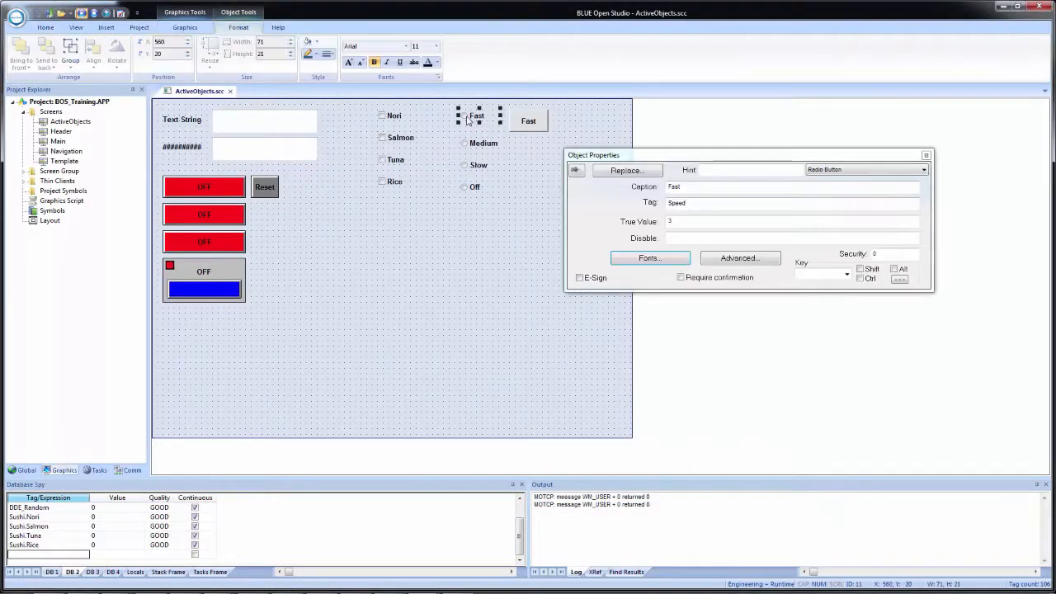
pyautogui.click(739, 259)
pyautogui.moveTo(732, 177); pyautogui.dragTo(682, 172)
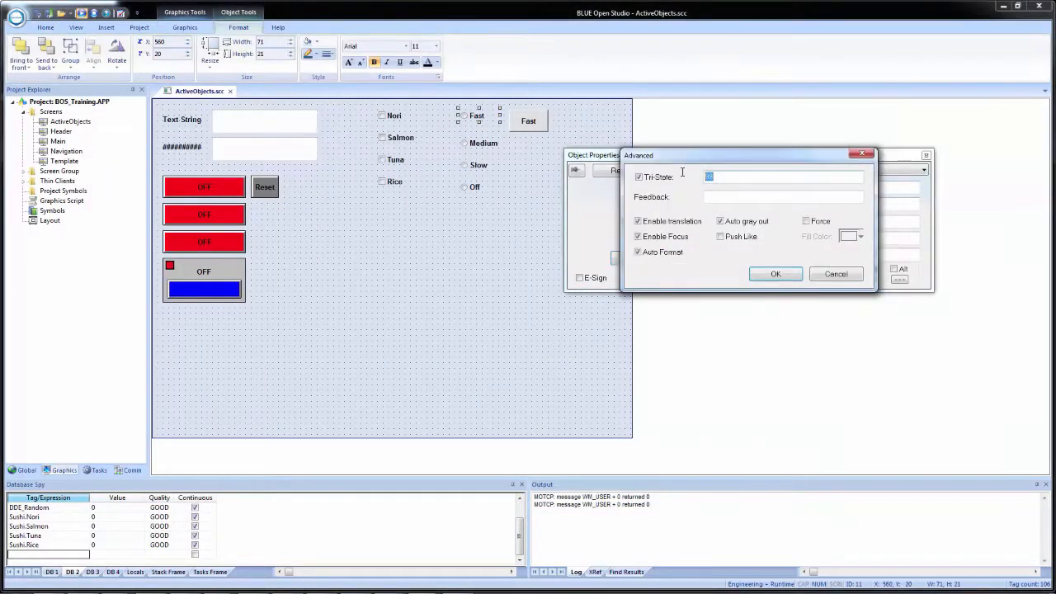
pyautogui.press('BackSpace')
pyautogui.click(753, 276)
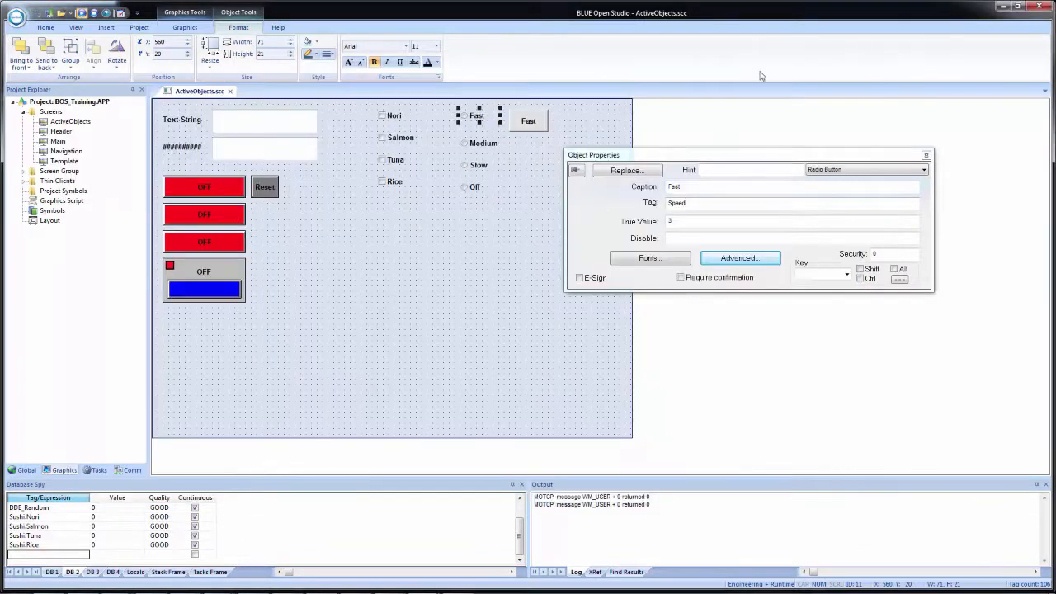
pyautogui.click(292, 209)
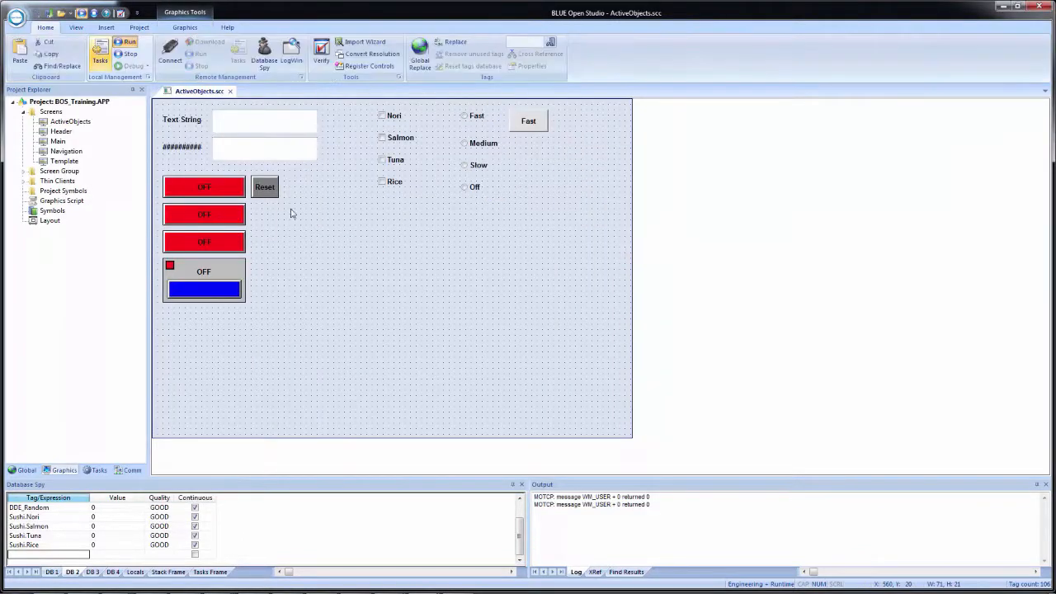
# Draw a combo box about 193 wide and 24 high below the radio buttons.
pyautogui.click(186, 27)
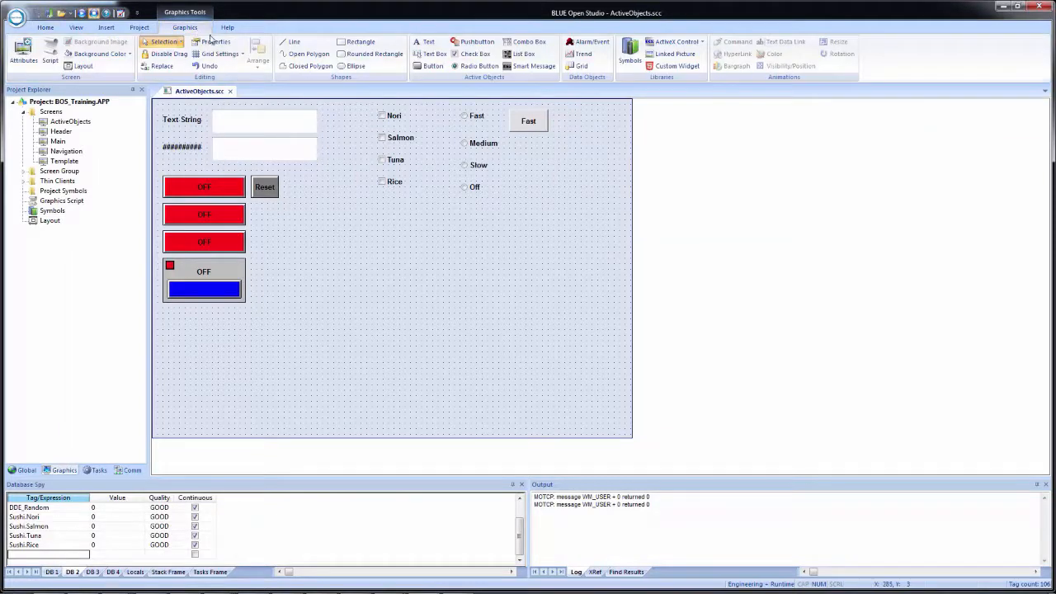
pyautogui.click(528, 41)
pyautogui.moveTo(490, 221); pyautogui.dragTo(598, 239)
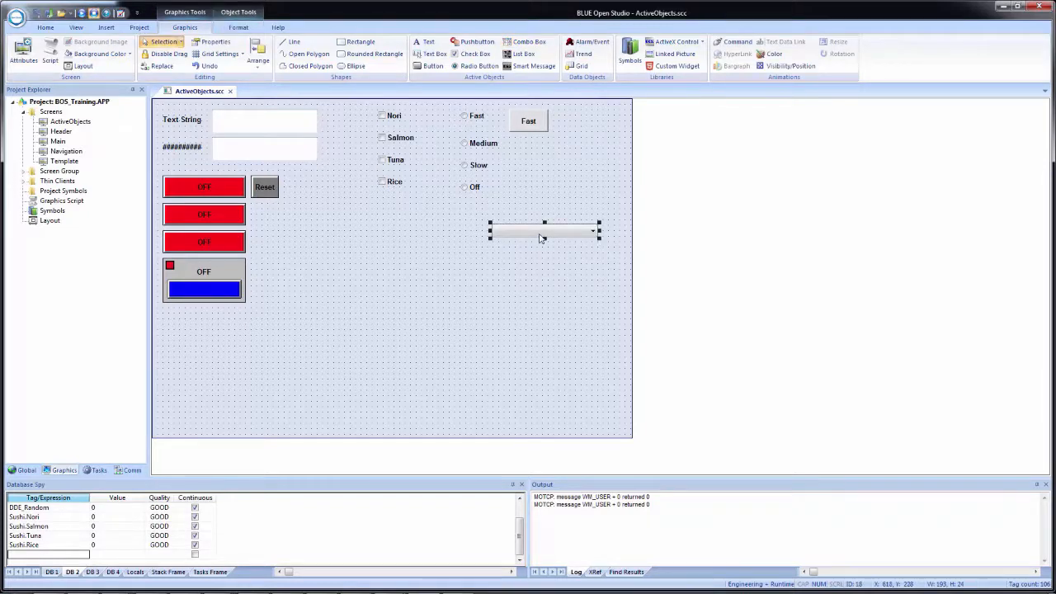
# Set the combo box's label to SpeedLabel, creating it as a new String tag.
pyautogui.doubleClick(541, 235)
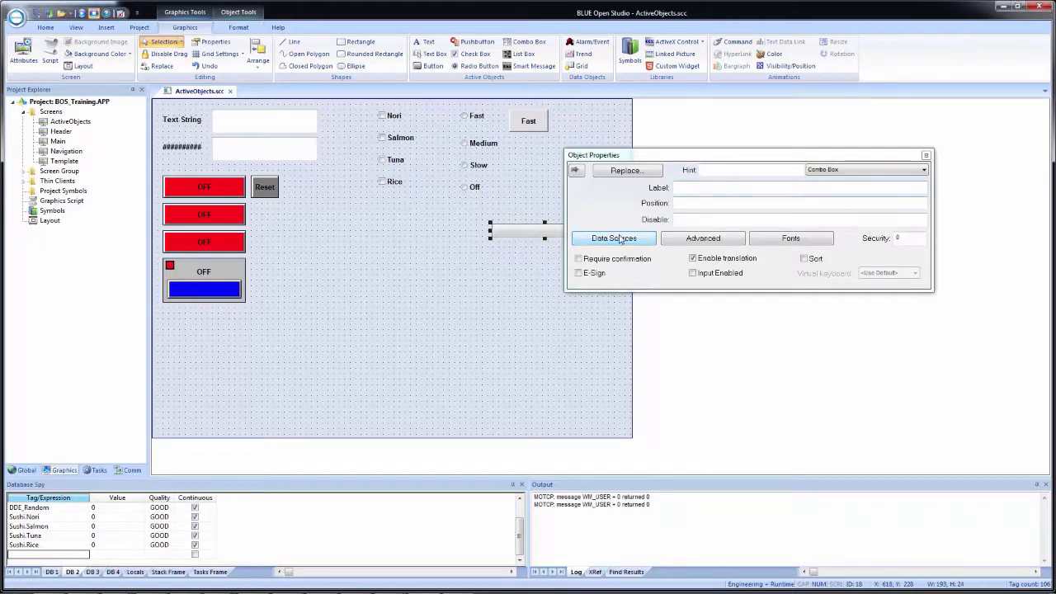
pyautogui.click(698, 187)
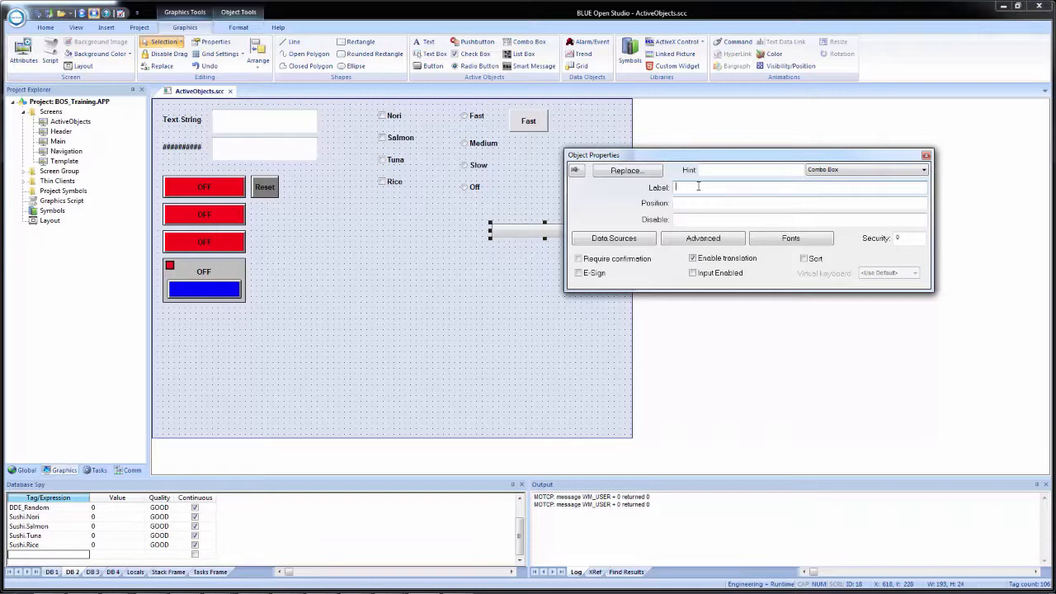
pyautogui.write('SpeedLabel')
pyautogui.press('Return')
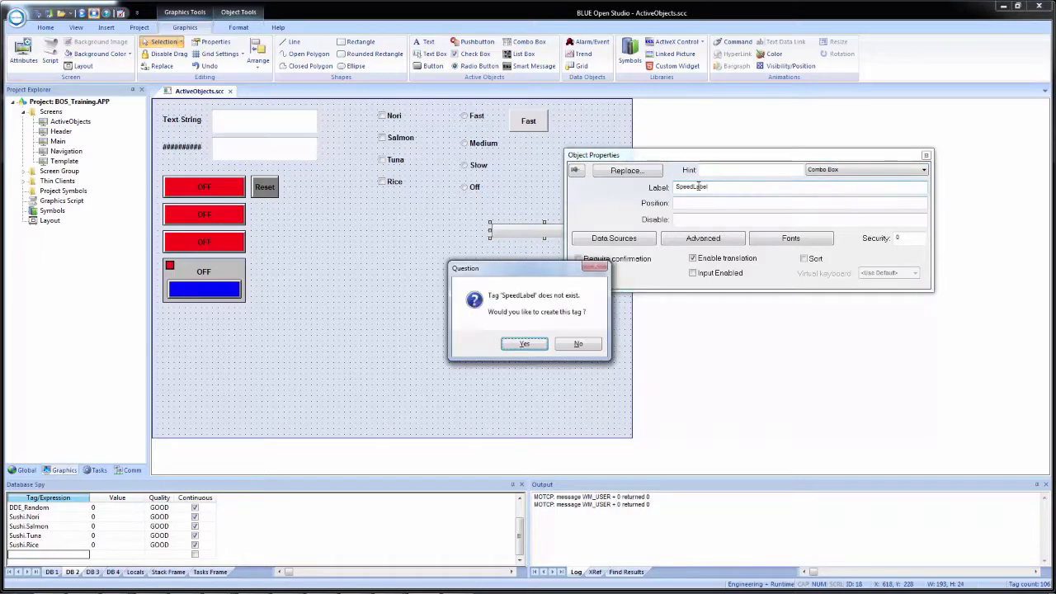
pyautogui.click(530, 347)
pyautogui.click(751, 213)
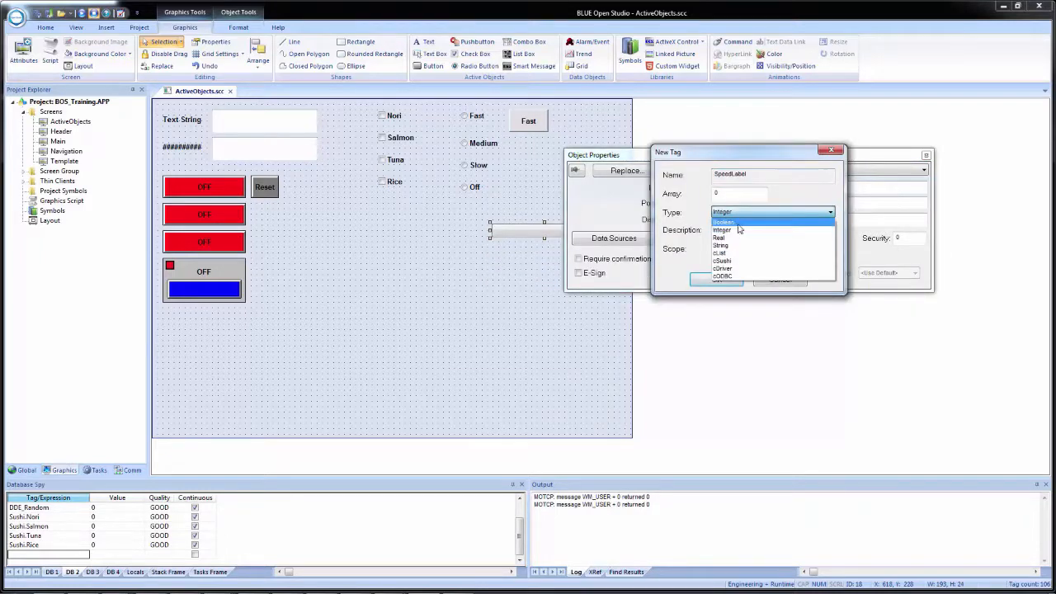
pyautogui.click(732, 246)
pyautogui.click(739, 249)
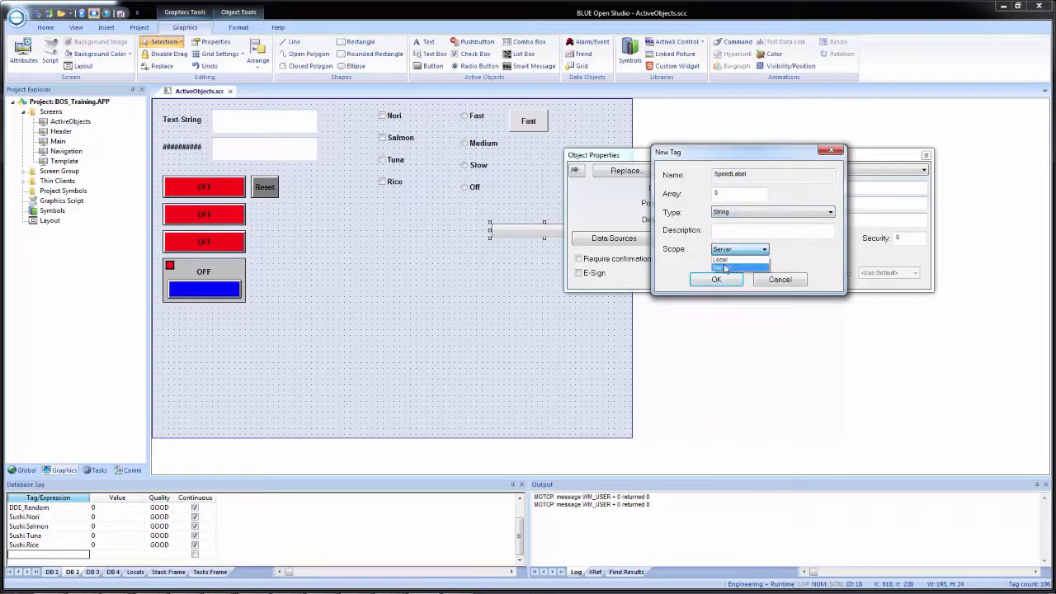
pyautogui.click(724, 263)
pyautogui.click(716, 279)
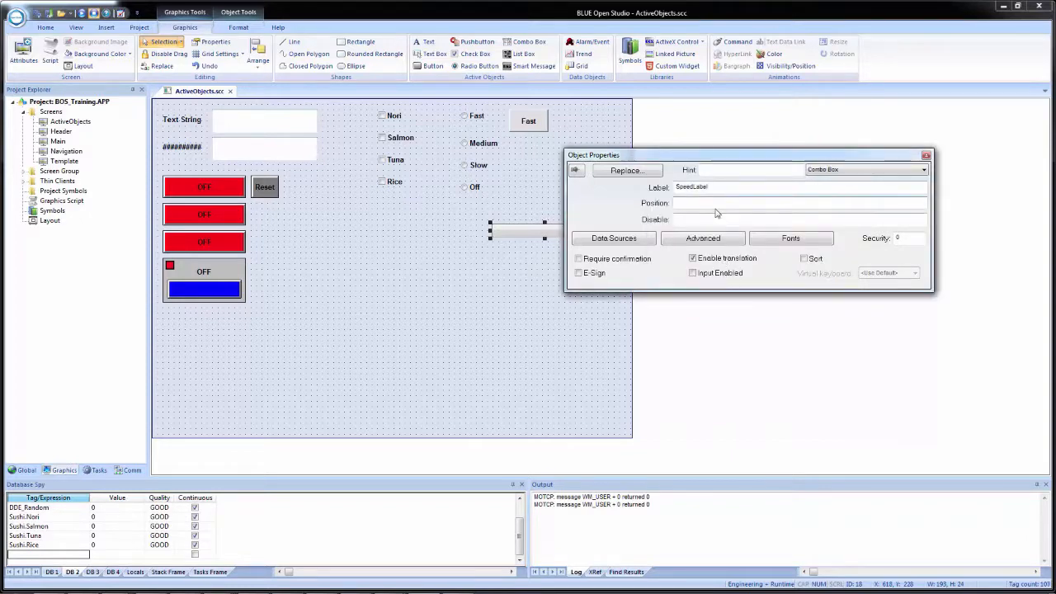
# Set the combo box's position tag to Speed.
pyautogui.click(714, 201)
pyautogui.write('Speed')
pyautogui.click(695, 218)
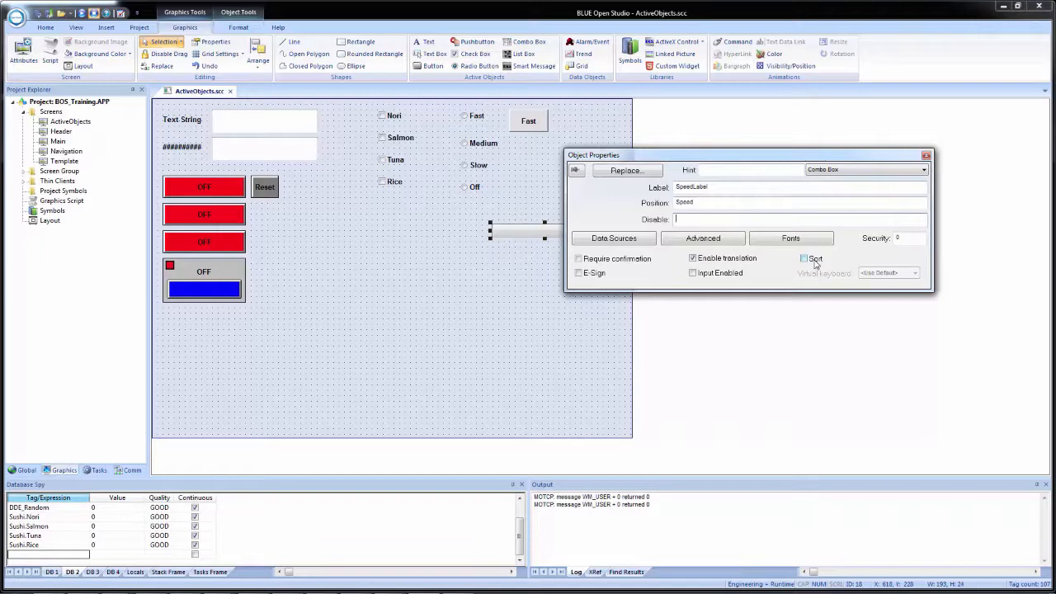
# Review the combo box's advanced settings for alignment and drop list size.
pyautogui.click(710, 243)
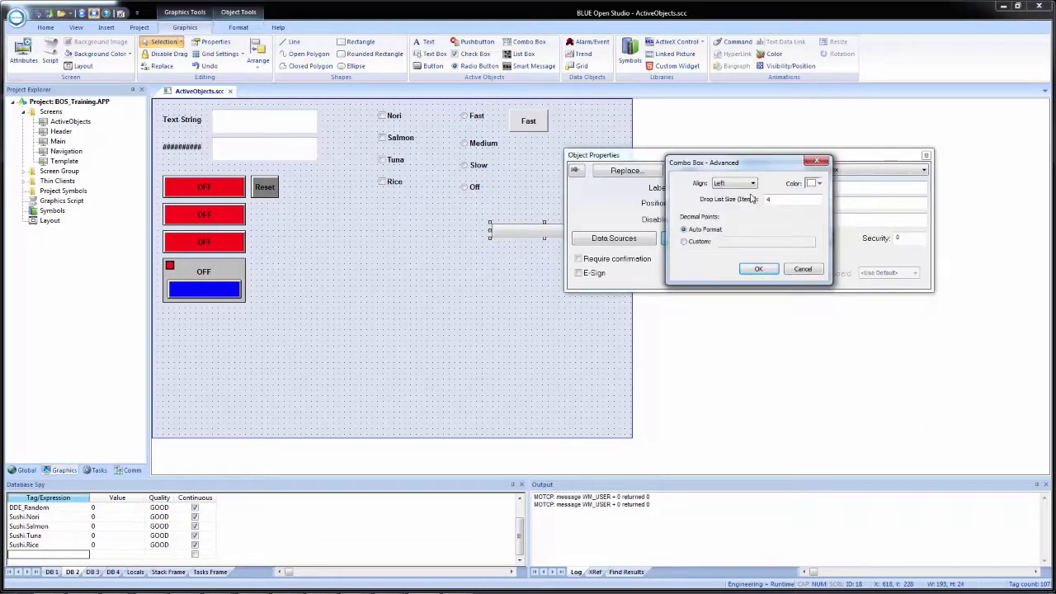
pyautogui.click(732, 183)
pyautogui.click(732, 190)
pyautogui.click(789, 200)
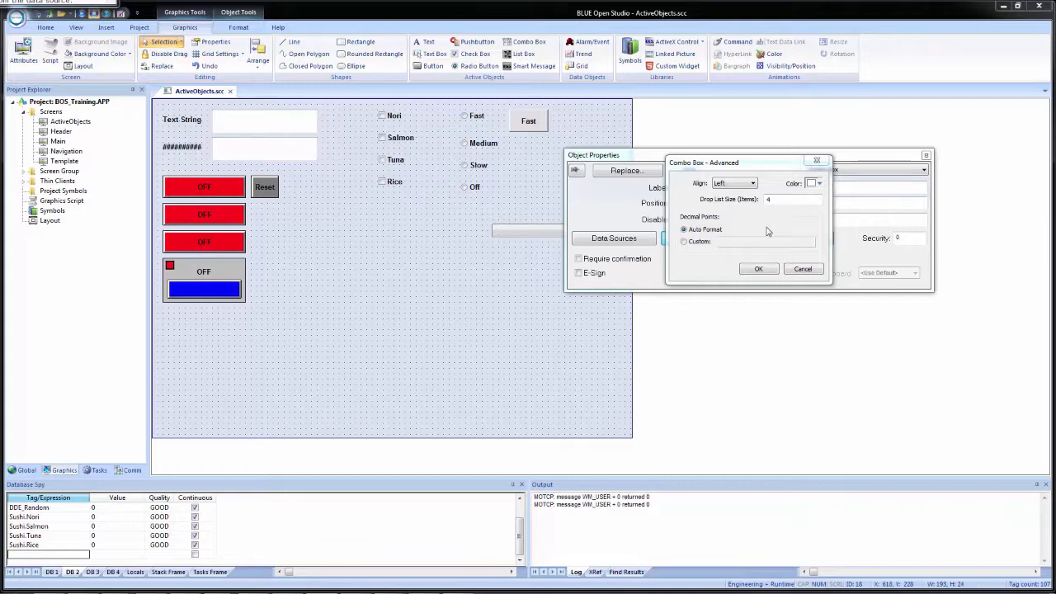
pyautogui.click(755, 269)
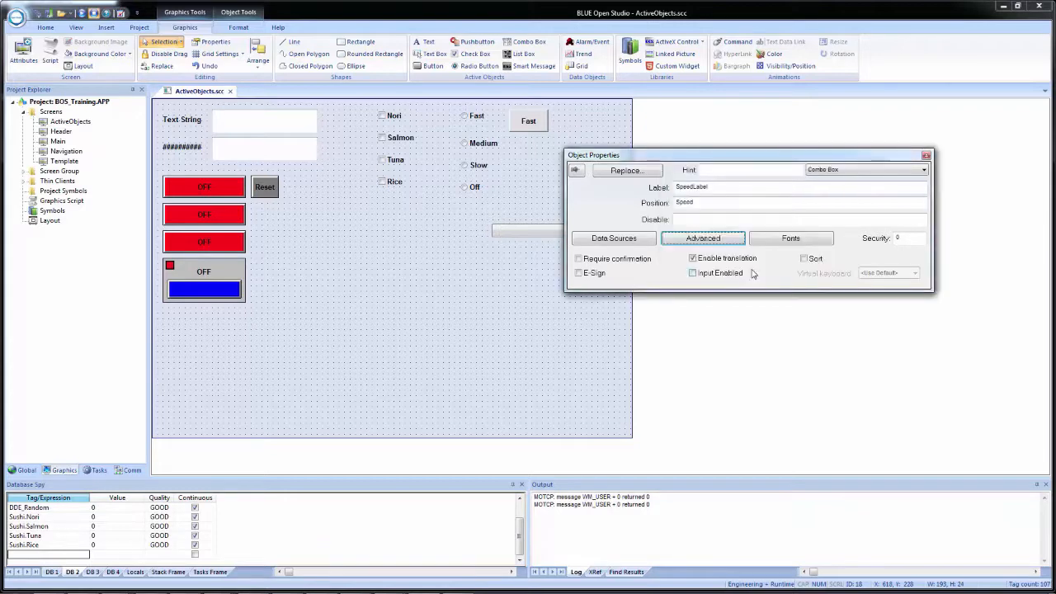
# Give the combo box a Static Labels data source listing OFF, Slow, Medium and Fast on separate lines.
pyautogui.click(625, 242)
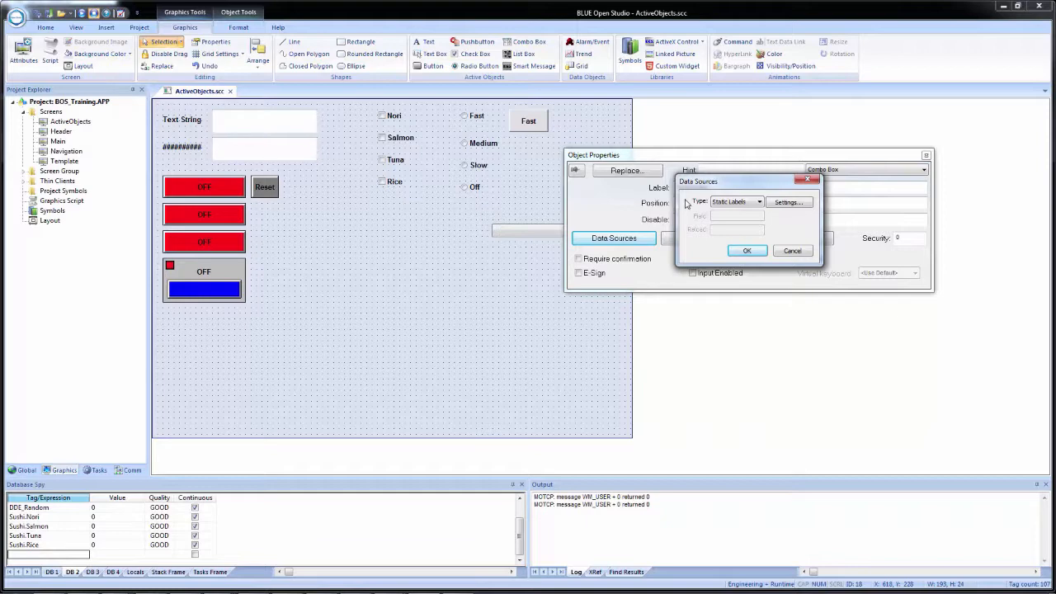
pyautogui.click(745, 206)
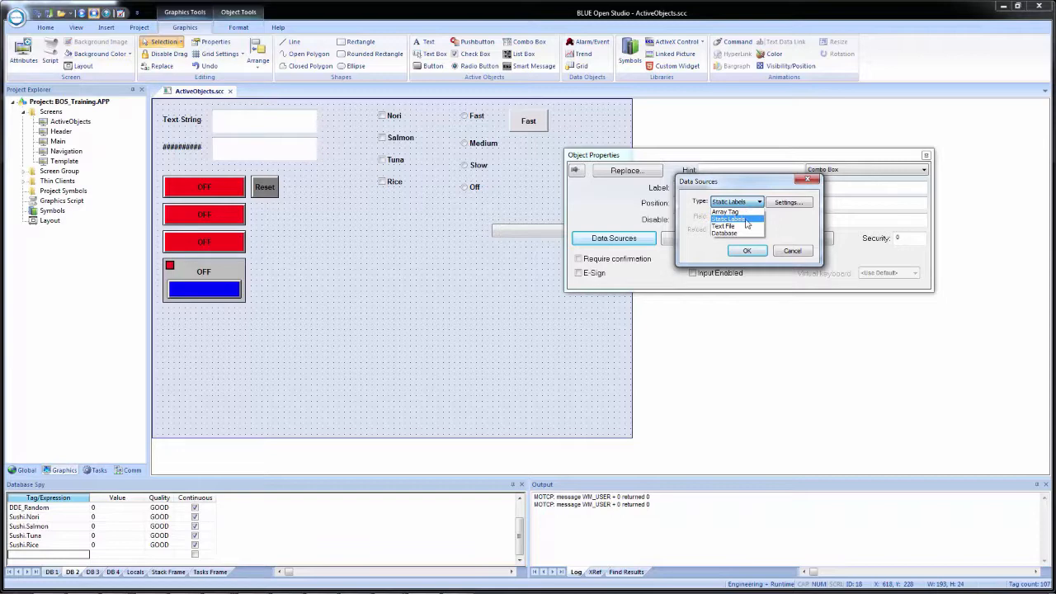
pyautogui.click(744, 219)
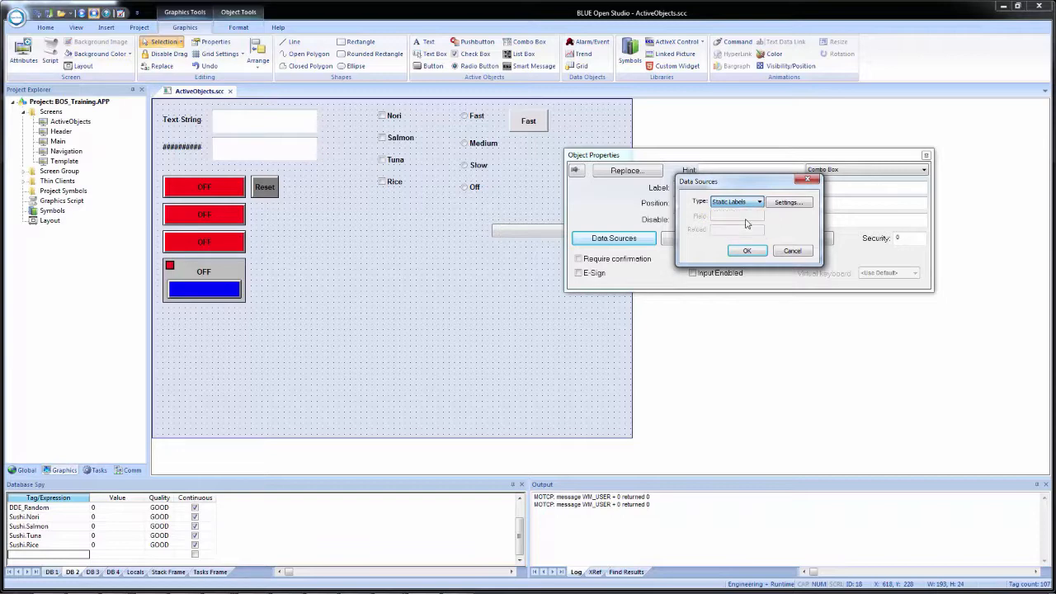
pyautogui.click(783, 203)
pyautogui.click(701, 203)
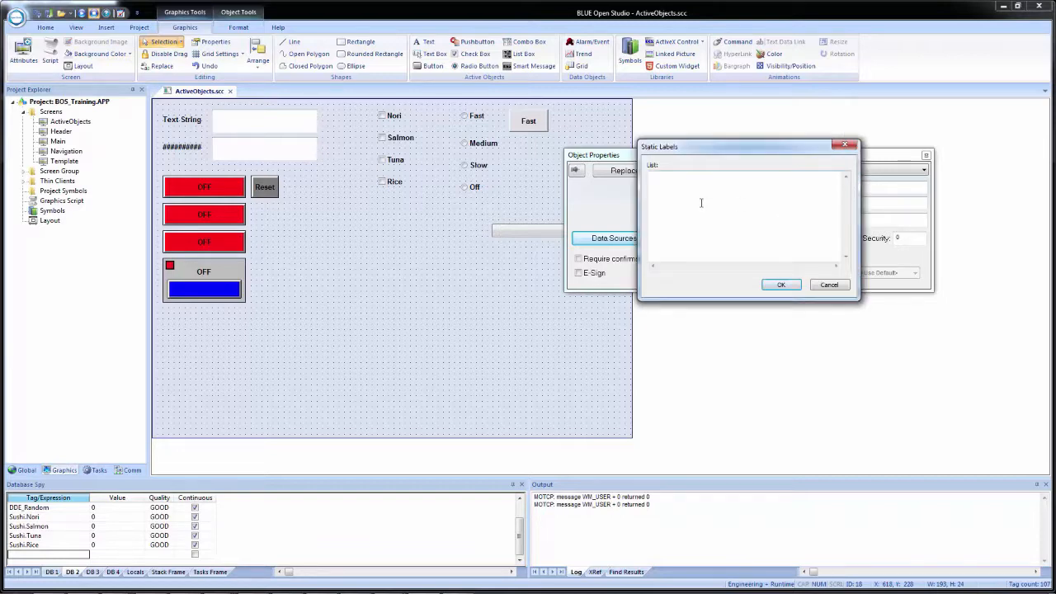
pyautogui.write('OFF')
pyautogui.press('Return')
pyautogui.write('Slow')
pyautogui.press('Return')
pyautogui.write('Medium')
pyautogui.press('Return')
pyautogui.write('Fast')
pyautogui.click(780, 285)
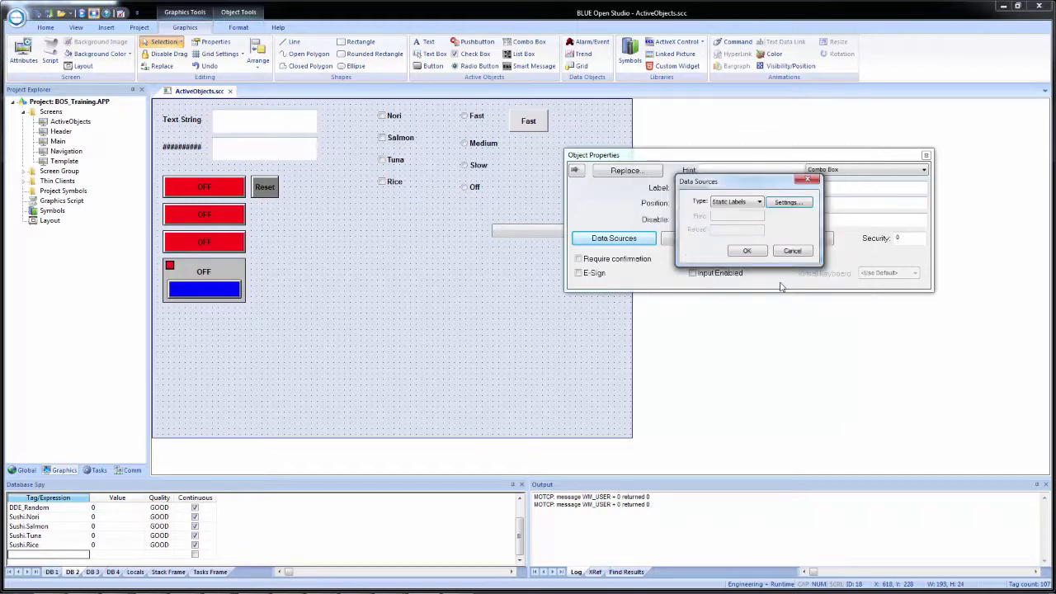
pyautogui.click(746, 253)
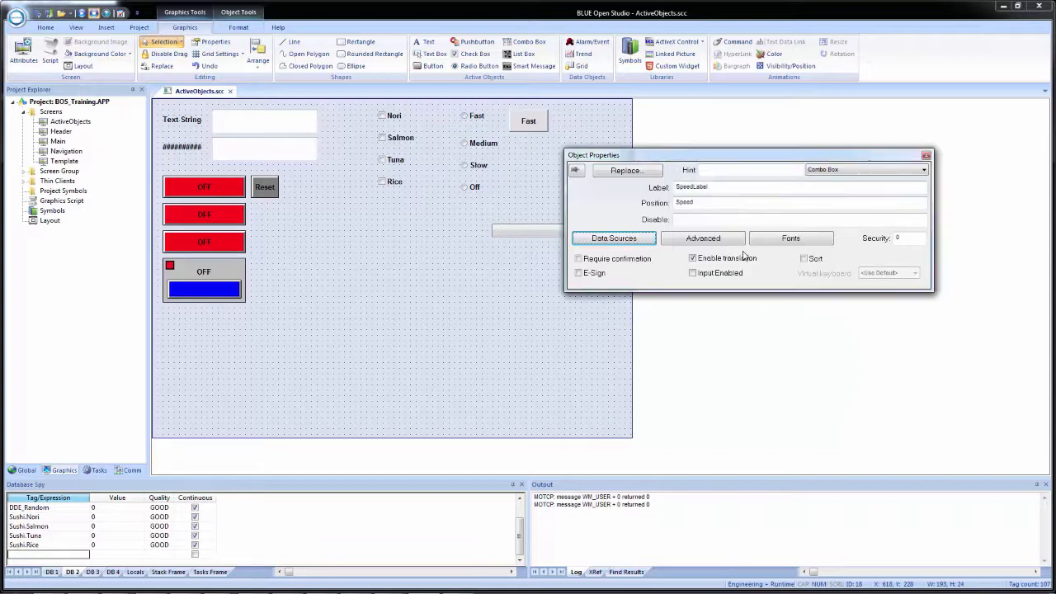
# Close the combo box properties and add the Speed tag to the Database Spy watch list.
pyautogui.click(479, 299)
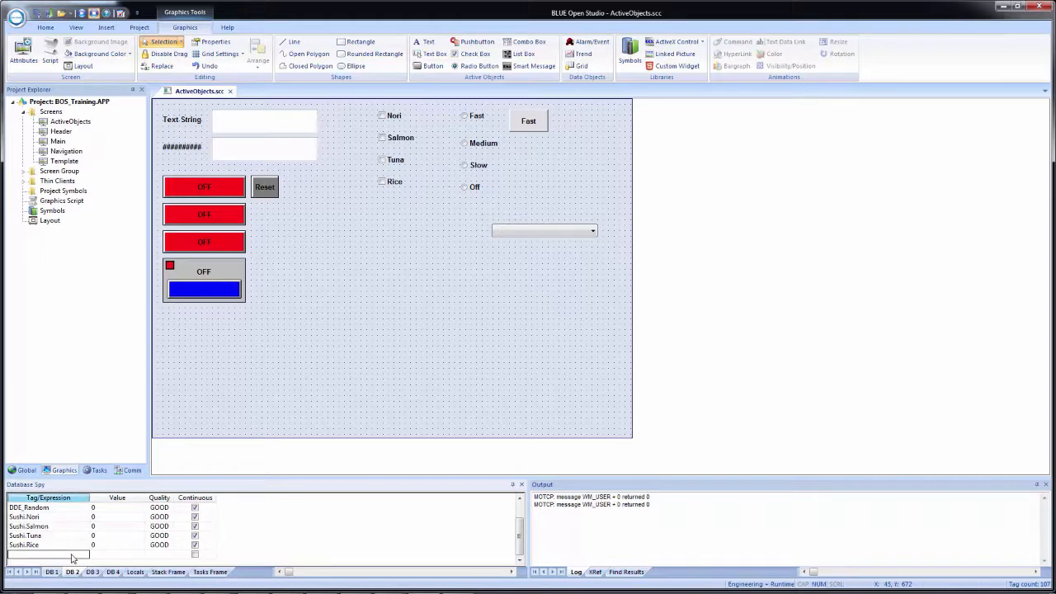
pyautogui.write('Speed')
pyautogui.click(105, 550)
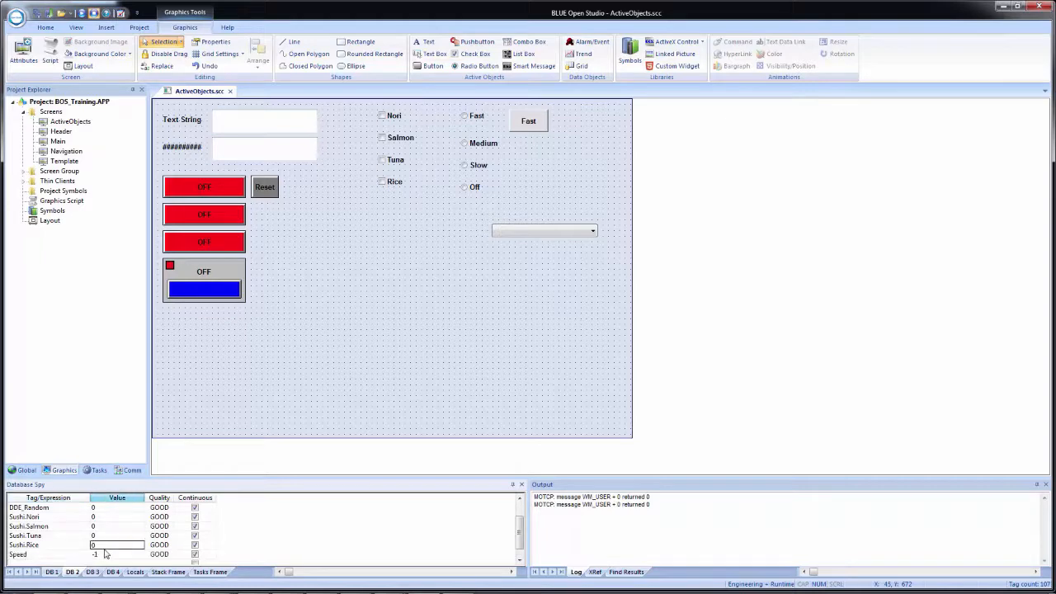
pyautogui.click(105, 555)
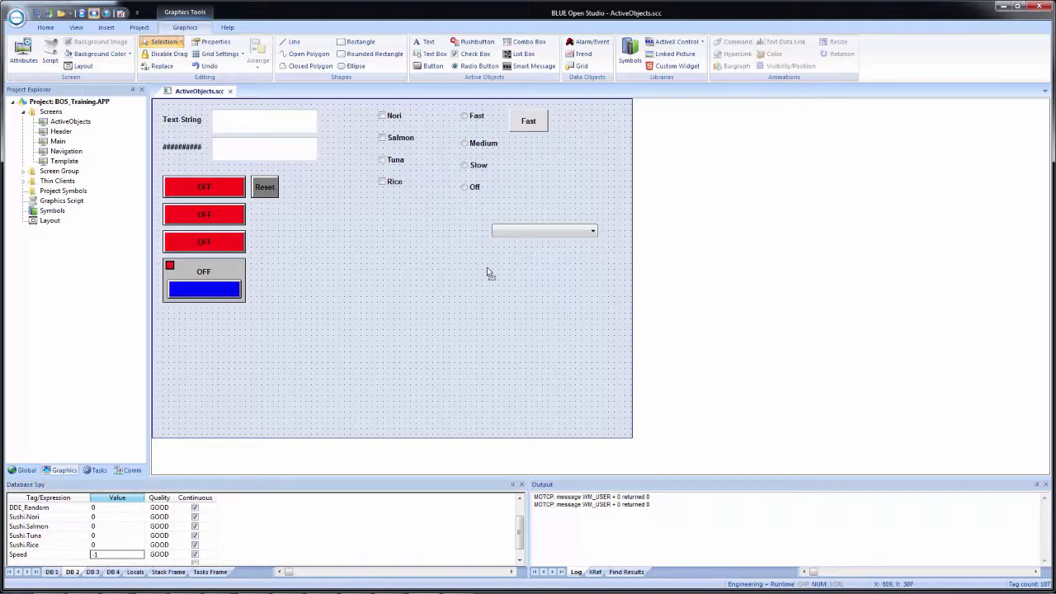
# Draw a rectangle about 191 wide and 31 high directly above the combo box.
pyautogui.click(361, 42)
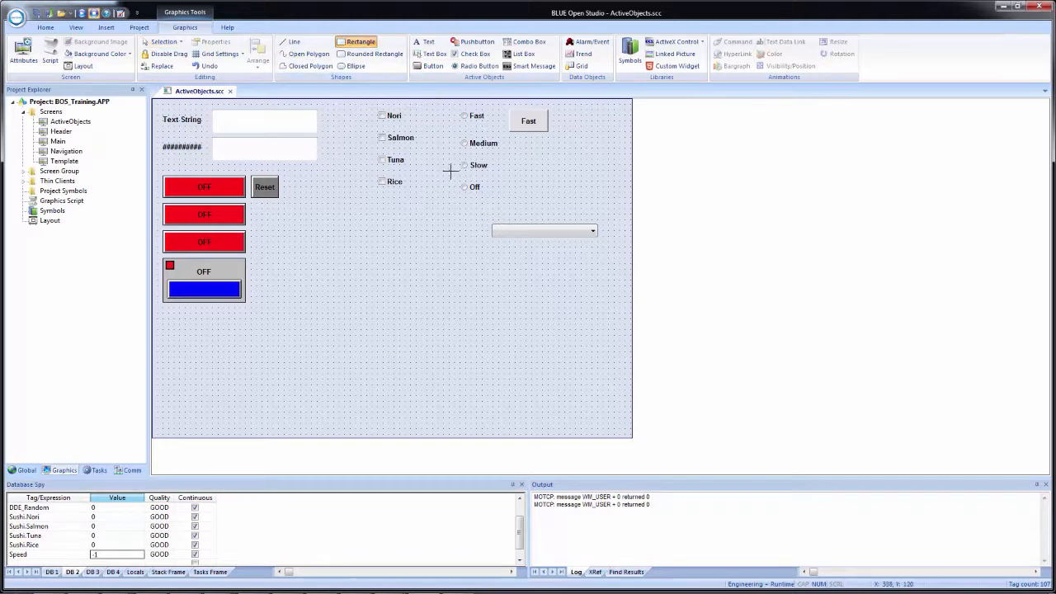
pyautogui.moveTo(492, 213)
pyautogui.mouseDown()
pyautogui.moveTo(561, 233)
pyautogui.moveTo(589, 206)
pyautogui.moveTo(566, 218)
pyautogui.moveTo(542, 206)
pyautogui.moveTo(599, 212)
pyautogui.mouseUp()
pyautogui.click(582, 214)
# Caption the rectangle {SpeedLabel} so it displays the tag's value.
pyautogui.doubleClick(568, 214)
pyautogui.click(601, 278)
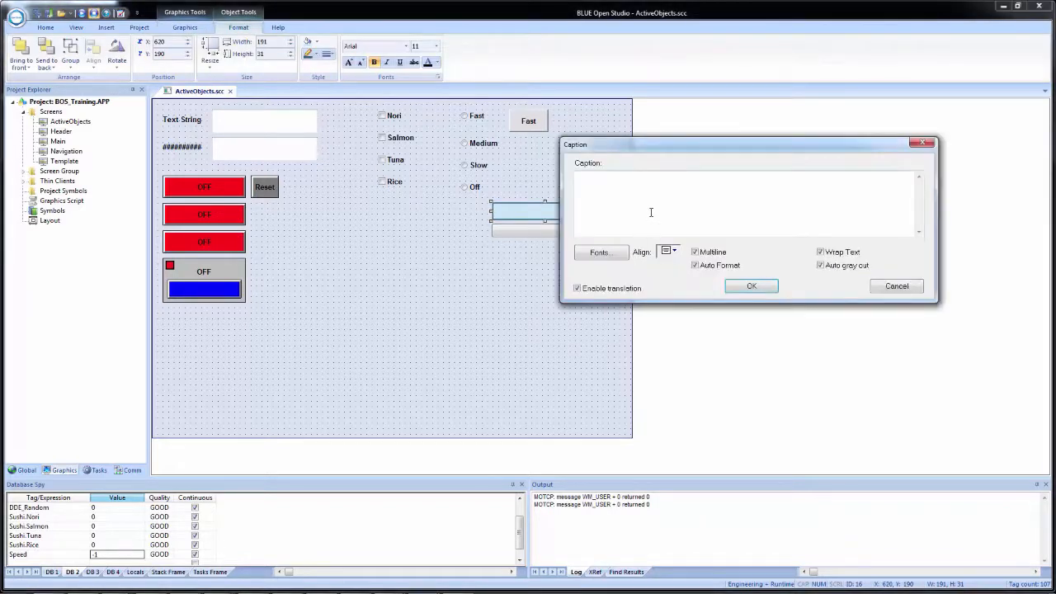
pyautogui.write('0')
pyautogui.write('Speed')
pyautogui.write('Label')
pyautogui.click(760, 288)
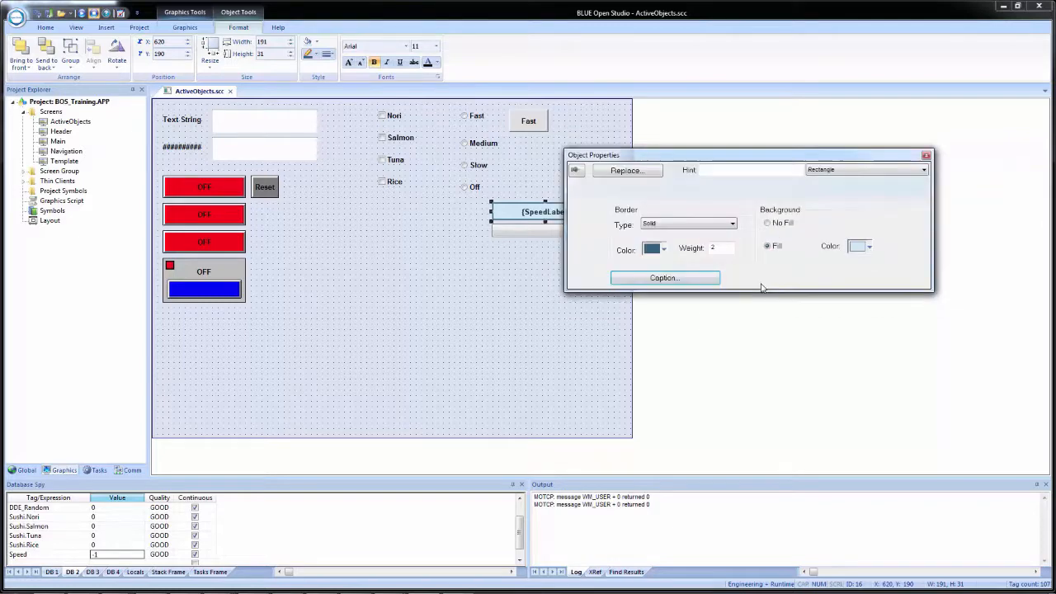
pyautogui.click(925, 156)
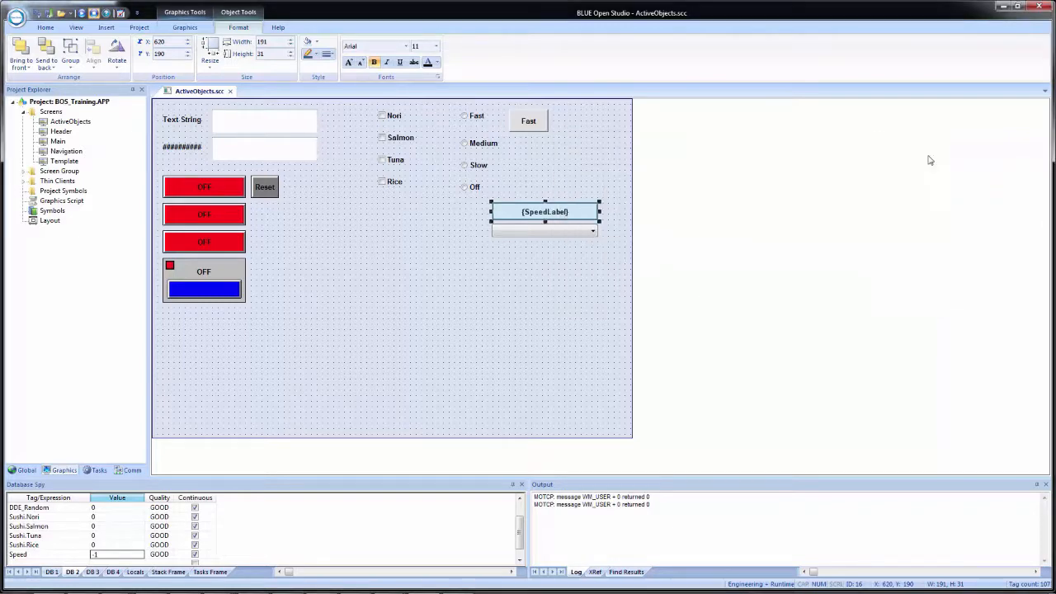
# Run the project locally and test the Speed combo box by choosing OFF, Slow and Medium in turn.
pyautogui.click(374, 297)
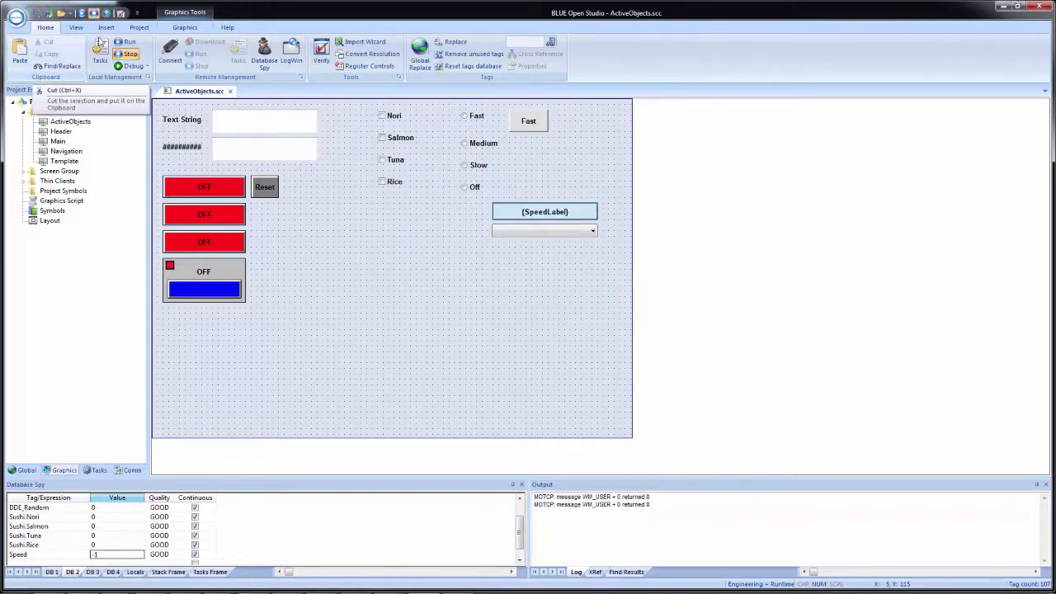
pyautogui.click(129, 42)
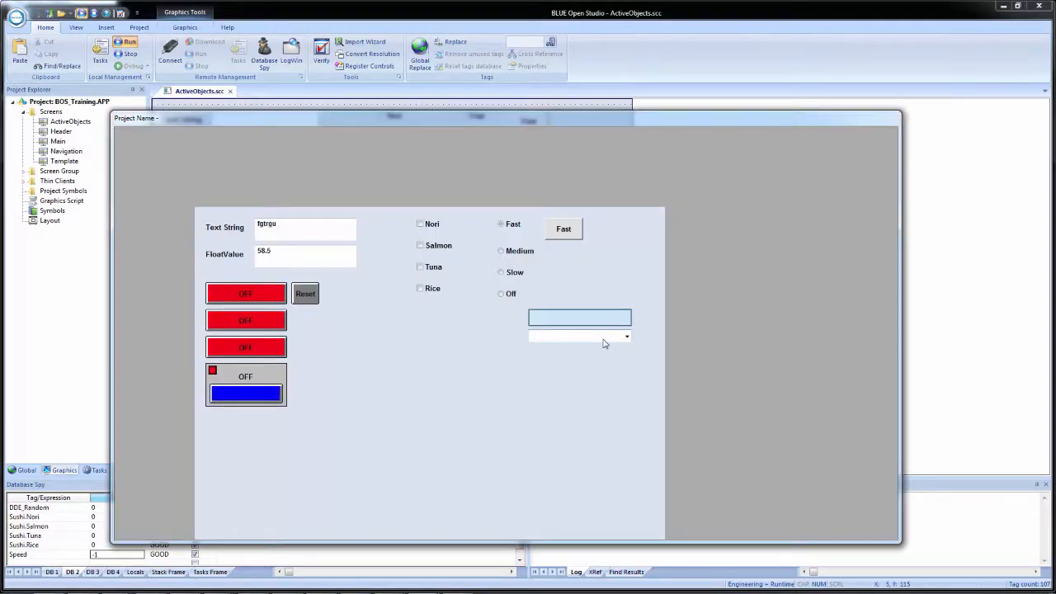
pyautogui.click(603, 339)
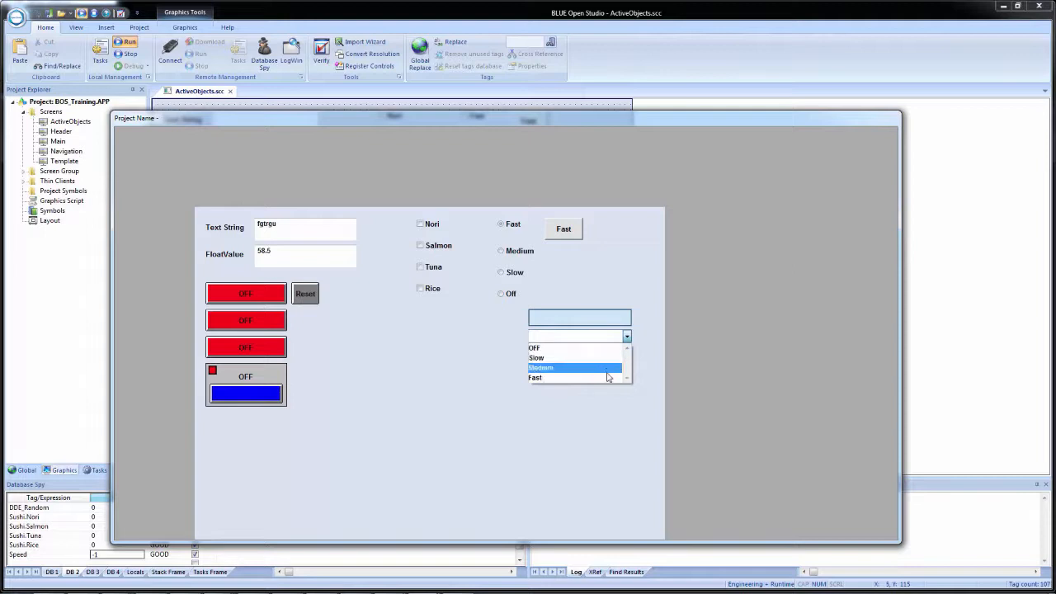
pyautogui.click(592, 350)
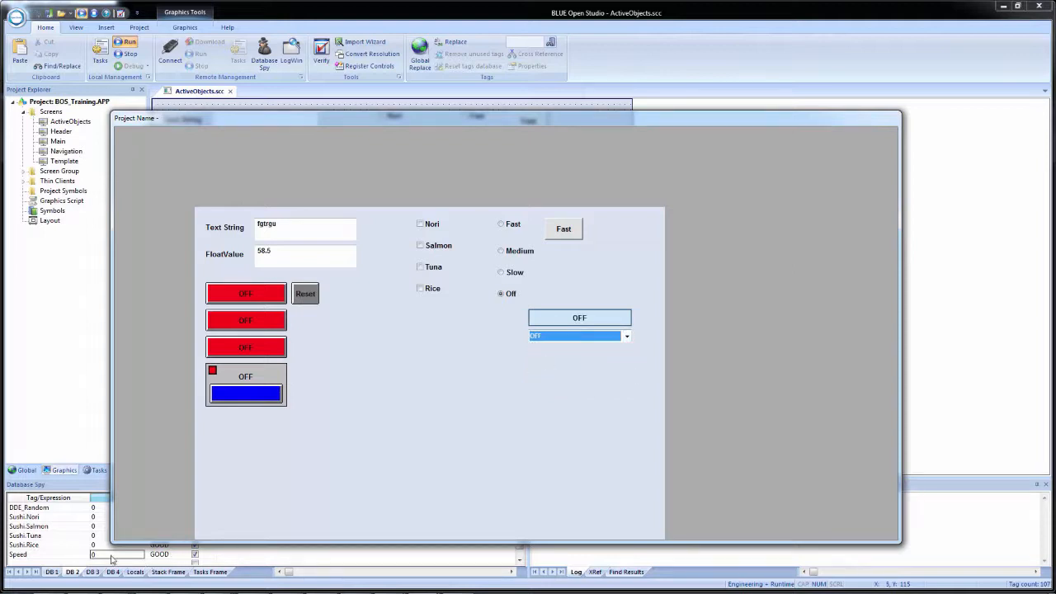
pyautogui.click(582, 339)
pyautogui.click(574, 358)
pyautogui.click(581, 338)
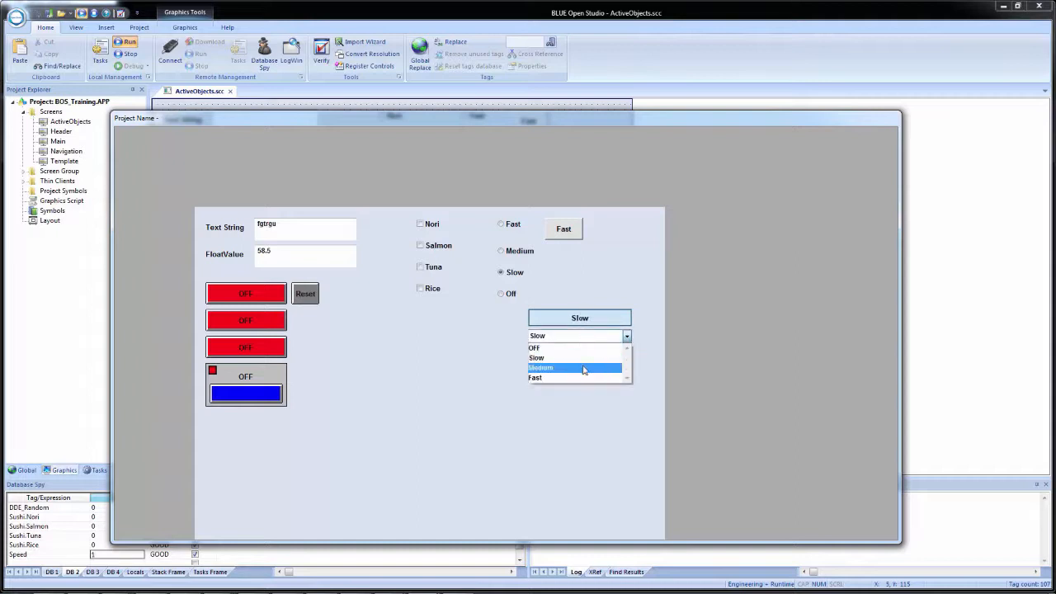
pyautogui.click(584, 368)
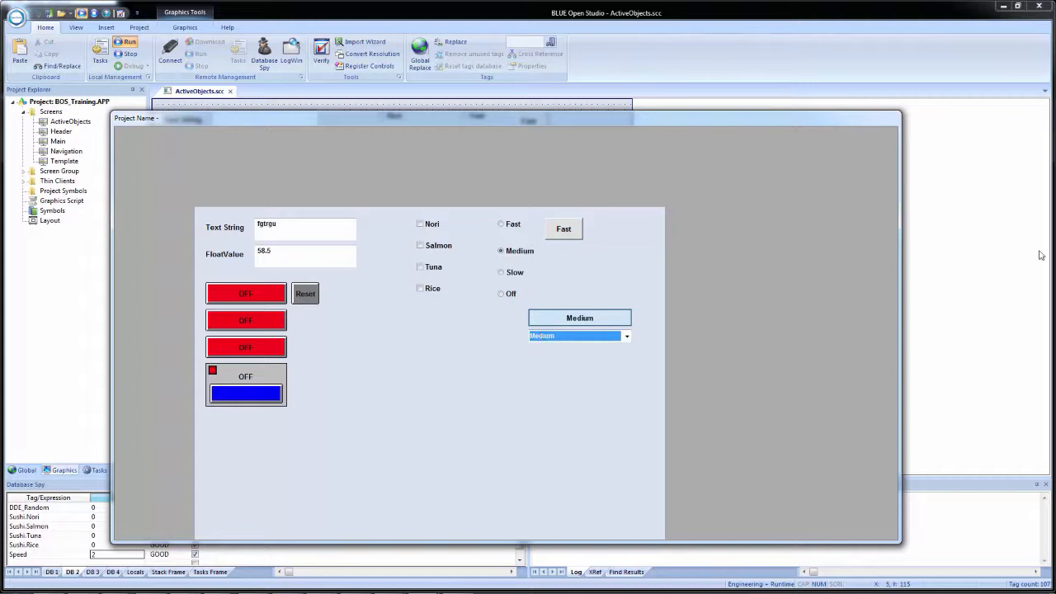
# Enable the Sort option for the Speed combo box in the screen editor and save the screen.
pyautogui.click(983, 269)
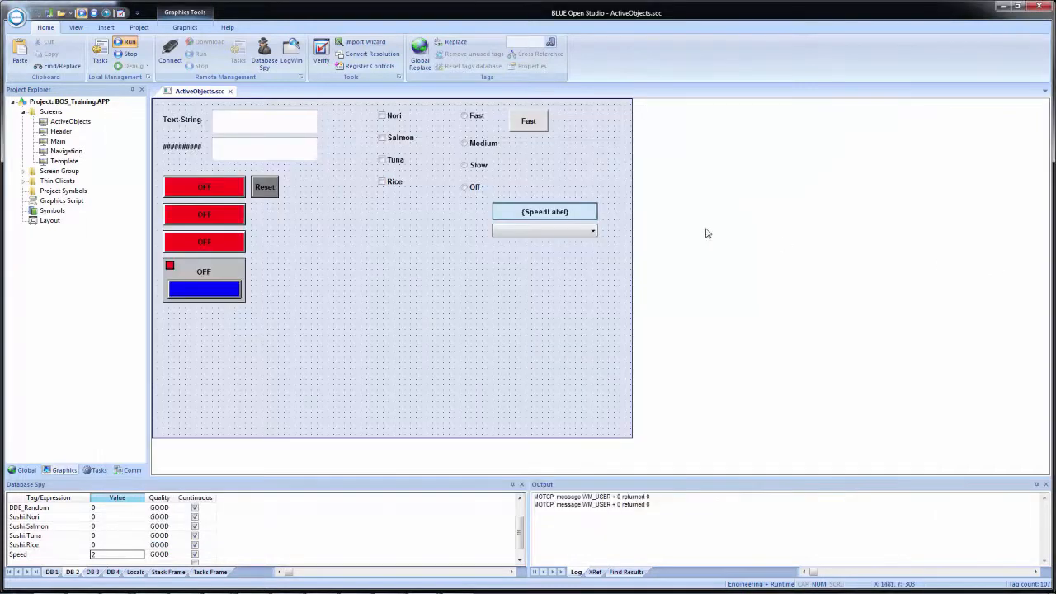
pyautogui.doubleClick(551, 235)
pyautogui.click(803, 259)
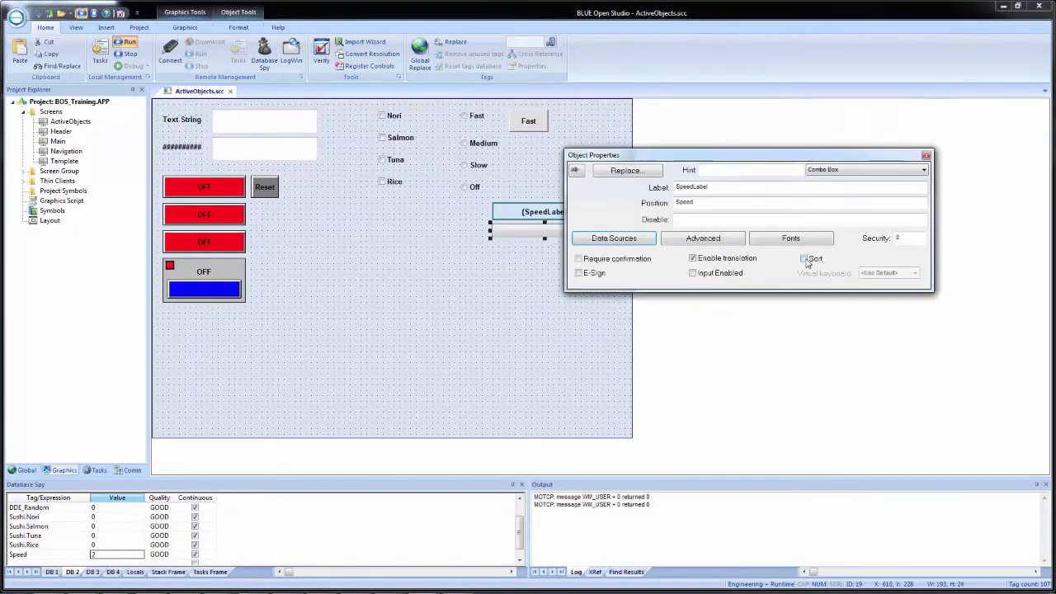
pyautogui.click(37, 15)
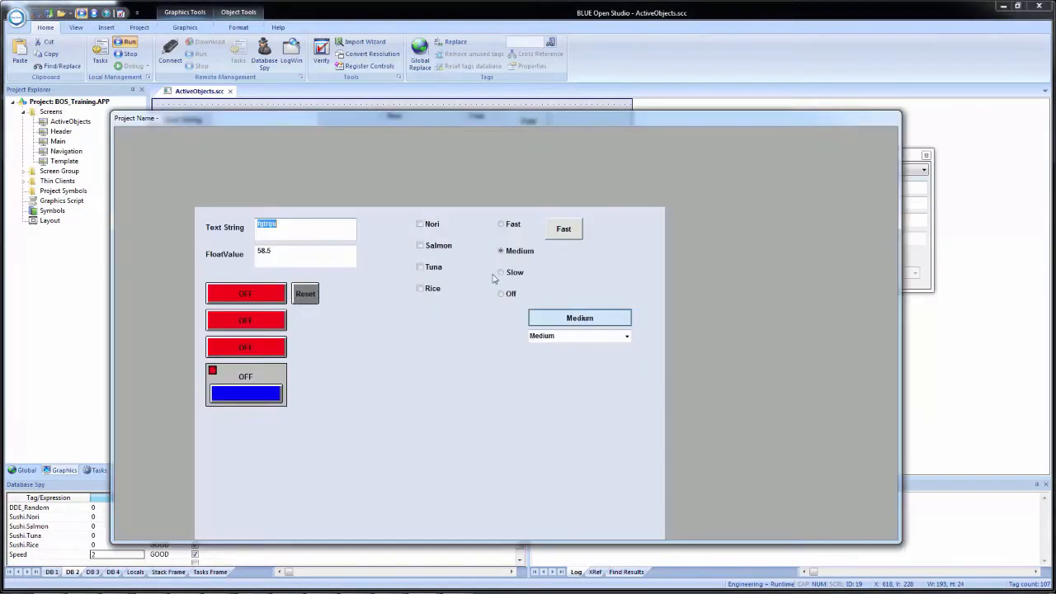
# Test the sorted combo box in the running project by choosing Fast, OFF and Slow, and reopen its list.
pyautogui.click(573, 338)
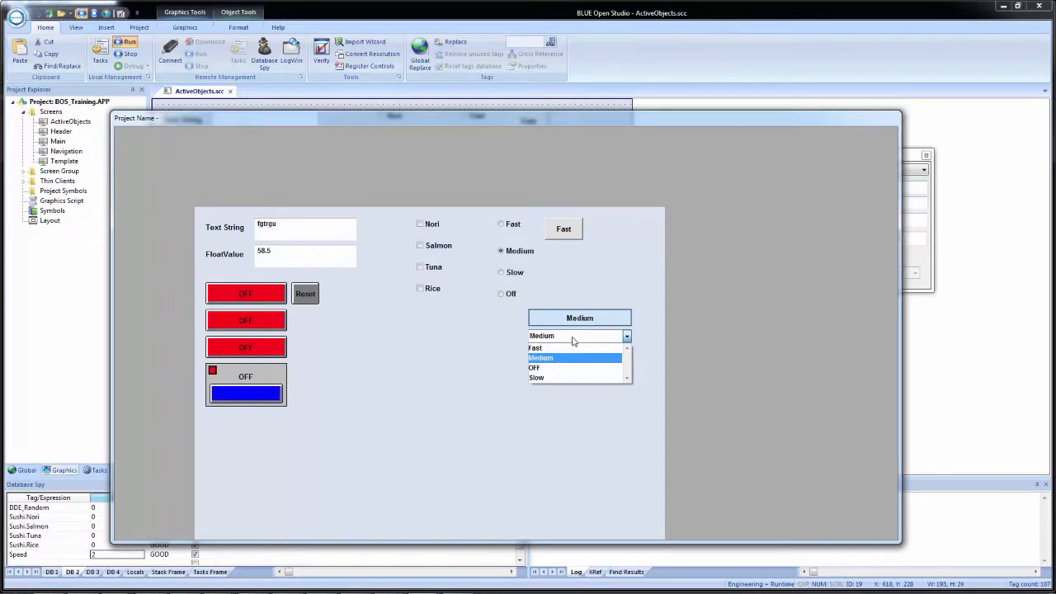
pyautogui.click(549, 348)
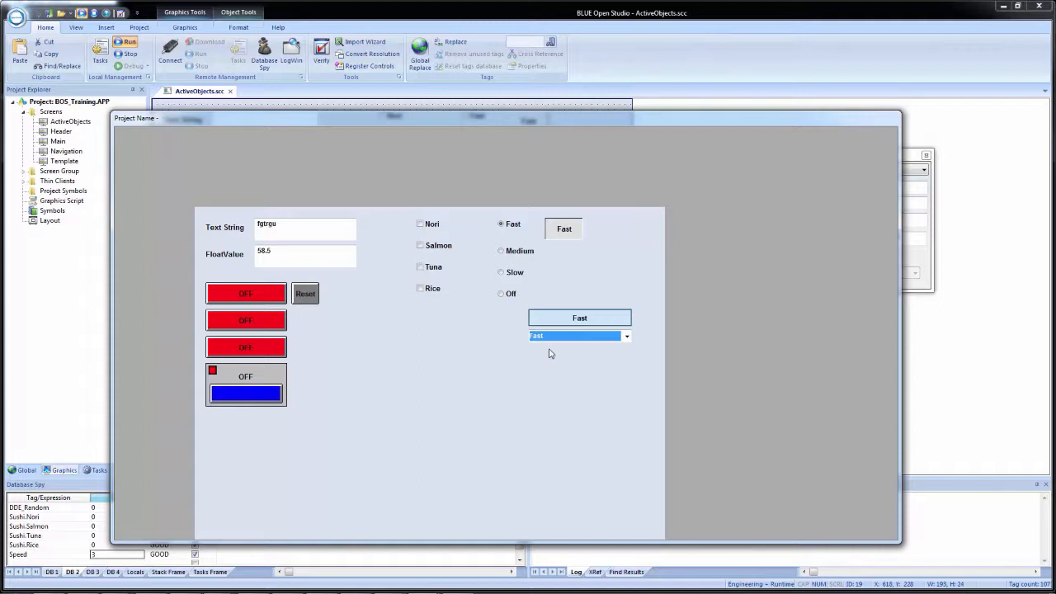
pyautogui.click(553, 337)
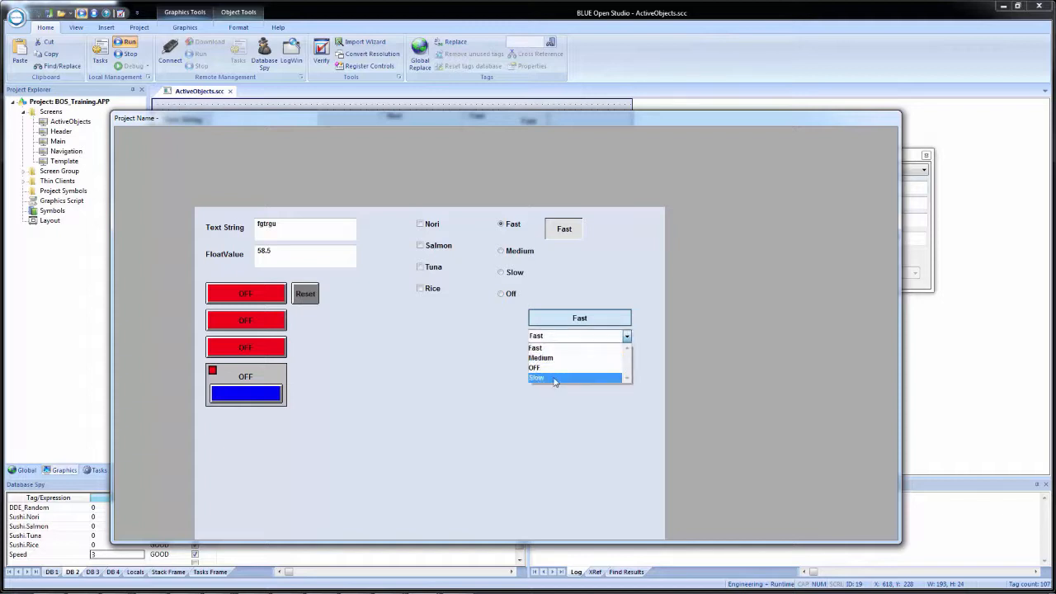
pyautogui.click(554, 372)
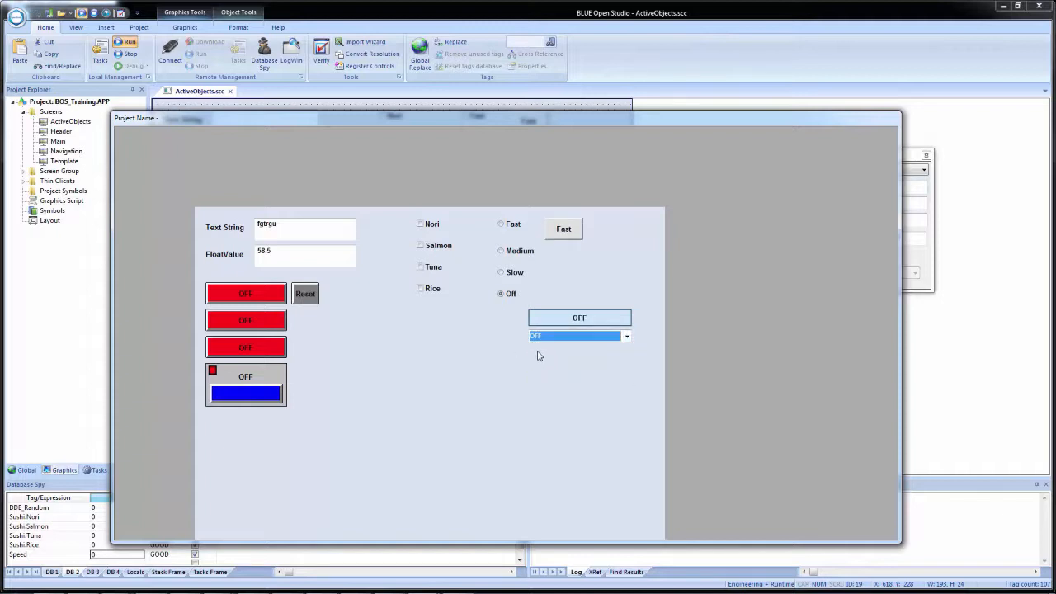
pyautogui.click(551, 336)
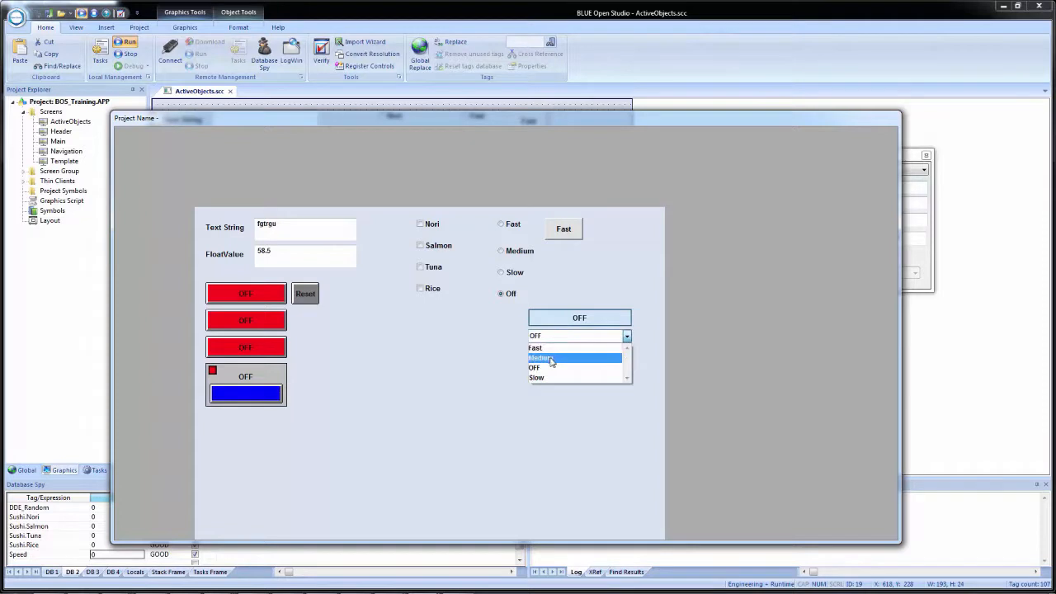
pyautogui.click(557, 377)
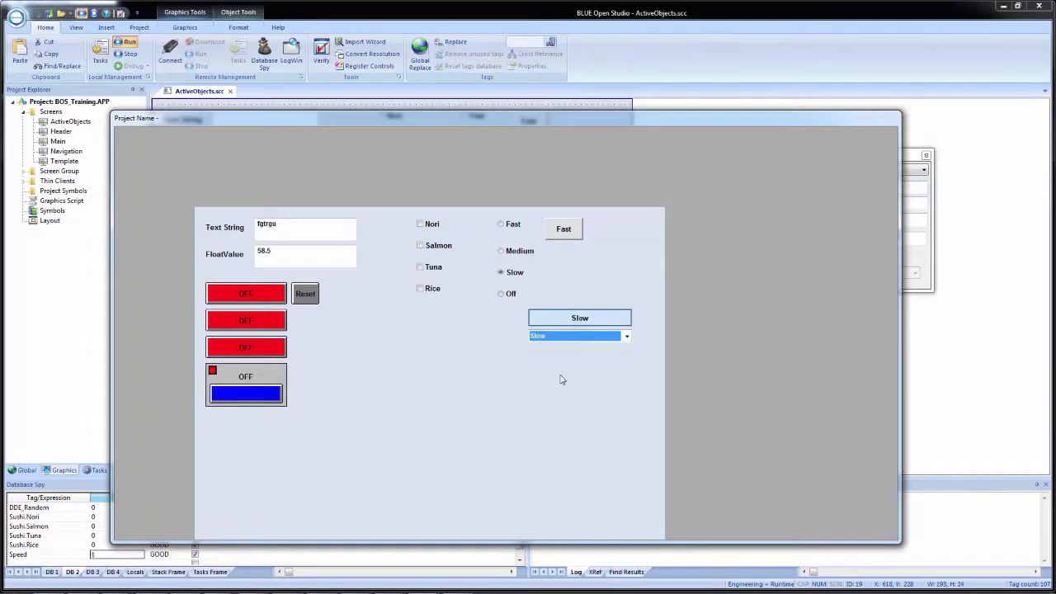
pyautogui.click(566, 337)
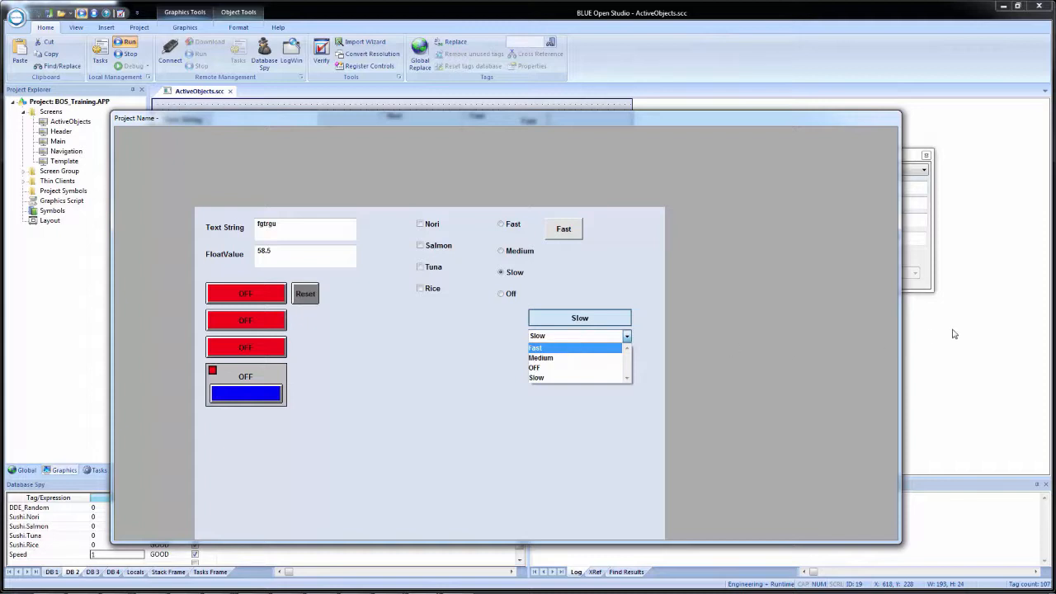
# Duplicate the combo box directly below the original and change the copy's data source type to Text File.
pyautogui.click(977, 339)
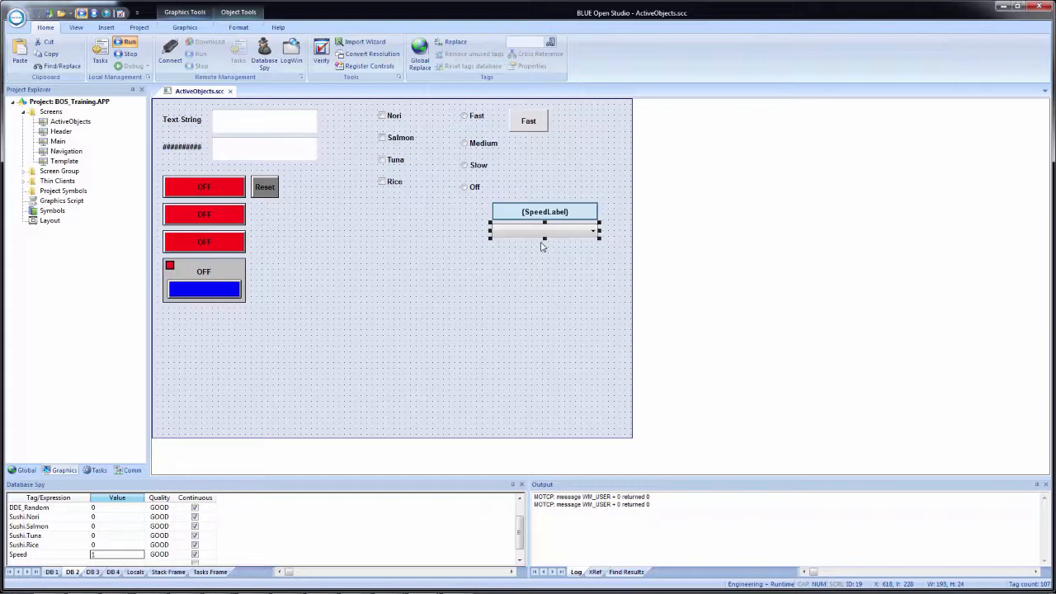
pyautogui.moveTo(543, 237); pyautogui.dragTo(541, 263)
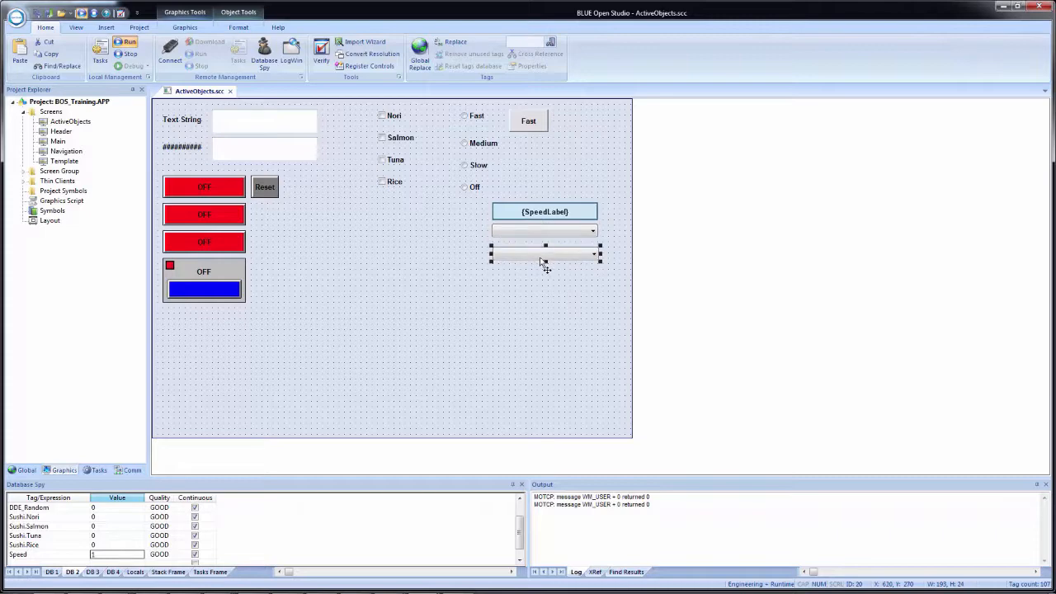
pyautogui.doubleClick(542, 262)
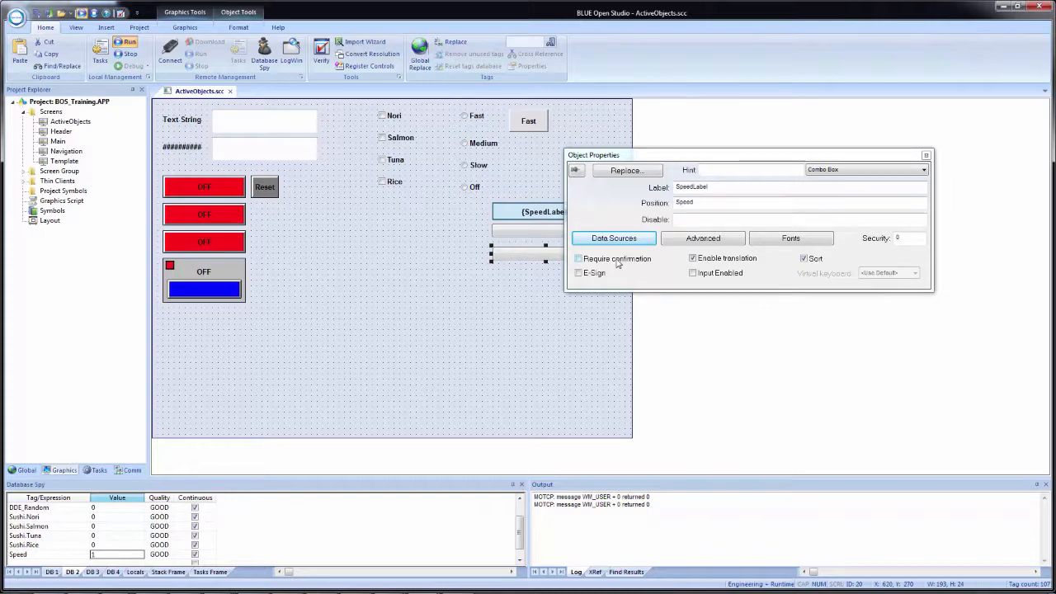
pyautogui.click(636, 247)
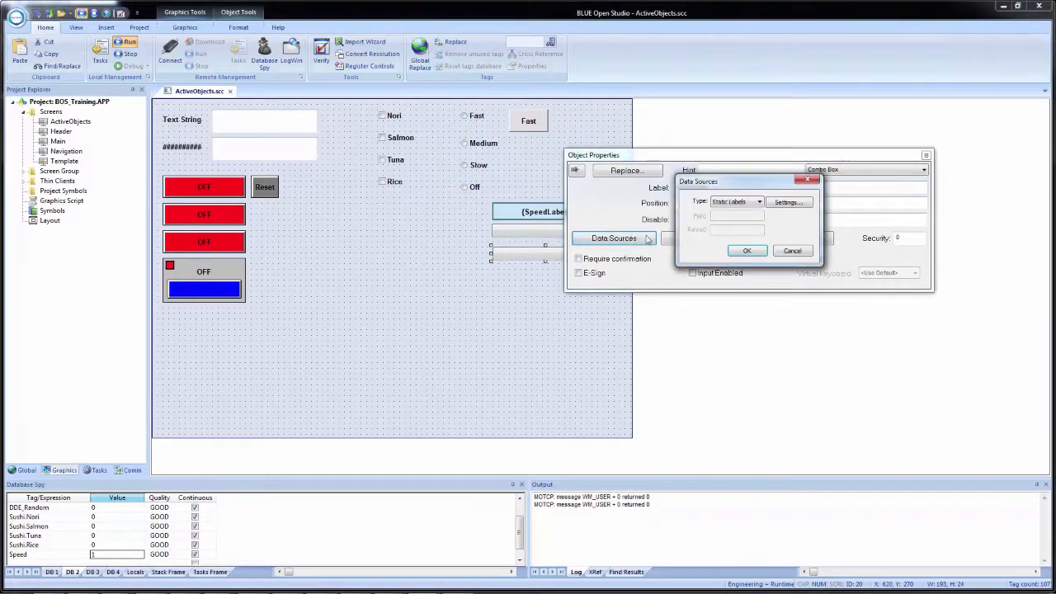
pyautogui.click(740, 203)
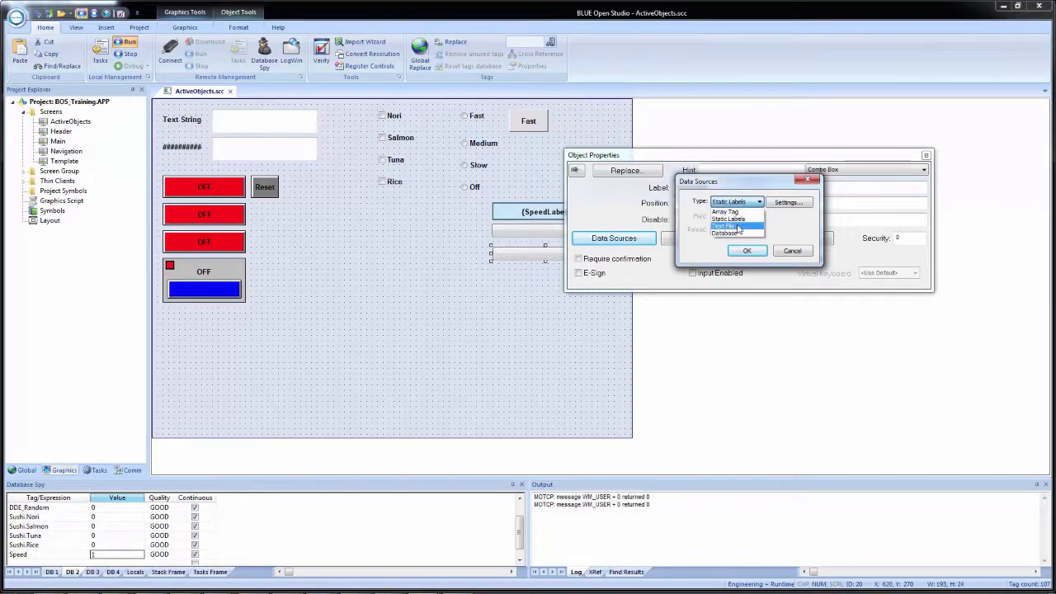
pyautogui.click(739, 227)
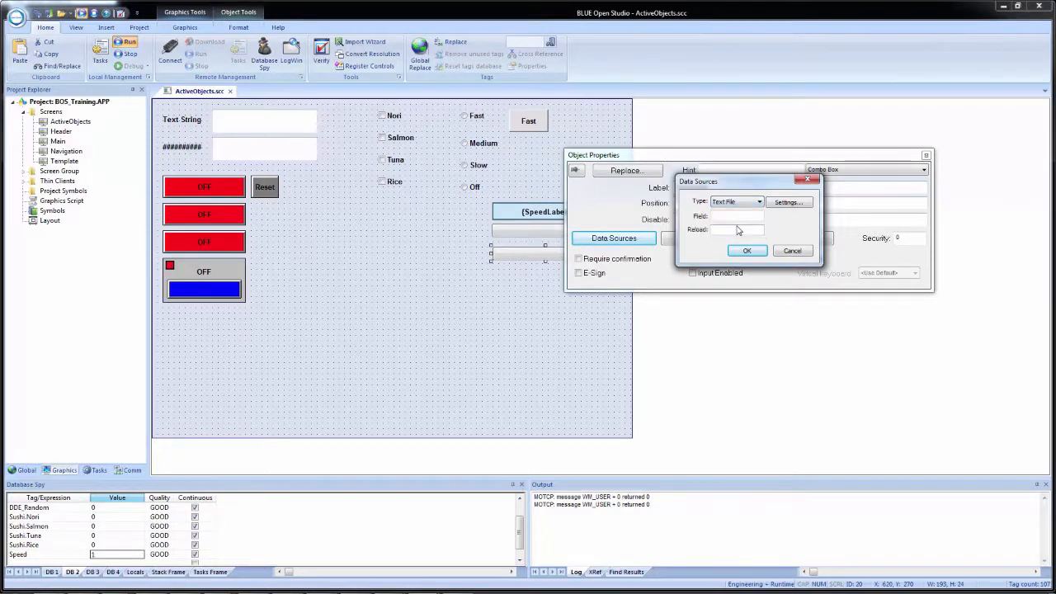
# Set the data source's field to {Field} and create the Field tag as an Integer with Local scope.
pyautogui.click(726, 216)
pyautogui.write('0')
pyautogui.write('F')
pyautogui.write('ield')
pyautogui.click(730, 229)
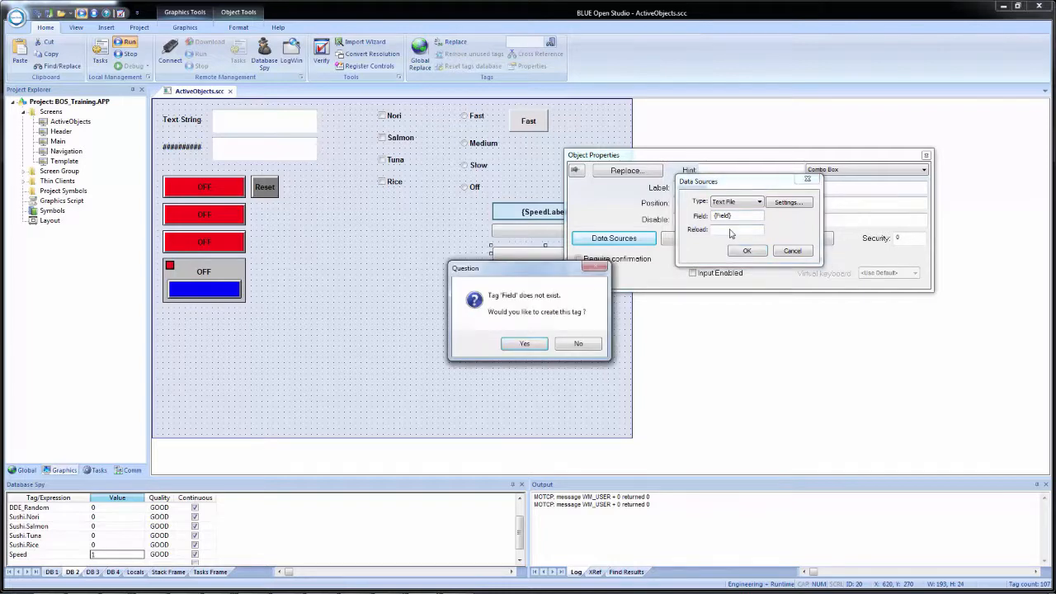
pyautogui.click(525, 344)
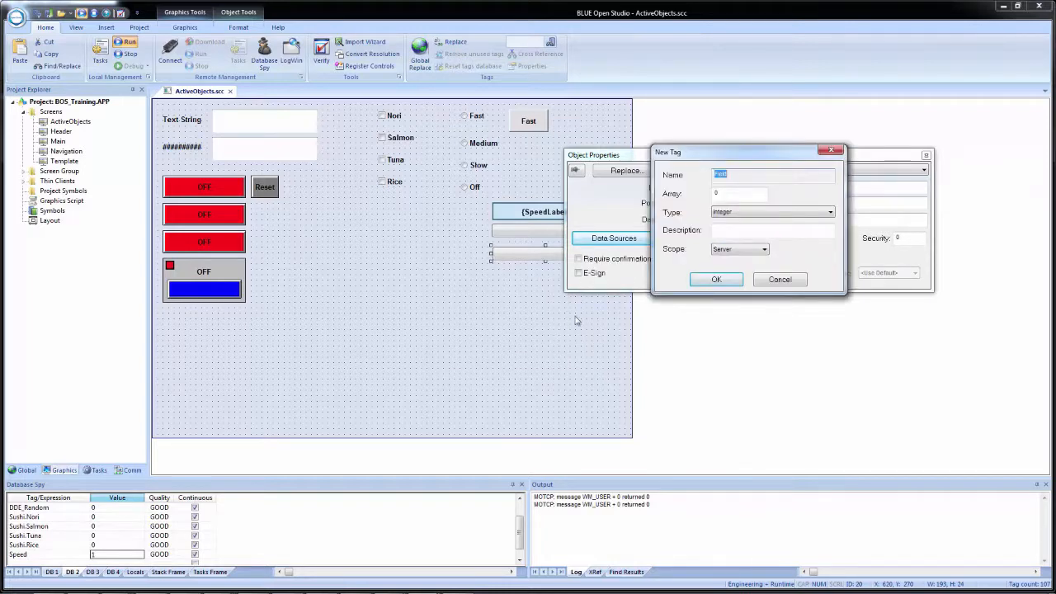
pyautogui.click(740, 248)
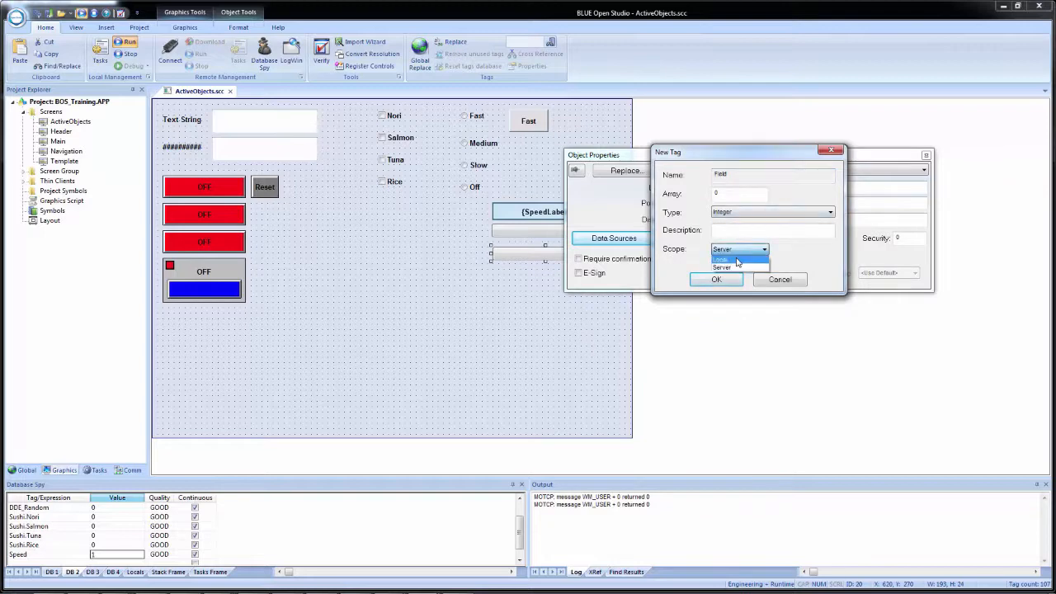
pyautogui.click(738, 265)
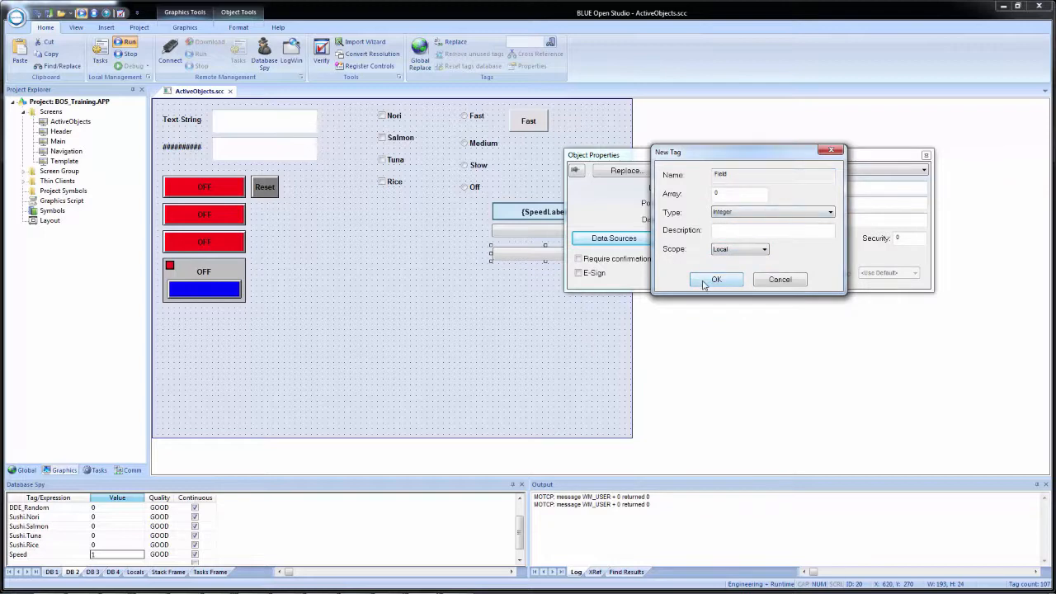
pyautogui.click(710, 280)
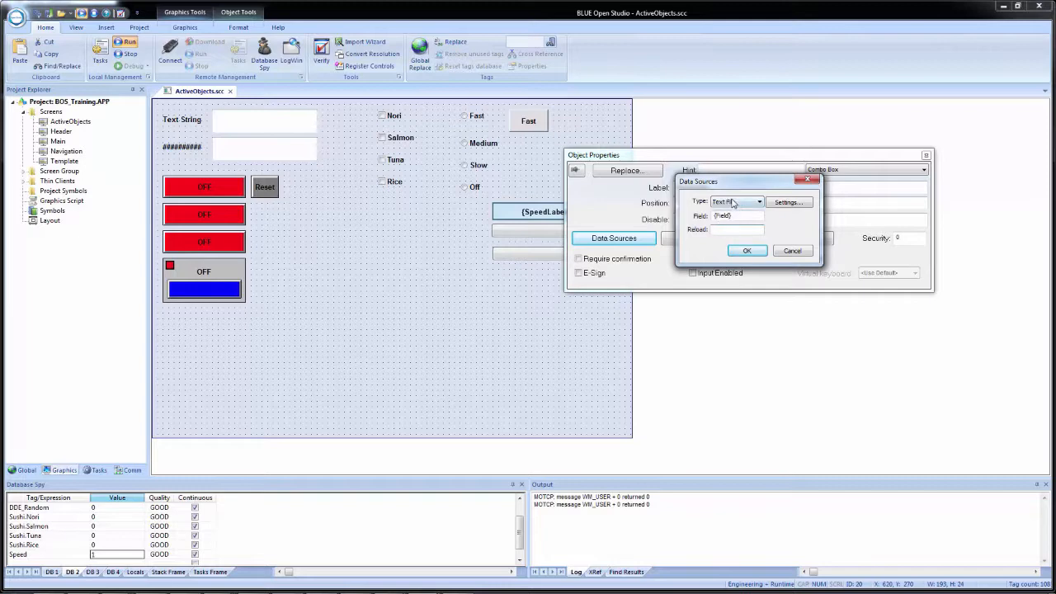
# Set the Text File source's reload tag to GridReload and create it as an Integer tag with Local scope.
pyautogui.click(738, 204)
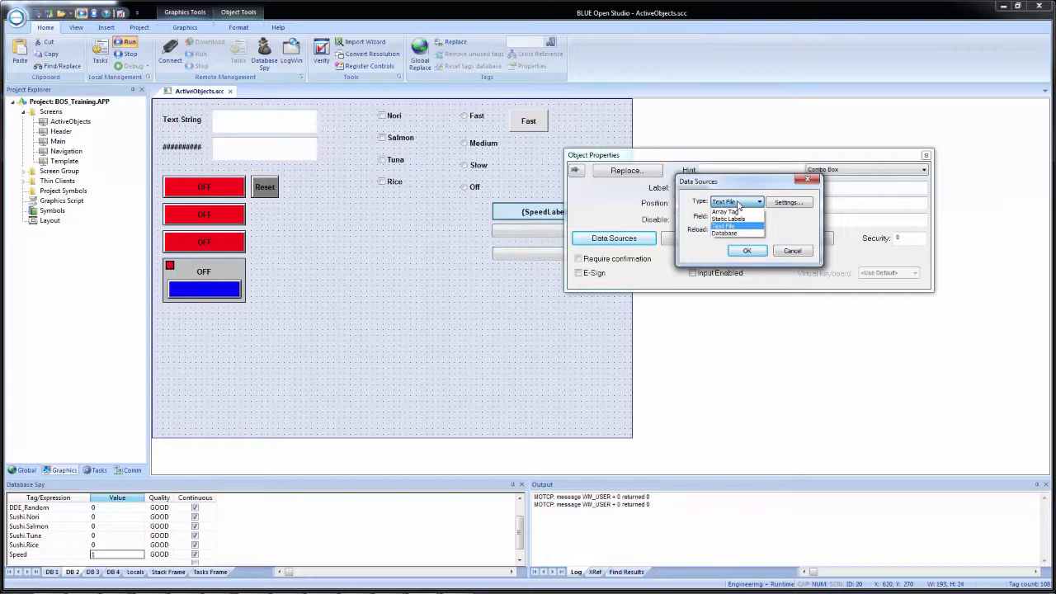
pyautogui.click(729, 225)
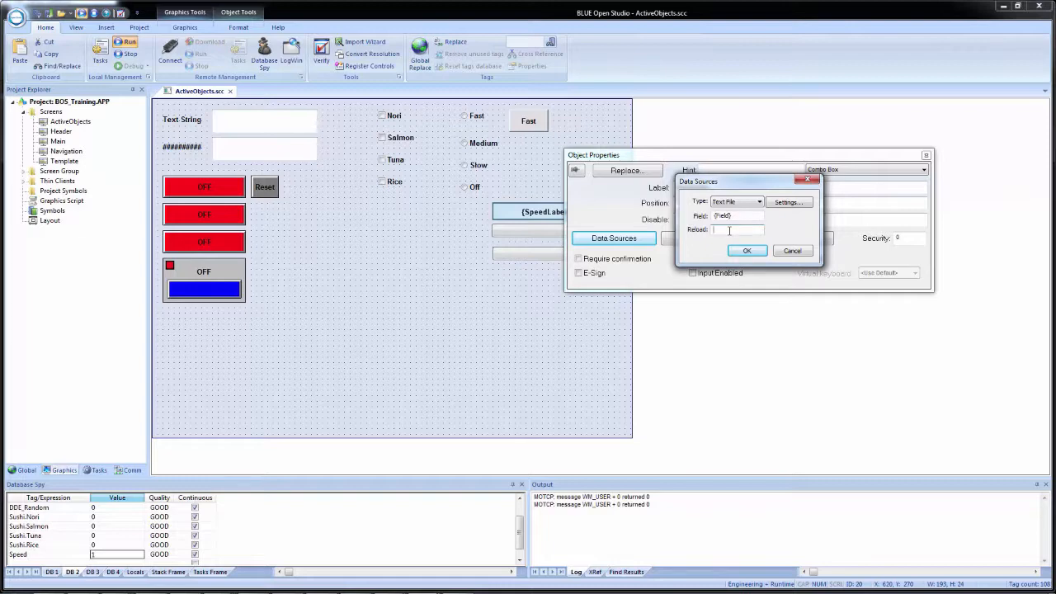
pyautogui.write('GridReload')
pyautogui.click(746, 252)
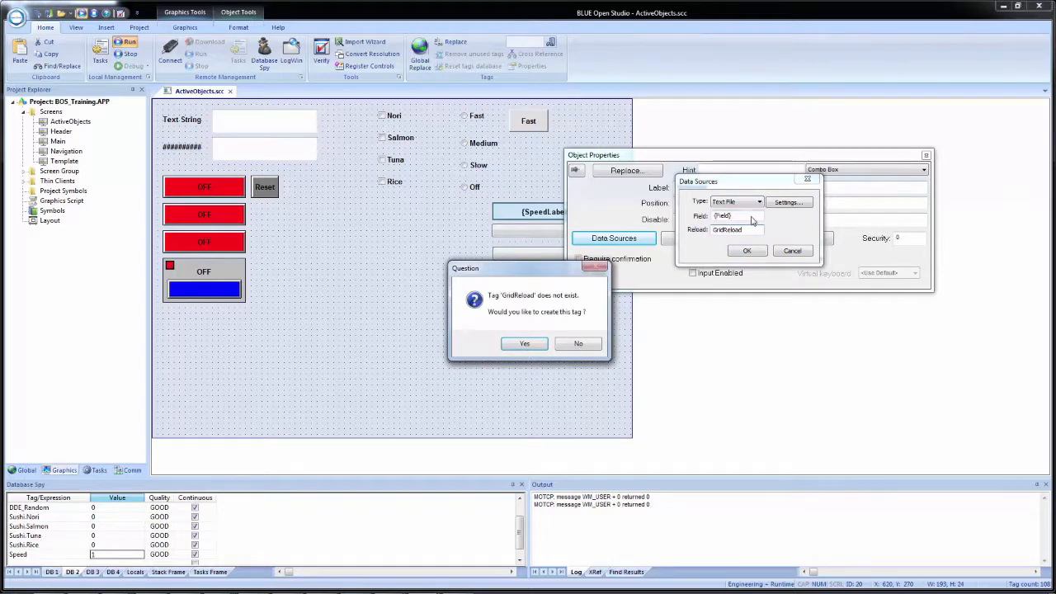
pyautogui.click(518, 345)
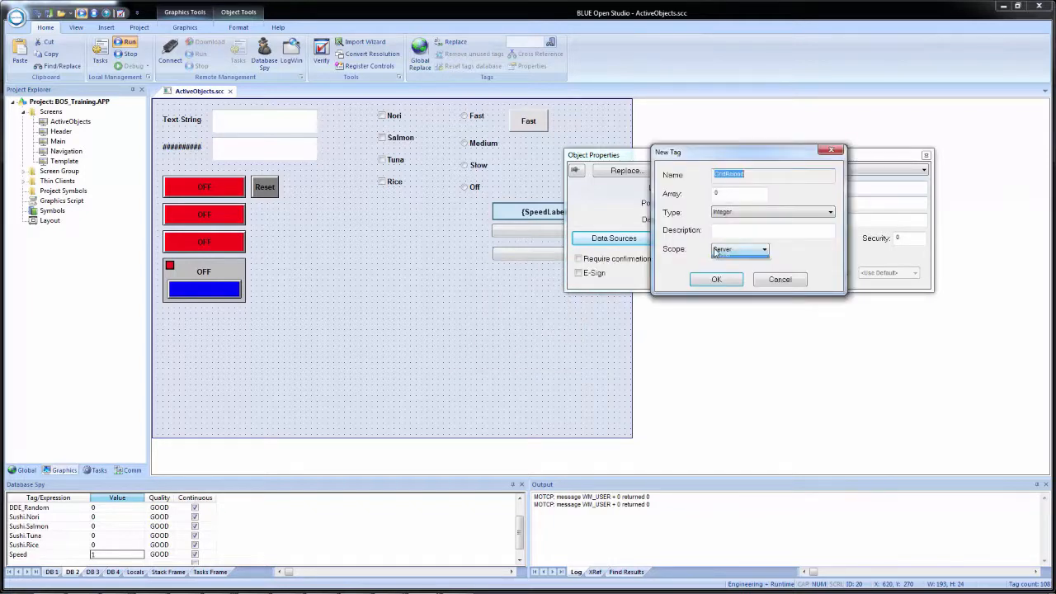
pyautogui.click(738, 249)
pyautogui.click(719, 265)
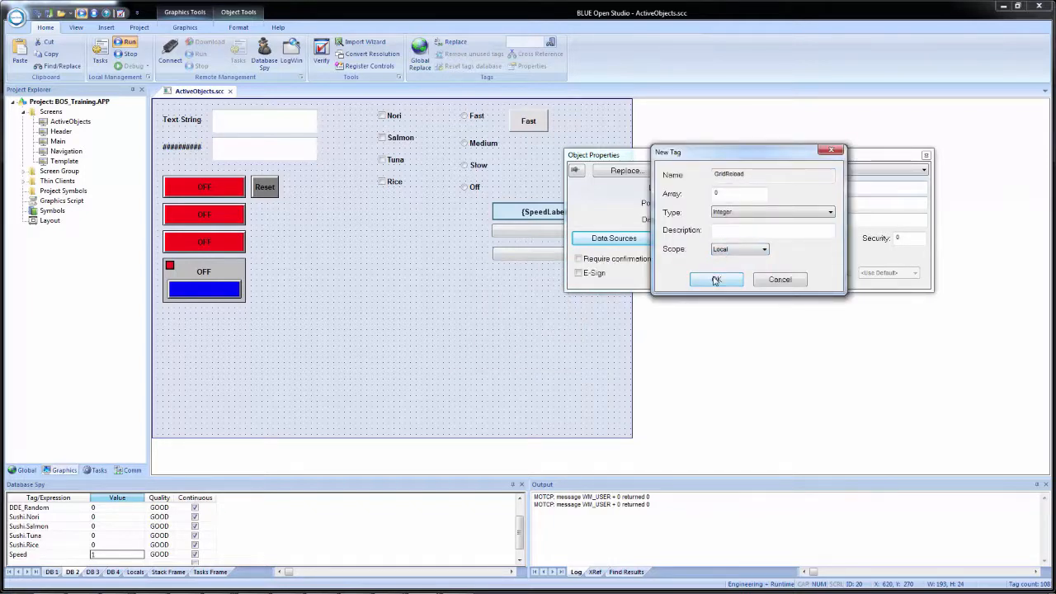
pyautogui.click(716, 280)
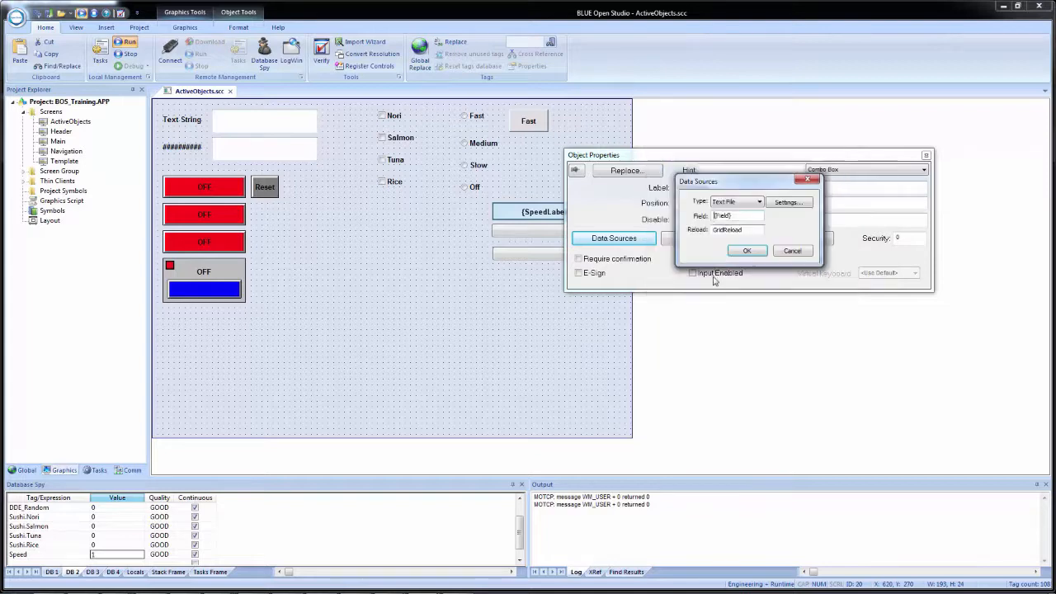
# Open the Text File source's settings and examine the available delimiter options.
pyautogui.click(788, 203)
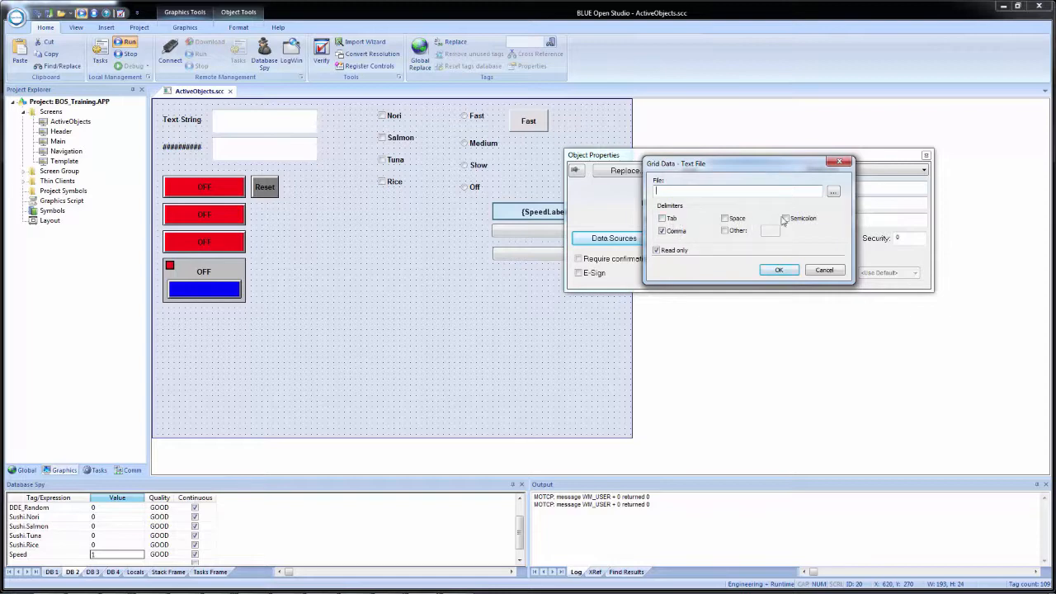
pyautogui.click(725, 231)
pyautogui.click(725, 230)
pyautogui.click(662, 218)
pyautogui.click(725, 218)
pyautogui.click(725, 230)
pyautogui.click(787, 219)
pyautogui.click(788, 219)
pyautogui.click(743, 220)
pyautogui.click(740, 231)
pyautogui.click(669, 220)
pyautogui.moveTo(766, 164)
pyautogui.mouseDown()
pyautogui.moveTo(719, 257)
pyautogui.moveTo(645, 301)
pyautogui.moveTo(665, 300)
pyautogui.moveTo(713, 190)
pyautogui.moveTo(757, 173)
pyautogui.mouseUp()
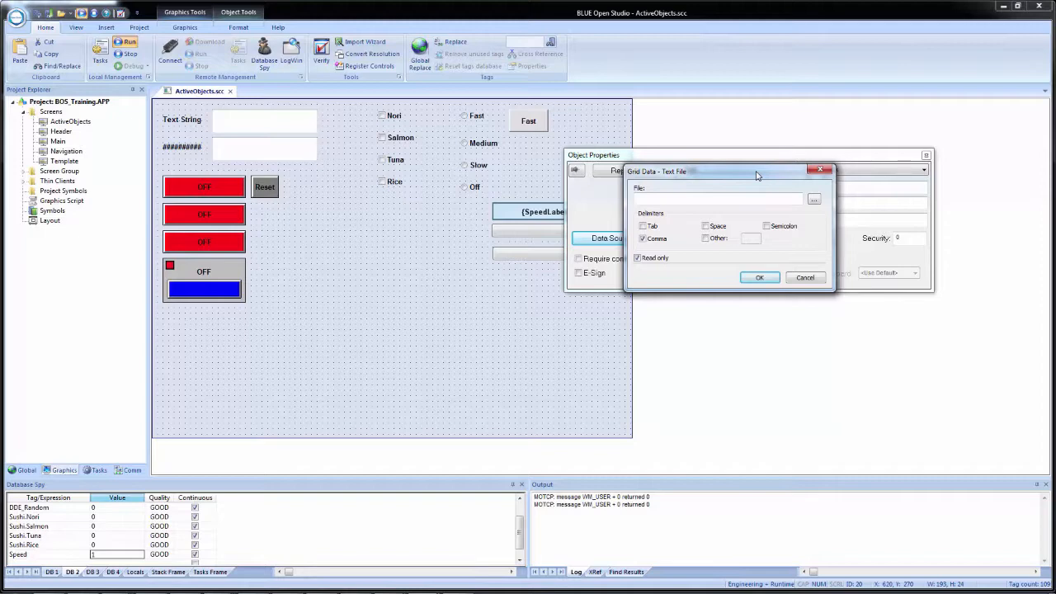
# Set the Text File source's file to speed.txt, keeping the comma delimiter and read-only option.
pyautogui.click(814, 202)
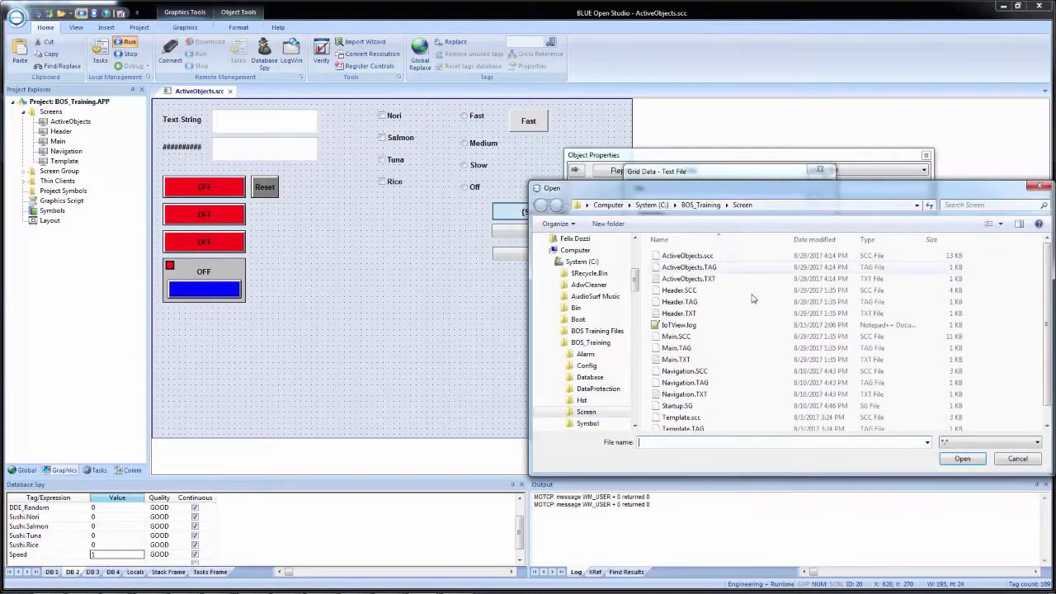
pyautogui.click(1017, 458)
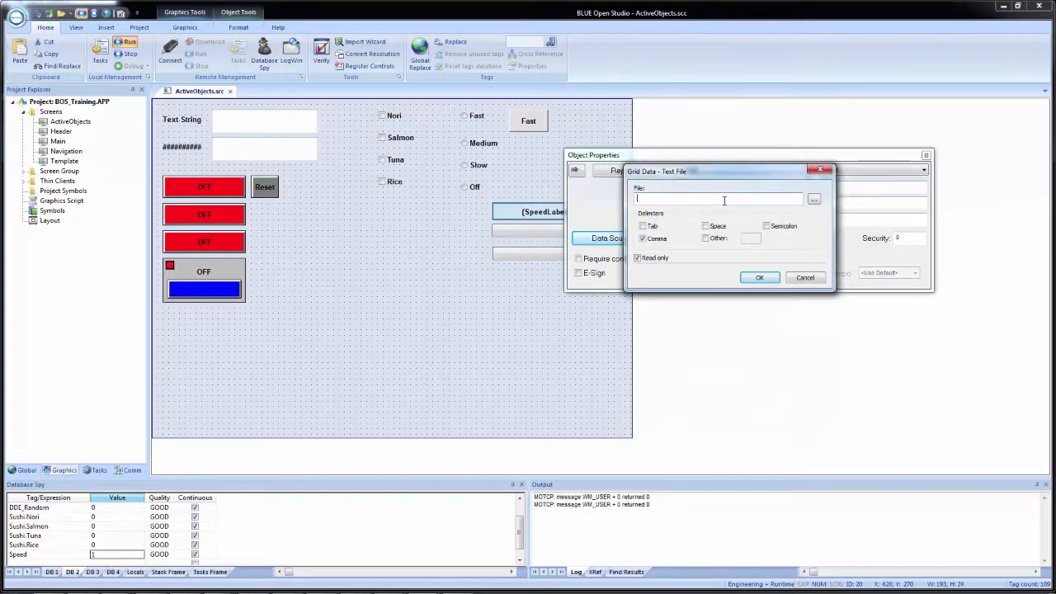
pyautogui.click(724, 200)
pyautogui.write('speed.txt')
pyautogui.click(760, 278)
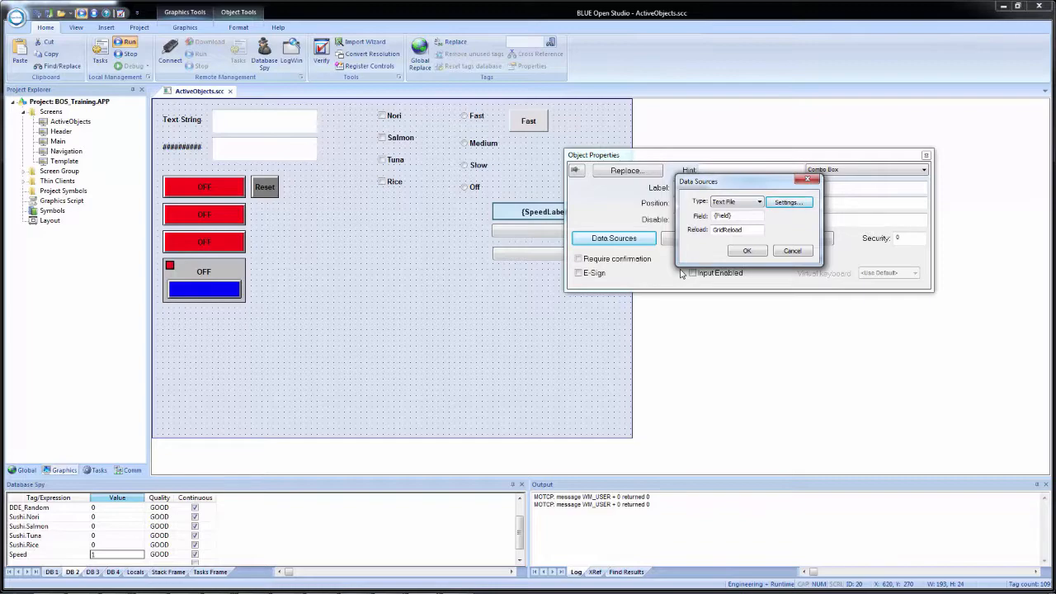
# In File Explorer, locate Speed.txt in BOS Training Files and open the one in the BOS_Training project folder to examine its contents.
pyautogui.press('super+e')
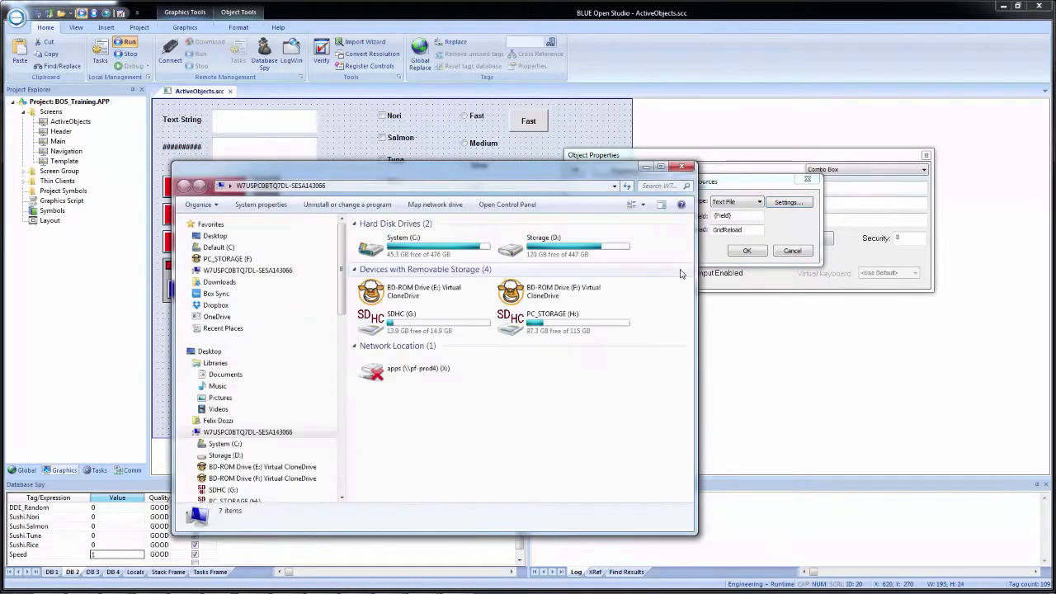
pyautogui.doubleClick(401, 247)
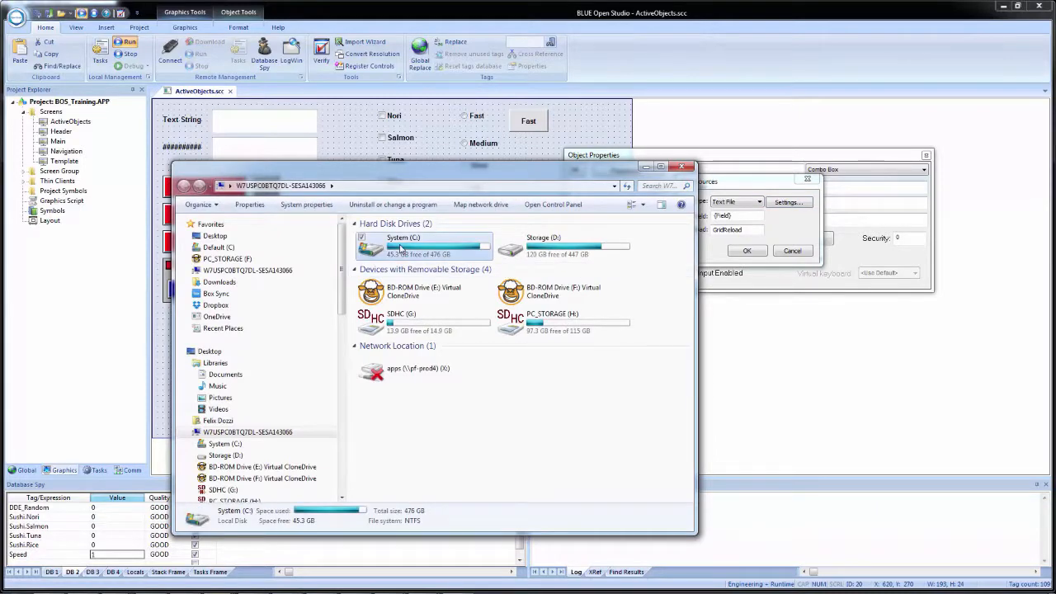
pyautogui.doubleClick(404, 294)
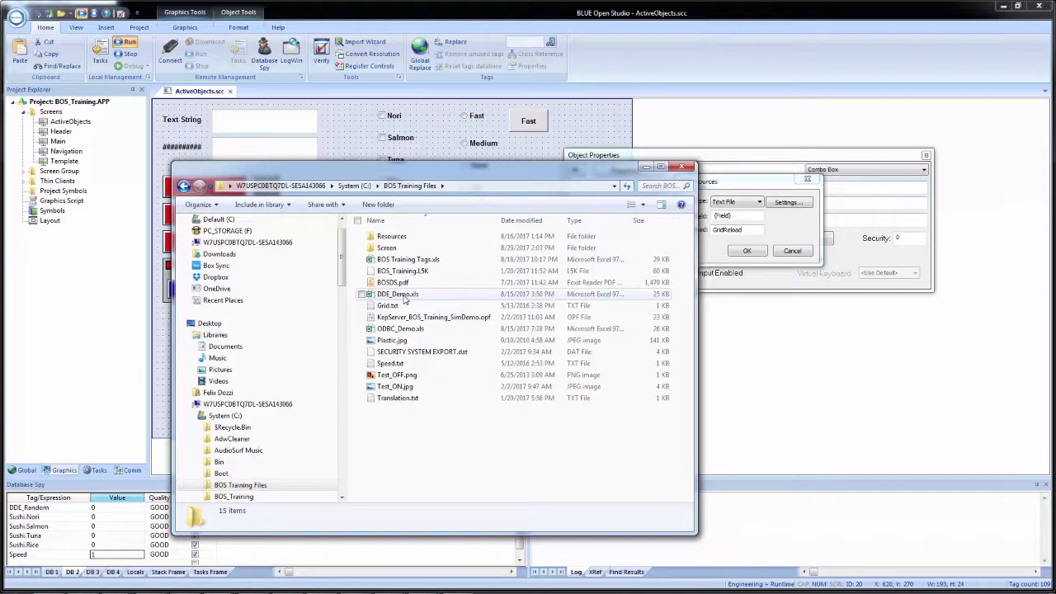
pyautogui.click(394, 364)
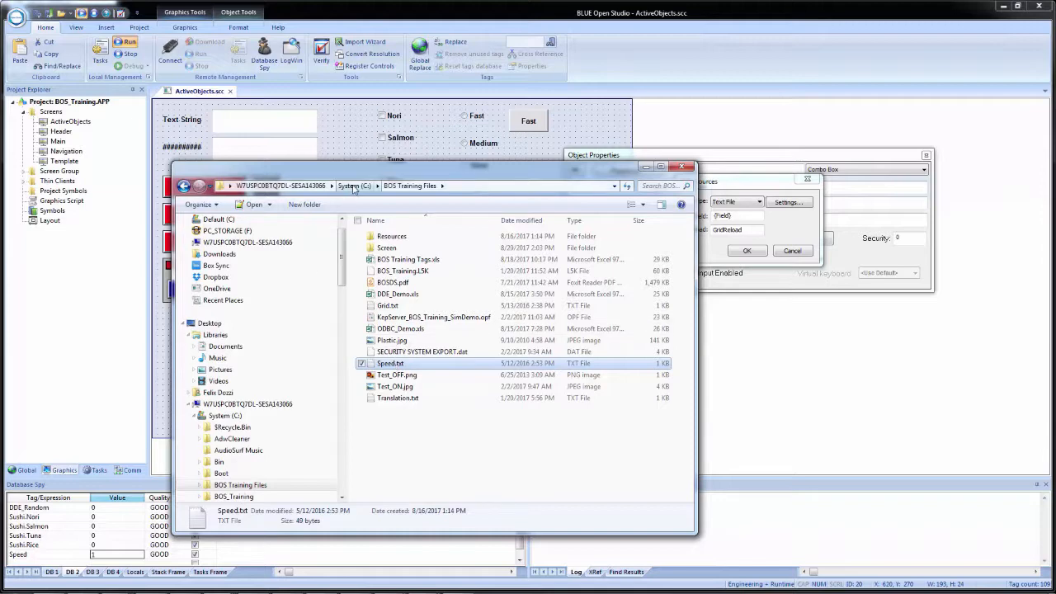
pyautogui.click(353, 187)
pyautogui.doubleClick(410, 314)
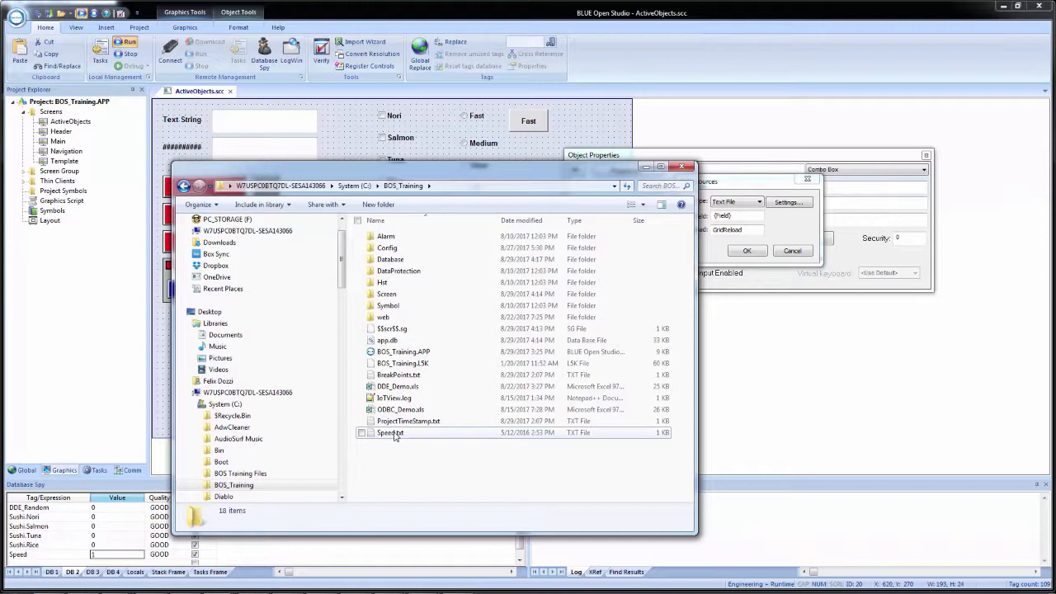
pyautogui.doubleClick(392, 433)
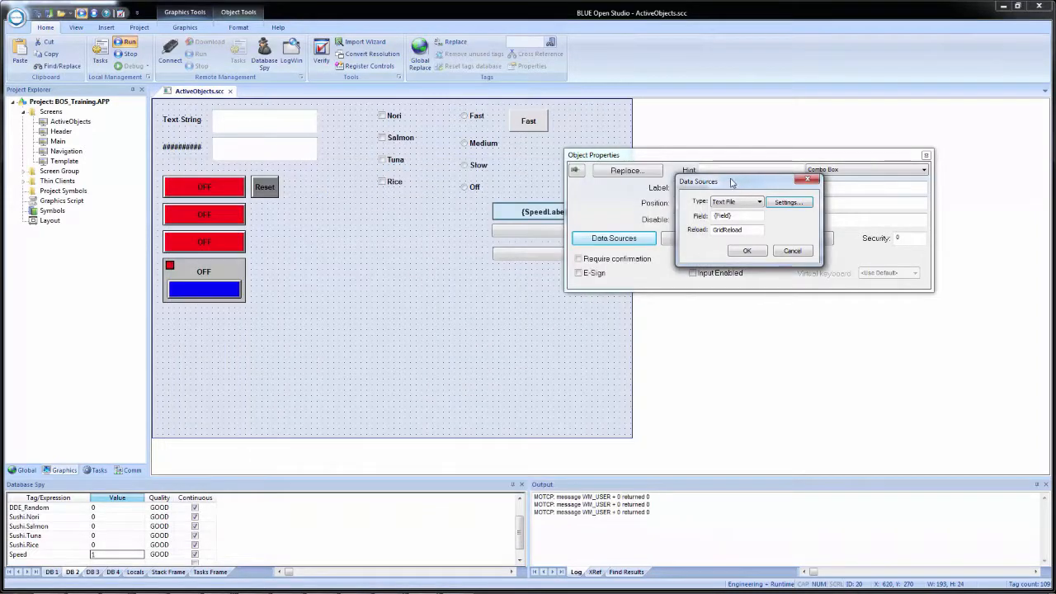
# Accept the data source, disable sorting for the duplicated combo box and move it down to leave a gap below the original.
pyautogui.click(747, 251)
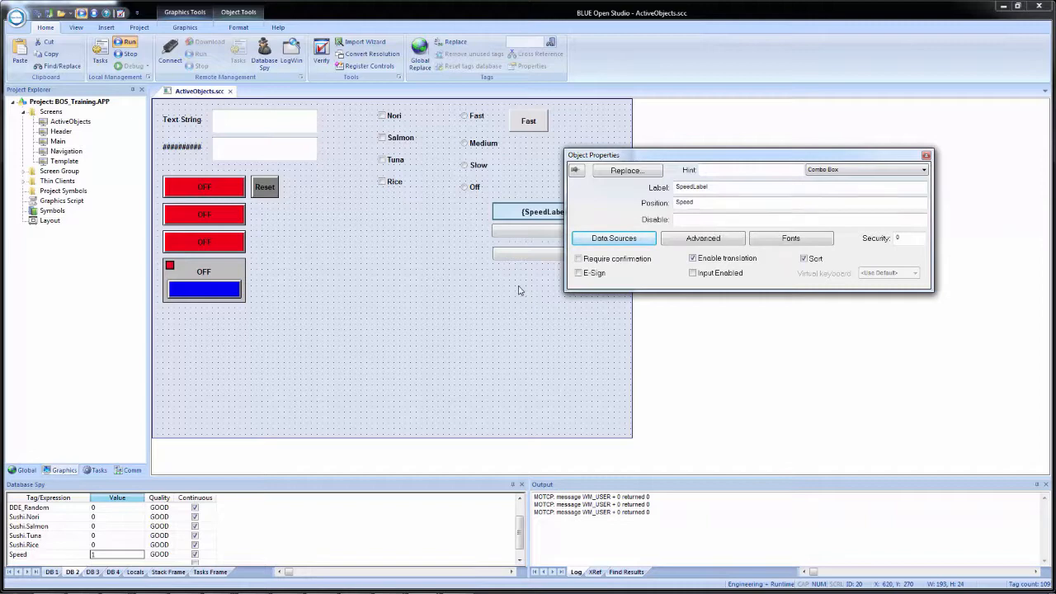
pyautogui.click(805, 259)
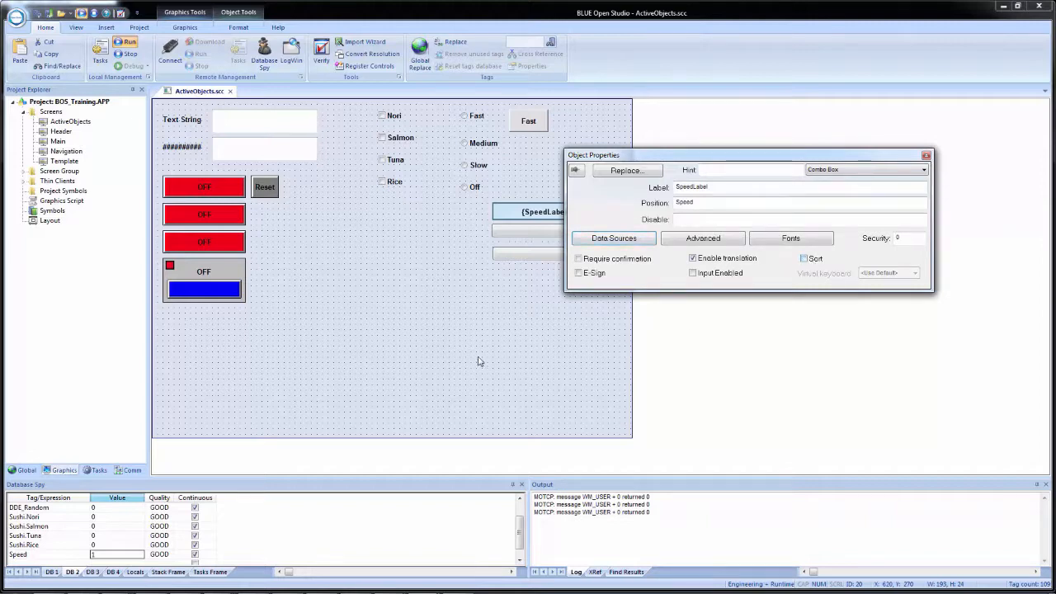
pyautogui.click(500, 303)
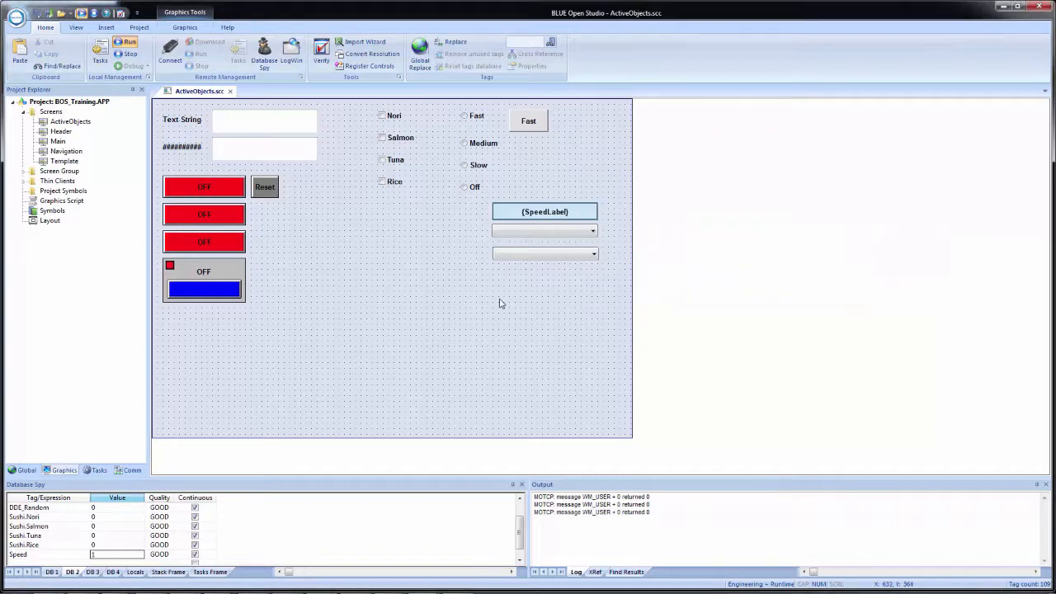
pyautogui.moveTo(540, 254); pyautogui.dragTo(545, 278)
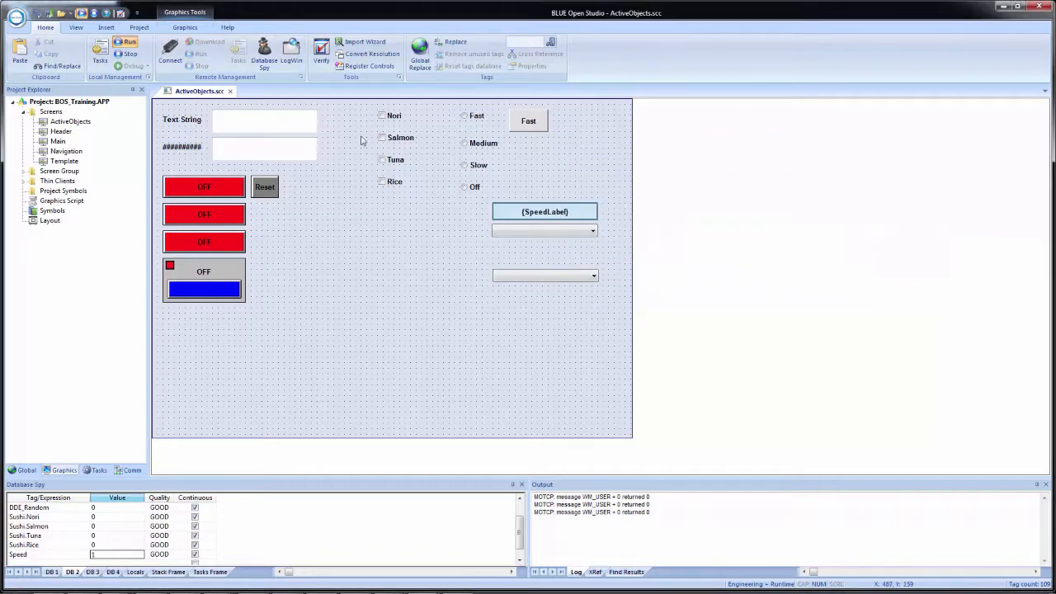
# Add the text "Field: ####" in the gap between the two combo boxes.
pyautogui.click(177, 28)
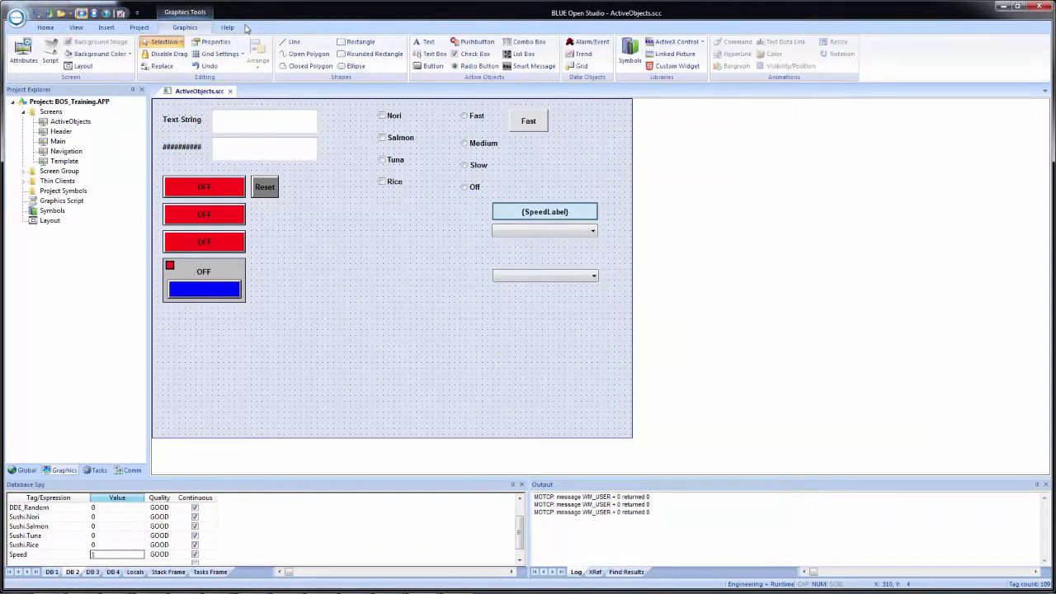
pyautogui.click(427, 44)
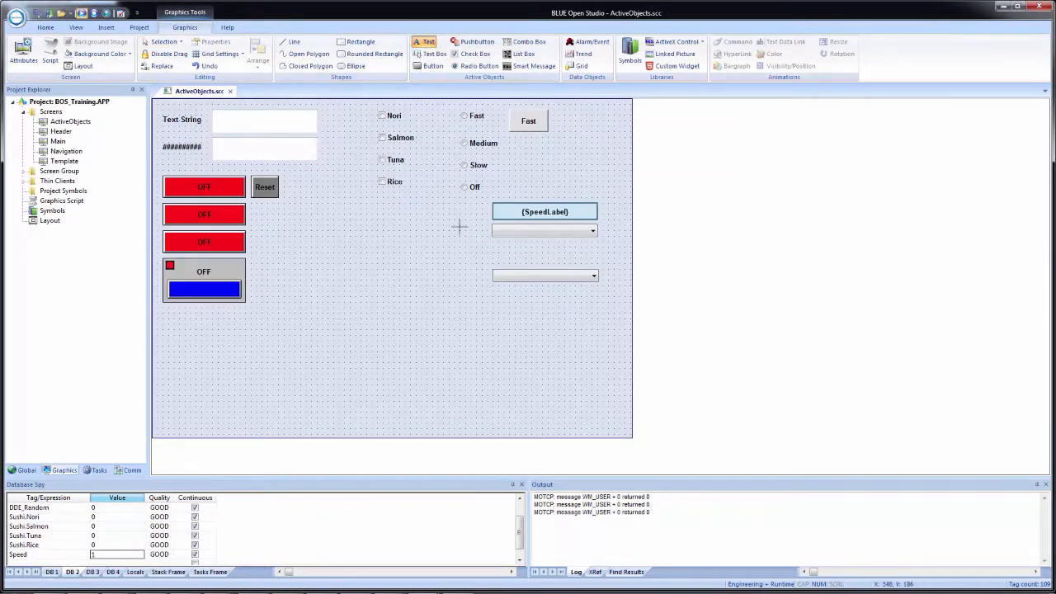
pyautogui.click(497, 253)
pyautogui.write('Field')
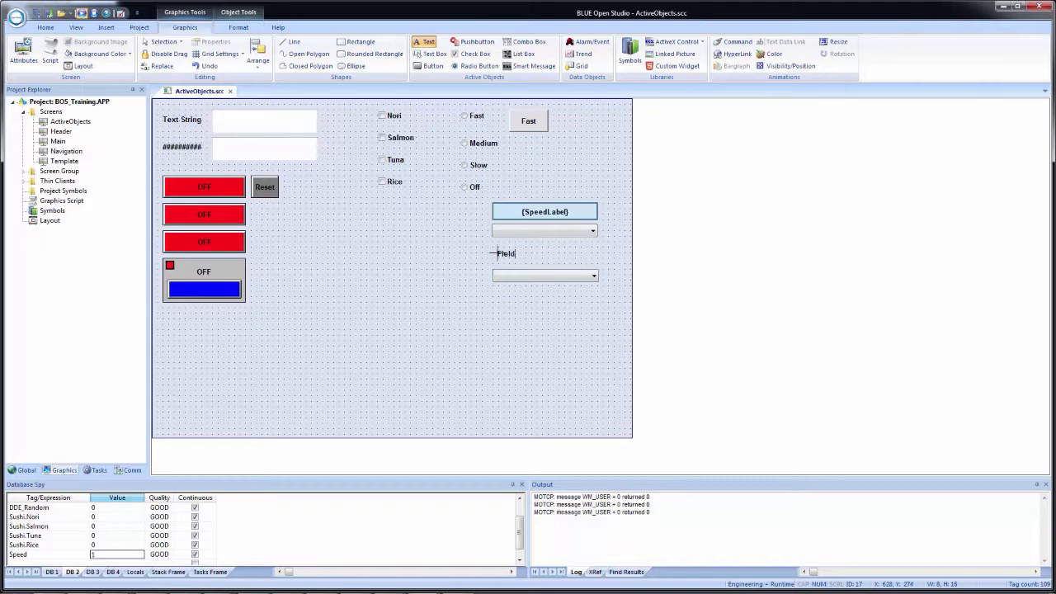
pyautogui.press('Return')
# Give the "Field: ####" text a data link to the Field tag with input enabled.
pyautogui.doubleClick(505, 253)
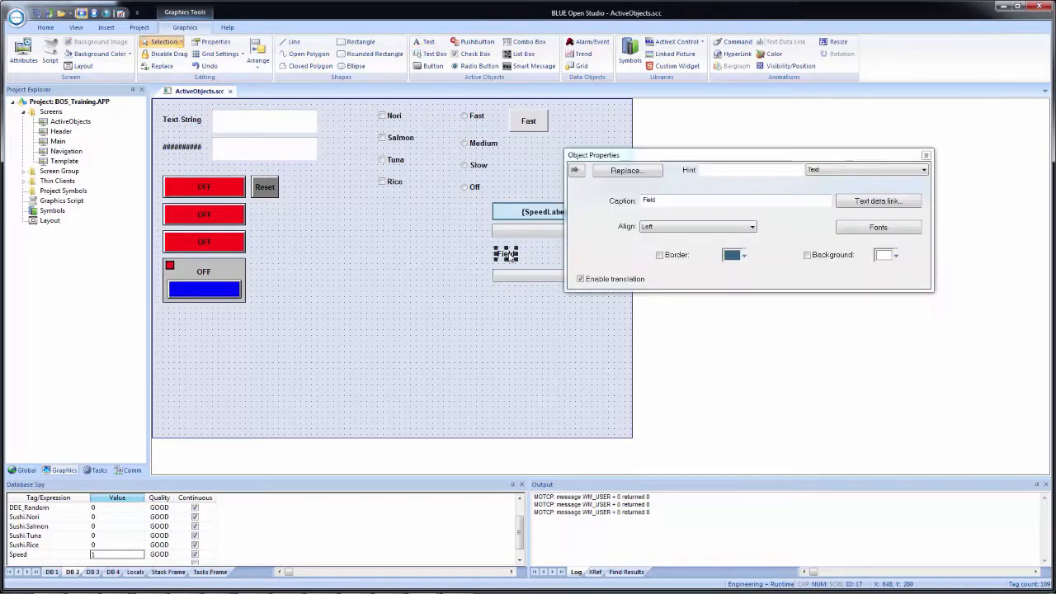
pyautogui.click(877, 200)
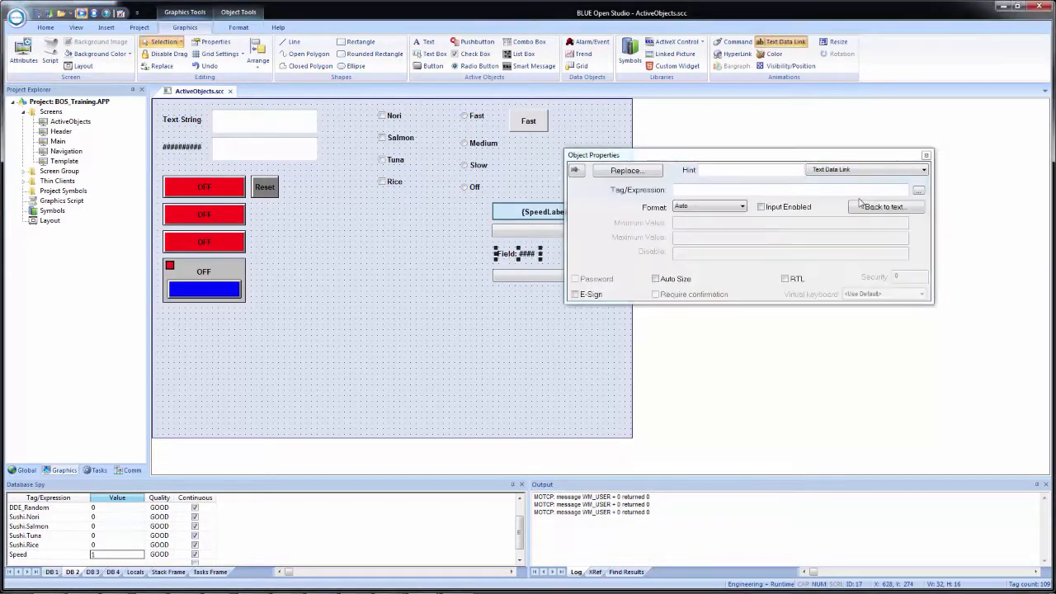
pyautogui.click(711, 189)
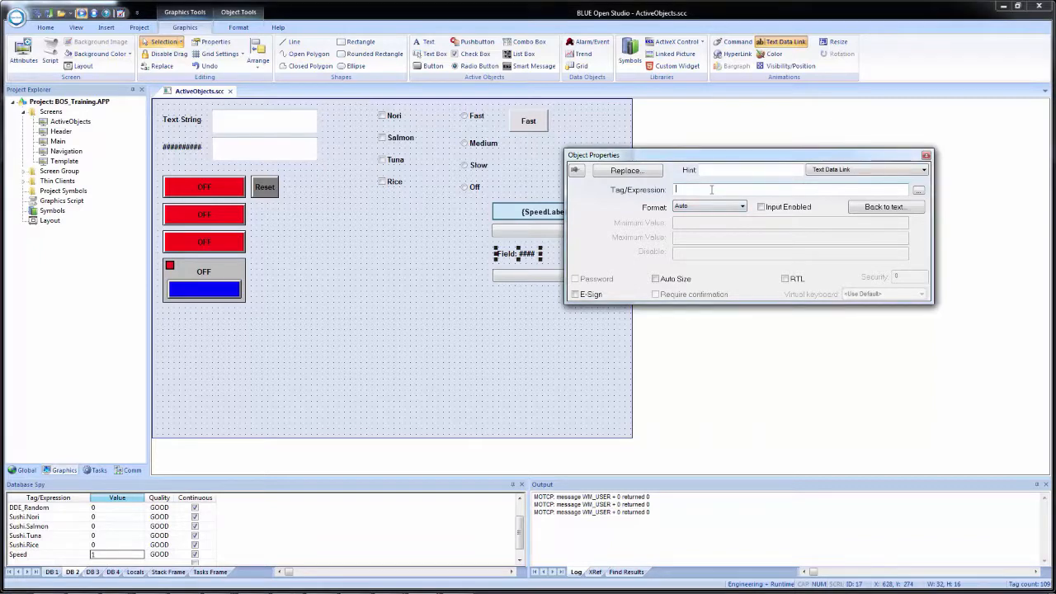
pyautogui.write('field')
pyautogui.click(761, 206)
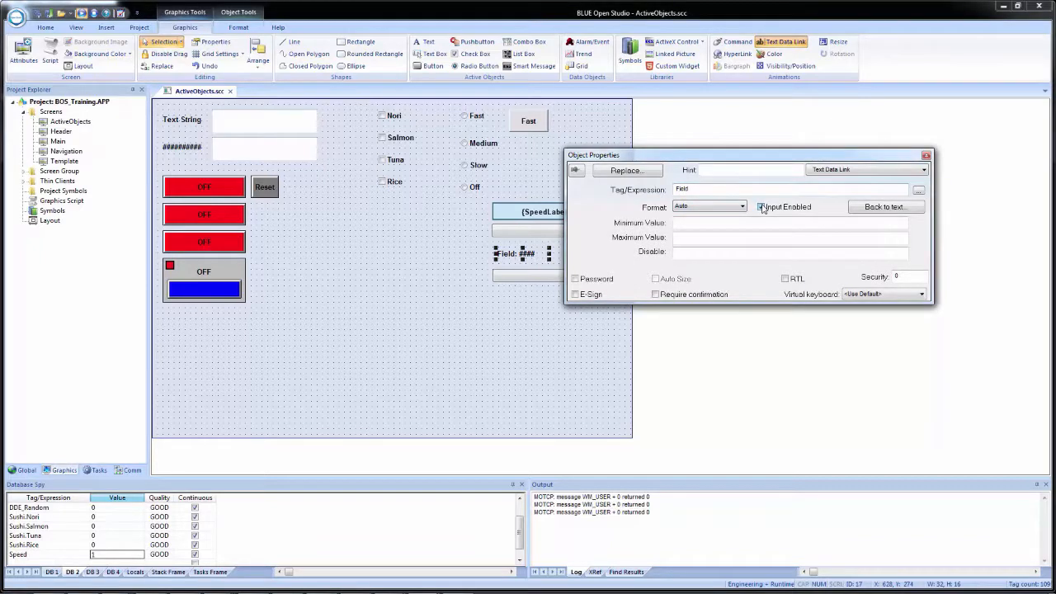
pyautogui.click(454, 259)
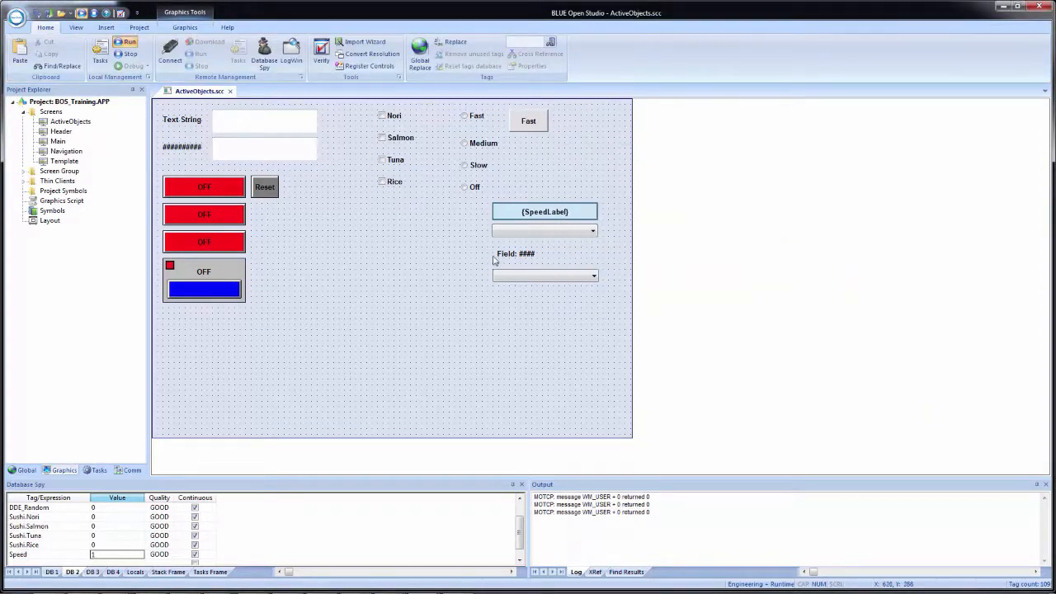
# Draw a button about 81 by 31 pixels beside the Field text and caption it "Reload".
pyautogui.click(173, 29)
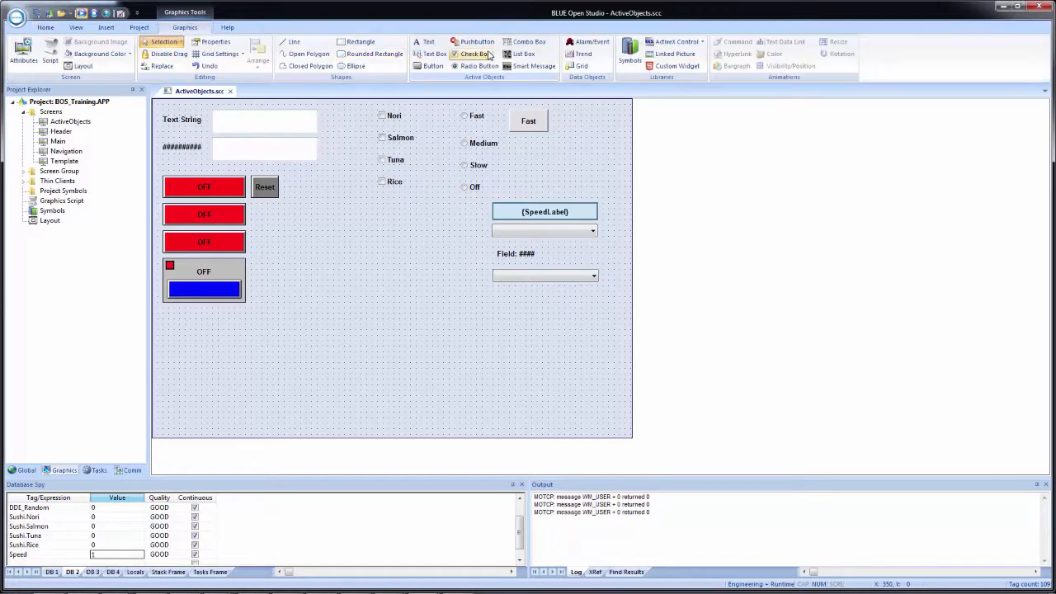
pyautogui.click(429, 66)
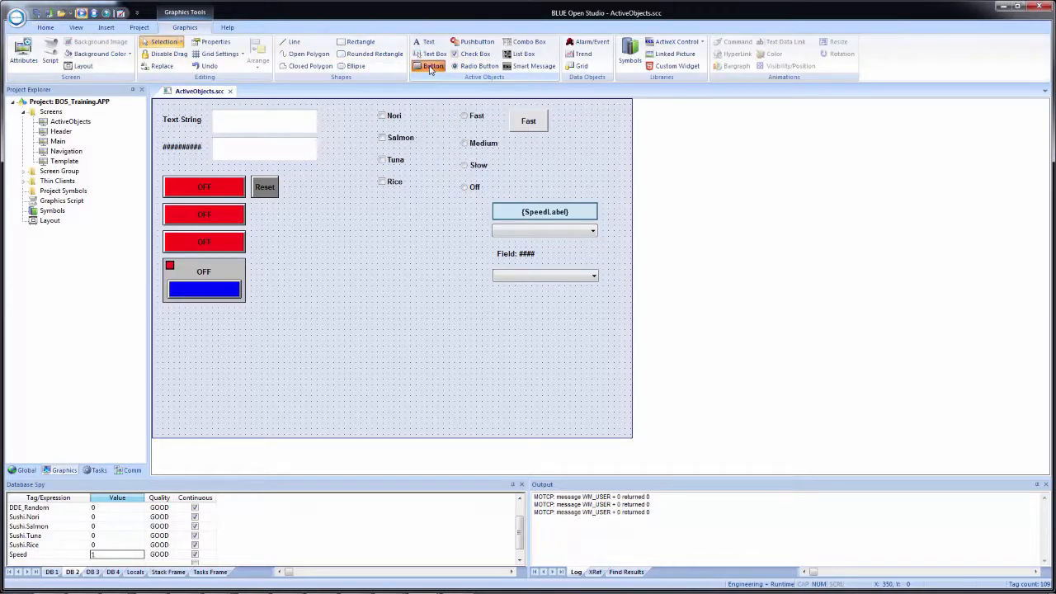
pyautogui.moveTo(553, 247); pyautogui.dragTo(606, 269)
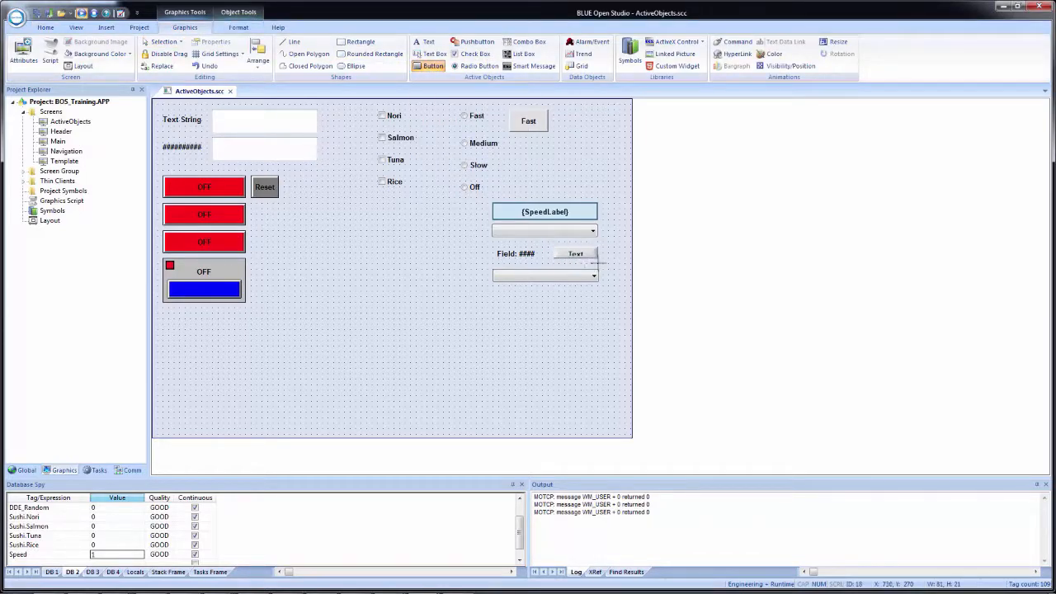
pyautogui.doubleClick(586, 261)
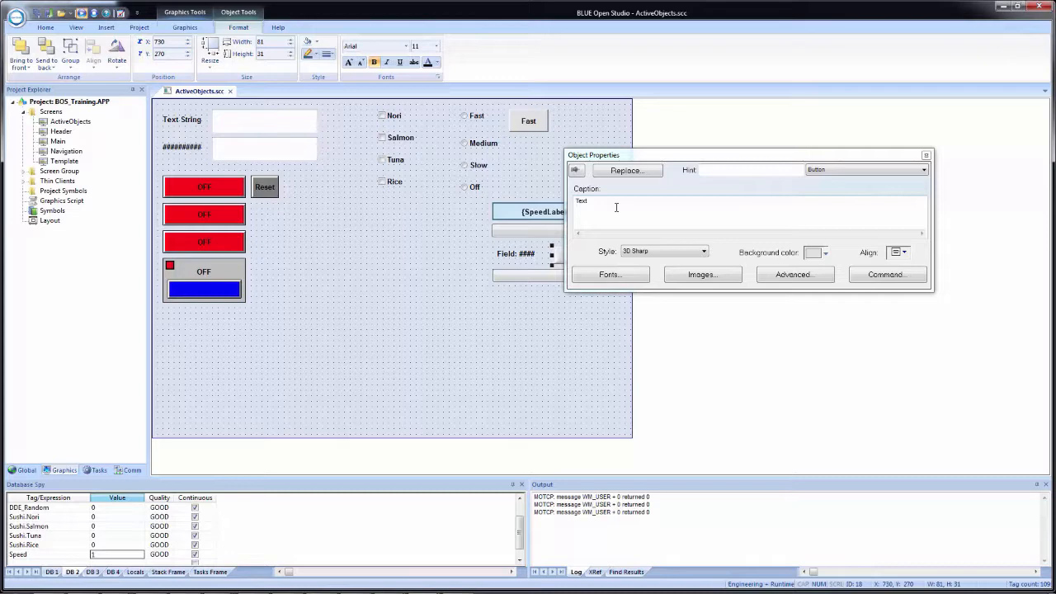
pyautogui.click(616, 207)
pyautogui.press('BackSpace')
pyautogui.press('BackSpace')
pyautogui.press('BackSpace')
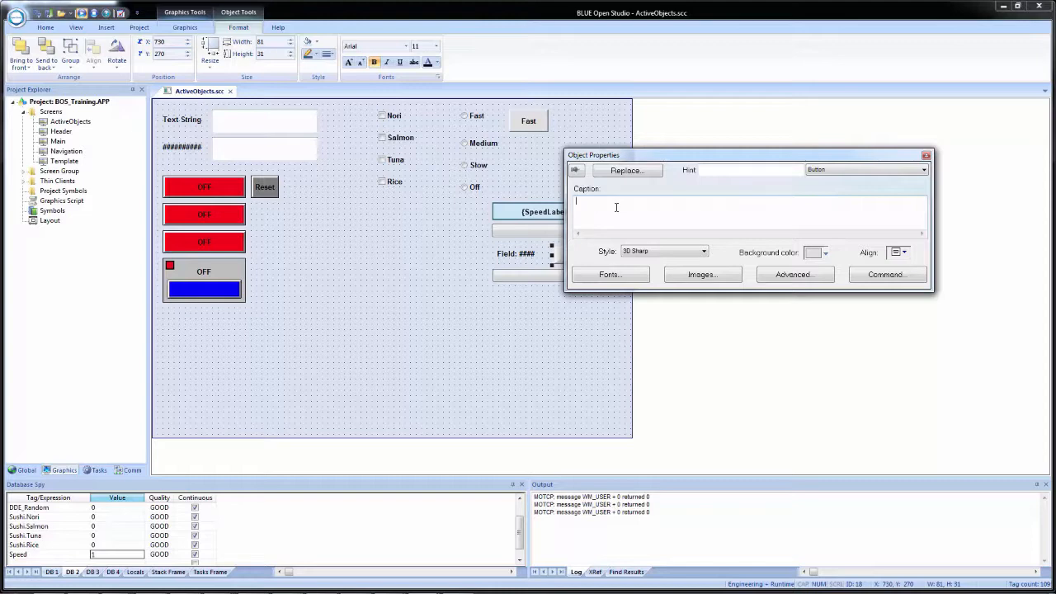
pyautogui.write('Reload')
pyautogui.moveTo(656, 157); pyautogui.dragTo(730, 129)
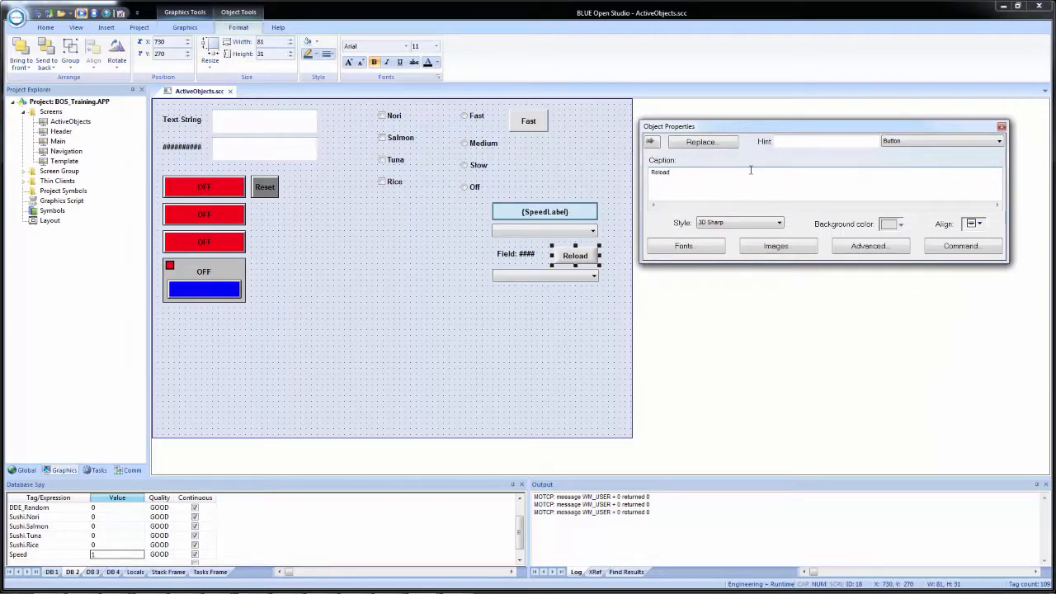
# Give the Reload button an On Down command that toggles the GridReload tag and save the screen.
pyautogui.click(951, 249)
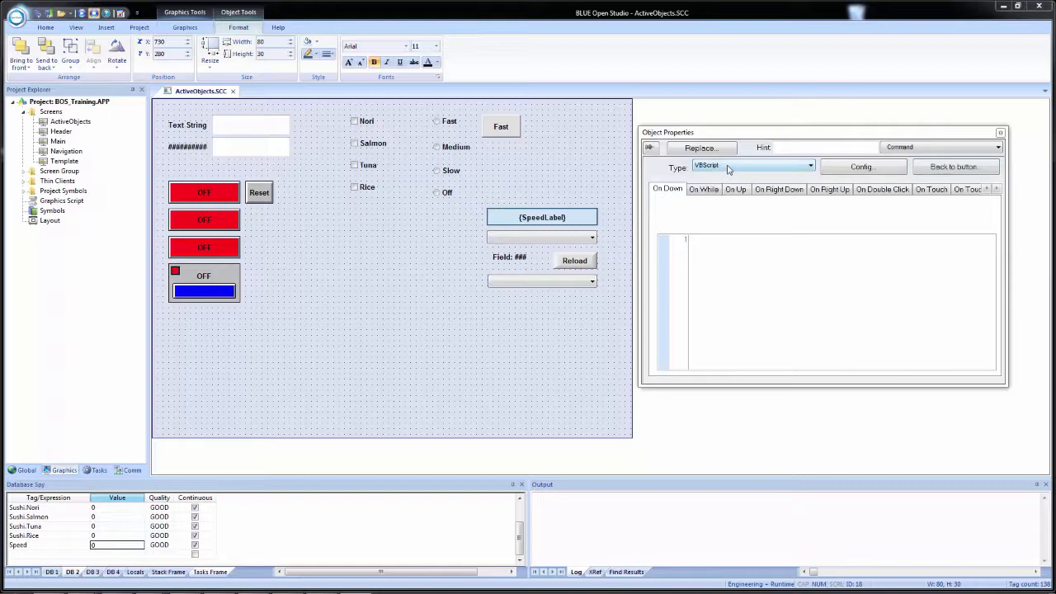
pyautogui.click(727, 167)
pyautogui.click(730, 222)
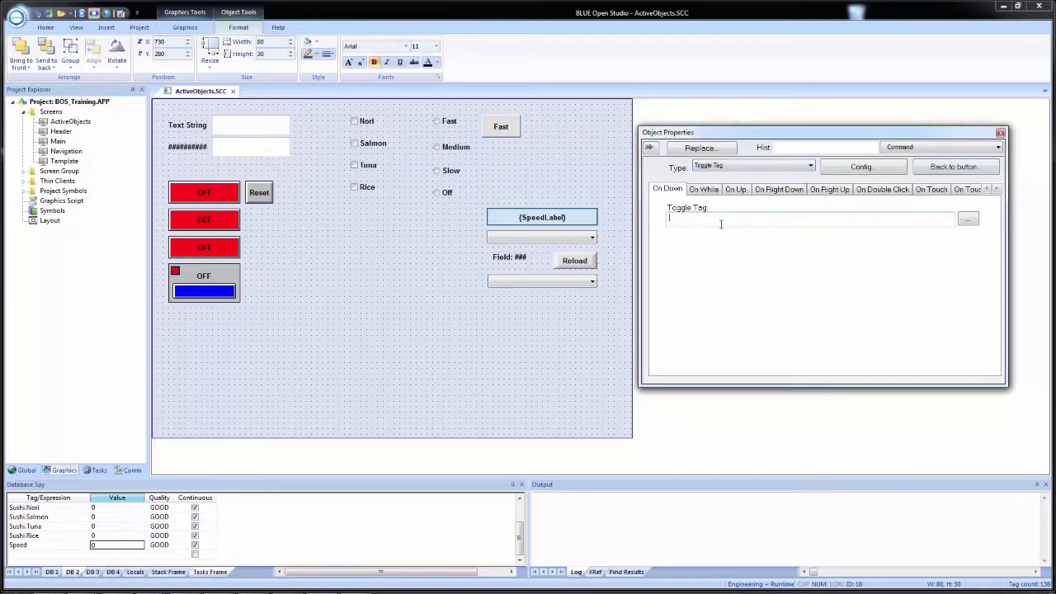
pyautogui.click(720, 224)
pyautogui.write('GridReload')
pyautogui.click(38, 14)
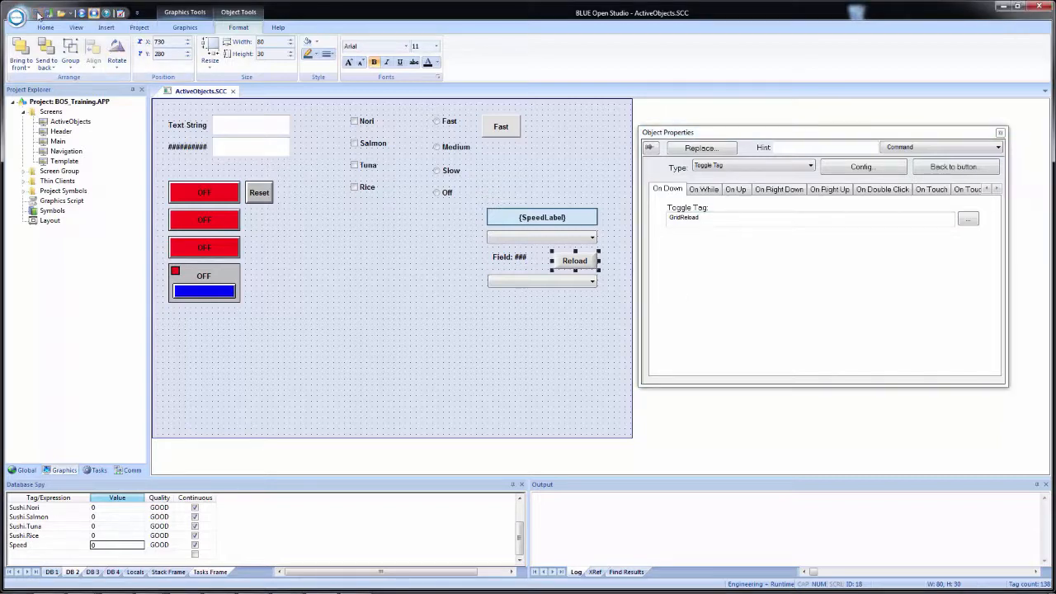
# Switch to the running project and test the text-file combo box by choosing Off, followed by Slow.
pyautogui.click(82, 14)
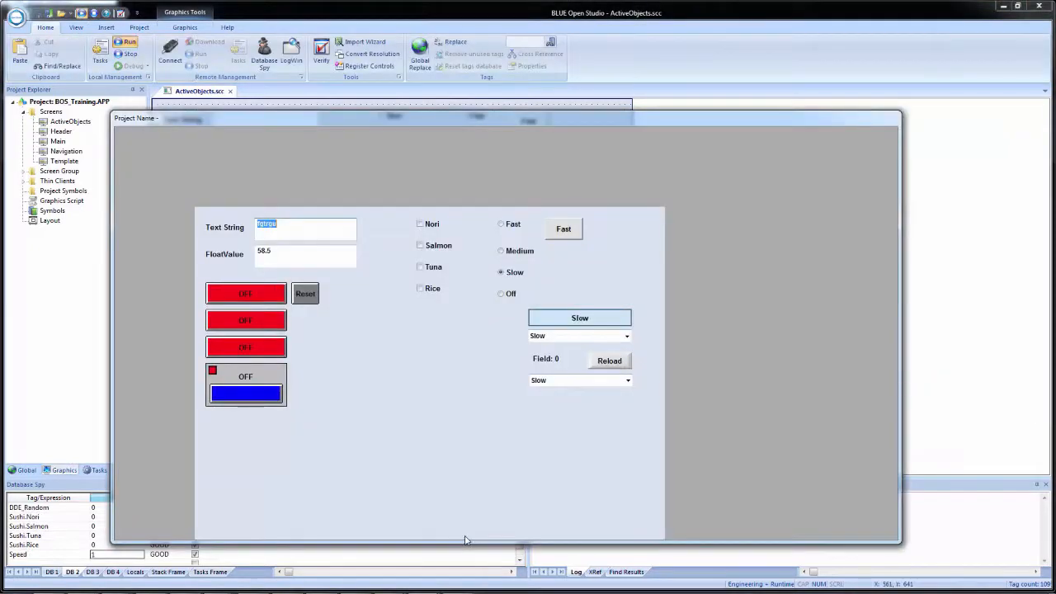
pyautogui.click(568, 380)
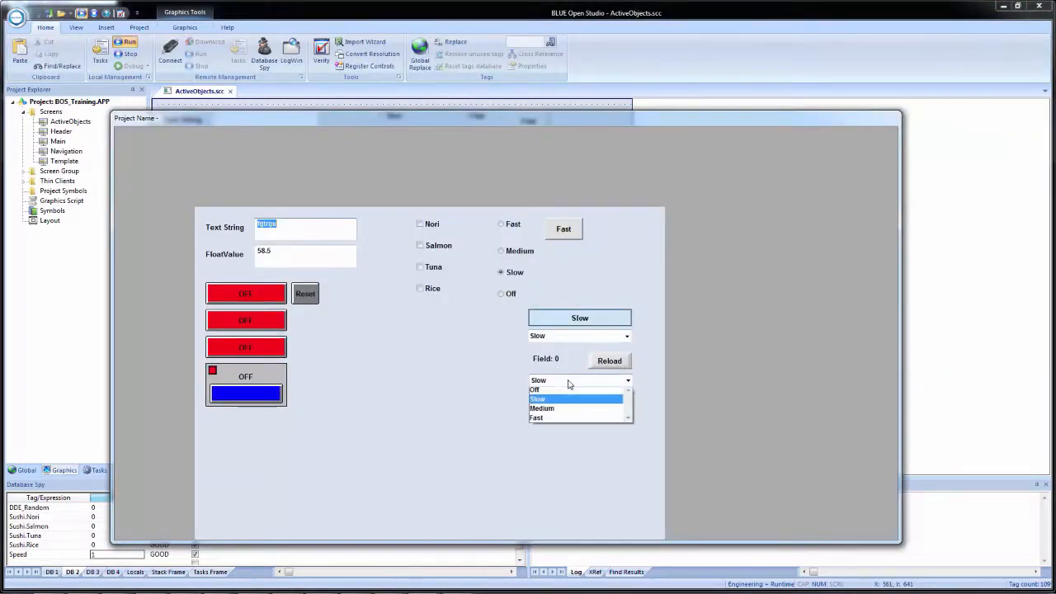
pyautogui.click(574, 393)
pyautogui.click(570, 379)
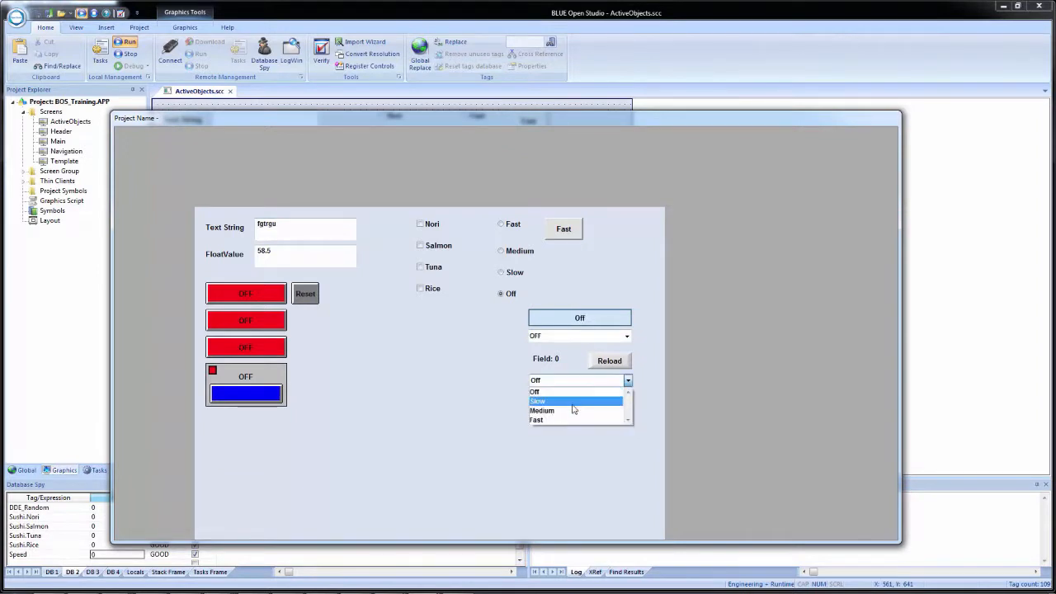
pyautogui.click(572, 400)
# Set Field to 1, reload the text-file data and expand the lower combo box to check its entries.
pyautogui.click(558, 358)
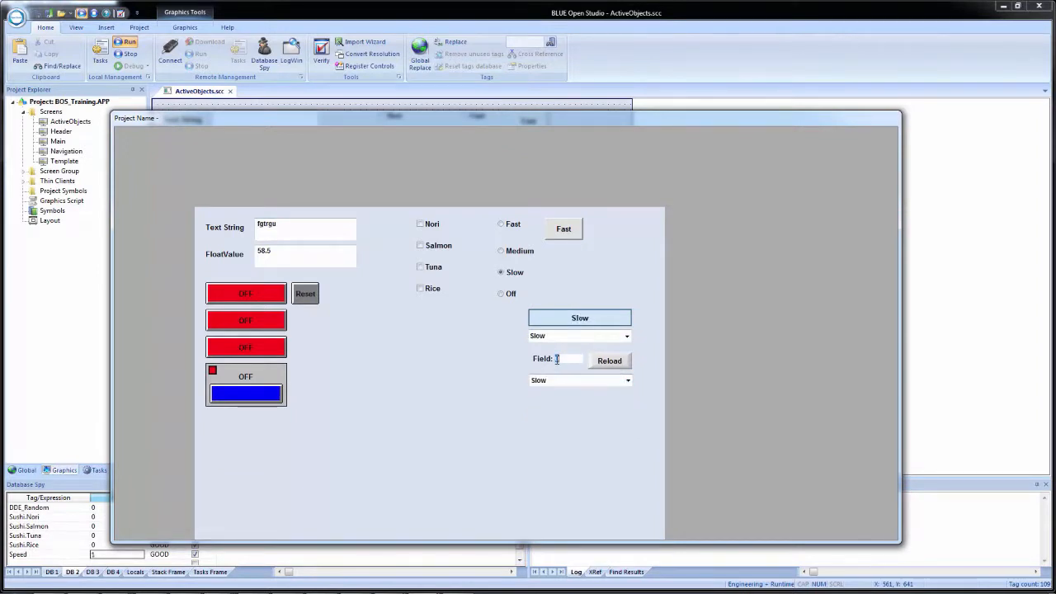
pyautogui.write('1')
pyautogui.click(608, 360)
pyautogui.click(582, 384)
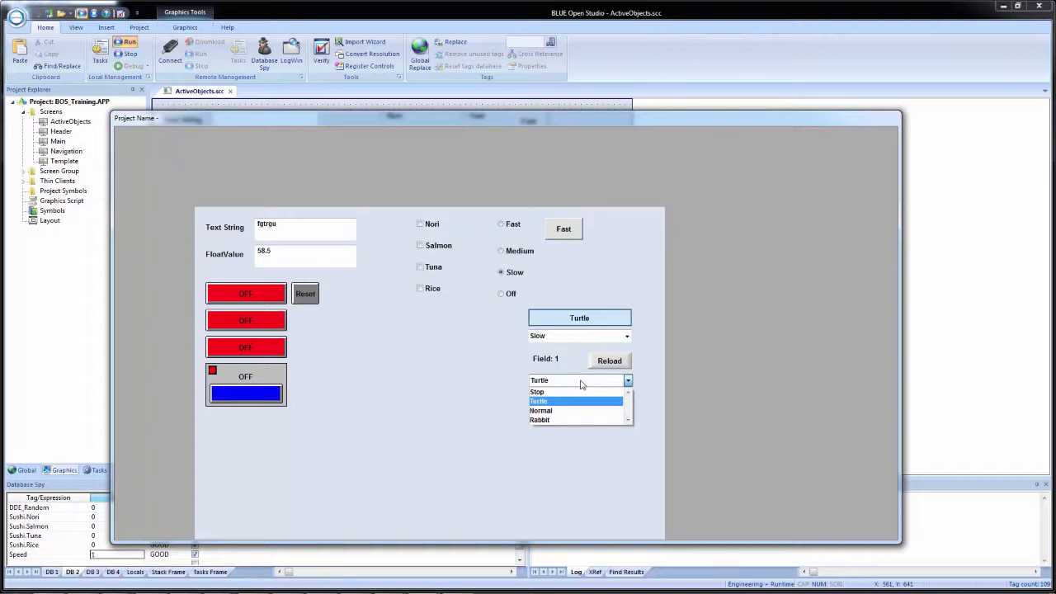
# Close the expanded list, return to the ActiveObjects screen editor and open the lower combo box's data source settings.
pyautogui.click(513, 378)
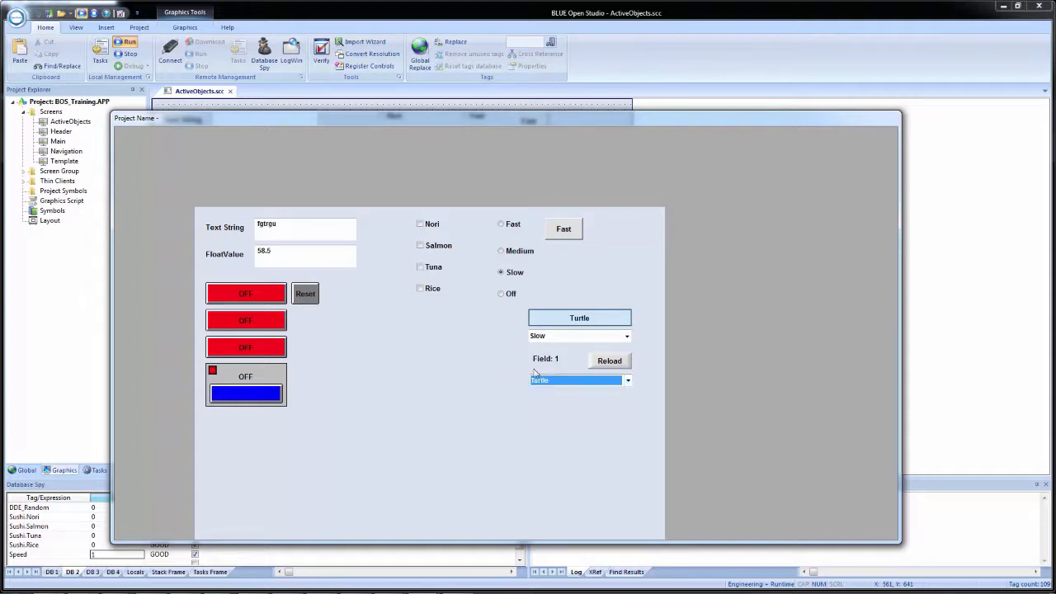
pyautogui.click(974, 293)
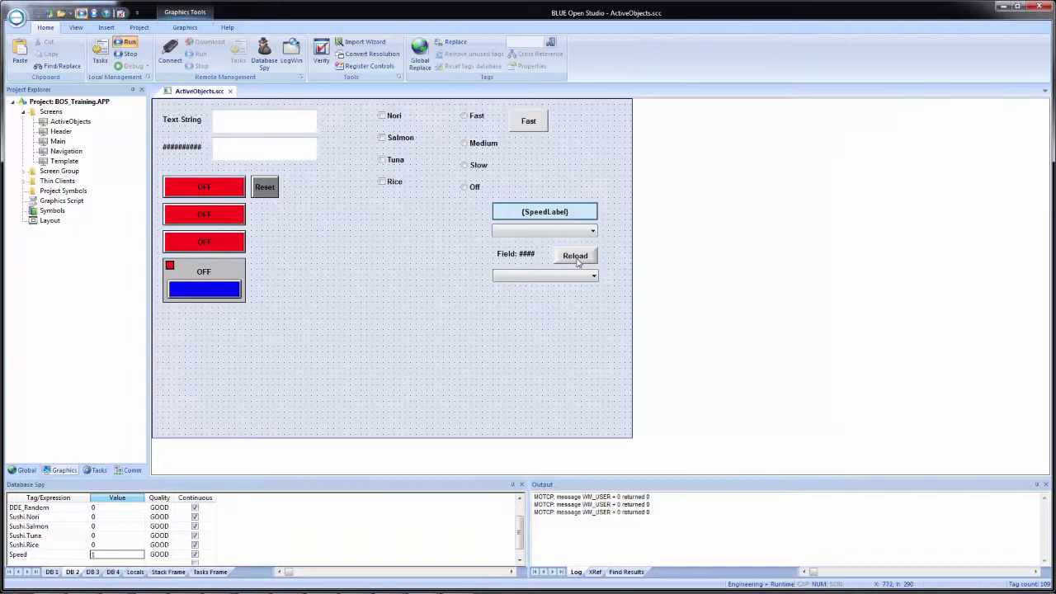
pyautogui.click(532, 282)
pyautogui.doubleClick(532, 282)
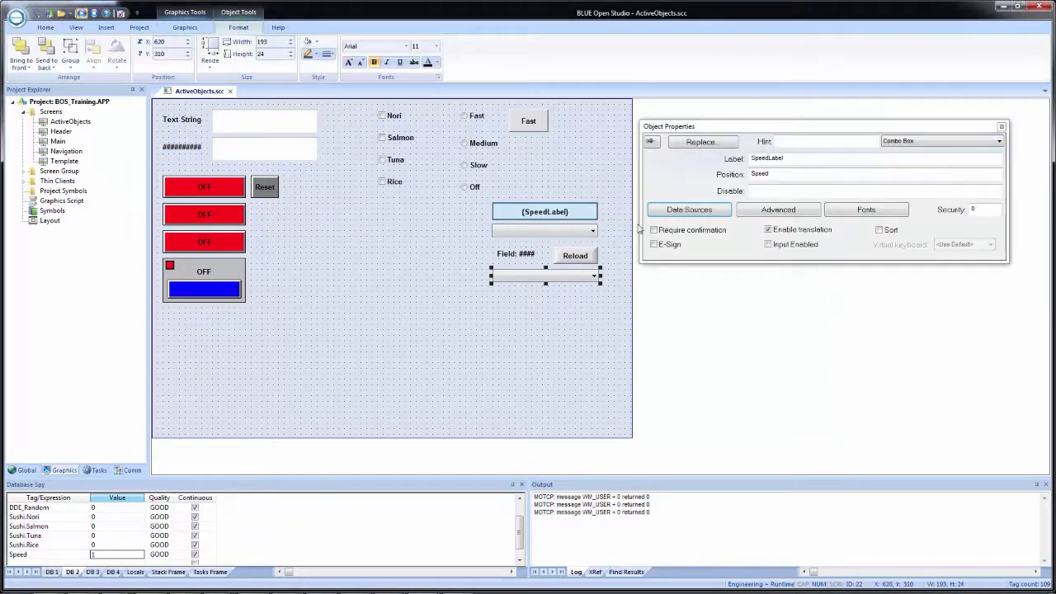
pyautogui.click(689, 210)
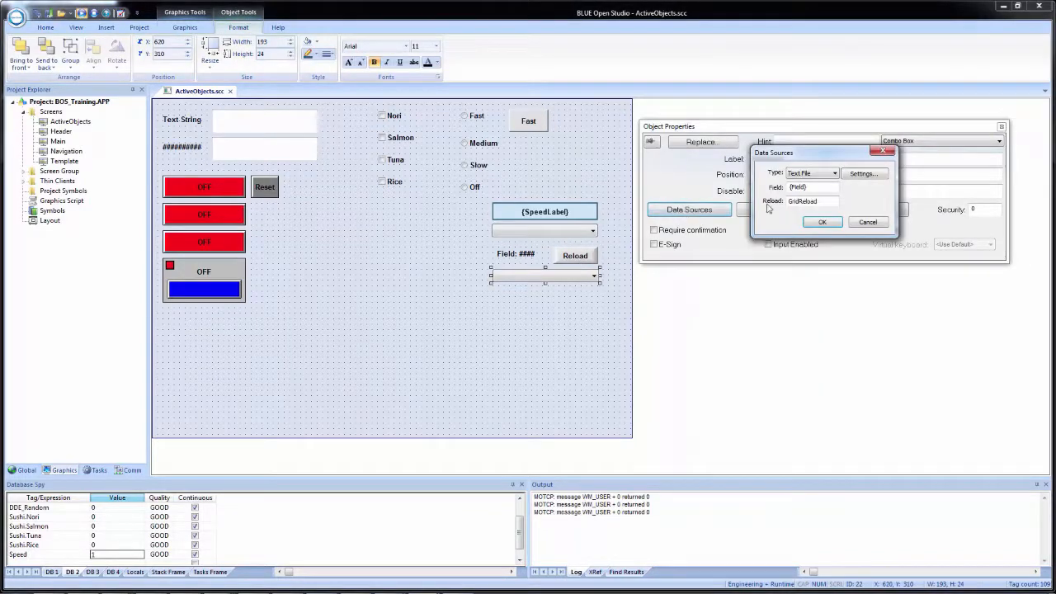
# Select Array Tag as the data source type, inspect its settings without entering anything, and show the available types again.
pyautogui.click(820, 175)
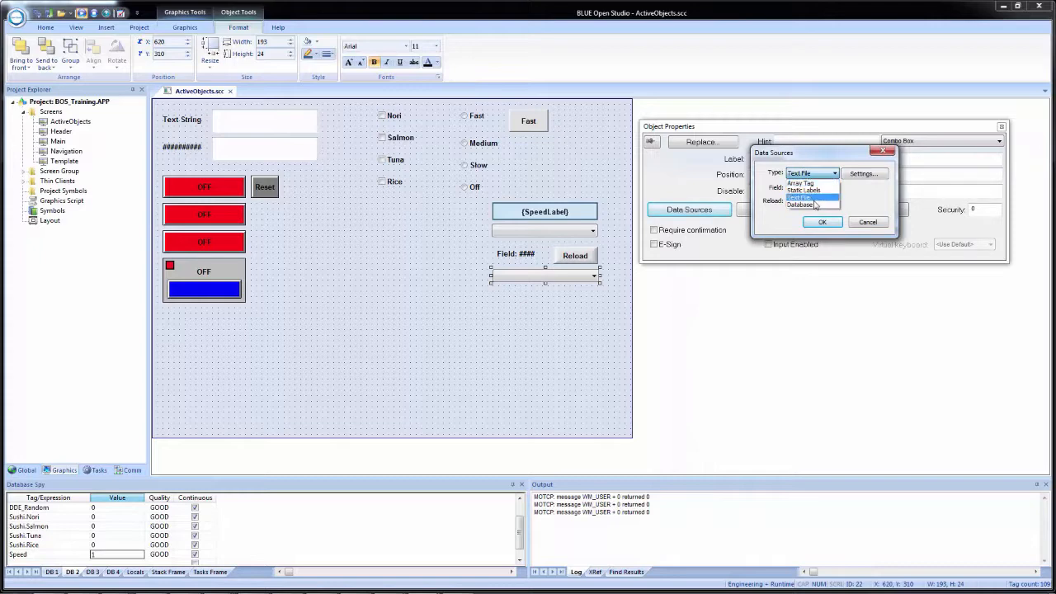
pyautogui.click(807, 183)
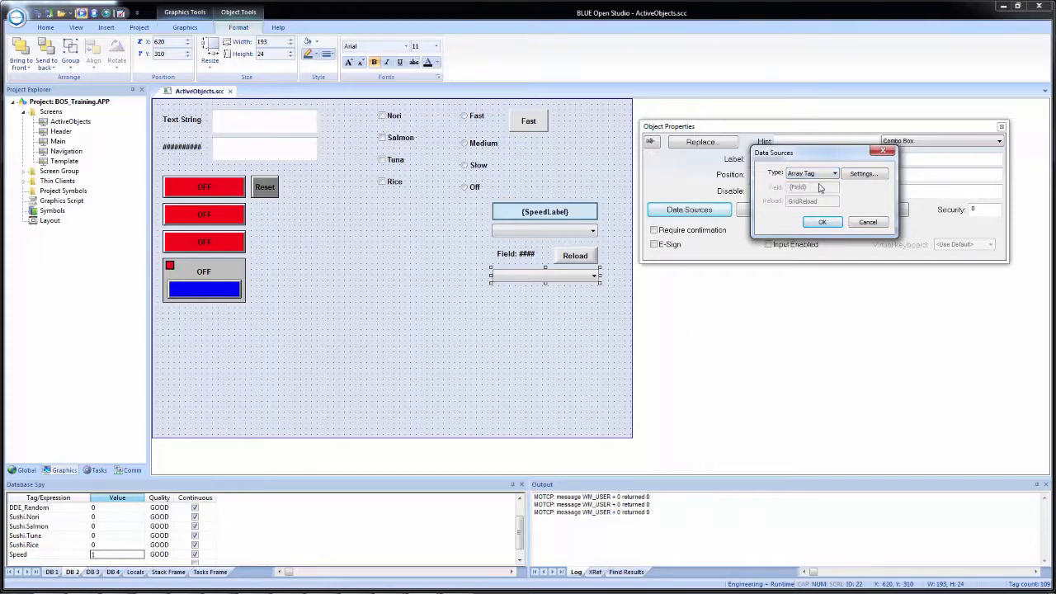
pyautogui.click(870, 175)
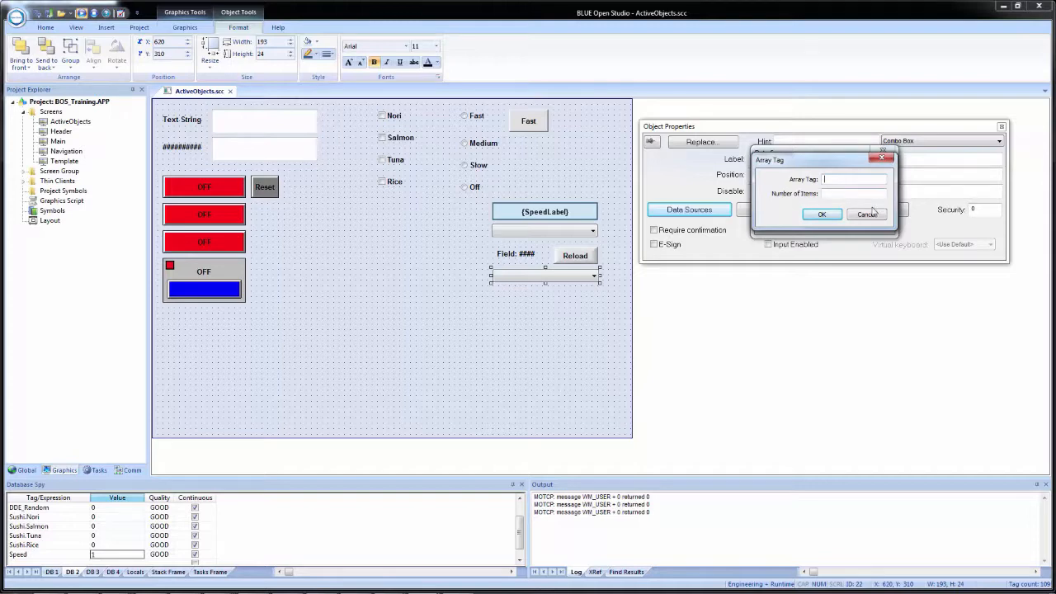
pyautogui.click(866, 214)
pyautogui.click(834, 175)
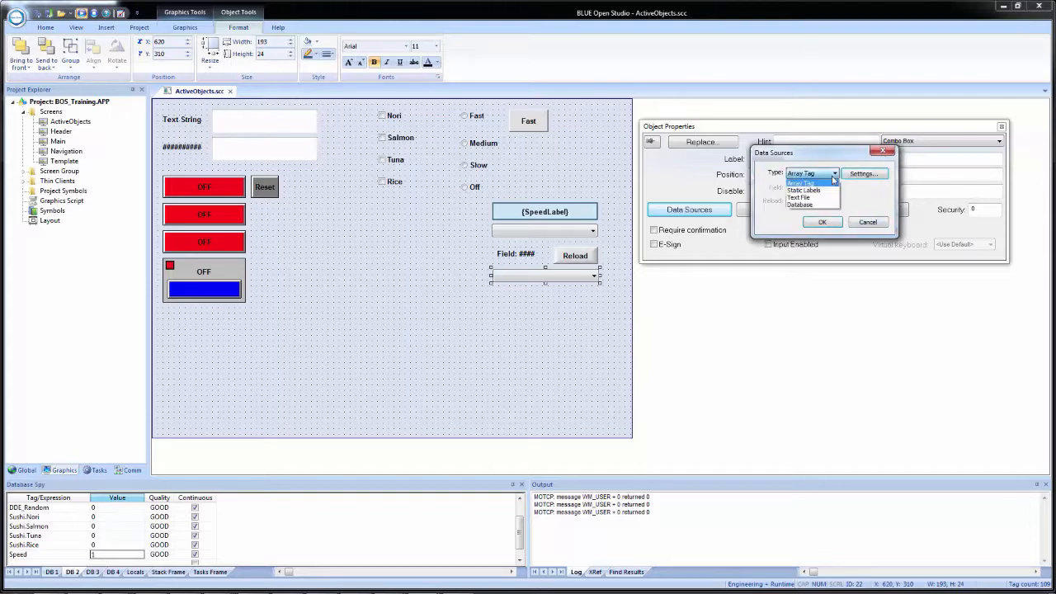
# Examine the Database data source fields and connection settings of the lower combo box, discarding any changes.
pyautogui.click(825, 207)
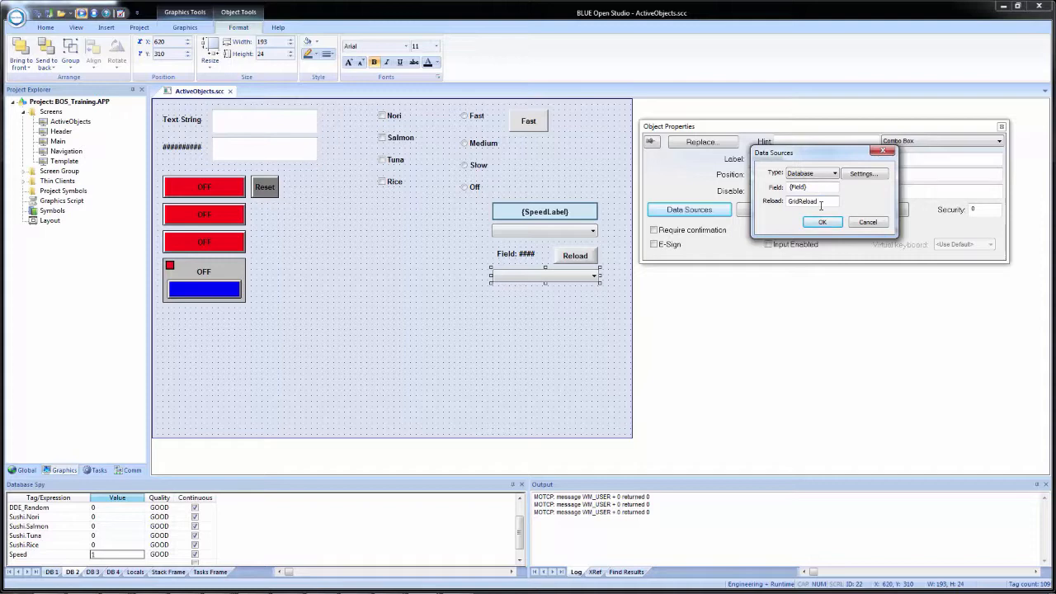
pyautogui.click(873, 175)
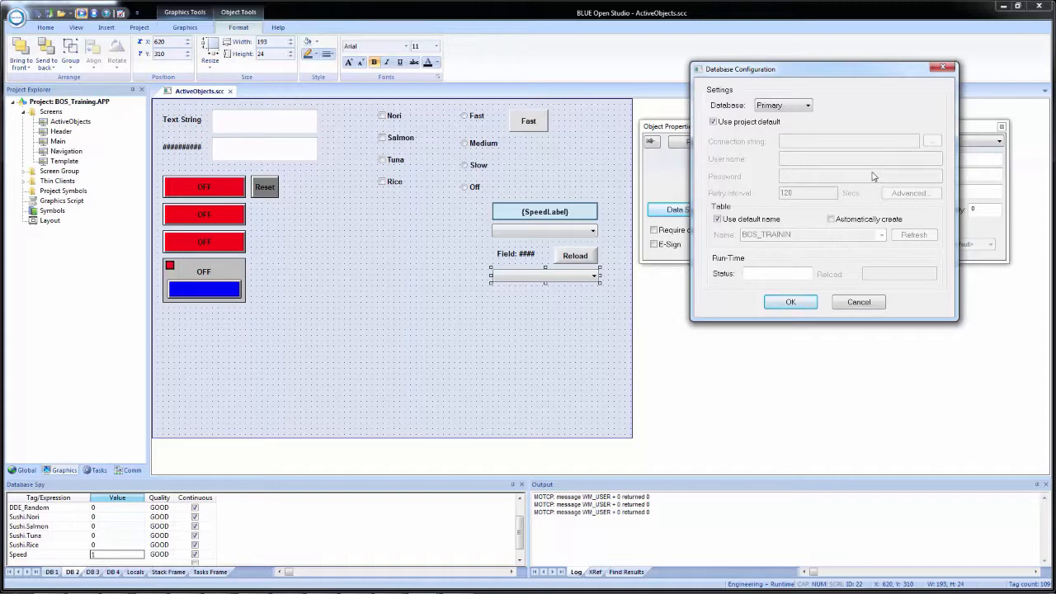
pyautogui.click(858, 301)
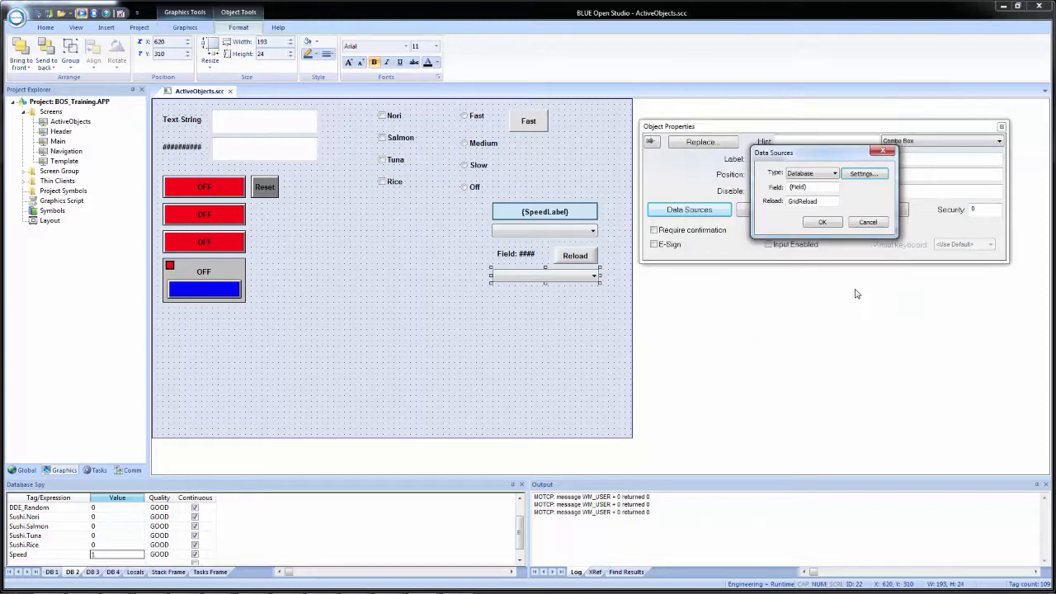
pyautogui.click(867, 222)
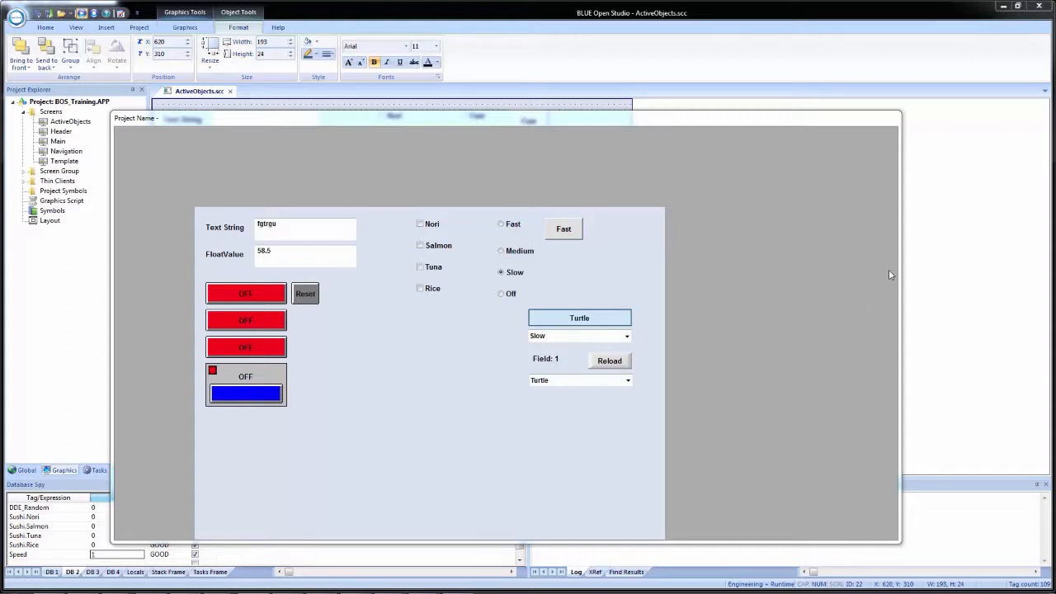
pyautogui.click(945, 268)
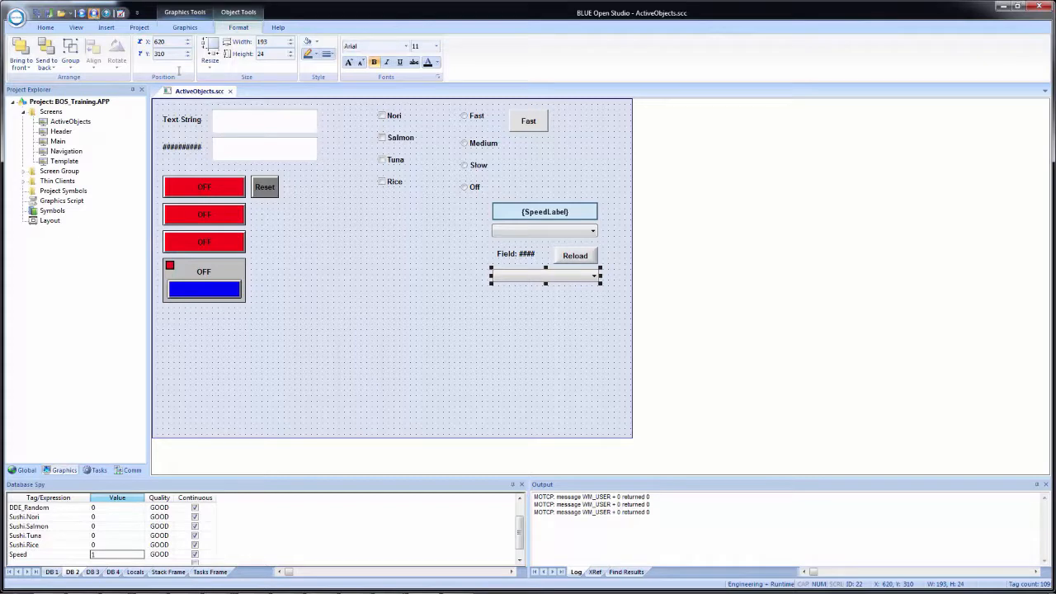
# Draw a Smart Message object about 201 wide and 50 high below the lower combo box and open its properties.
pyautogui.click(185, 27)
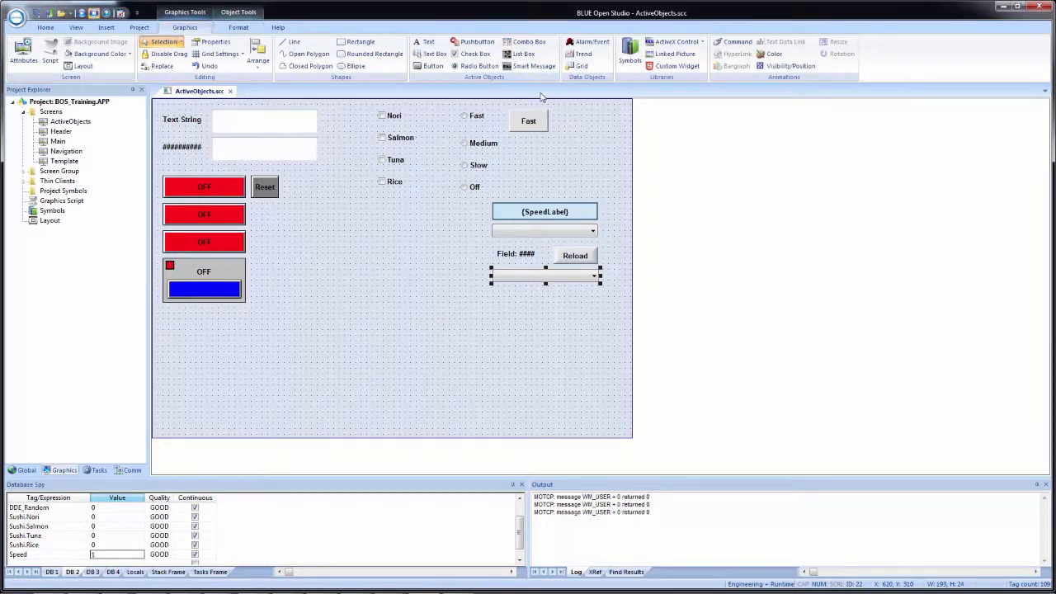
pyautogui.click(528, 70)
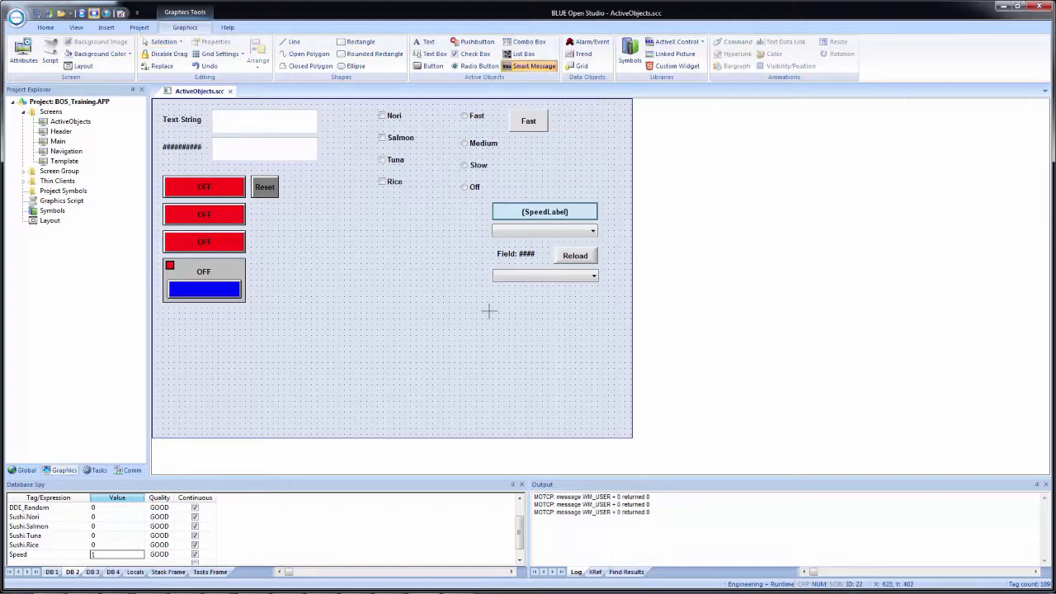
pyautogui.moveTo(486, 313); pyautogui.dragTo(595, 348)
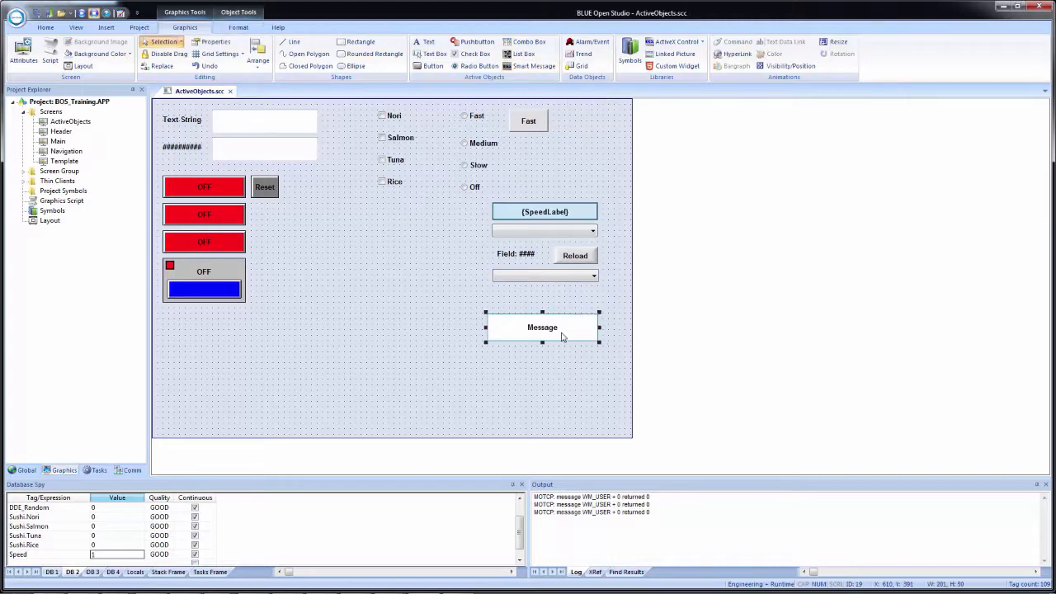
pyautogui.doubleClick(561, 335)
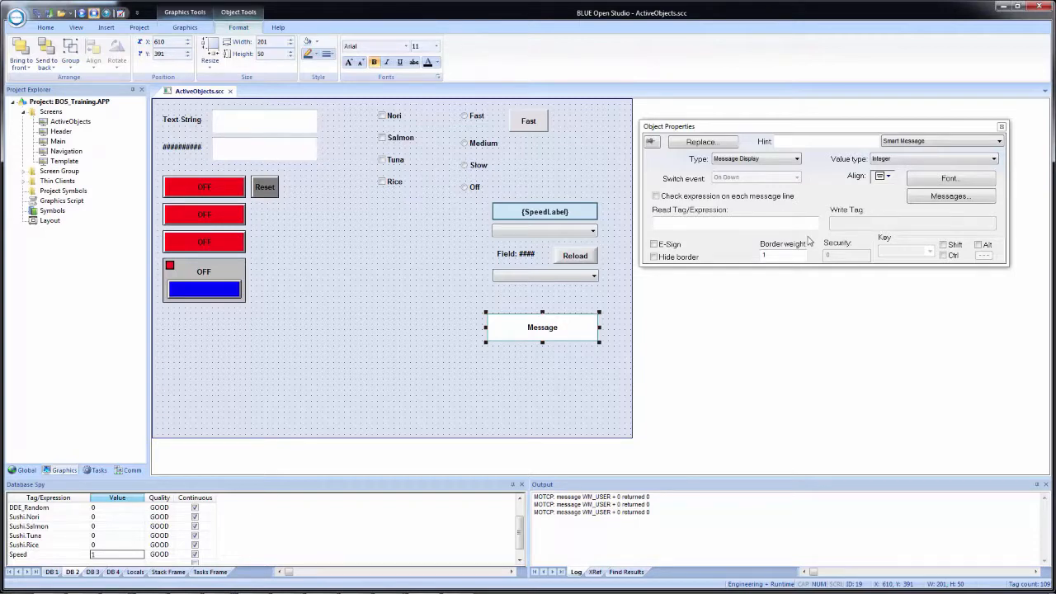
# Examine the smart message's type and value type options and the Multistate Pushbutton switch events, ending on Message Display with Integer values.
pyautogui.click(781, 165)
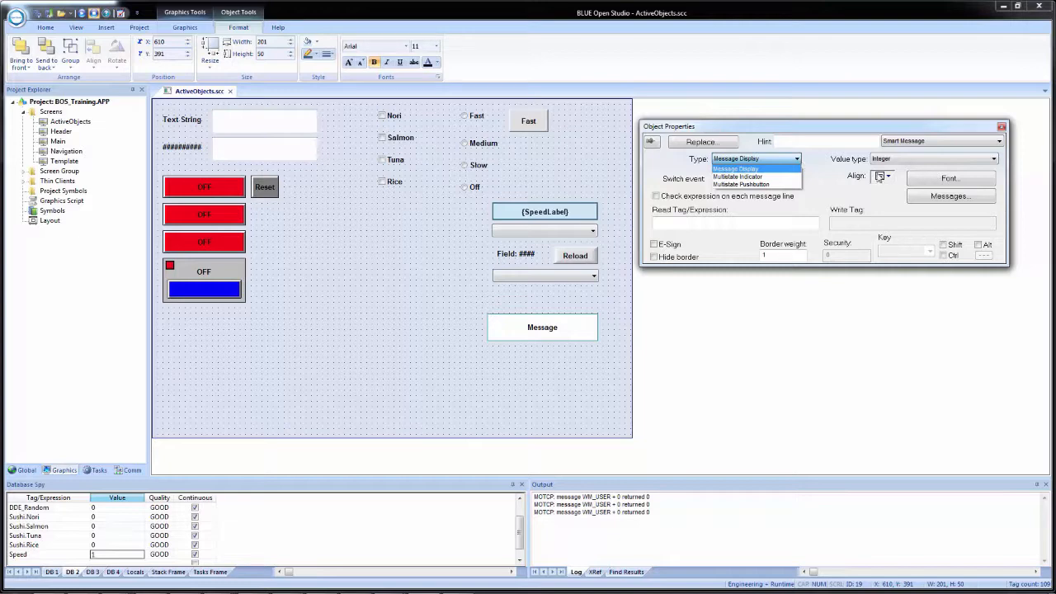
pyautogui.click(831, 184)
pyautogui.click(887, 162)
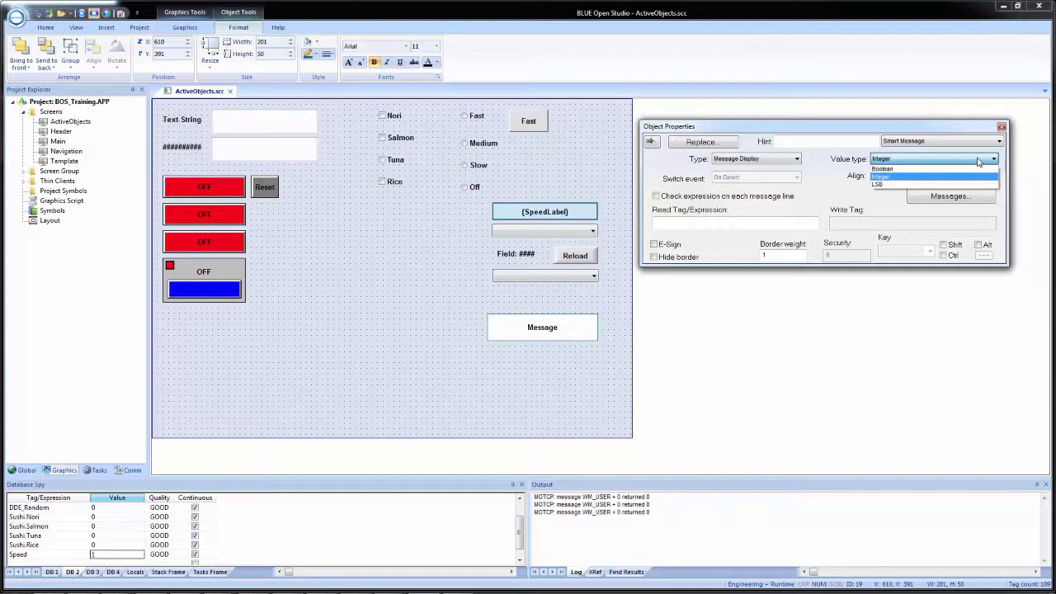
pyautogui.click(822, 188)
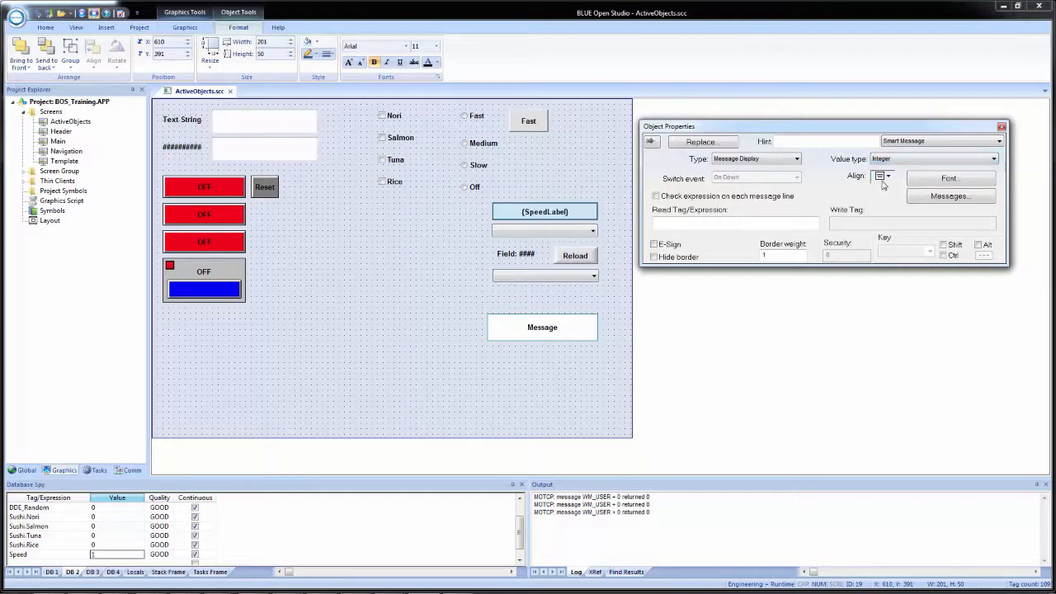
pyautogui.click(741, 164)
pyautogui.click(742, 181)
pyautogui.click(773, 178)
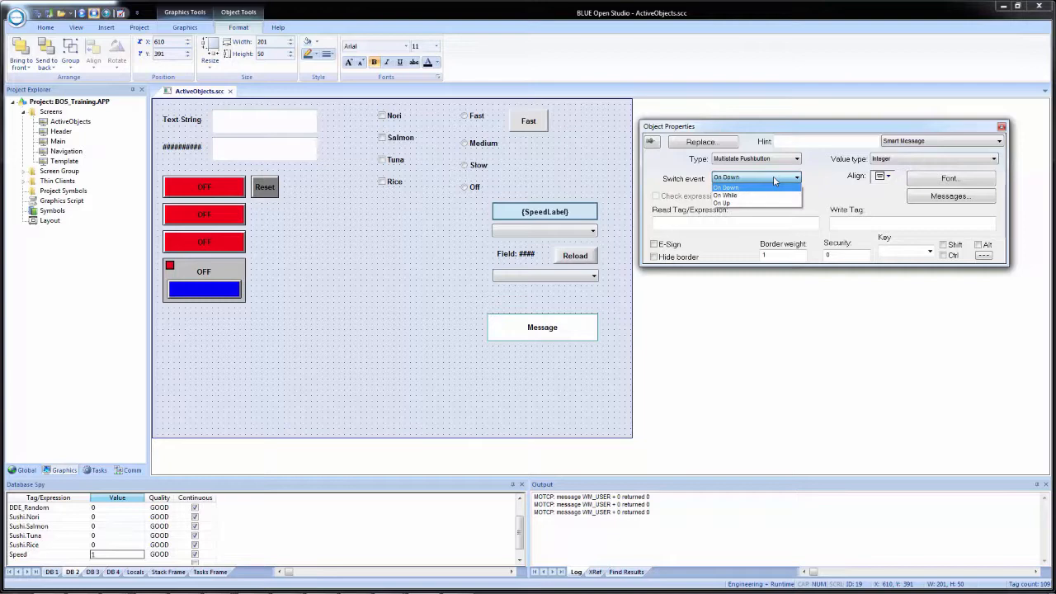
pyautogui.click(767, 178)
pyautogui.click(760, 162)
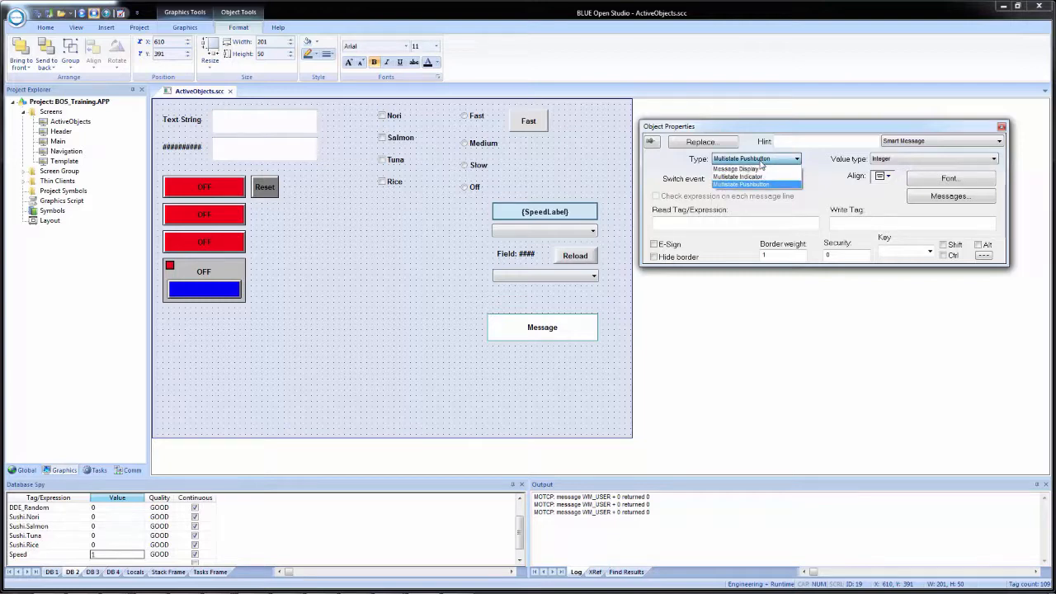
pyautogui.click(757, 168)
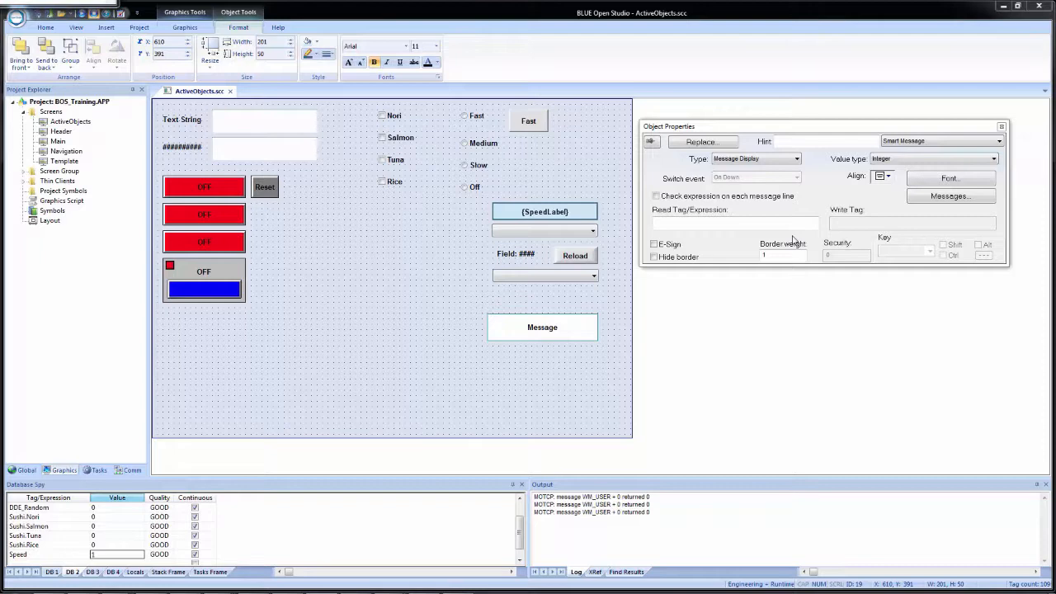
# Set the smart message's read expression to Status and create it as a new Integer tag, choosing its scope.
pyautogui.click(772, 219)
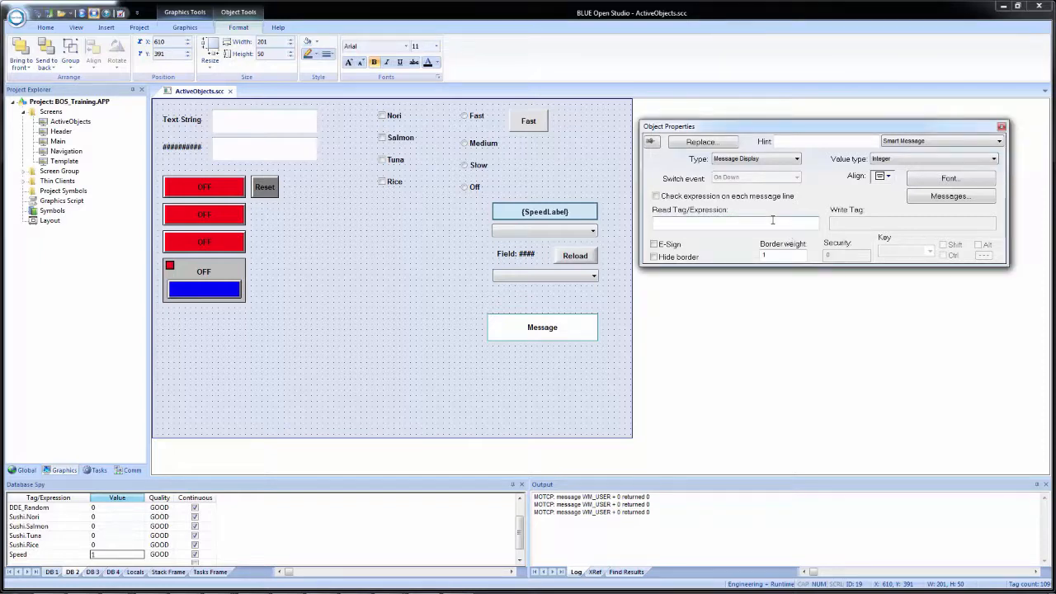
pyautogui.write('Status')
pyautogui.click(829, 143)
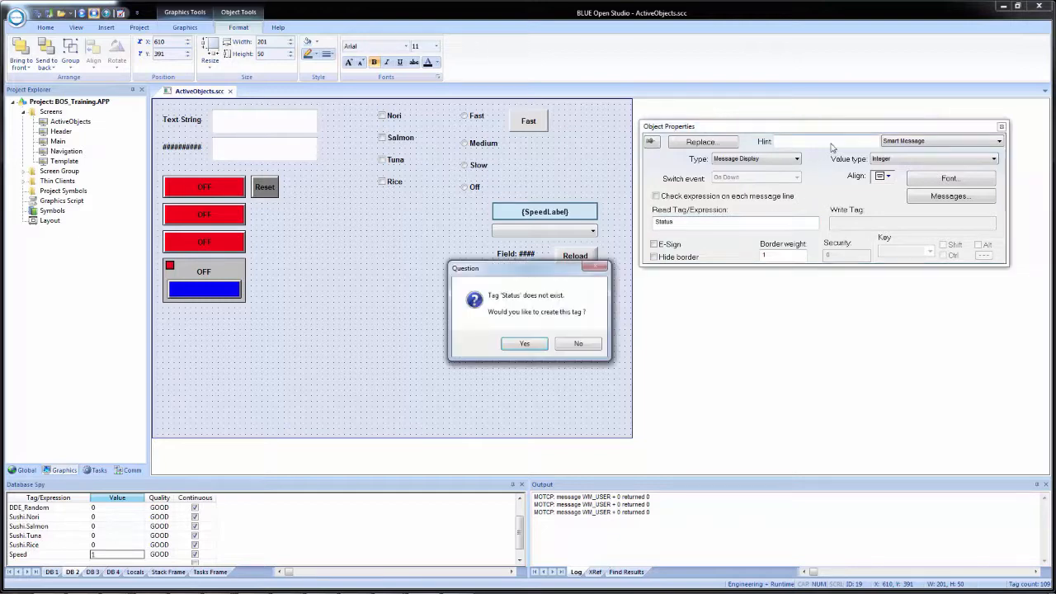
pyautogui.click(526, 343)
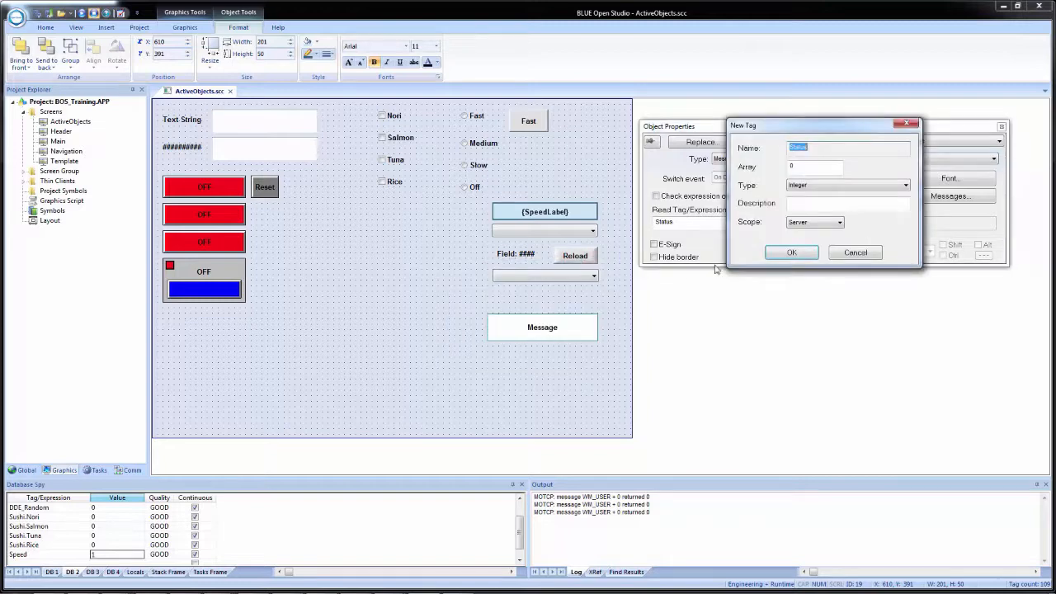
pyautogui.click(797, 223)
pyautogui.click(797, 238)
pyautogui.click(788, 253)
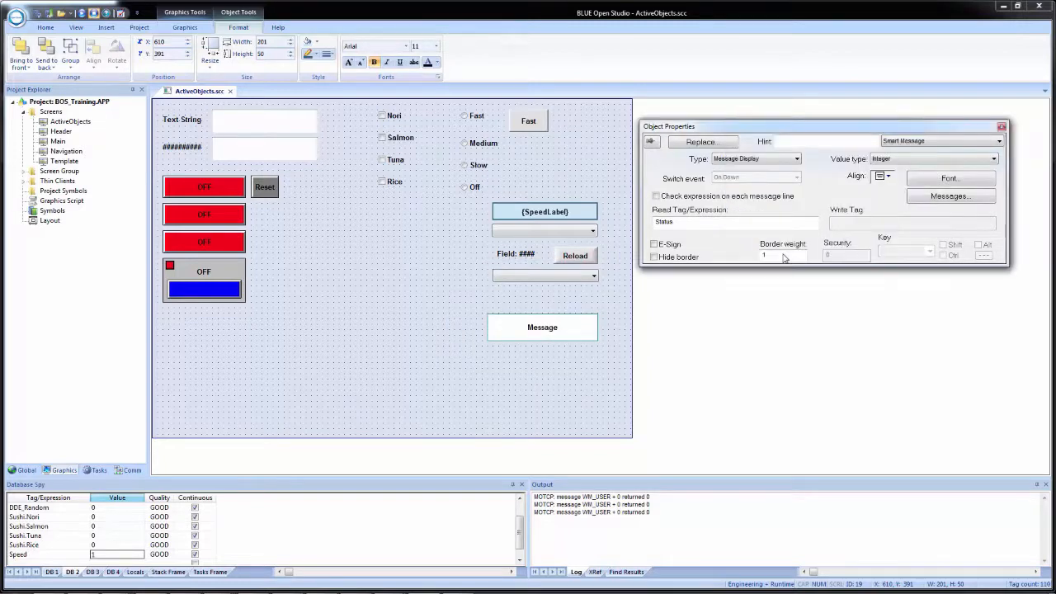
# In the smart message's static message table, enter "Message #1" for state 0 and enable its rectangle blink.
pyautogui.click(954, 197)
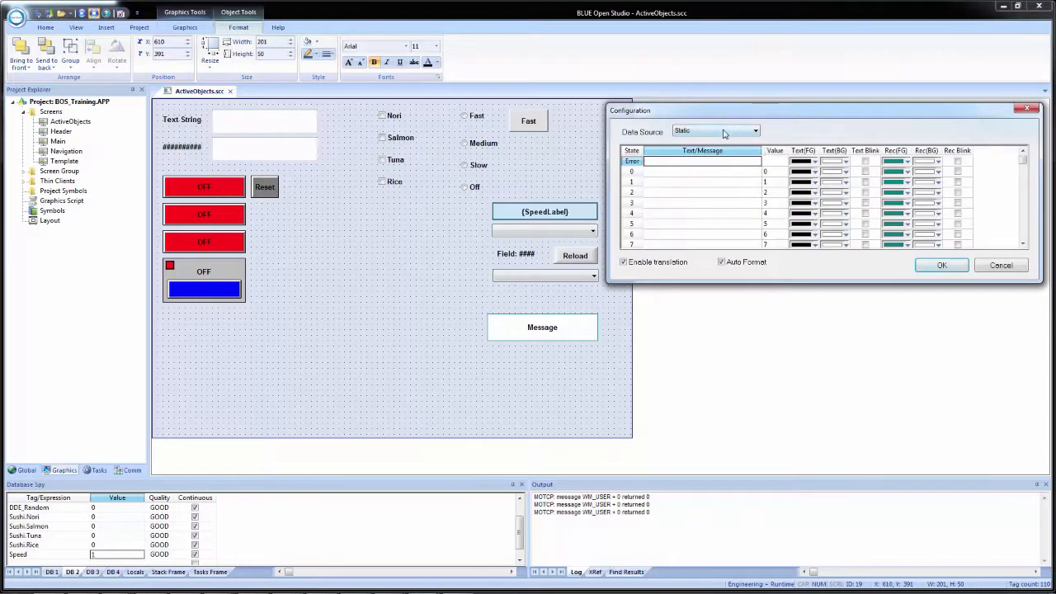
pyautogui.click(724, 132)
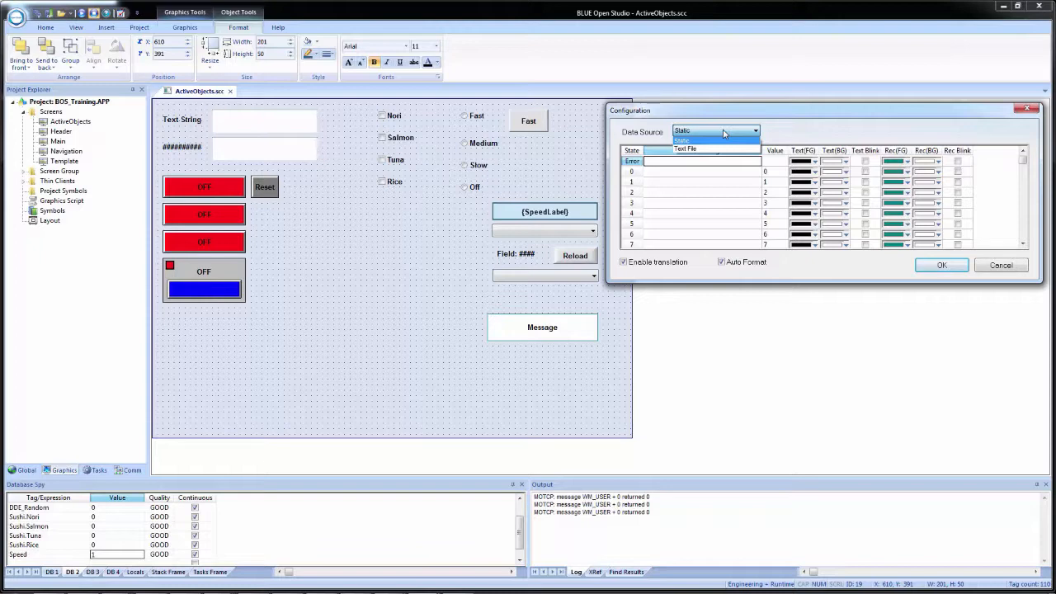
pyautogui.click(681, 171)
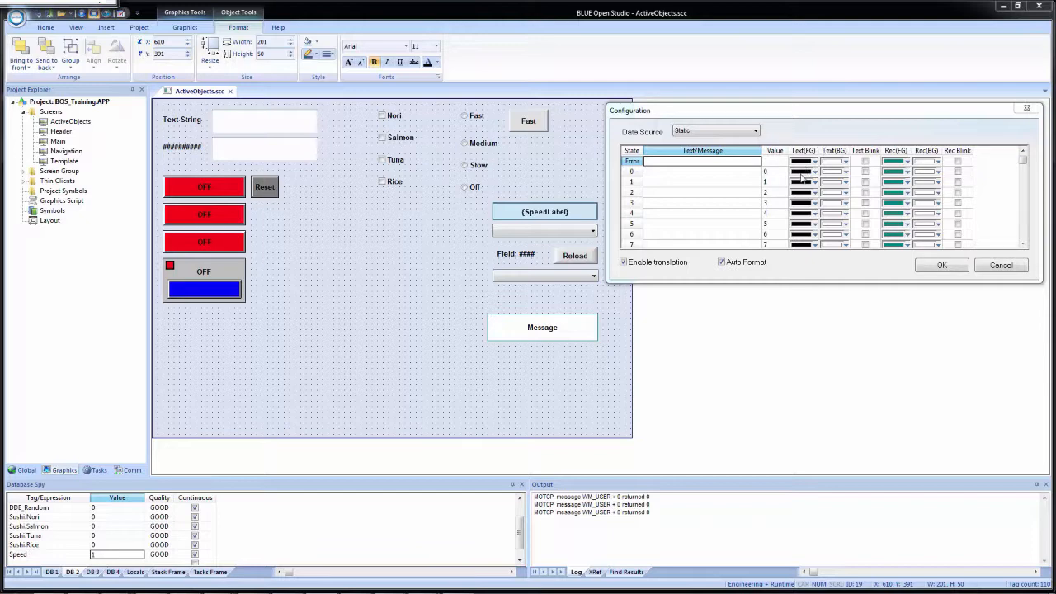
pyautogui.click(701, 171)
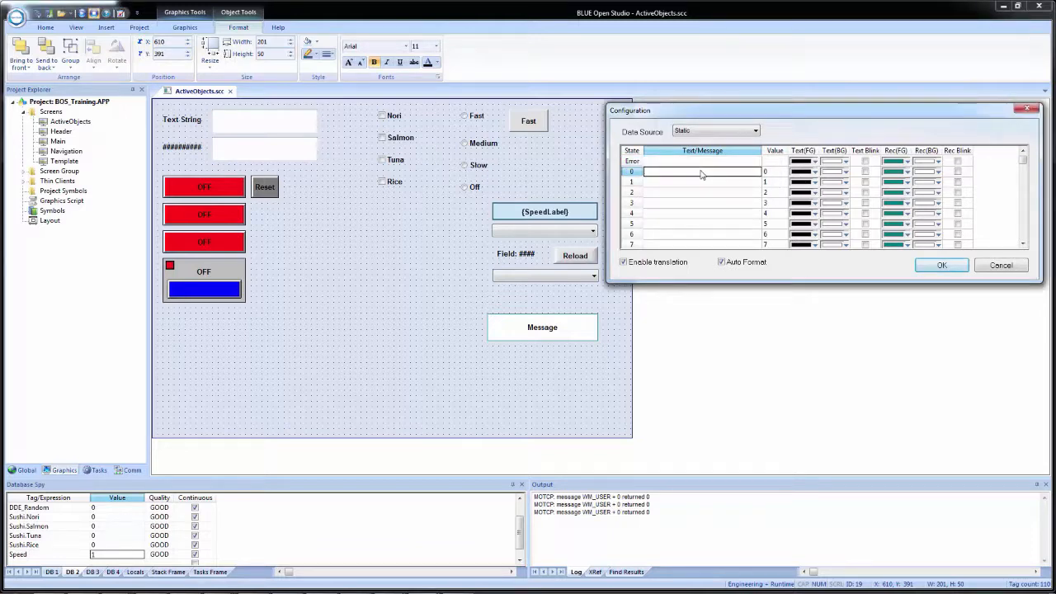
pyautogui.write('Message #1')
pyautogui.press('Tab')
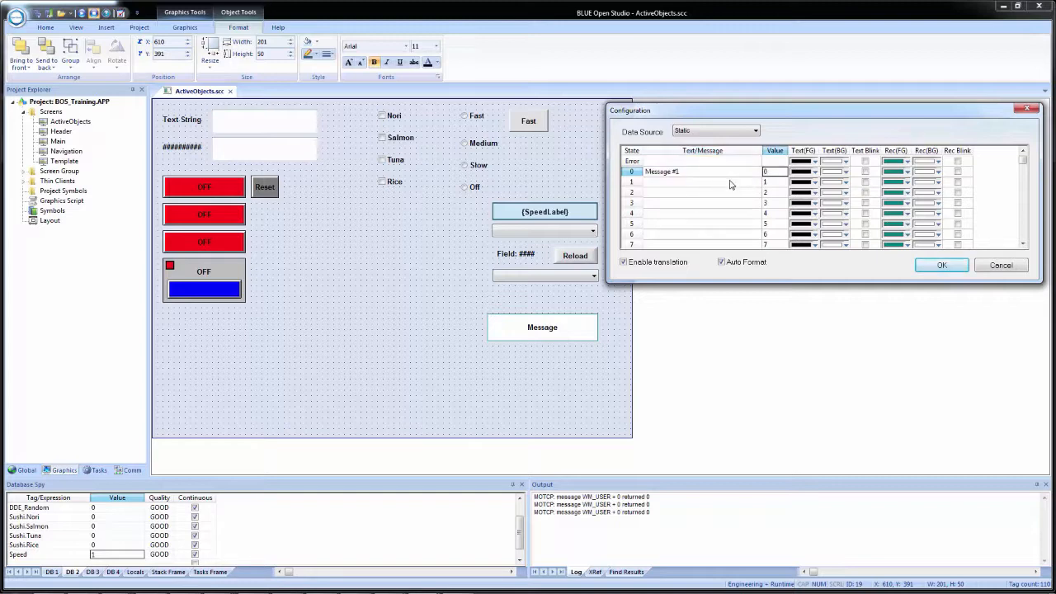
pyautogui.press('Tab')
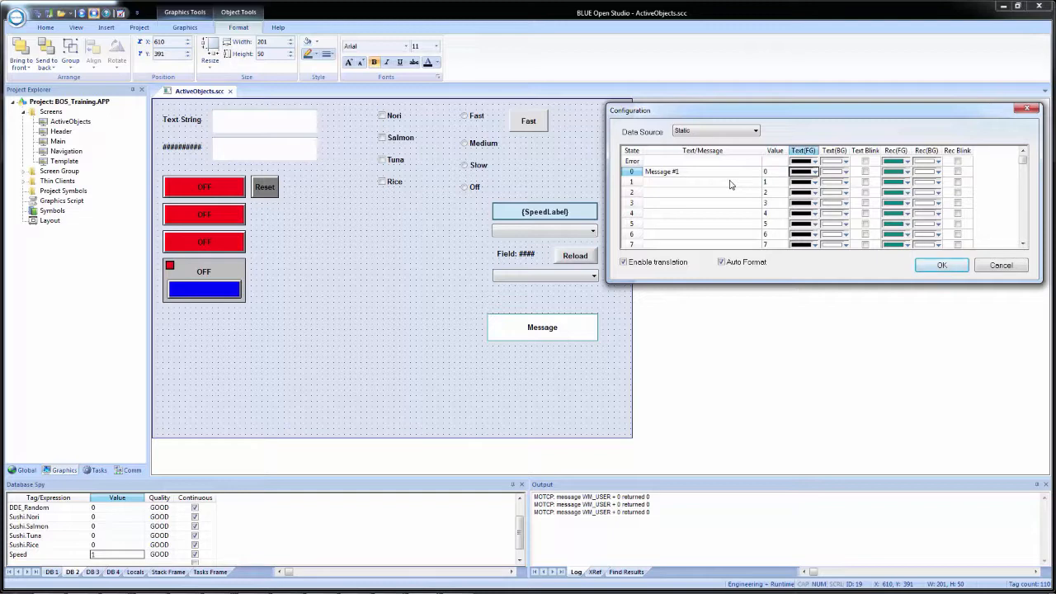
pyautogui.press('Tab')
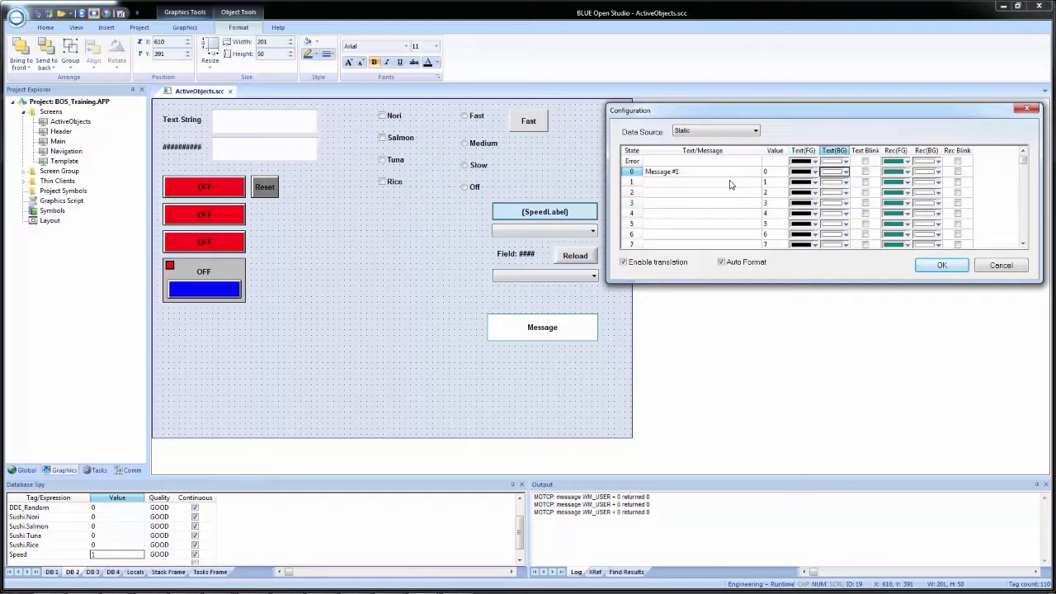
pyautogui.press('Tab')
pyautogui.press('Tab')
pyautogui.press('Tab')
pyautogui.press('Tab')
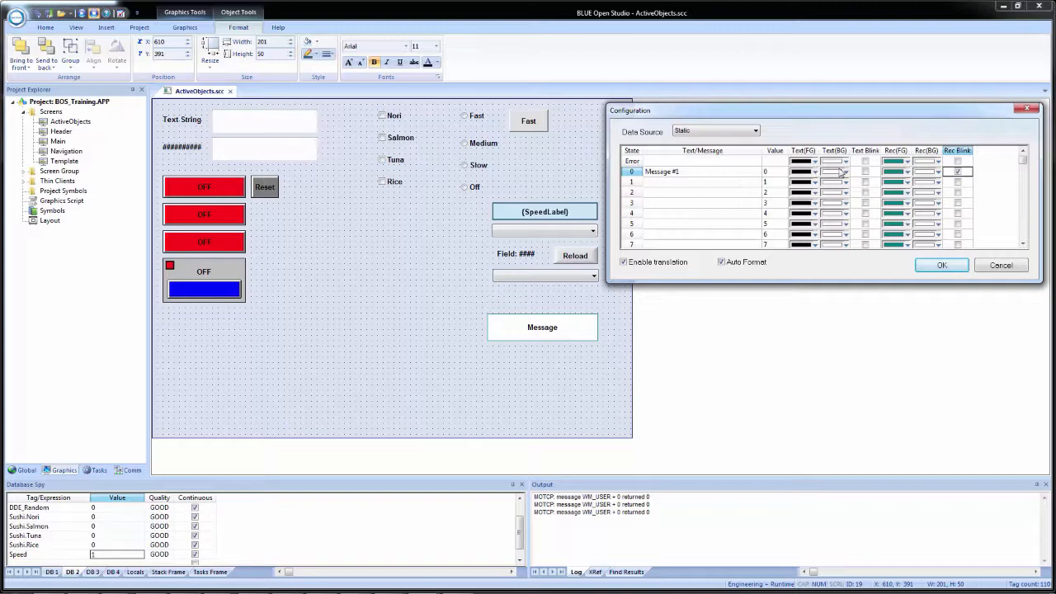
# Copy the state 0 row into state 1 with the text "Message #2" and rectangle blink turned off.
pyautogui.click(629, 172)
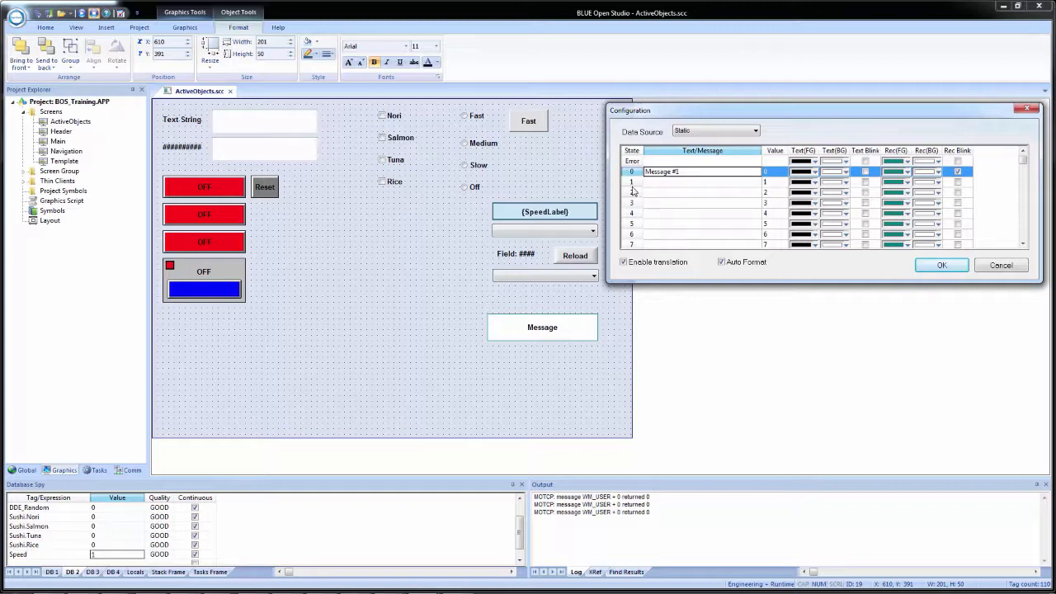
pyautogui.click(633, 188)
pyautogui.write('Message #1')
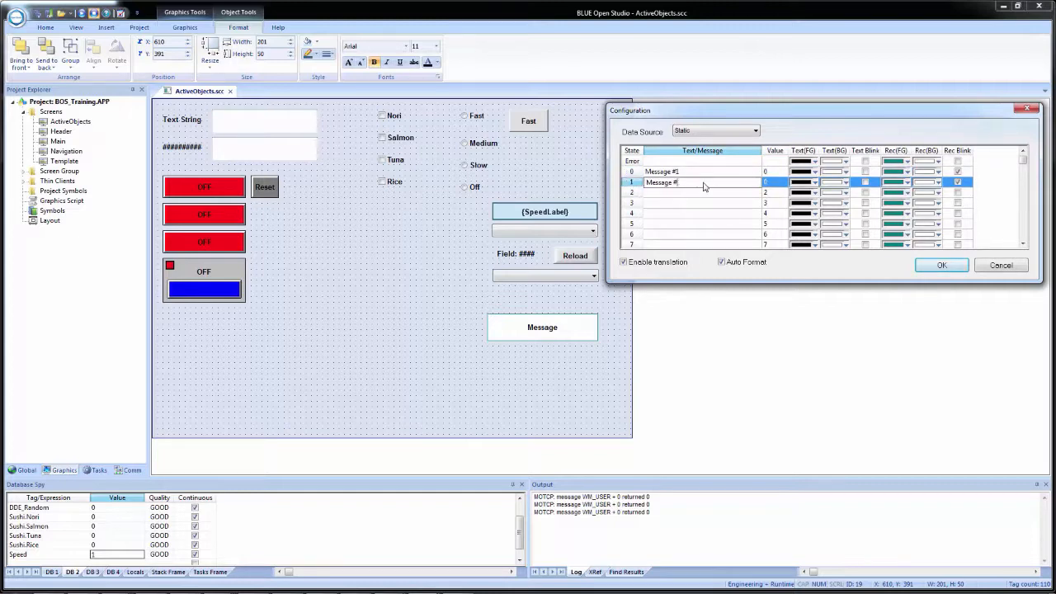
pyautogui.click(768, 182)
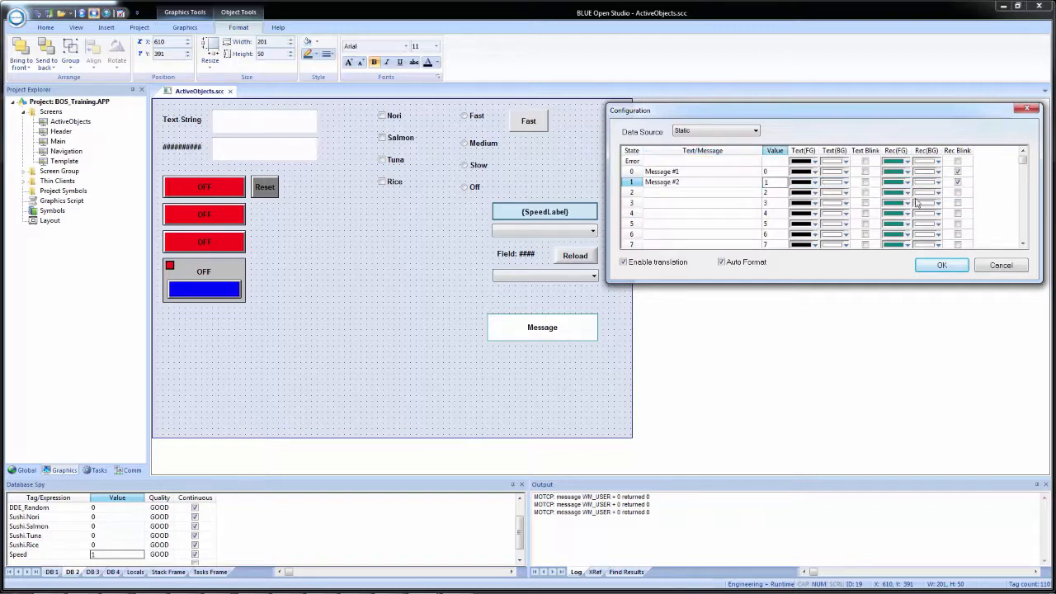
pyautogui.click(957, 181)
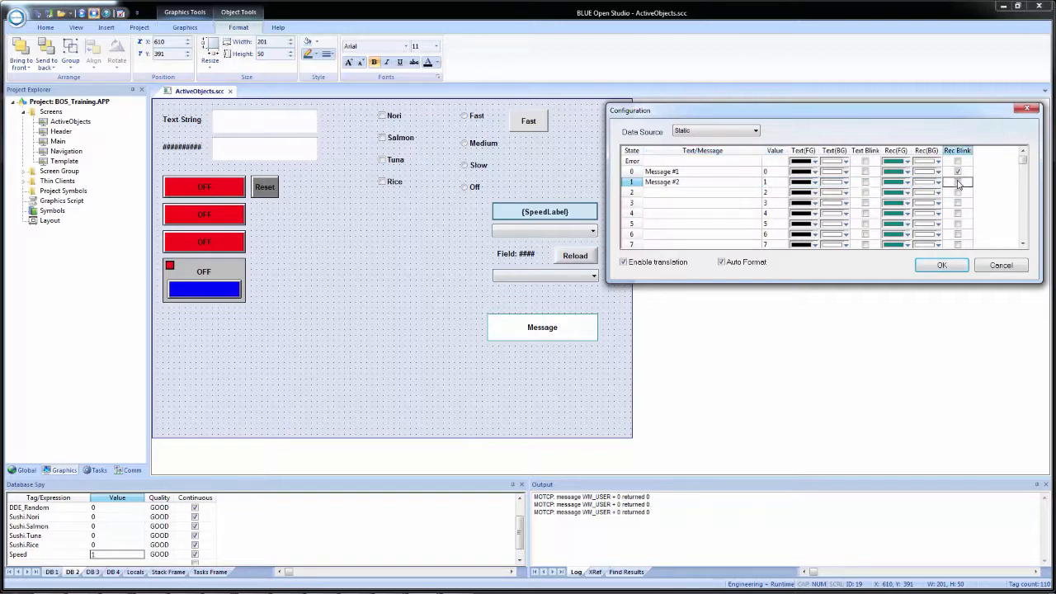
# Set the text foreground color of Message #2 to standard red.
pyautogui.click(720, 195)
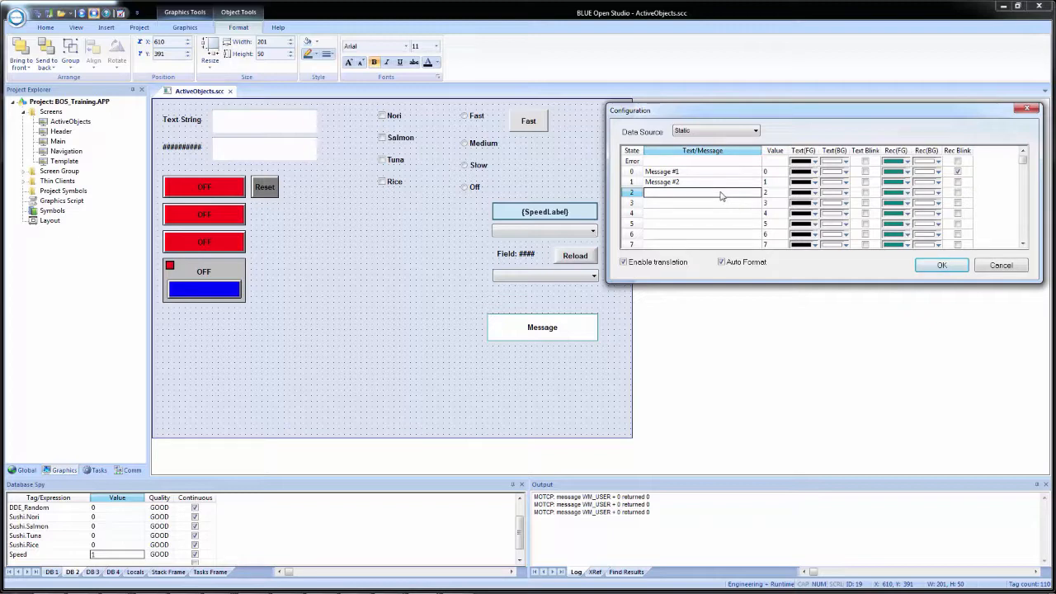
pyautogui.click(808, 183)
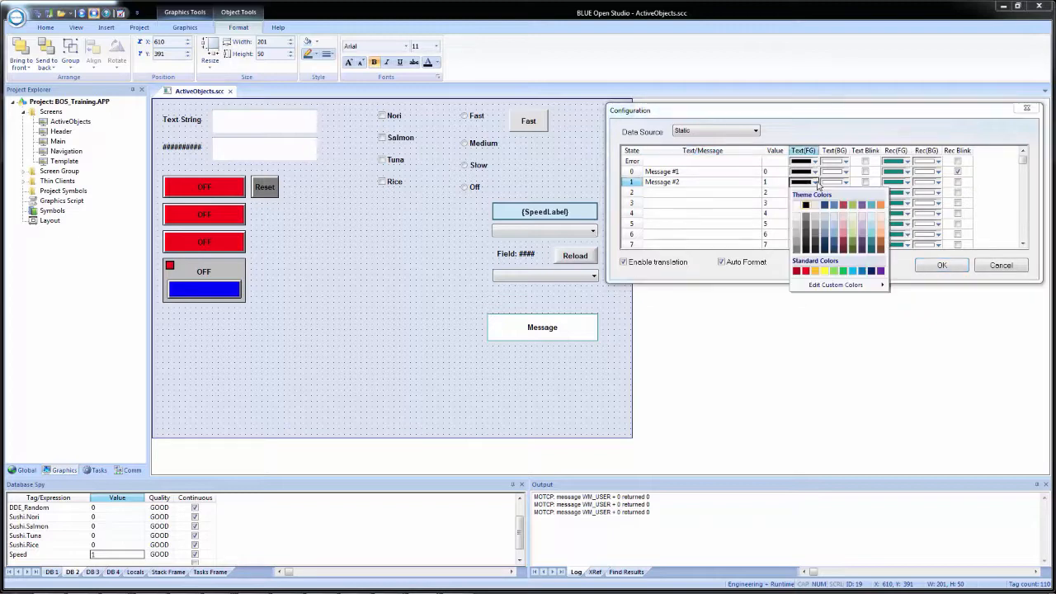
pyautogui.click(805, 272)
# Enter "Message #3" as the message text for state 2.
pyautogui.click(653, 197)
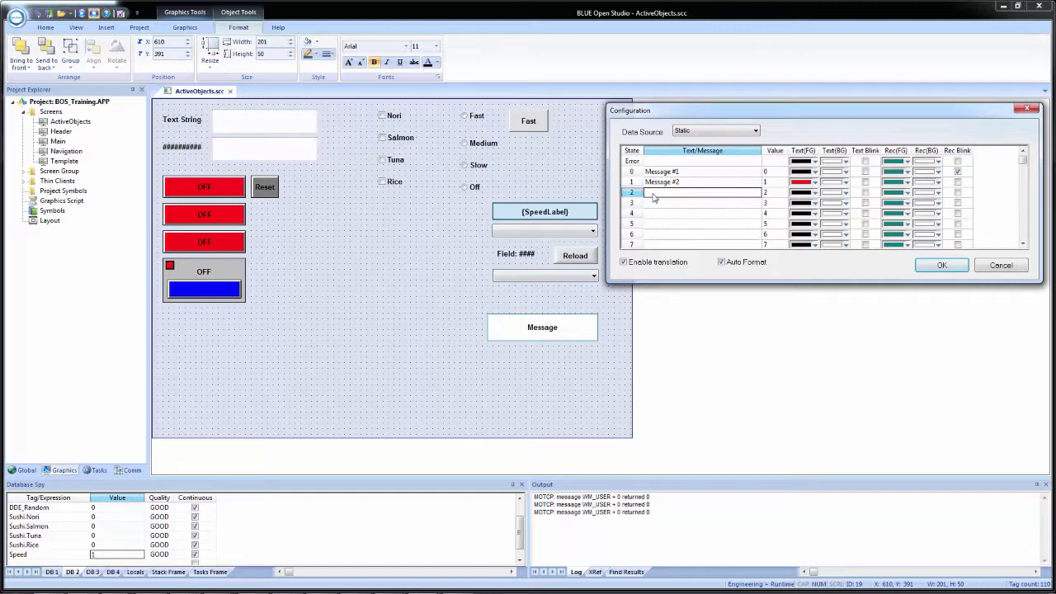
pyautogui.write('Message #3')
pyautogui.press('Return')
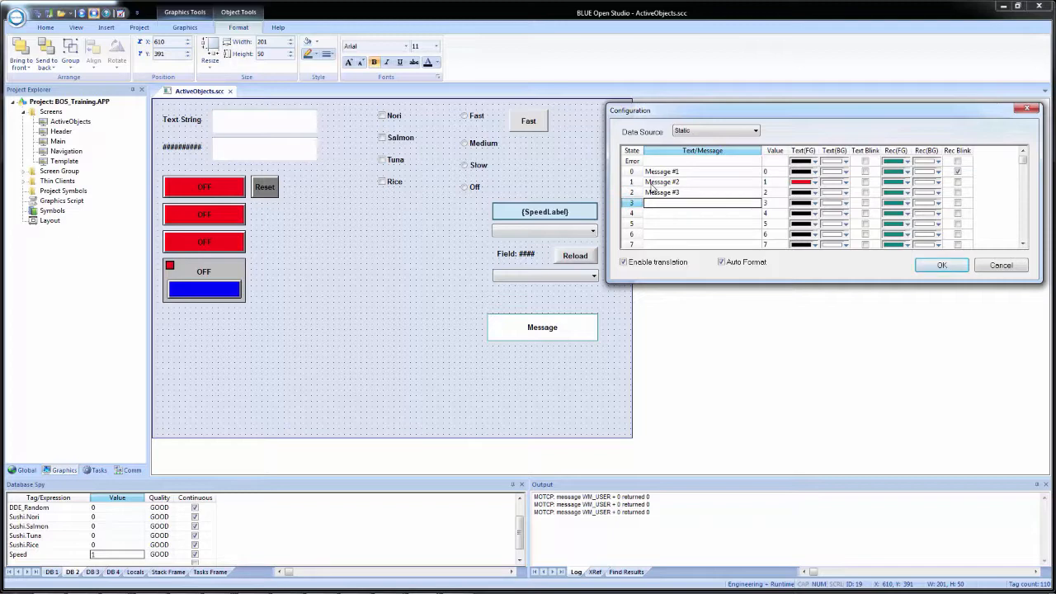
# Enter "Message #4" as the message text for state 3 and "Message #5" for state 4.
pyautogui.write('Message')
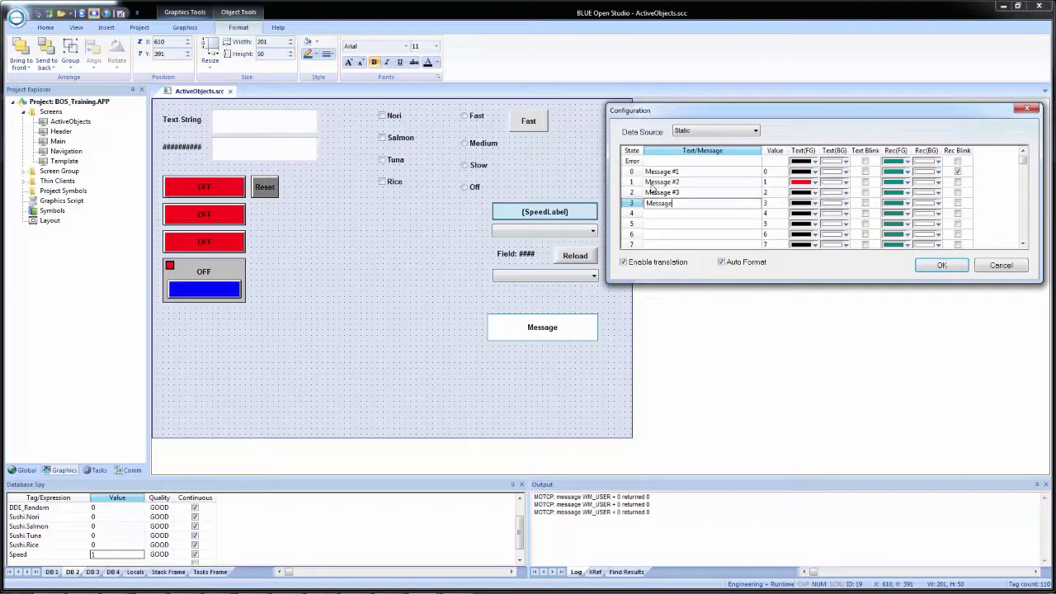
pyautogui.write(' #4')
pyautogui.press('Return')
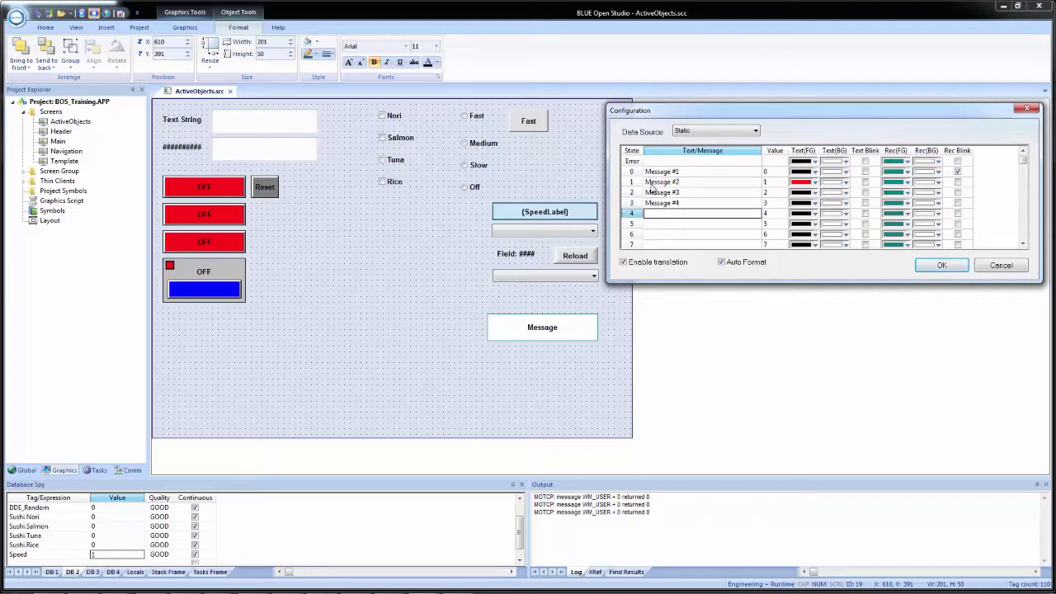
pyautogui.write('Message #5')
# Enable text blink for Message #4, then accept the message configuration and close the object's properties.
pyautogui.click(864, 203)
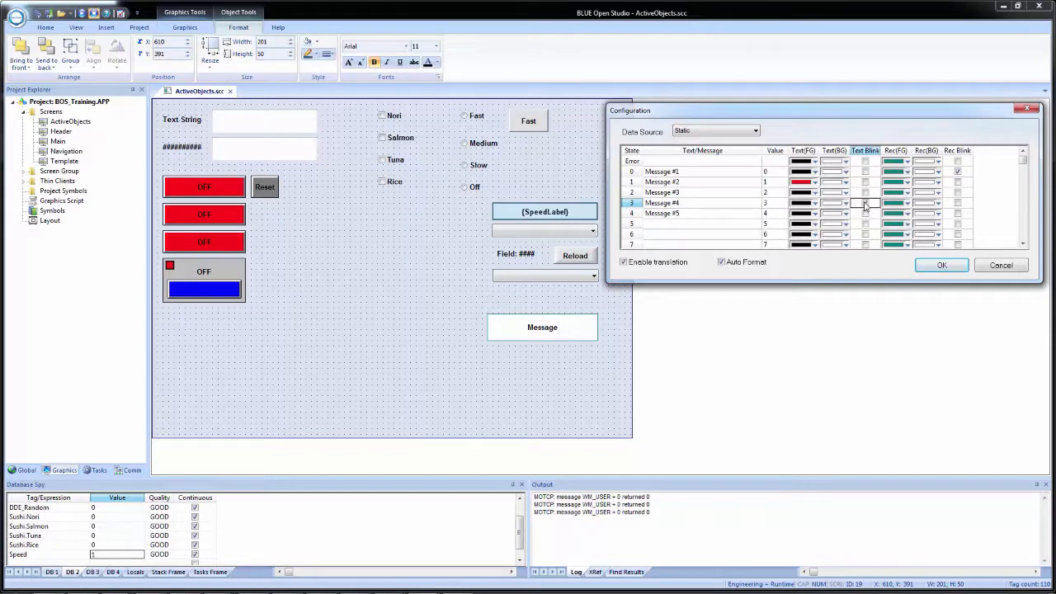
pyautogui.click(864, 204)
pyautogui.click(942, 266)
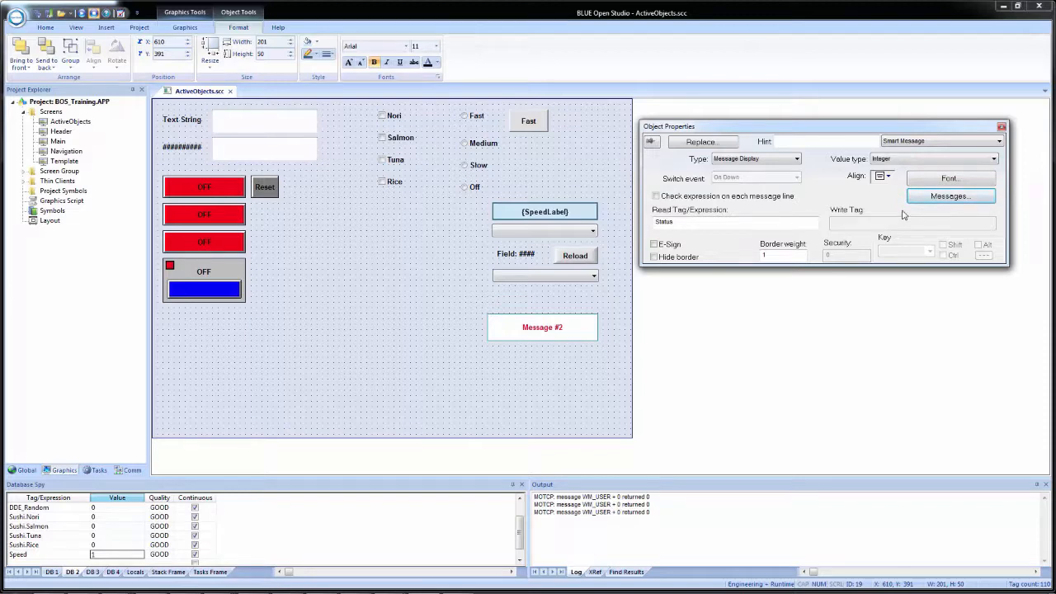
pyautogui.click(1002, 128)
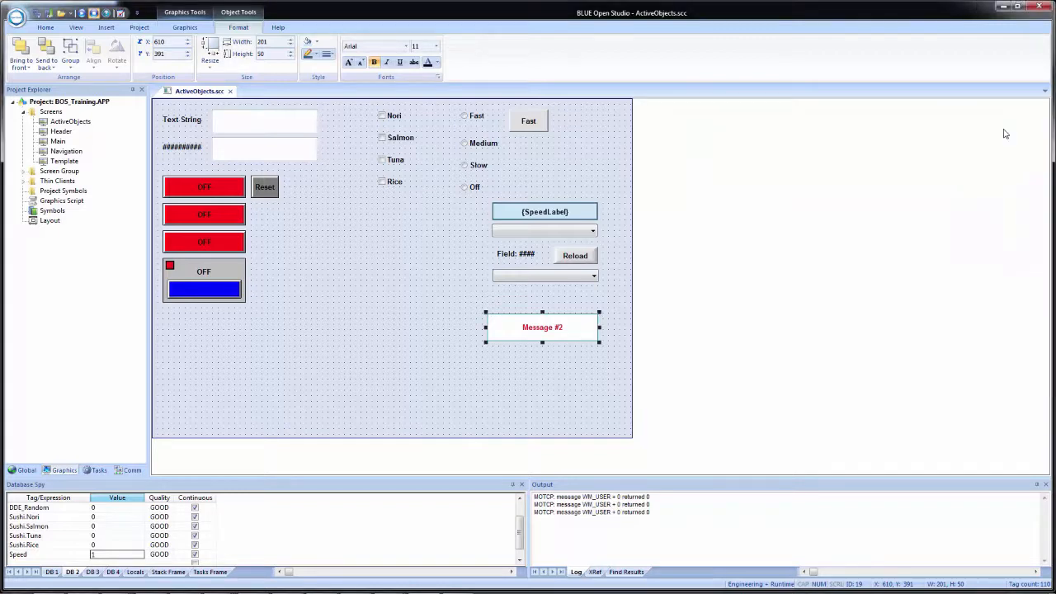
# Duplicate the smart message directly below the original and set the copy's type to Multistate Indicator.
pyautogui.click(525, 331)
pyautogui.moveTo(531, 328); pyautogui.dragTo(537, 362)
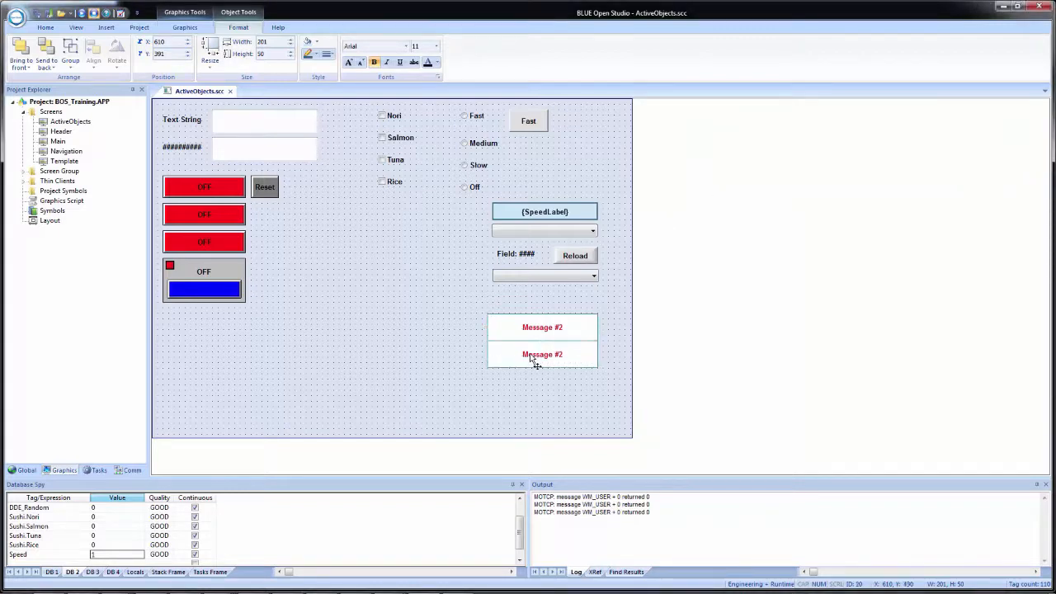
pyautogui.doubleClick(538, 370)
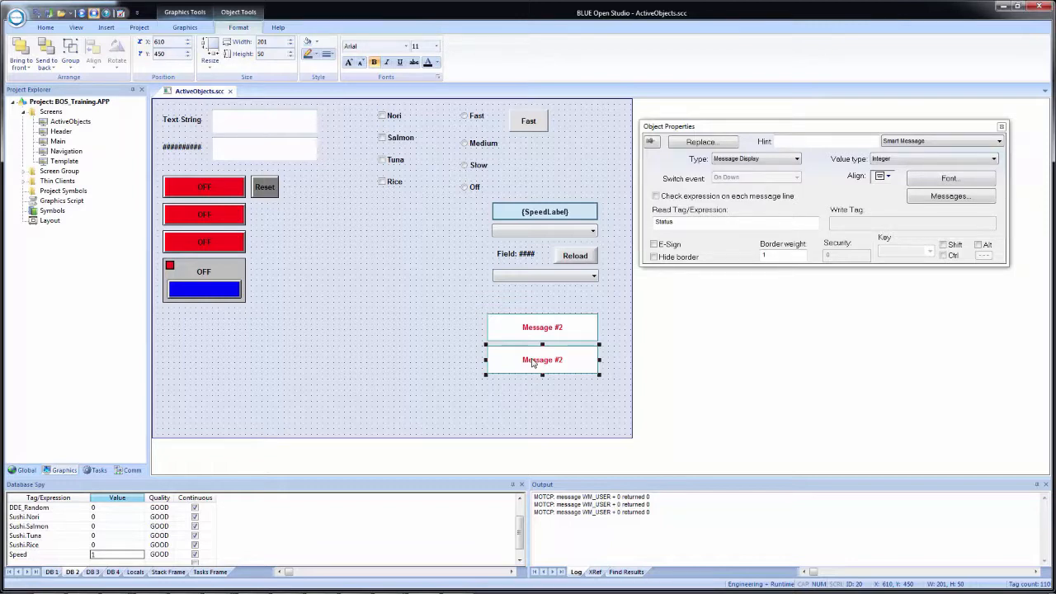
pyautogui.click(739, 159)
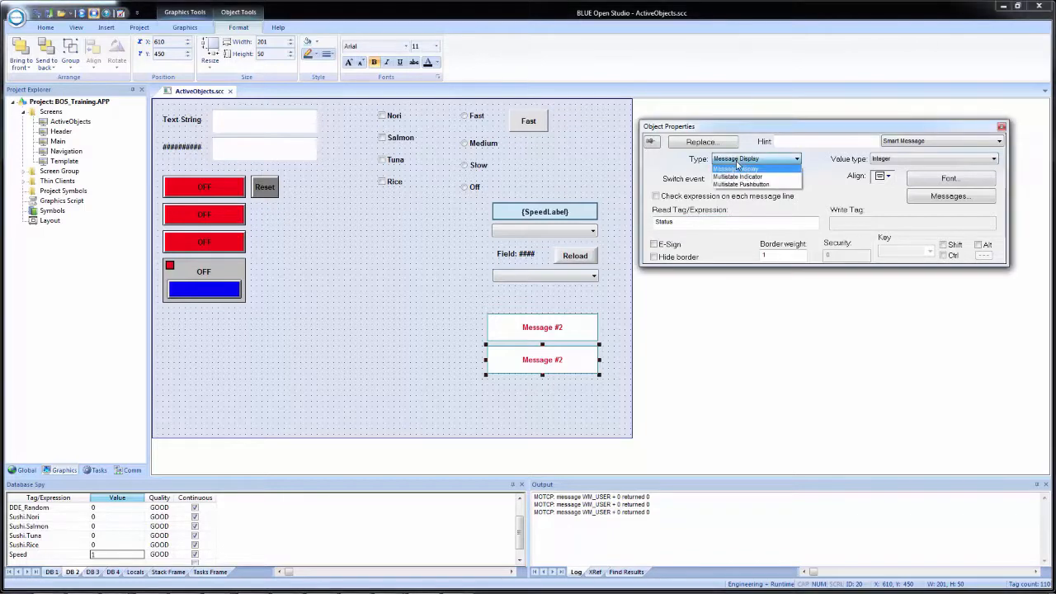
pyautogui.click(740, 177)
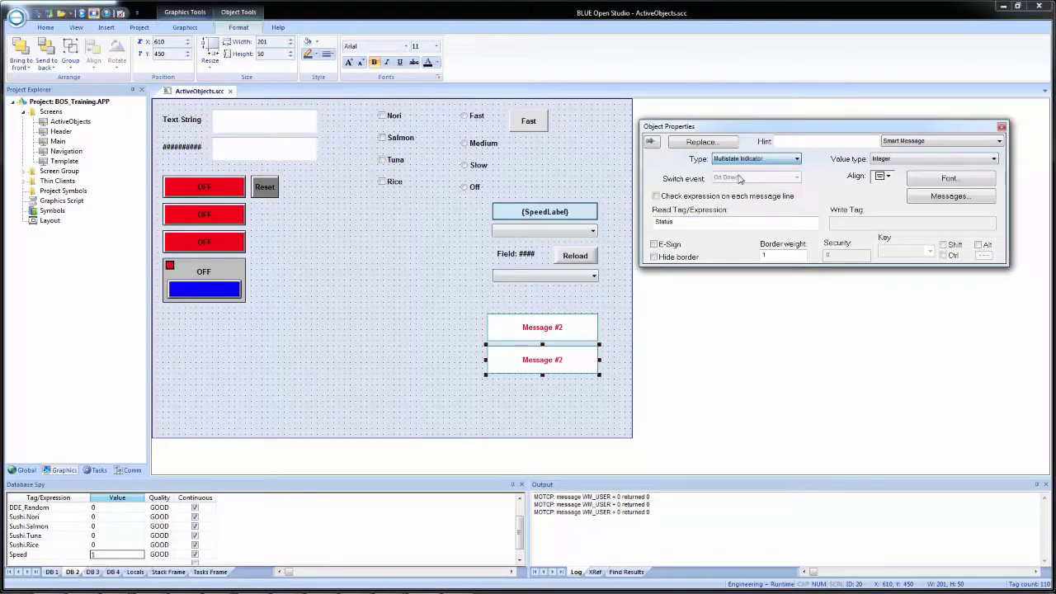
# Examine the graphic file and transparency columns in the multistate indicator's message configuration.
pyautogui.click(939, 200)
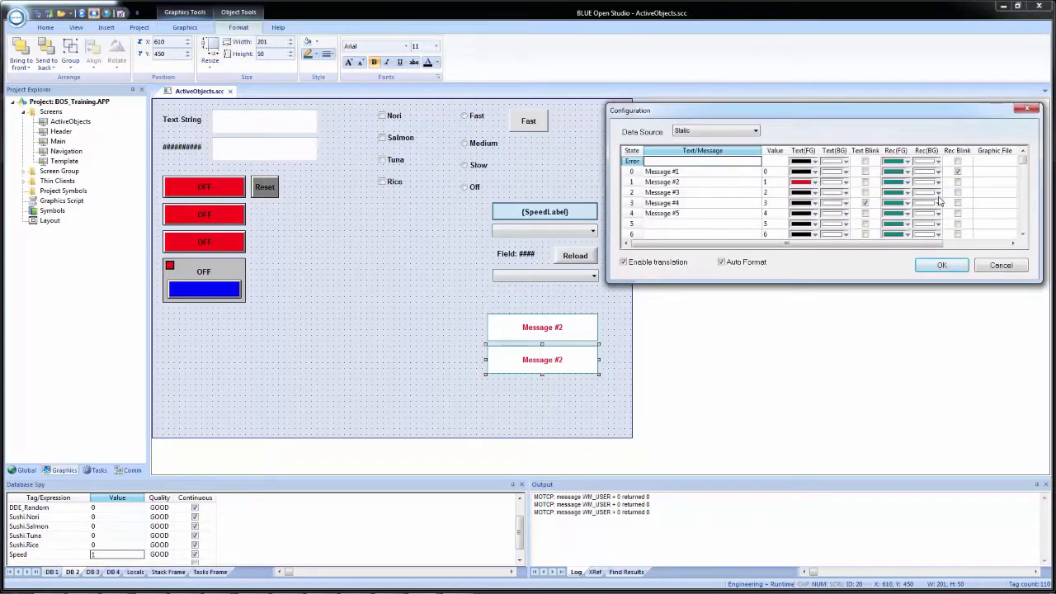
pyautogui.click(968, 244)
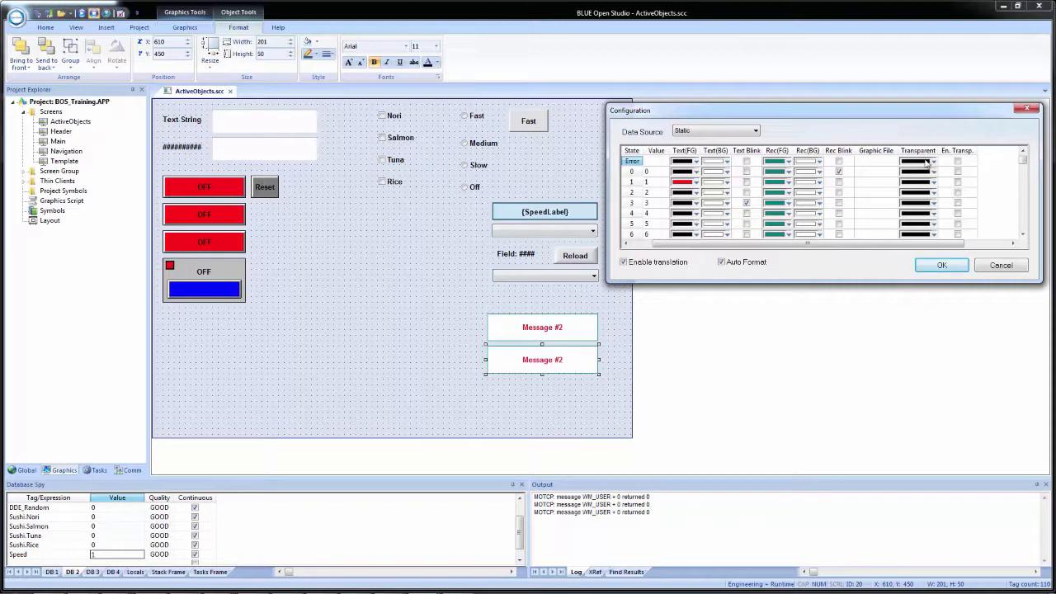
pyautogui.click(871, 164)
pyautogui.rightClick(872, 165)
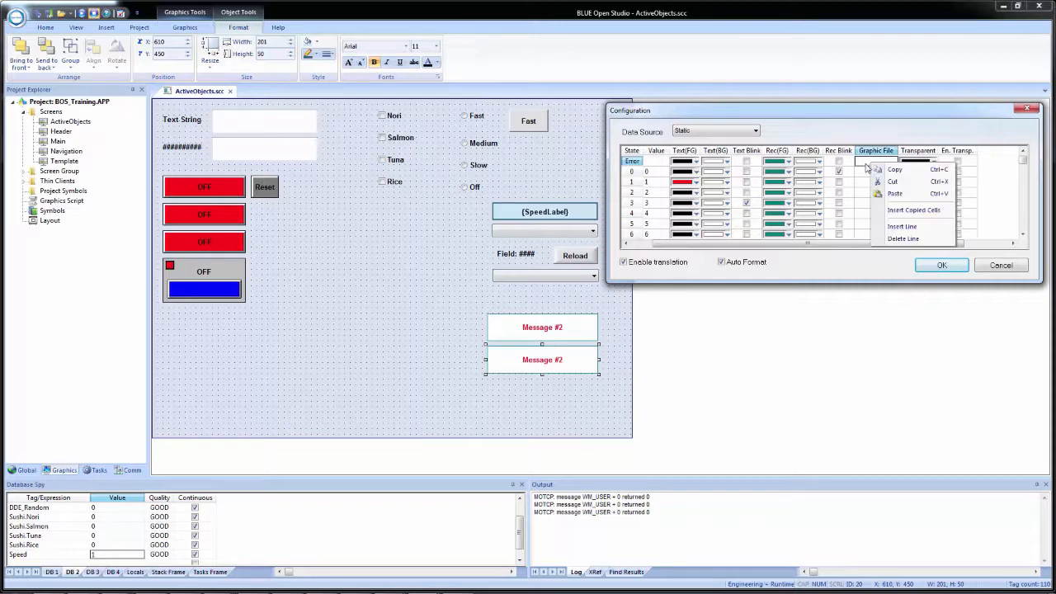
pyautogui.click(865, 164)
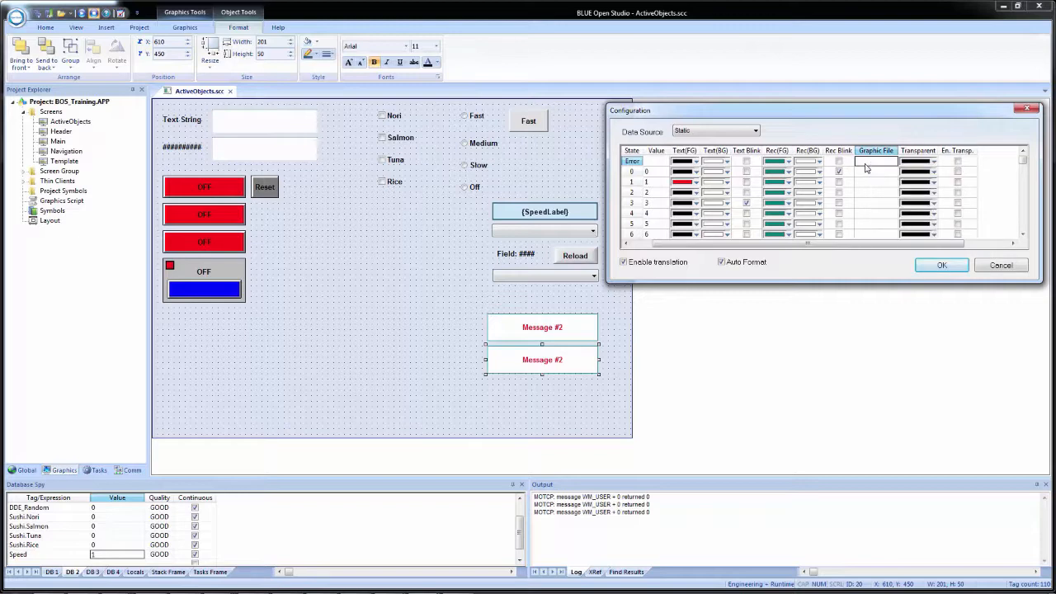
pyautogui.click(866, 165)
pyautogui.moveTo(831, 244); pyautogui.dragTo(711, 245)
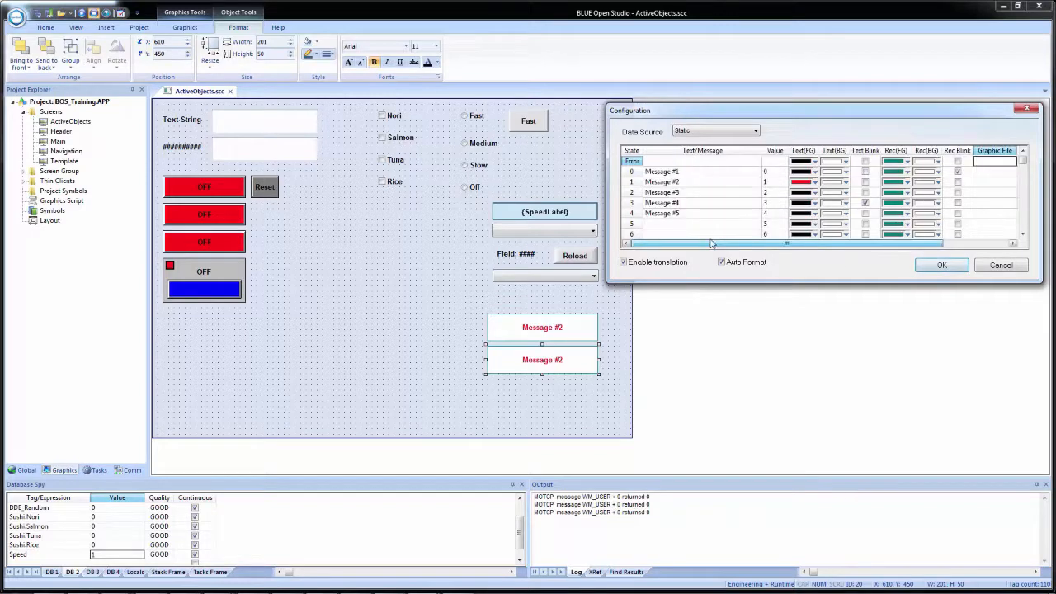
pyautogui.click(939, 265)
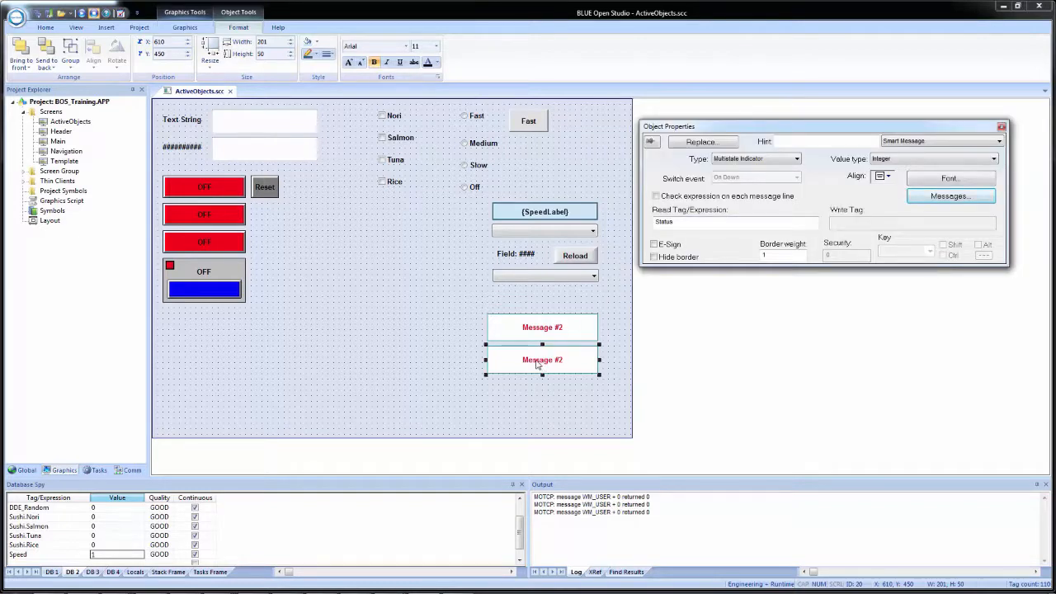
# Duplicate the multistate indicator below itself and set the copy's type to Multistate Pushbutton.
pyautogui.moveTo(536, 361); pyautogui.dragTo(560, 429)
pyautogui.click(555, 404)
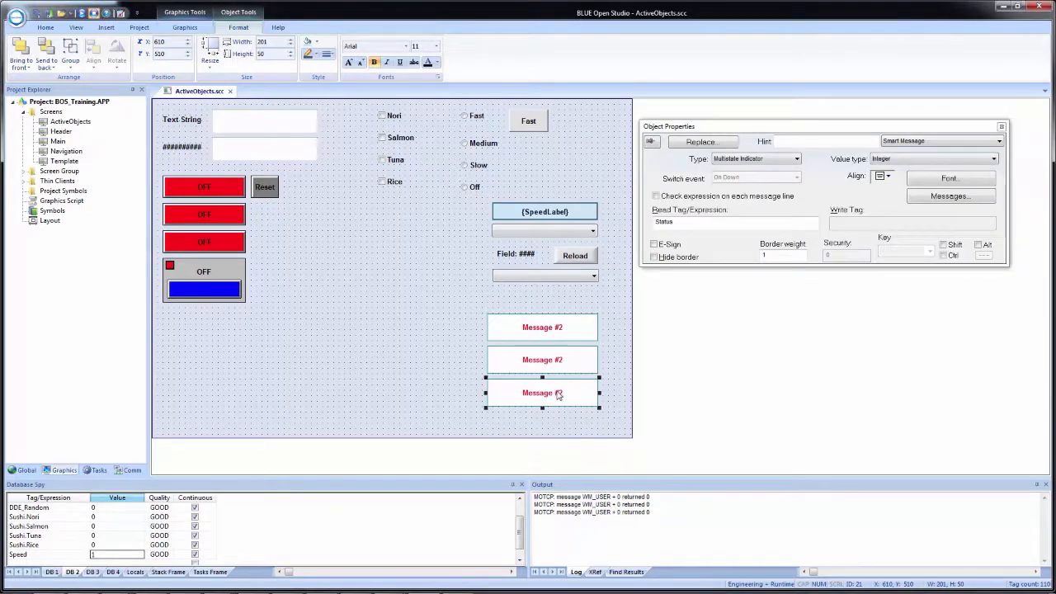
pyautogui.click(774, 159)
pyautogui.click(759, 184)
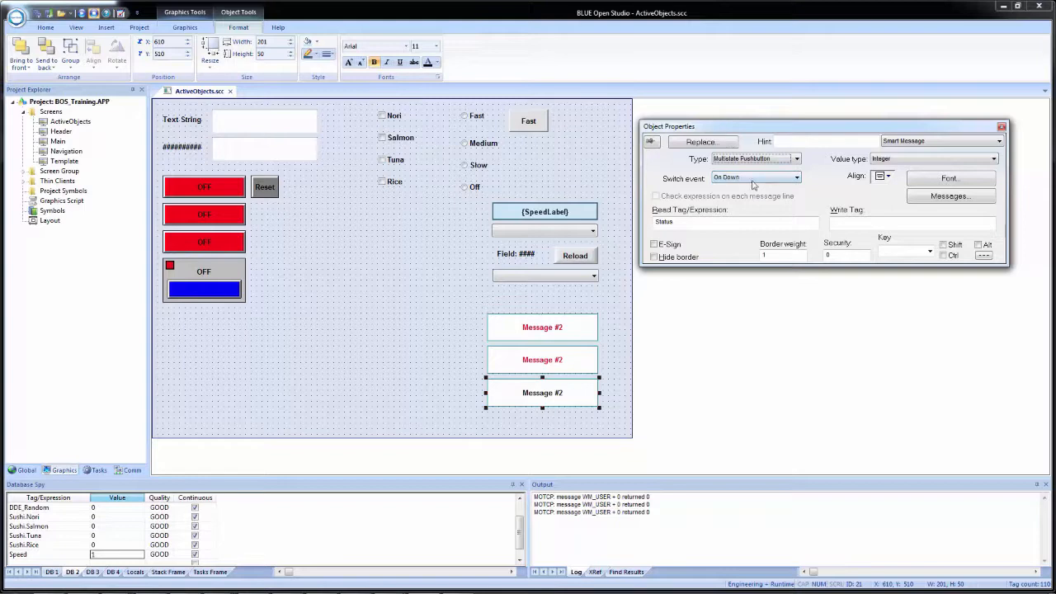
# Review the available columns in the multistate pushbutton's message configuration.
pyautogui.click(940, 198)
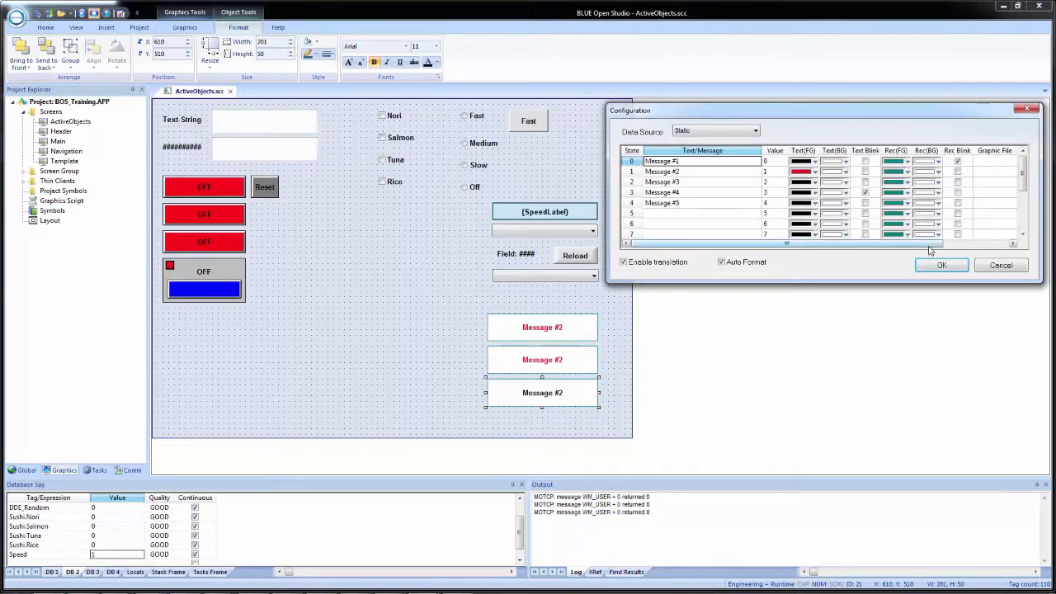
pyautogui.moveTo(932, 244); pyautogui.dragTo(1000, 244)
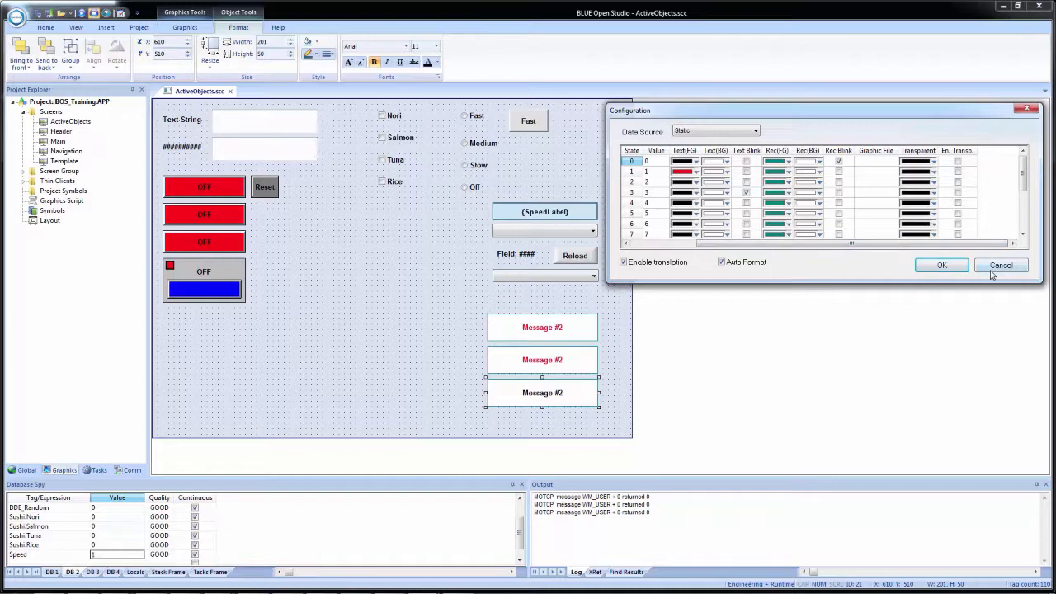
pyautogui.click(942, 264)
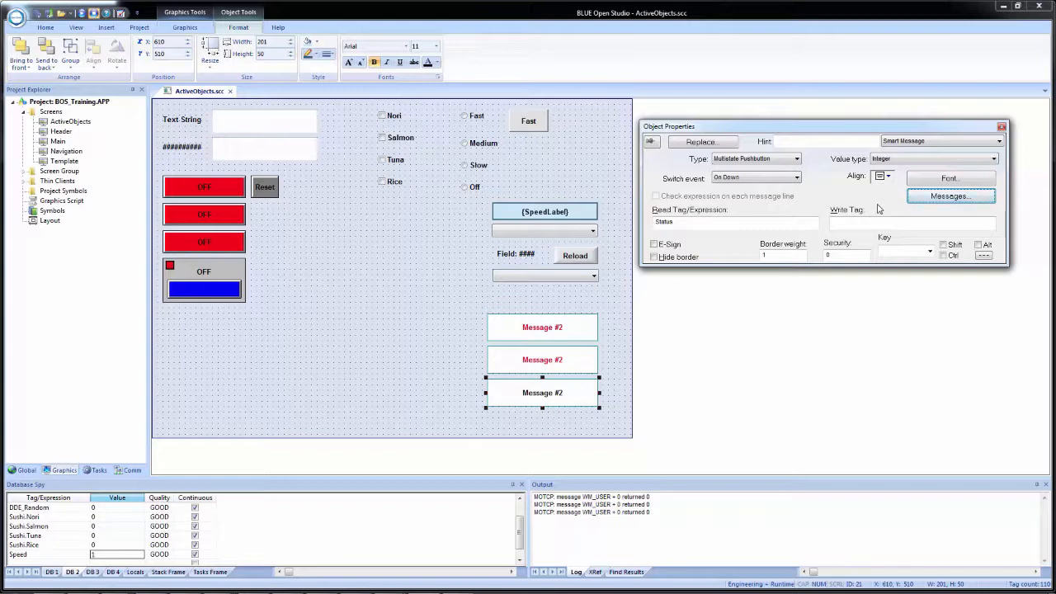
# Open the screen in the runtime viewer and test the multistate pushbutton by stepping through its messages.
pyautogui.click(453, 356)
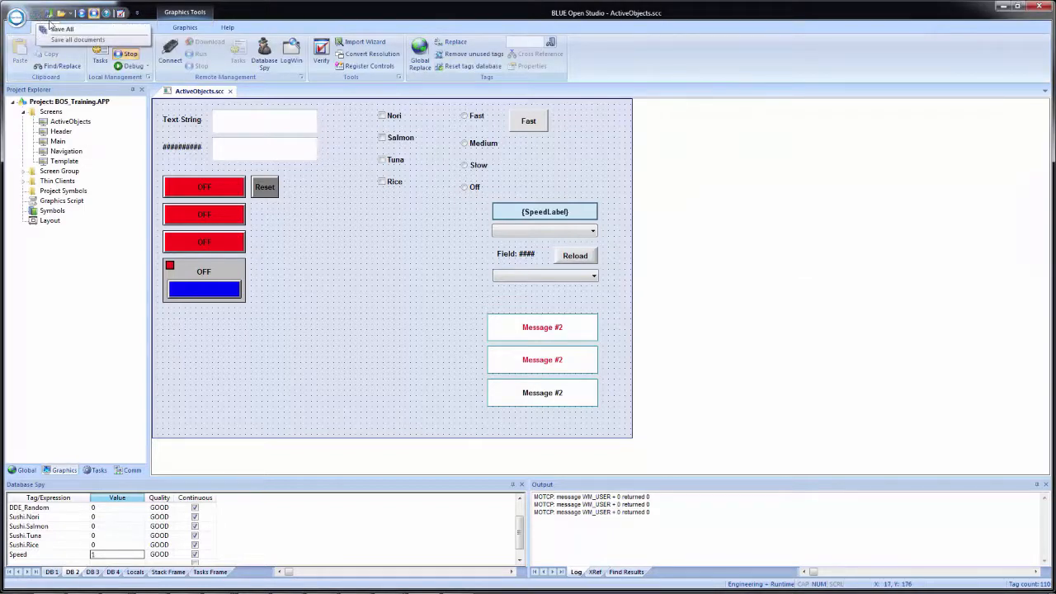
pyautogui.click(80, 14)
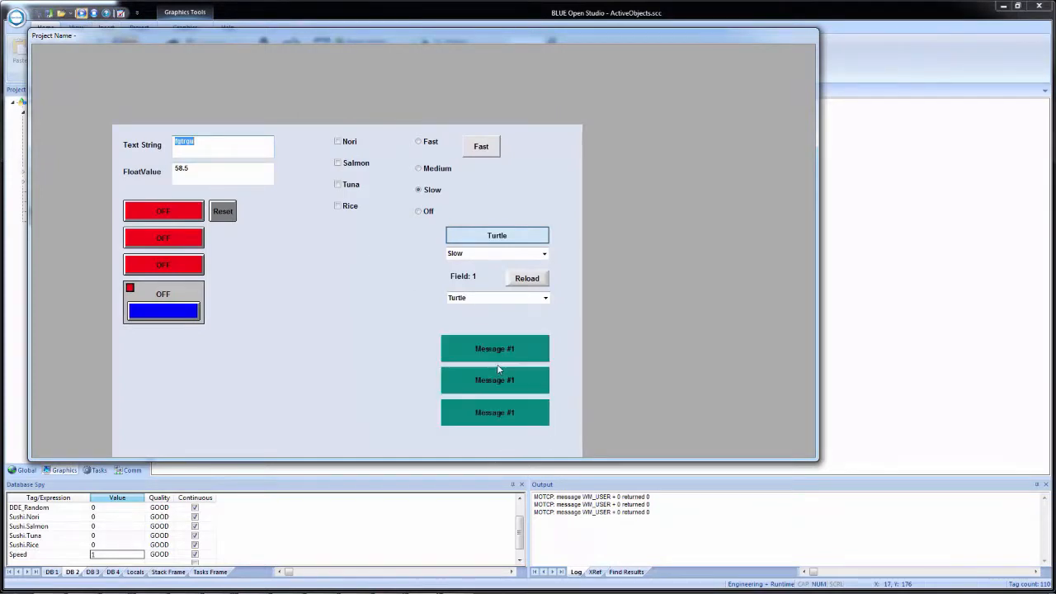
pyautogui.click(494, 412)
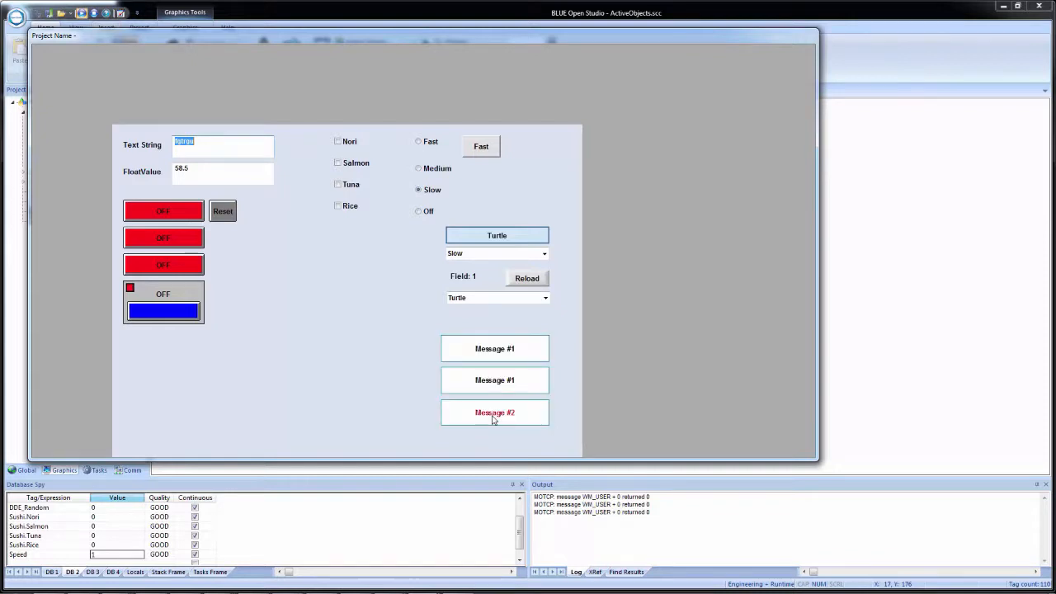
pyautogui.click(494, 420)
pyautogui.click(493, 420)
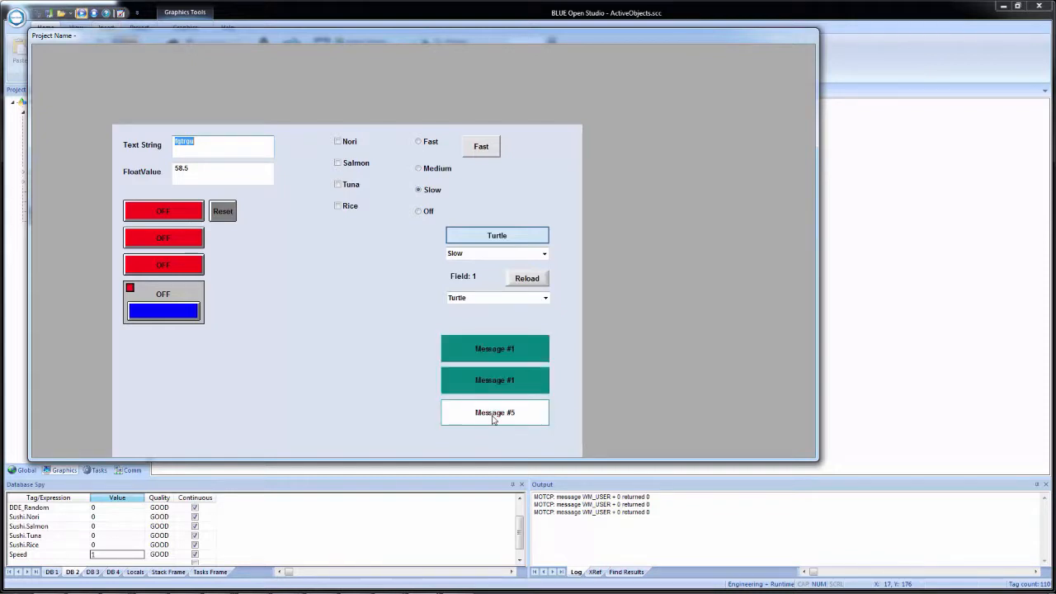
pyautogui.click(493, 420)
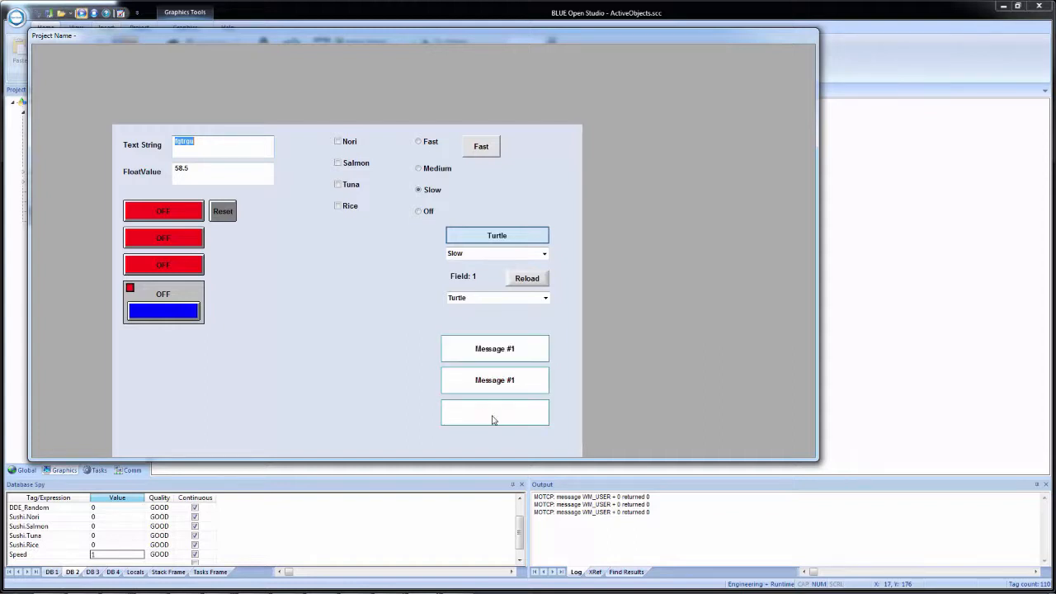
pyautogui.click(493, 420)
pyautogui.click(968, 329)
# Set the multistate pushbutton's write tag to Status and save the screen.
pyautogui.click(549, 405)
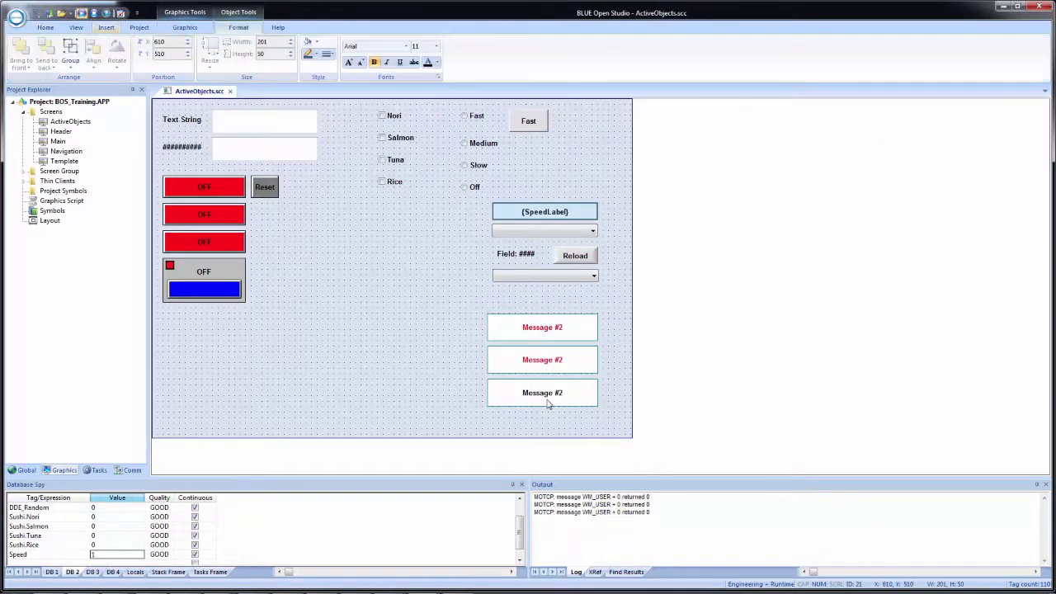
pyautogui.doubleClick(549, 404)
pyautogui.click(893, 223)
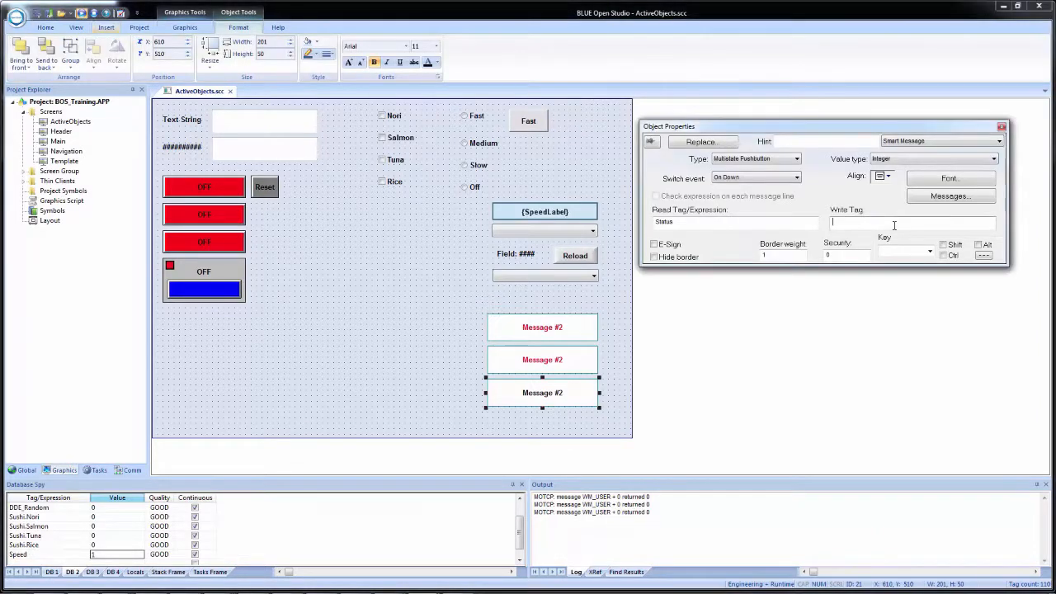
pyautogui.write('Status')
pyautogui.click(41, 15)
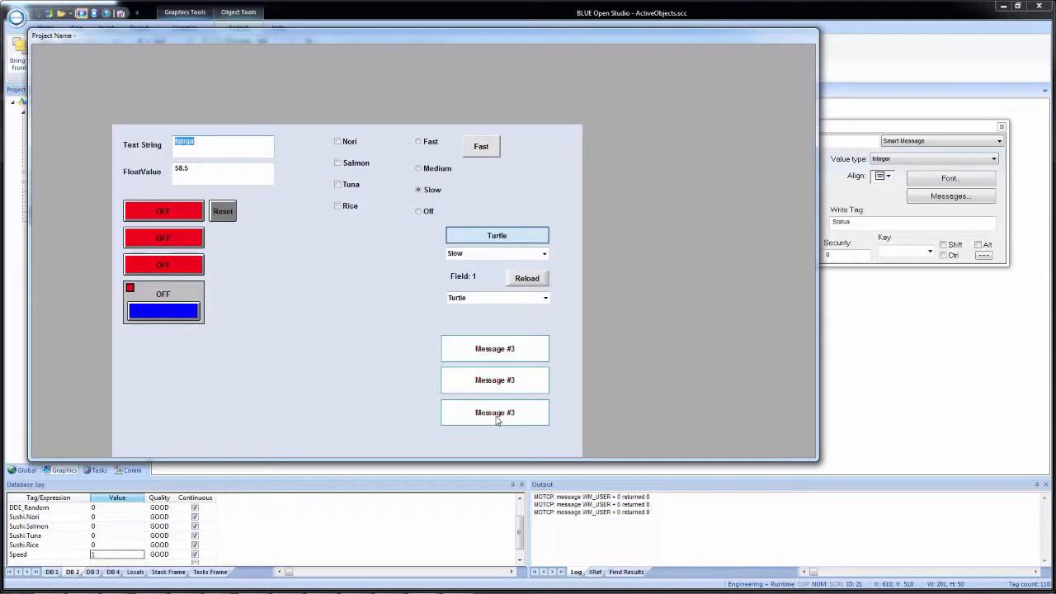
# Test in the runtime viewer whether stepping the pushbutton changes all three smart messages, then return to the editor.
pyautogui.click(497, 420)
pyautogui.click(497, 420)
pyautogui.click(507, 419)
pyautogui.click(507, 418)
pyautogui.click(905, 386)
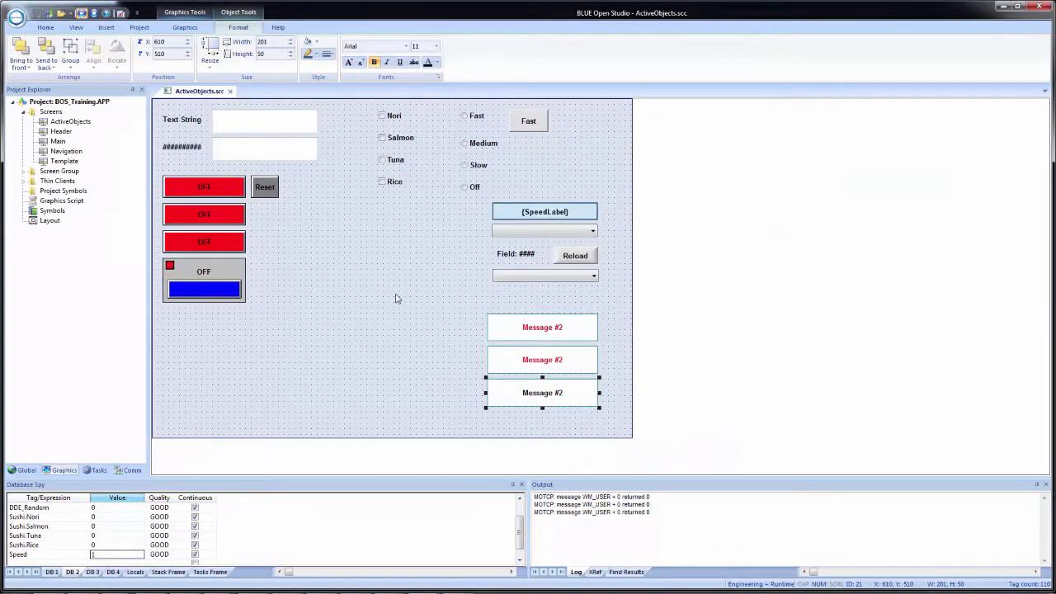
# Enable expression checking on each message line for the uppermost smart message, the Message Display type.
pyautogui.click(534, 334)
pyautogui.doubleClick(534, 334)
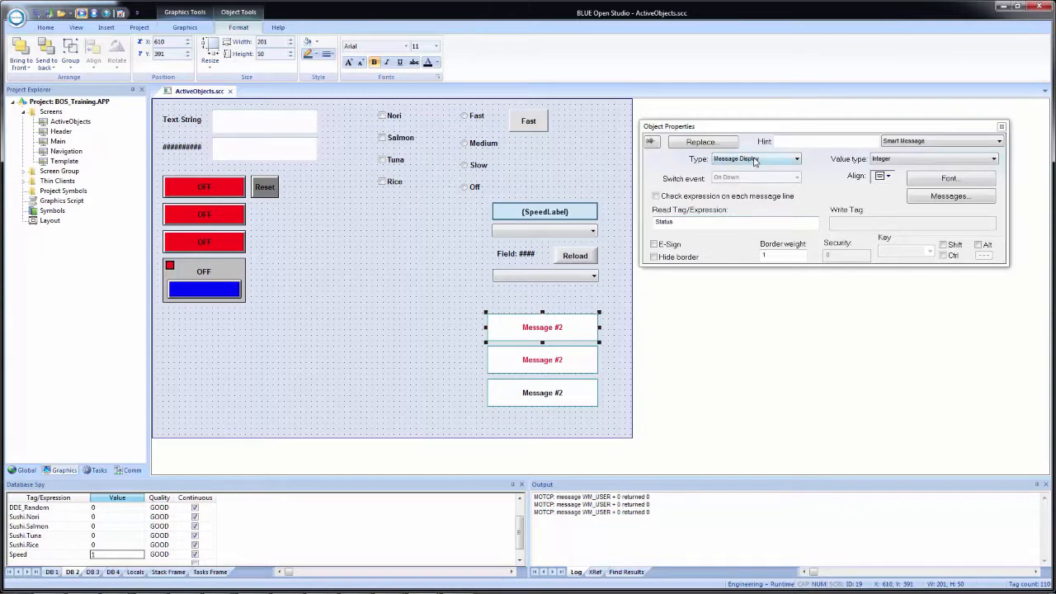
pyautogui.click(723, 199)
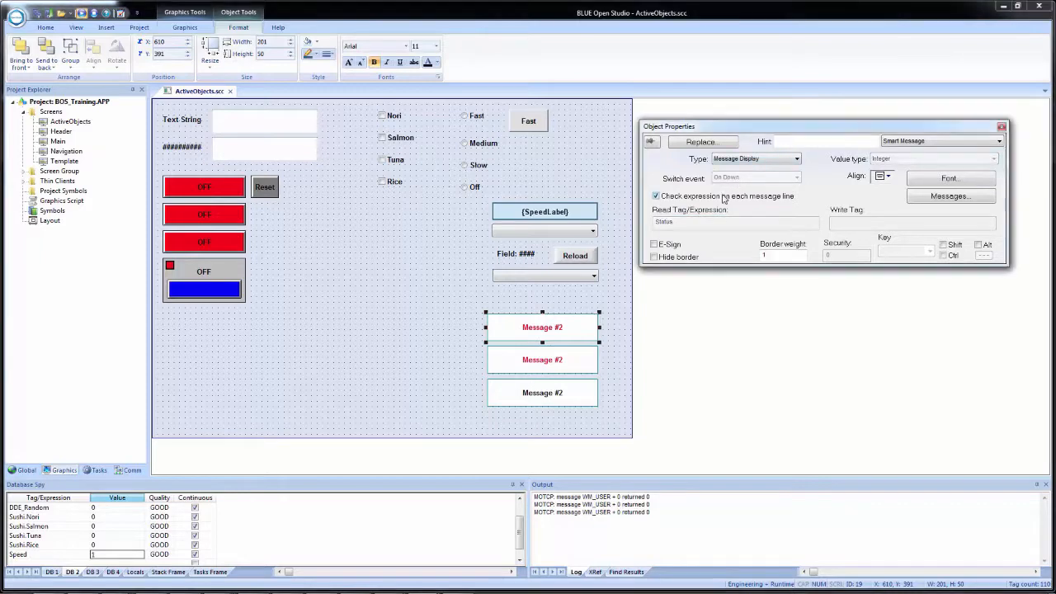
# Give Message #1 through Message #5 of the uppermost smart message the expressions Status=1, Status=2, Status=3, Status=4 and Status=5.
pyautogui.click(952, 198)
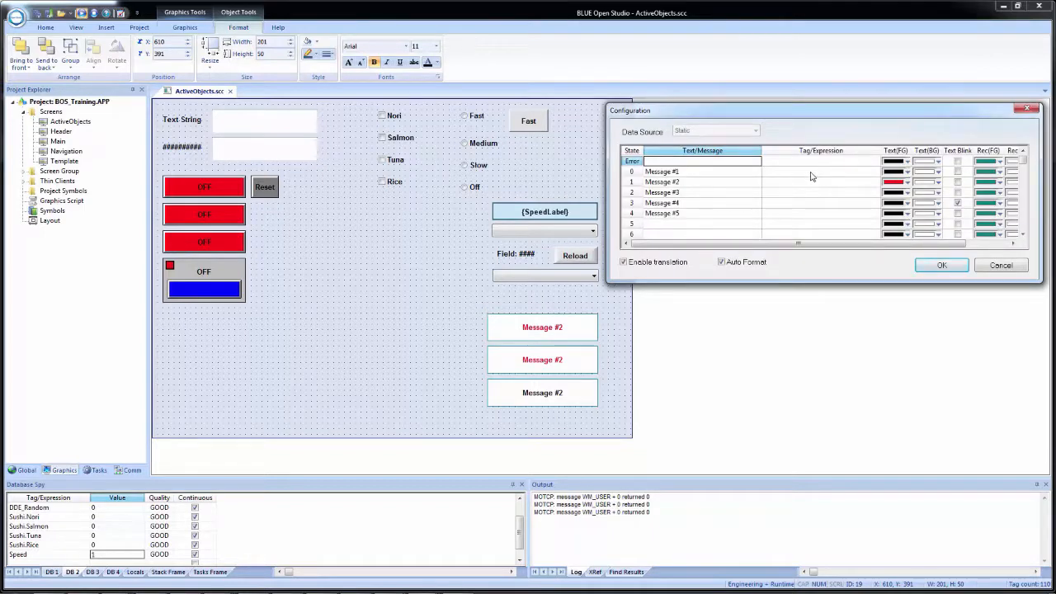
pyautogui.click(810, 173)
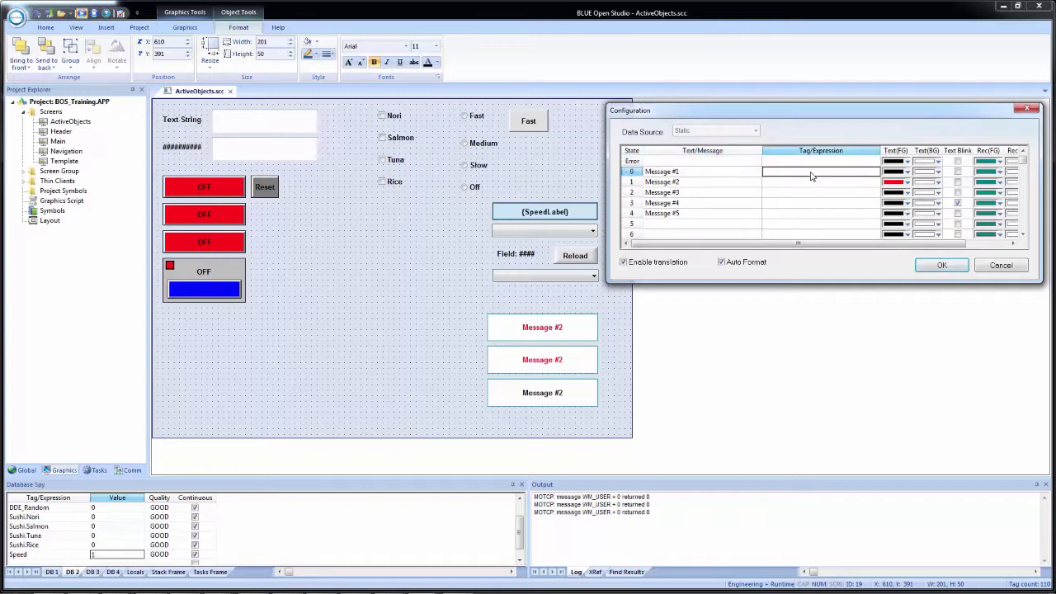
pyautogui.write('Status=1')
pyautogui.click(802, 183)
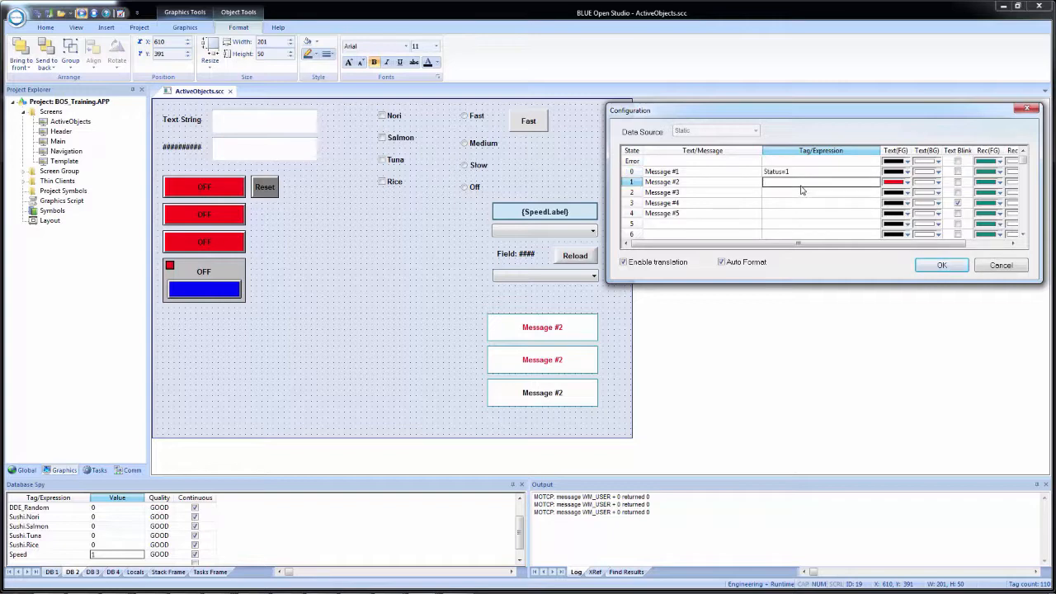
pyautogui.write('Status=2')
pyautogui.click(789, 195)
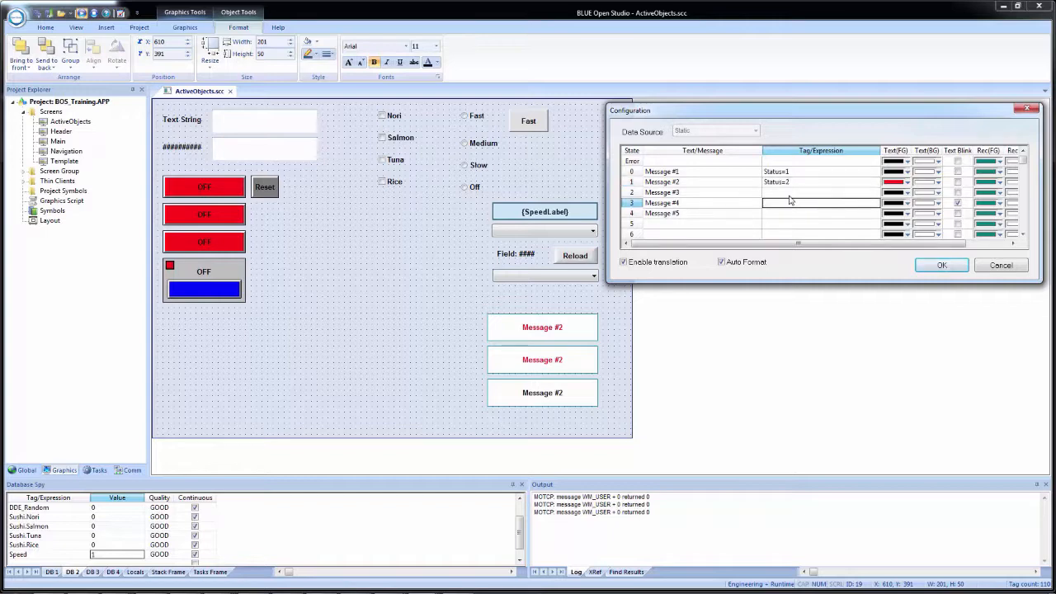
pyautogui.write('Status')
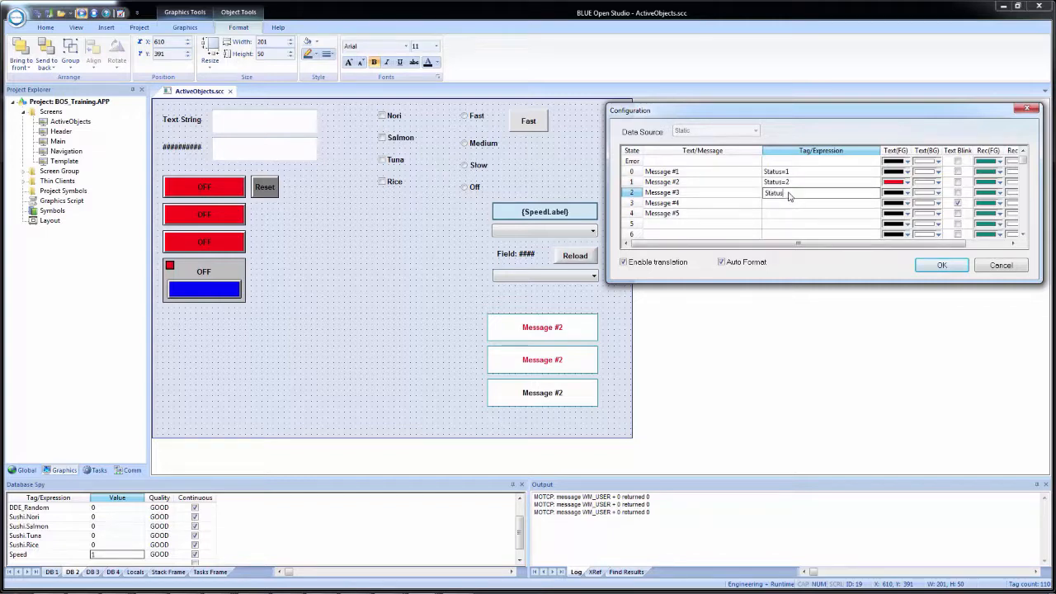
pyautogui.write('=3')
pyautogui.click(776, 209)
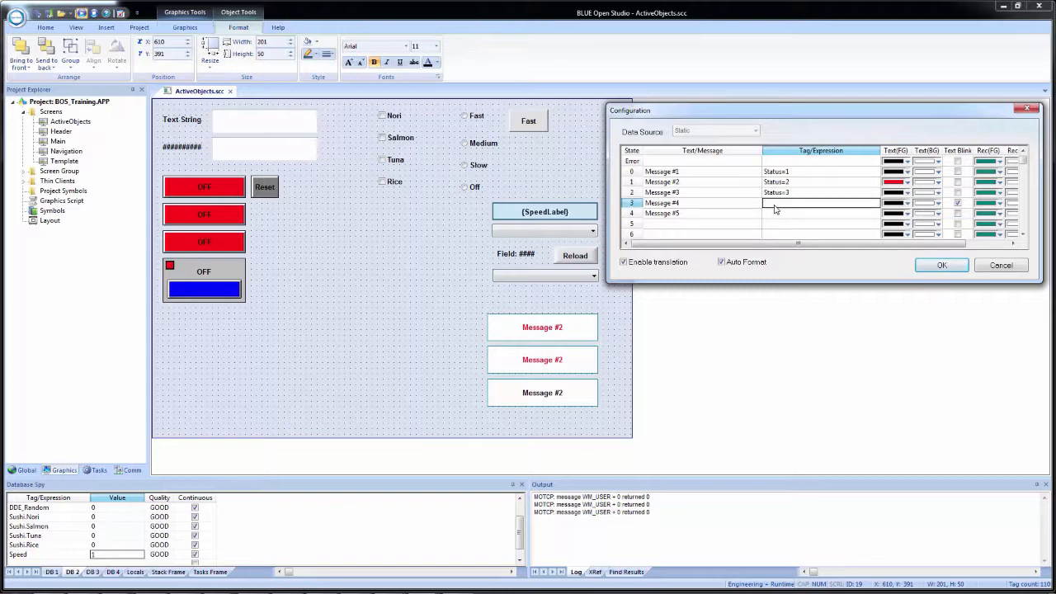
pyautogui.write('Status=4')
pyautogui.click(769, 217)
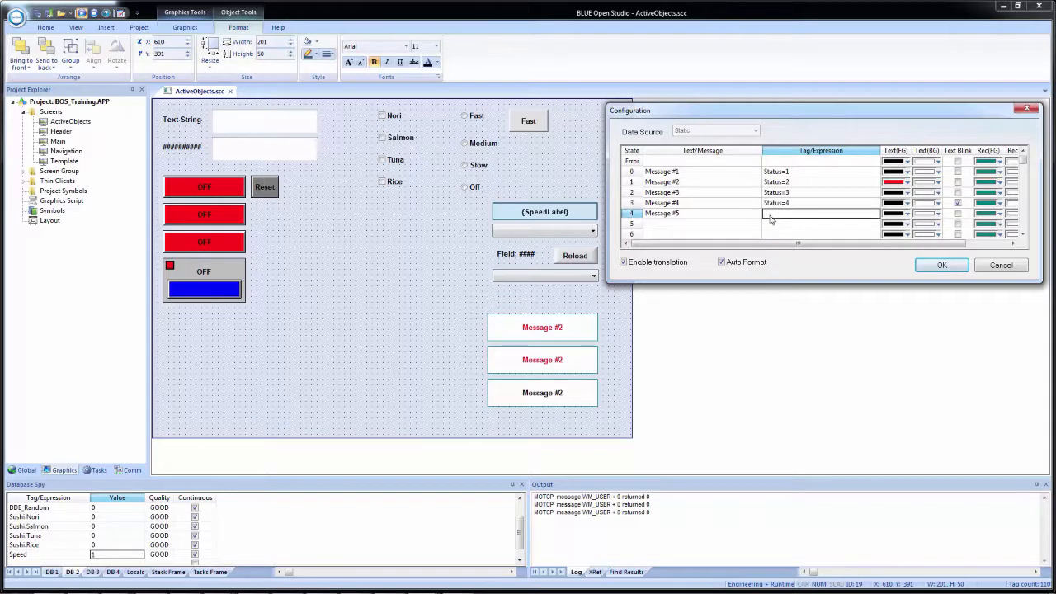
pyautogui.write('Status=5')
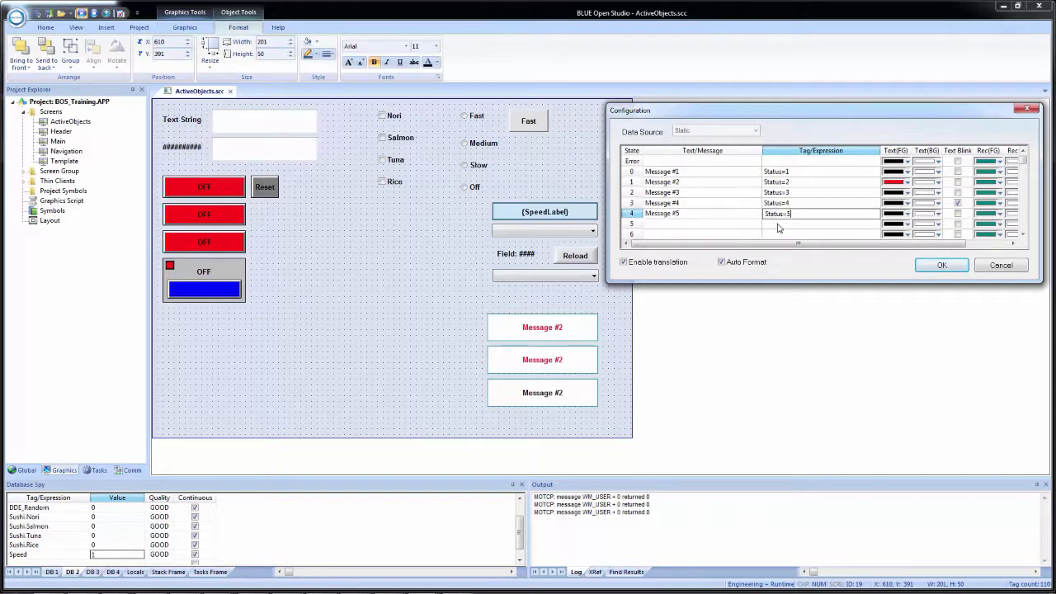
pyautogui.click(775, 223)
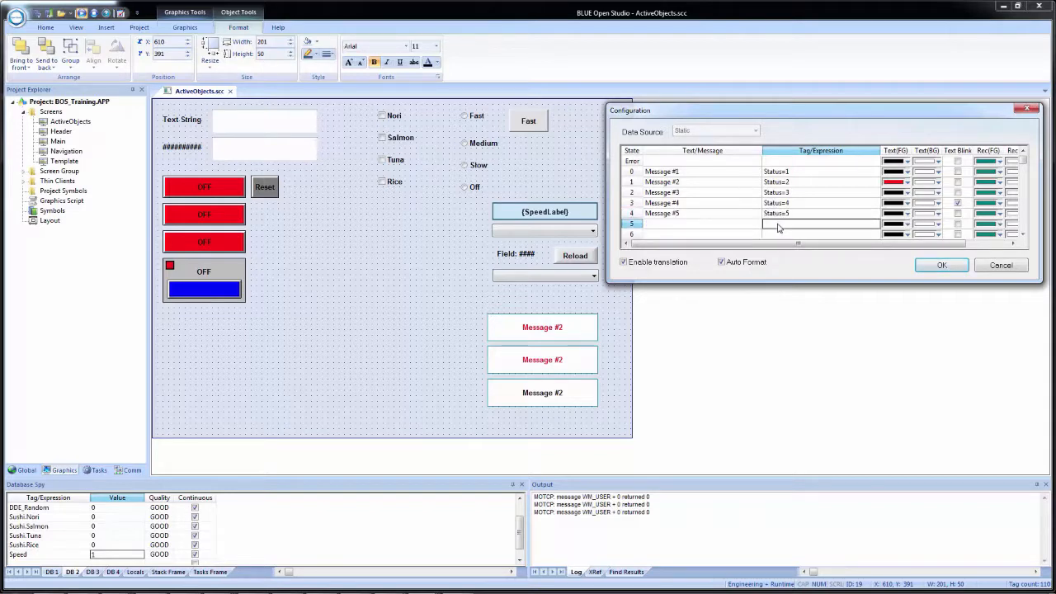
pyautogui.click(941, 265)
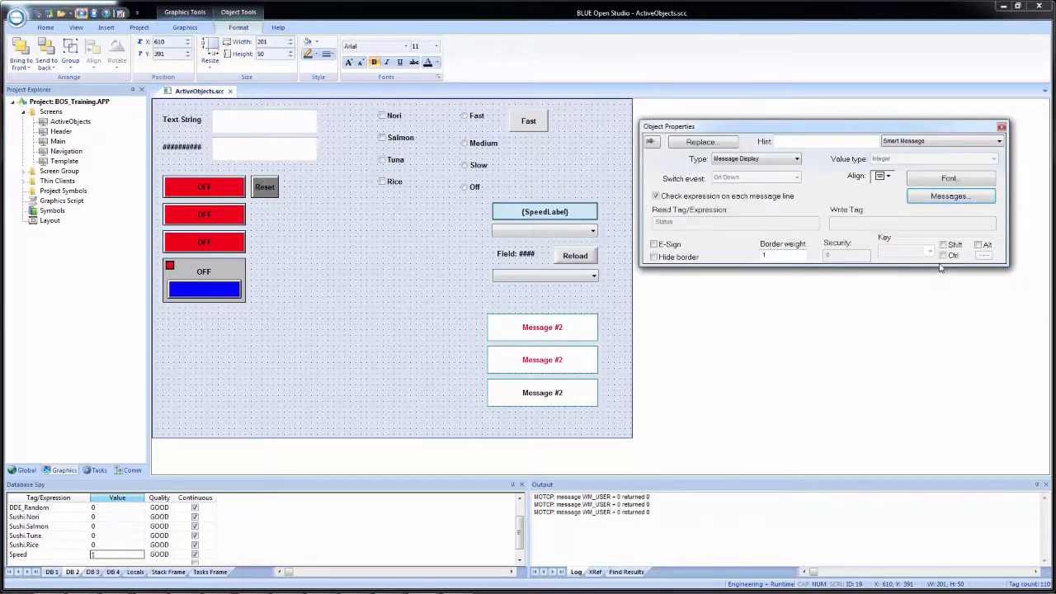
# Step the multistate pushbutton in the runtime viewer to test the per-line expressions, and return to the editor.
pyautogui.click(35, 15)
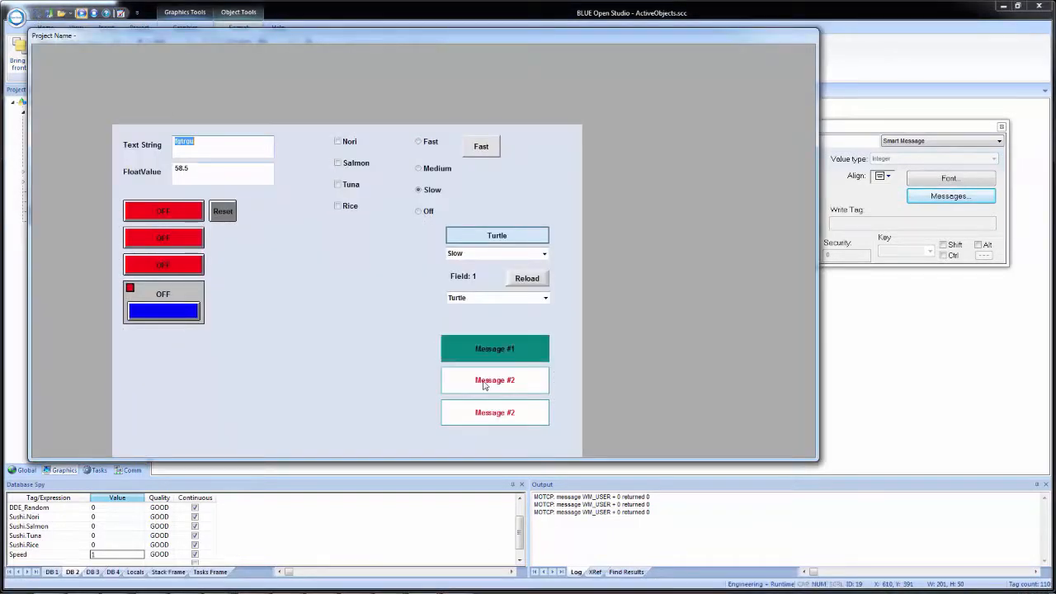
pyautogui.click(500, 416)
pyautogui.click(500, 416)
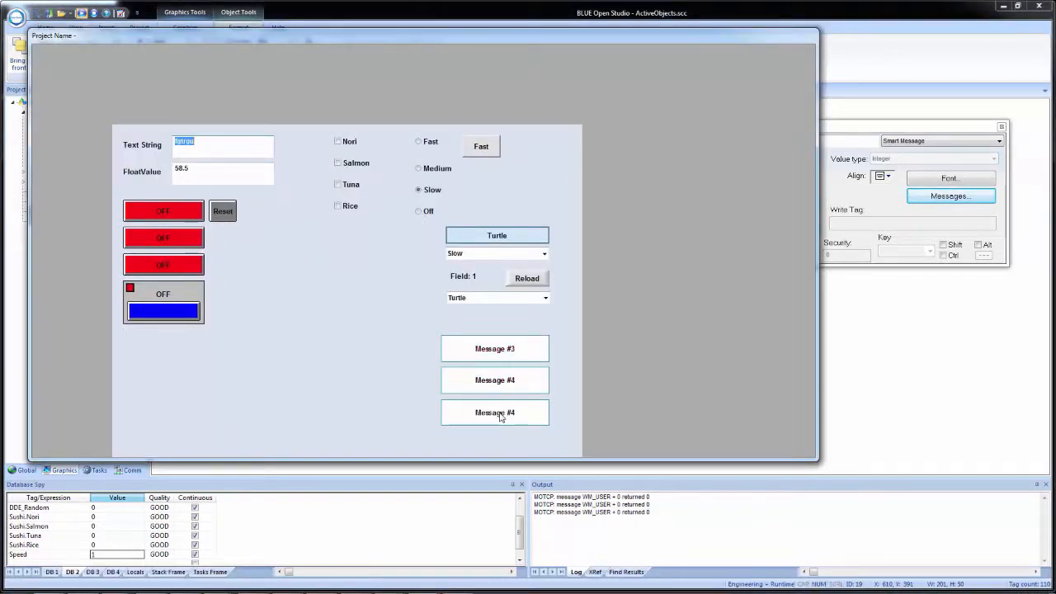
pyautogui.click(500, 417)
pyautogui.click(500, 416)
pyautogui.click(500, 416)
pyautogui.click(867, 205)
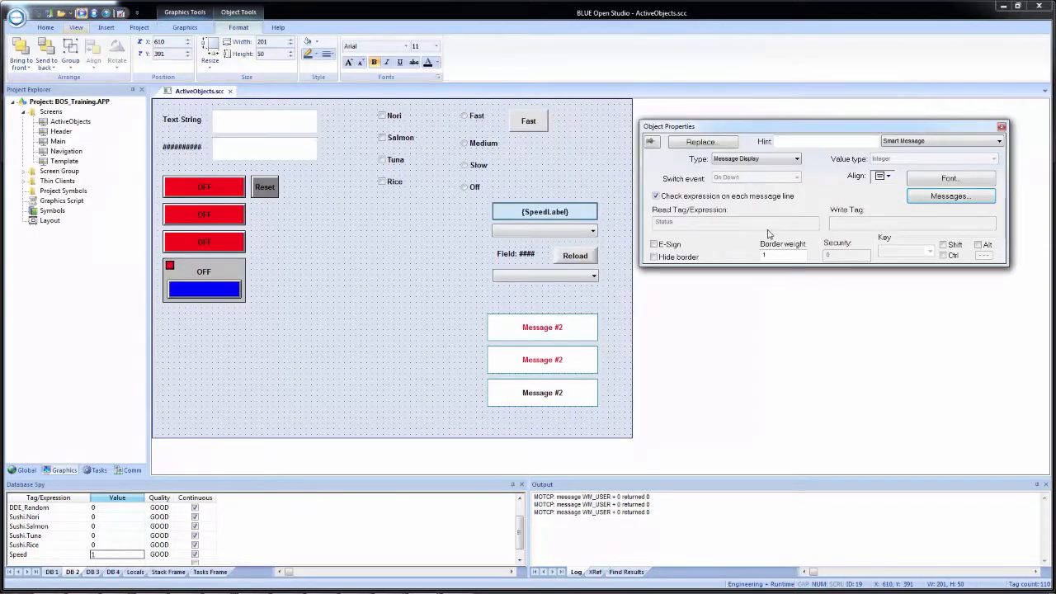
# Compare the uppermost smart message's message table with per-line expression checking off and on, and leave the checking disabled.
pyautogui.click(719, 198)
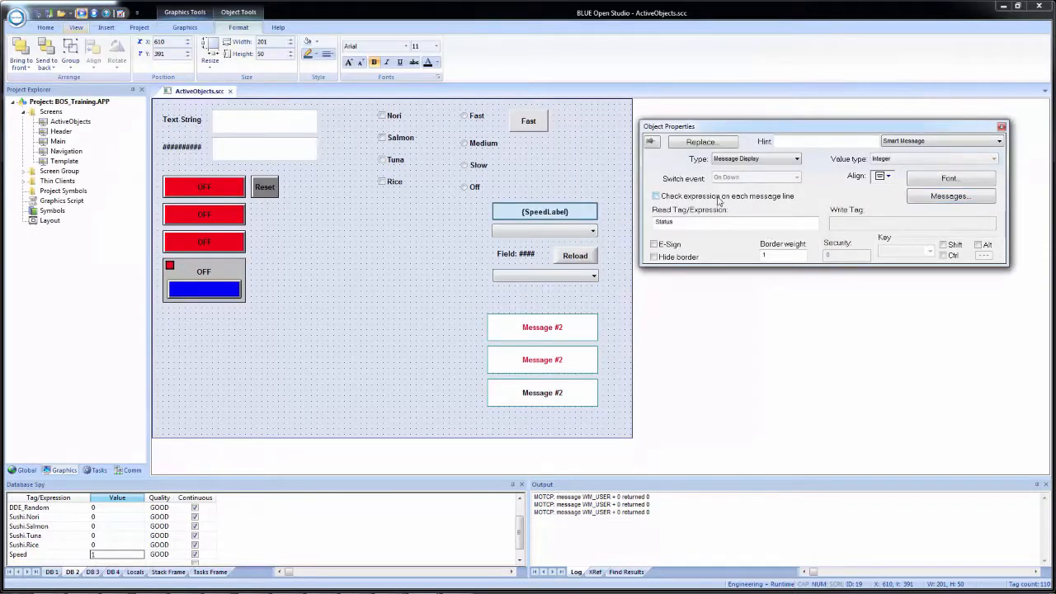
pyautogui.click(950, 196)
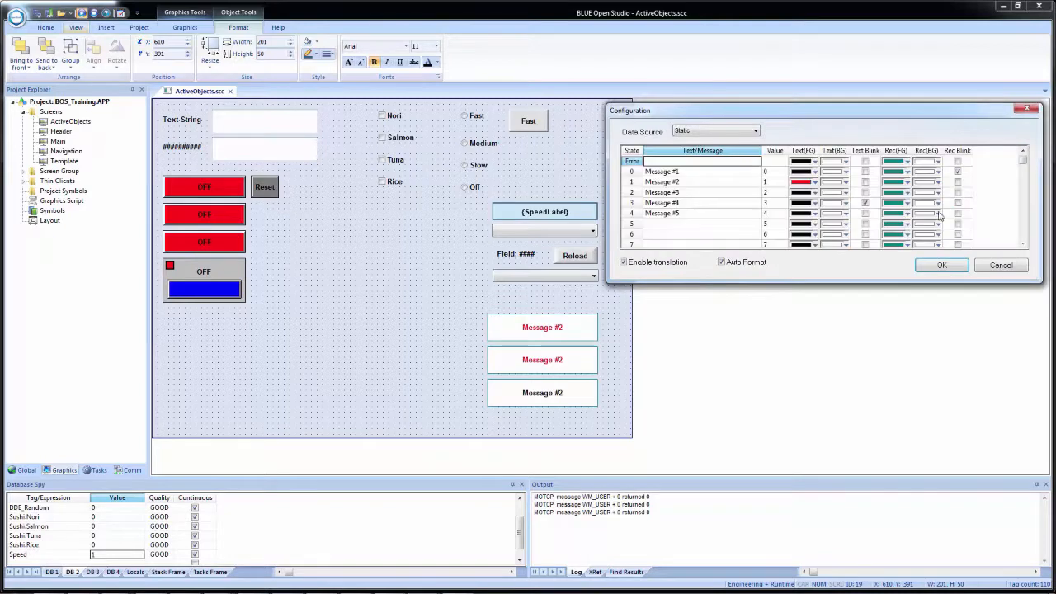
pyautogui.click(1002, 266)
pyautogui.click(695, 198)
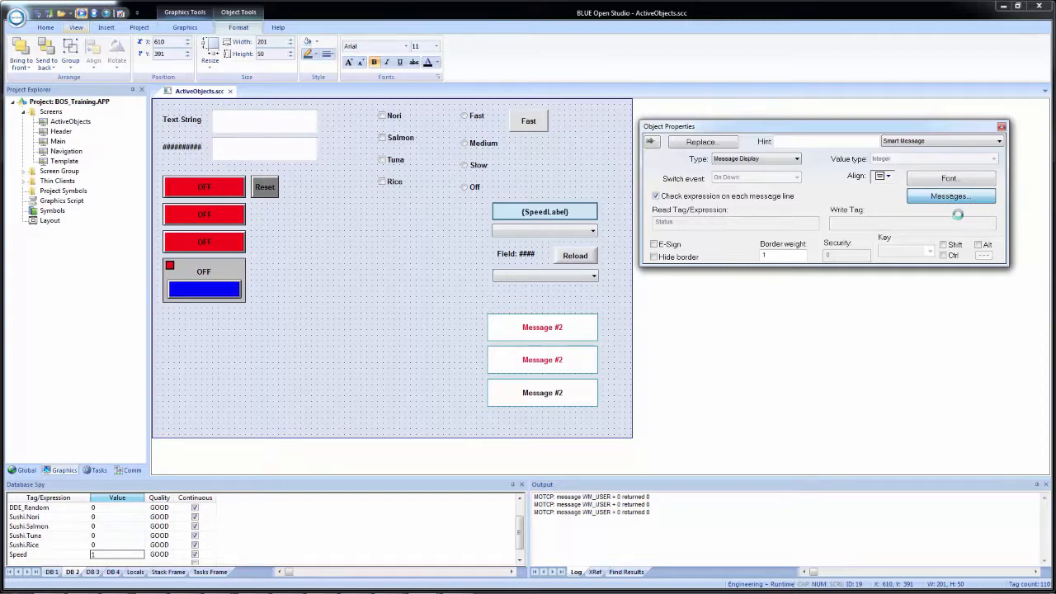
pyautogui.click(950, 198)
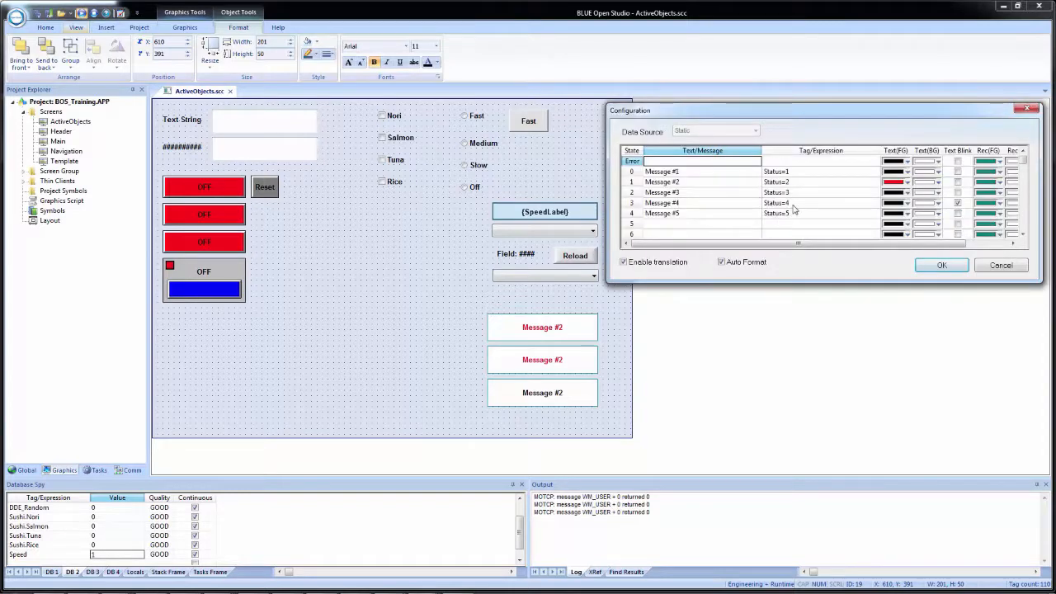
pyautogui.click(997, 268)
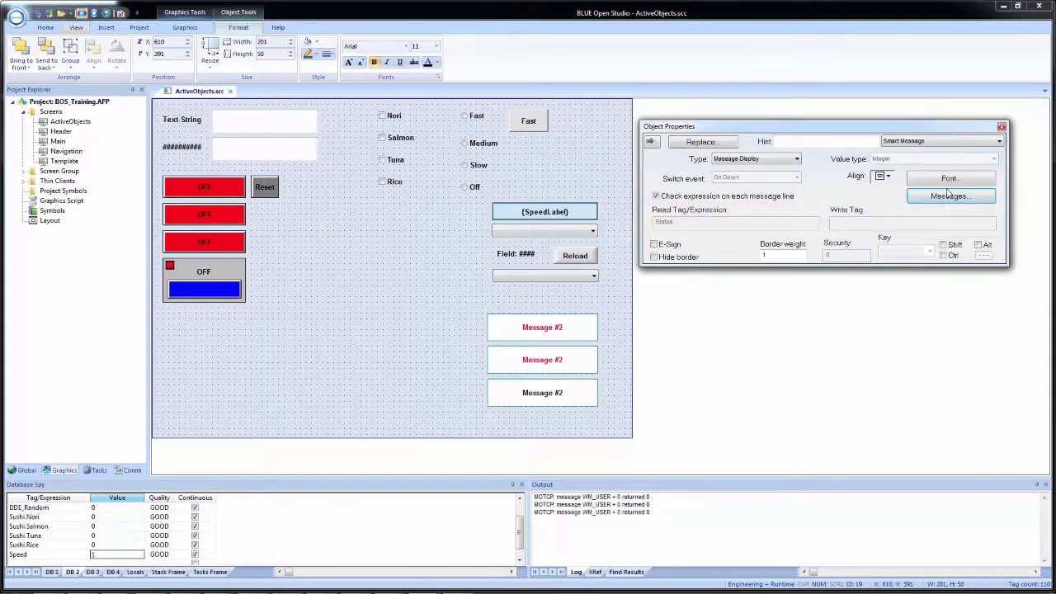
pyautogui.click(757, 199)
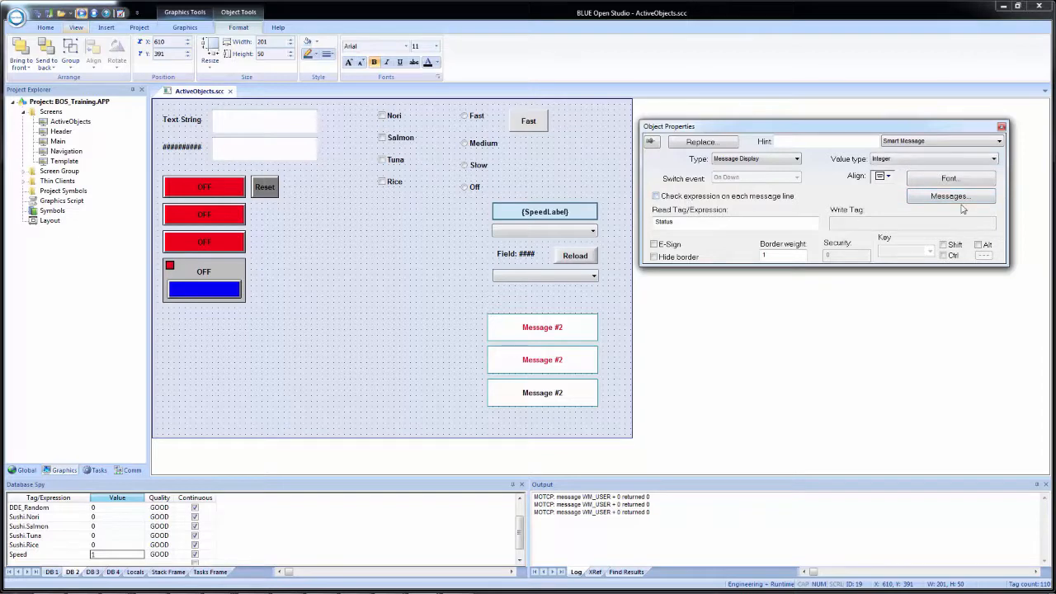
# Try the values 100, 552 and 200 for Message #1, Message #2 and Message #3 in the message configuration.
pyautogui.click(950, 197)
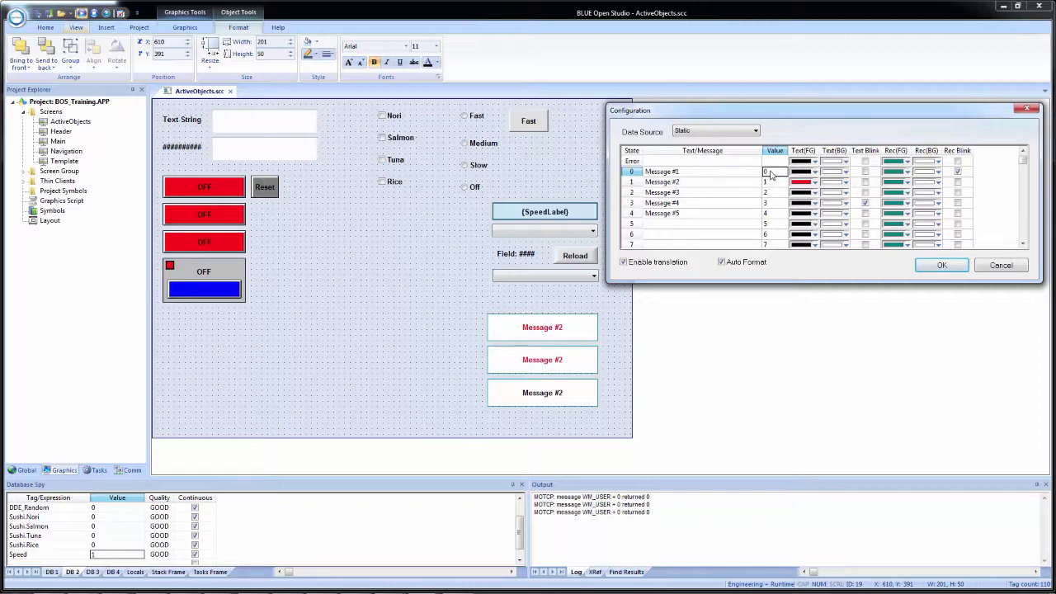
pyautogui.click(770, 174)
pyautogui.write('100')
pyautogui.click(770, 185)
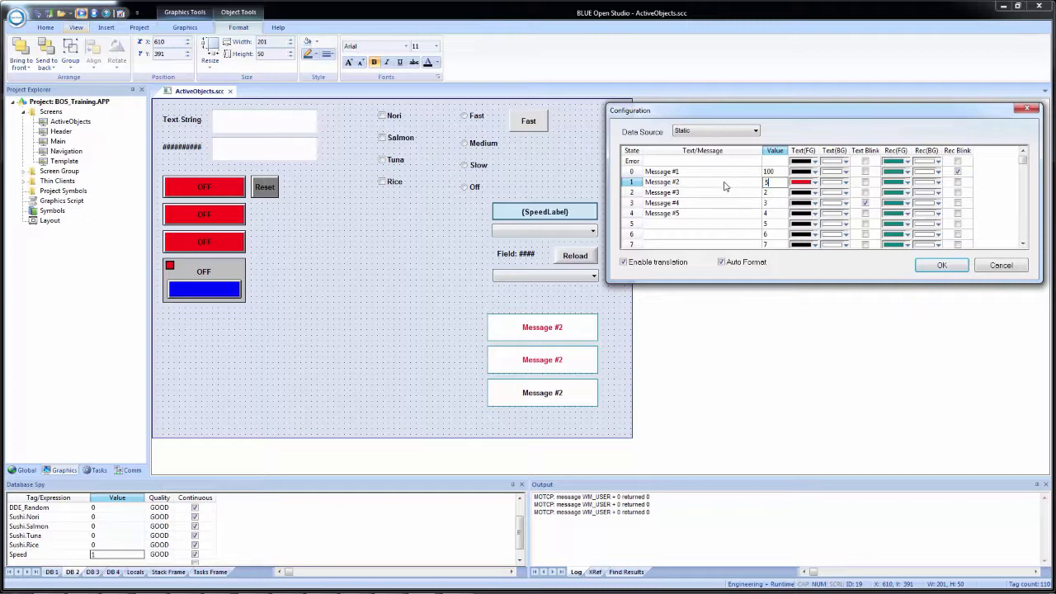
pyautogui.click(770, 194)
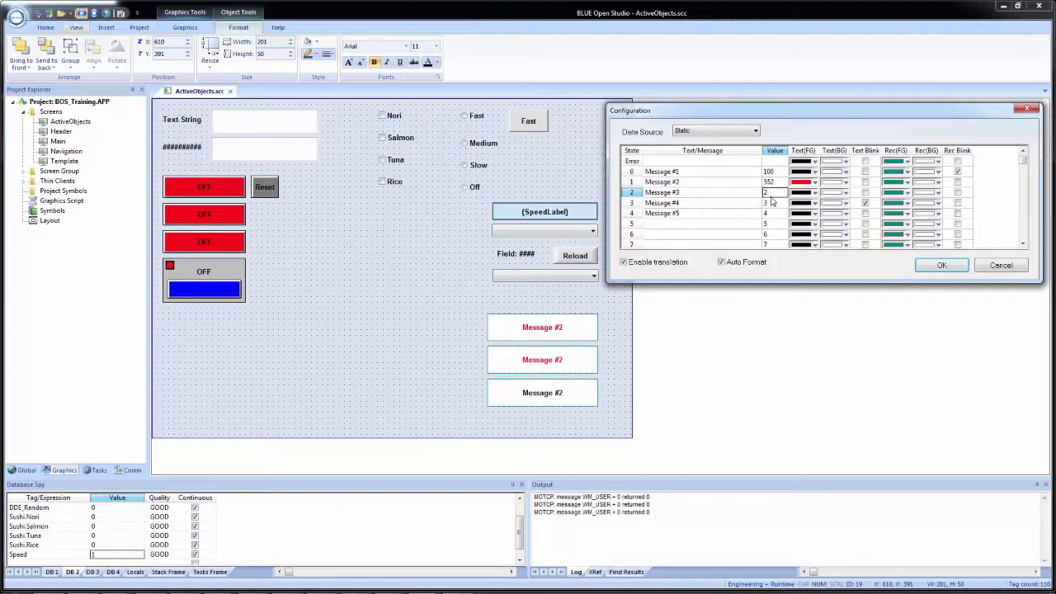
pyautogui.write('200')
pyautogui.click(775, 204)
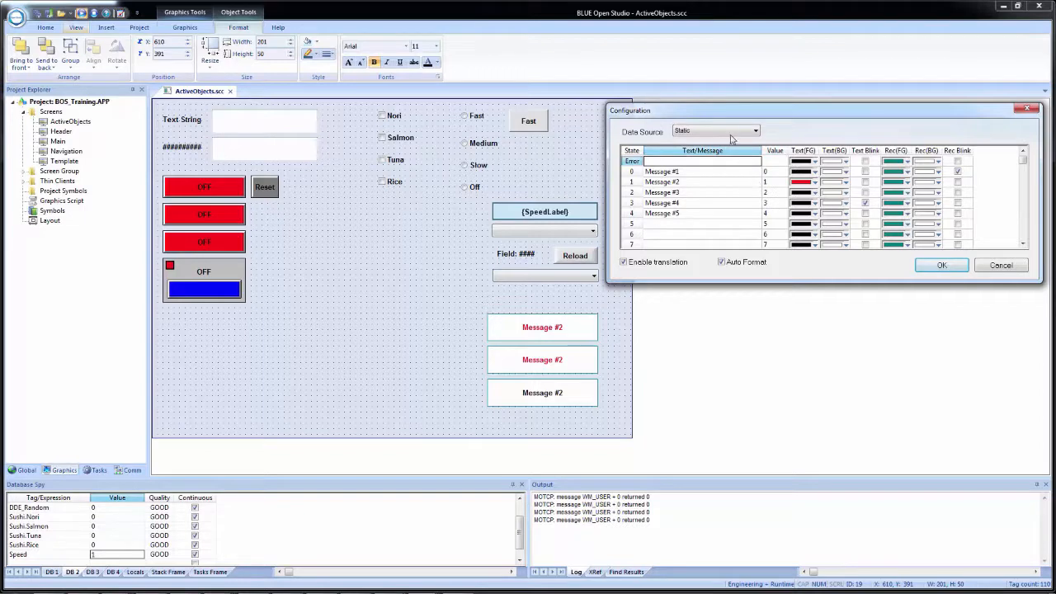
# Switch the message configuration's data source to Text File to look at its source file setting.
pyautogui.click(729, 132)
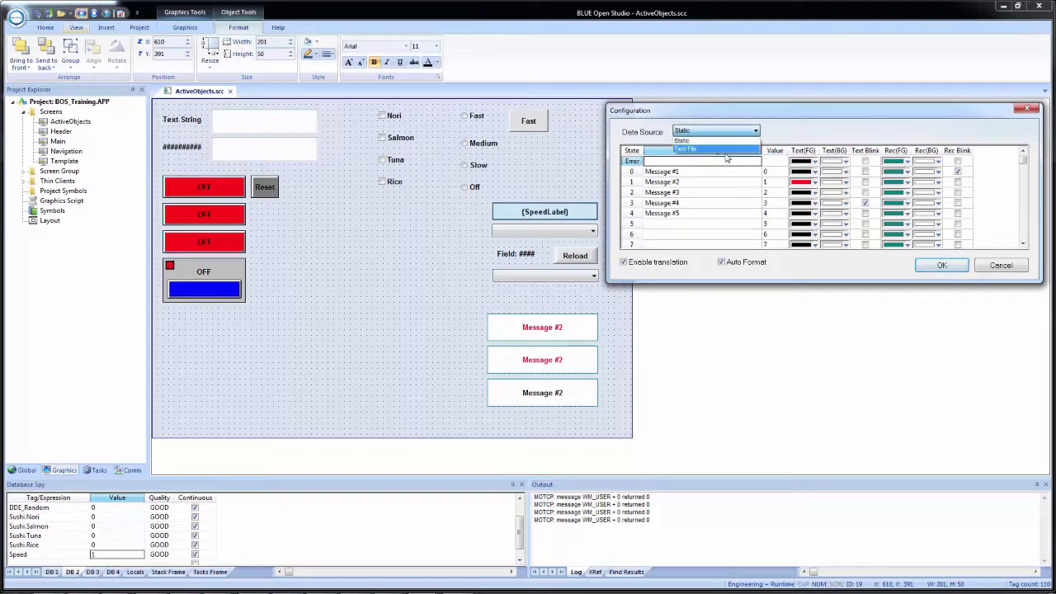
pyautogui.click(728, 144)
pyautogui.click(727, 132)
pyautogui.click(725, 149)
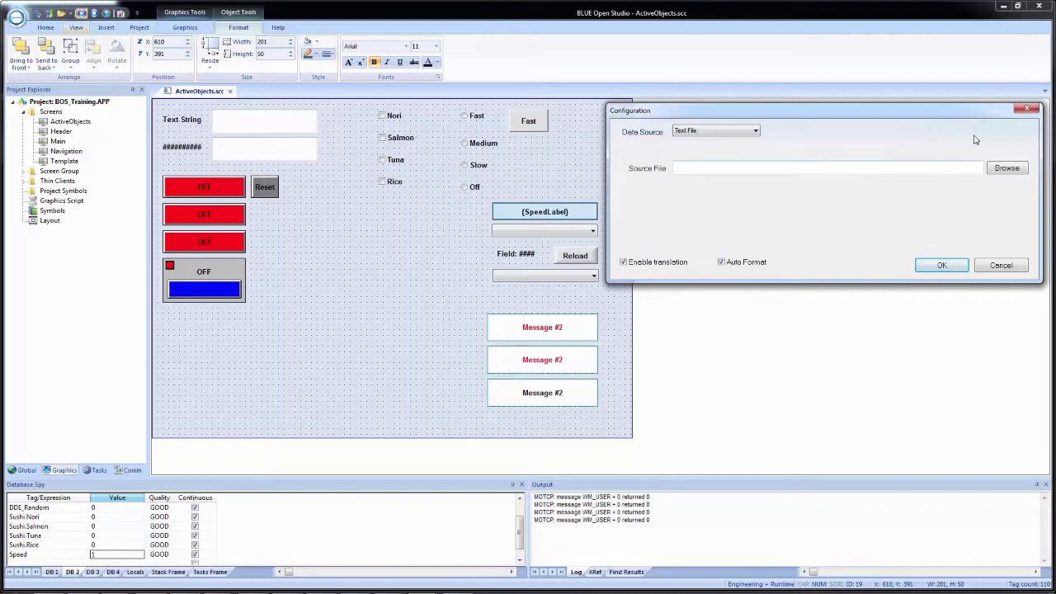
pyautogui.click(880, 171)
# Read the Source File Format section and its CSV example in the Technical Reference help, and return to the message configuration.
pyautogui.press('F1')
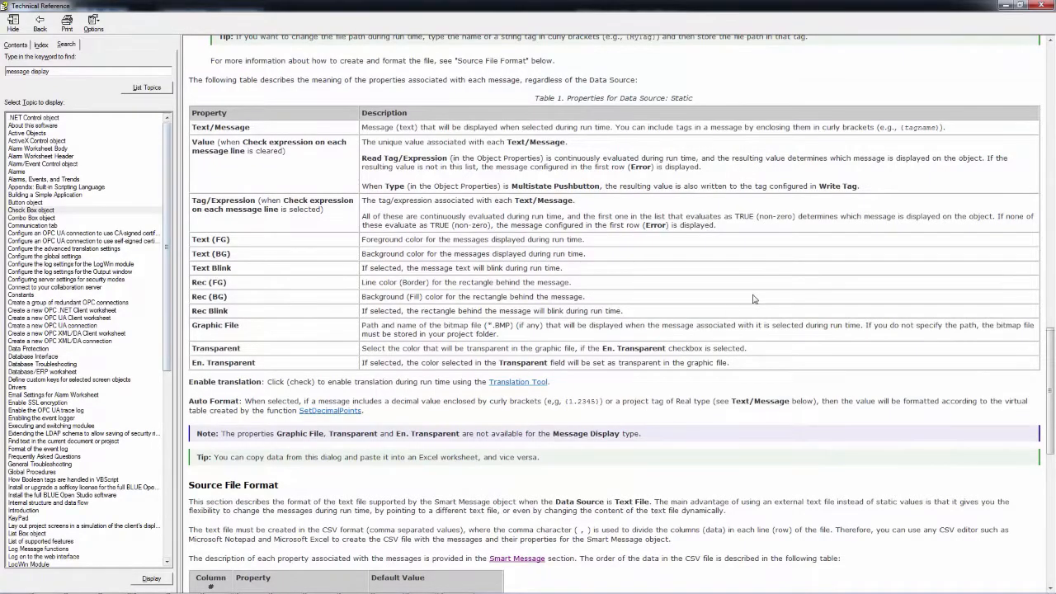
pyautogui.scroll(-8, 790, 400)
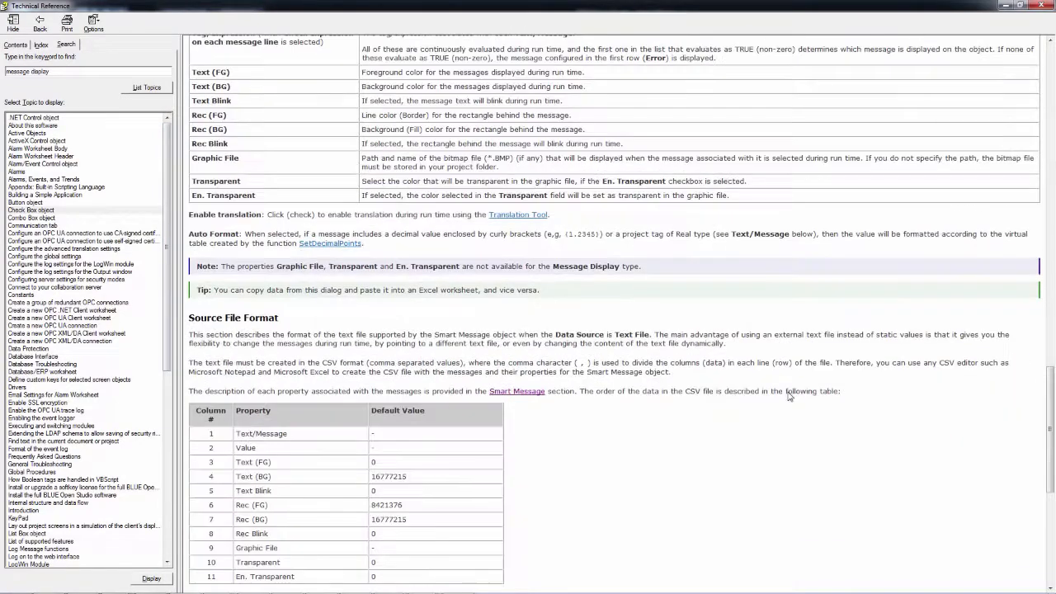
pyautogui.scroll(-3, 337, 277)
pyautogui.scroll(3, 285, 219)
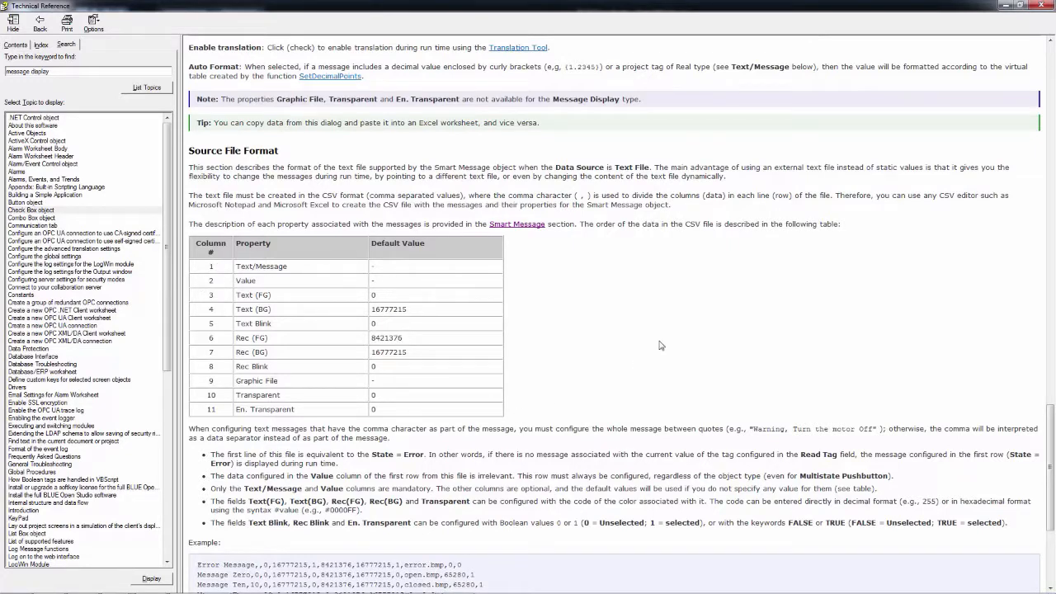
pyautogui.scroll(-6, 662, 346)
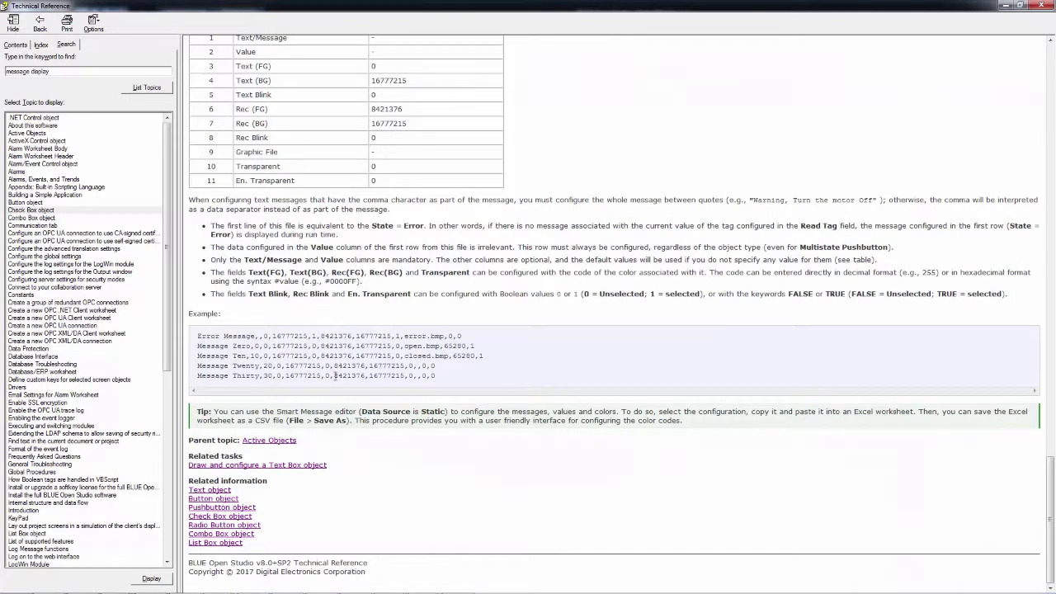
pyautogui.click(1008, 7)
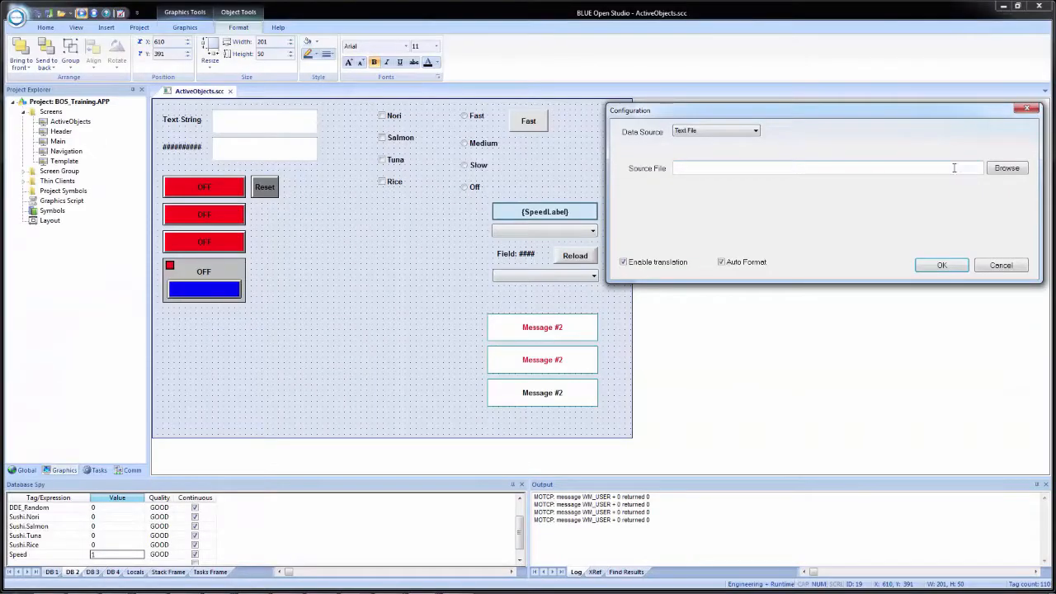
# Set the data source back to Static and copy the rows of Message #1 through Message #5 into a new Notepad document.
pyautogui.click(733, 132)
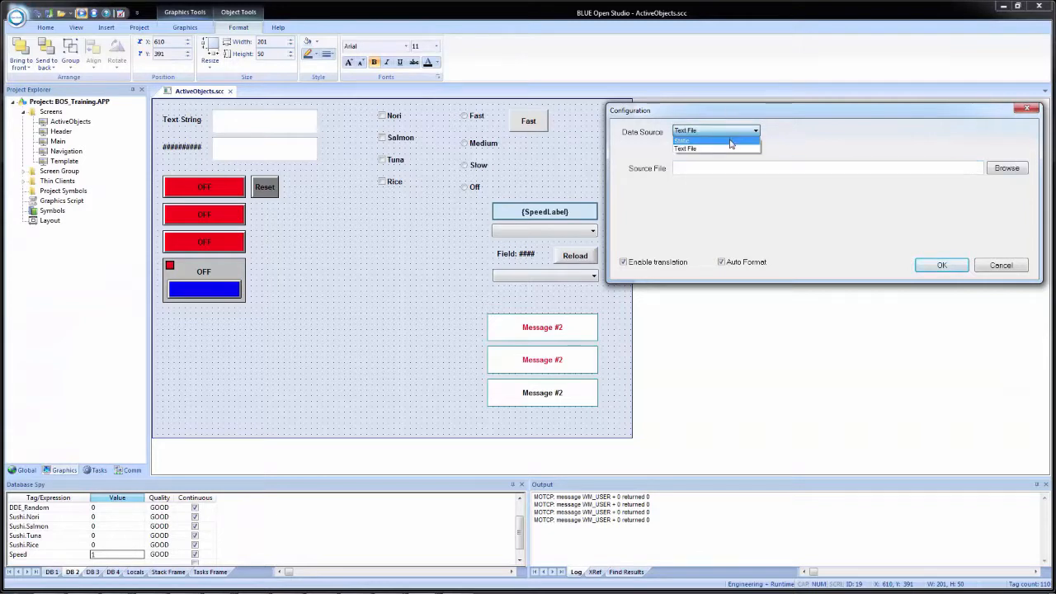
pyautogui.click(733, 142)
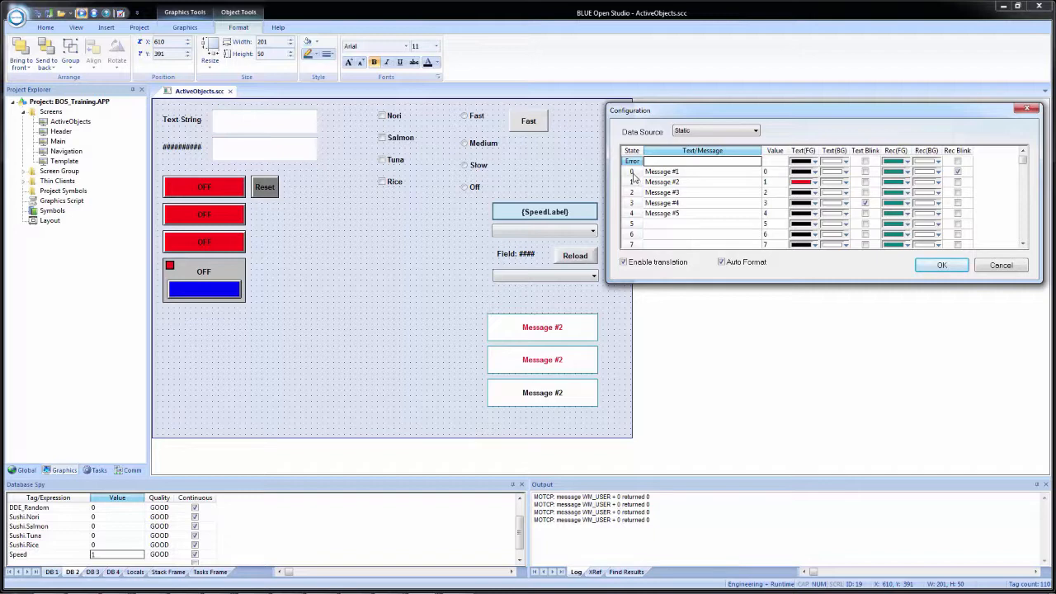
pyautogui.moveTo(634, 172); pyautogui.dragTo(636, 220)
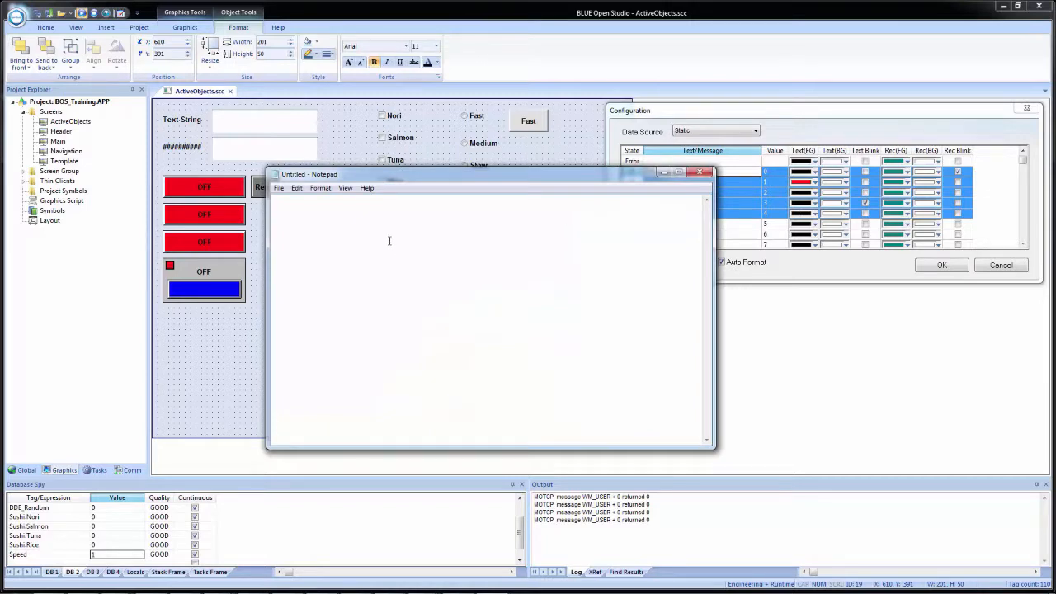
pyautogui.hotkey('ctrl', 'v')
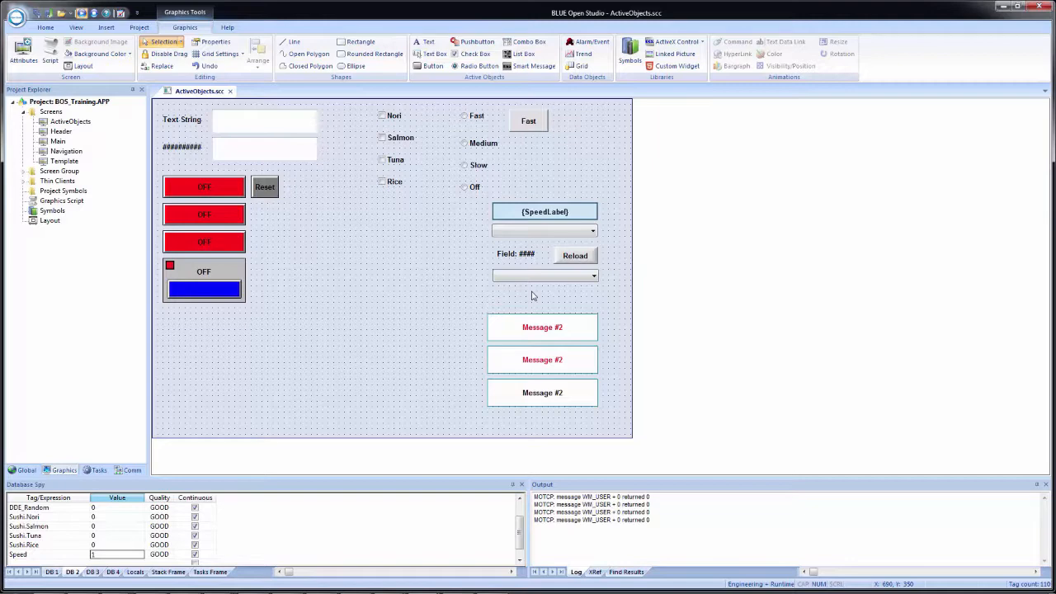
# Copy Test_OFF.png and Test_ON.jpg from the BOS Training Files folder into the BOS_Training project folder on drive C.
pyautogui.press('super+e')
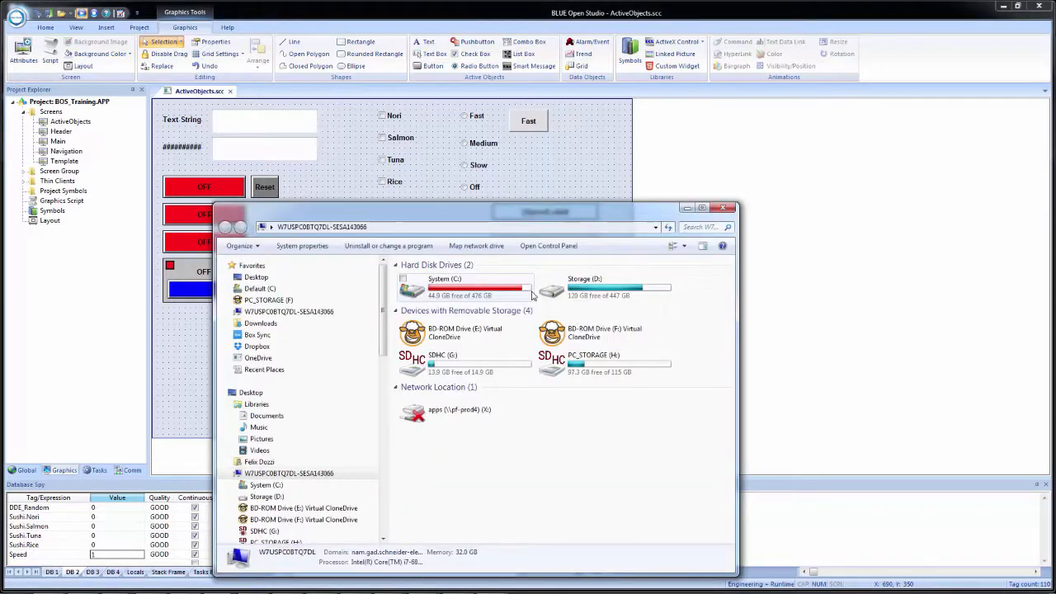
pyautogui.doubleClick(458, 287)
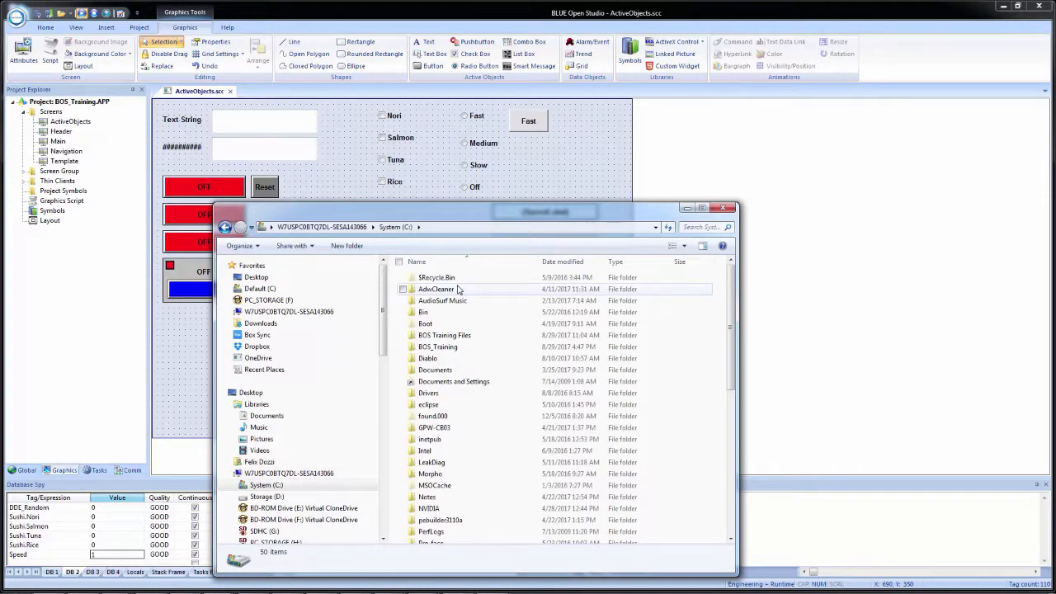
pyautogui.doubleClick(466, 335)
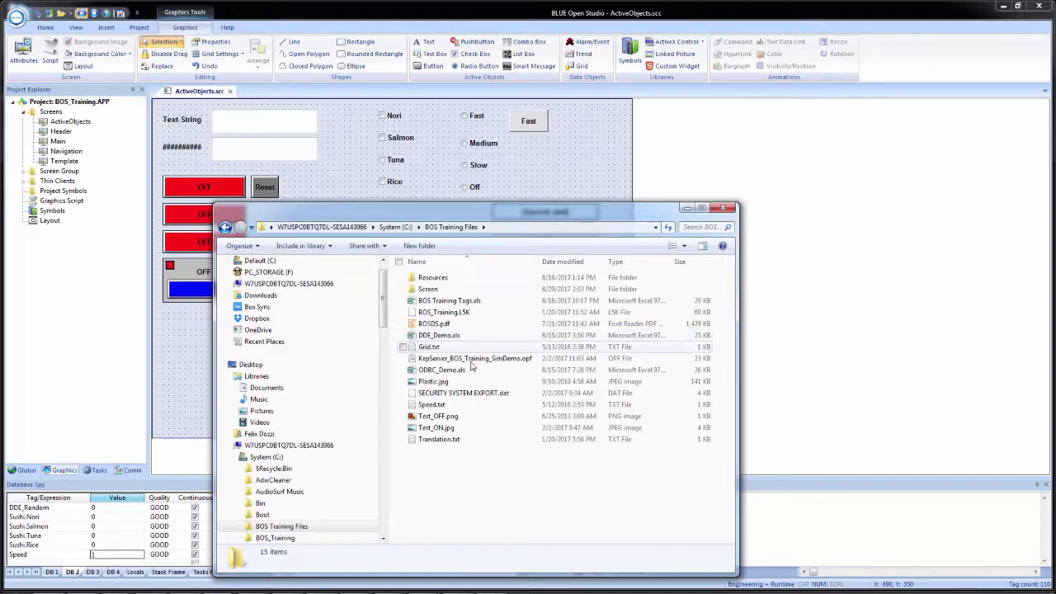
pyautogui.click(460, 421)
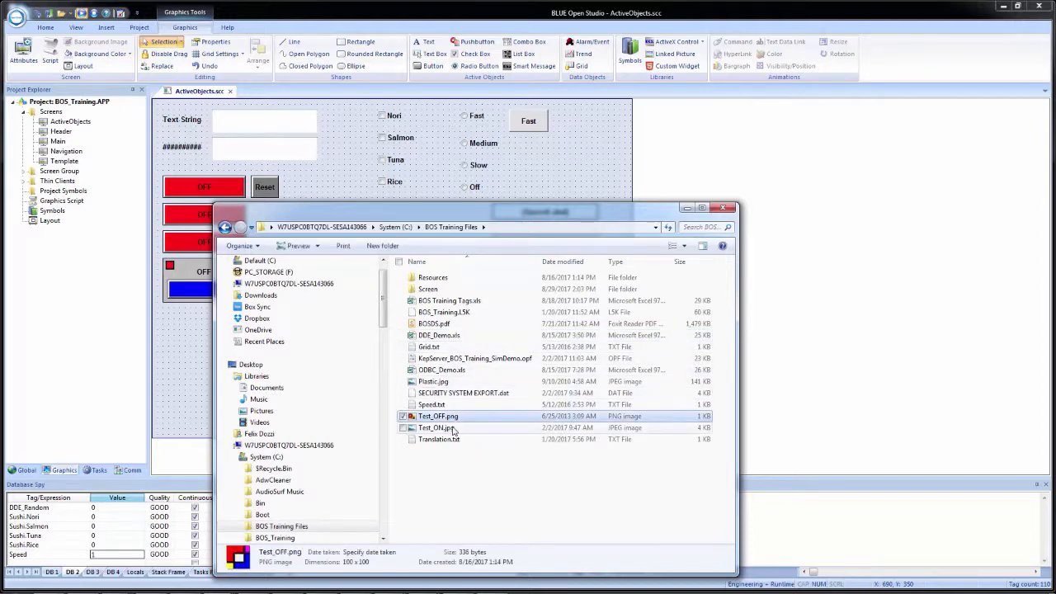
pyautogui.keyDown('ctrl'); pyautogui.click(450, 428); pyautogui.keyUp('ctrl')
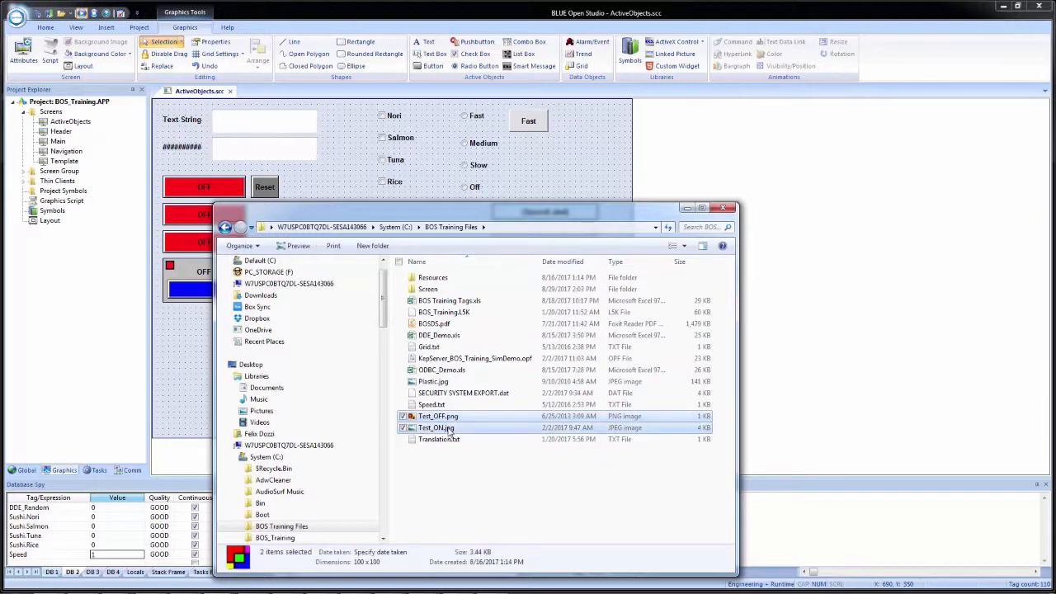
pyautogui.click(396, 227)
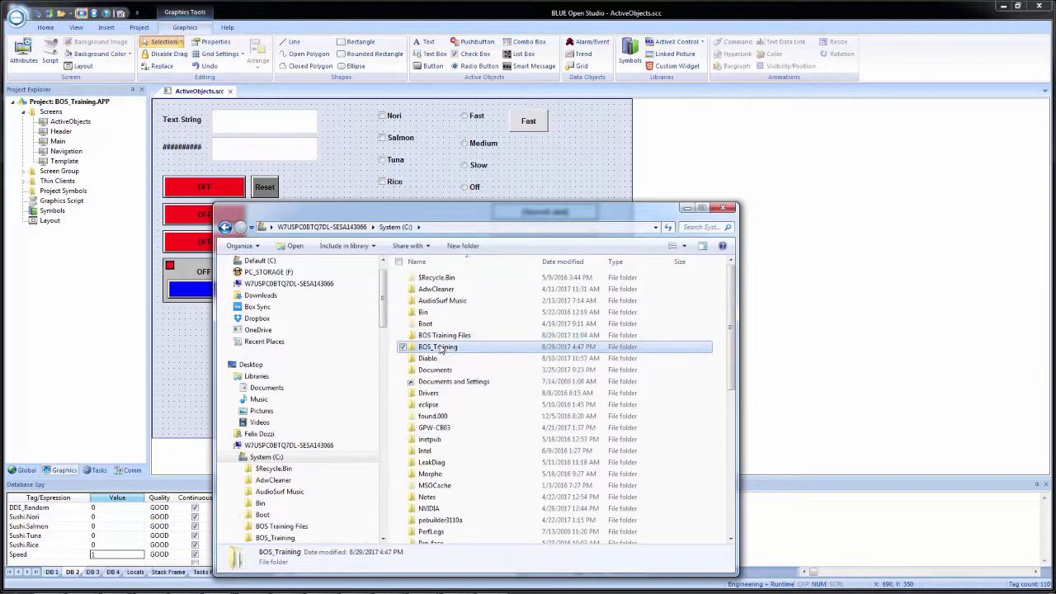
pyautogui.doubleClick(437, 346)
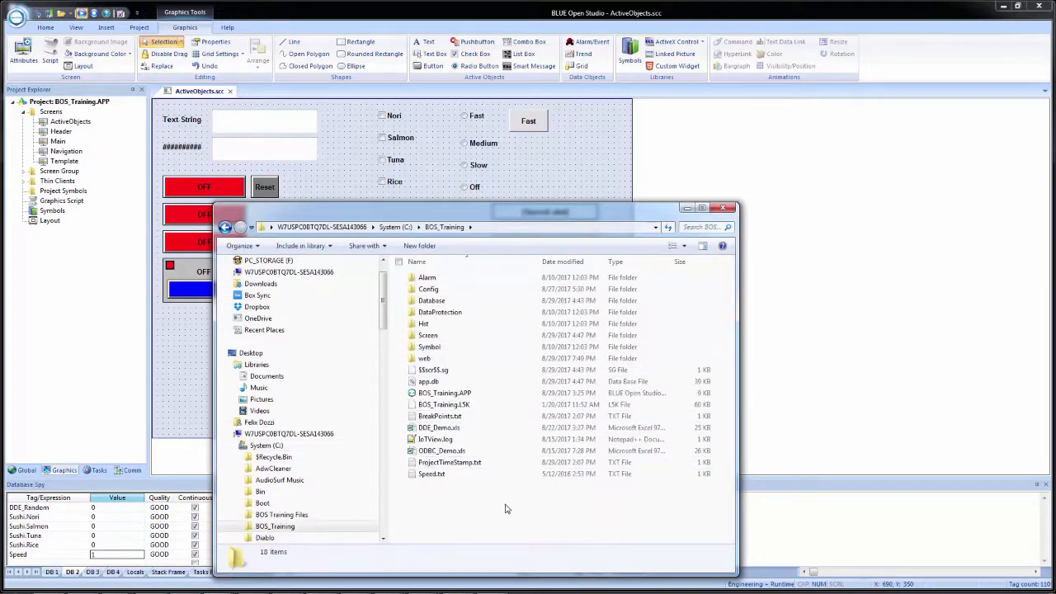
pyautogui.hotkey('ctrl', 'v')
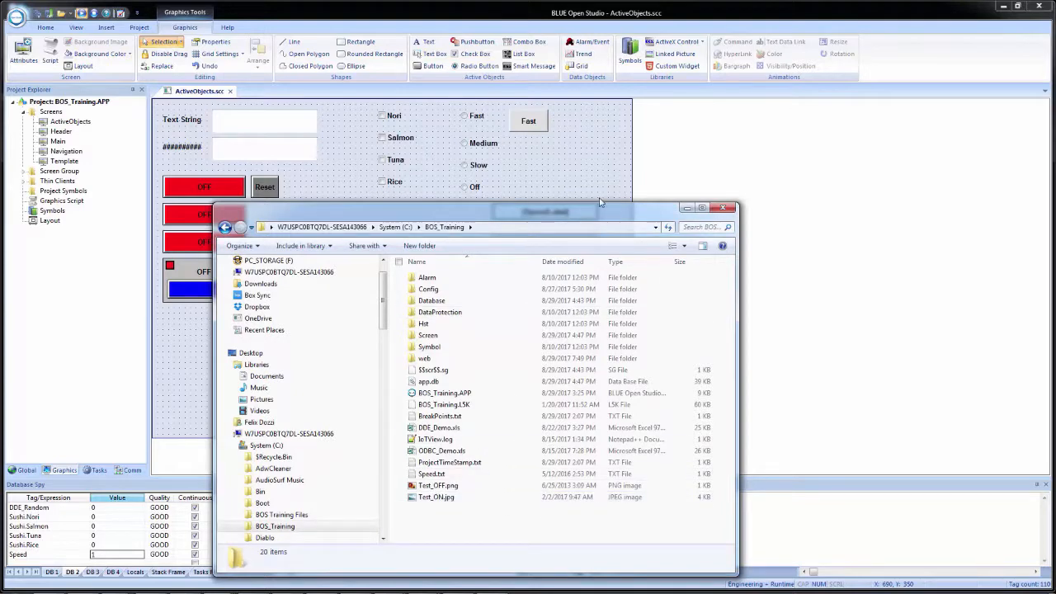
pyautogui.click(591, 176)
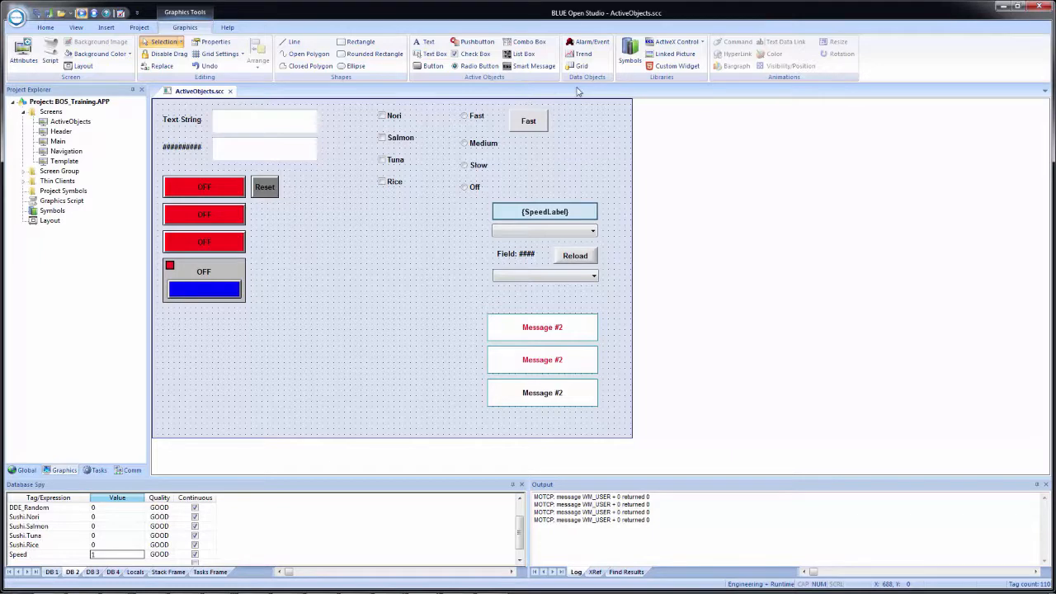
# Insert Test_OFF.png from the BOS_Training folder as a linked picture and place it in the open middle area at X 360, Y 240.
pyautogui.click(675, 55)
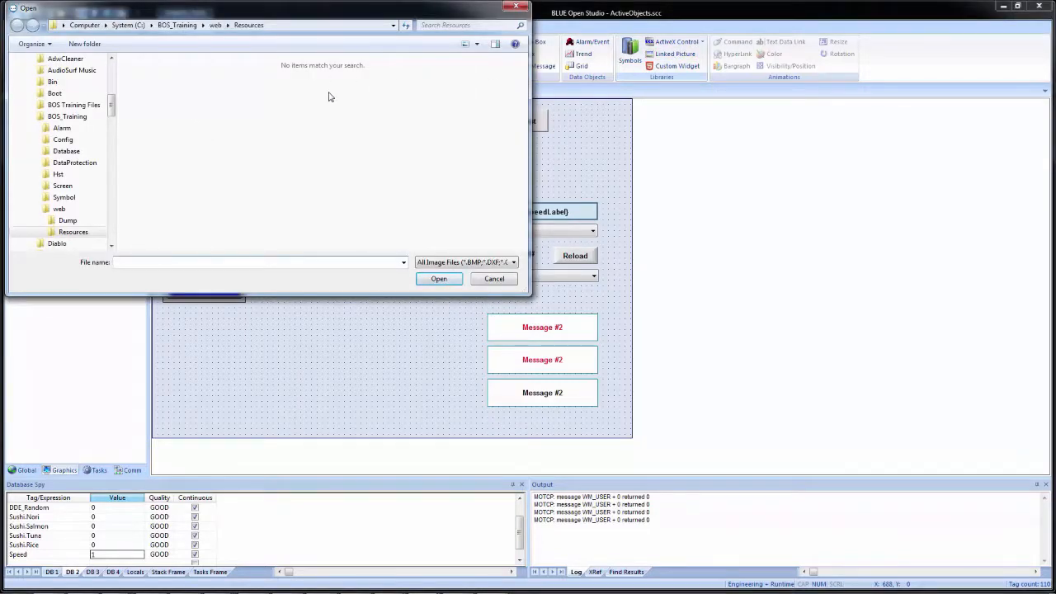
pyautogui.click(179, 29)
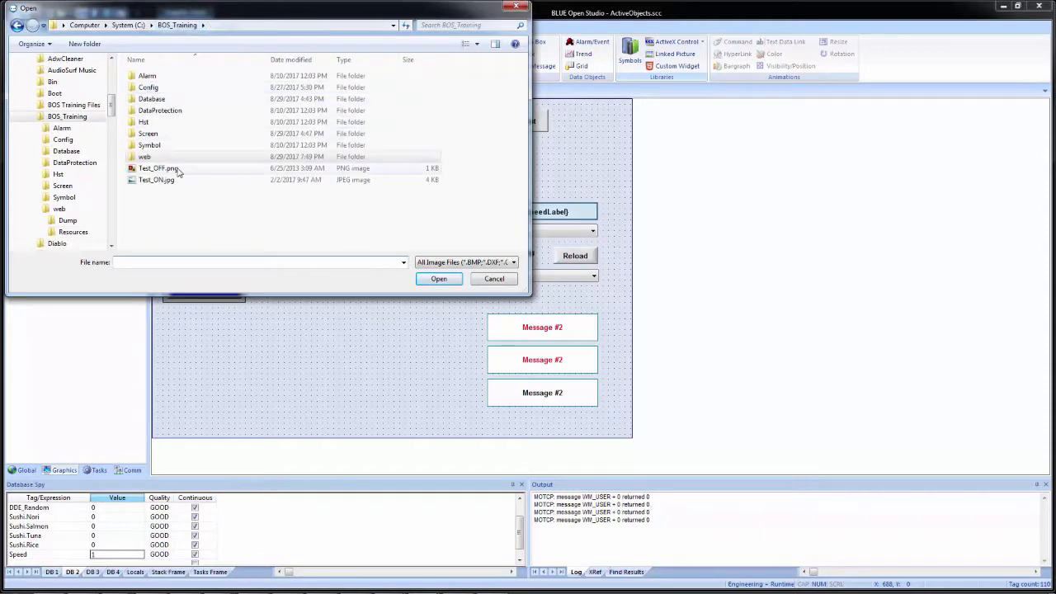
pyautogui.click(165, 169)
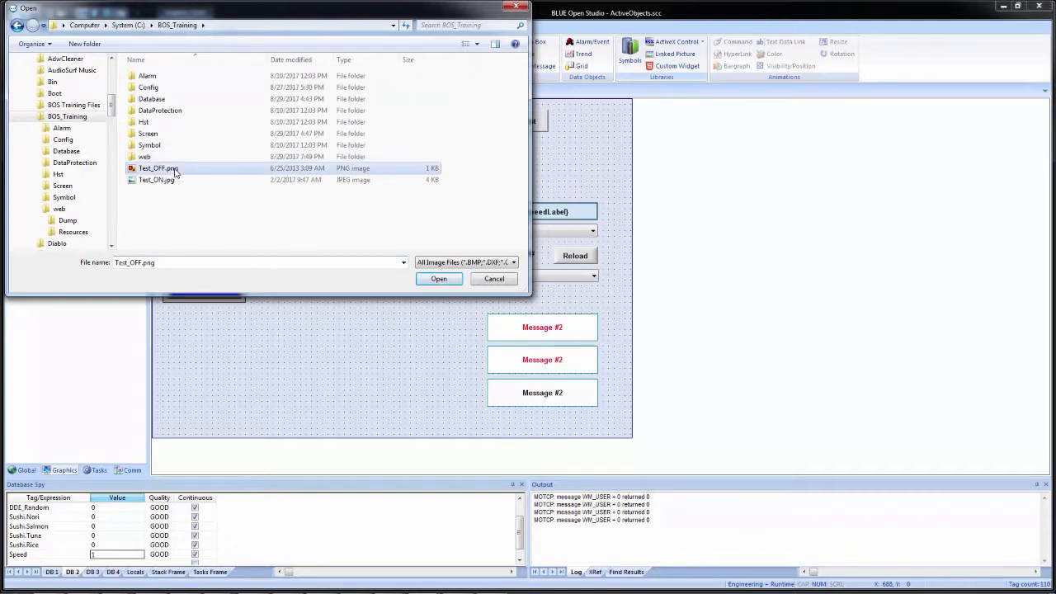
pyautogui.click(439, 279)
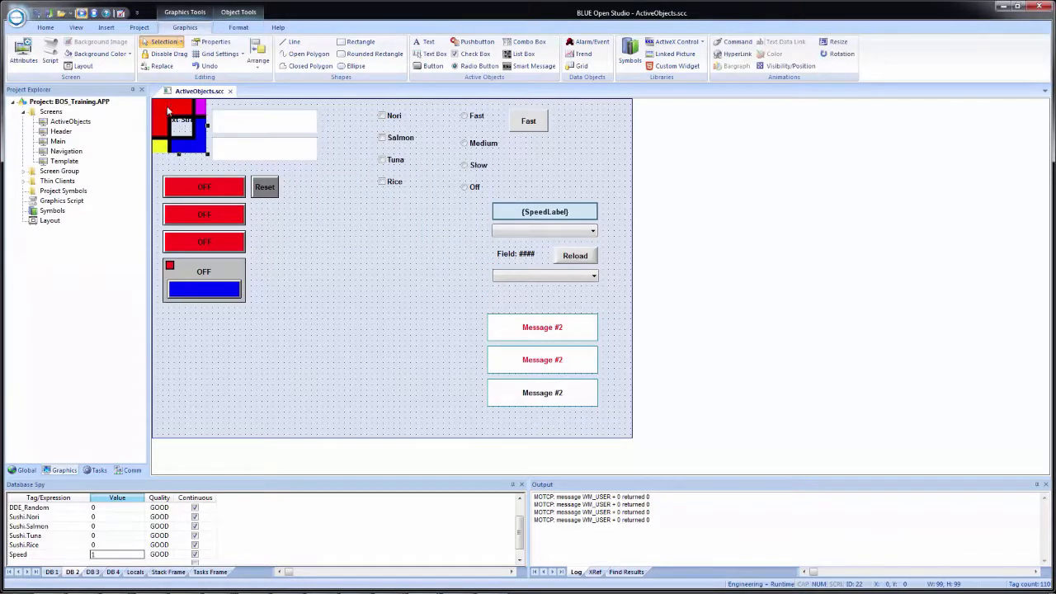
pyautogui.moveTo(164, 113); pyautogui.dragTo(361, 248)
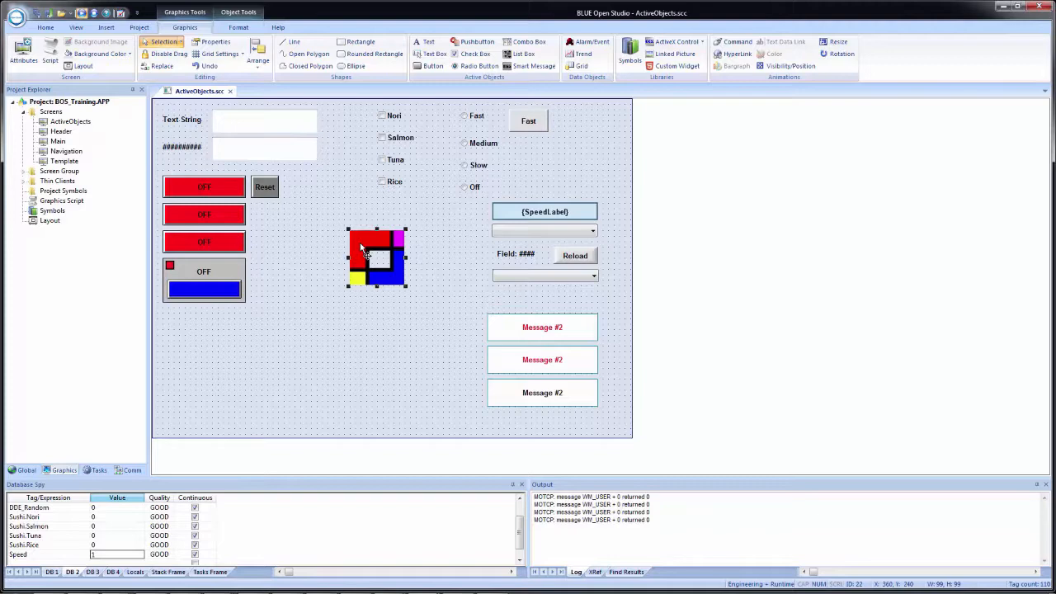
# Open the linked picture's properties and examine its link file setting and browsing option, keeping the current file.
pyautogui.doubleClick(361, 247)
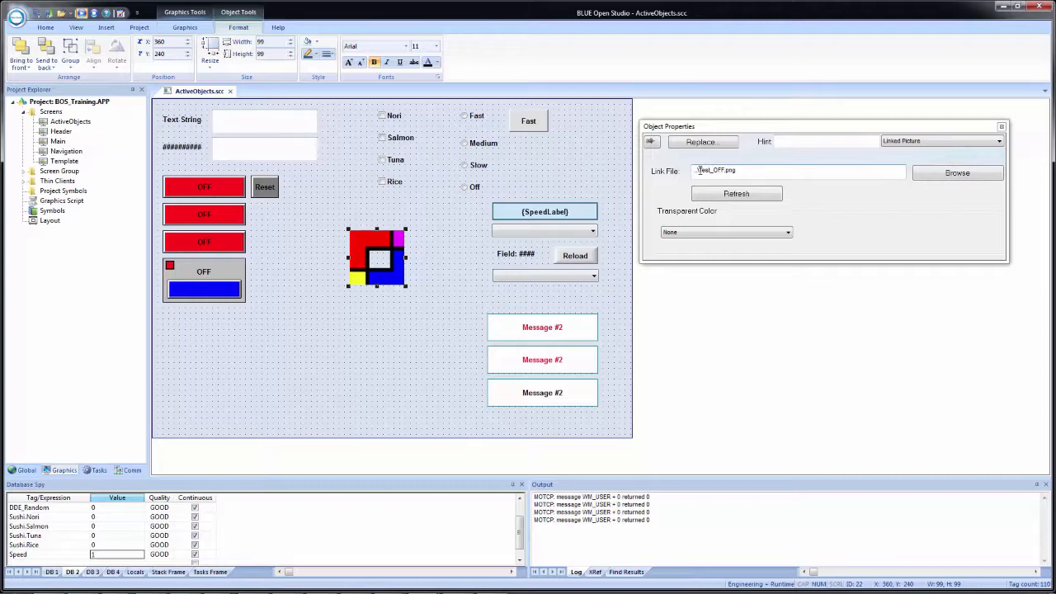
pyautogui.click(946, 177)
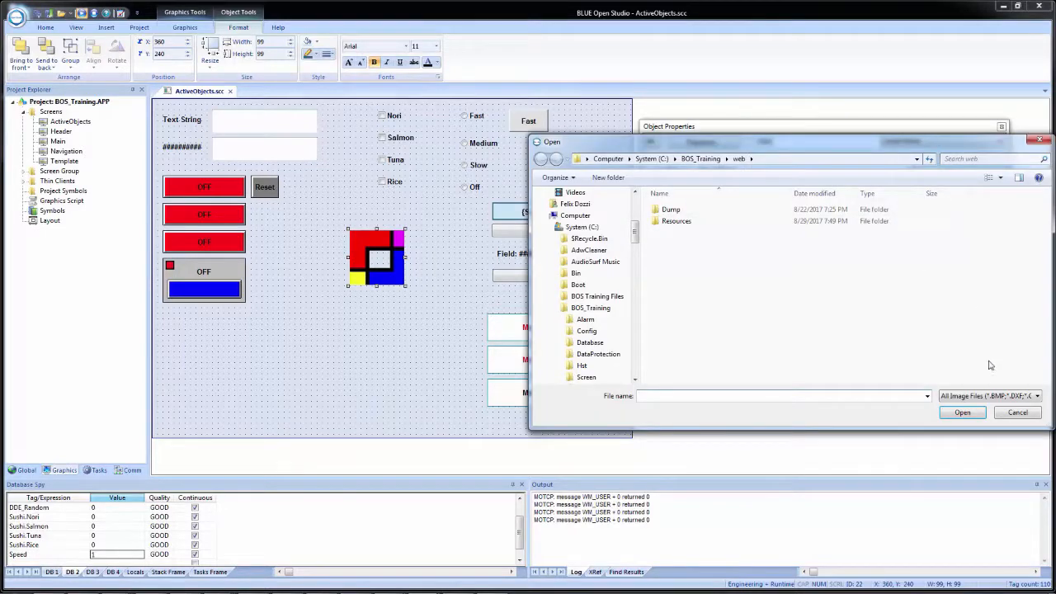
pyautogui.click(1018, 414)
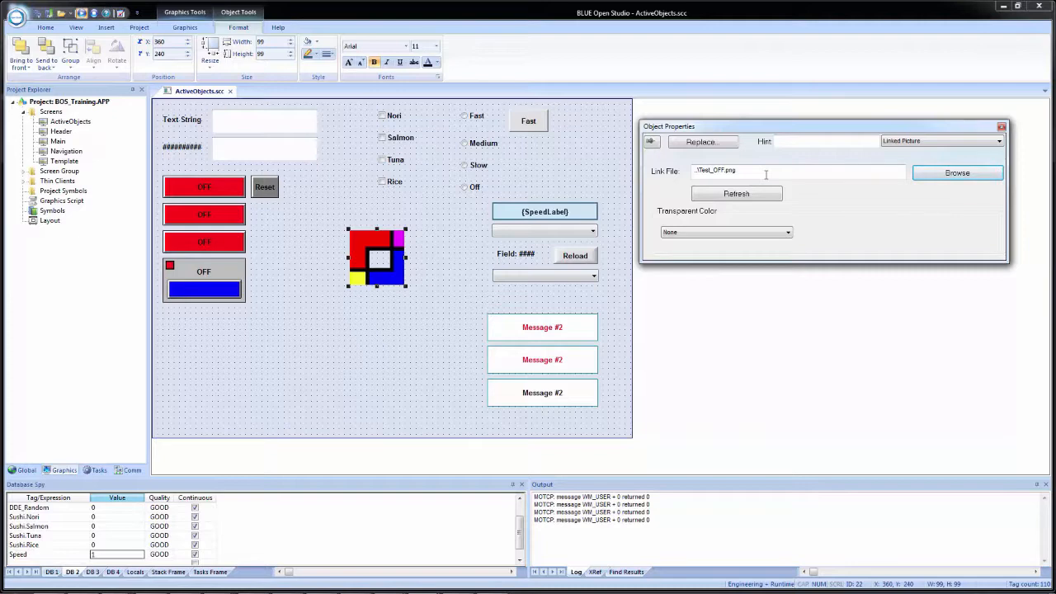
pyautogui.rightClick(766, 174)
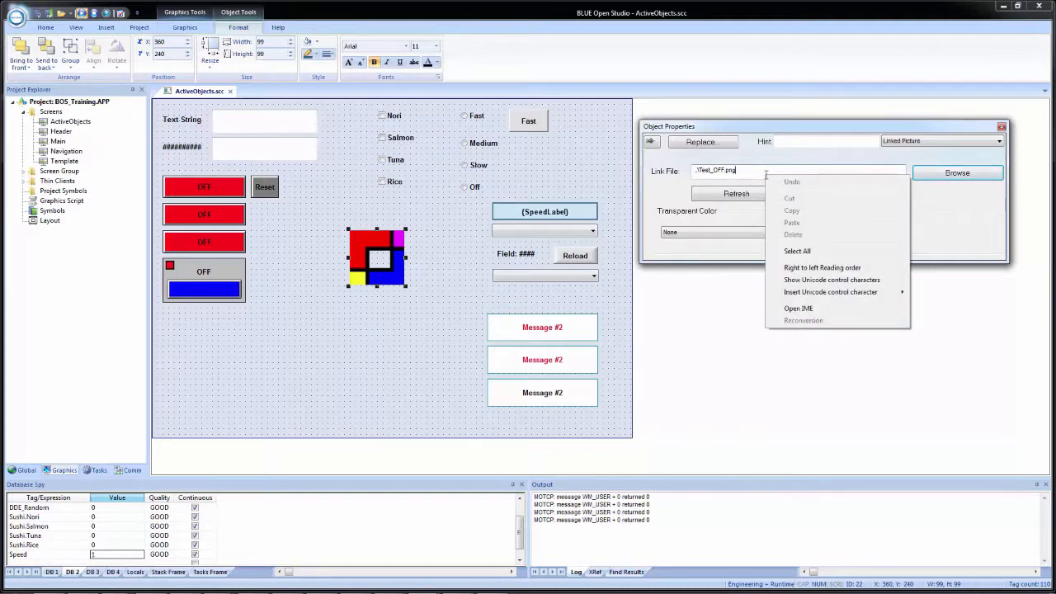
pyautogui.click(756, 174)
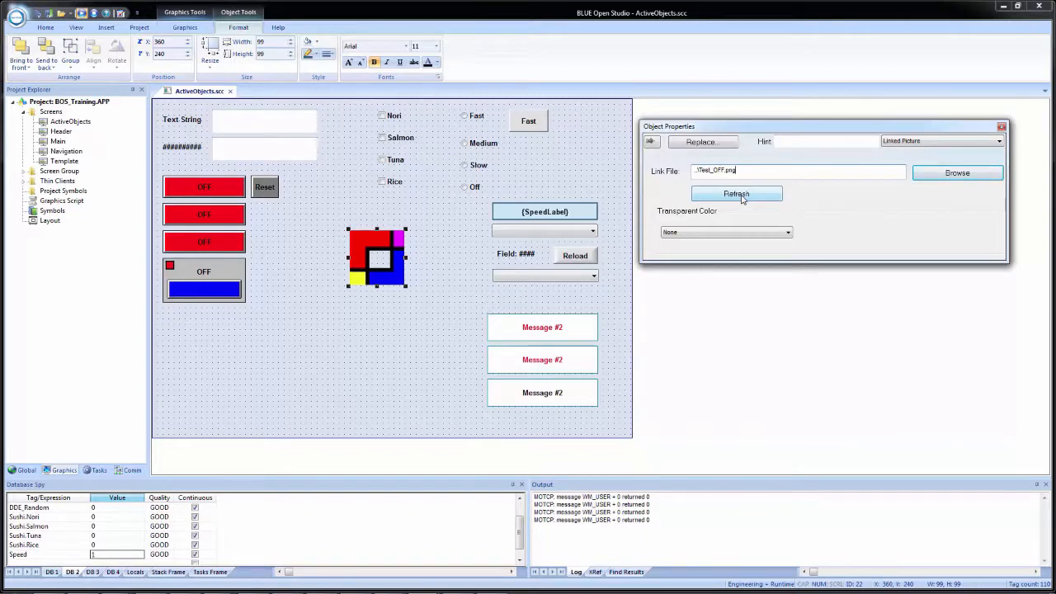
# Try Color Code as the picture's transparent color and look through the tags available for its expression.
pyautogui.click(708, 233)
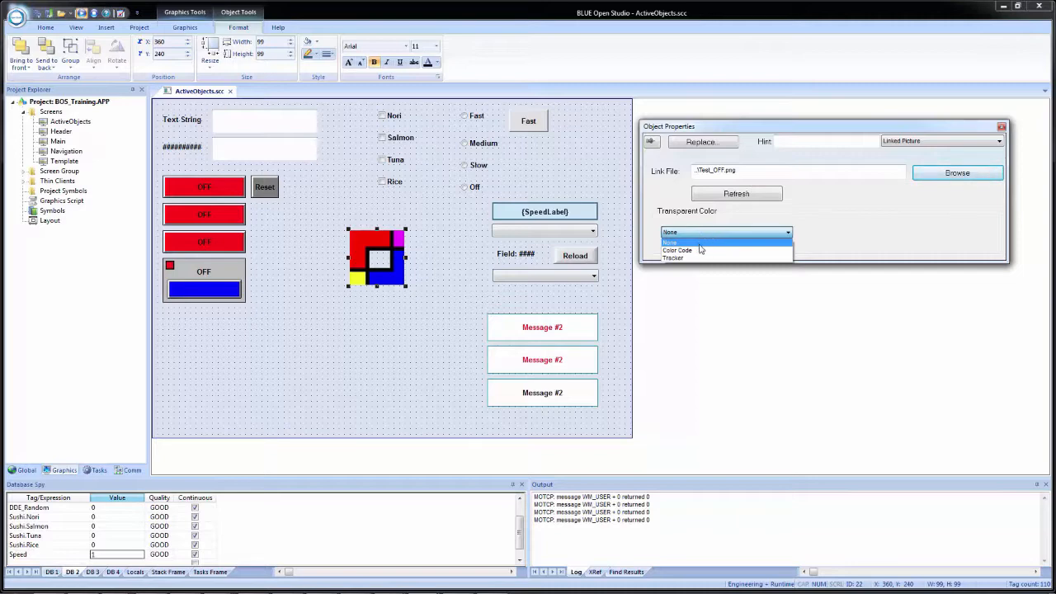
pyautogui.click(701, 251)
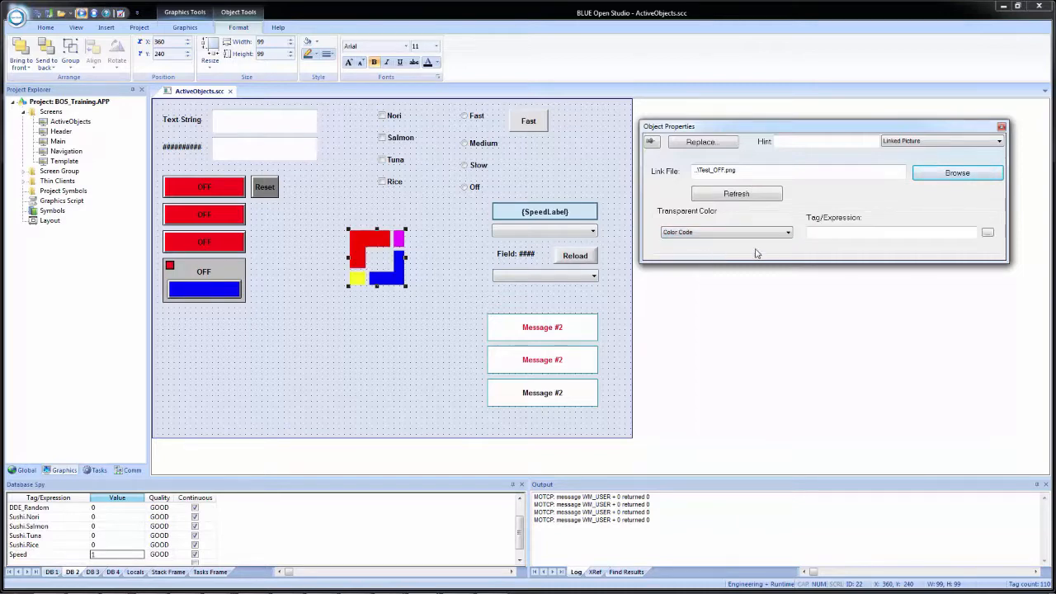
pyautogui.click(987, 232)
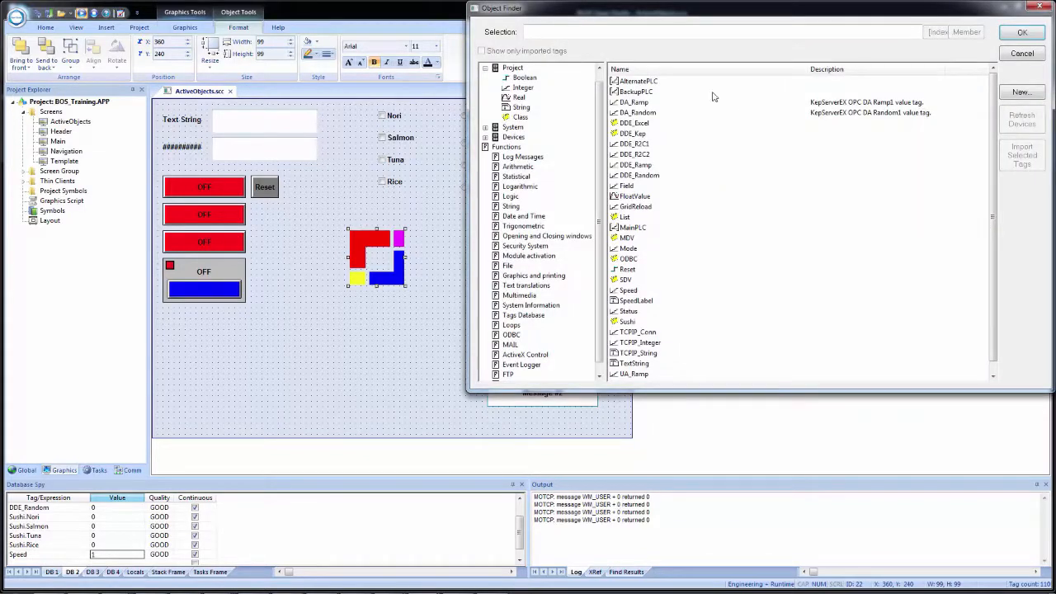
pyautogui.click(1019, 53)
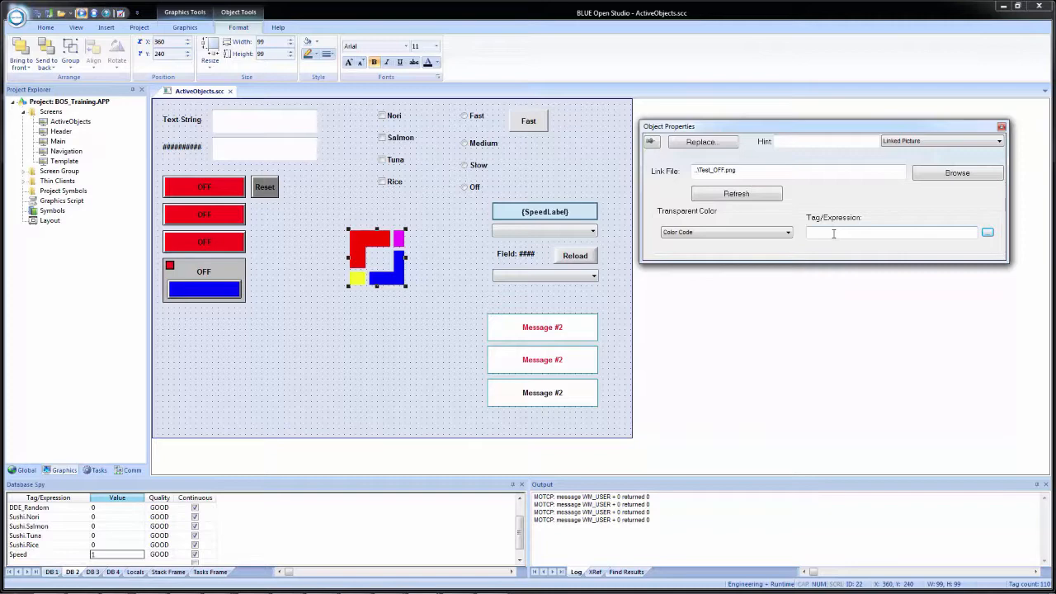
# Try Tracker as the linked picture's transparent color, using the color point inside the picture.
pyautogui.click(718, 233)
pyautogui.click(701, 259)
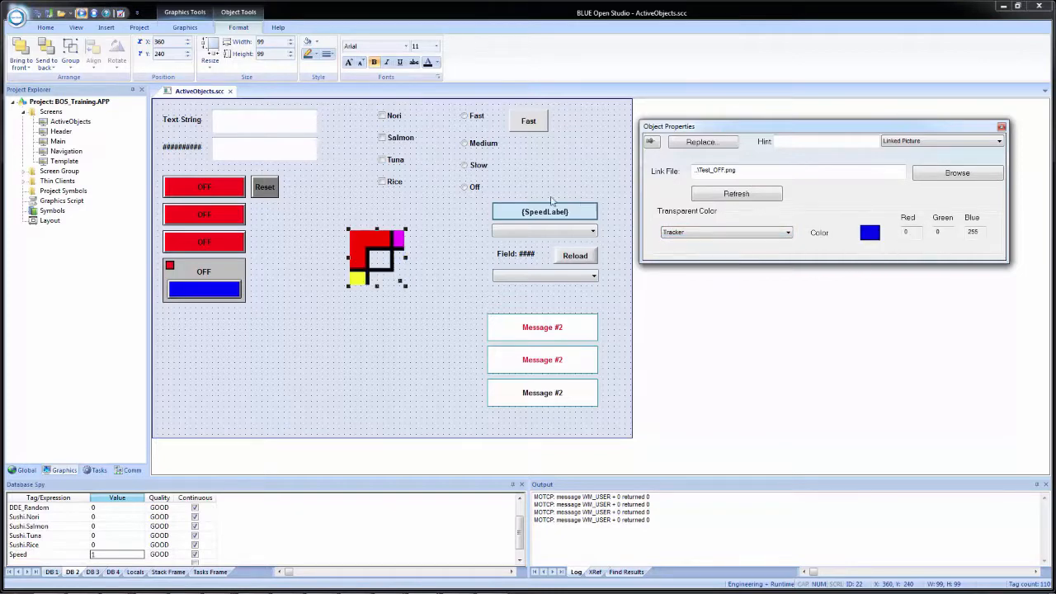
pyautogui.click(399, 244)
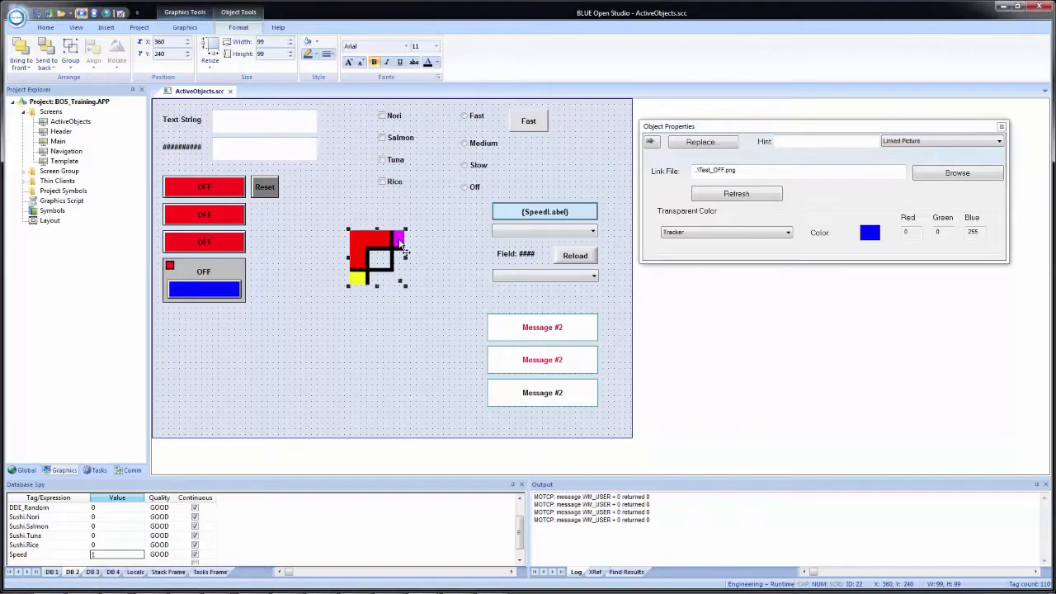
pyautogui.click(396, 285)
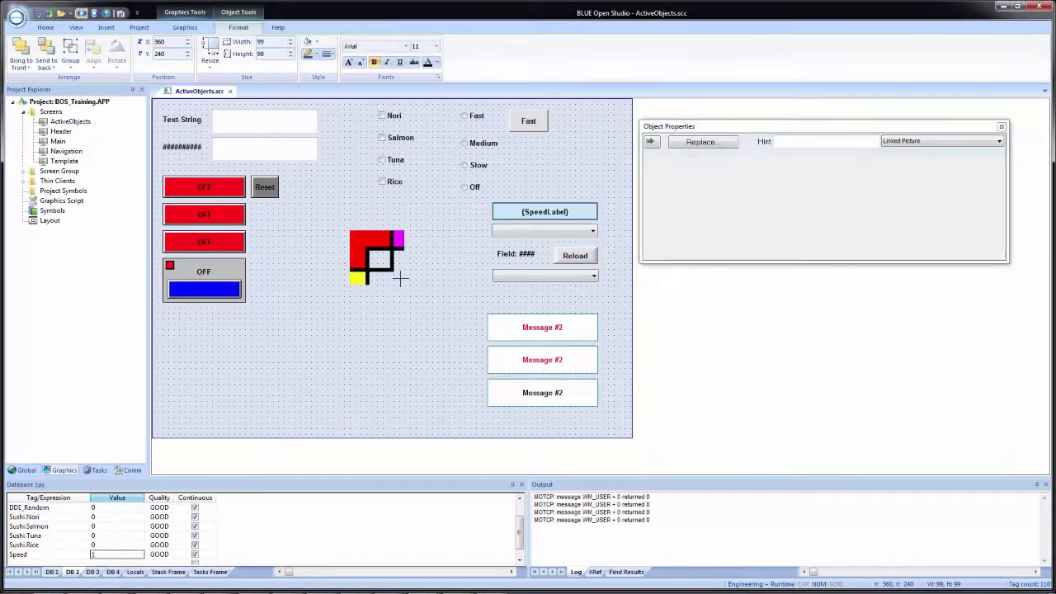
pyautogui.click(374, 261)
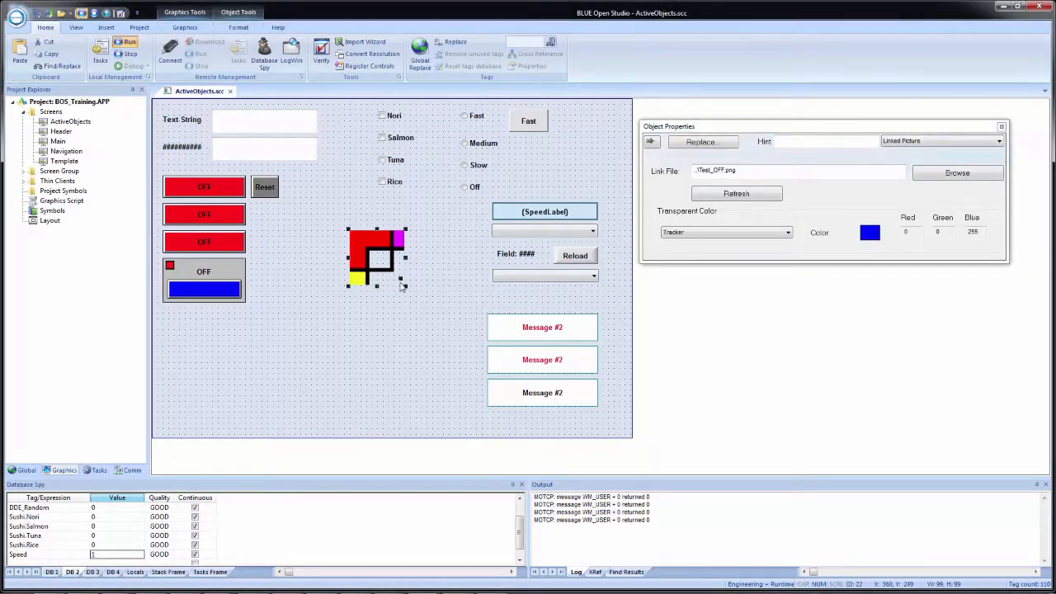
# Shift the linked picture to X 370, Y 250 and set its transparent color to None.
pyautogui.moveTo(401, 283)
pyautogui.mouseDown()
pyautogui.moveTo(410, 291)
pyautogui.moveTo(366, 250)
pyautogui.moveTo(351, 272)
pyautogui.moveTo(369, 284)
pyautogui.moveTo(353, 290)
pyautogui.moveTo(396, 285)
pyautogui.mouseUp()
pyautogui.click(785, 232)
pyautogui.click(695, 247)
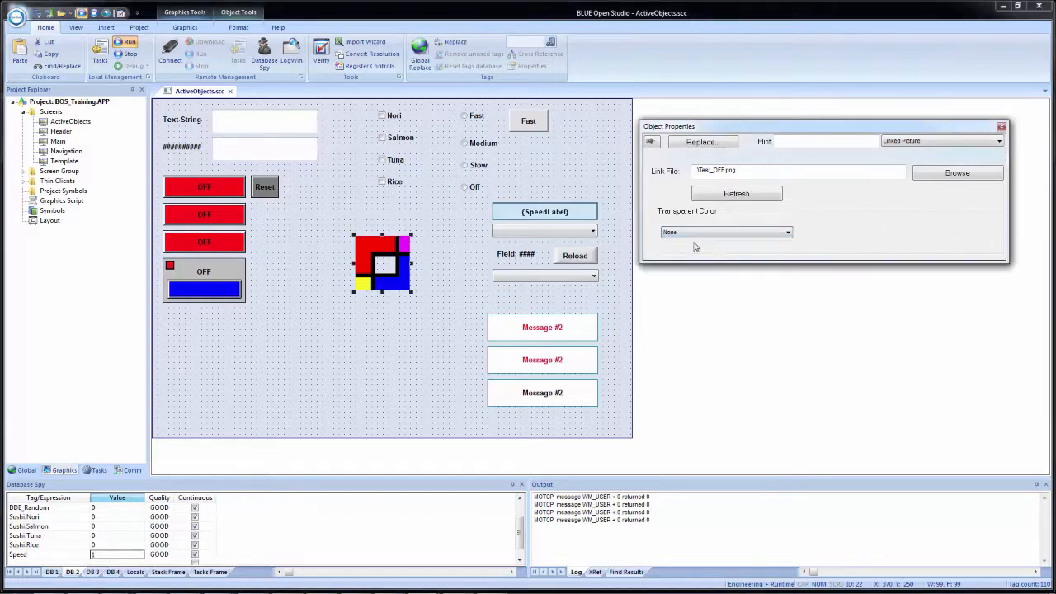
pyautogui.click(418, 338)
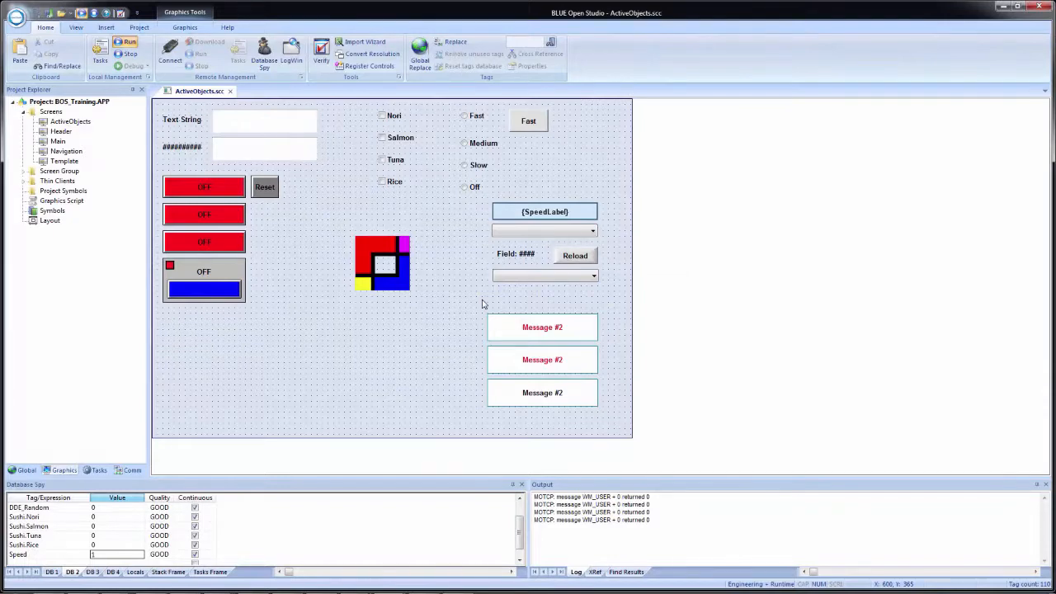
# Draw a list box about 341 wide and 131 high below the OFF buttons, at X 30, Y 410.
pyautogui.click(184, 27)
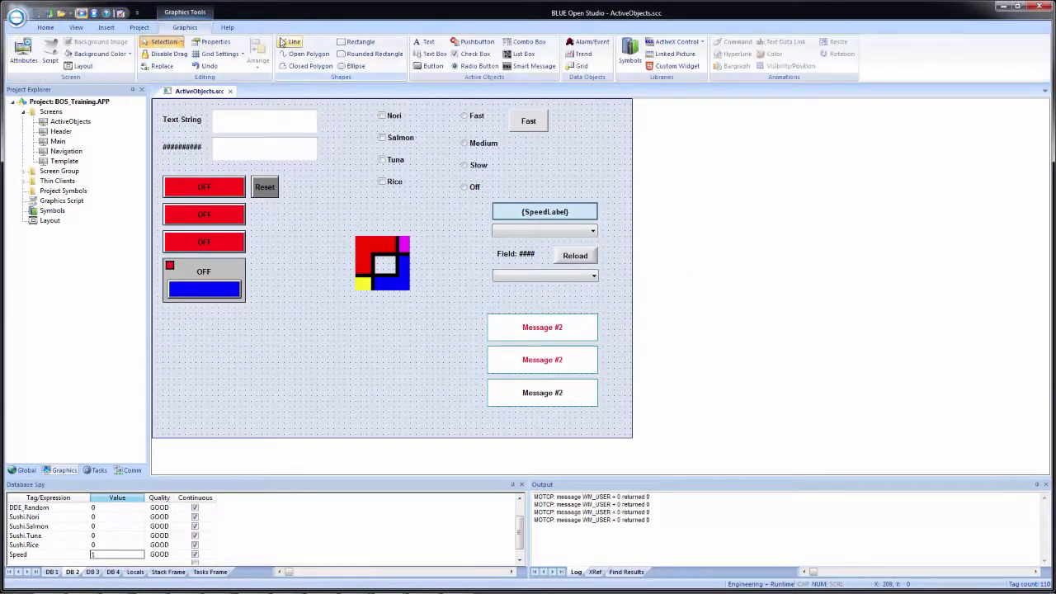
pyautogui.click(524, 55)
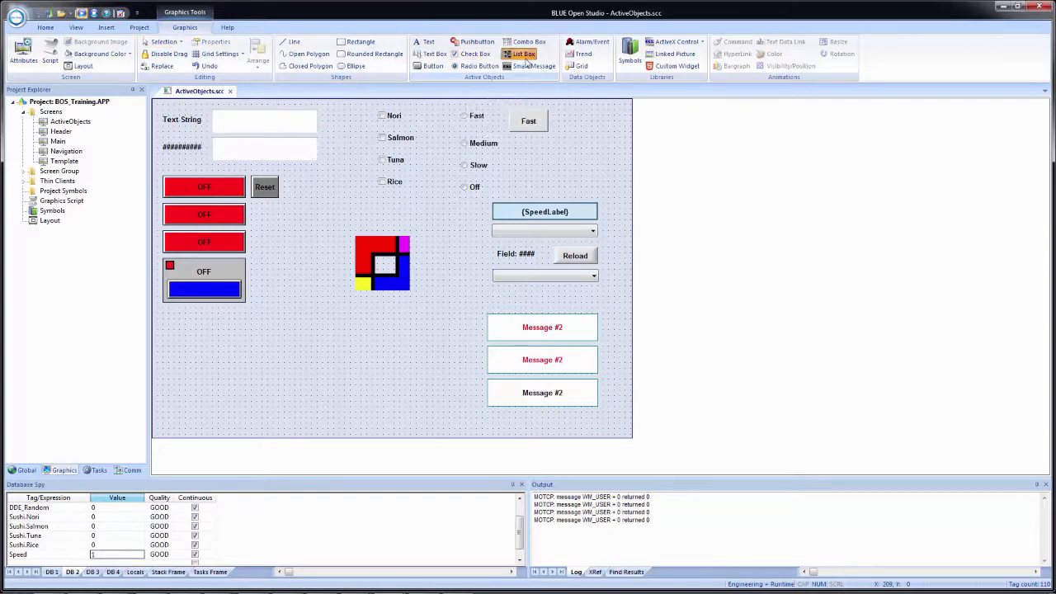
pyautogui.moveTo(170, 326)
pyautogui.mouseDown()
pyautogui.moveTo(256, 338)
pyautogui.moveTo(358, 396)
pyautogui.mouseUp()
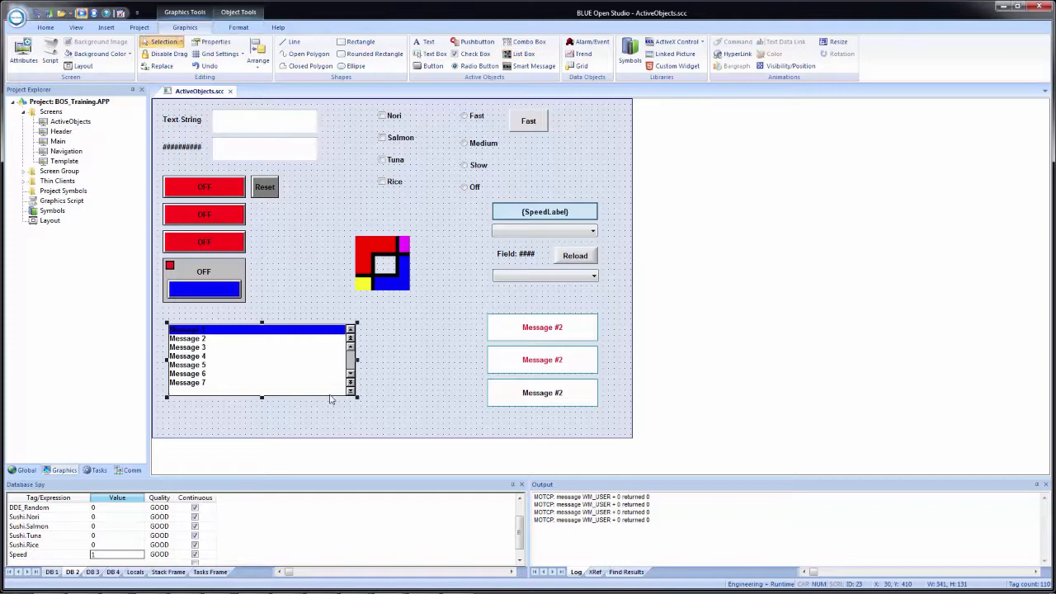
# Open the list box's properties and review the available value types, keeping Integer.
pyautogui.doubleClick(264, 368)
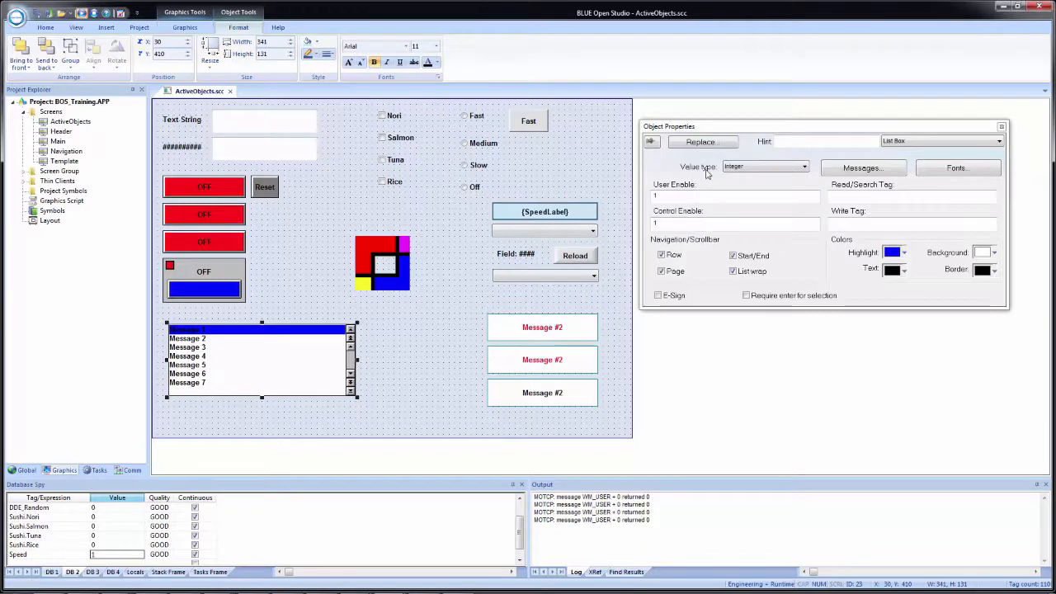
pyautogui.click(743, 169)
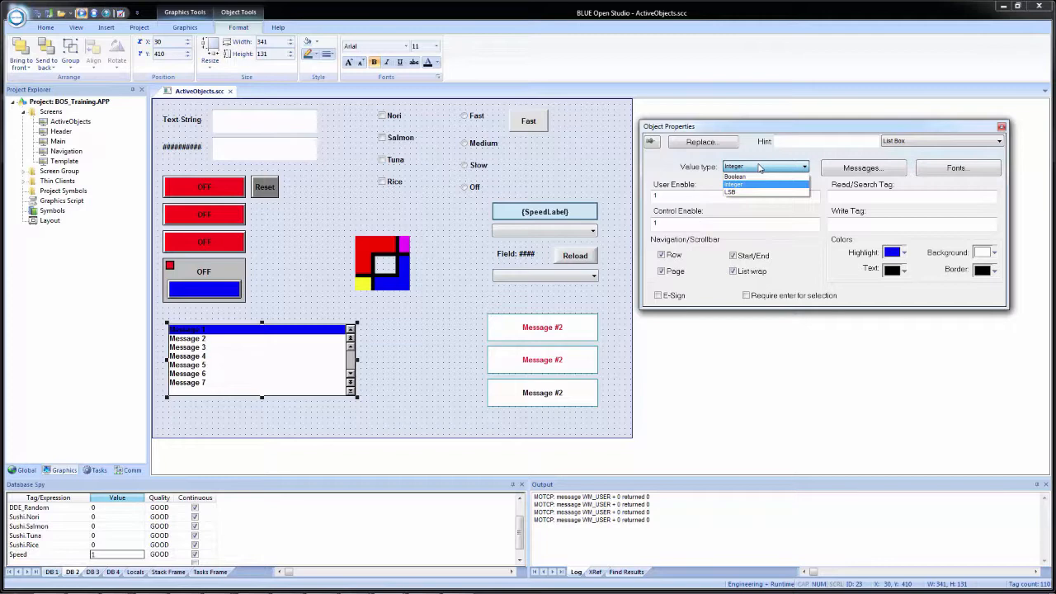
pyautogui.click(760, 167)
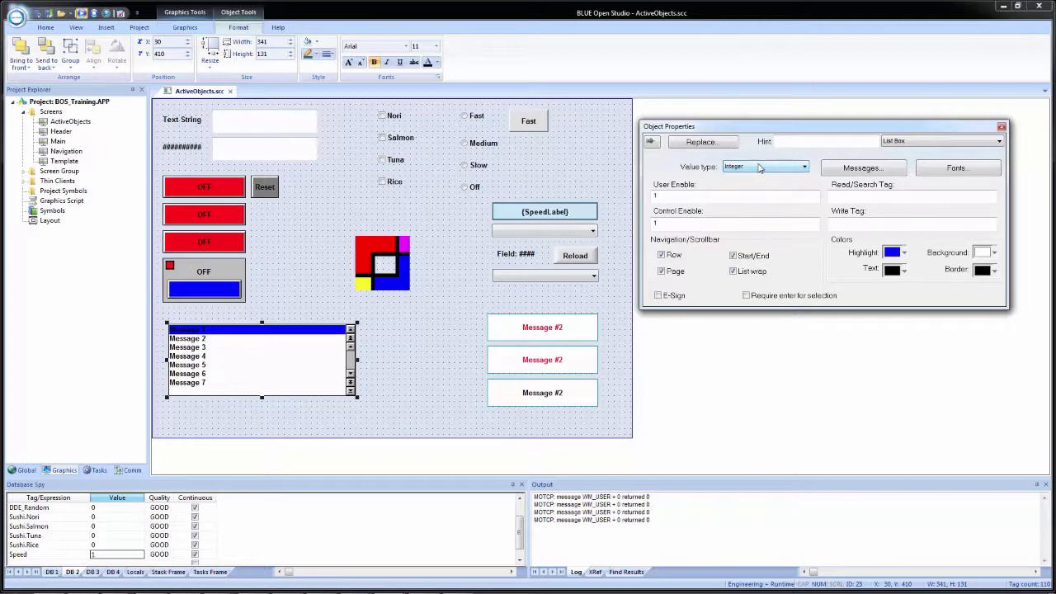
# Open the list box's messages configuration and enter Machine Stopped with value 90 for state 00.
pyautogui.click(864, 168)
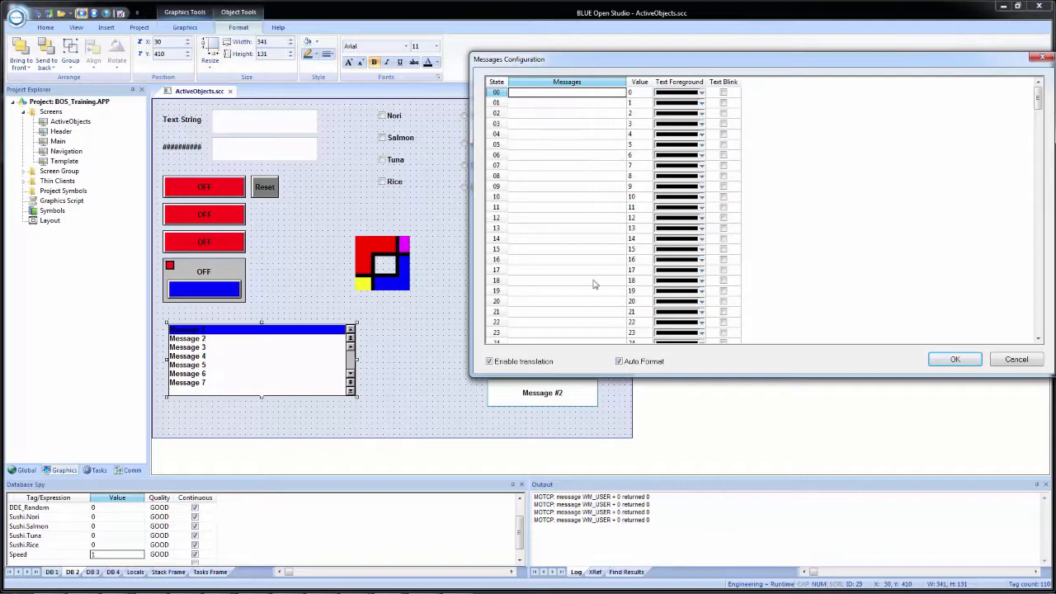
pyautogui.click(640, 113)
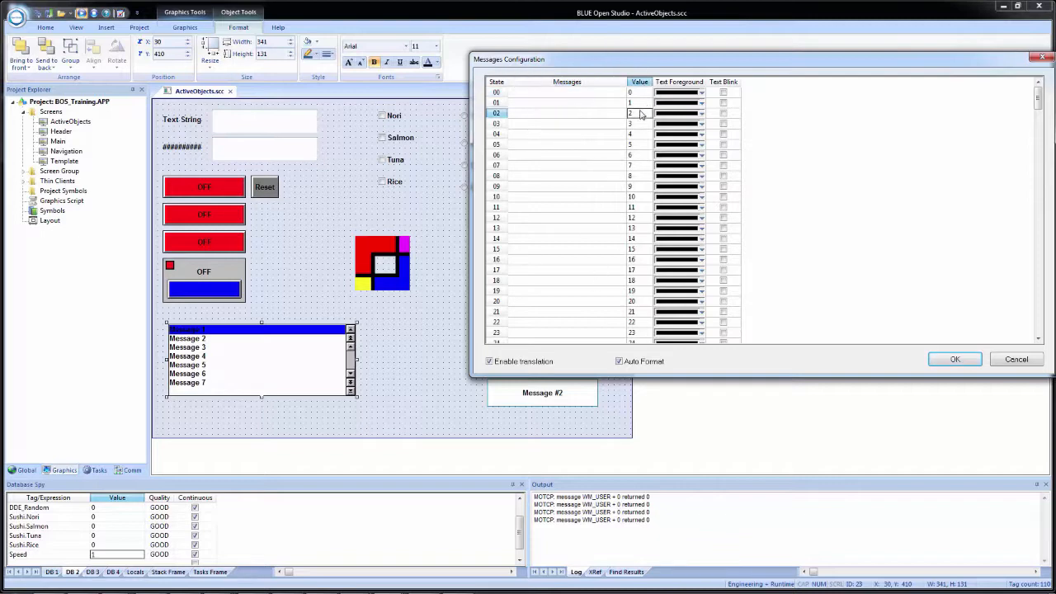
pyautogui.click(648, 135)
pyautogui.click(651, 165)
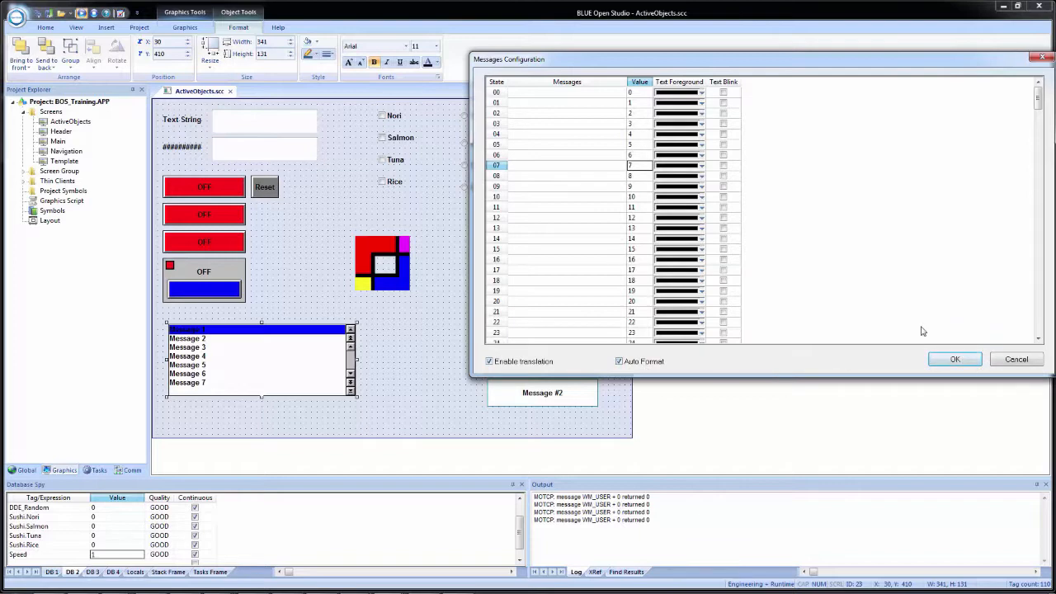
pyautogui.click(562, 94)
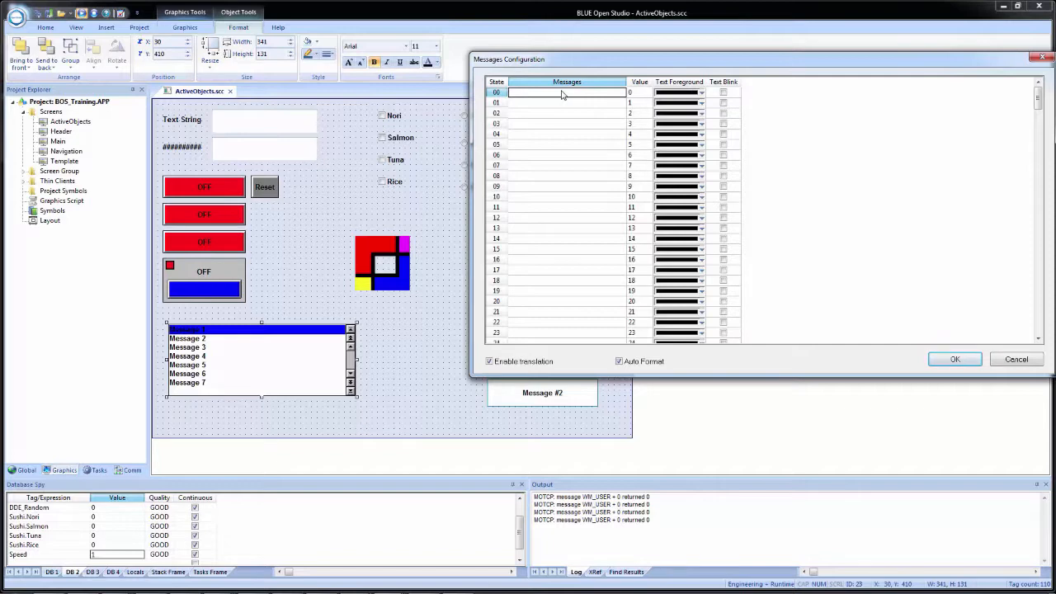
pyautogui.write('Machine Stopped')
pyautogui.press('Tab')
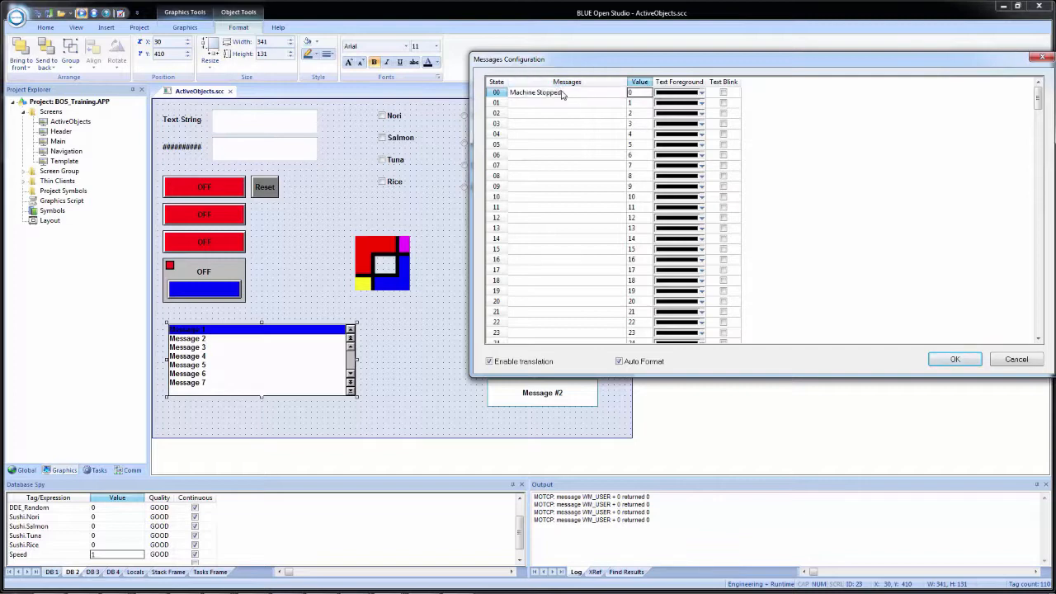
pyautogui.write('90')
pyautogui.press('Return')
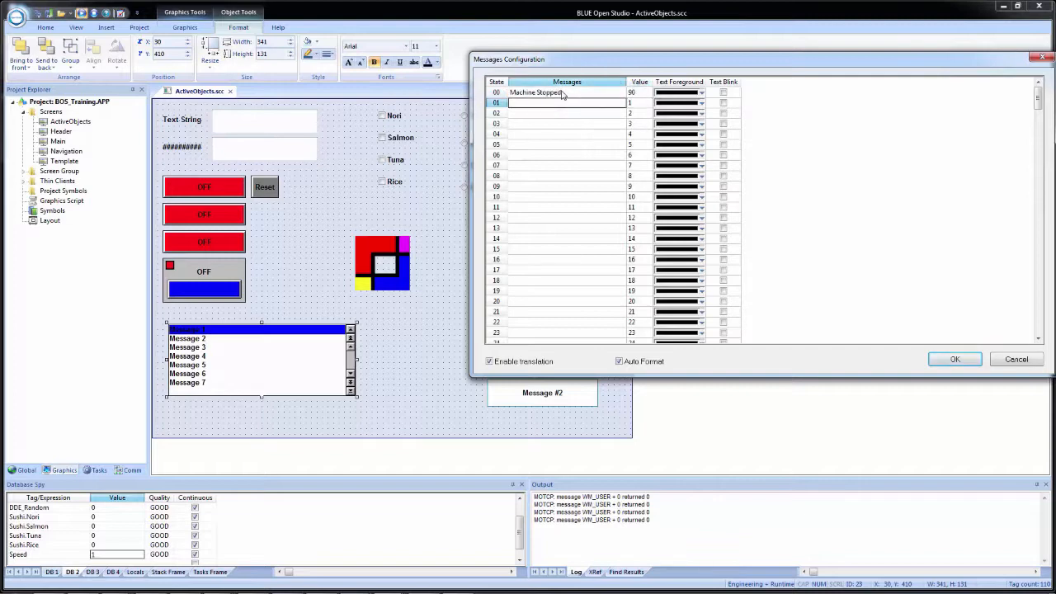
# Add the messages Machine Started with value 91 for state 01 and Running with value 92 for state 02.
pyautogui.write('Machine Started')
pyautogui.press('Tab')
pyautogui.write('91')
pyautogui.press('Return')
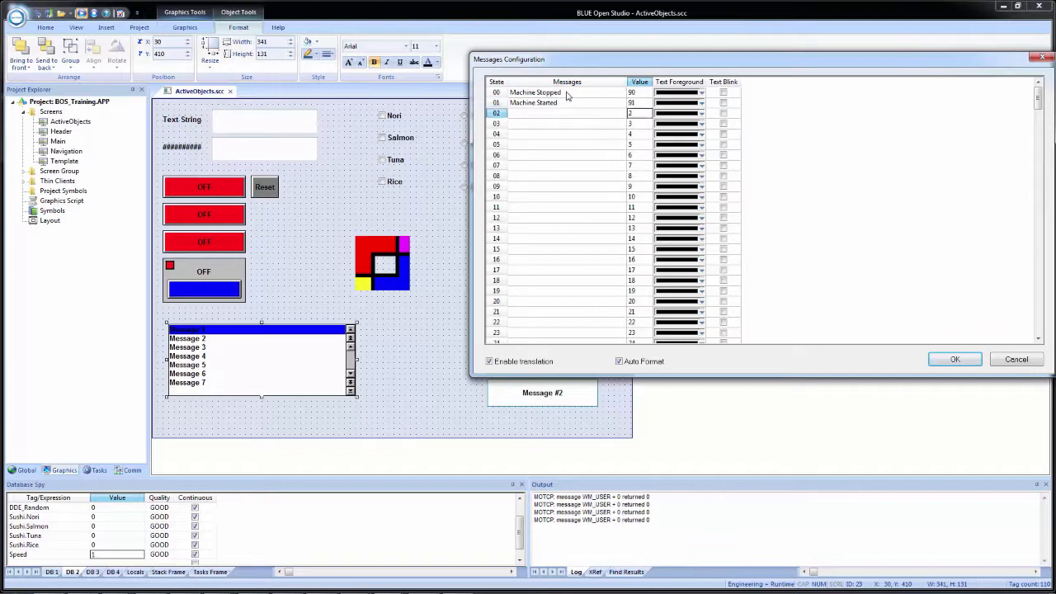
pyautogui.hotkey('shift', 'Tab')
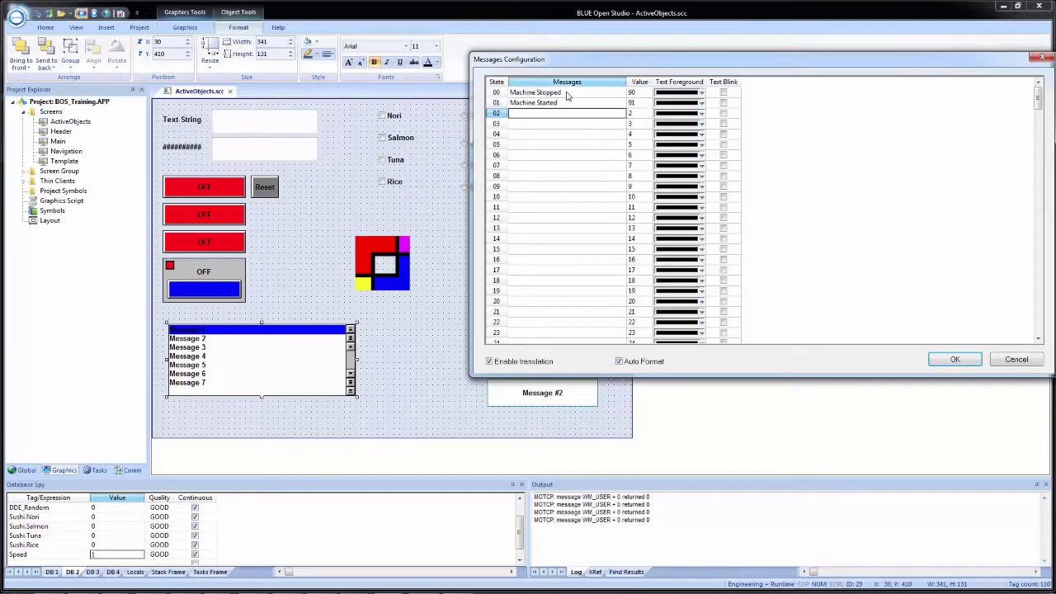
pyautogui.write('Running')
pyautogui.press('Tab')
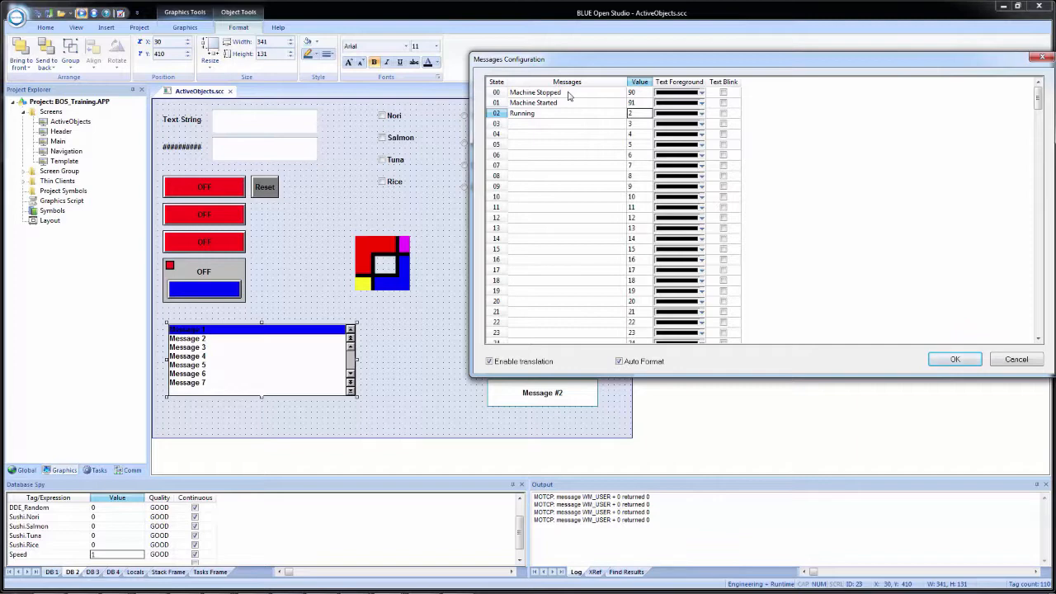
pyautogui.write('9')
pyautogui.press('Return')
pyautogui.hotkey('shift', 'Tab')
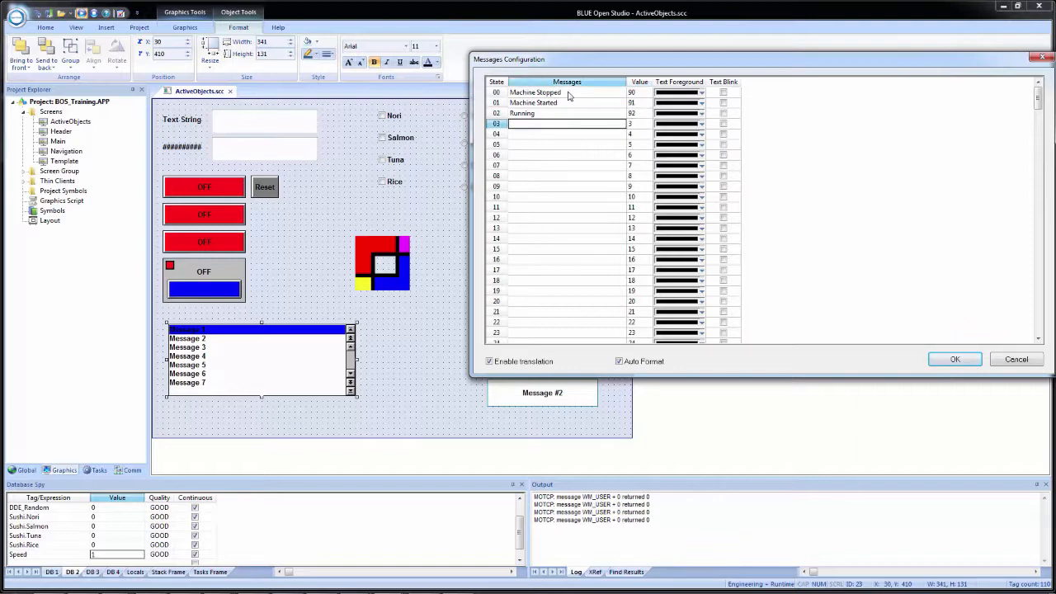
# Add the messages EStop with value EStop for state 03 and Jog Mode with value 94 for state 04.
pyautogui.write('EStop')
pyautogui.press('Tab')
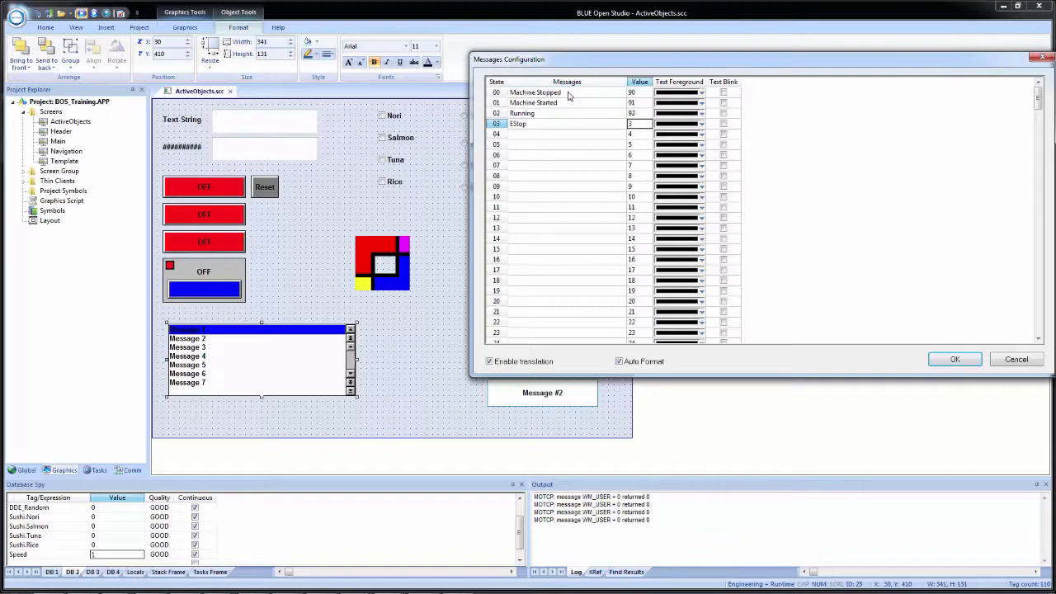
pyautogui.write('9')
pyautogui.write('Stop')
pyautogui.press('Return')
pyautogui.hotkey('shift', 'Tab')
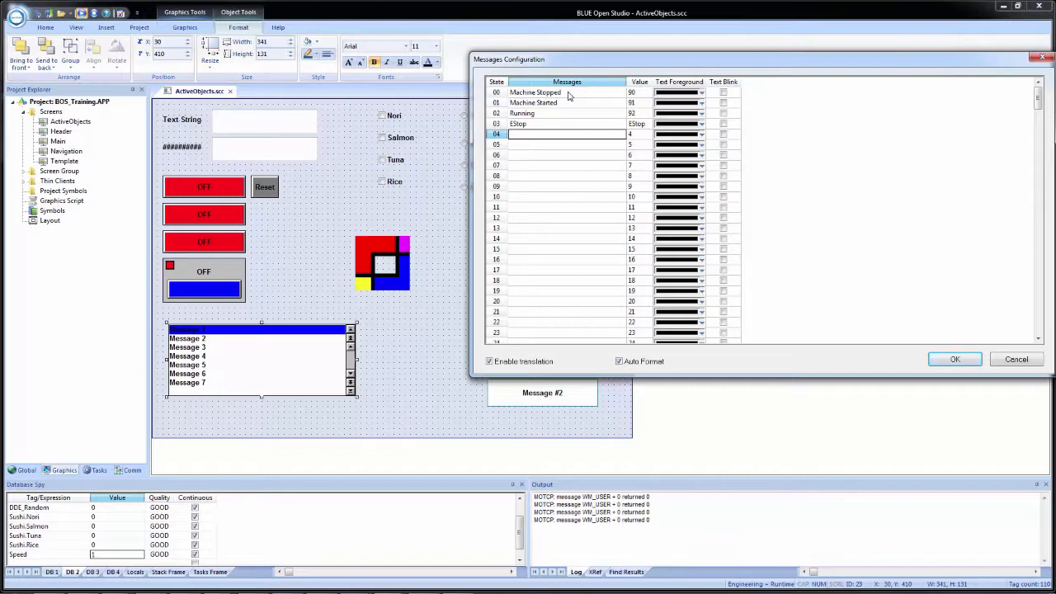
pyautogui.write('Jog Mode')
pyautogui.press('Tab')
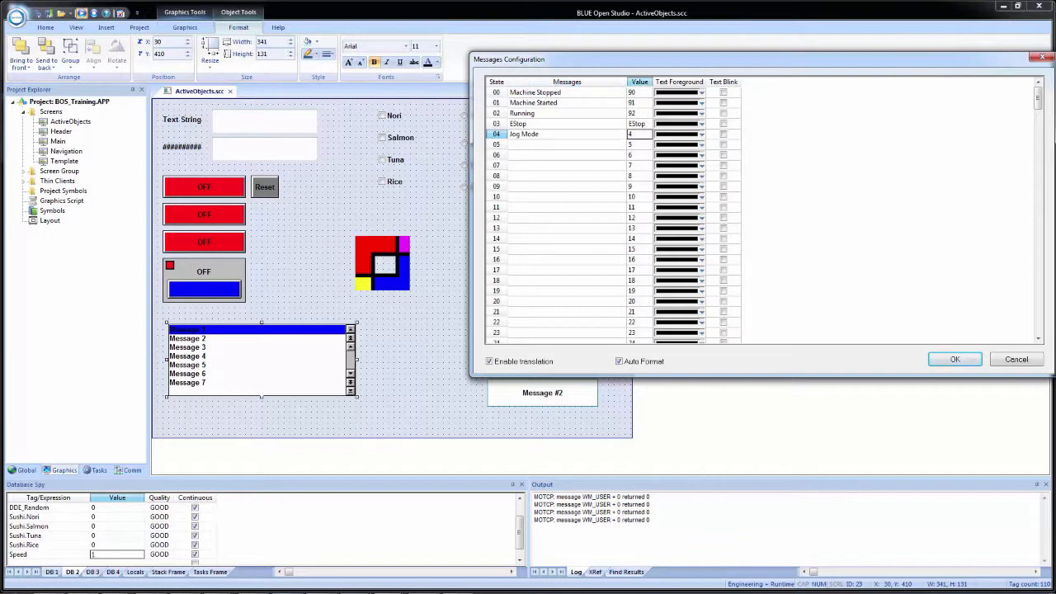
pyautogui.write('94')
pyautogui.press('Return')
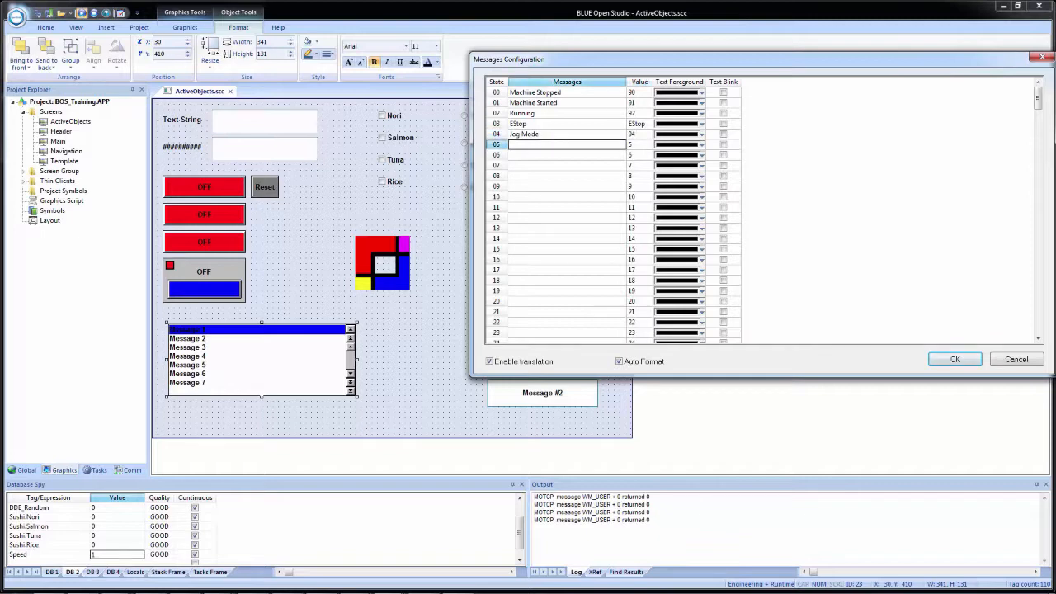
# Add the messages Auto Mode with value 95 for state 05 and Manual Mode with value 96 for state 06.
pyautogui.write('Auto Mode')
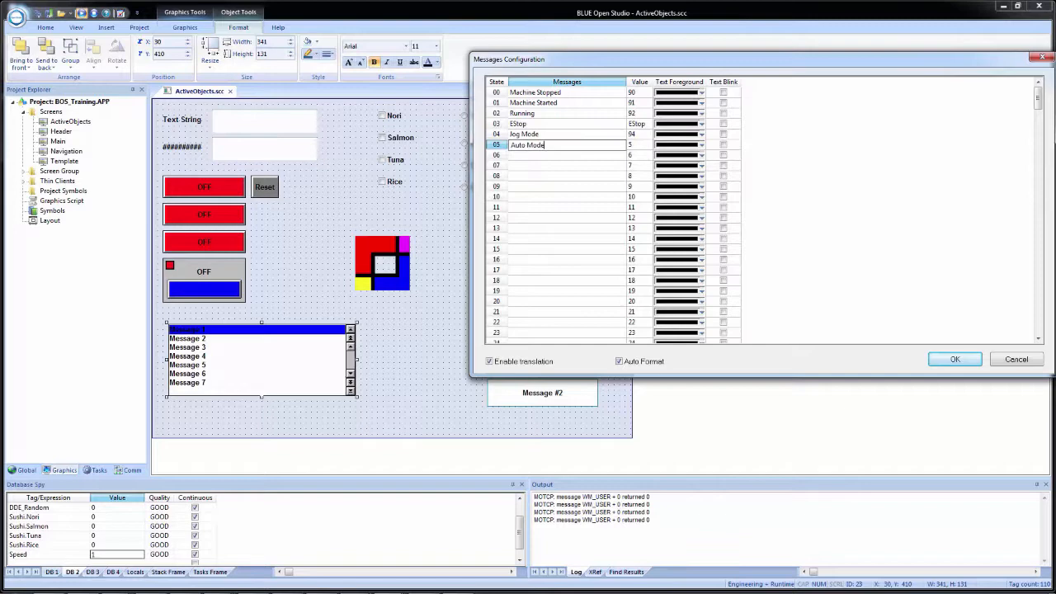
pyautogui.press('Tab')
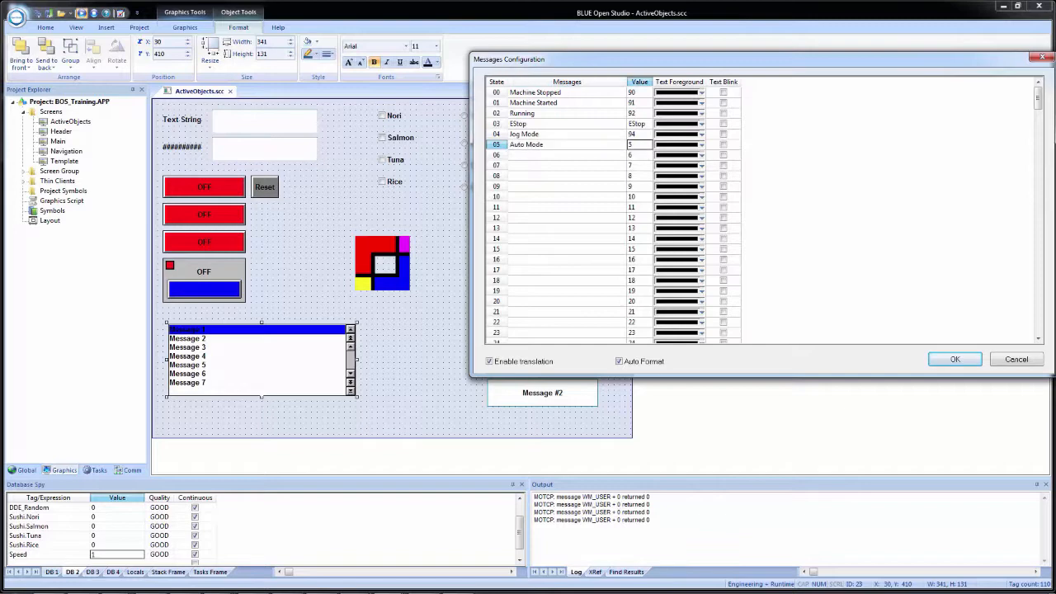
pyautogui.write('95')
pyautogui.press('Return')
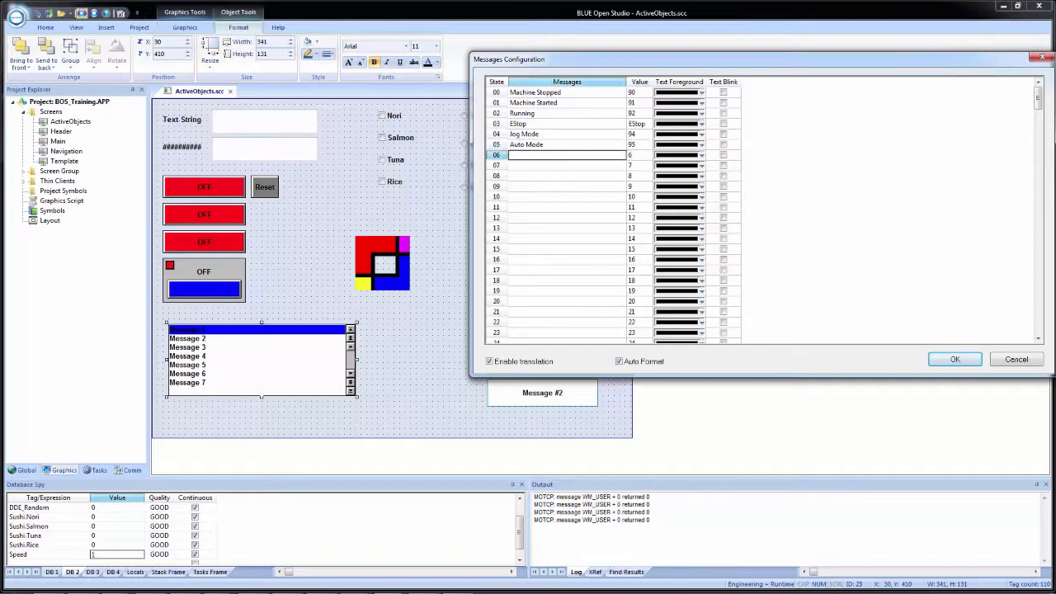
pyautogui.write('Manual Mode')
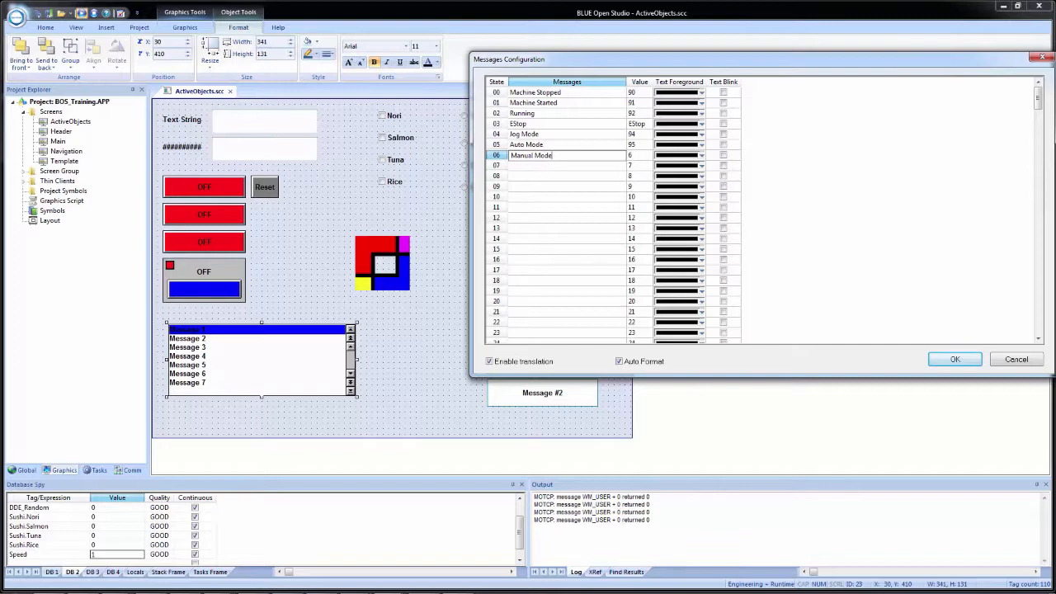
pyautogui.press('Tab')
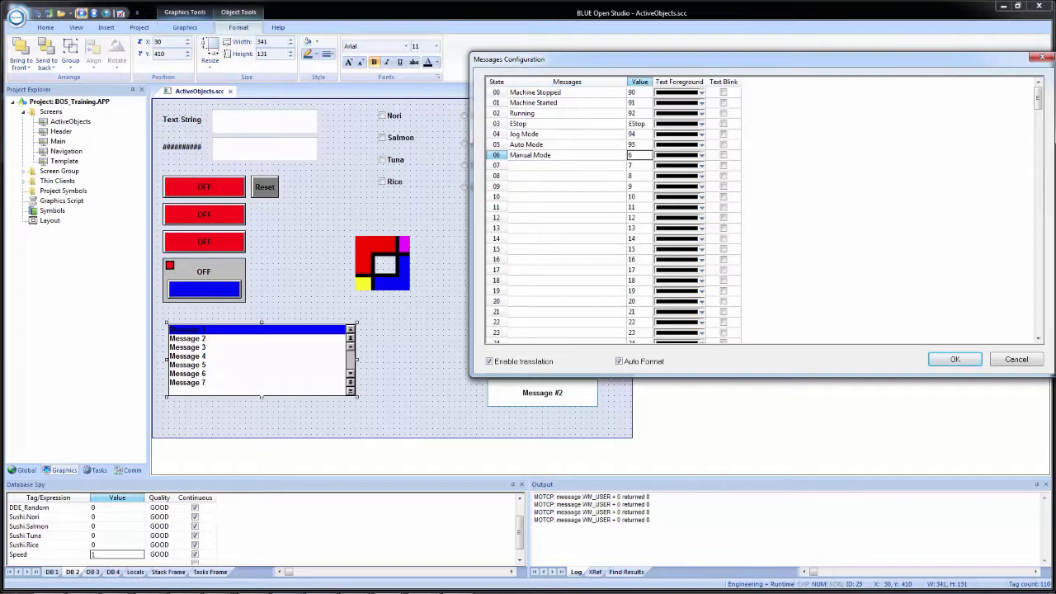
pyautogui.write('96')
pyautogui.press('BackSpace')
pyautogui.press('BackSpace')
pyautogui.write('96')
pyautogui.press('Return')
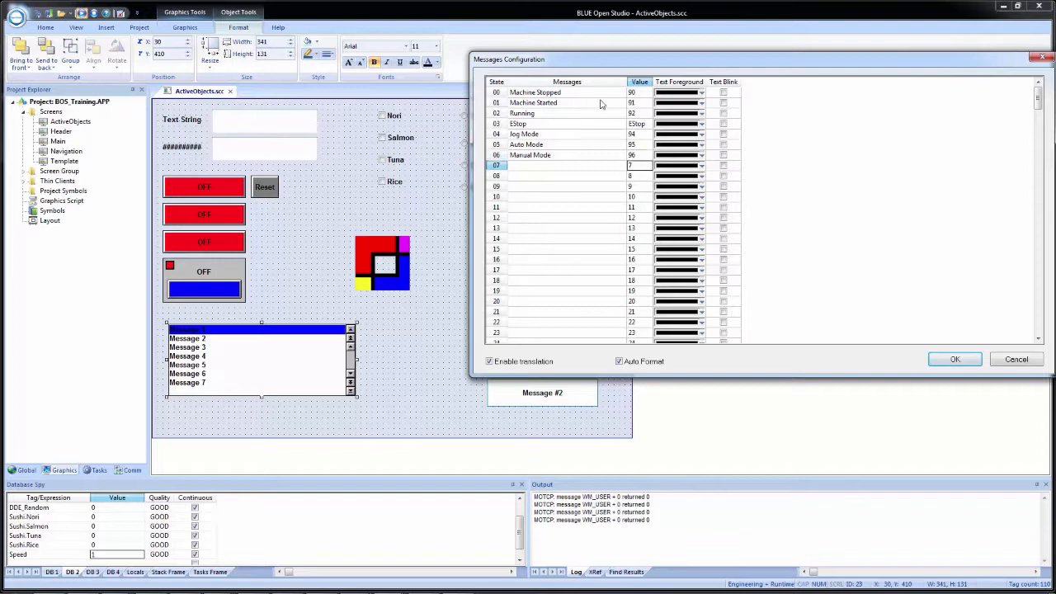
# Give the Machine Stopped message a red text foreground and turn on text blink for Auto Mode, accepting the configuration.
pyautogui.click(701, 92)
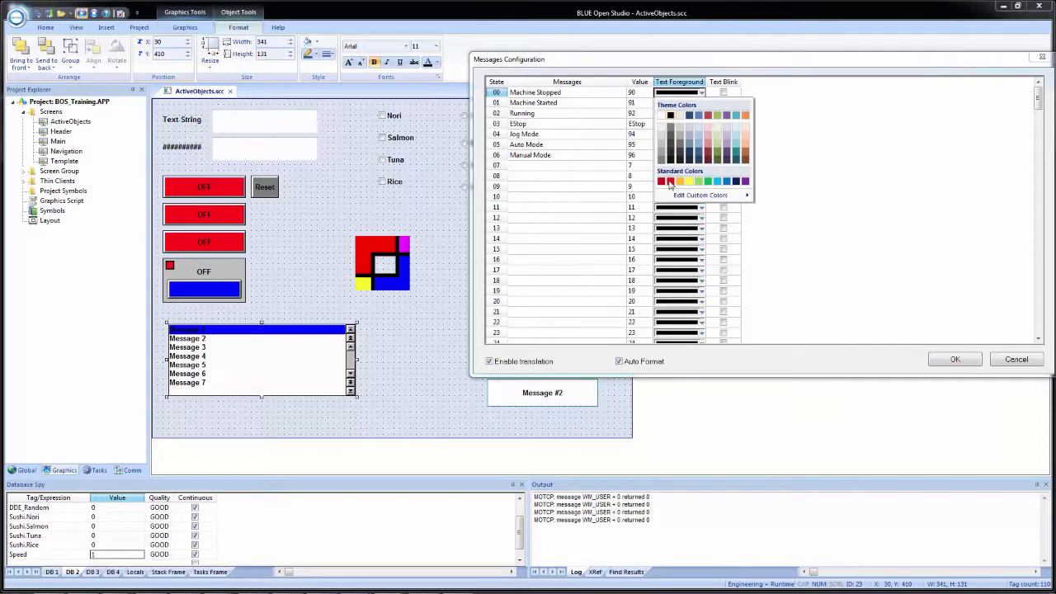
pyautogui.click(669, 181)
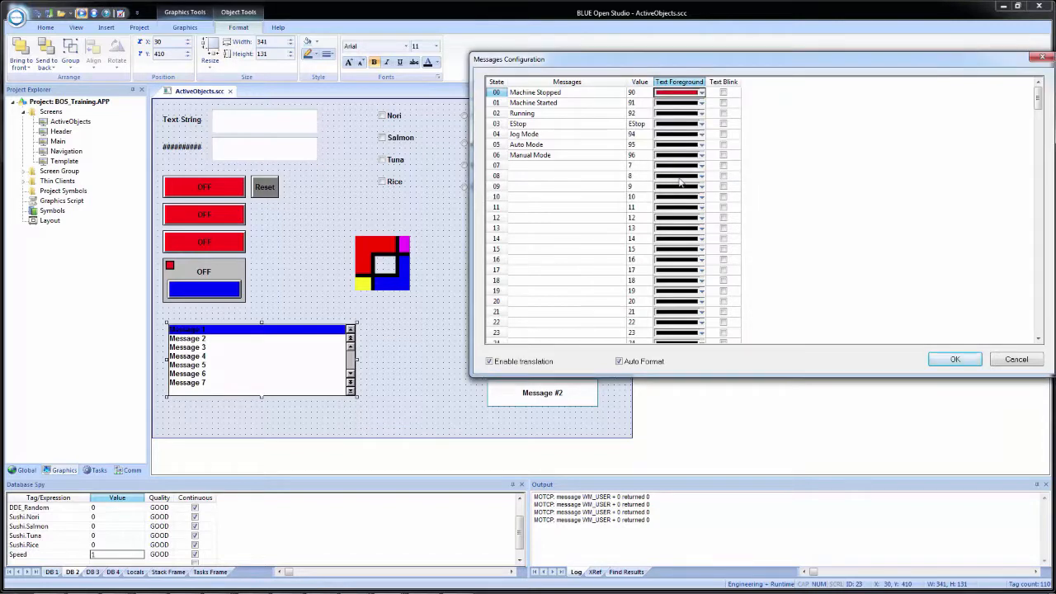
pyautogui.click(725, 146)
pyautogui.click(725, 146)
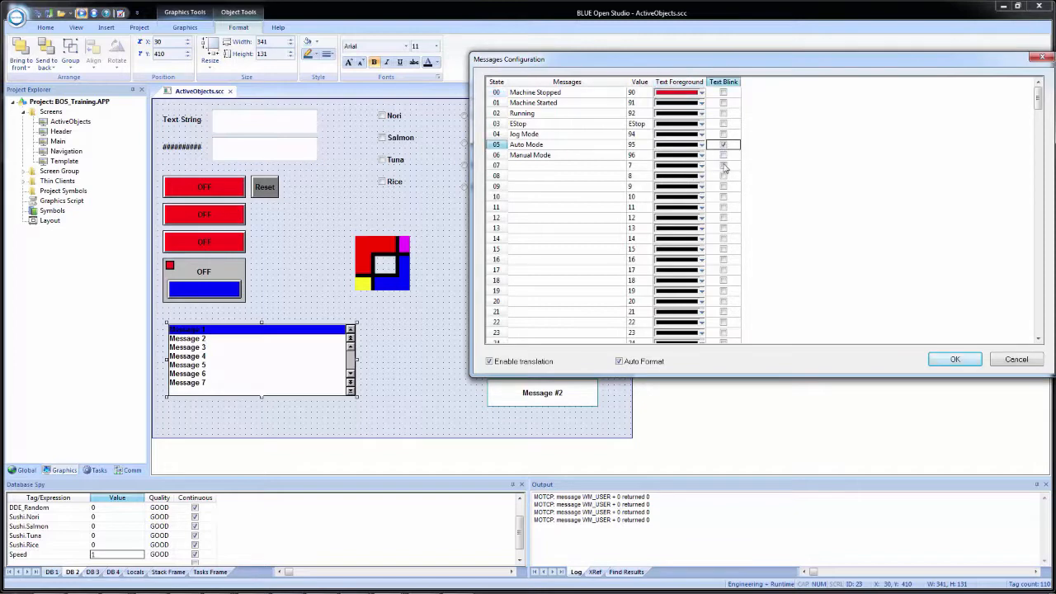
pyautogui.click(954, 361)
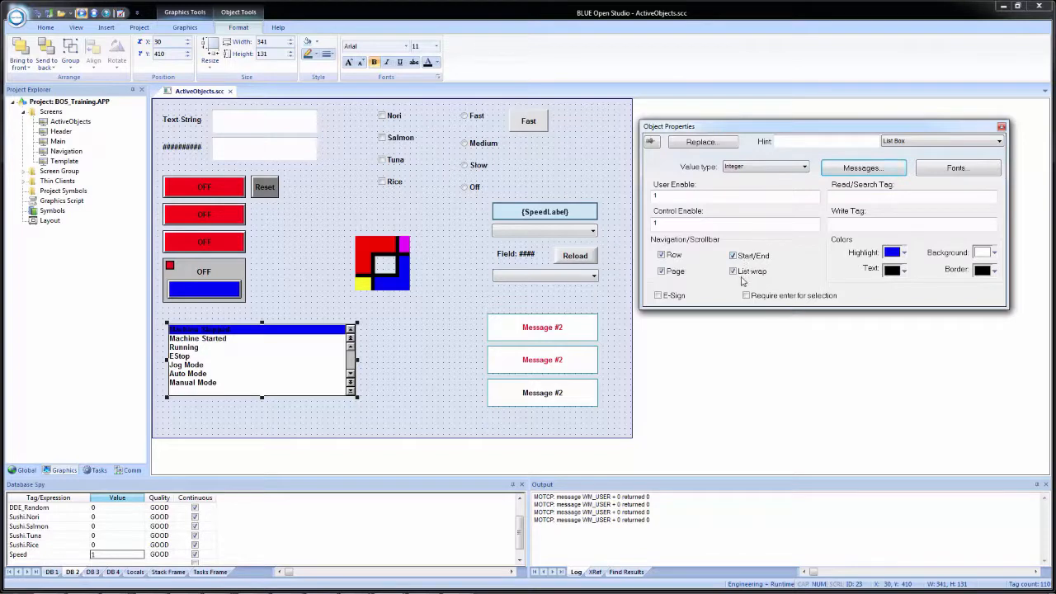
# Limit the list box's navigation options to Row by turning off Page, Start/End and List wrap.
pyautogui.click(676, 257)
pyautogui.click(675, 255)
pyautogui.click(674, 270)
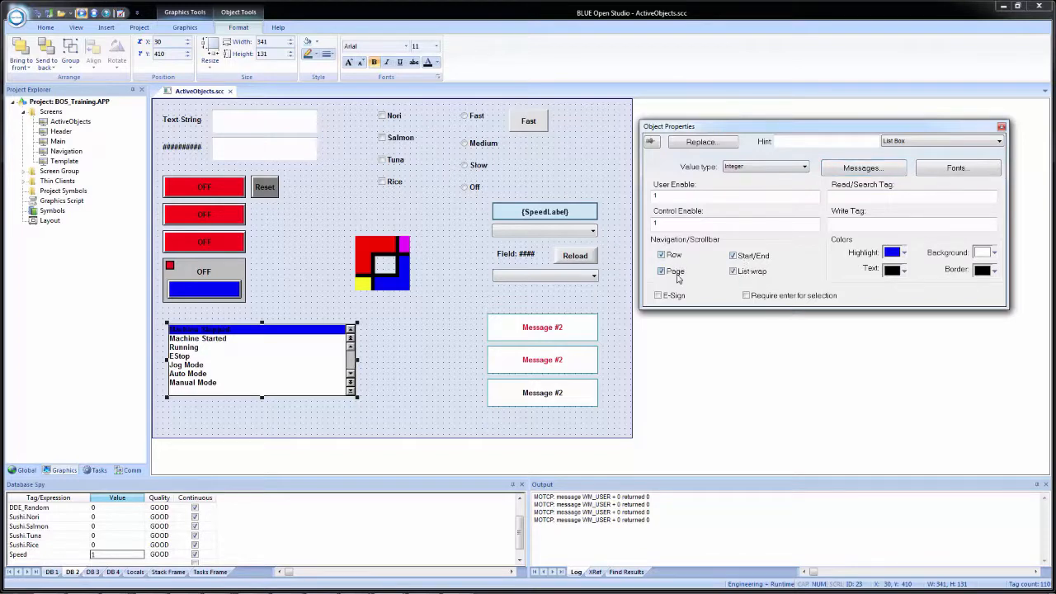
pyautogui.click(748, 257)
pyautogui.click(748, 256)
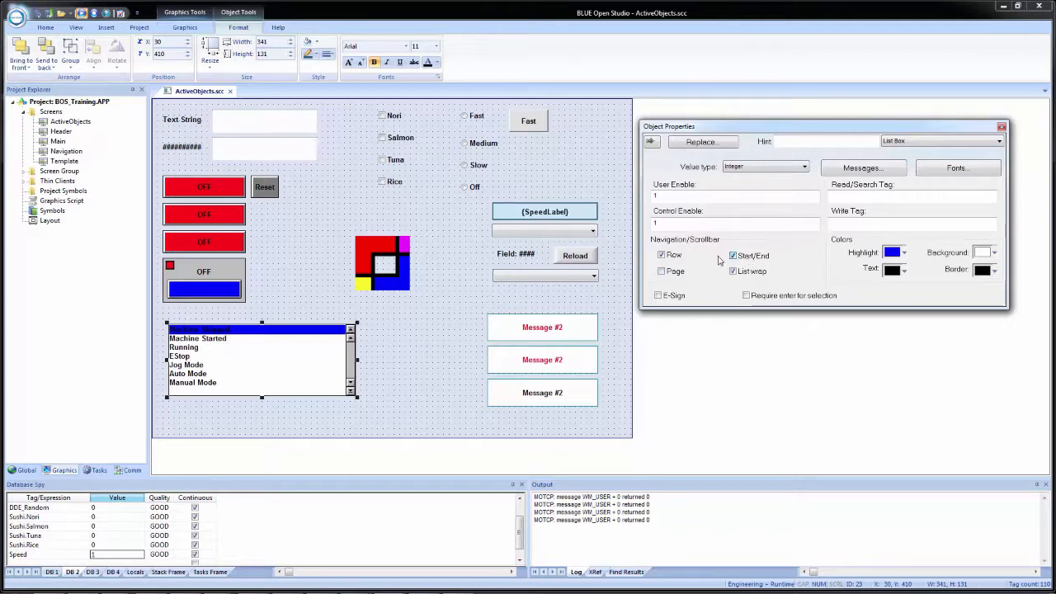
pyautogui.click(675, 256)
pyautogui.click(674, 271)
pyautogui.click(675, 256)
pyautogui.click(672, 272)
pyautogui.click(741, 256)
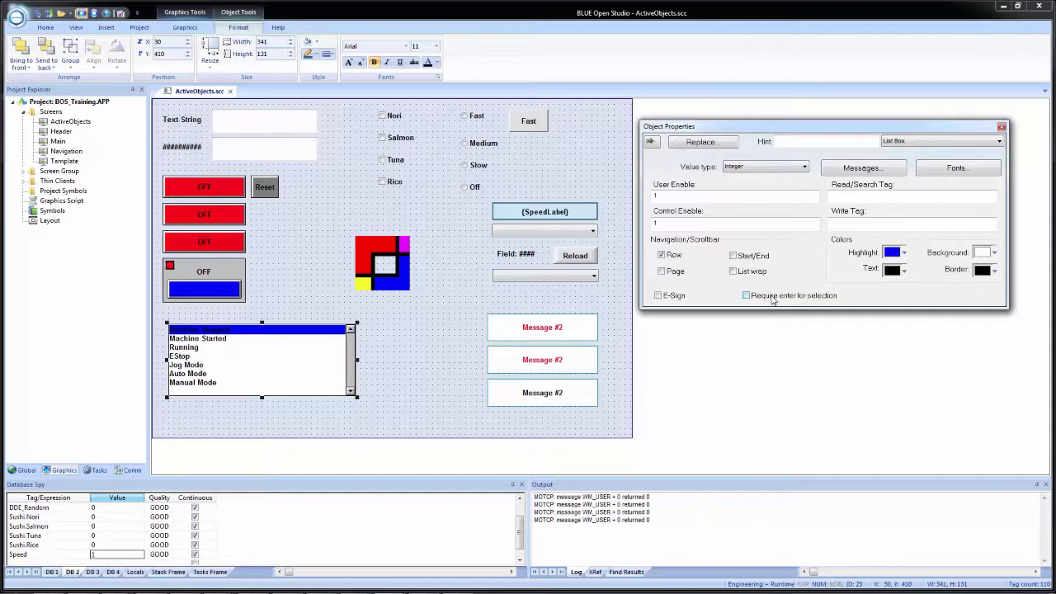
# Set the list box's highlight color to the standard yellow.
pyautogui.click(905, 253)
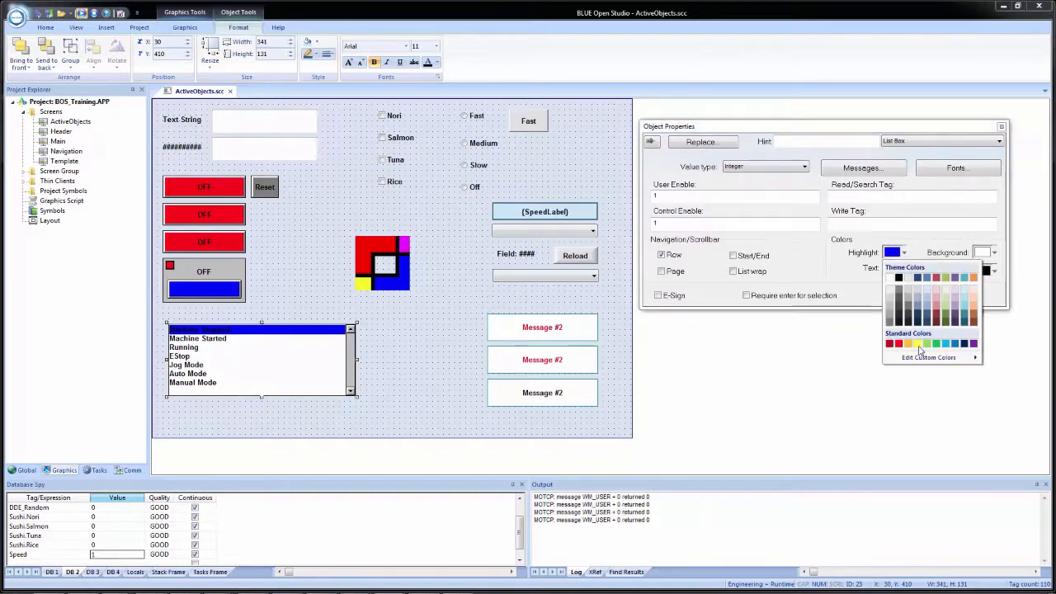
pyautogui.click(920, 350)
pyautogui.click(918, 350)
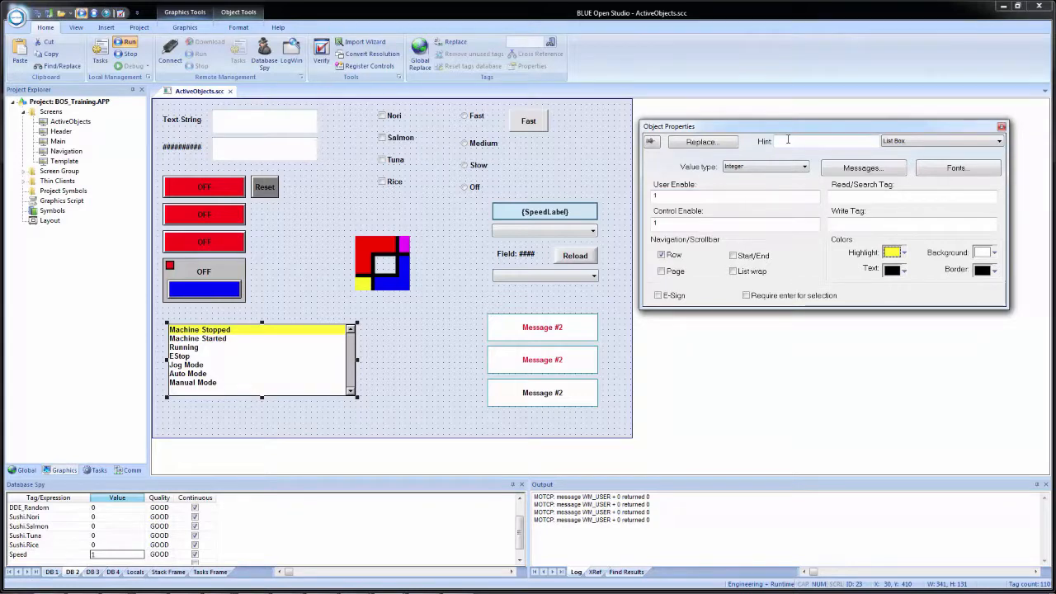
# Set the list box's User Enable expression to the UserEnable member of the List tag, replacing the default value.
pyautogui.rightClick(706, 198)
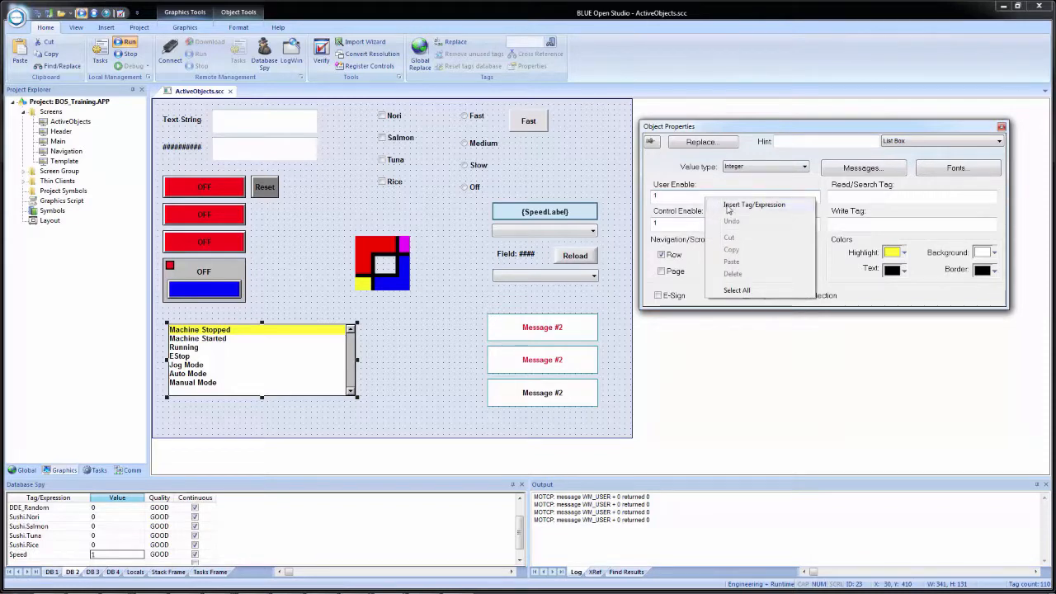
pyautogui.click(729, 205)
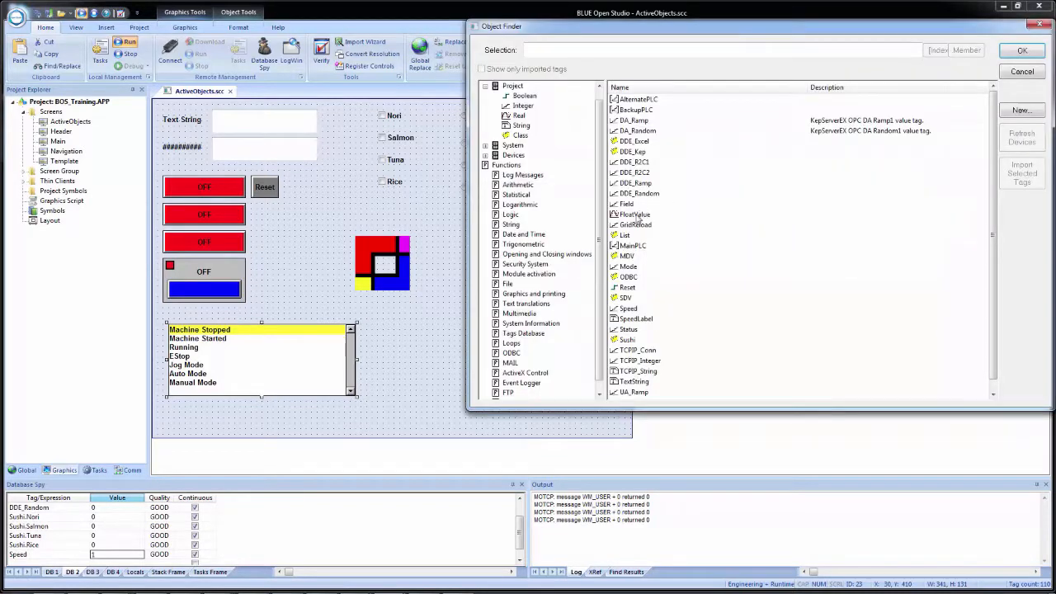
pyautogui.click(625, 235)
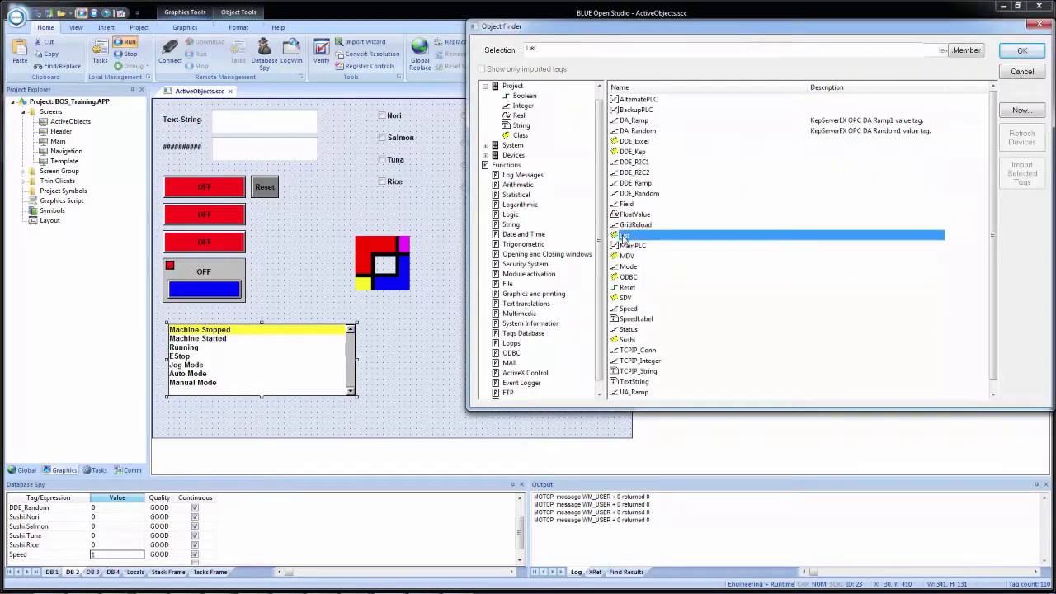
pyautogui.click(966, 52)
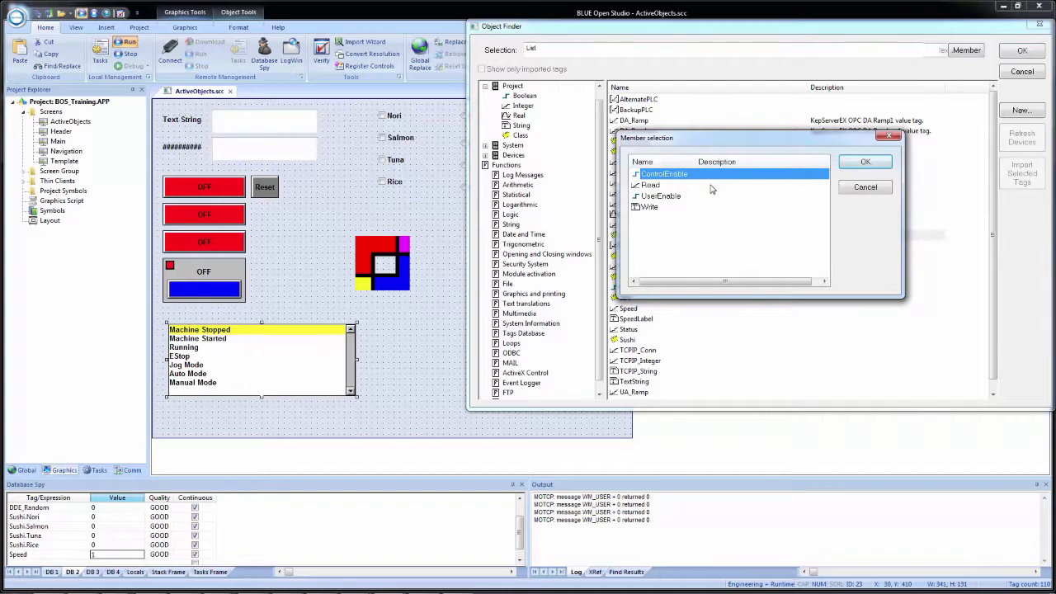
pyautogui.click(674, 196)
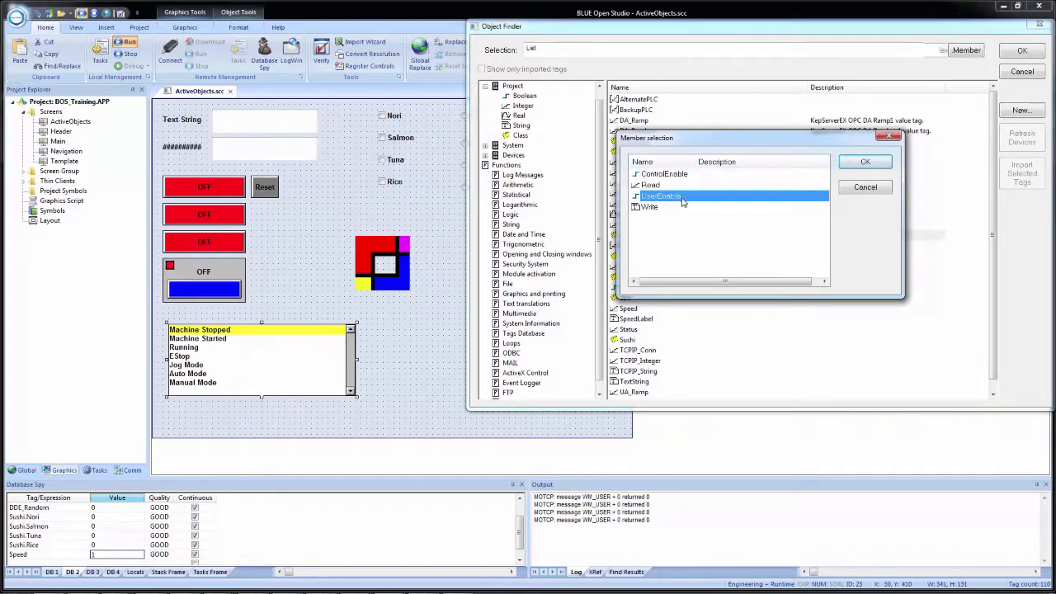
pyautogui.click(864, 163)
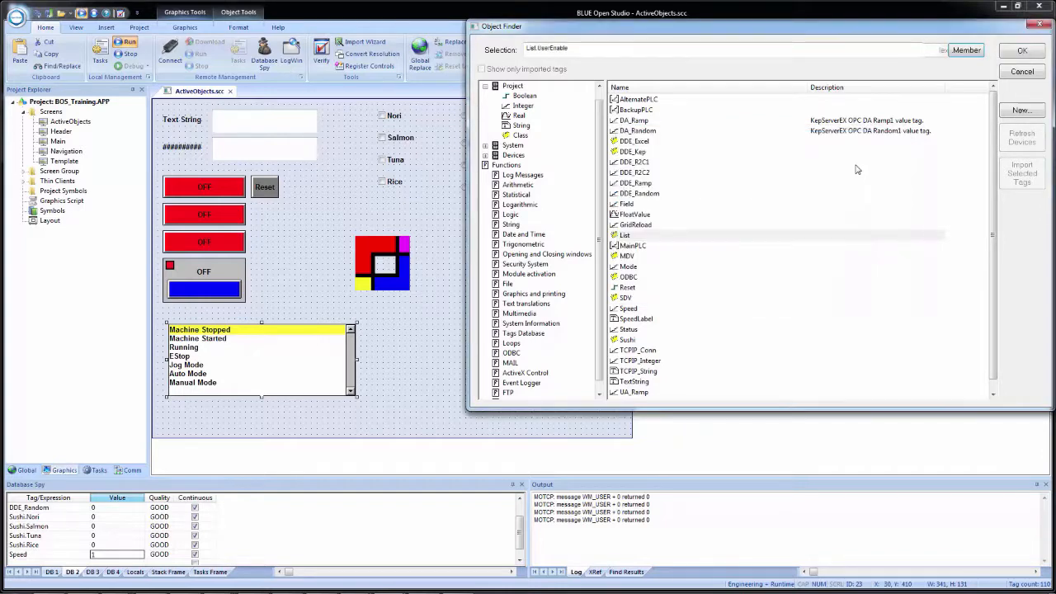
pyautogui.click(1022, 51)
pyautogui.click(654, 196)
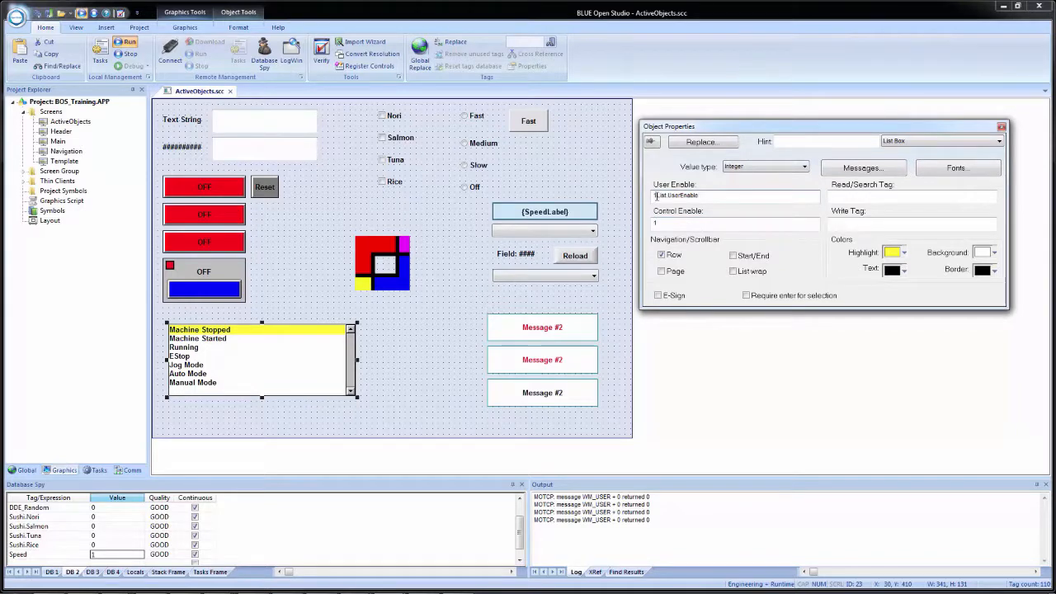
pyautogui.press('Delete')
# Set the list box's Control Enable expression to the ControlEnable member of the List tag.
pyautogui.click(684, 225)
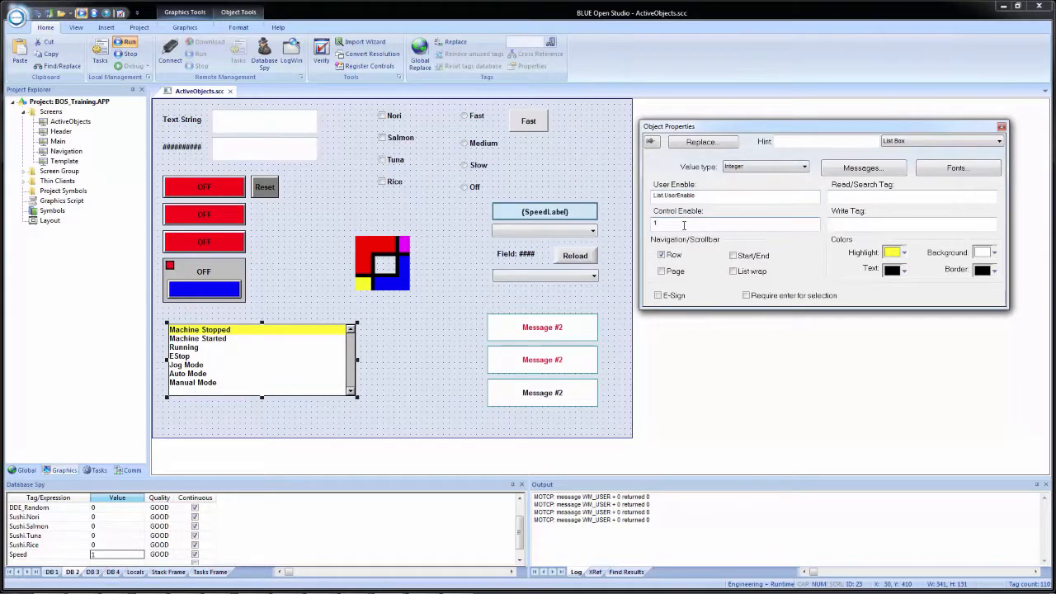
pyautogui.rightClick(684, 223)
pyautogui.click(700, 235)
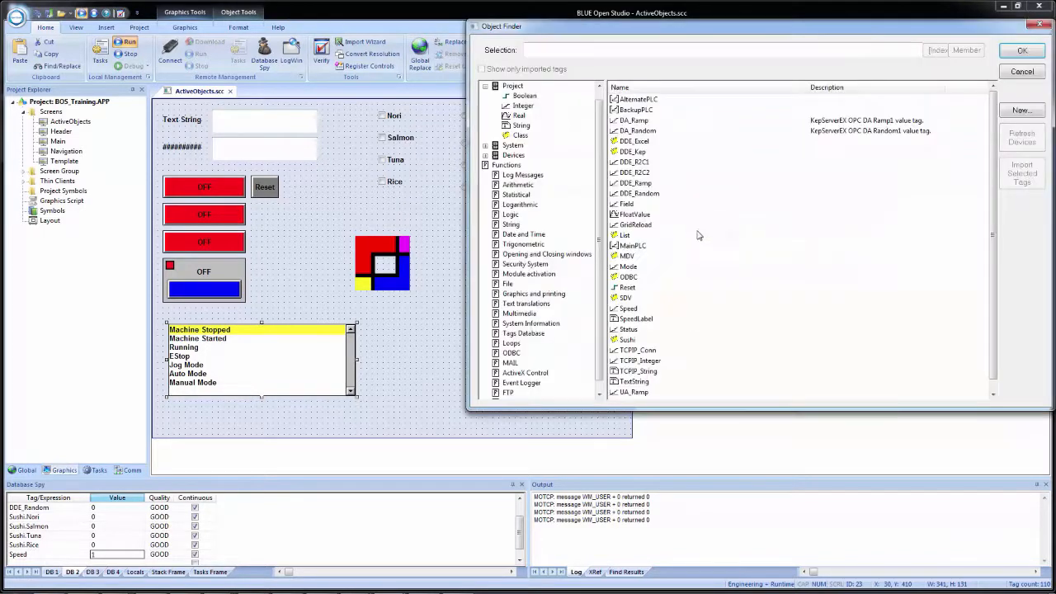
pyautogui.click(627, 236)
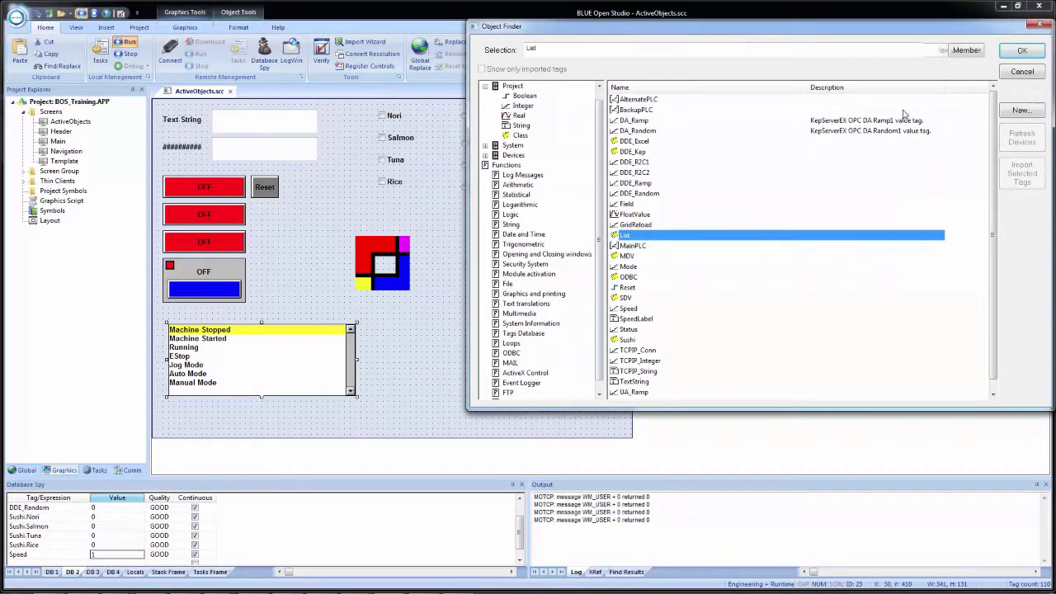
pyautogui.click(963, 52)
pyautogui.click(865, 162)
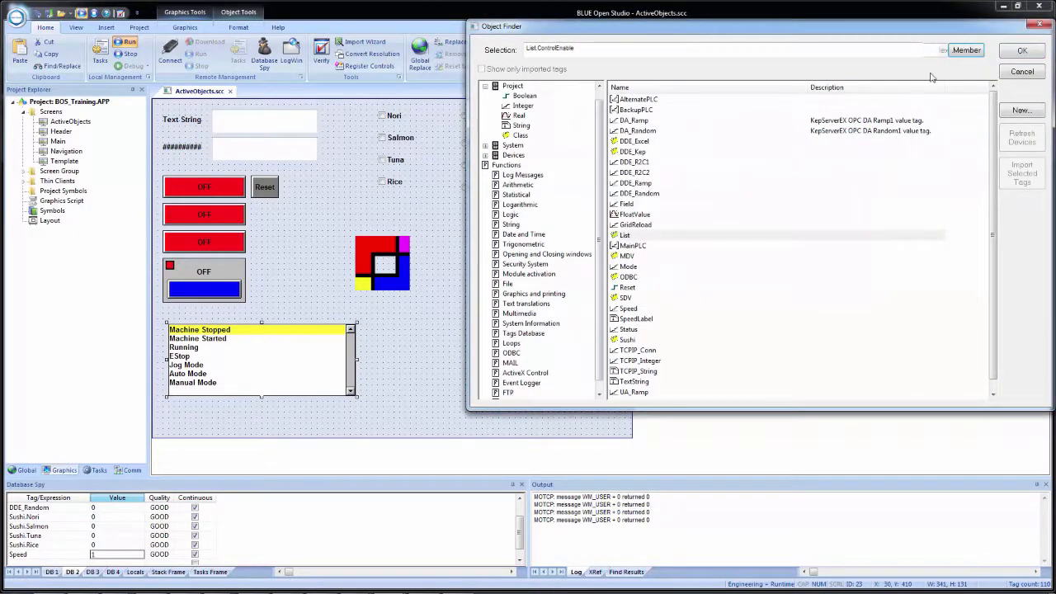
pyautogui.click(1023, 54)
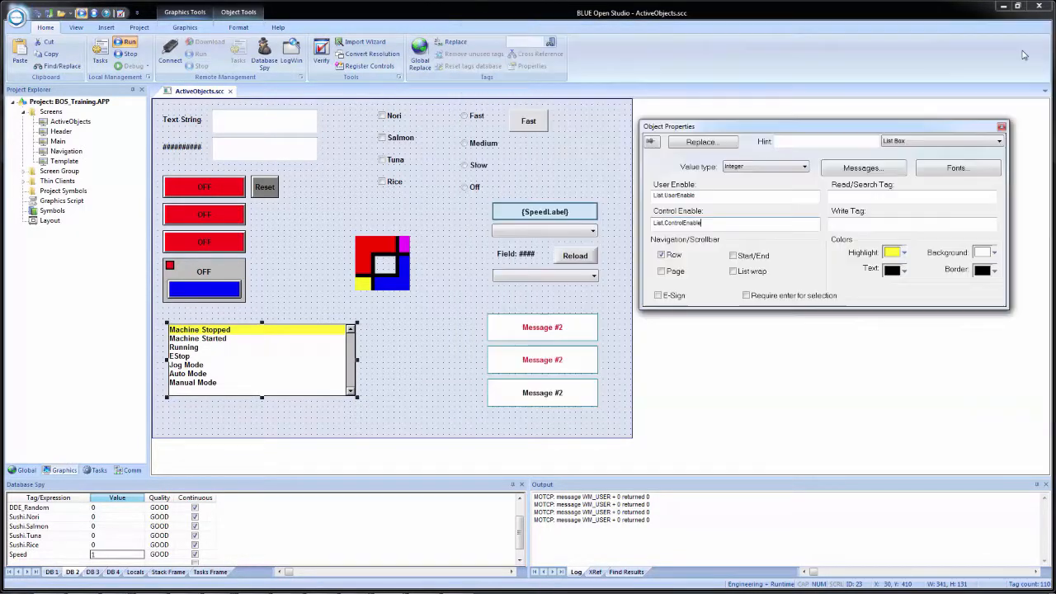
# Assign the Read member of the List tag as the list box's Read/Search Tag.
pyautogui.click(884, 197)
pyautogui.rightClick(885, 197)
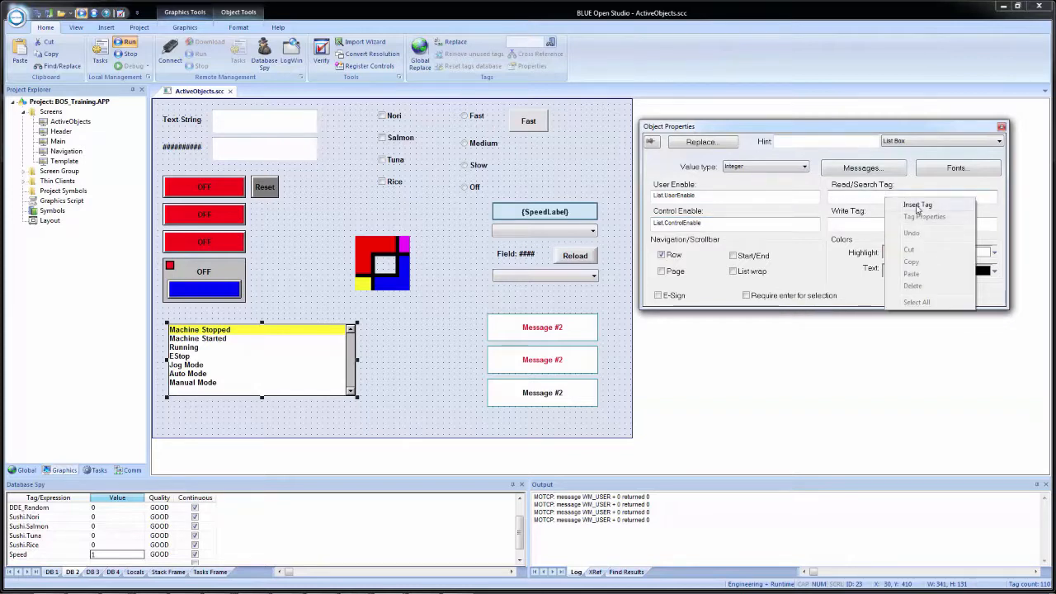
pyautogui.click(917, 216)
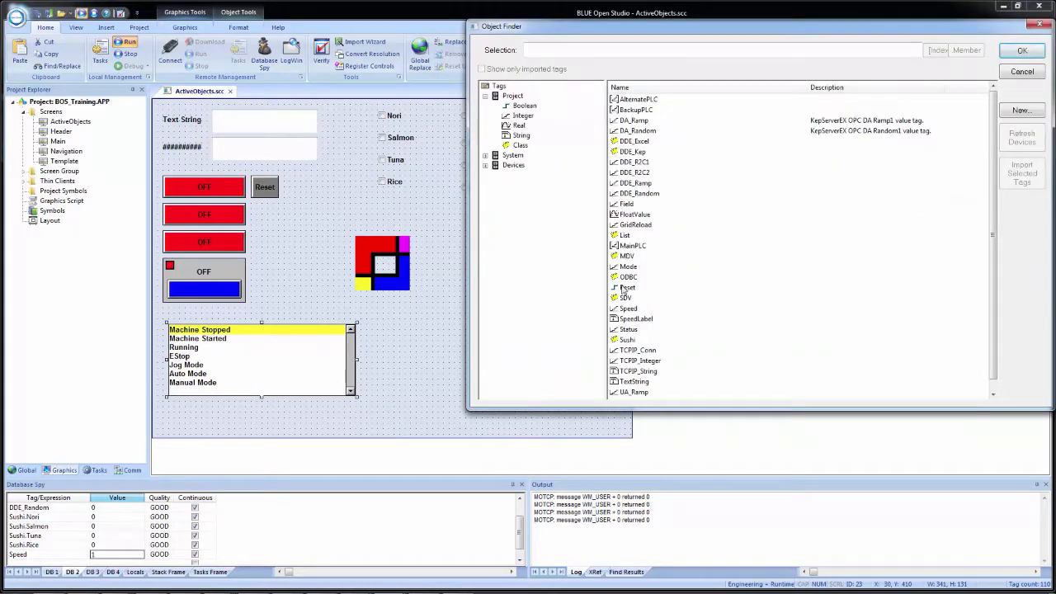
pyautogui.click(626, 235)
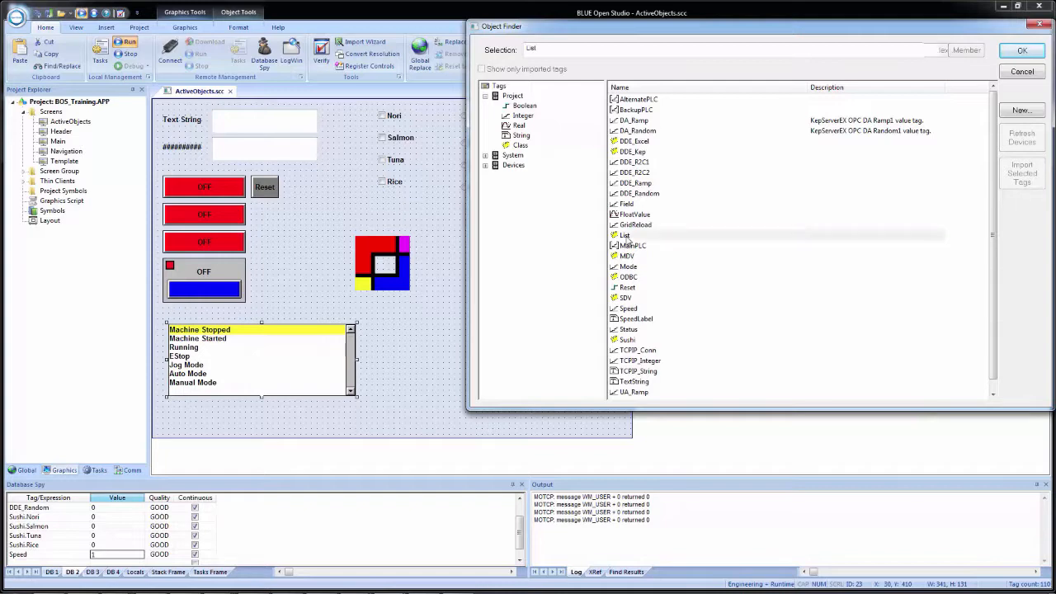
pyautogui.click(965, 50)
pyautogui.click(669, 188)
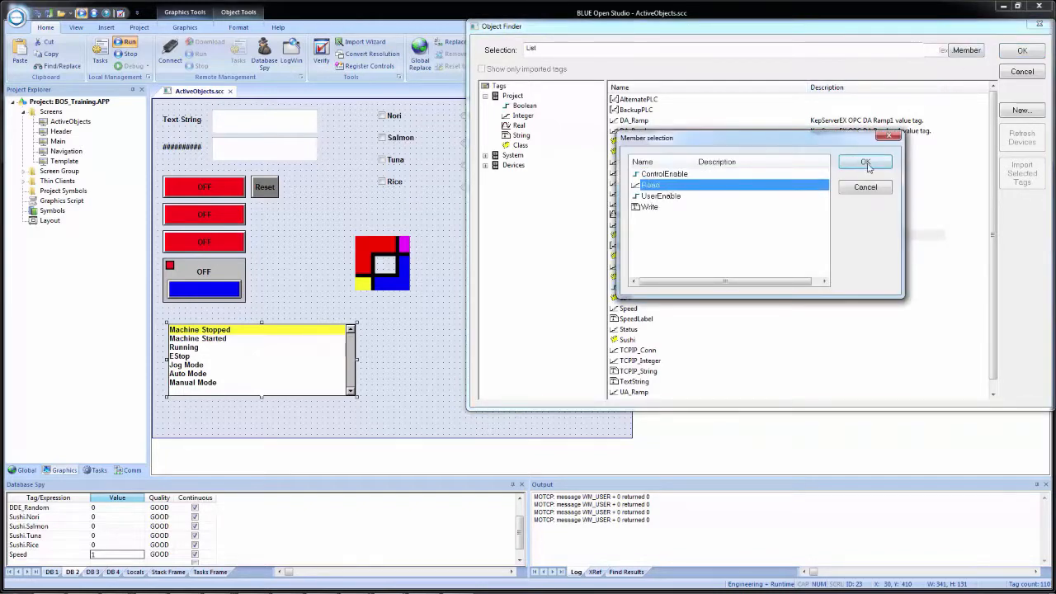
pyautogui.click(865, 162)
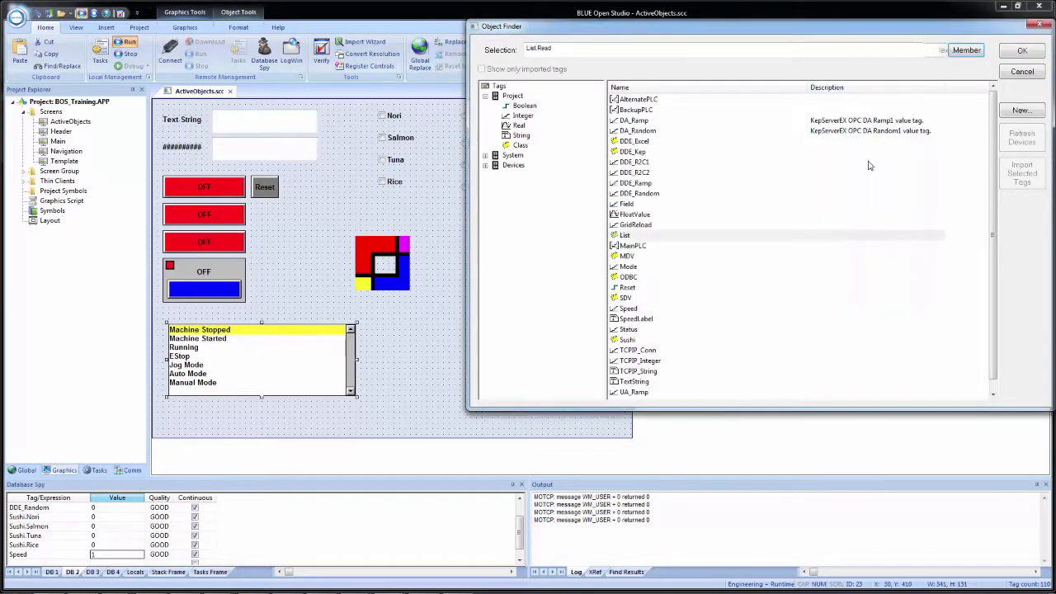
pyautogui.click(1014, 52)
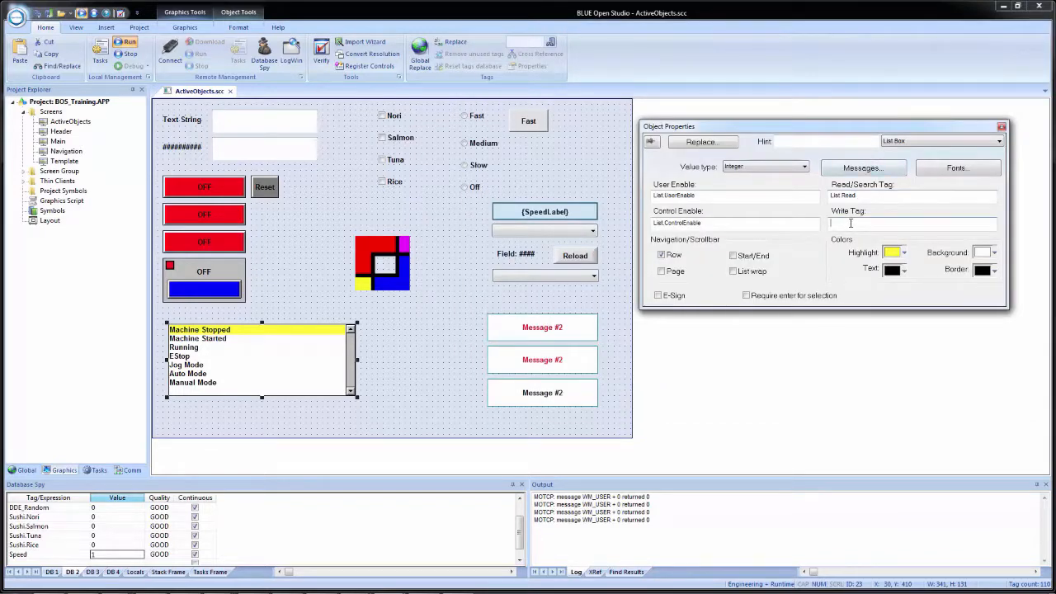
# Assign the Write member of the List tag as the list box's Write Tag.
pyautogui.rightClick(851, 224)
pyautogui.click(879, 230)
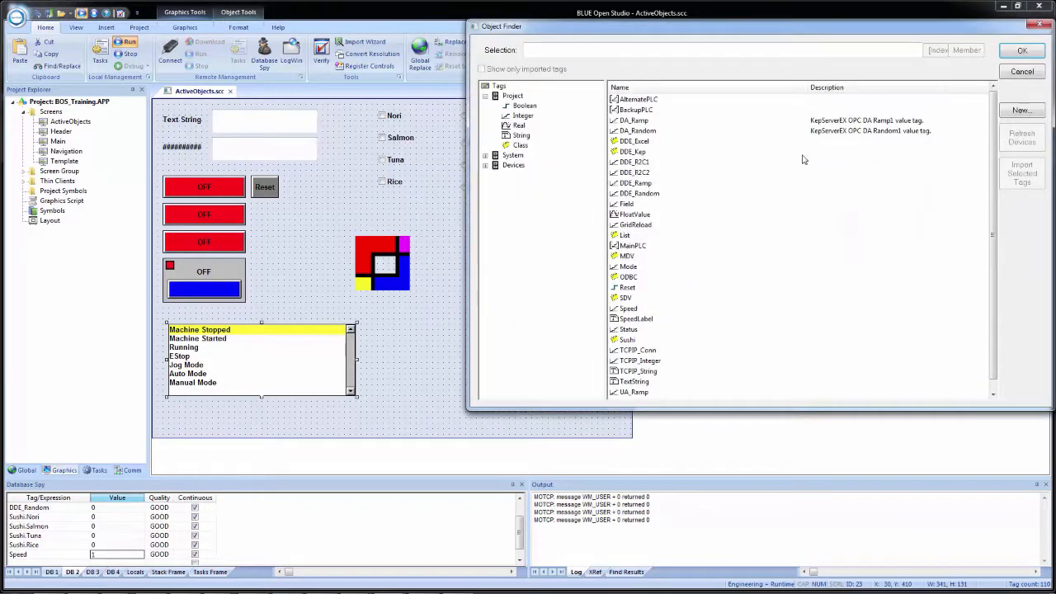
pyautogui.click(625, 236)
pyautogui.click(965, 52)
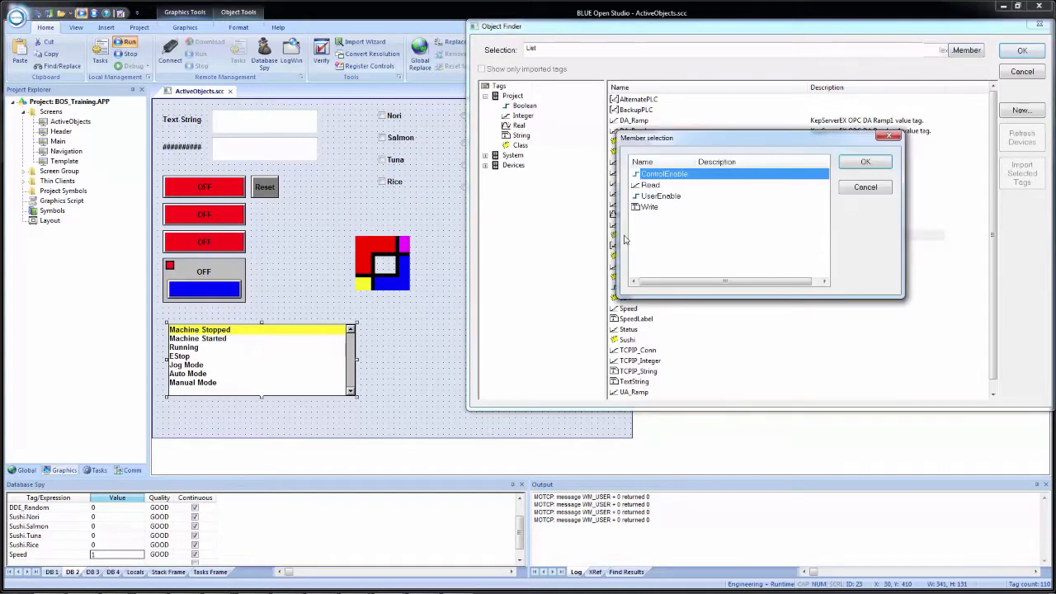
pyautogui.click(648, 210)
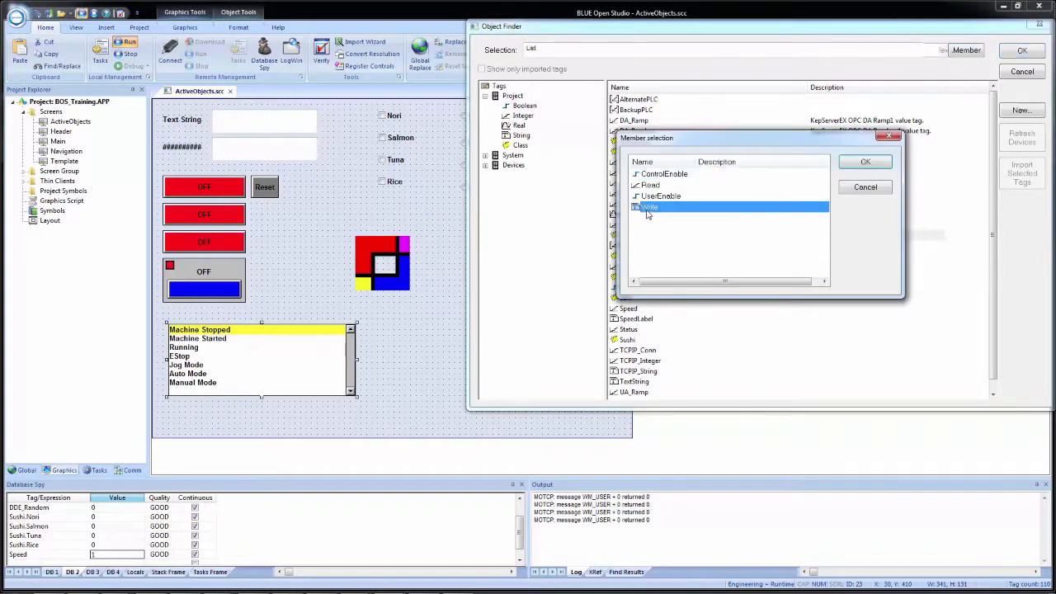
pyautogui.click(865, 162)
pyautogui.click(1021, 52)
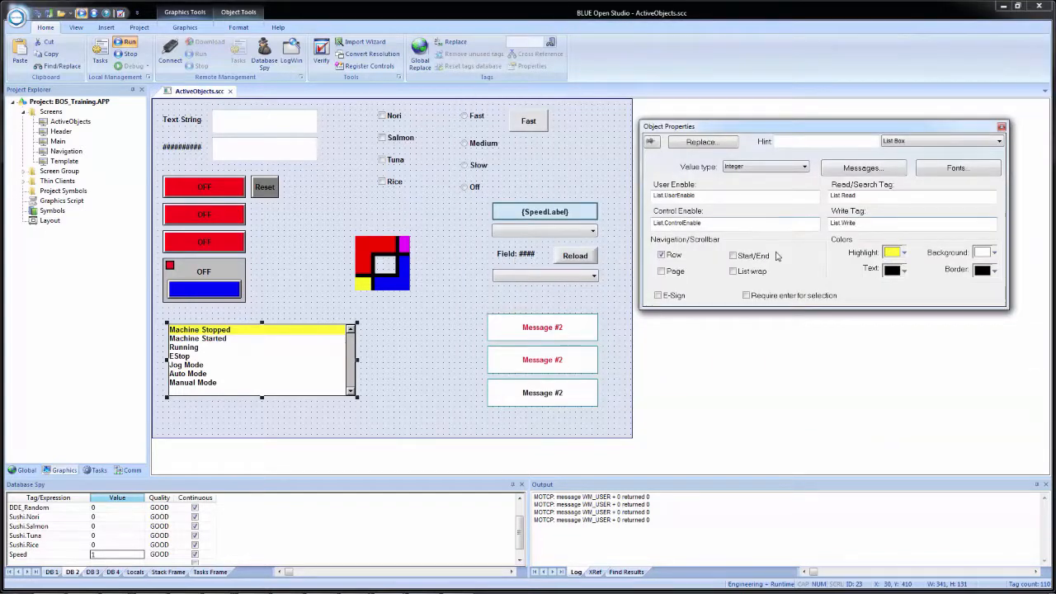
# Add the list box's List.UserEnable tag to the DB 3 watch list in Database Spy.
pyautogui.click(89, 572)
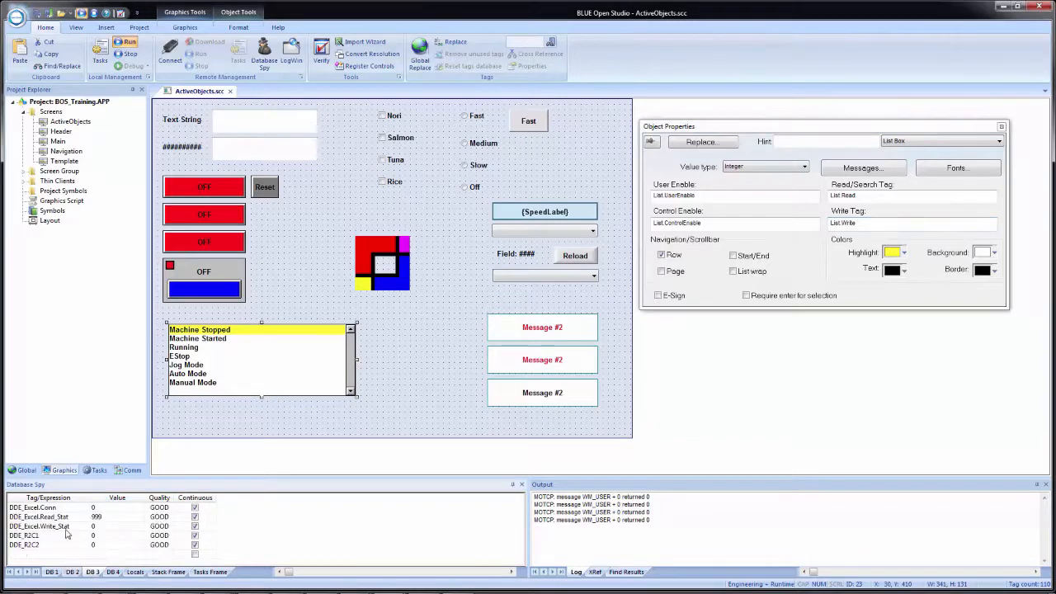
pyautogui.click(40, 556)
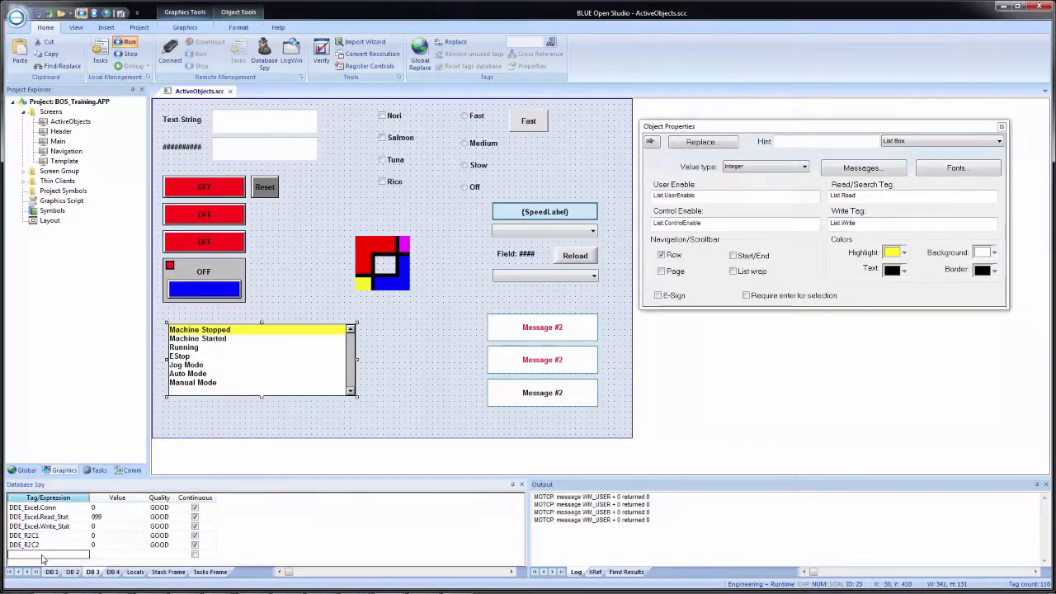
pyautogui.moveTo(749, 198); pyautogui.dragTo(655, 196)
pyautogui.hotkey('ctrl', 'c')
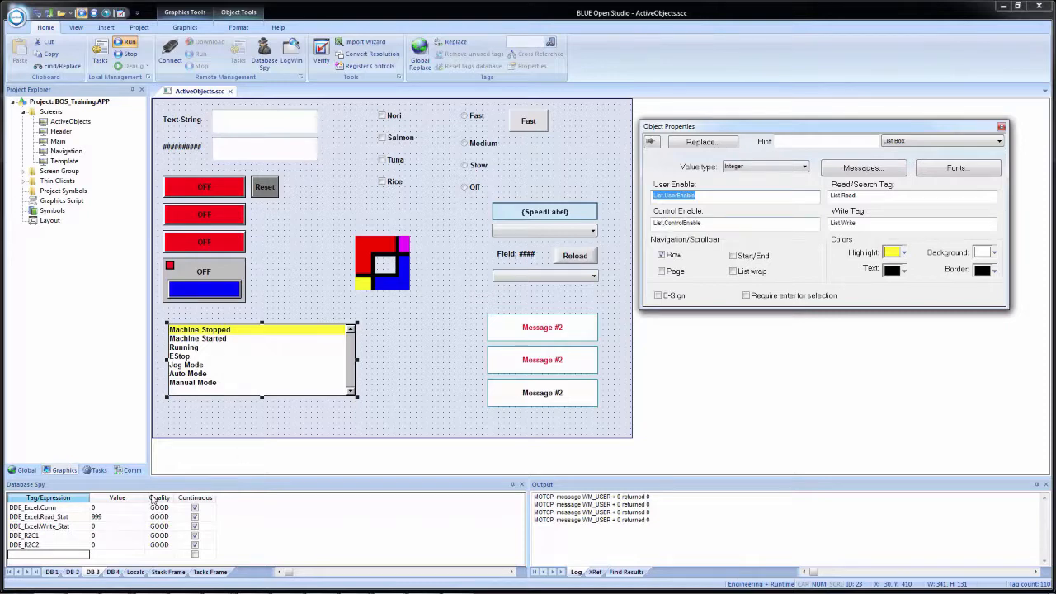
pyautogui.click(79, 559)
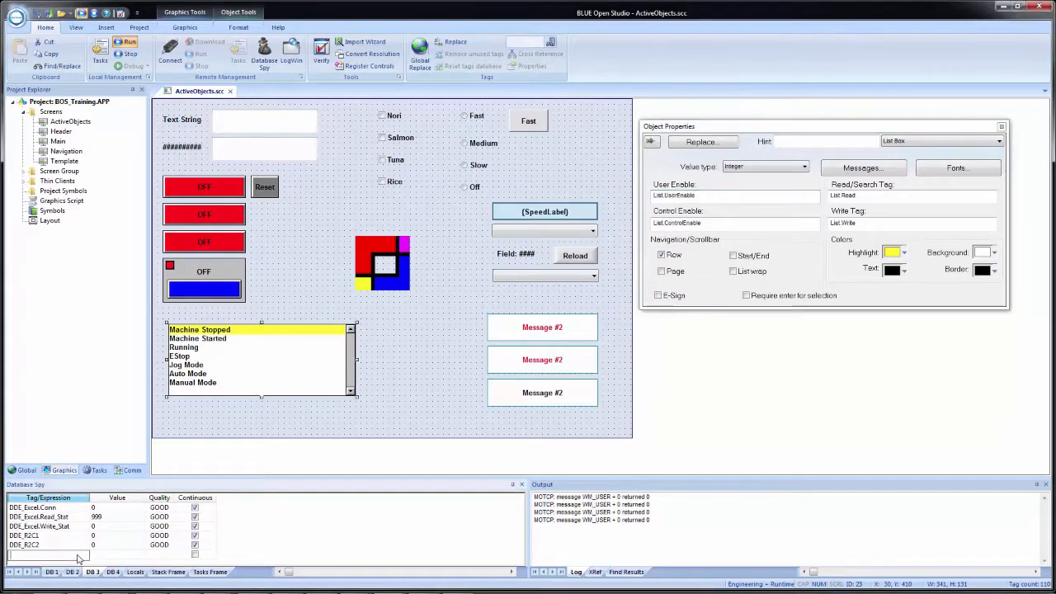
pyautogui.hotkey('ctrl', 'v')
pyautogui.press('Return')
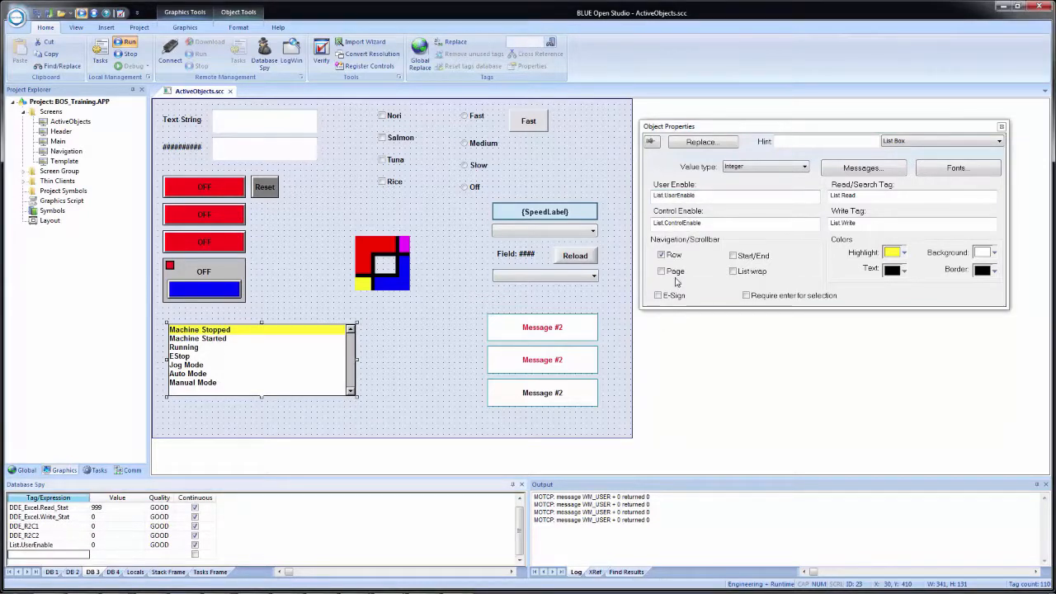
# Copy List.ControlEnable from the list box's properties into a new row of the DB 3 watch list.
pyautogui.moveTo(706, 223); pyautogui.dragTo(614, 216)
pyautogui.hotkey('ctrl', 'c')
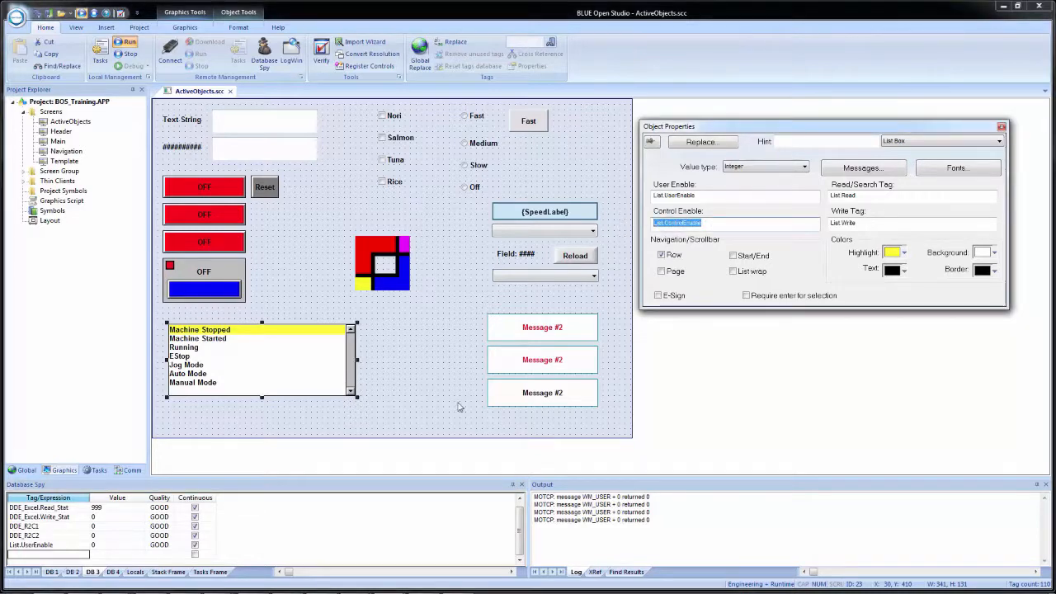
pyautogui.click(46, 559)
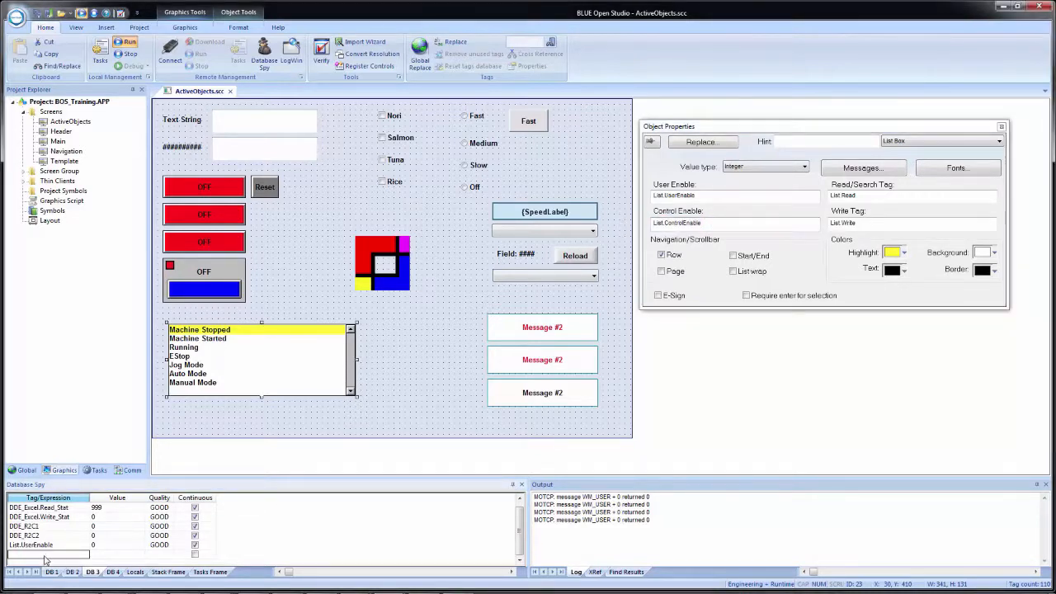
pyautogui.hotkey('ctrl', 'v')
pyautogui.press('Return')
# Copy List.Read from the list box's properties into a new row of the DB 3 watch list.
pyautogui.click(45, 555)
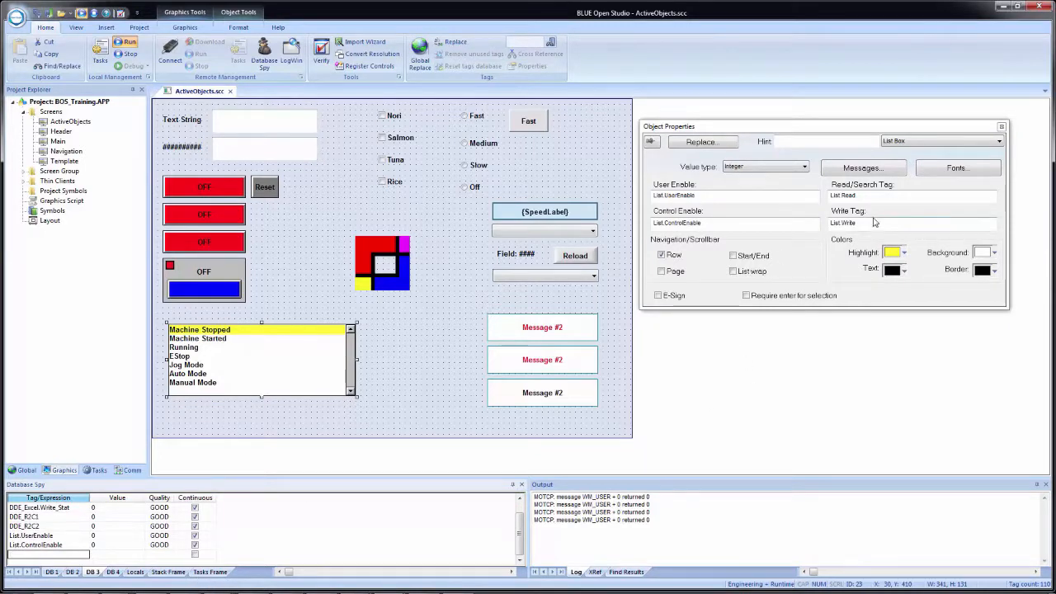
pyautogui.moveTo(875, 196); pyautogui.dragTo(799, 191)
pyautogui.hotkey('ctrl', 'c')
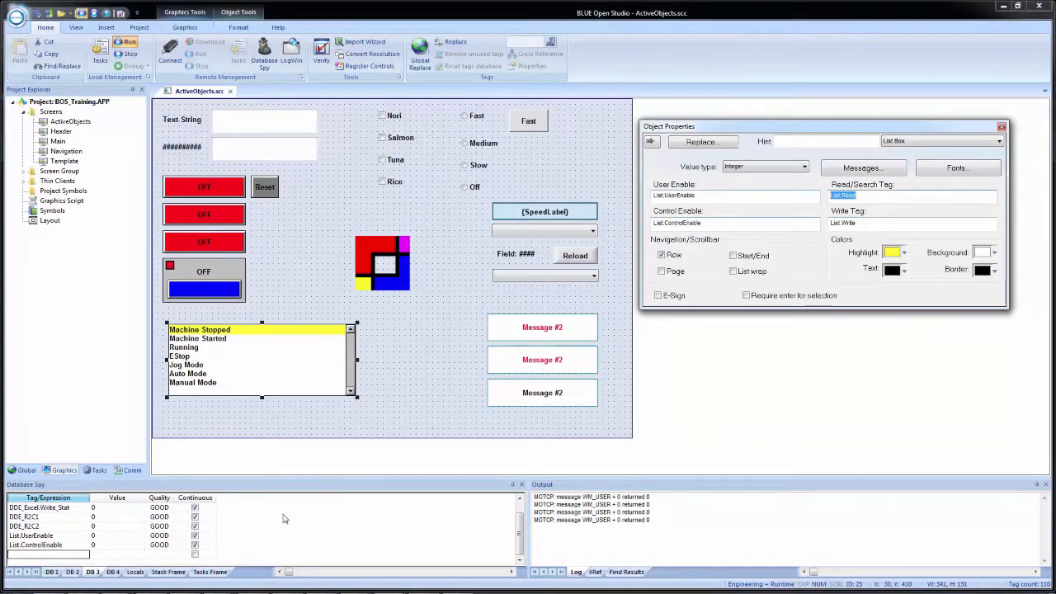
pyautogui.click(51, 557)
pyautogui.hotkey('ctrl', 'v')
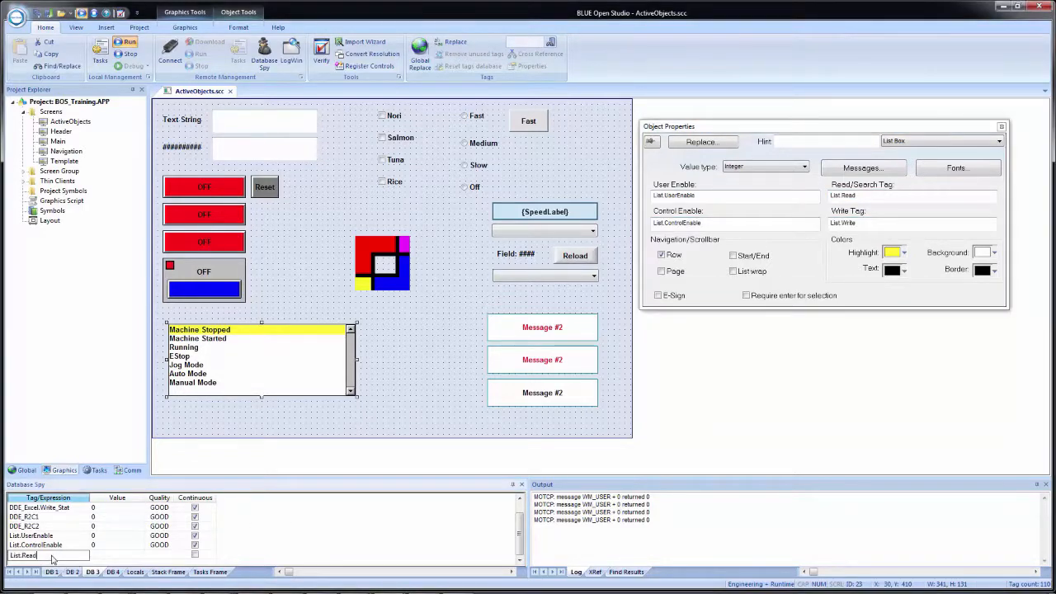
pyautogui.press('Return')
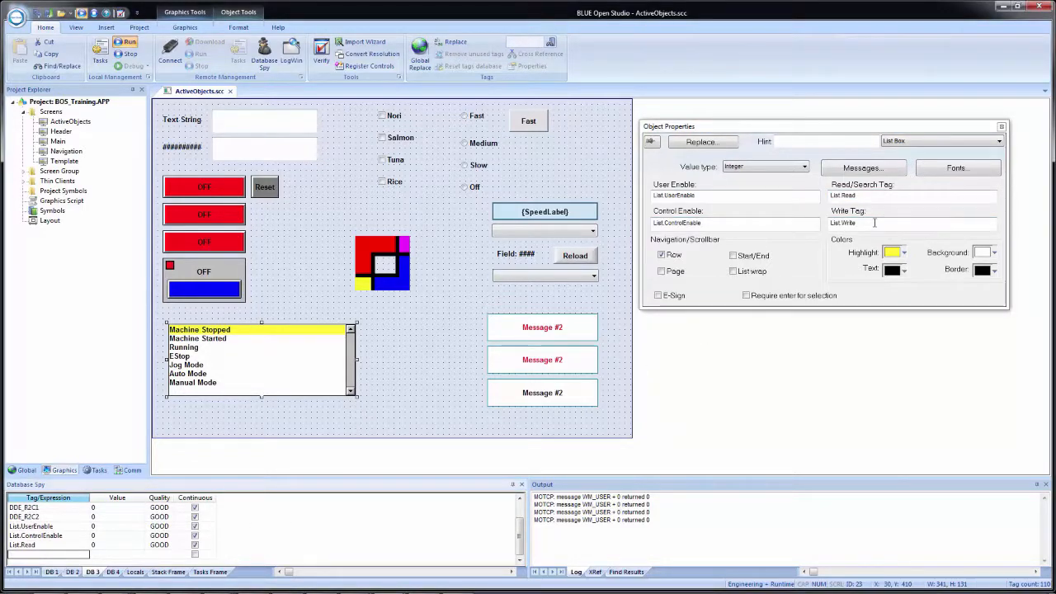
# Copy List.Write from the list box's properties into a new row of the DB 3 watch list.
pyautogui.moveTo(875, 221); pyautogui.dragTo(827, 222)
pyautogui.hotkey('ctrl', 'c')
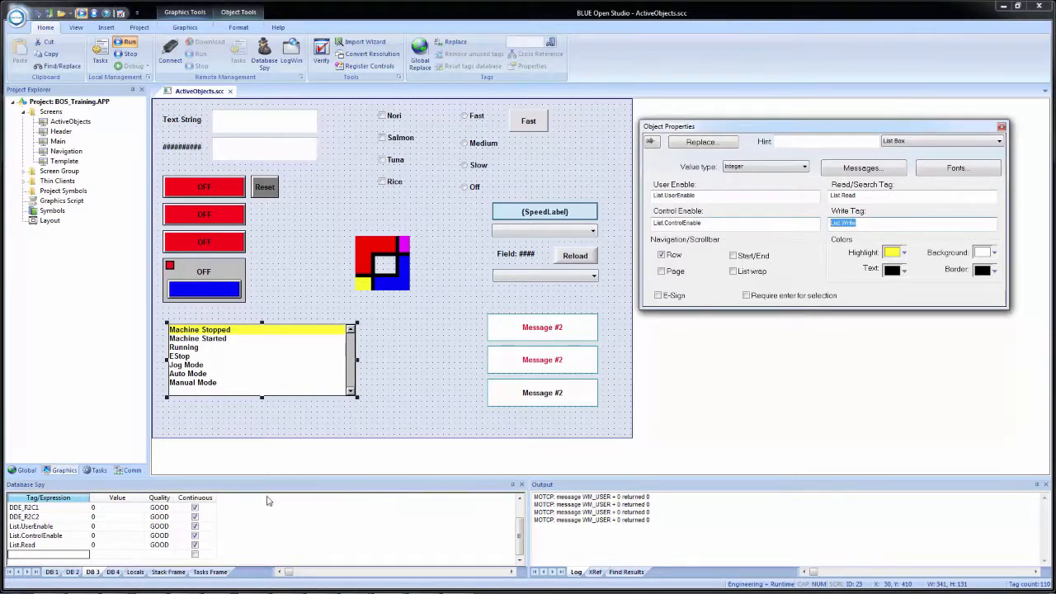
pyautogui.click(53, 560)
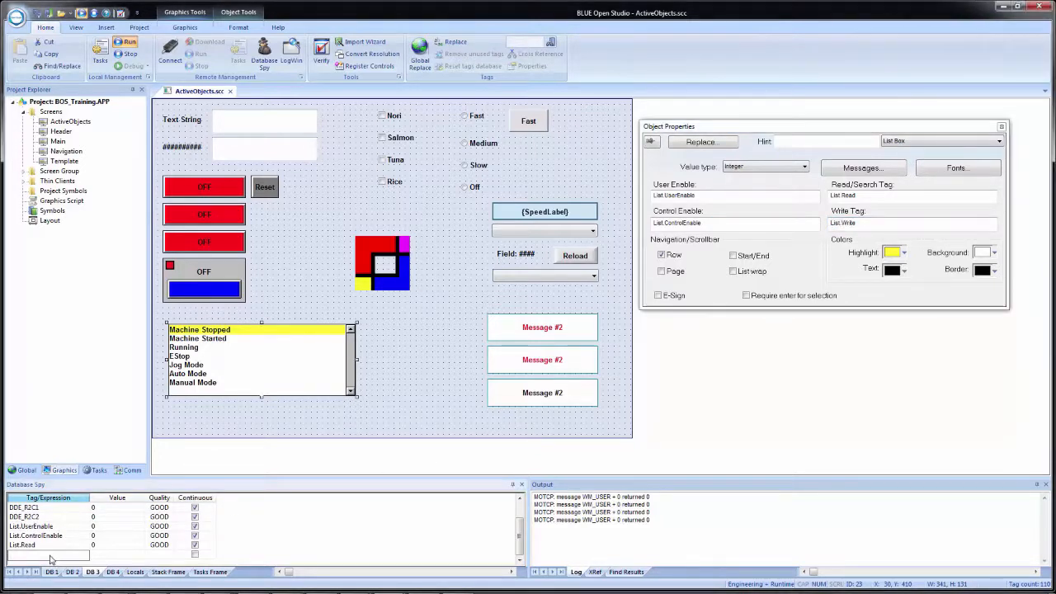
pyautogui.hotkey('ctrl', 'v')
pyautogui.press('Return')
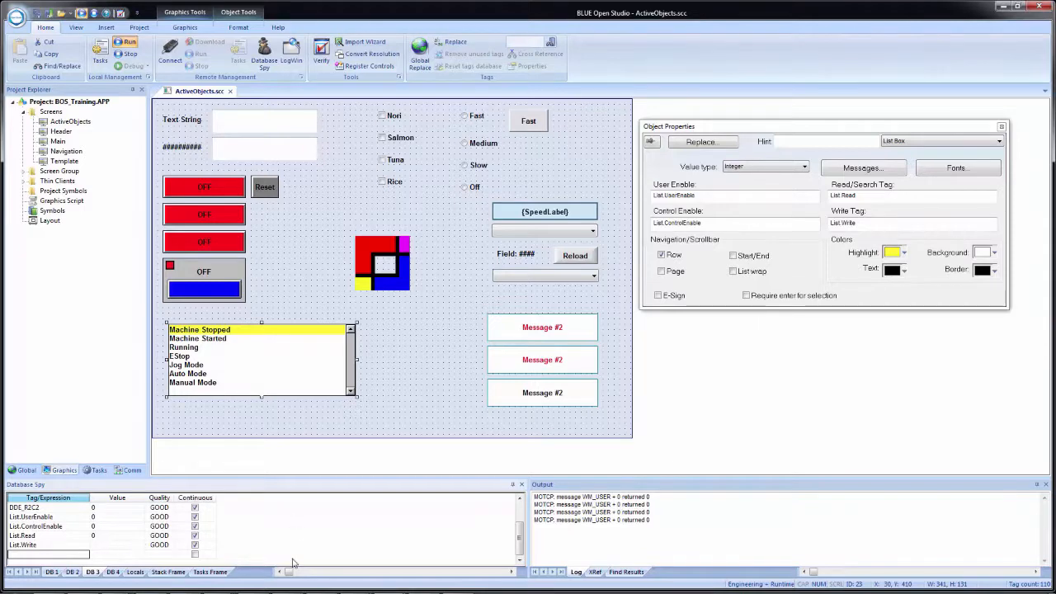
pyautogui.click(446, 397)
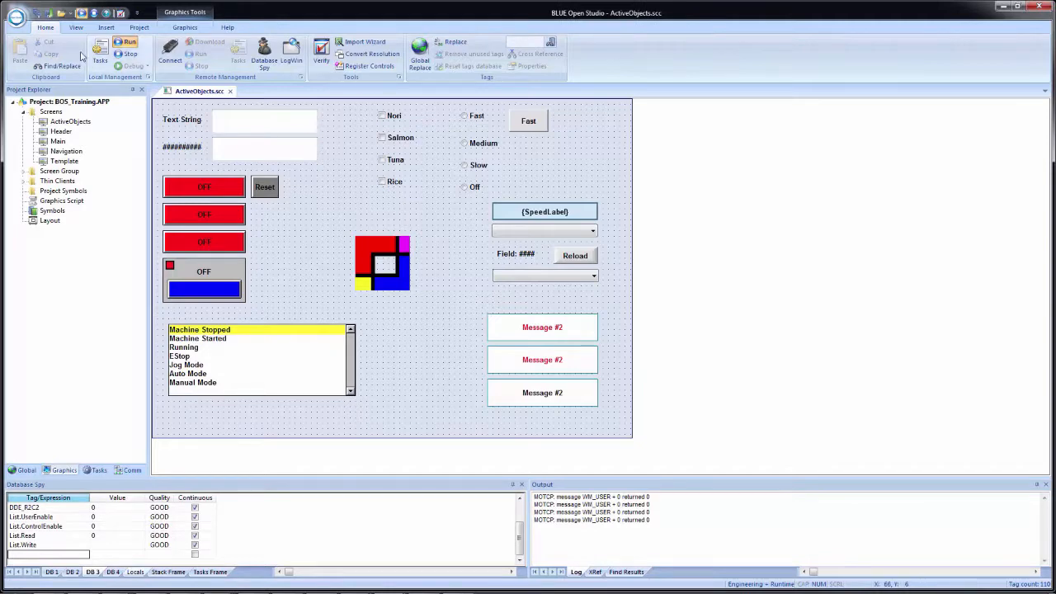
# Bring up the running ActiveObjects screen and arrange the runtime window and the editor side by side.
pyautogui.click(39, 14)
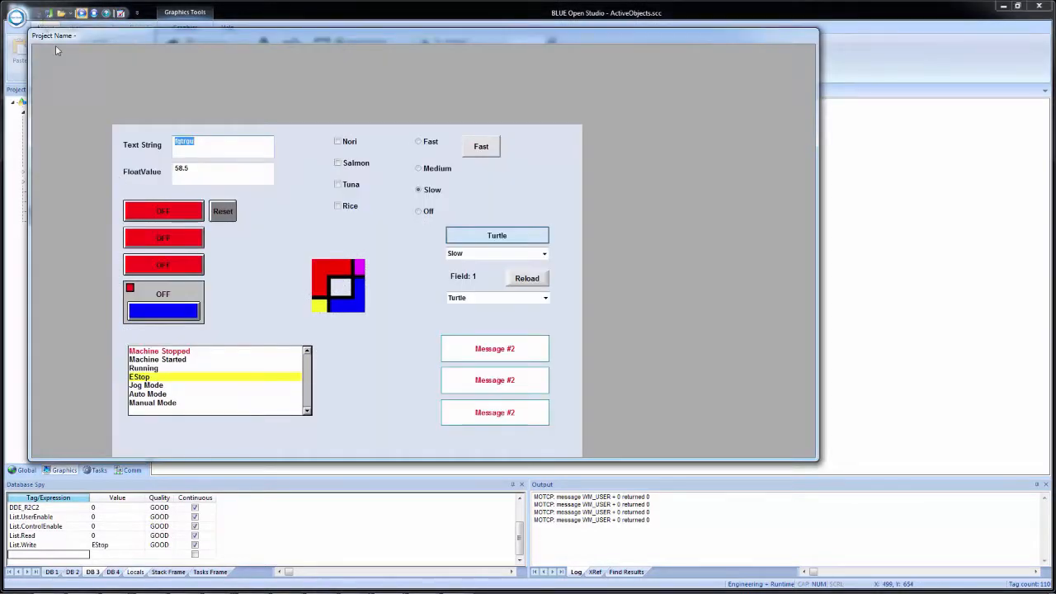
pyautogui.click(177, 391)
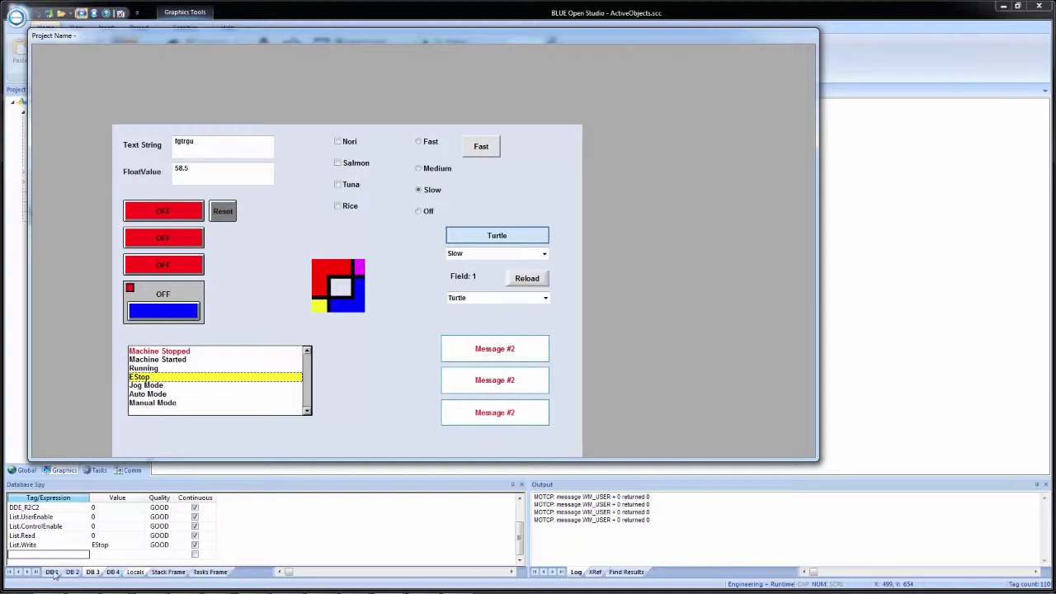
pyautogui.press('super+Right')
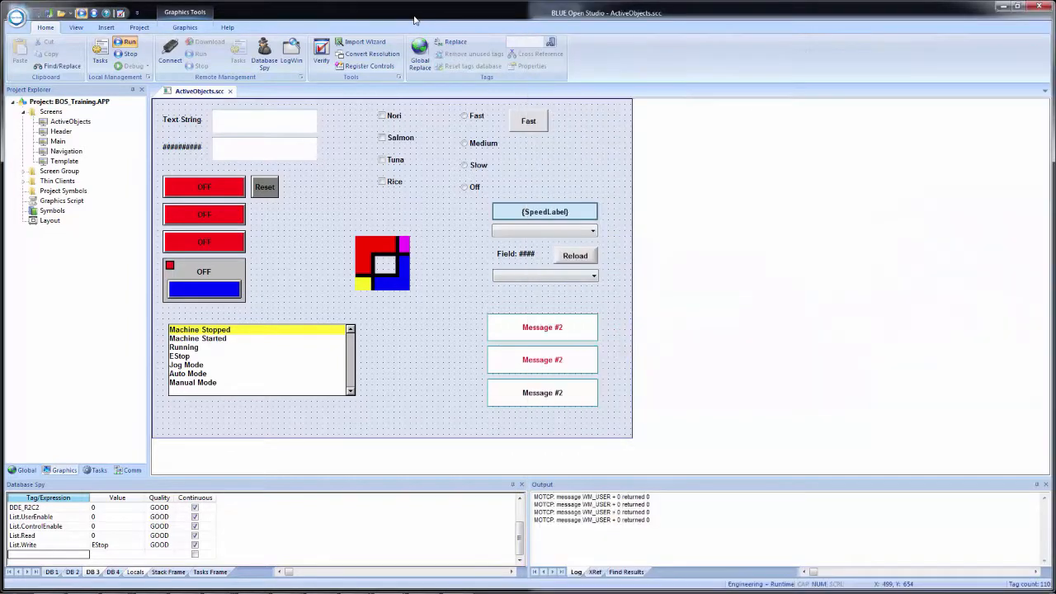
pyautogui.click(414, 18)
pyautogui.press('super+Left')
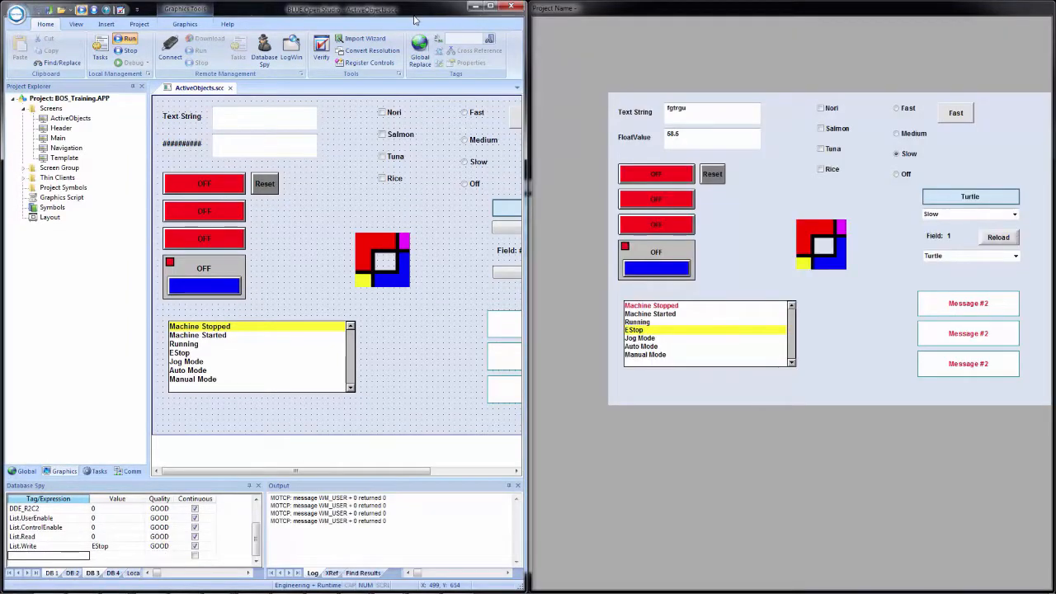
# Set List.UserEnable to 1 in Database Spy.
pyautogui.click(97, 518)
pyautogui.write('1')
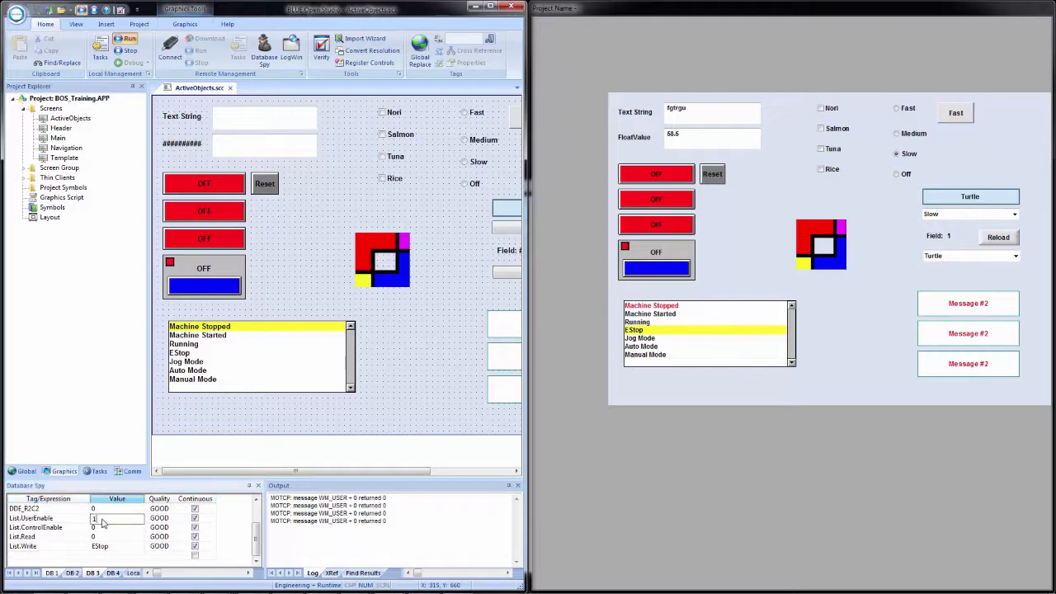
pyautogui.press('Return')
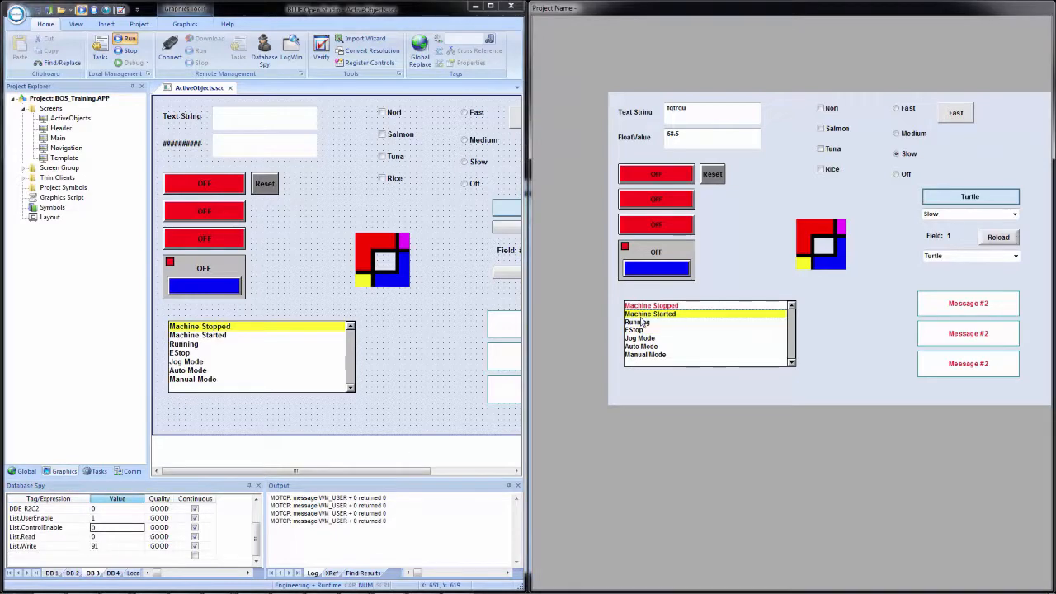
# Test the running list box by selecting various states, including Auto Mode, Machine Stopped and Running, while watching List.Write.
pyautogui.click(642, 322)
pyautogui.click(640, 346)
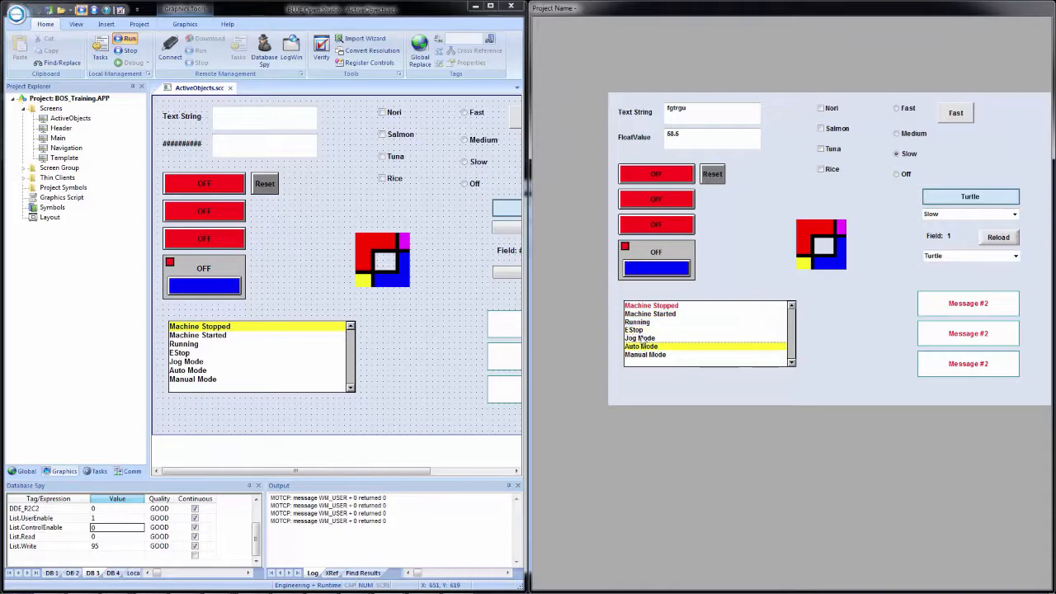
pyautogui.click(642, 338)
pyautogui.click(647, 315)
pyautogui.click(650, 306)
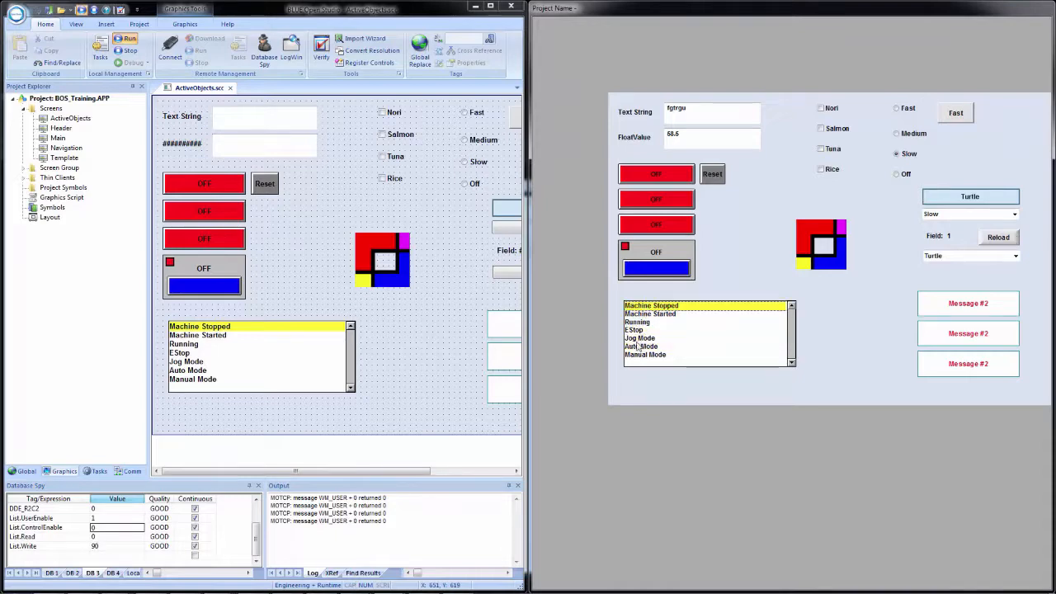
pyautogui.click(641, 339)
pyautogui.click(646, 322)
# Open the message configuration of the list box in the editor.
pyautogui.doubleClick(236, 365)
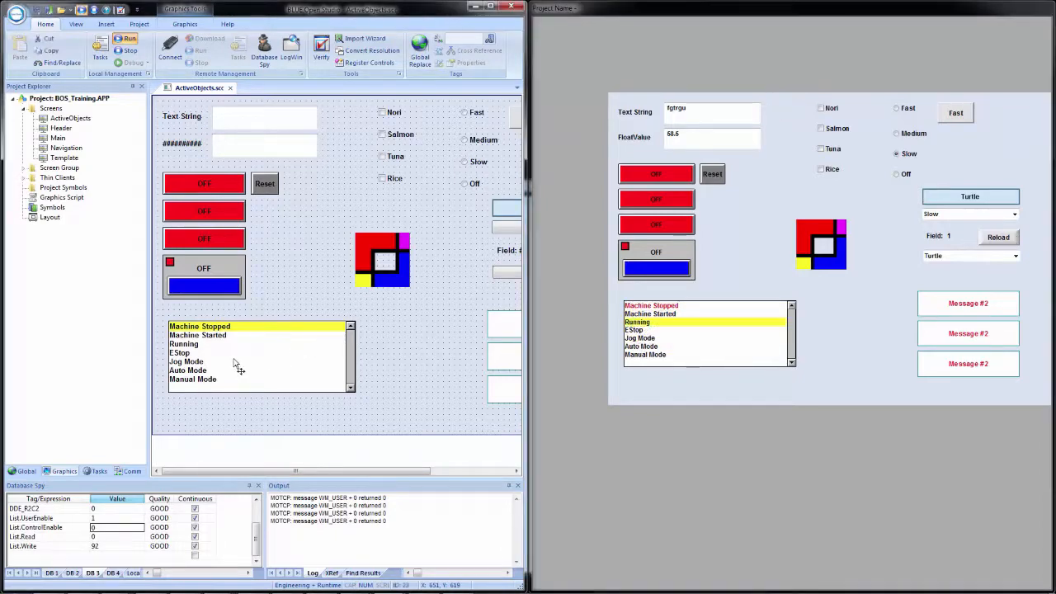
pyautogui.moveTo(833, 134); pyautogui.dragTo(247, 99)
pyautogui.click(284, 132)
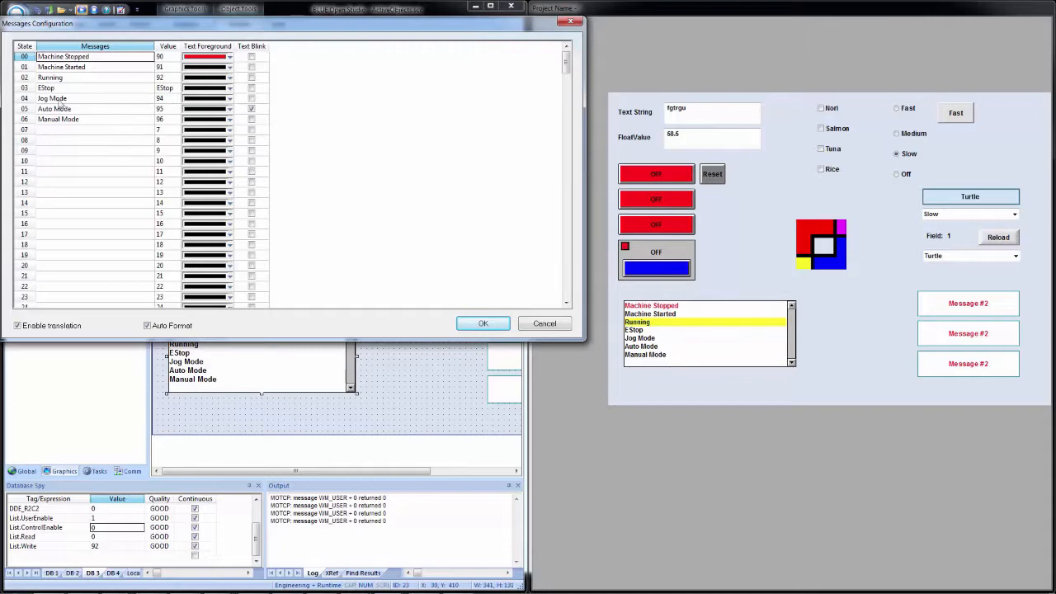
# Compare List.Write with the configured message values while stepping through the running list box's states, and close the message configuration.
pyautogui.click(637, 331)
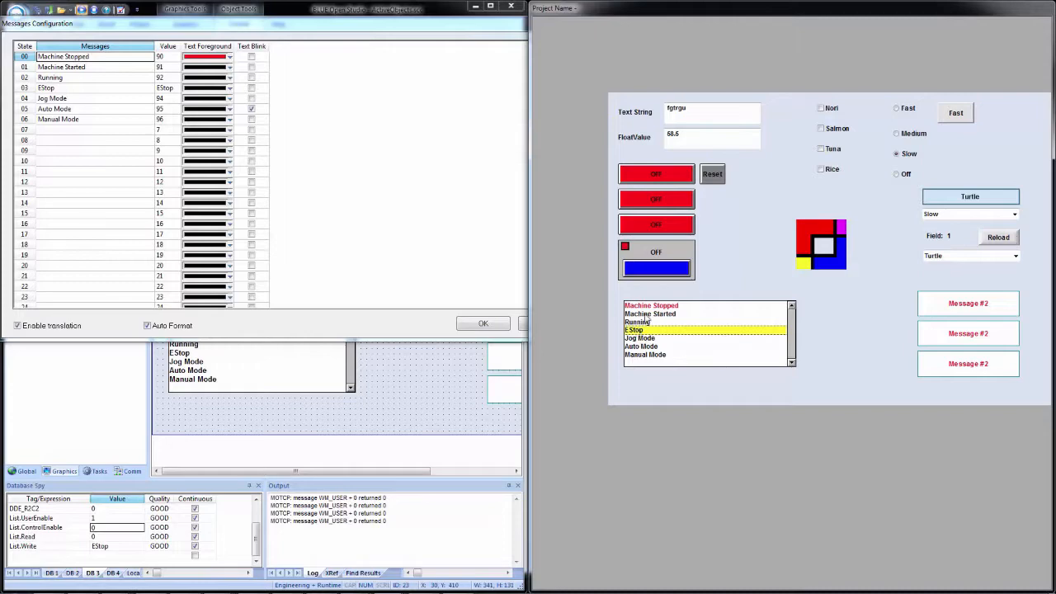
pyautogui.click(647, 317)
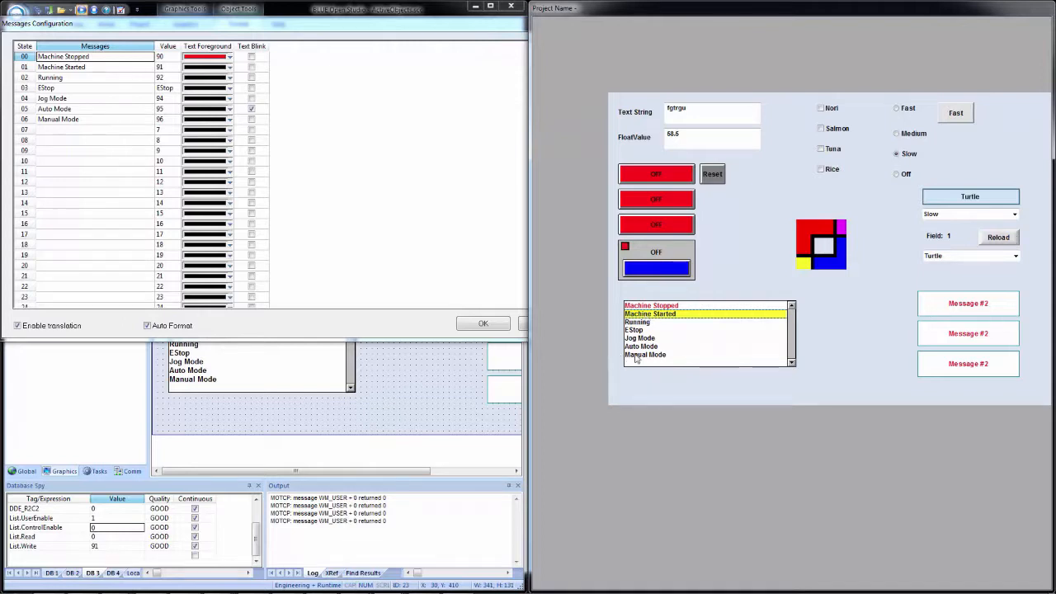
pyautogui.click(638, 356)
pyautogui.click(638, 346)
pyautogui.click(639, 338)
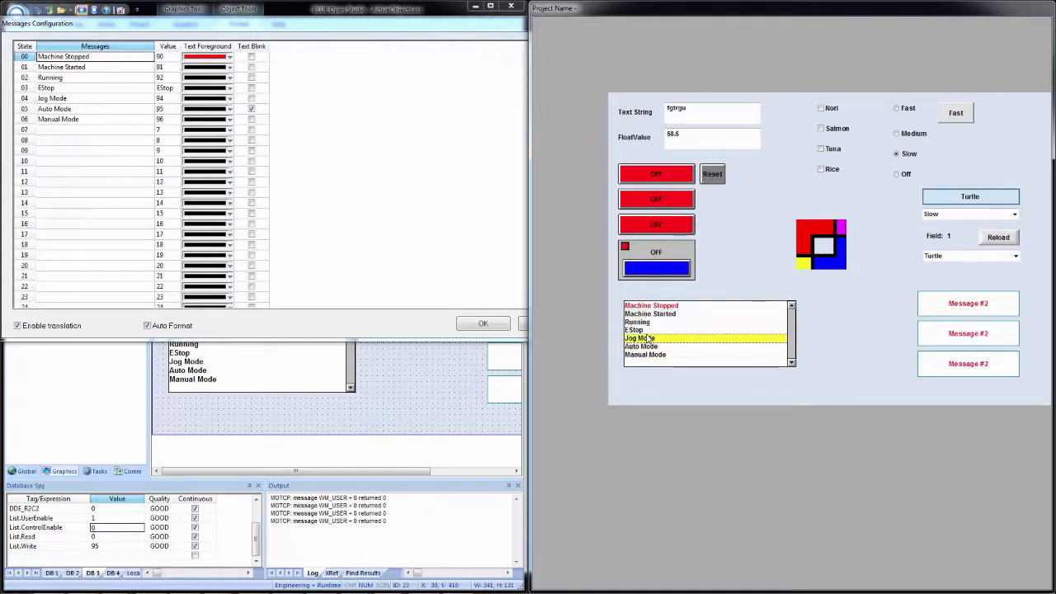
pyautogui.click(649, 330)
pyautogui.press('Up')
pyautogui.press('Up')
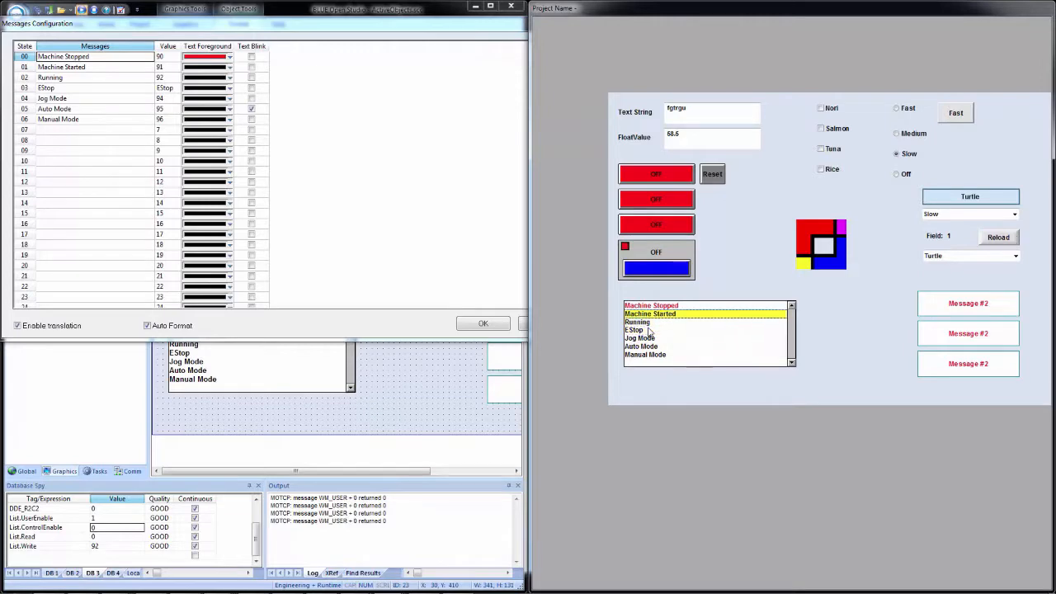
pyautogui.press('Down')
pyautogui.press('Down')
pyautogui.press('Up')
pyautogui.press('Up')
pyautogui.press('Down')
pyautogui.press('Down')
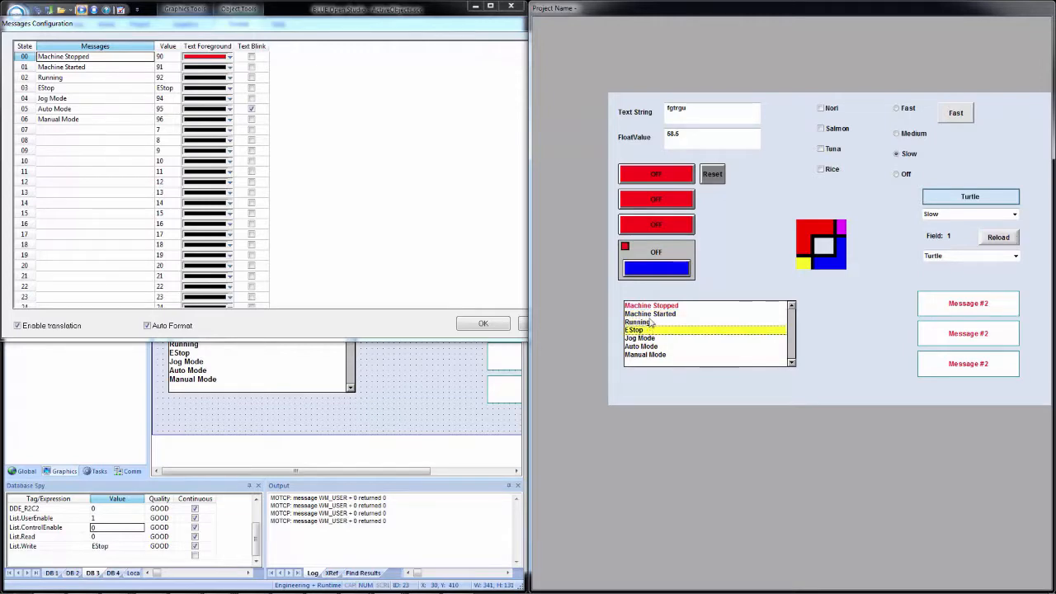
pyautogui.click(650, 314)
pyautogui.click(636, 346)
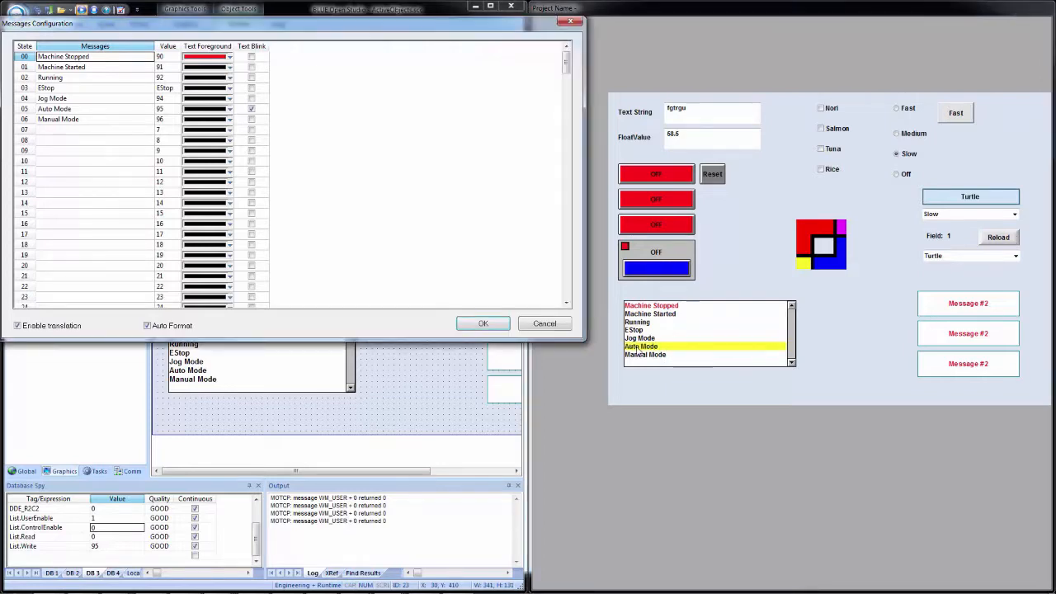
pyautogui.click(487, 324)
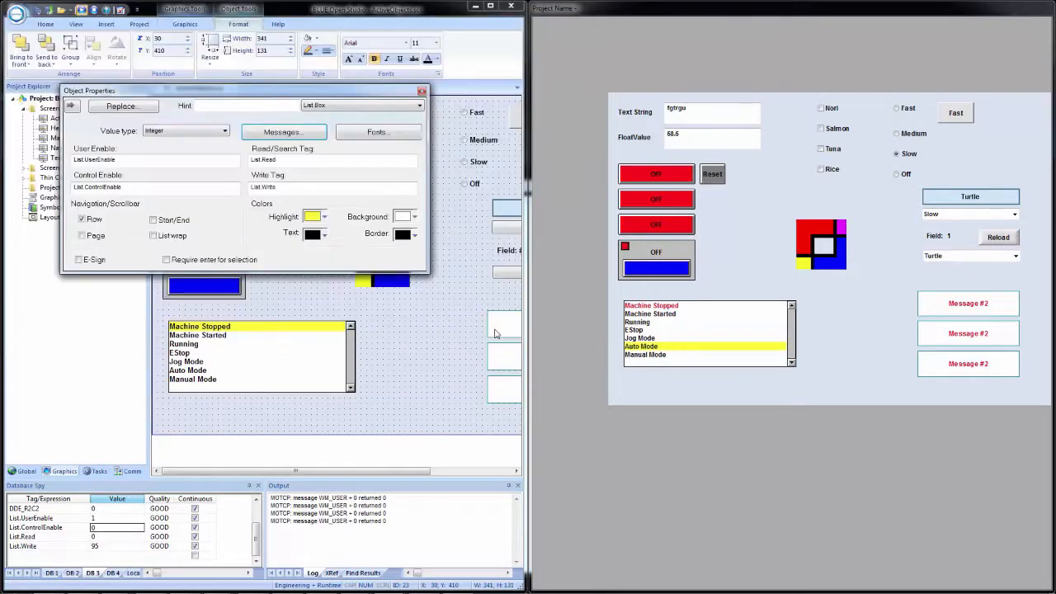
# Set List.Read to 91 and List.ControlEnable to 1 in Database Spy.
pyautogui.click(101, 537)
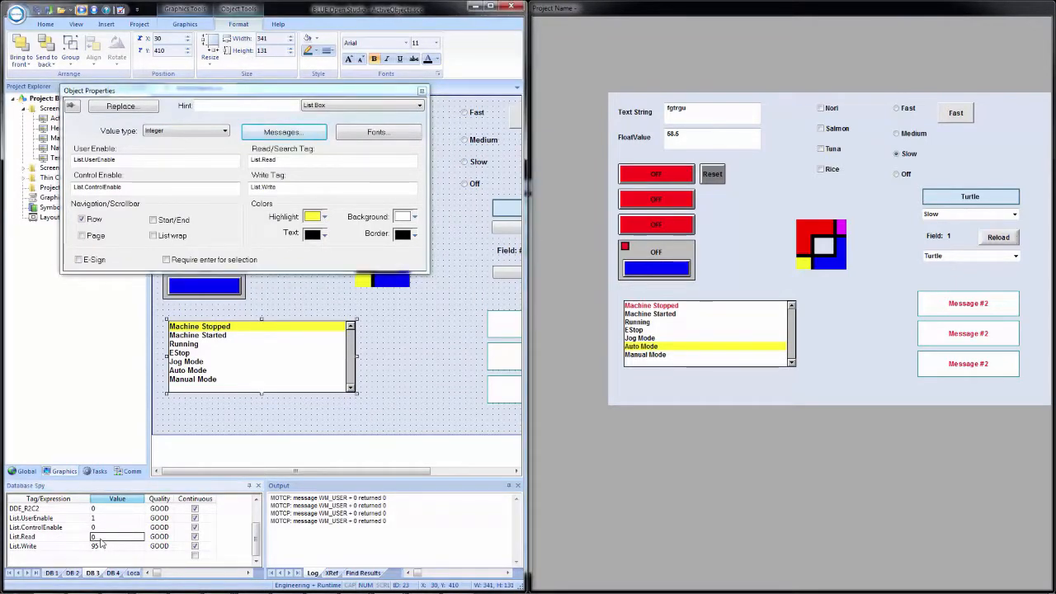
pyautogui.write('91')
pyautogui.press('Return')
pyautogui.click(113, 536)
pyautogui.click(104, 528)
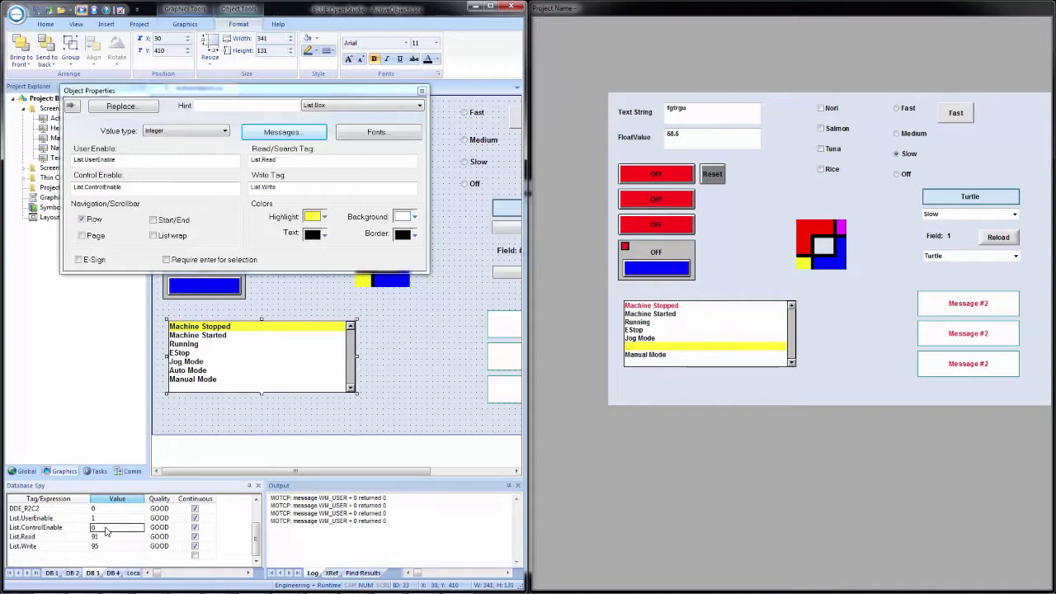
pyautogui.write('1')
pyautogui.press('Return')
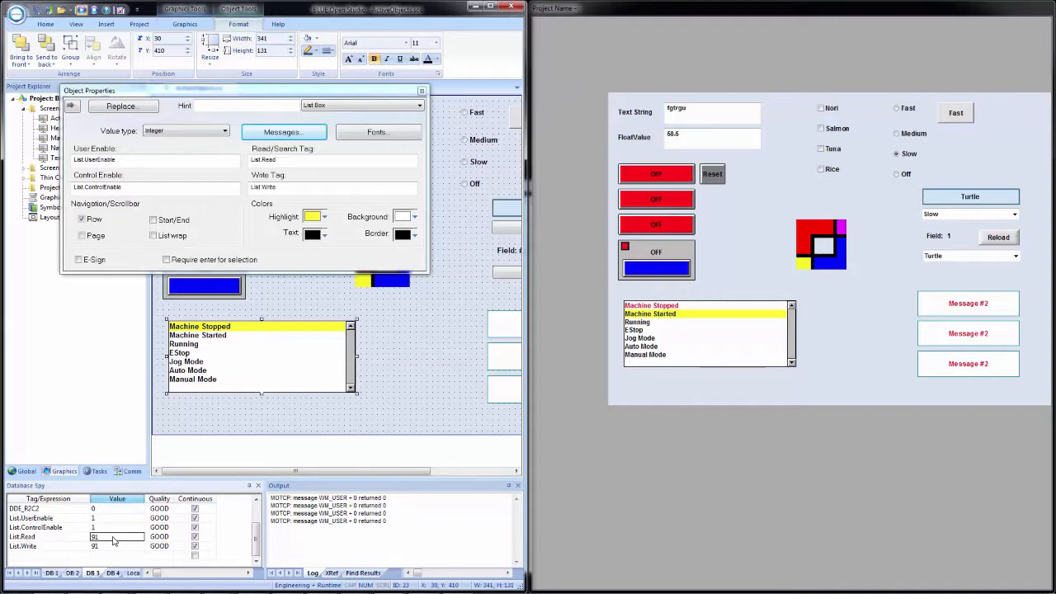
# Try to set List.Read to the text value EStop in Database Spy.
pyautogui.write('8s')
pyautogui.write('top')
pyautogui.press('Return')
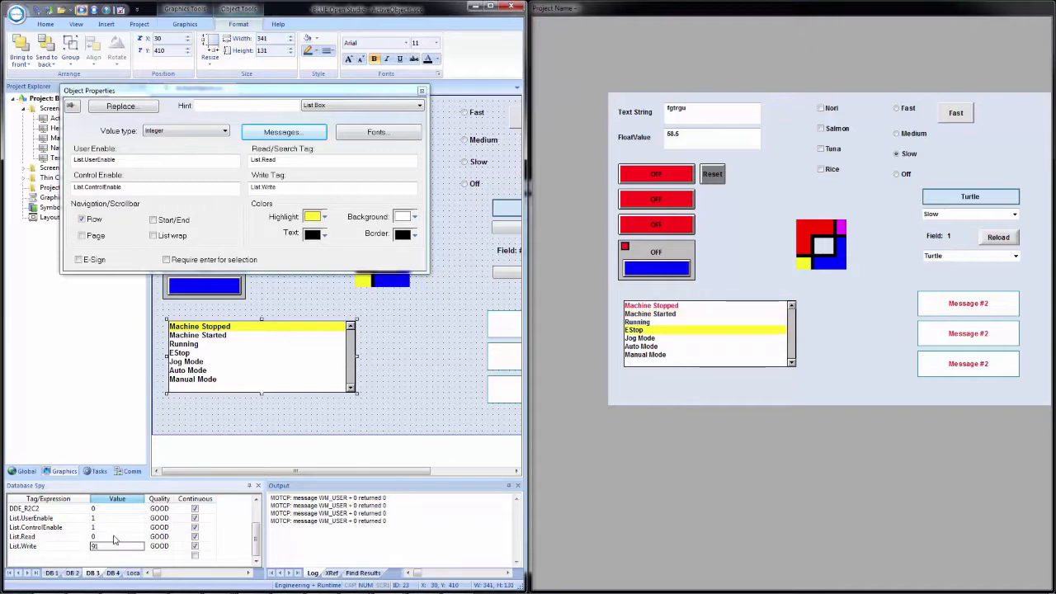
# Set List.Read to 96 in Database Spy.
pyautogui.click(114, 537)
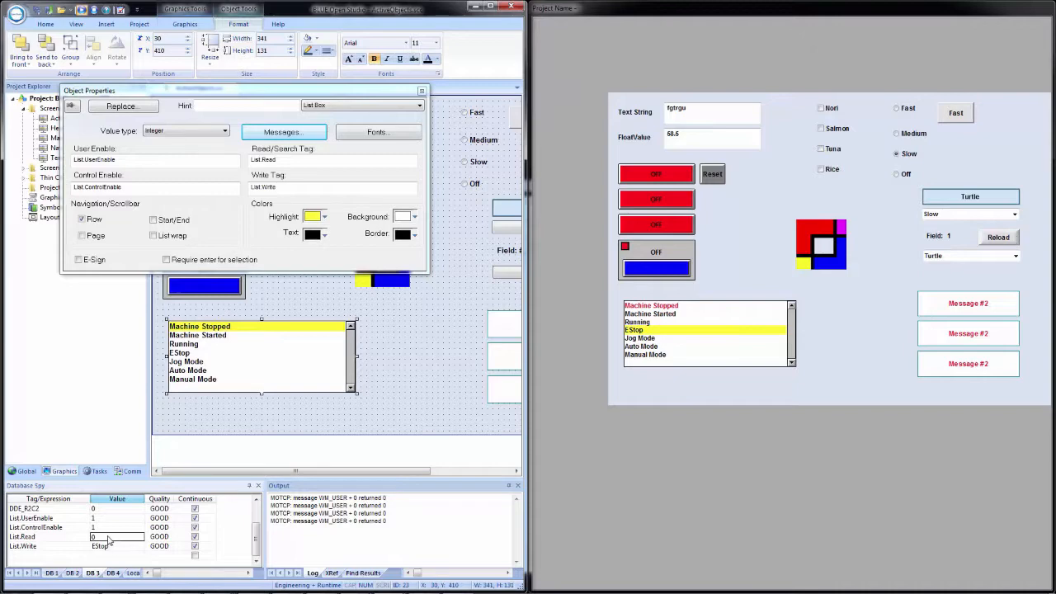
pyautogui.press('BackSpace')
pyautogui.write('6')
pyautogui.press('Return')
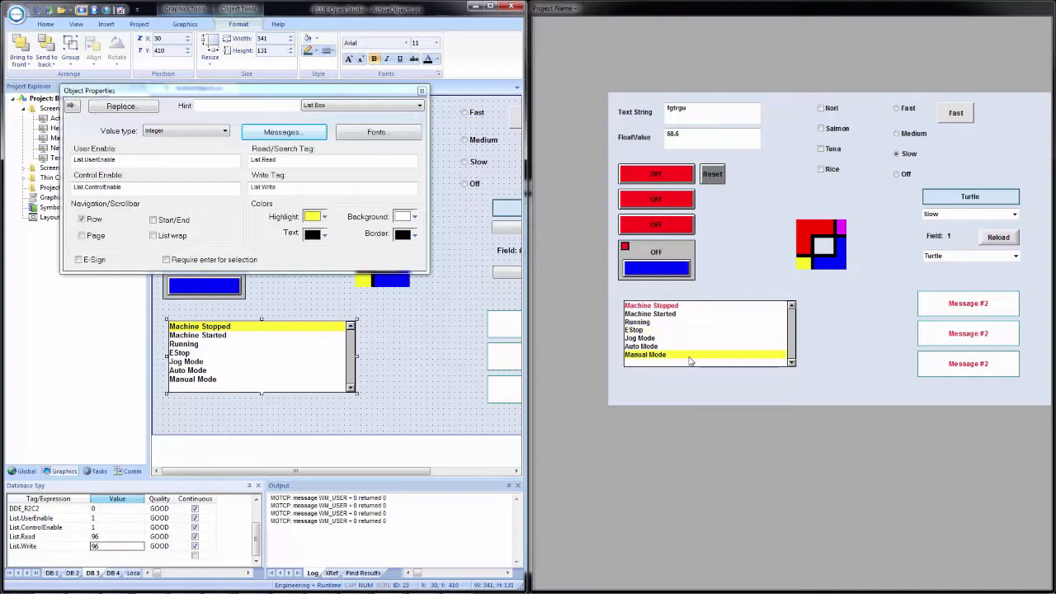
# Close the list box's properties and restore the editor to full screen.
pyautogui.click(138, 548)
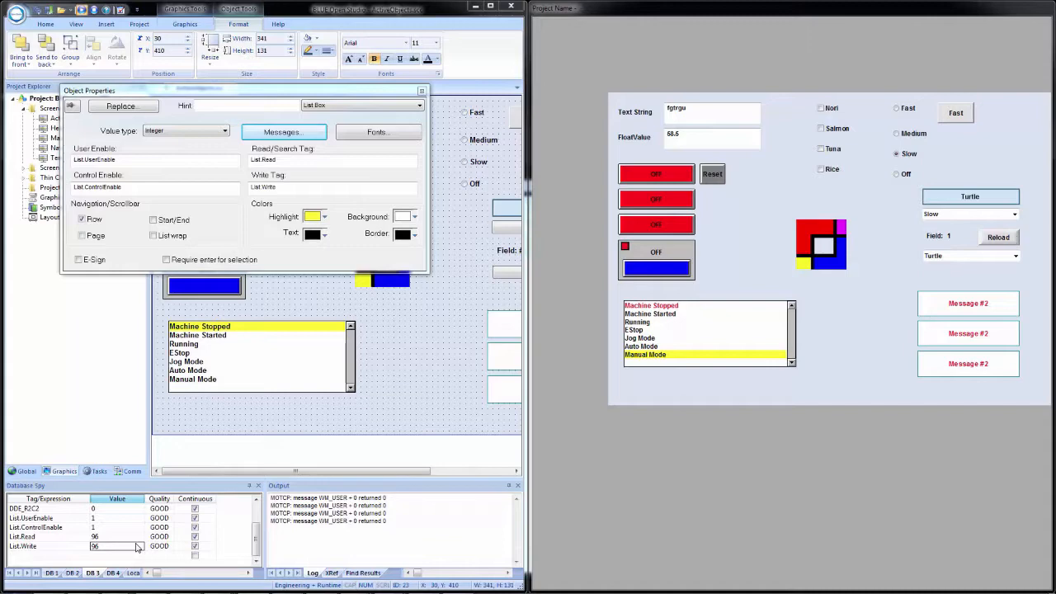
pyautogui.click(421, 90)
pyautogui.click(490, 6)
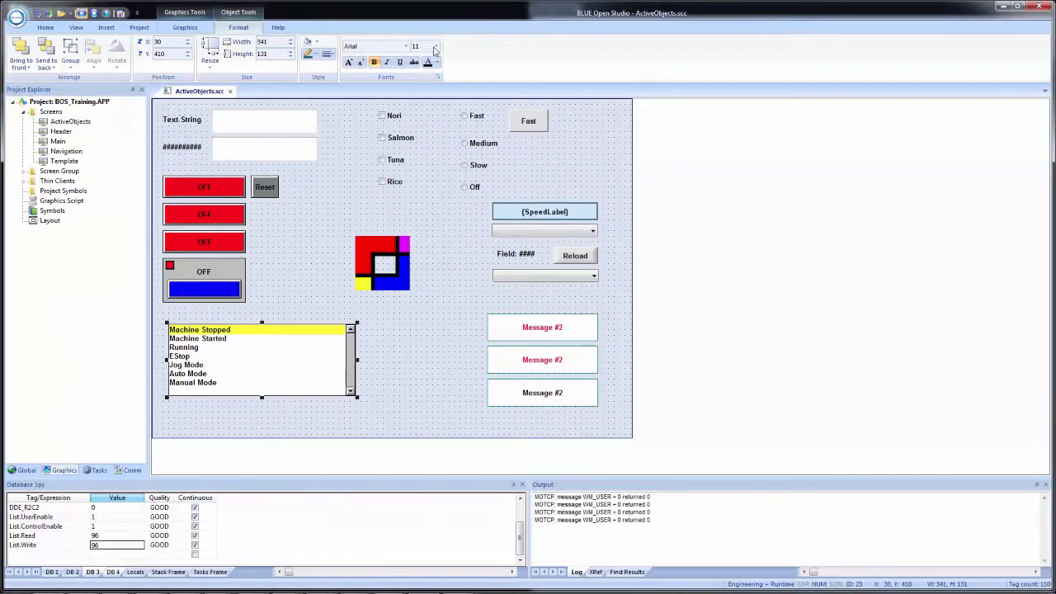
# Draw a button about 101 by 41 pixels just below the list box.
pyautogui.click(186, 29)
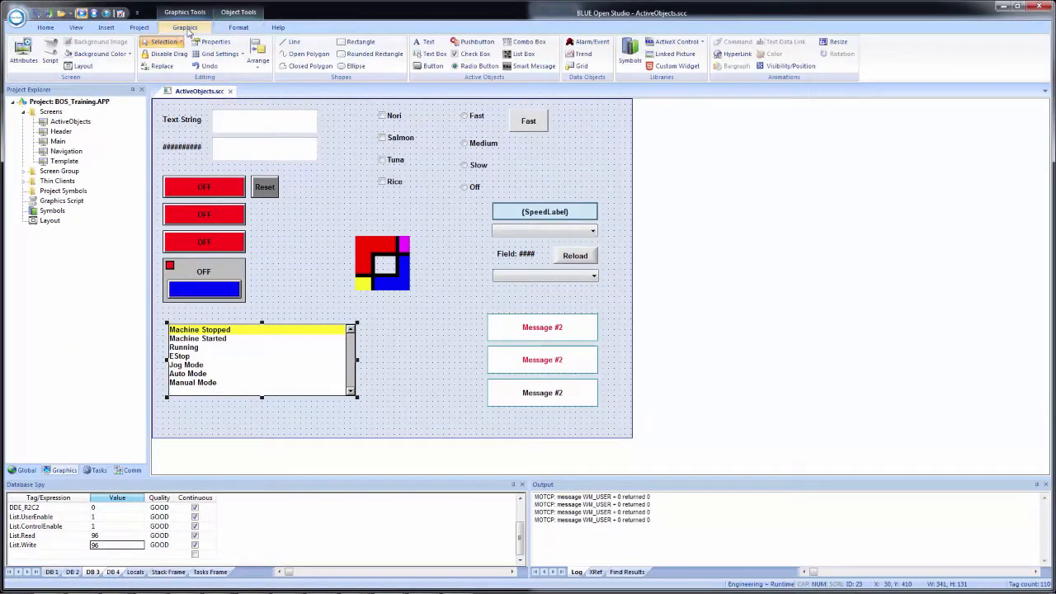
pyautogui.click(431, 66)
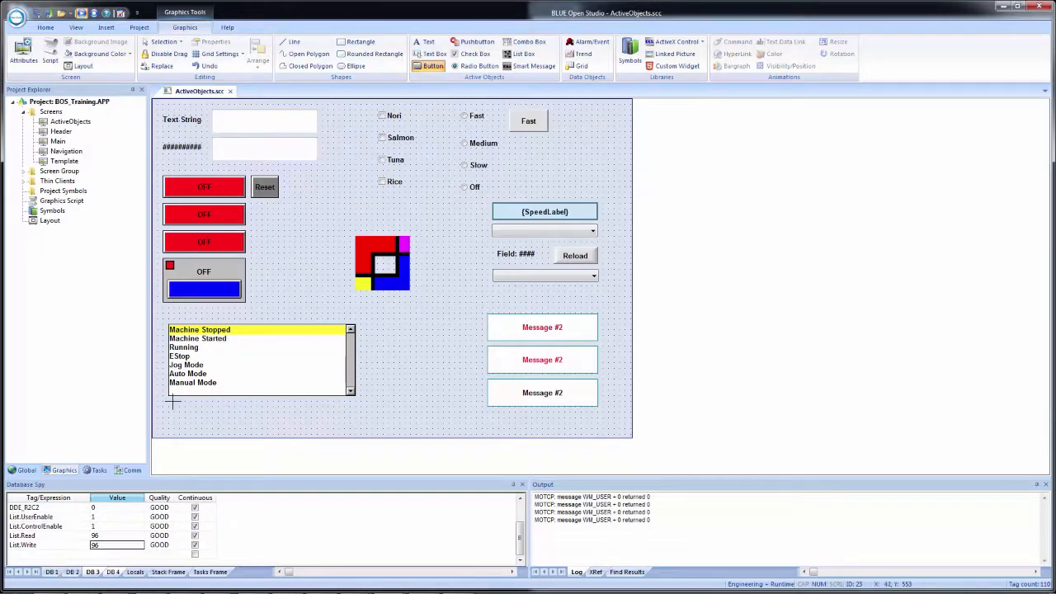
pyautogui.moveTo(172, 401); pyautogui.dragTo(230, 423)
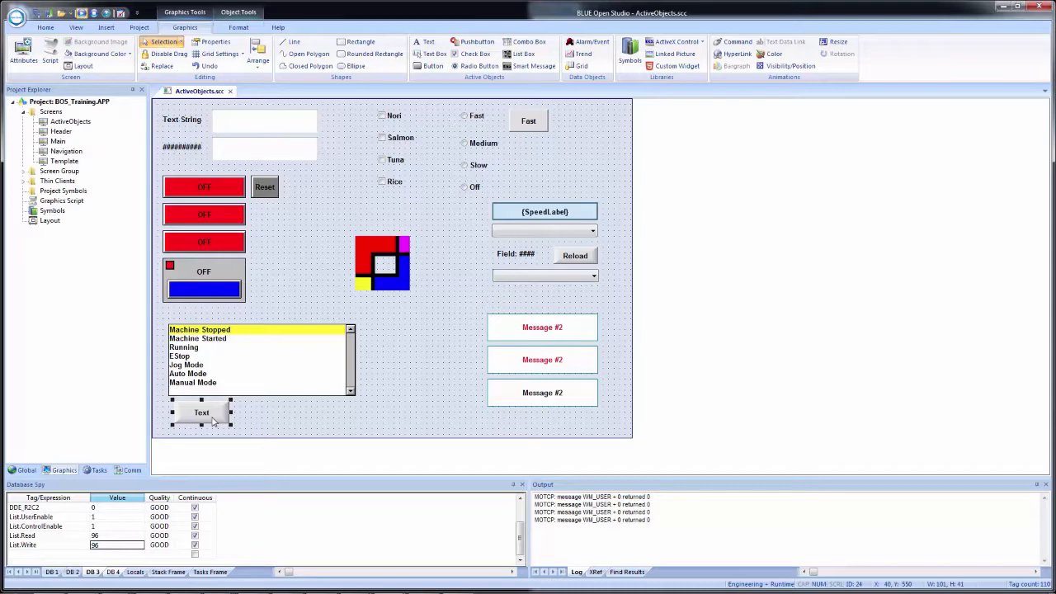
# Set the new button's caption to two lines, "User" and "{List.UserEnable}".
pyautogui.doubleClick(213, 421)
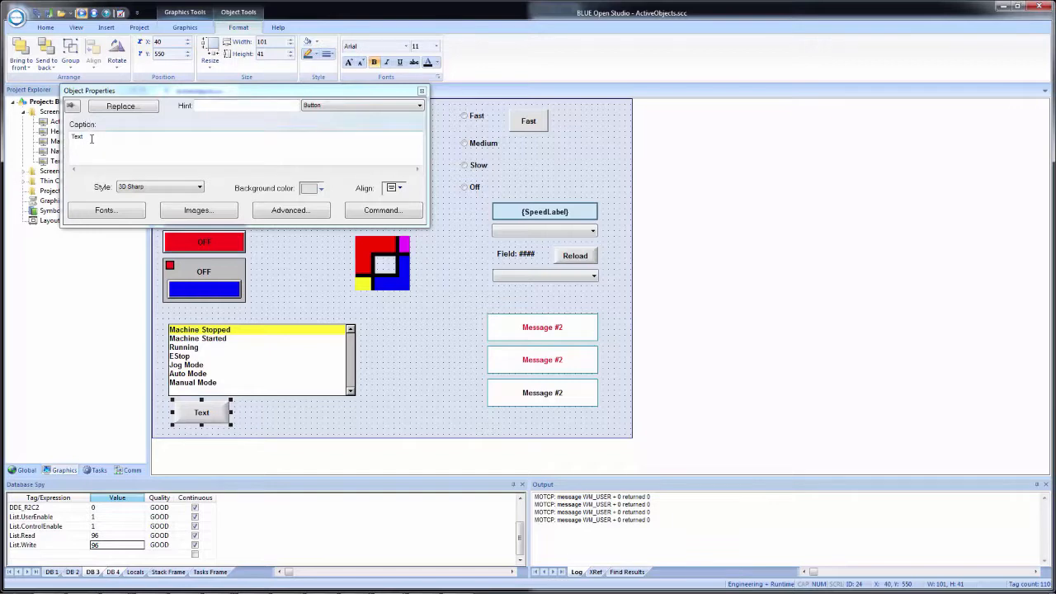
pyautogui.moveTo(89, 139); pyautogui.dragTo(63, 137)
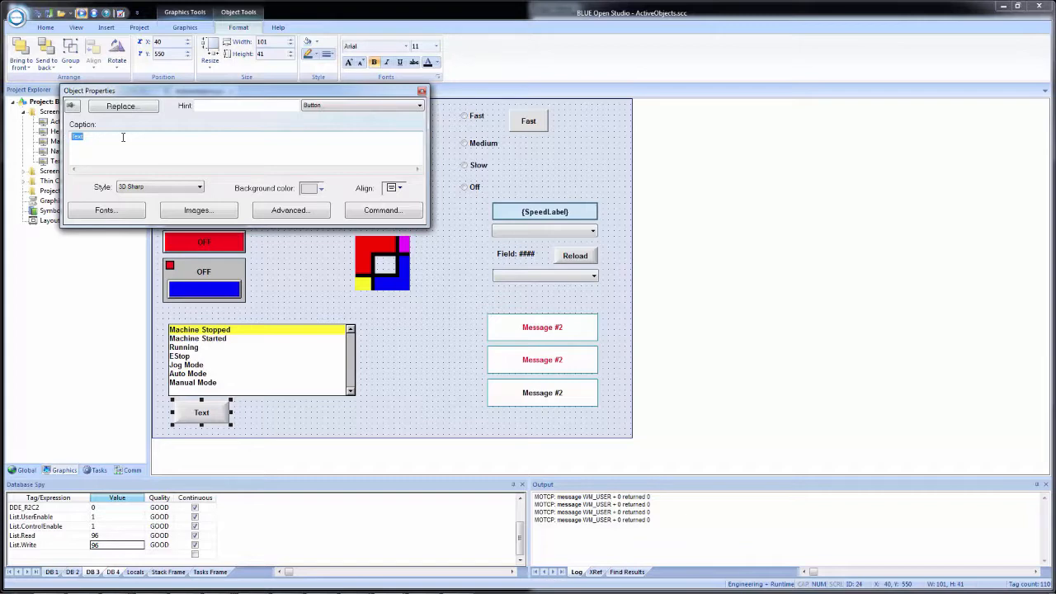
pyautogui.write('User')
pyautogui.press('Return')
pyautogui.write('{List.UserEnable')
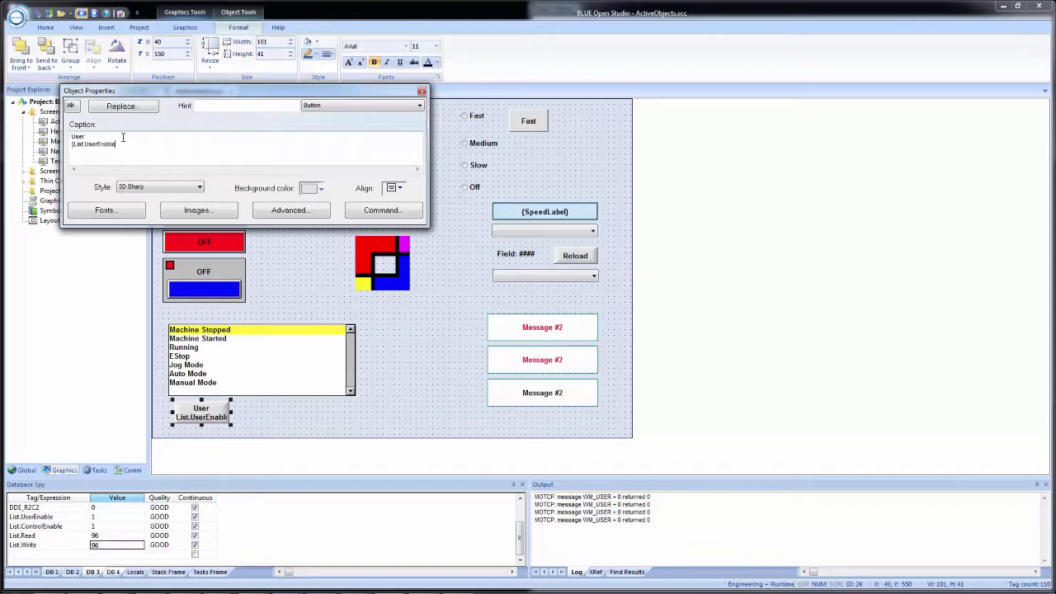
pyautogui.write('}')
# Try the 3D Soft, OS Like and Standard styles on the User button.
pyautogui.click(141, 195)
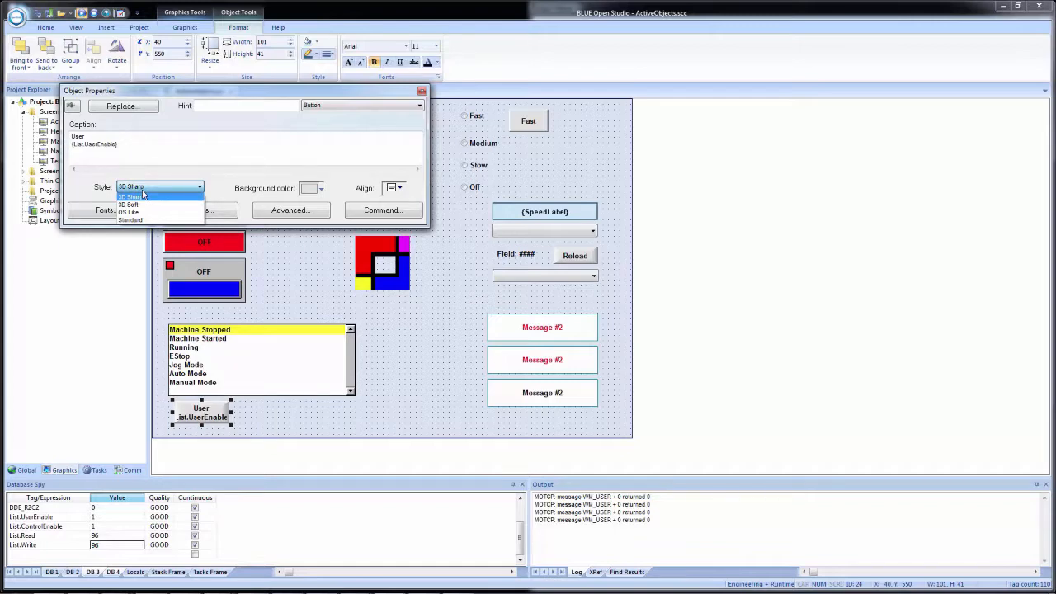
pyautogui.click(147, 190)
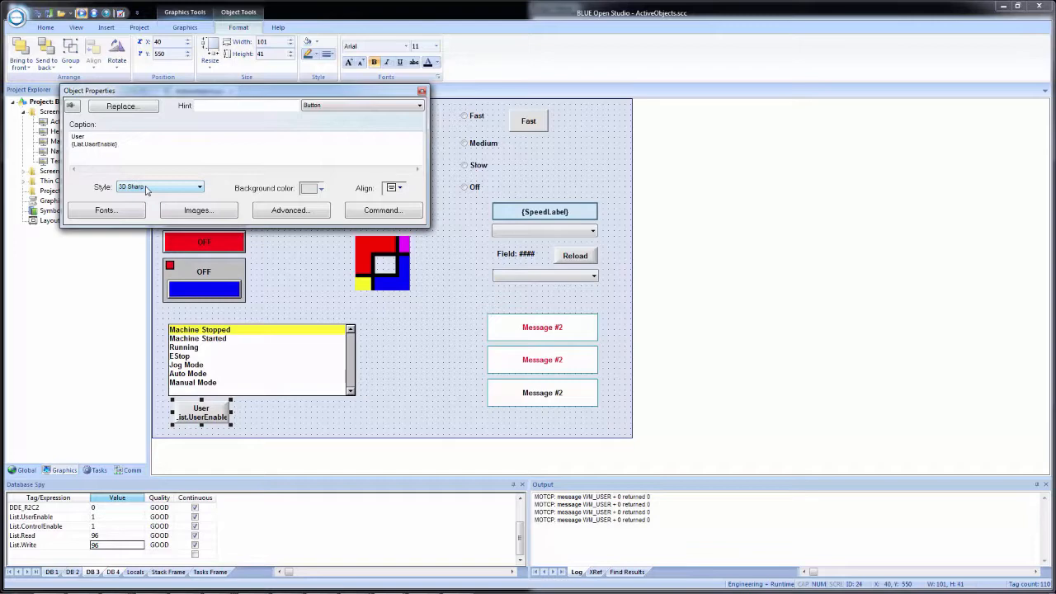
pyautogui.click(147, 189)
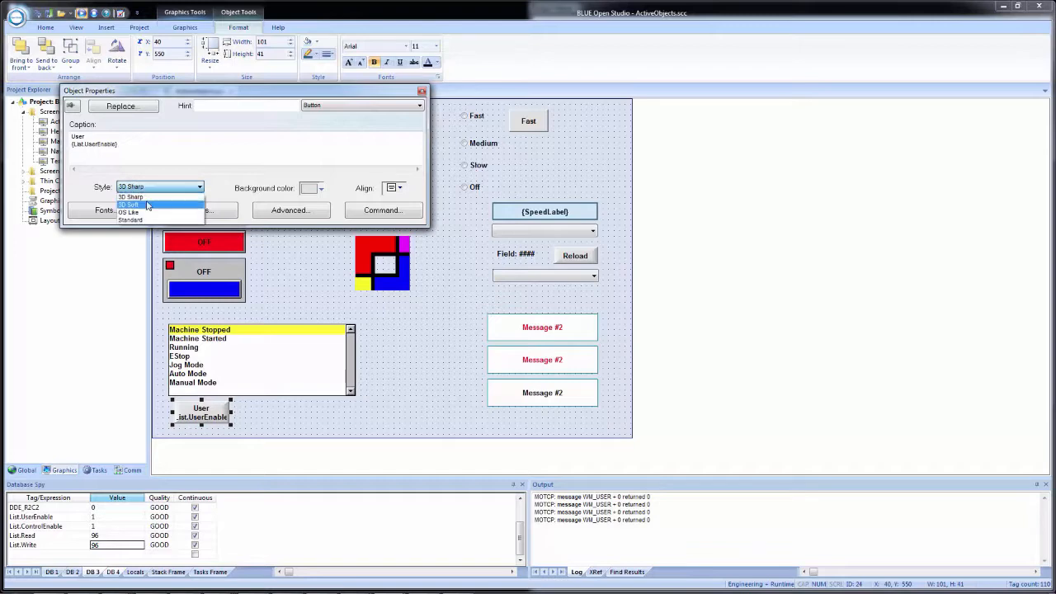
pyautogui.click(150, 207)
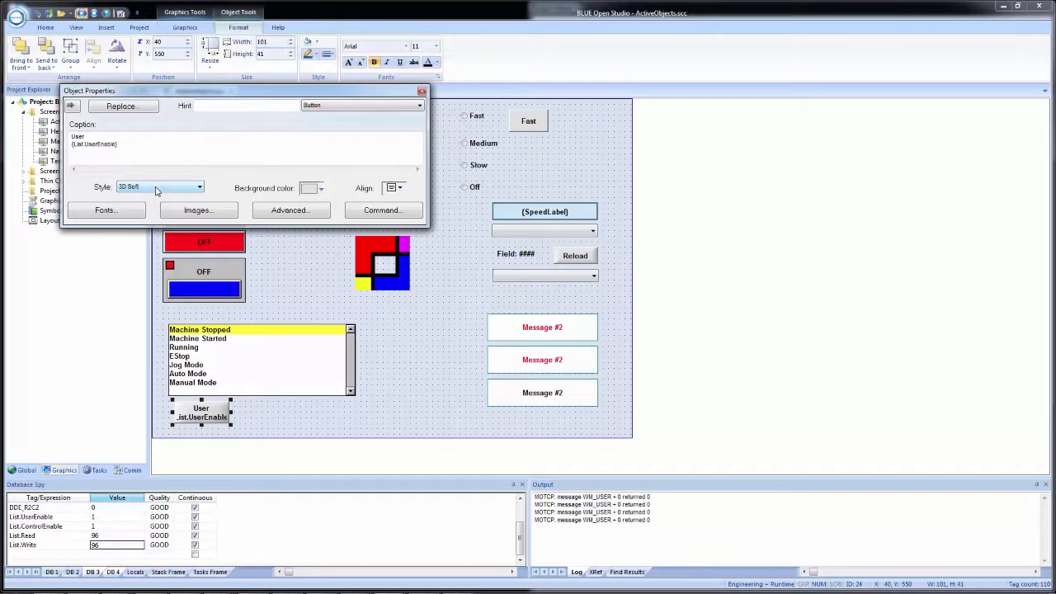
pyautogui.click(156, 191)
pyautogui.click(152, 213)
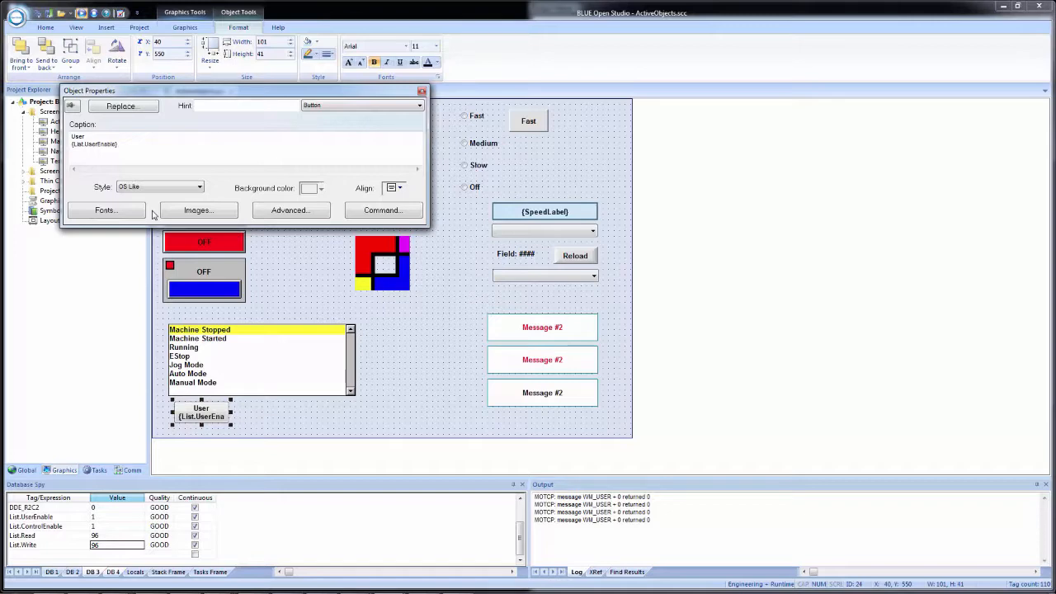
pyautogui.click(150, 188)
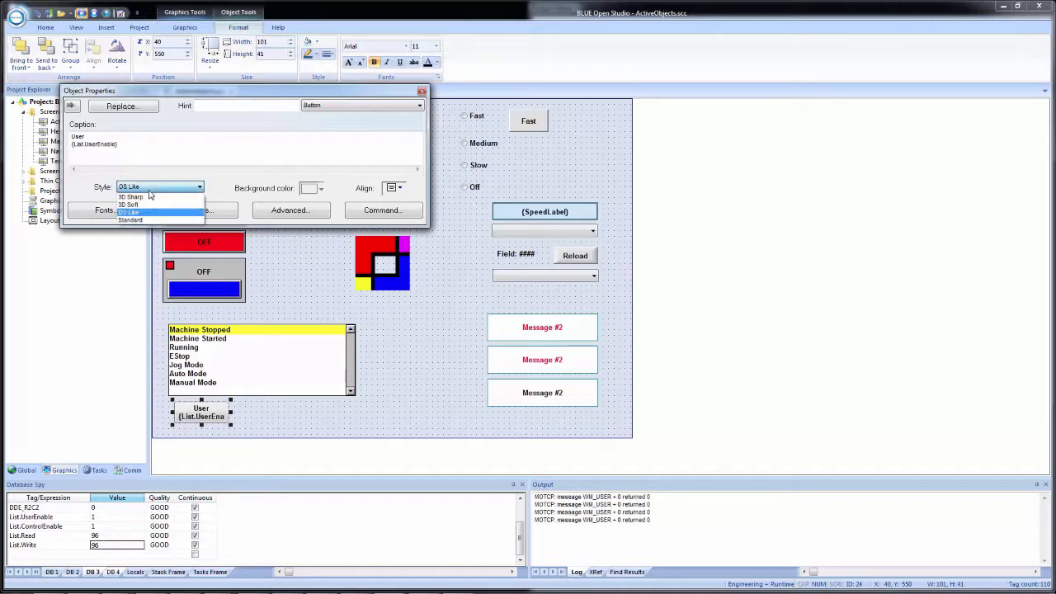
pyautogui.click(147, 220)
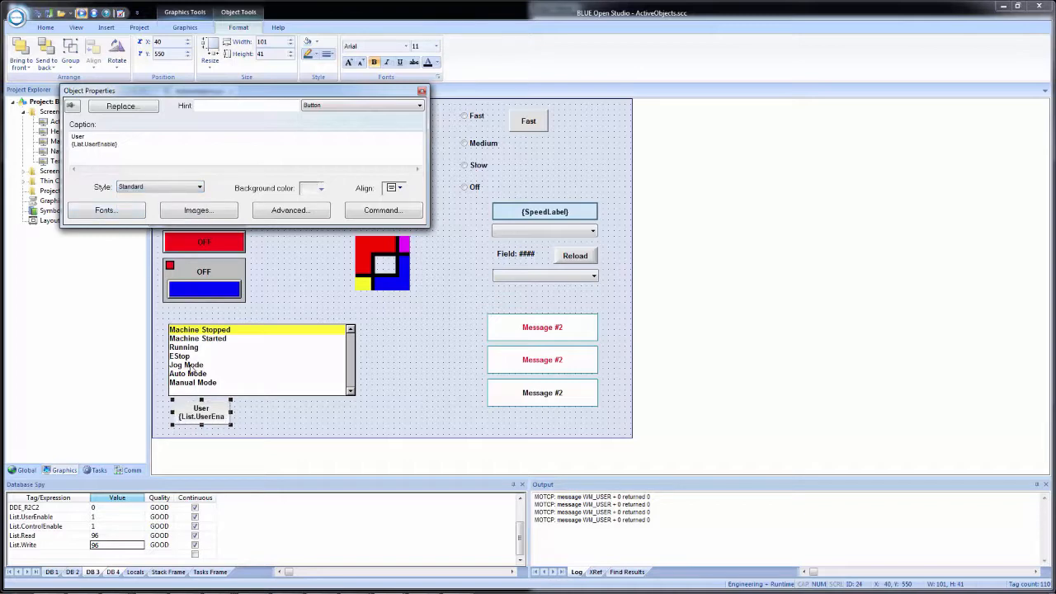
pyautogui.click(164, 188)
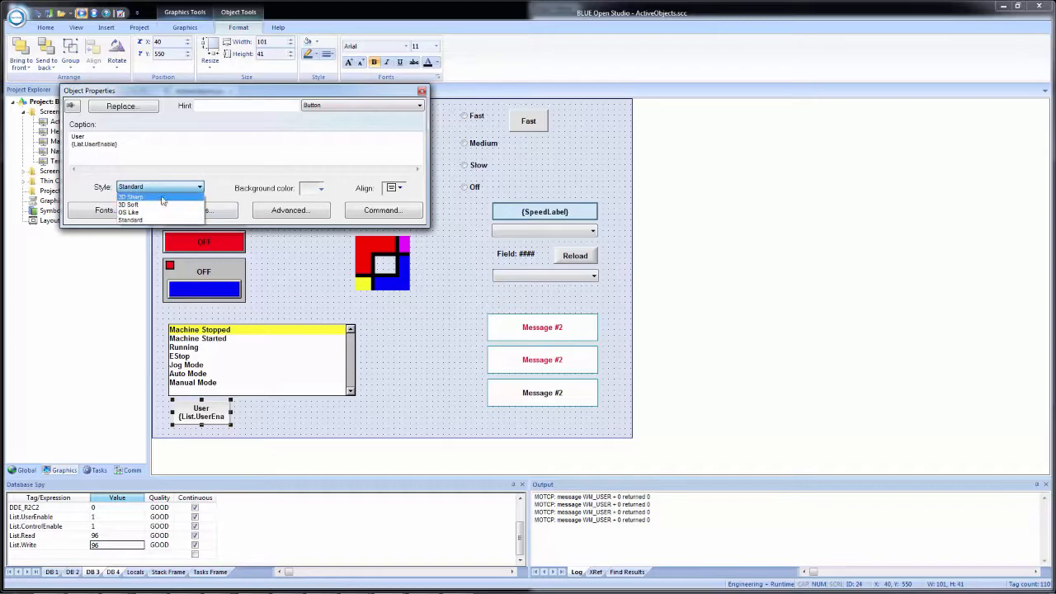
pyautogui.click(163, 212)
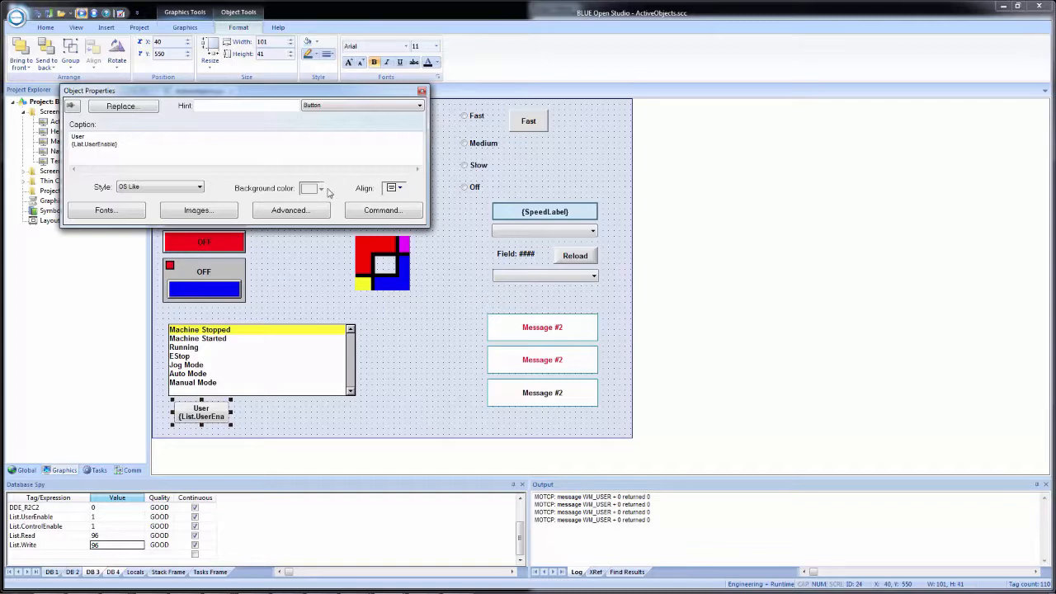
# Try the Standard style on the User button with a pale green and a dark blue background color.
pyautogui.click(175, 188)
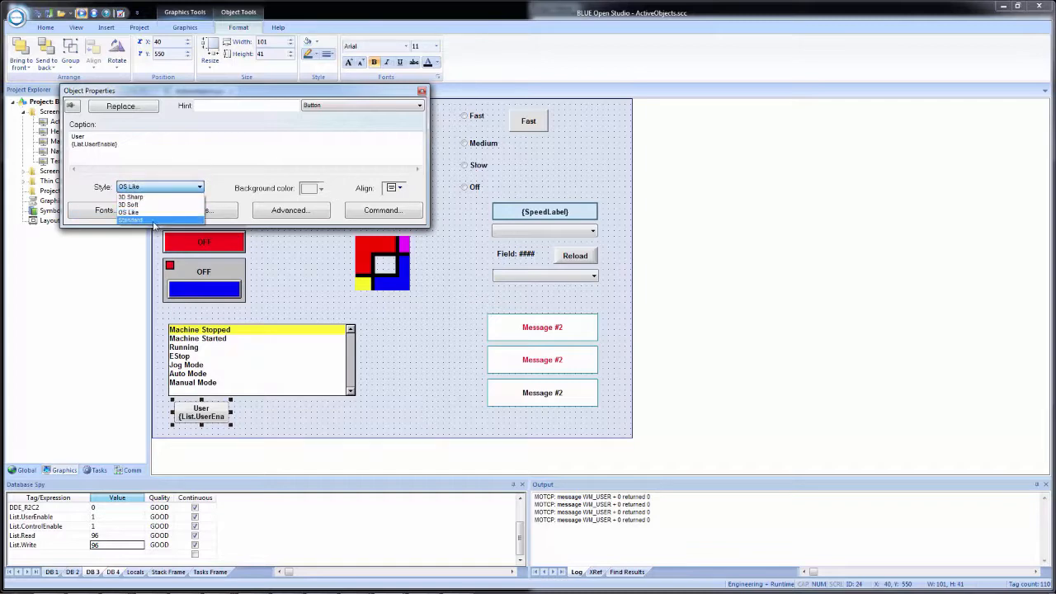
pyautogui.click(156, 220)
pyautogui.click(321, 190)
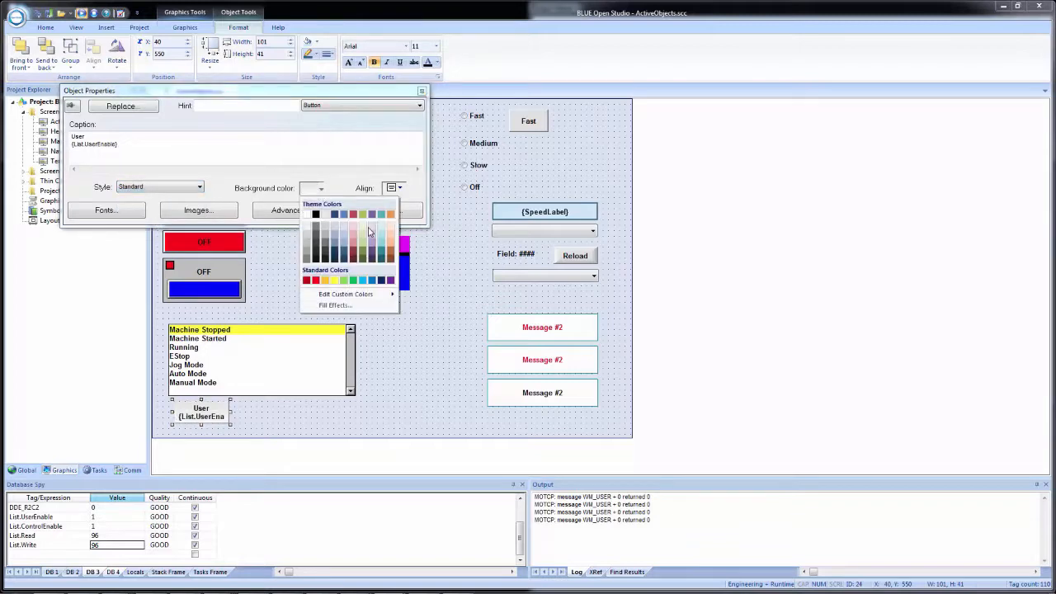
pyautogui.click(367, 232)
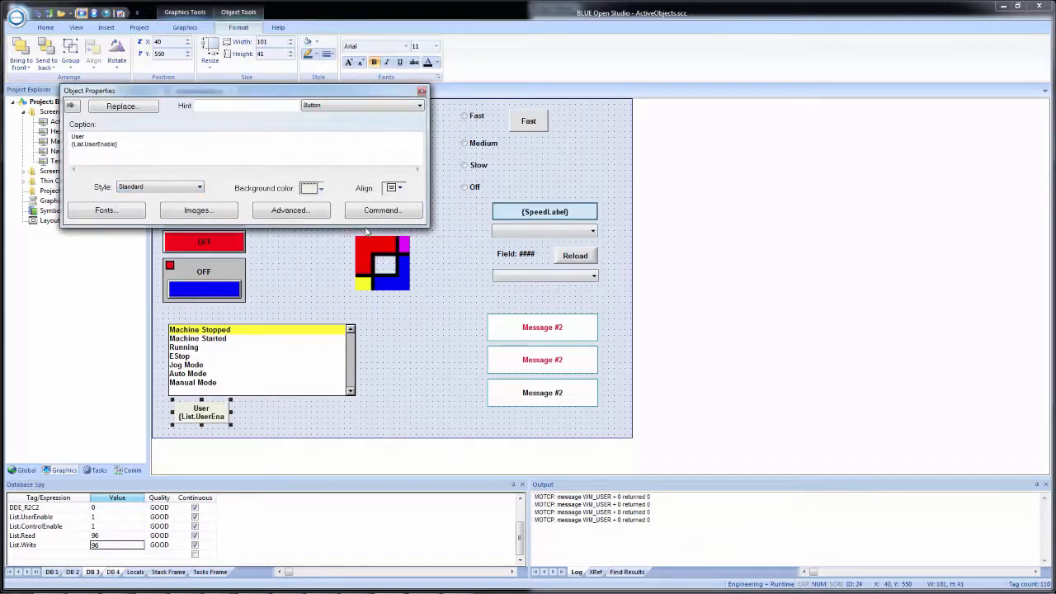
pyautogui.click(321, 189)
pyautogui.click(335, 259)
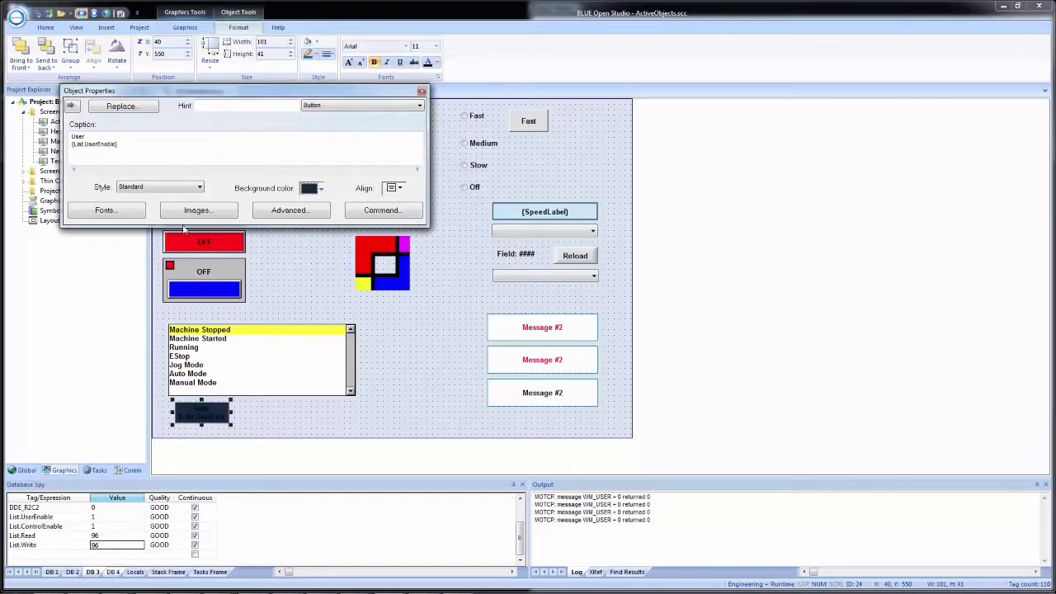
# Check the caption alignment choices and set the User button's style to OS Like.
pyautogui.click(195, 188)
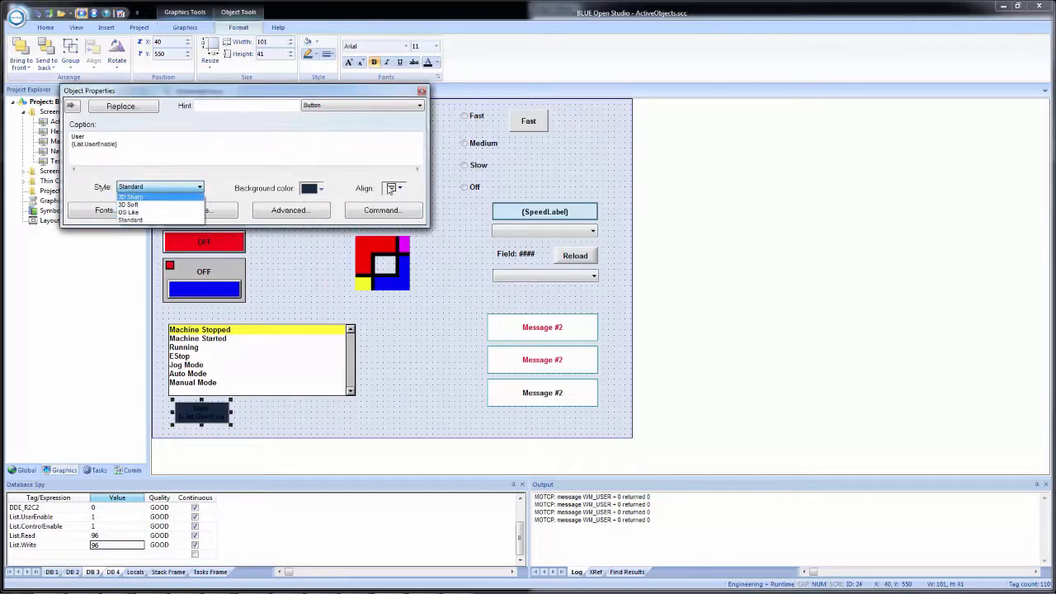
pyautogui.click(401, 188)
pyautogui.click(401, 188)
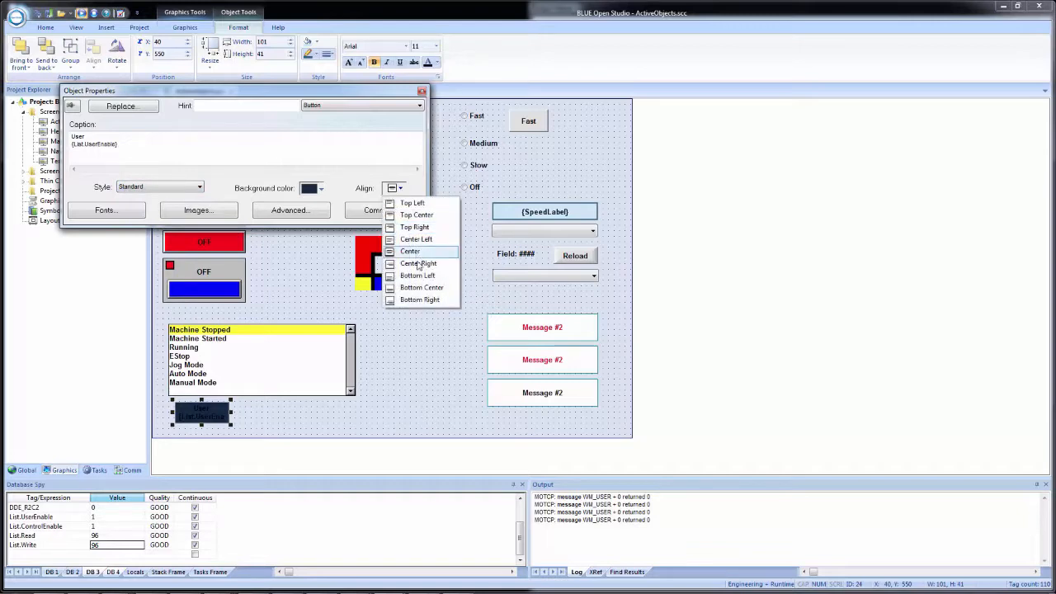
pyautogui.click(181, 188)
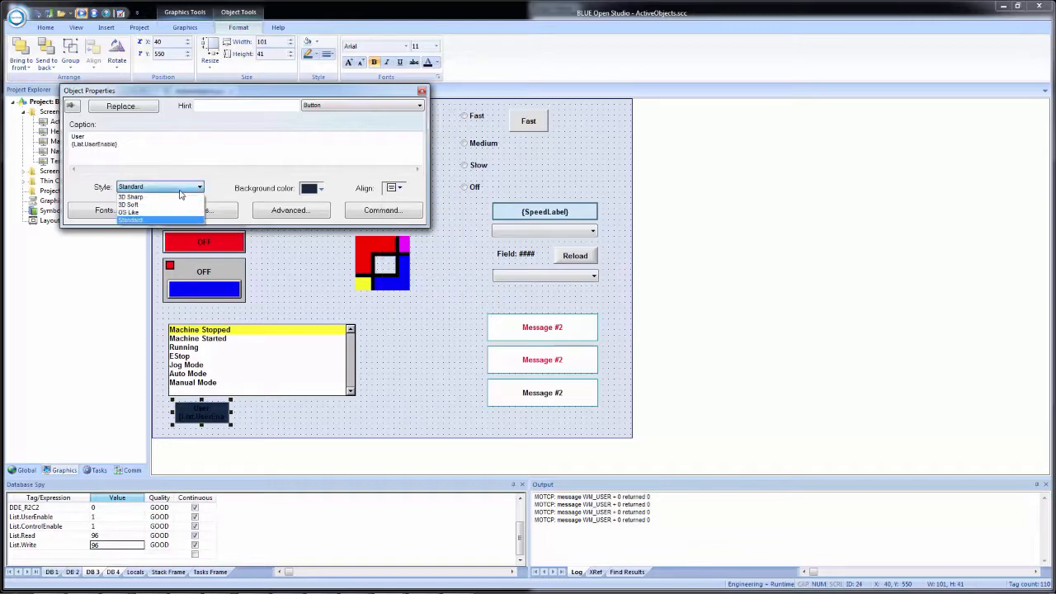
pyautogui.click(165, 206)
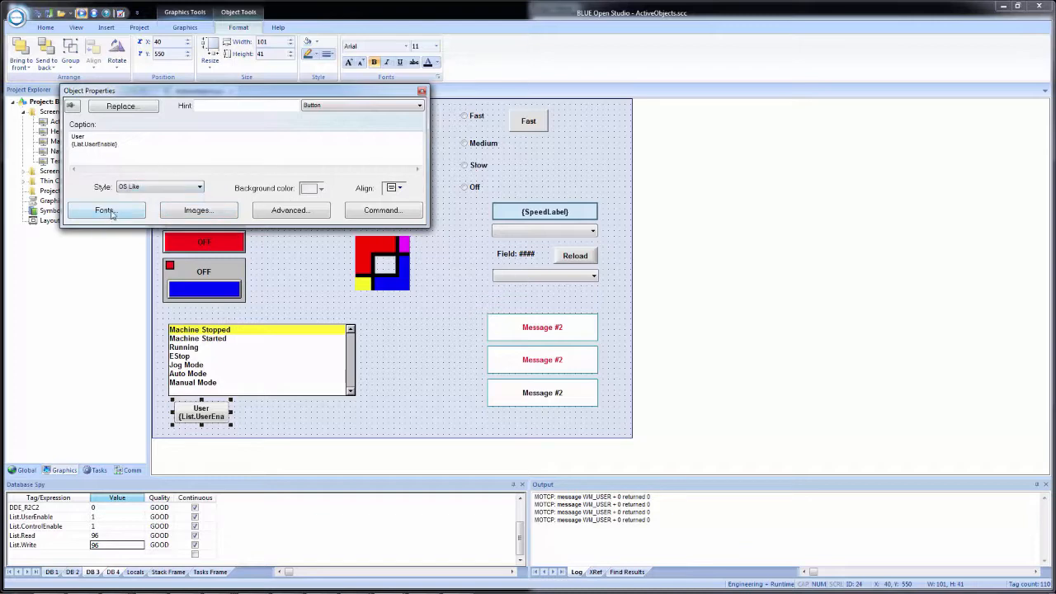
# Review the User button's image settings and advanced settings, leaving both without changes.
pyautogui.click(188, 213)
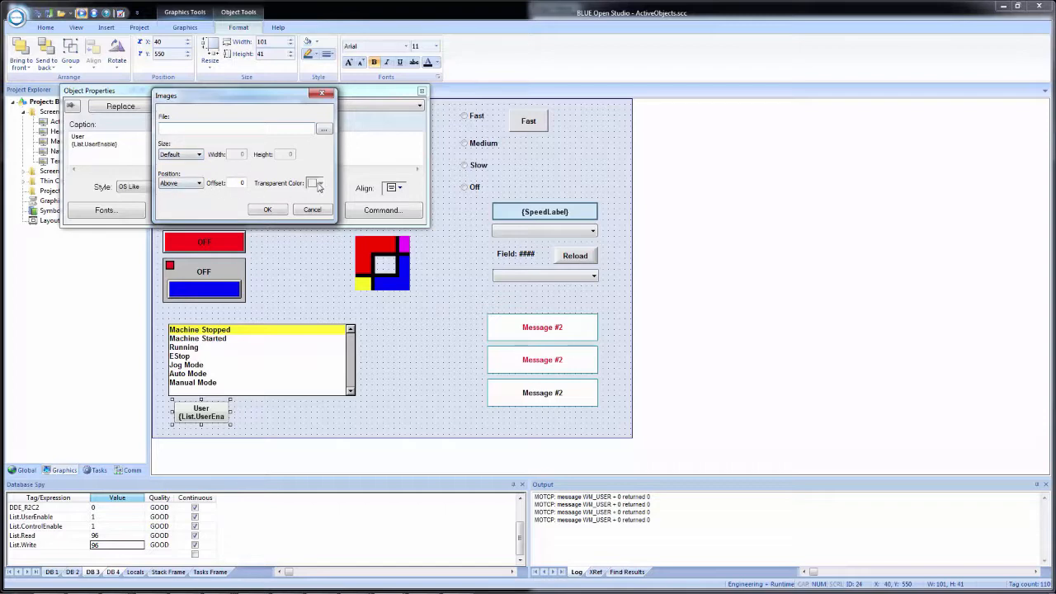
pyautogui.rightClick(264, 130)
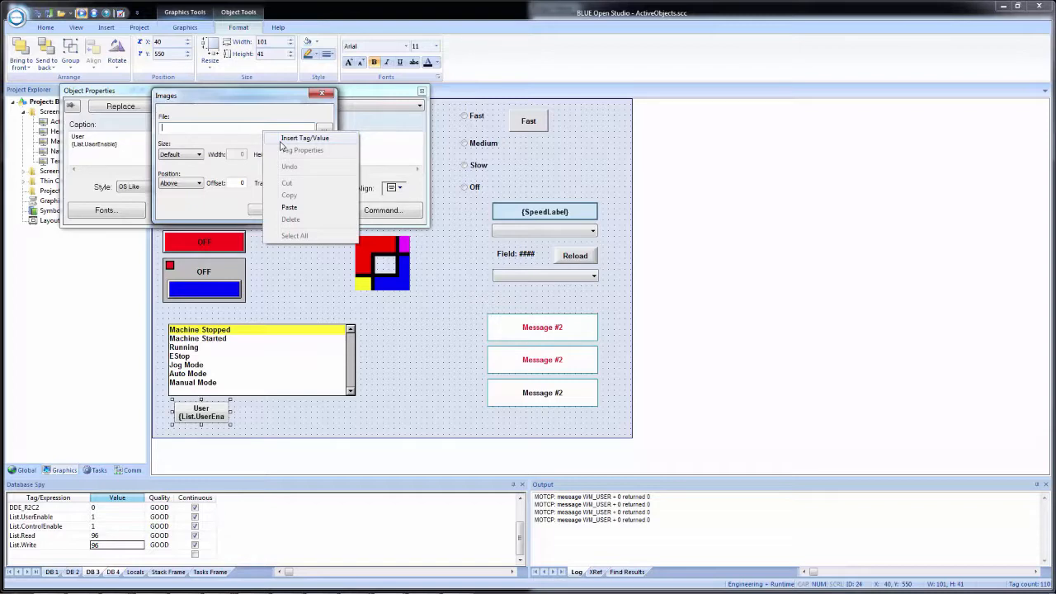
pyautogui.click(223, 118)
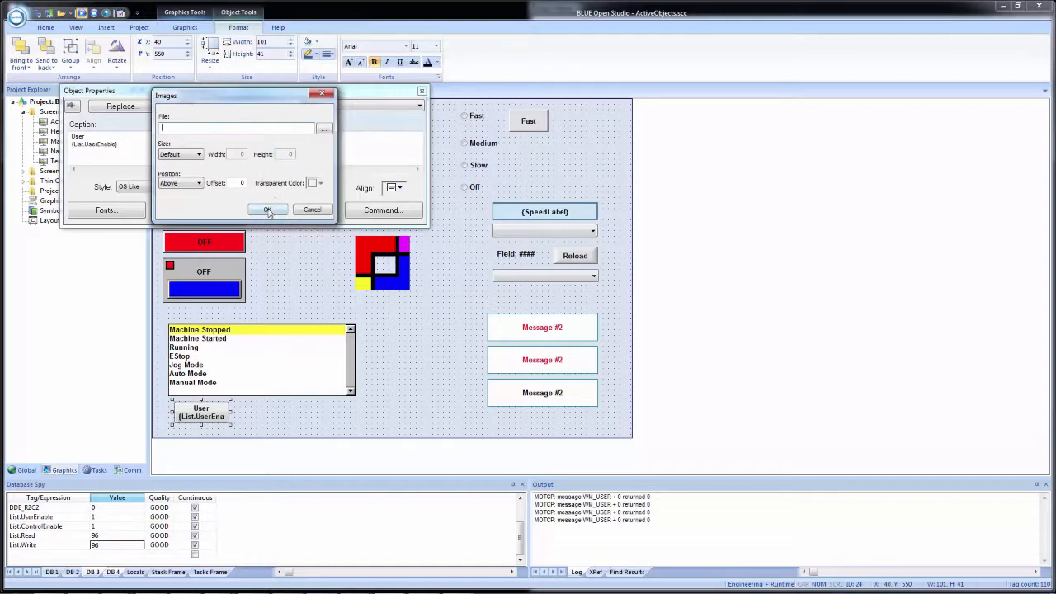
pyautogui.click(312, 211)
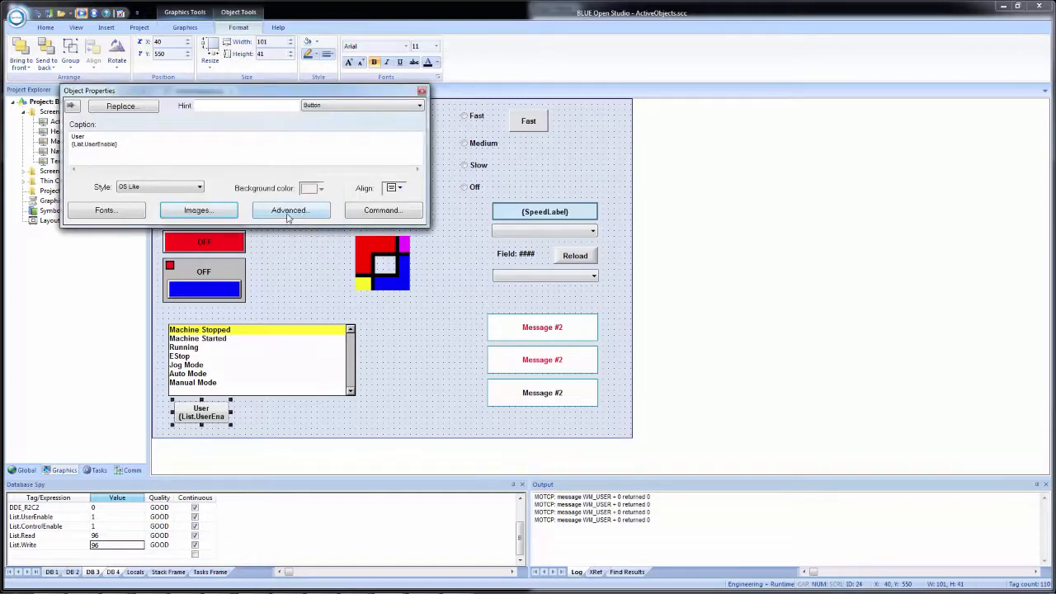
pyautogui.click(290, 211)
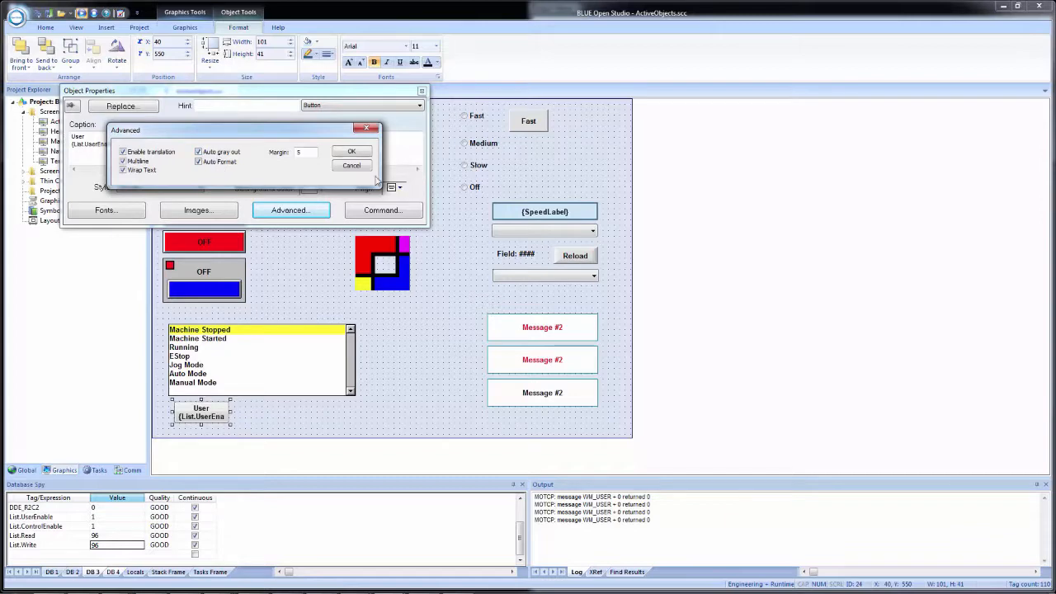
pyautogui.click(352, 165)
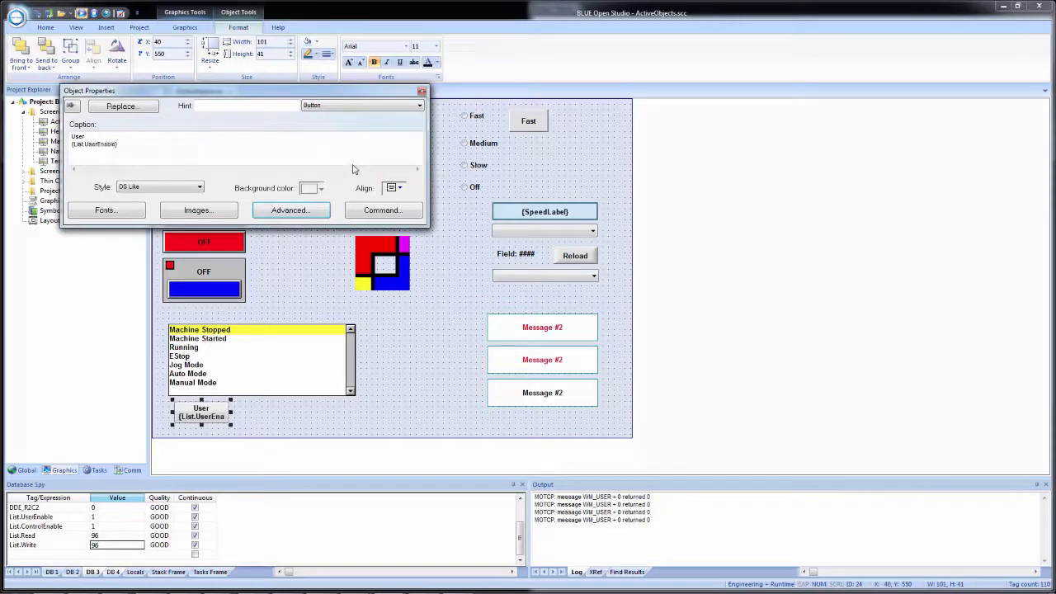
# Add a Command animation to the User button.
pyautogui.click(347, 106)
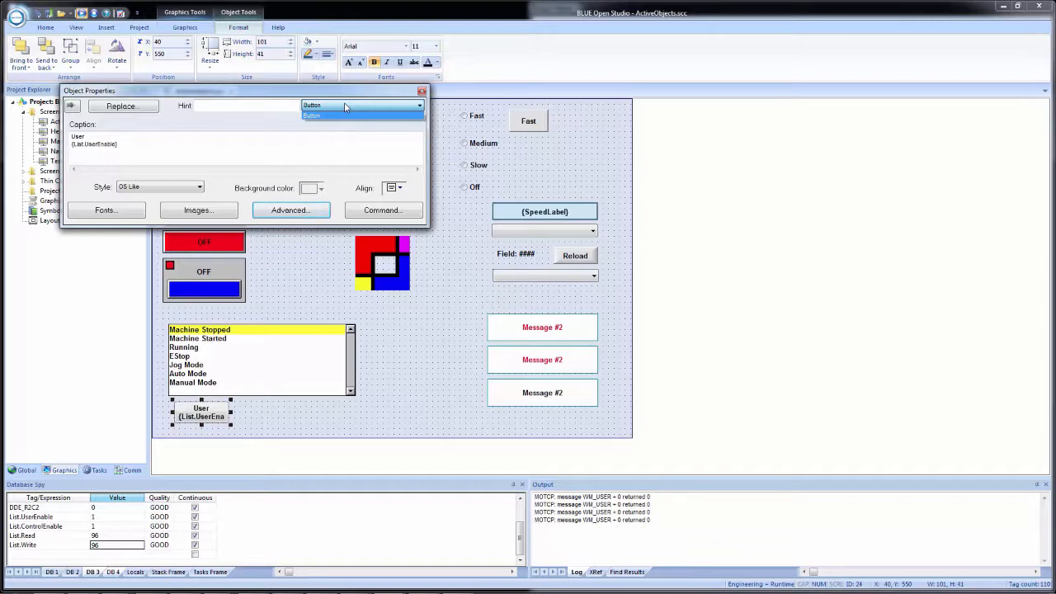
pyautogui.click(386, 212)
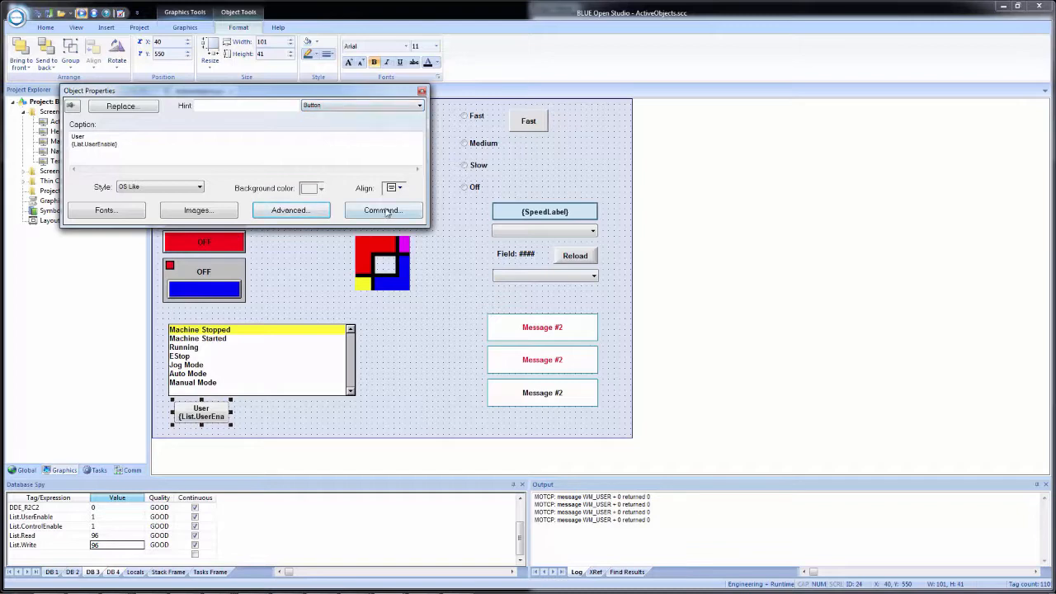
pyautogui.click(387, 212)
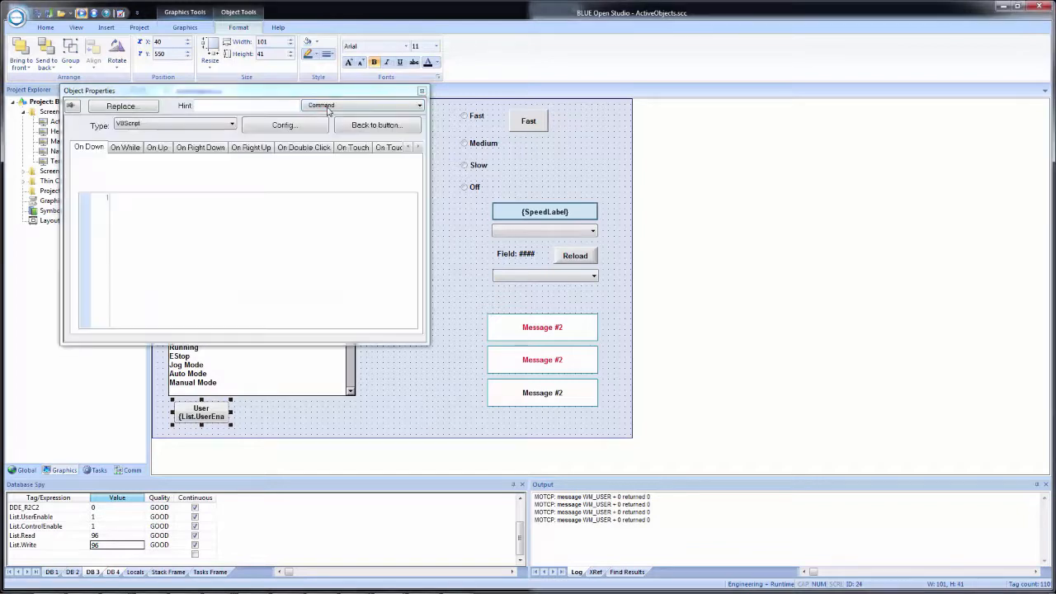
# Switch back and forth between the User button's own properties and its Command properties.
pyautogui.click(328, 112)
pyautogui.click(329, 117)
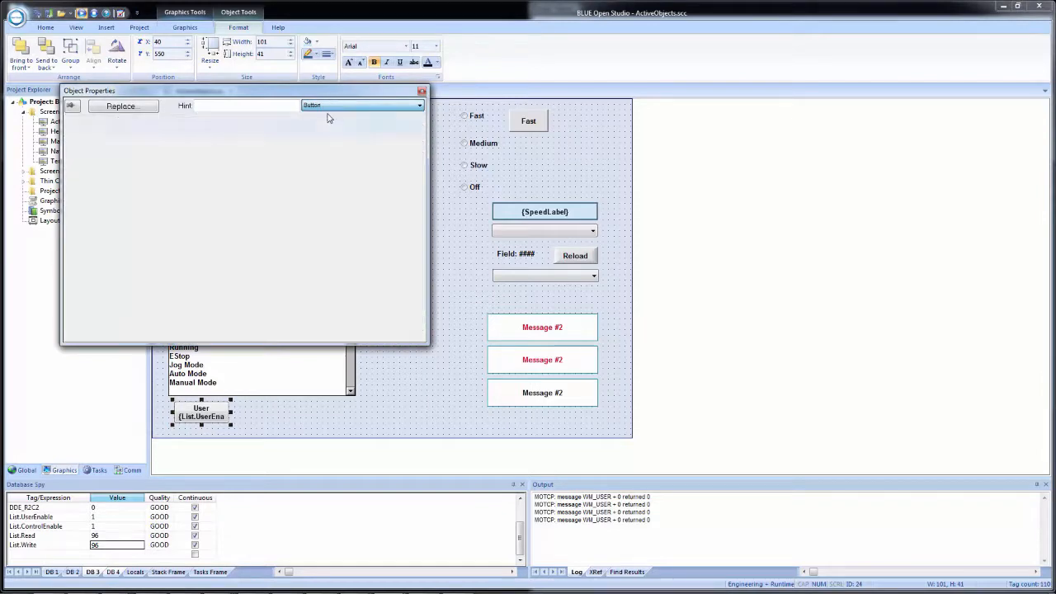
pyautogui.click(334, 111)
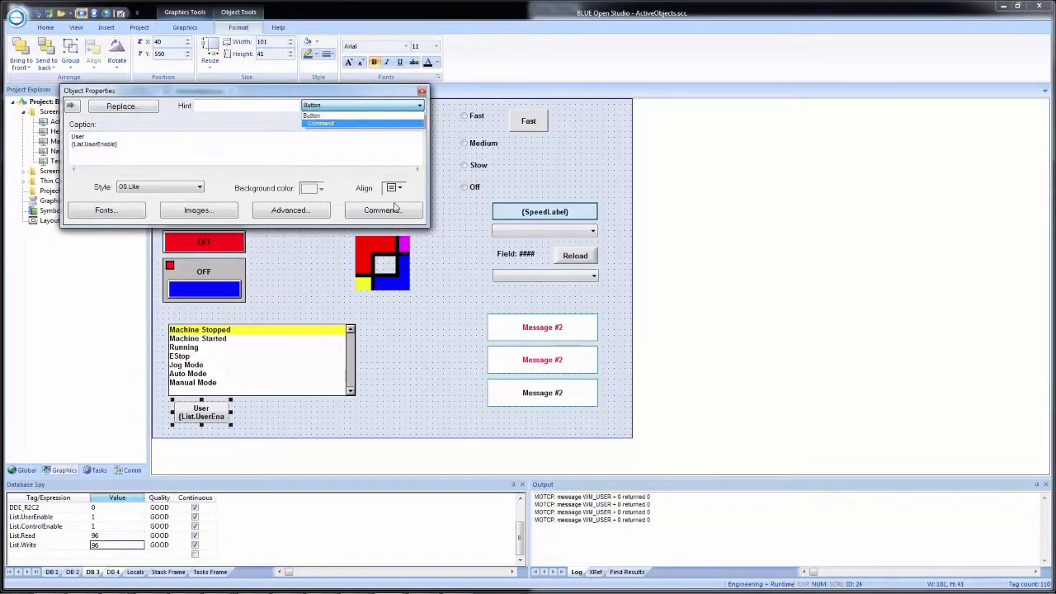
pyautogui.click(387, 212)
pyautogui.click(387, 212)
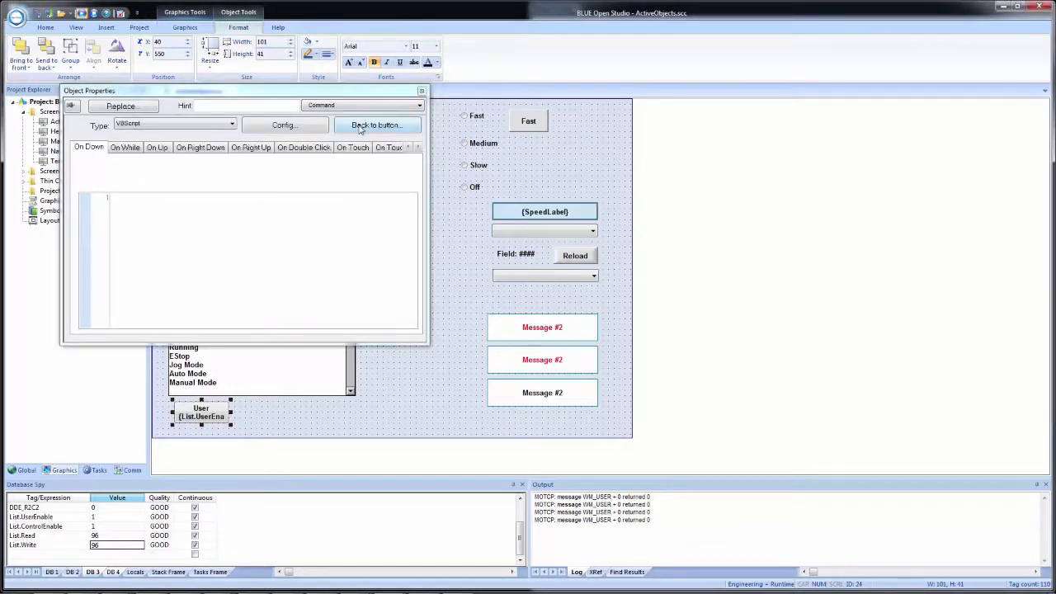
pyautogui.click(360, 127)
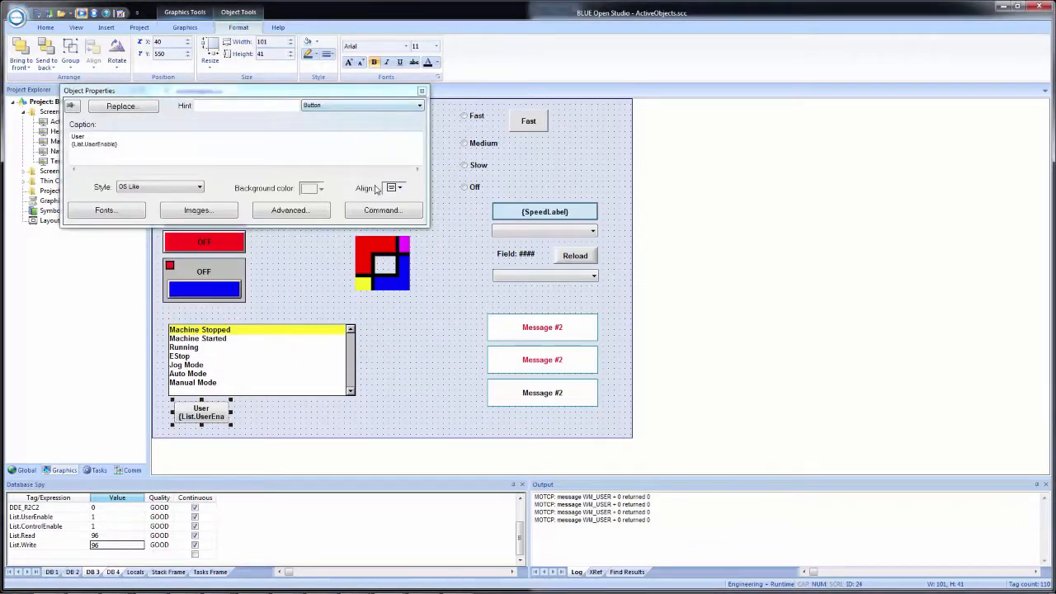
# Open the User button's command settings and compare the Built-in Language and VBScript command types for On Down.
pyautogui.click(381, 211)
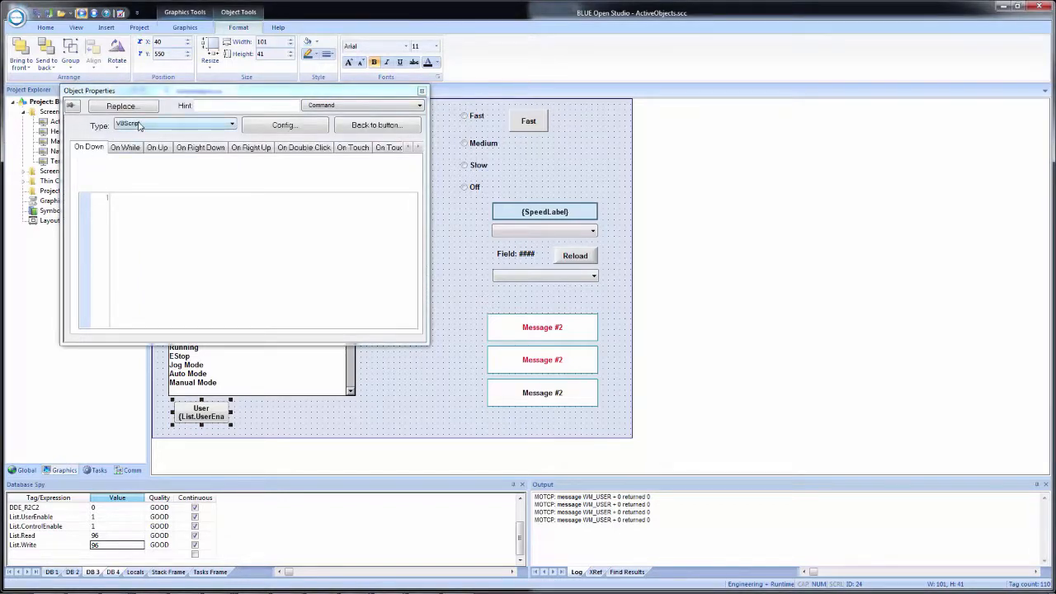
pyautogui.click(139, 125)
pyautogui.click(139, 125)
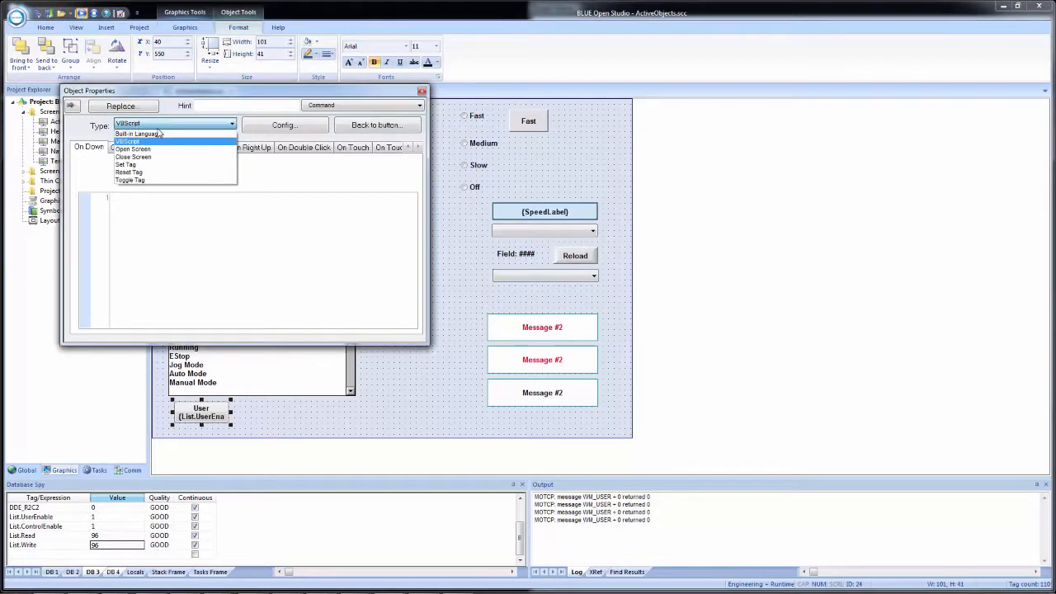
pyautogui.click(161, 138)
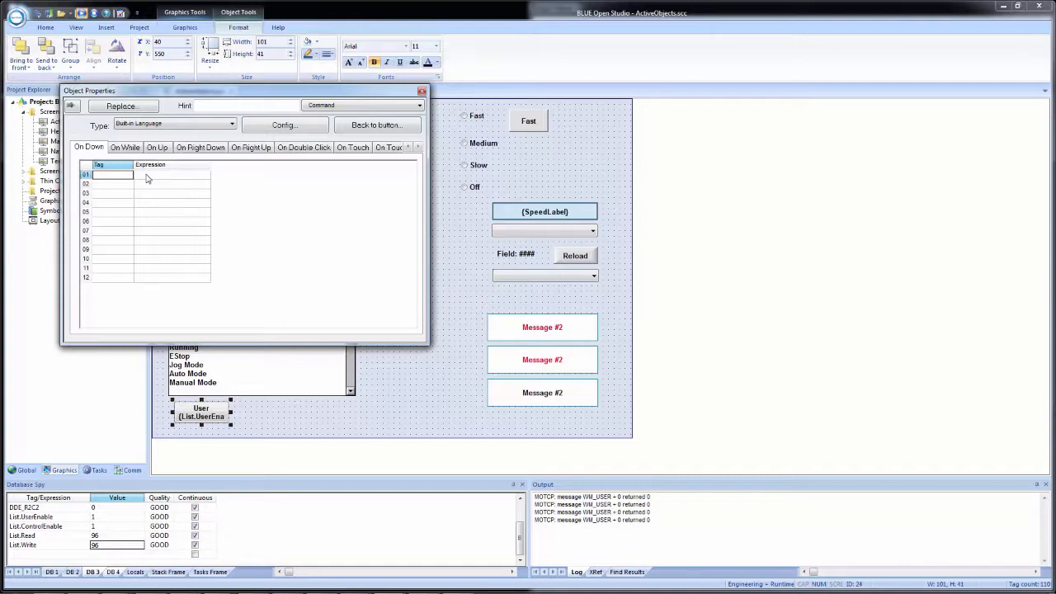
pyautogui.click(137, 123)
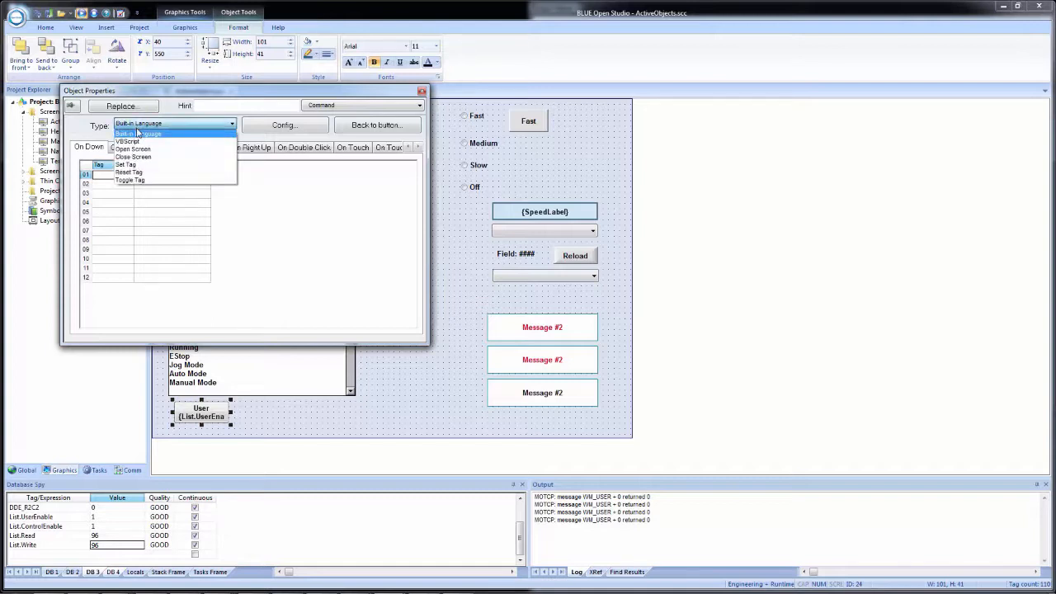
pyautogui.click(142, 144)
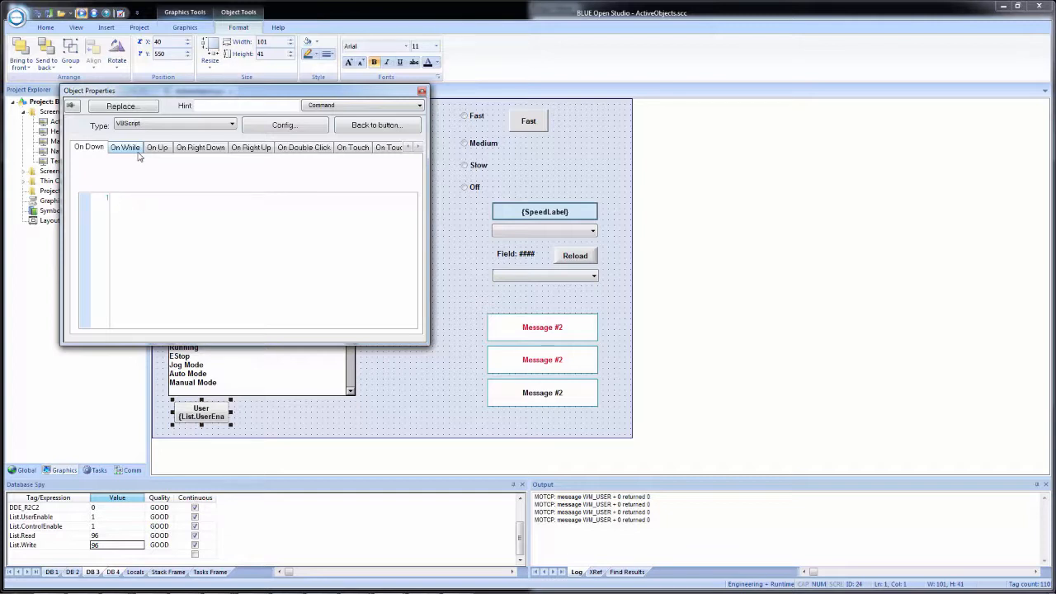
# Try the Close Screen command type with Main as the screen and clear the screen name.
pyautogui.click(164, 128)
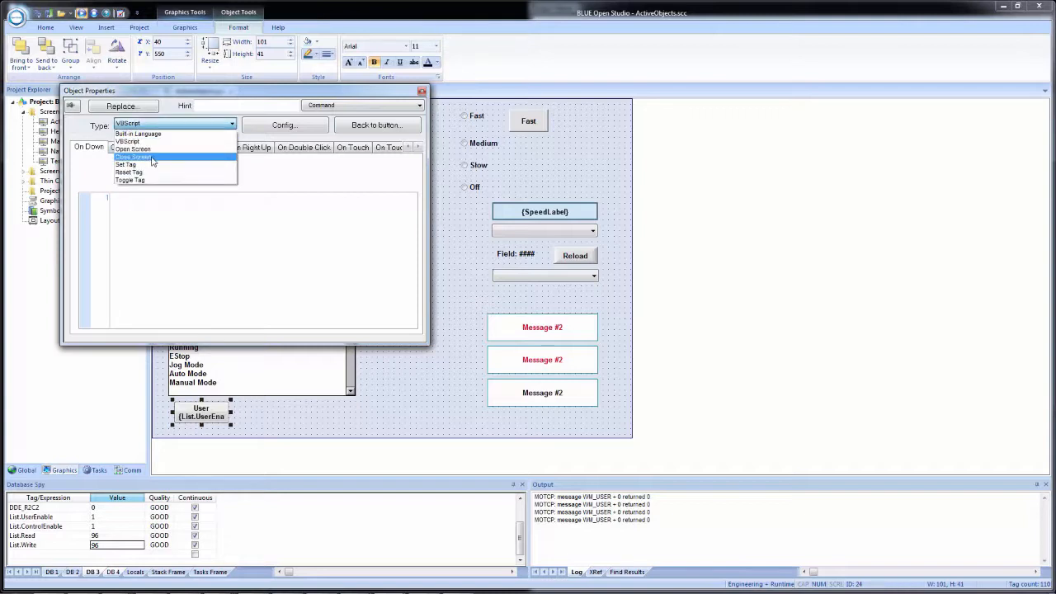
pyautogui.click(152, 159)
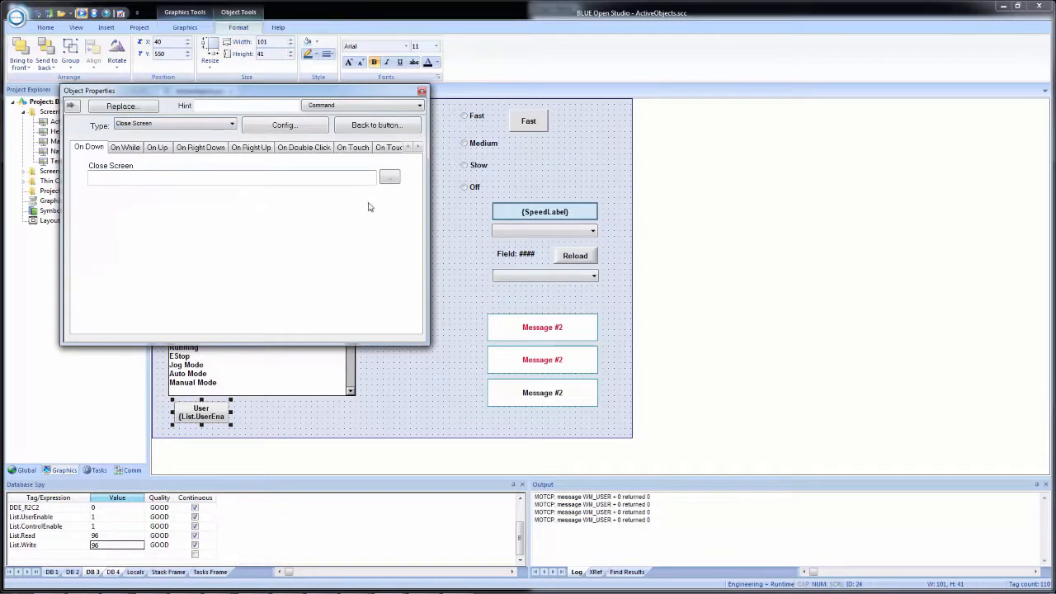
pyautogui.click(387, 181)
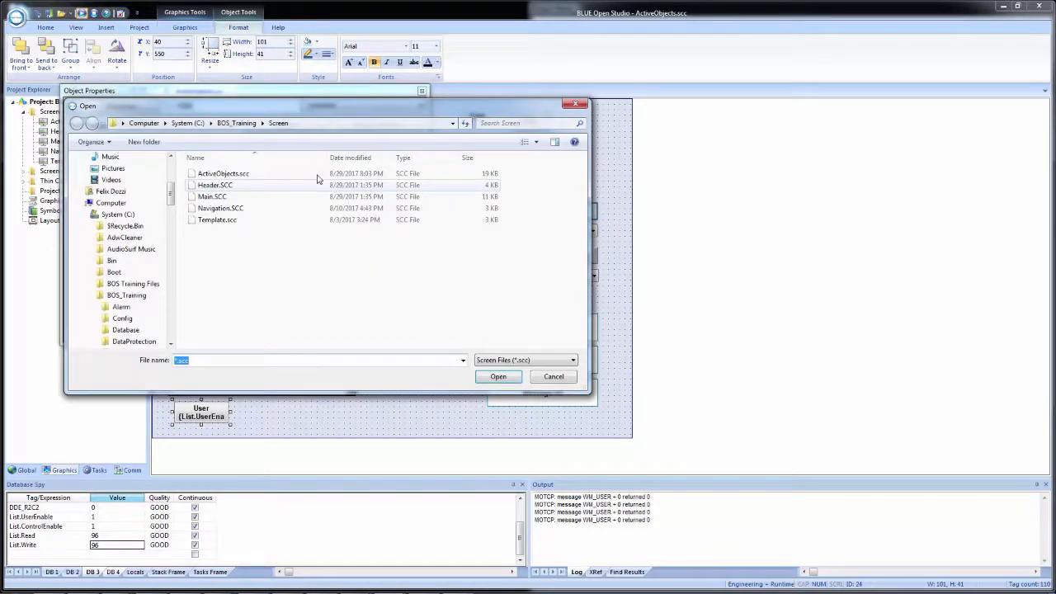
pyautogui.click(210, 198)
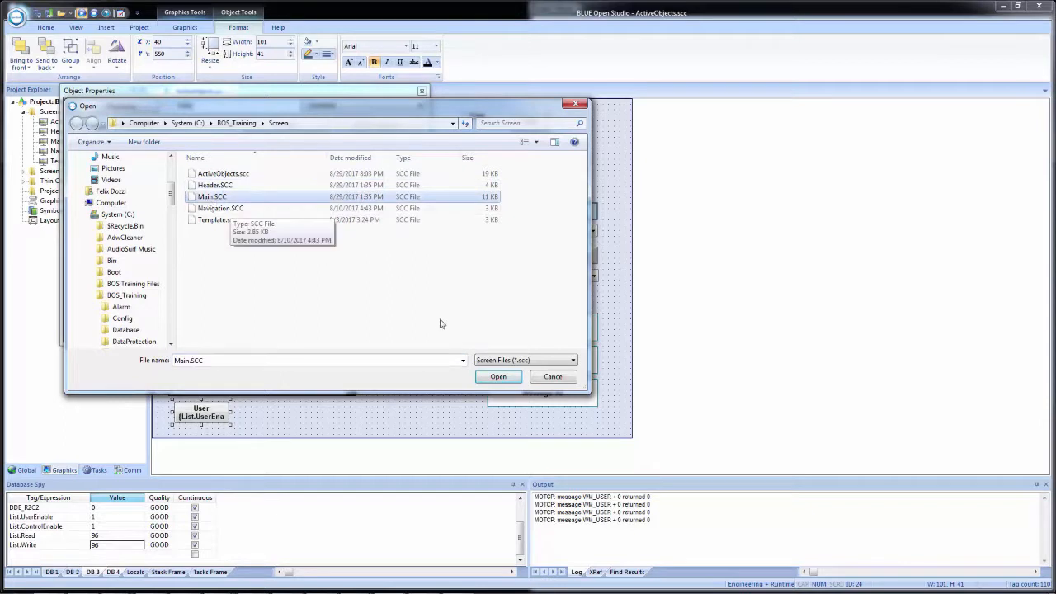
pyautogui.click(512, 380)
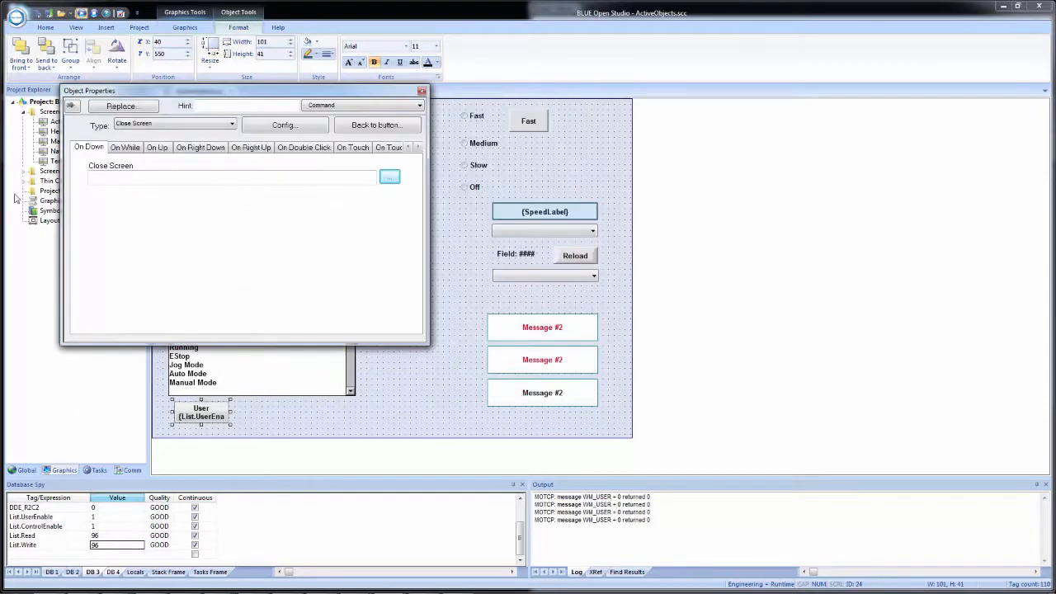
pyautogui.click(92, 178)
pyautogui.write('Main')
pyautogui.doubleClick(109, 176)
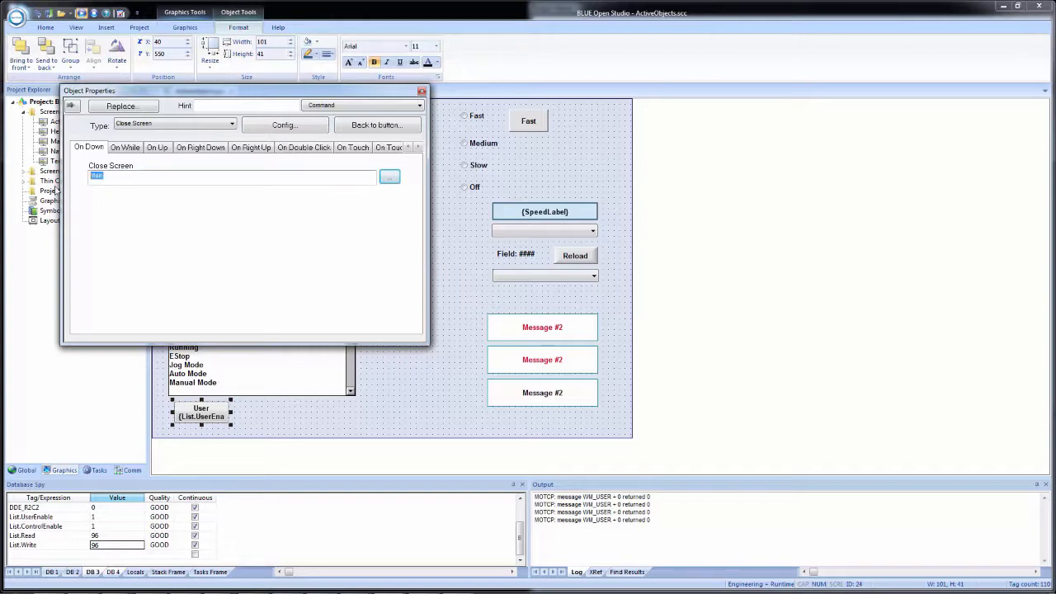
pyautogui.press('BackSpace')
# Set the User button's On Down command type to Toggle Tag.
pyautogui.click(140, 124)
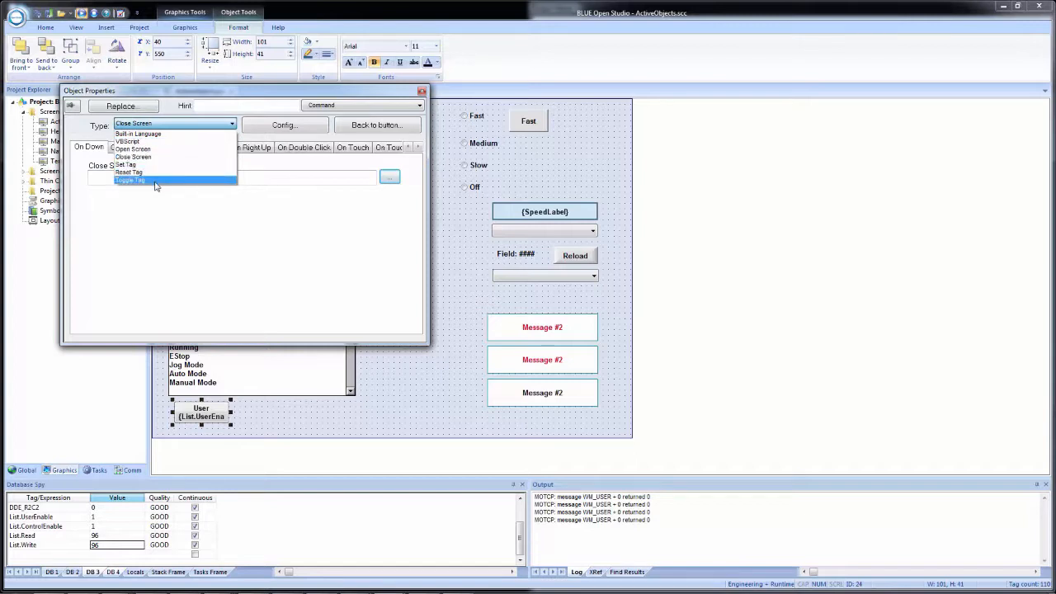
pyautogui.click(155, 180)
pyautogui.click(145, 179)
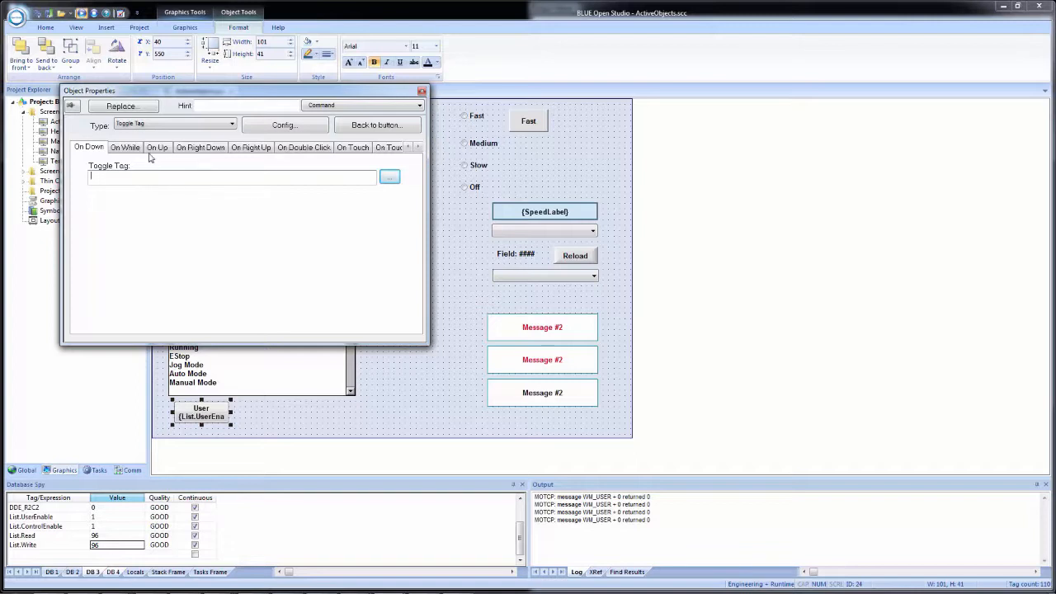
pyautogui.click(153, 126)
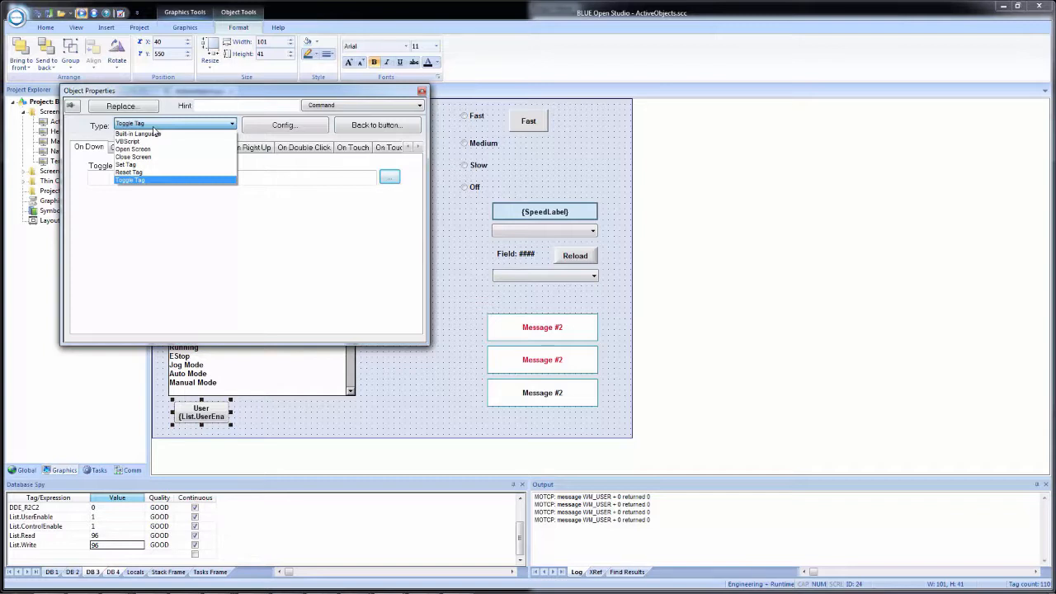
pyautogui.click(153, 128)
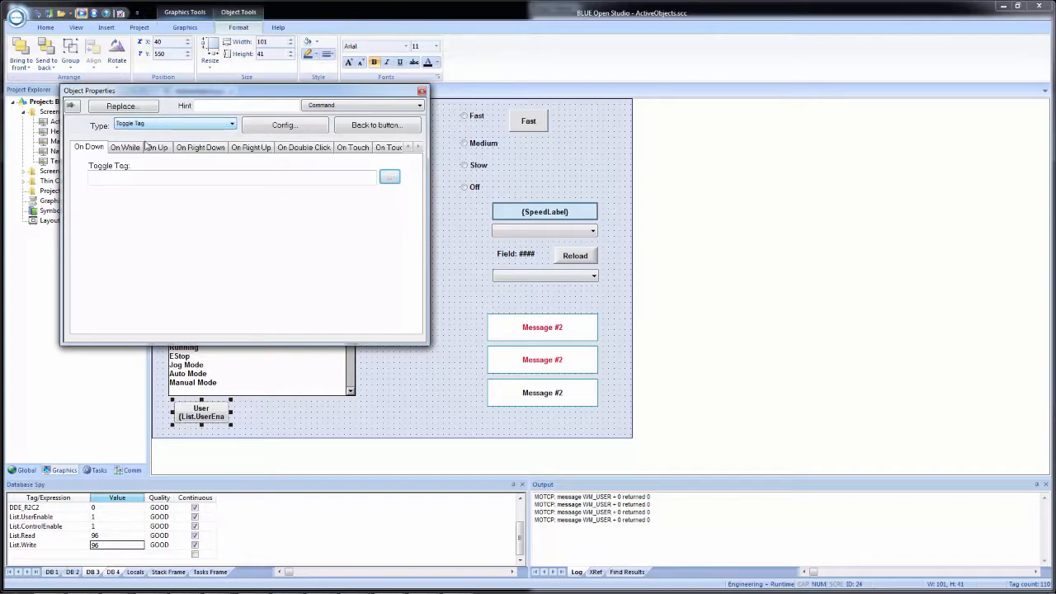
pyautogui.click(129, 174)
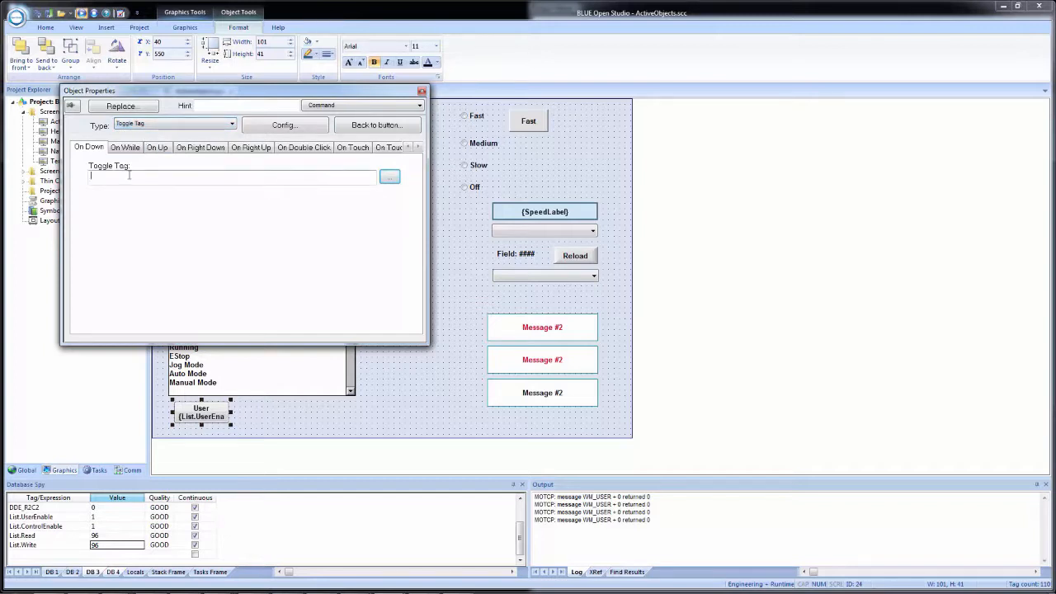
# Assign the UserEnable member of the List tag as the tag toggled by the User button.
pyautogui.click(389, 176)
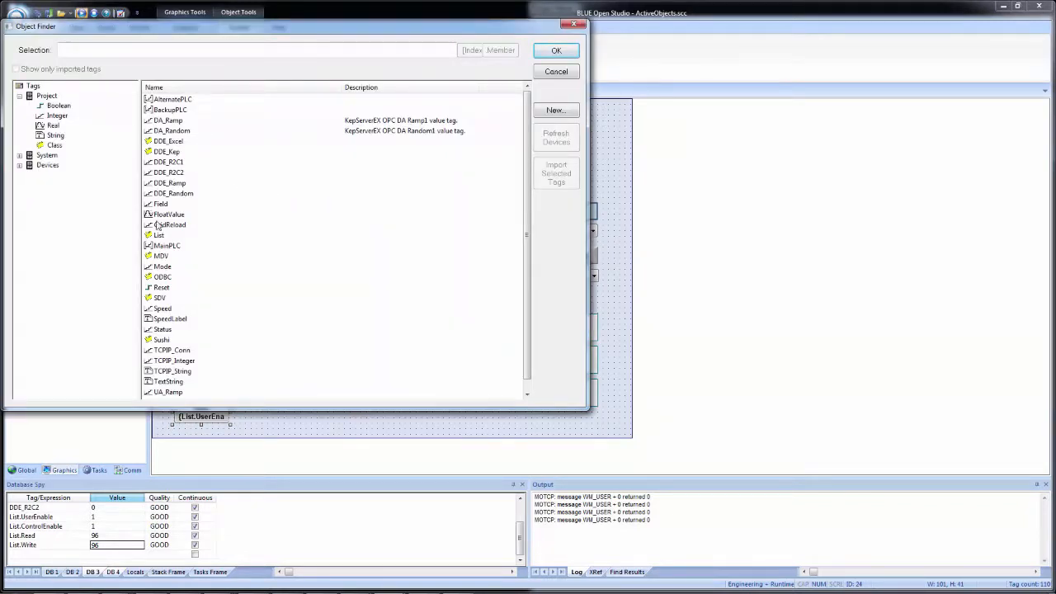
pyautogui.click(160, 236)
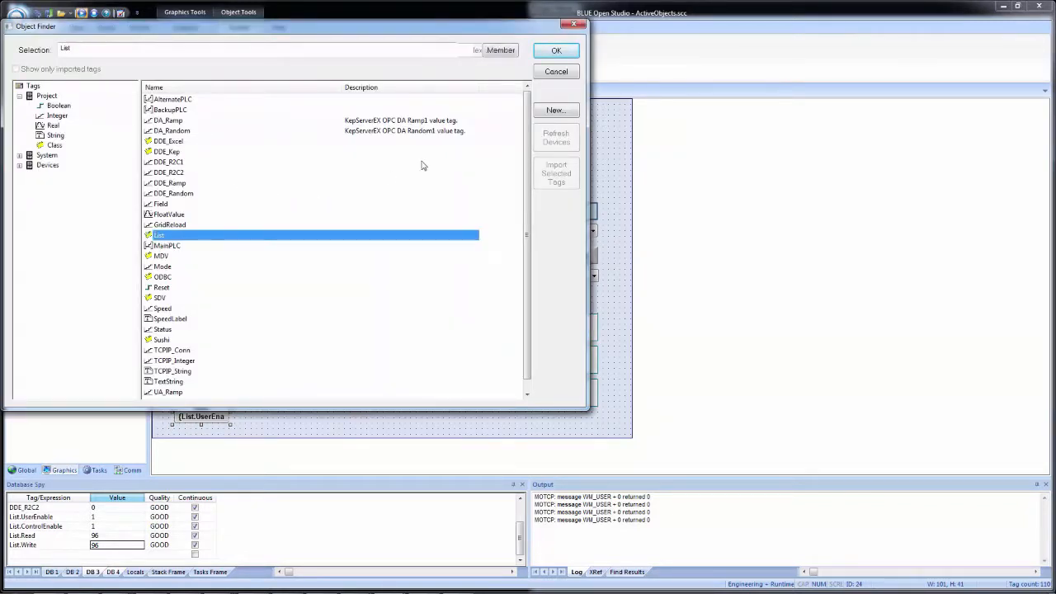
pyautogui.click(498, 55)
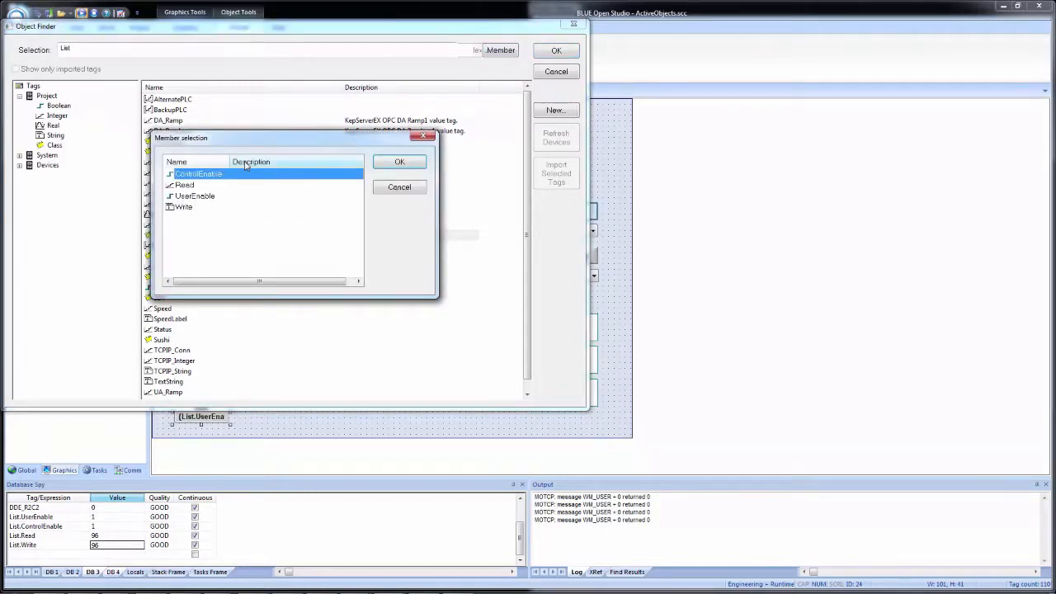
pyautogui.click(198, 196)
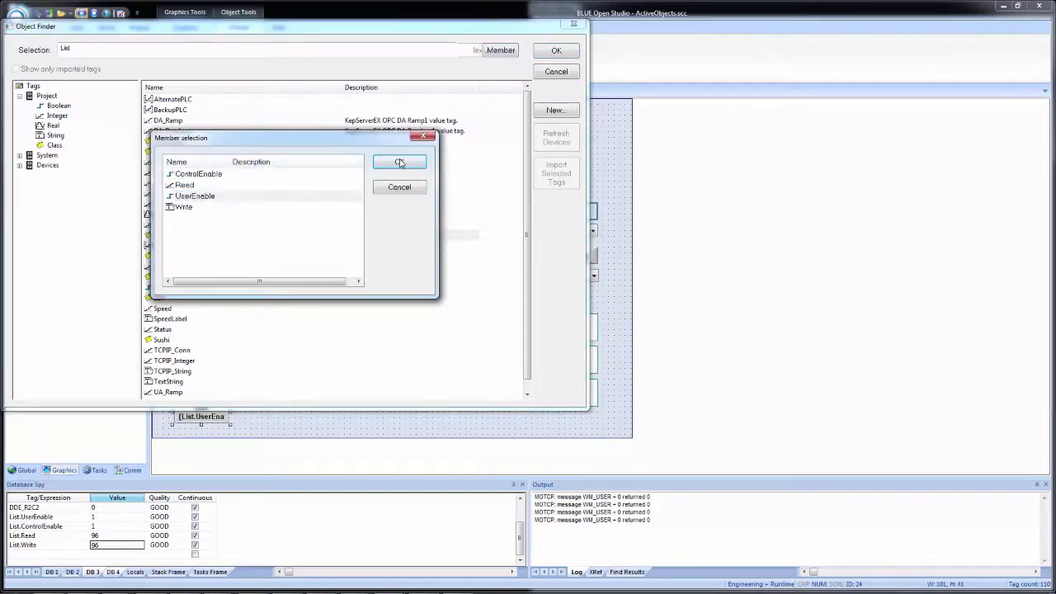
pyautogui.click(399, 162)
pyautogui.click(556, 51)
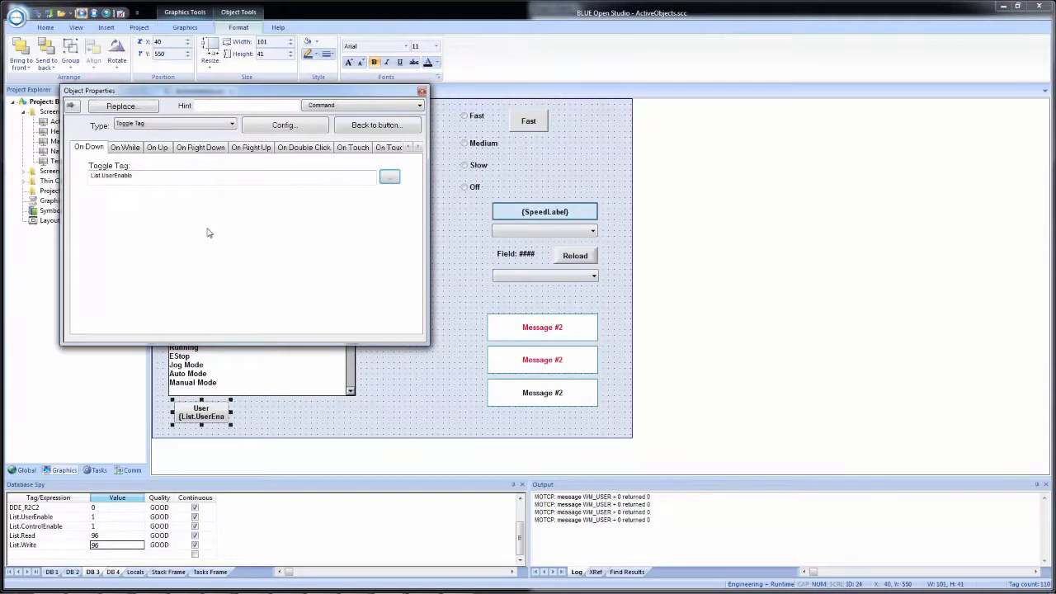
pyautogui.click(155, 178)
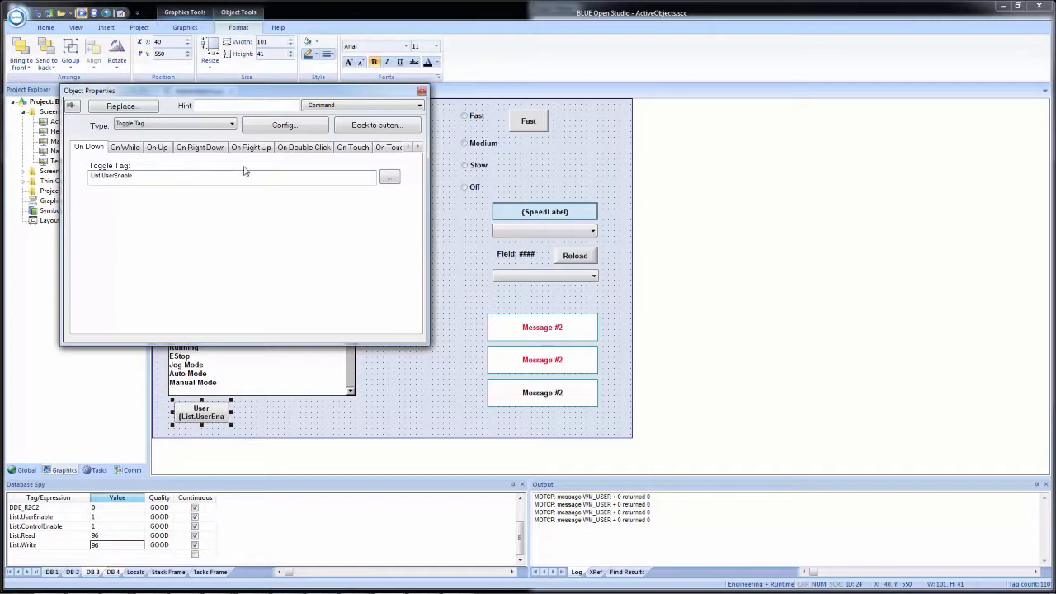
# Open the full command configuration in an enlarged window and view the VBScript editor for the On Down event.
pyautogui.click(292, 128)
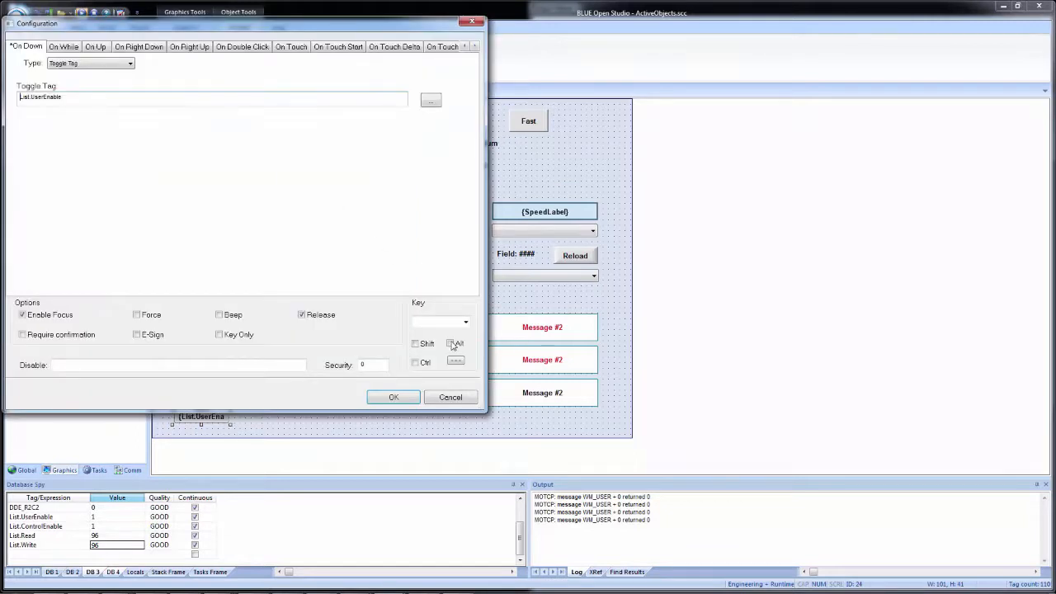
pyautogui.moveTo(487, 409); pyautogui.dragTo(845, 515)
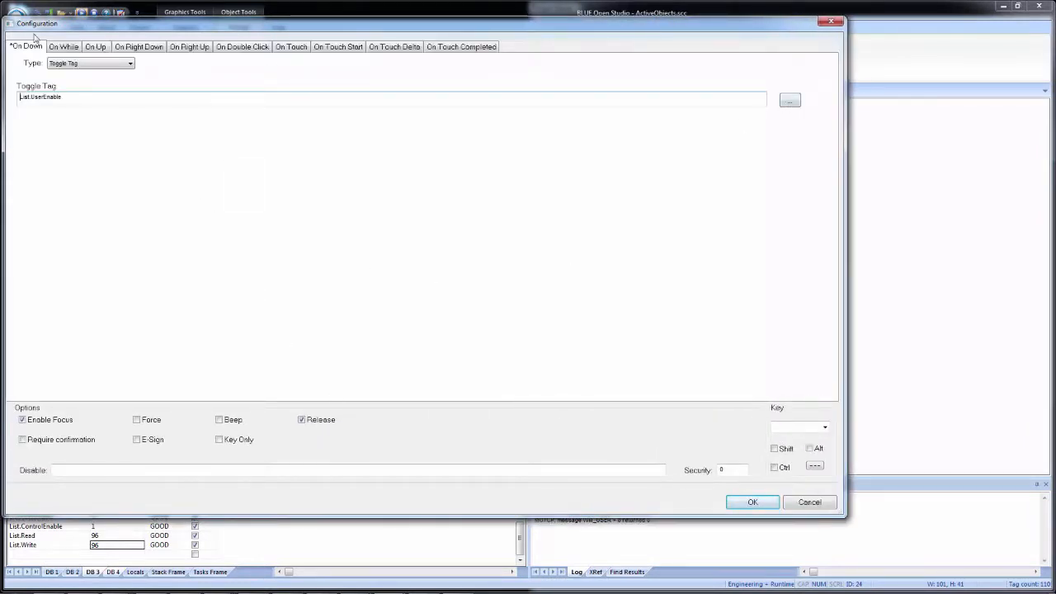
pyautogui.click(70, 66)
pyautogui.click(70, 72)
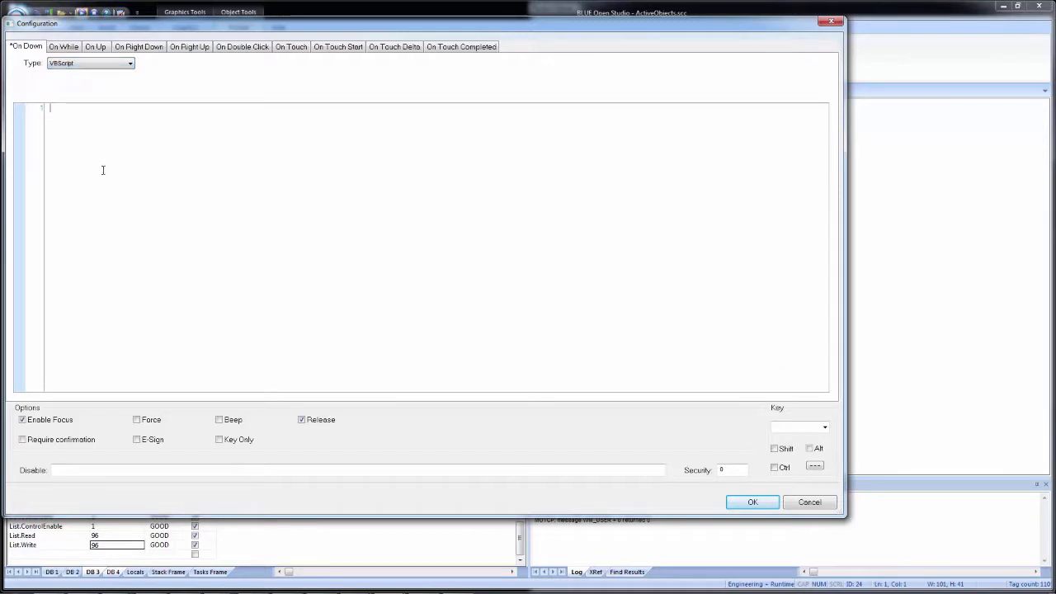
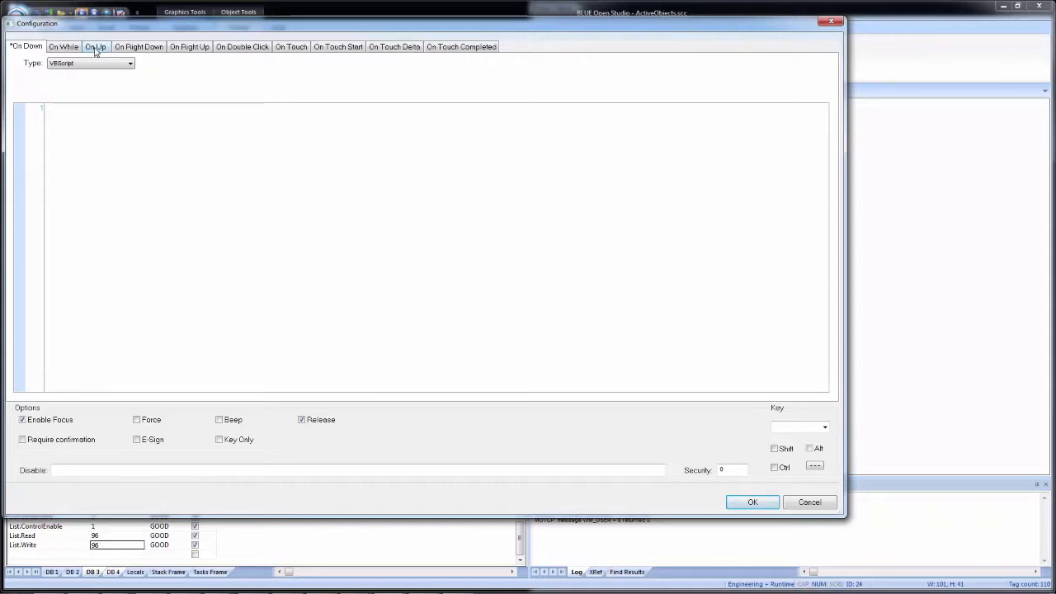
# Review the command events from On While through On Touch Completed, including the script parameters of the touch events.
pyautogui.click(62, 47)
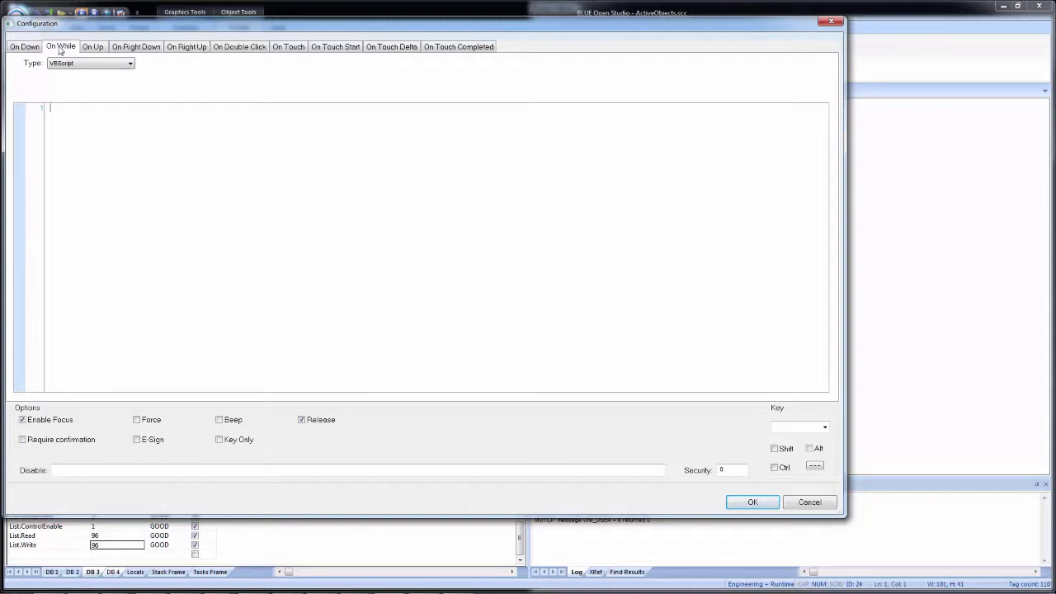
pyautogui.click(143, 200)
pyautogui.click(91, 47)
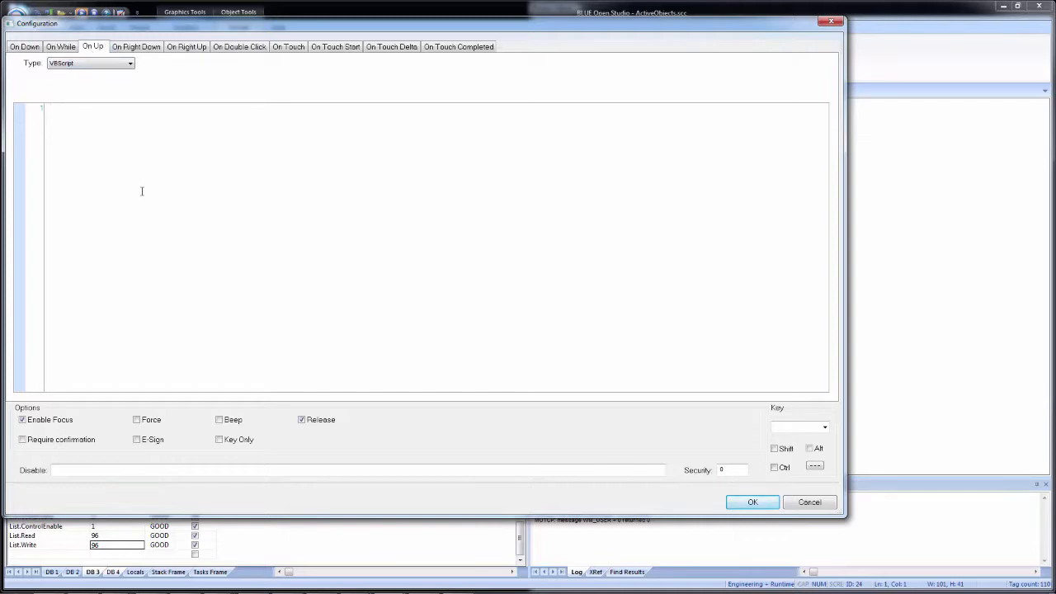
pyautogui.click(25, 48)
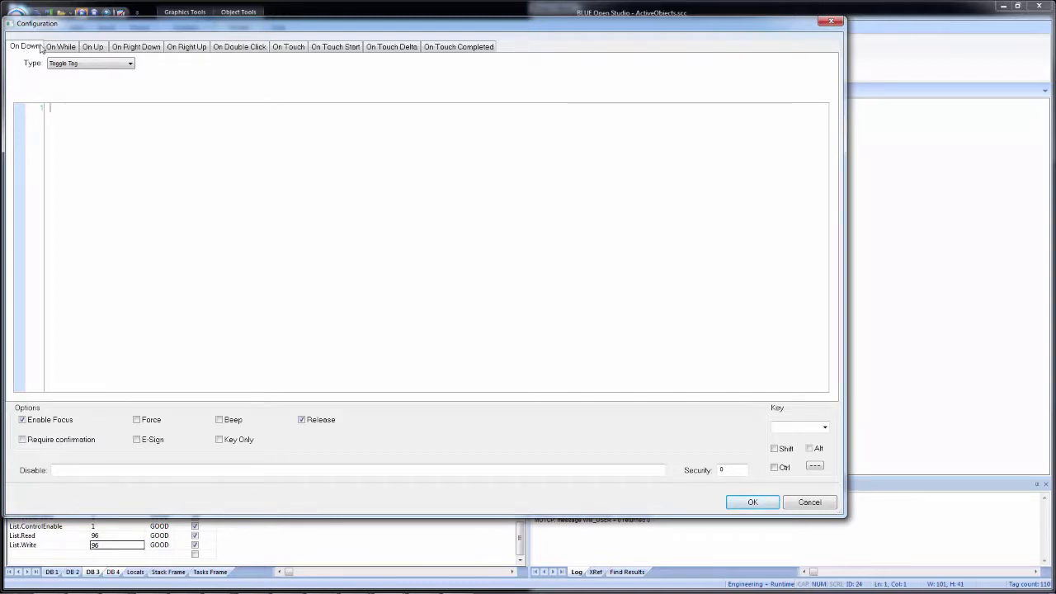
pyautogui.click(61, 49)
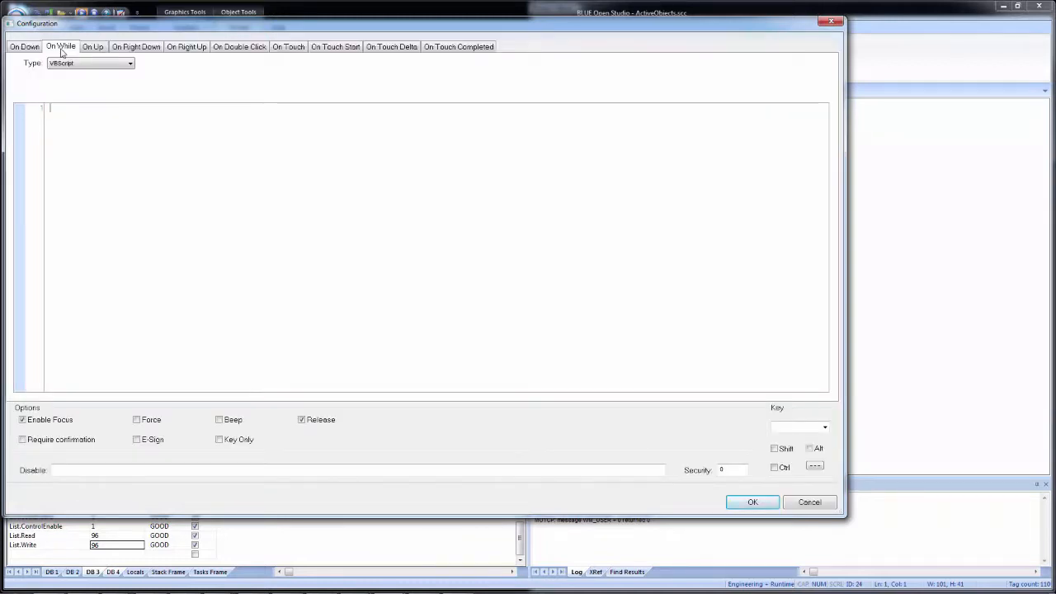
pyautogui.click(96, 48)
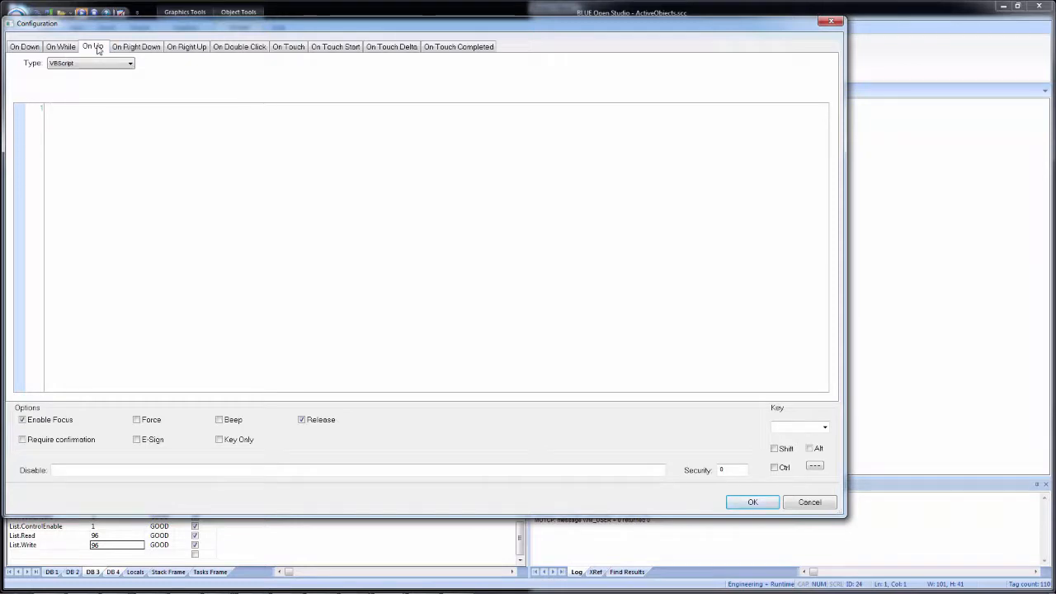
pyautogui.click(128, 47)
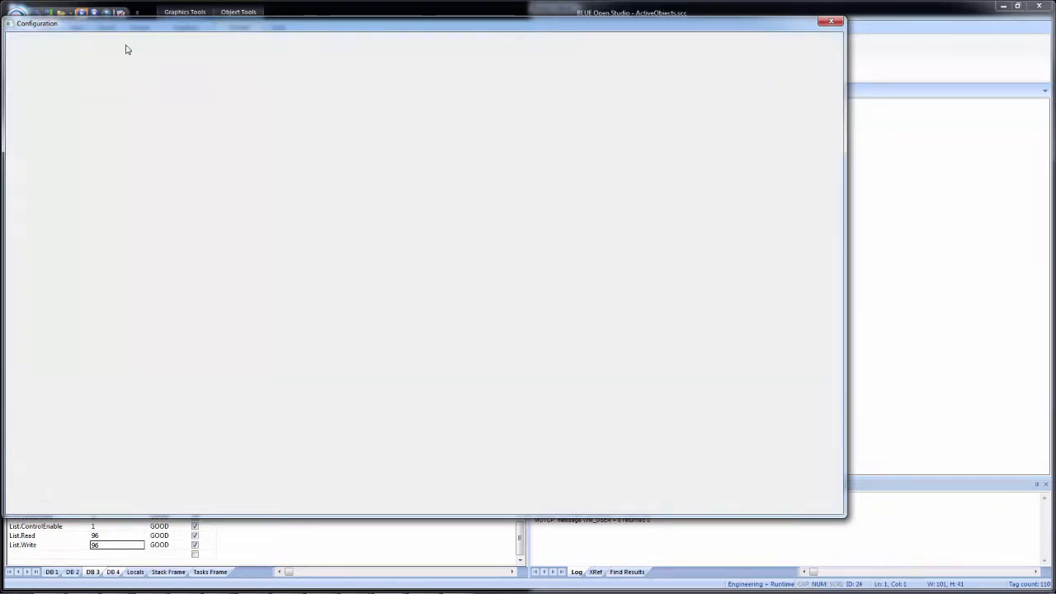
pyautogui.click(188, 48)
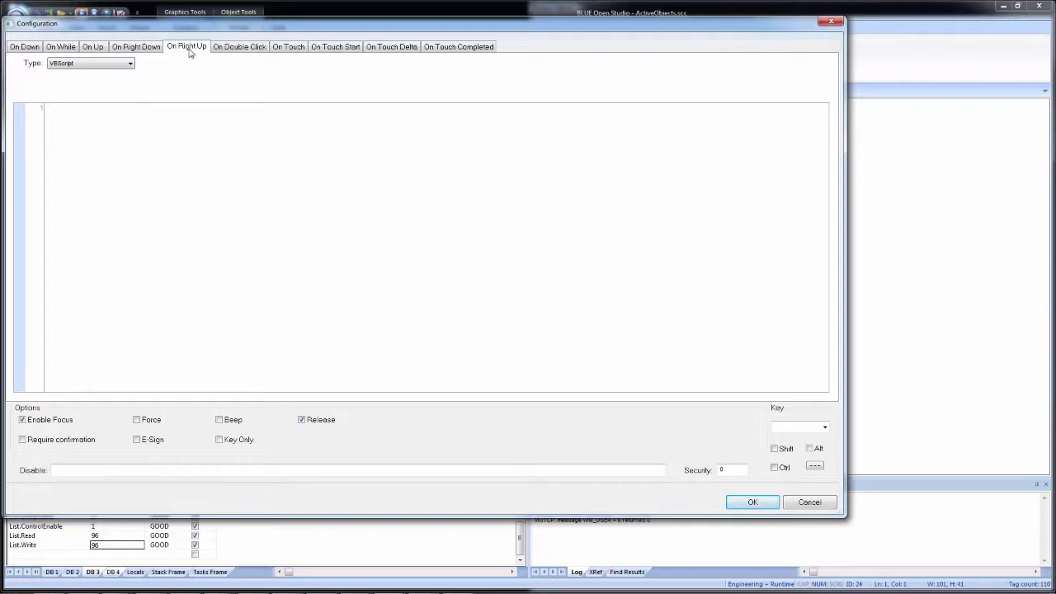
pyautogui.click(238, 50)
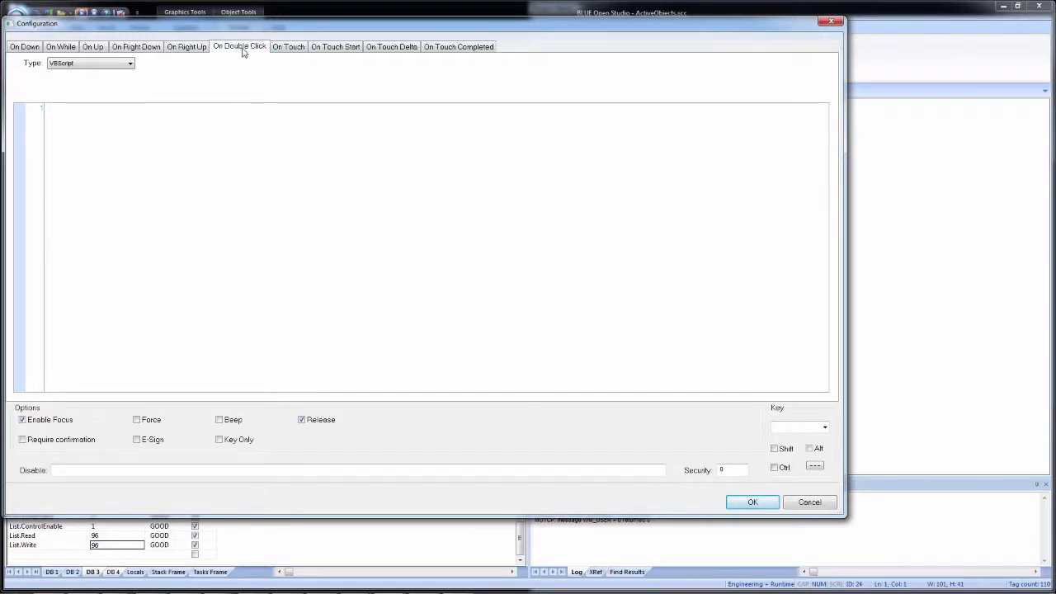
pyautogui.click(288, 48)
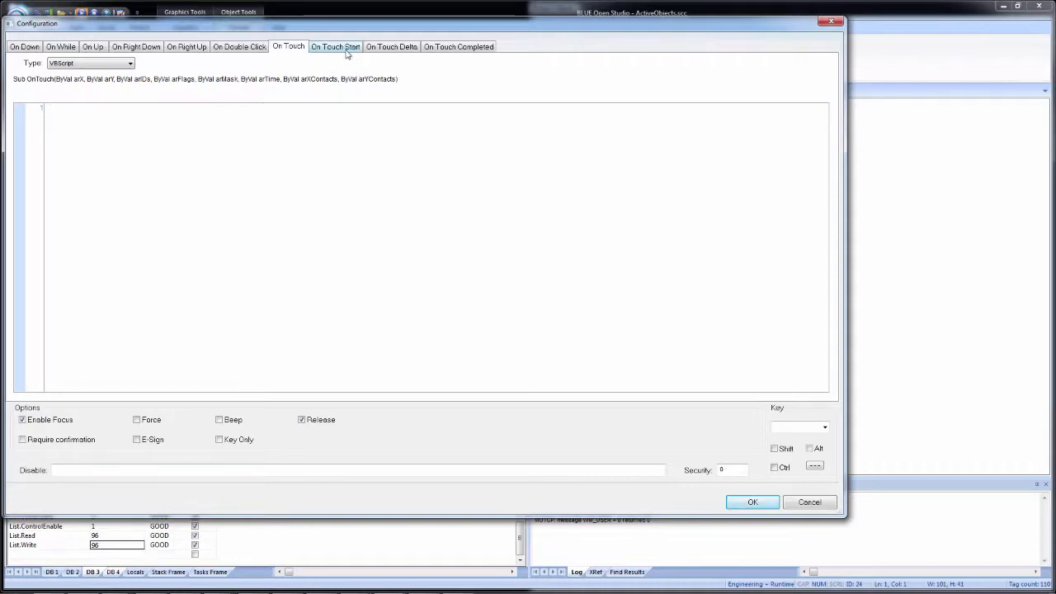
pyautogui.click(347, 54)
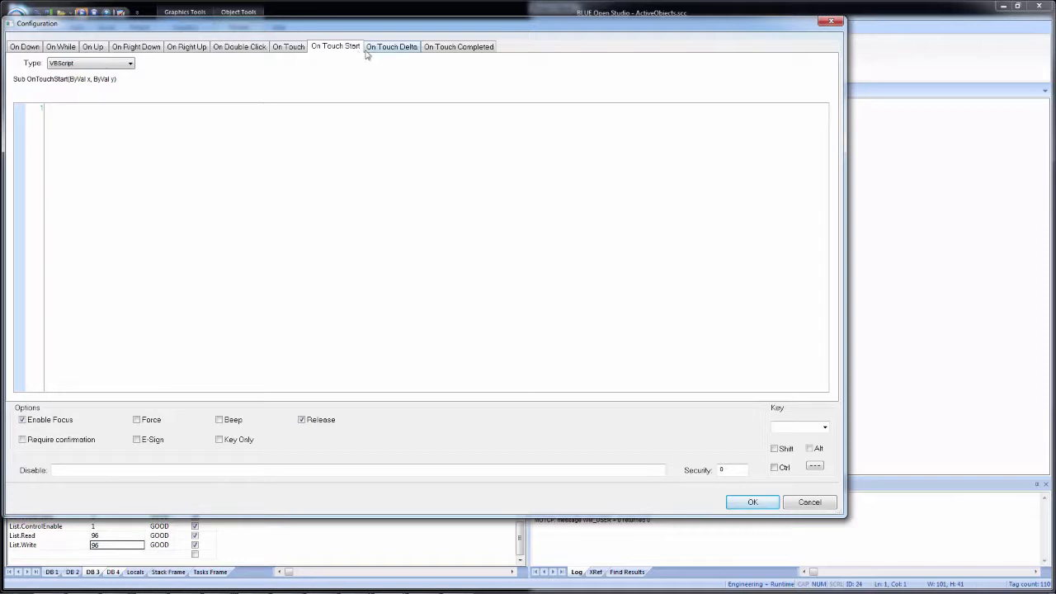
pyautogui.click(380, 53)
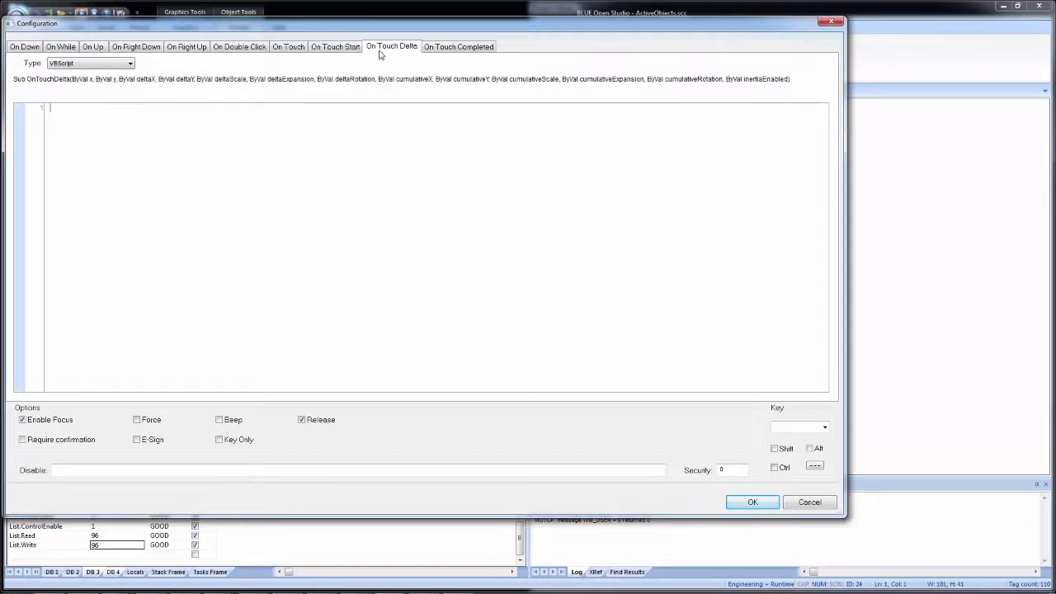
pyautogui.click(443, 52)
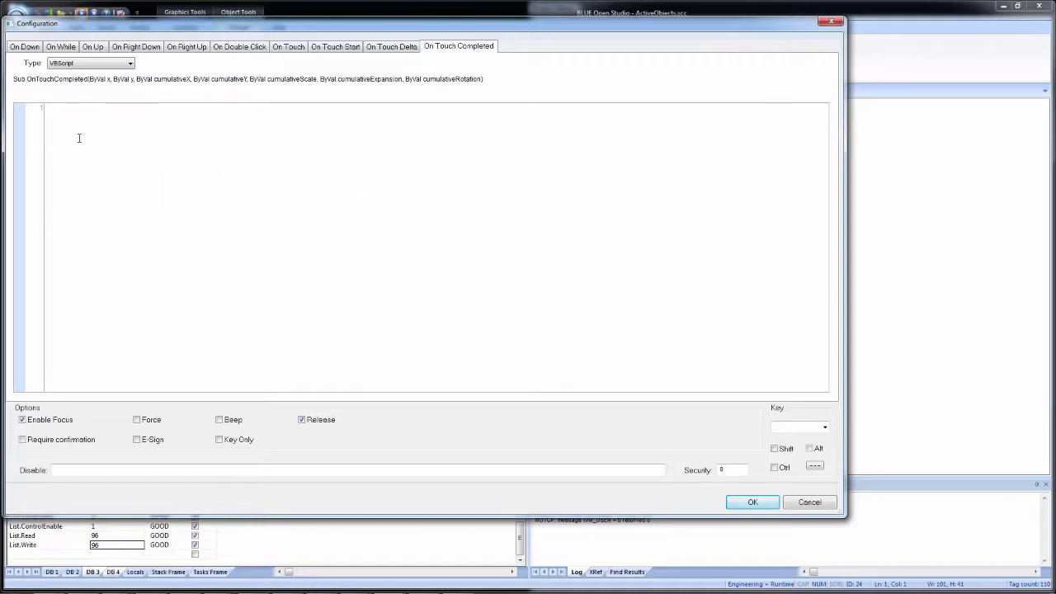
# Reselect Toggle Tag as the On Down command type and cancel the enlarged command configuration.
pyautogui.click(32, 49)
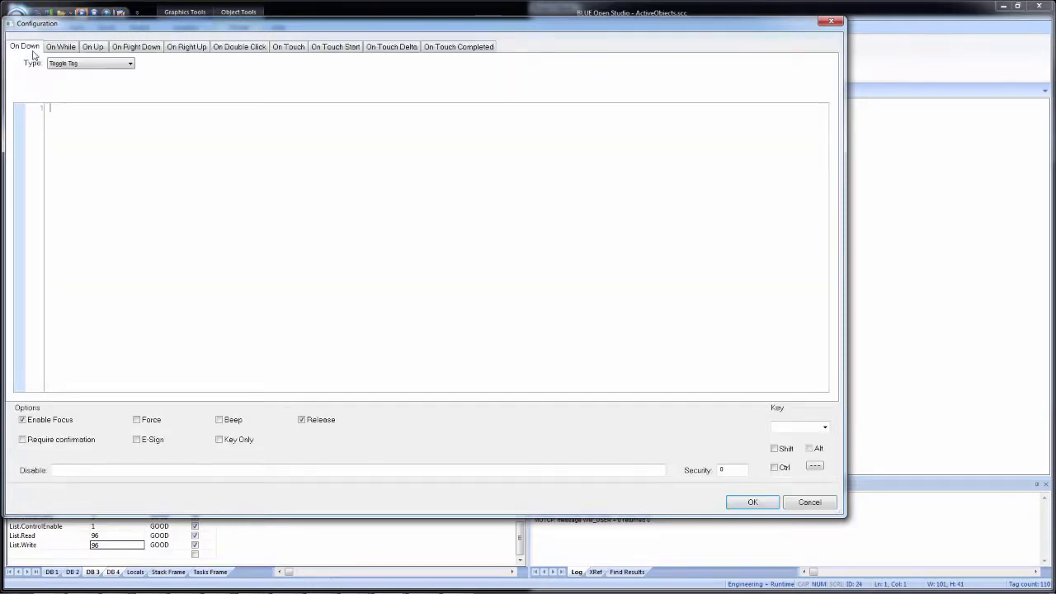
pyautogui.click(91, 64)
pyautogui.click(91, 63)
pyautogui.click(61, 51)
pyautogui.click(26, 47)
pyautogui.click(91, 64)
pyautogui.click(58, 120)
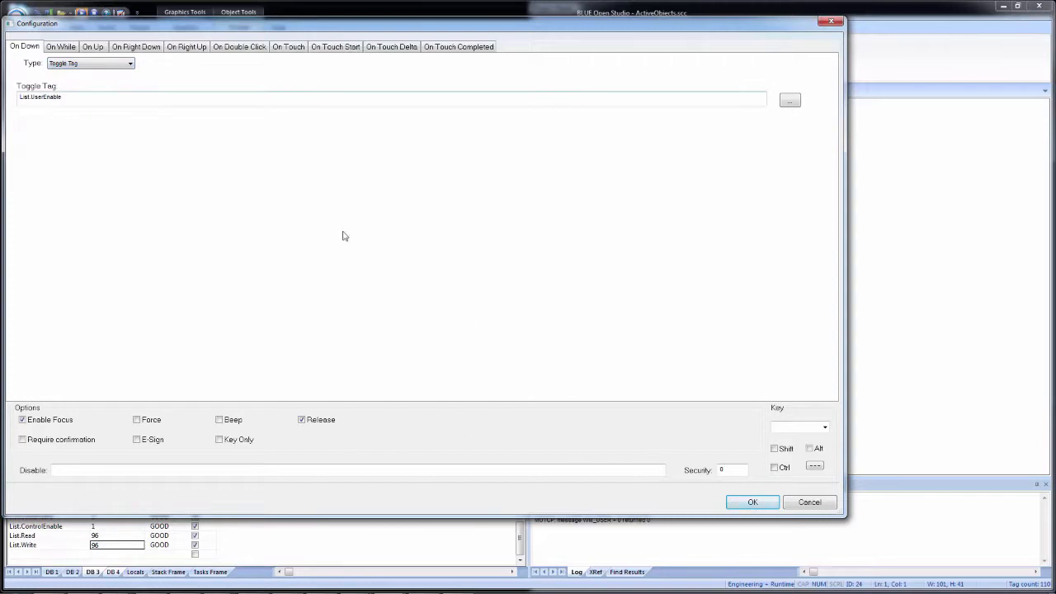
pyautogui.click(808, 503)
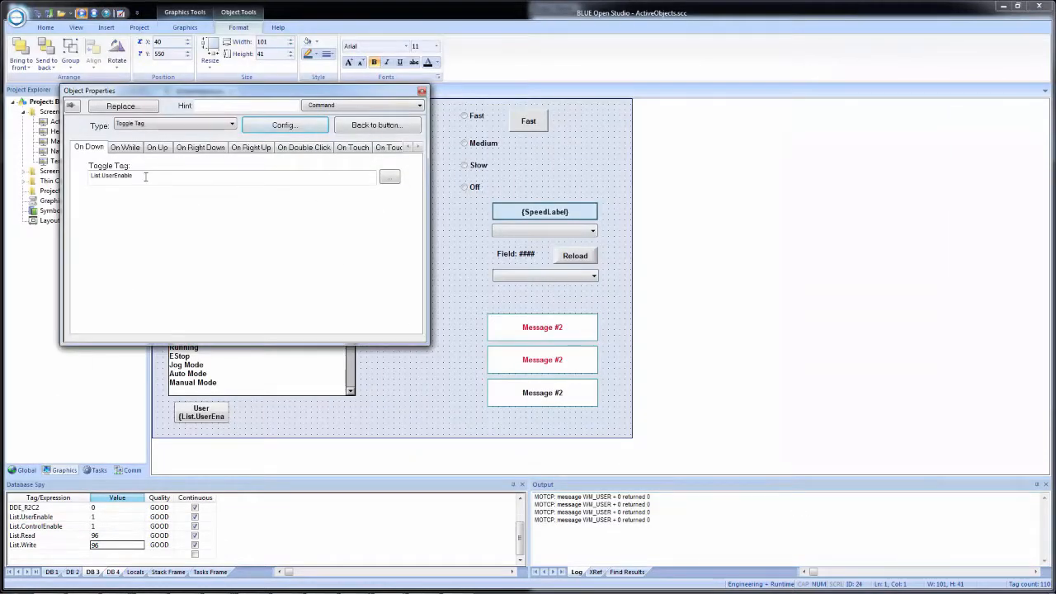
# Compare the User button's On Down command with its On While and On Up events.
pyautogui.click(131, 154)
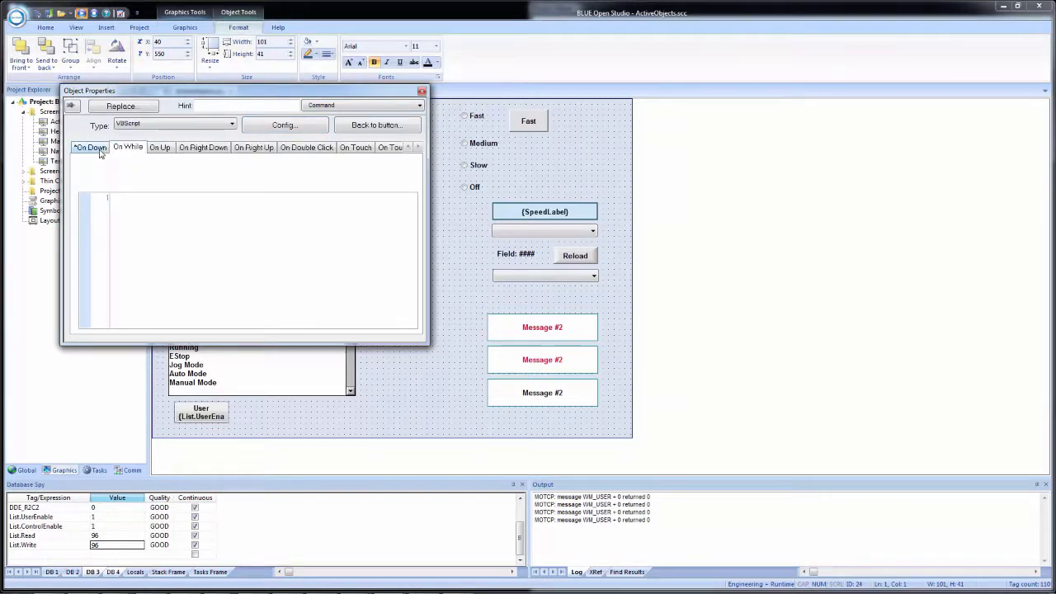
pyautogui.click(160, 148)
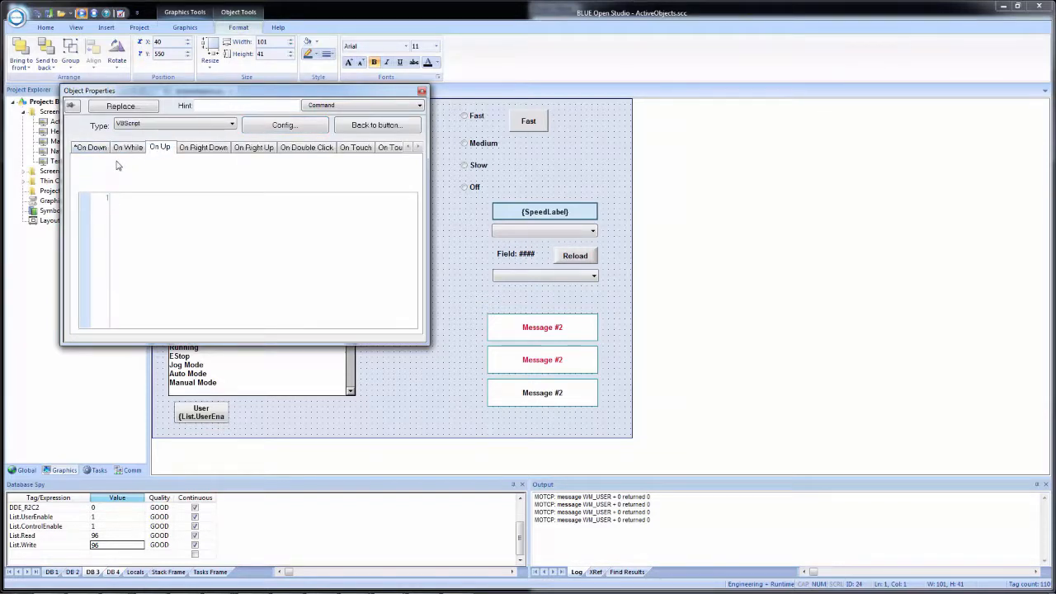
pyautogui.click(91, 149)
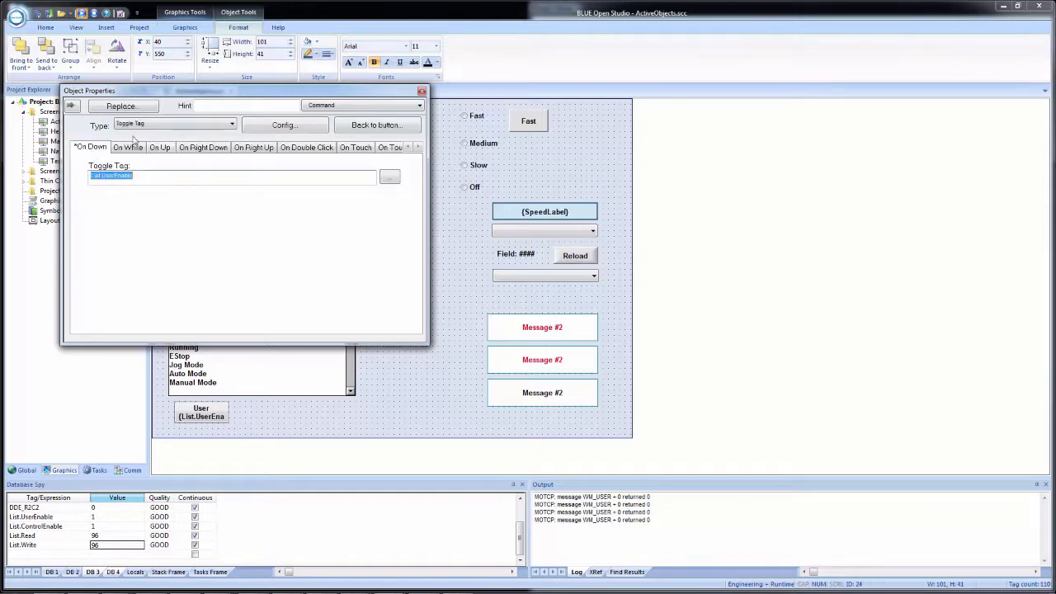
pyautogui.click(126, 148)
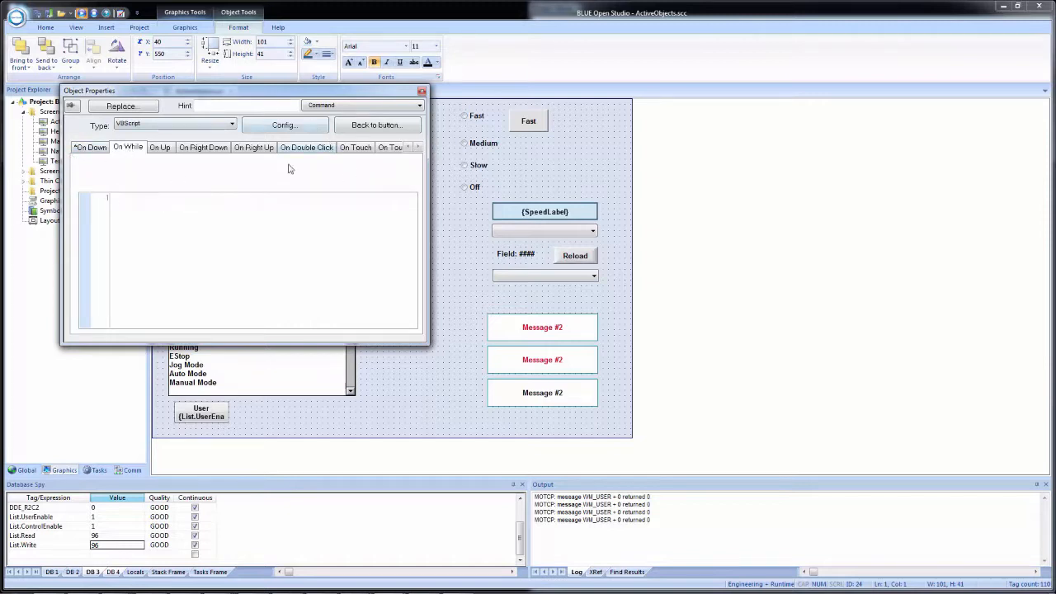
pyautogui.click(89, 149)
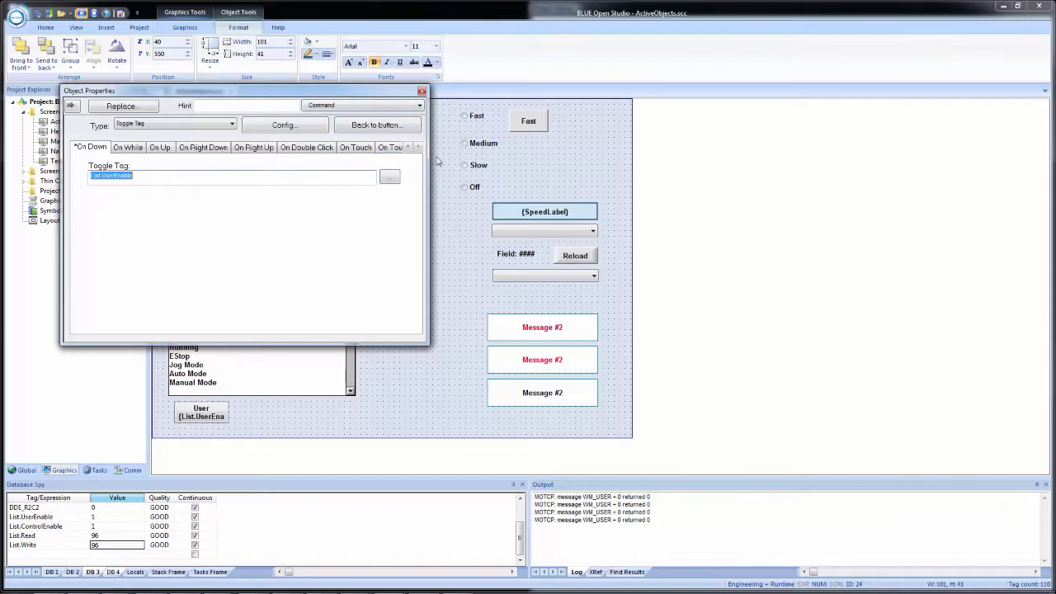
# Duplicate the User button and place the copy beside the original in the same row, at X 150, Y 550.
pyautogui.click(449, 254)
pyautogui.click(206, 417)
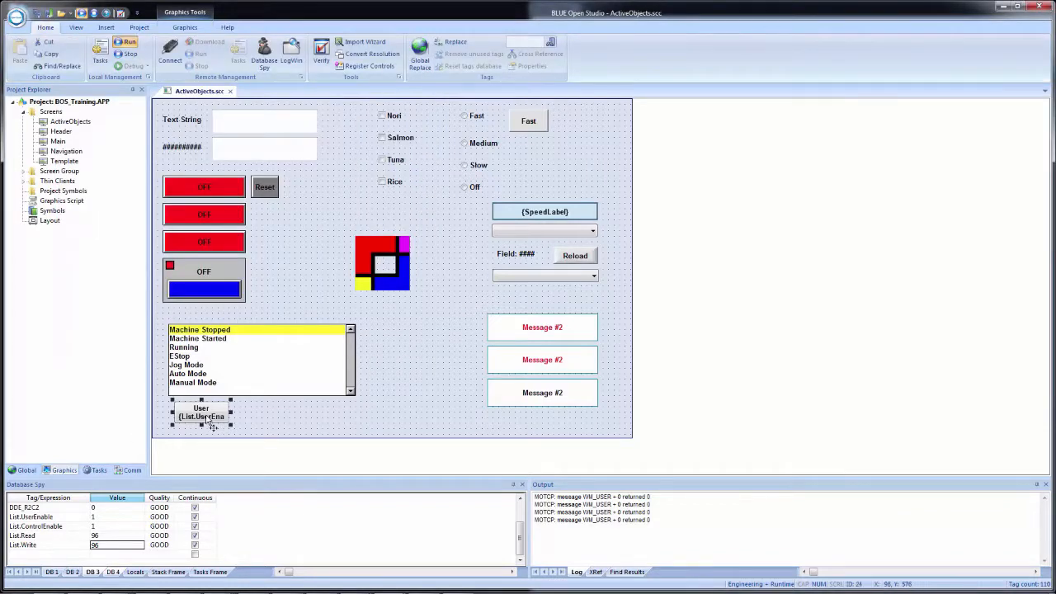
pyautogui.moveTo(211, 423); pyautogui.dragTo(275, 424)
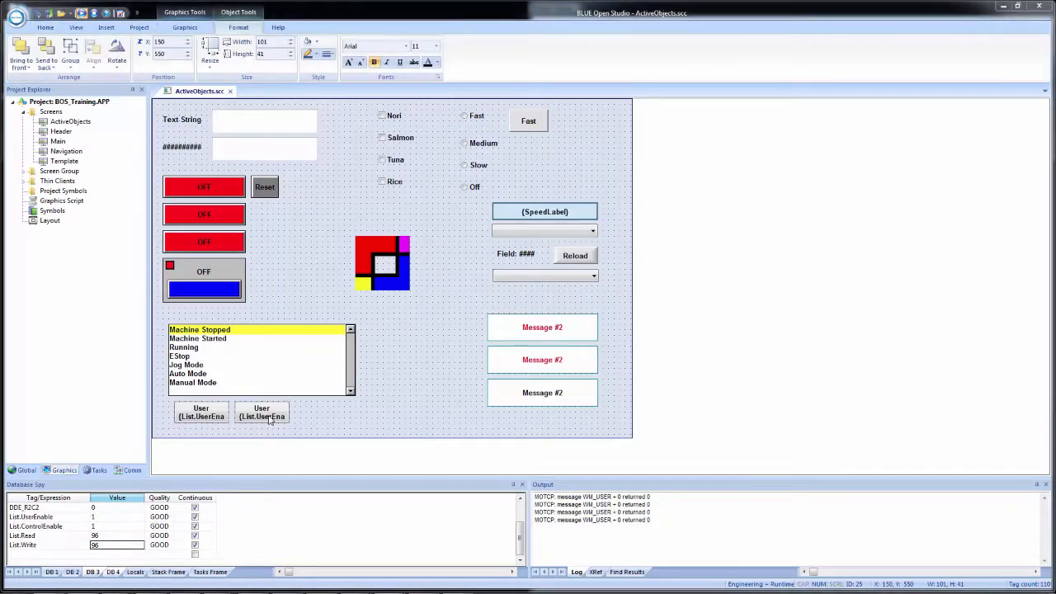
# Change the copied button's On Down toggle tag to List.ControlEnable.
pyautogui.doubleClick(269, 419)
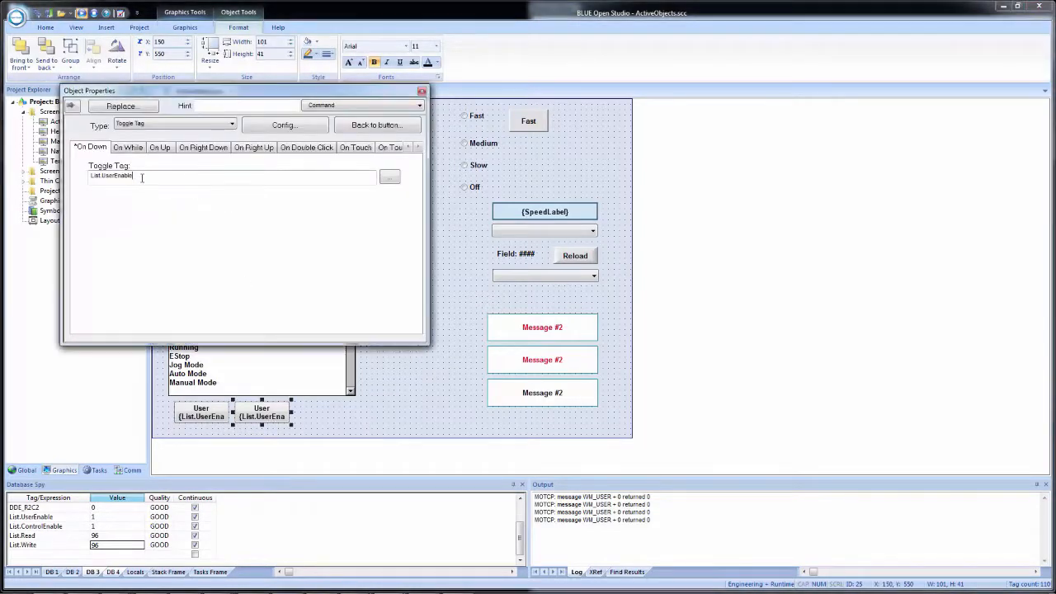
pyautogui.click(113, 175)
pyautogui.press('BackSpace')
pyautogui.press('BackSpace')
pyautogui.press('BackSpace')
pyautogui.press('BackSpace')
pyautogui.write('Control')
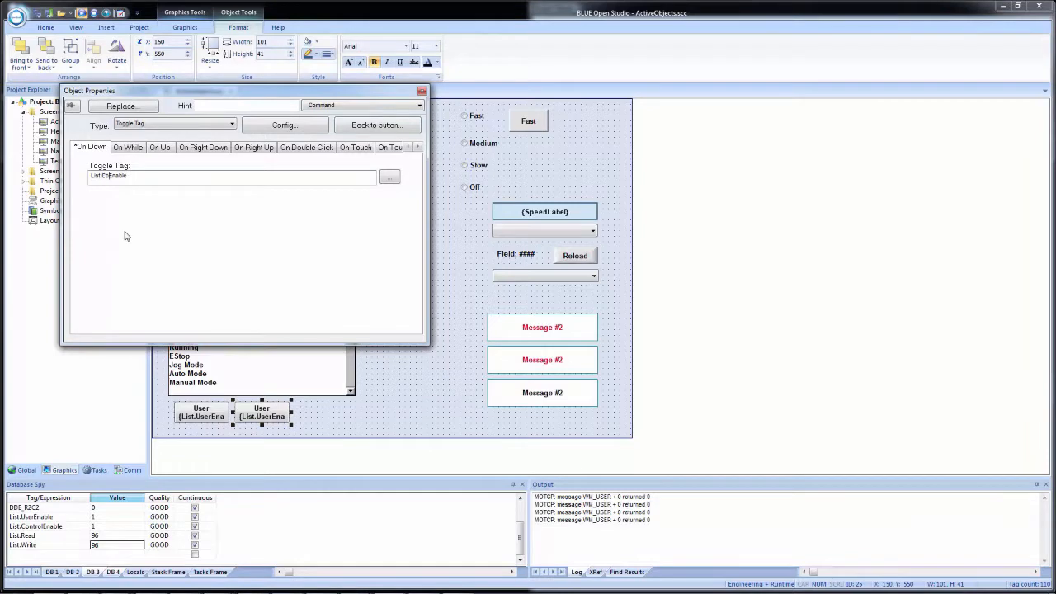
# Change the copied button's caption to "Control" with {List.ControlEnable} on the second line, and save the ActiveObjects screen.
pyautogui.click(373, 125)
pyautogui.click(98, 146)
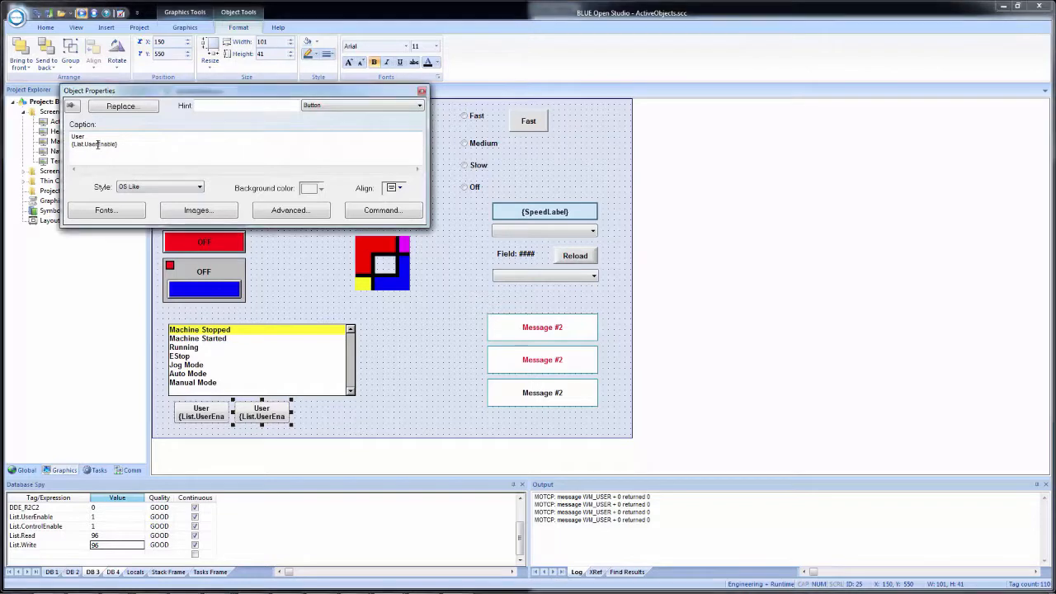
pyautogui.press('BackSpace')
pyautogui.press('BackSpace')
pyautogui.press('BackSpace')
pyautogui.press('BackSpace')
pyautogui.press('BackSpace')
pyautogui.write('ControlE')
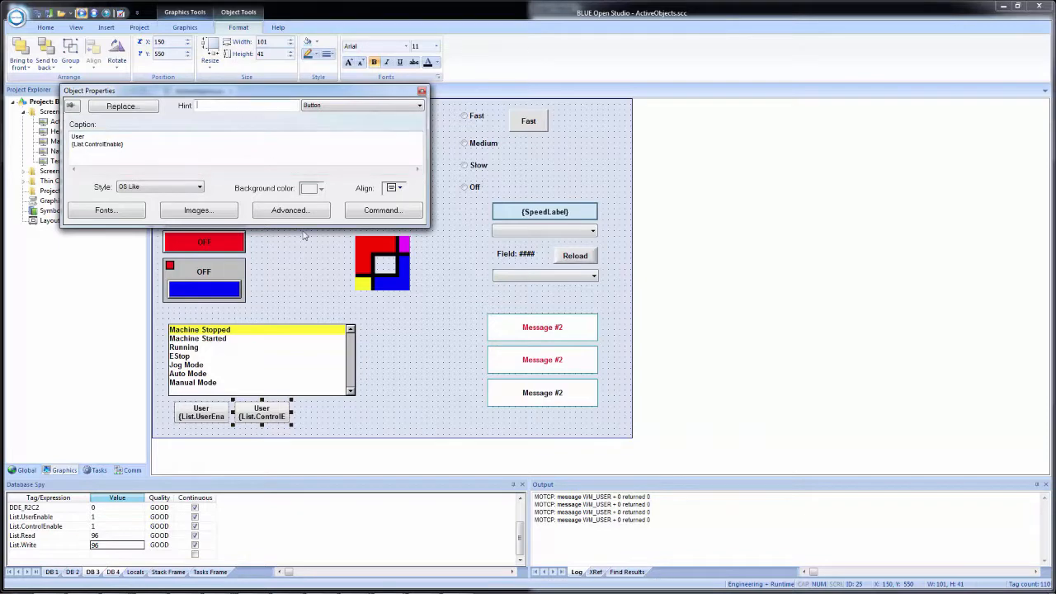
pyautogui.click(406, 385)
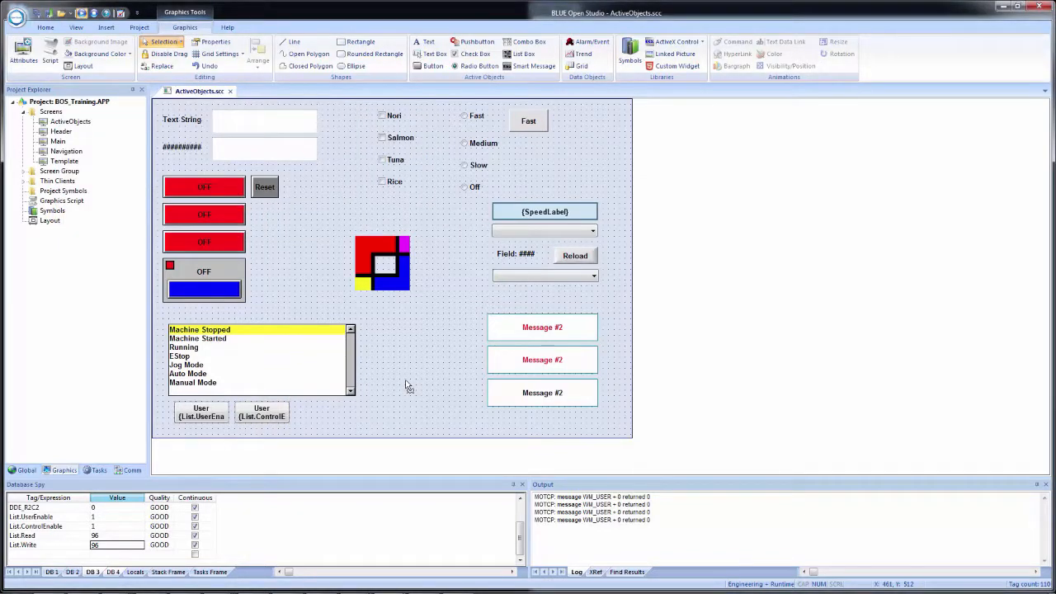
pyautogui.click(37, 13)
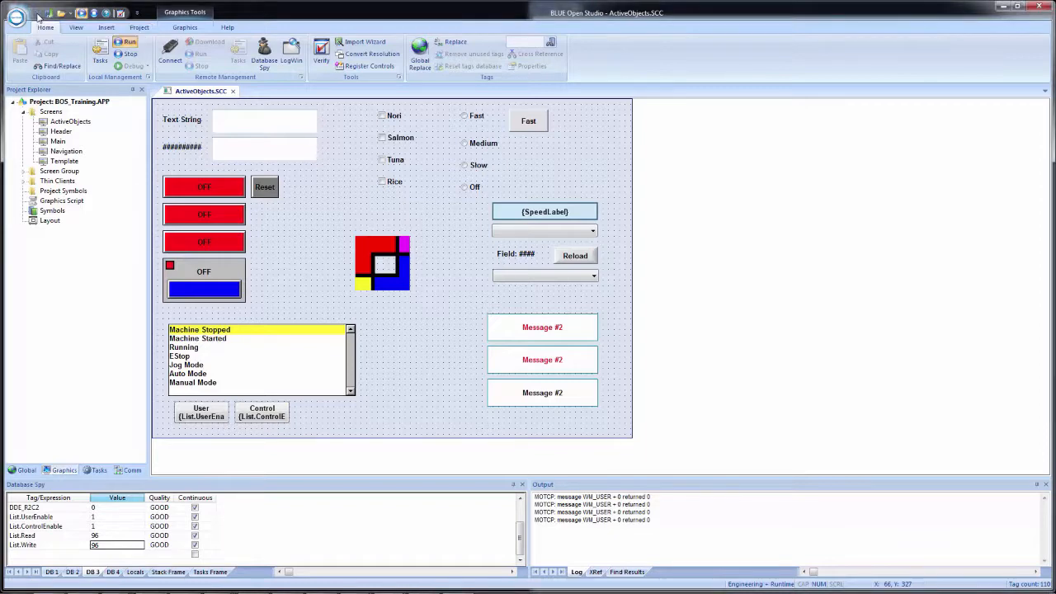
# Test the User and Control buttons in the running project by toggling both enable tags off and on.
pyautogui.press('super+Left')
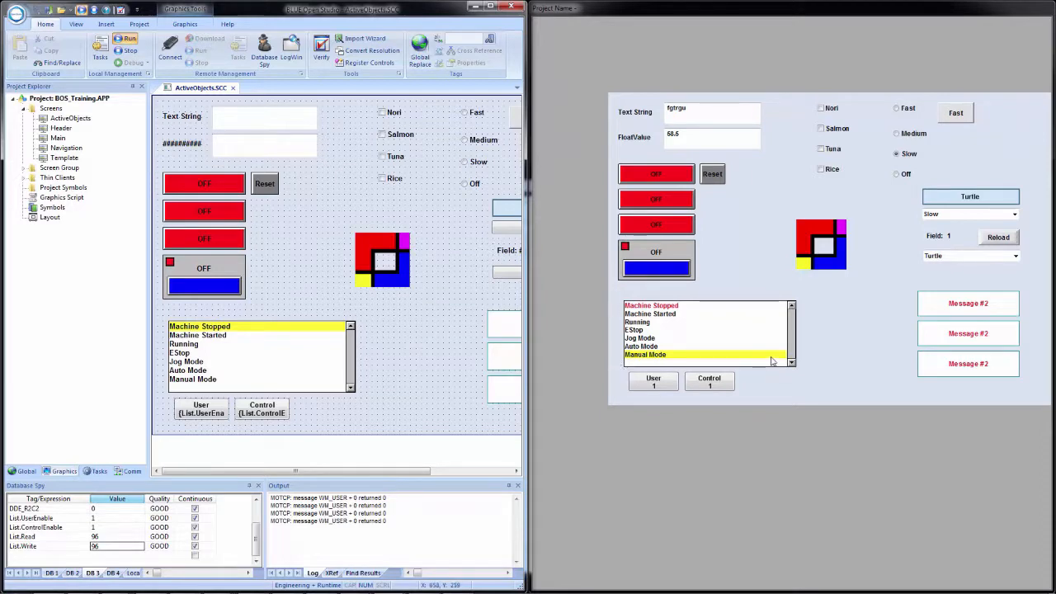
pyautogui.click(657, 385)
pyautogui.click(667, 390)
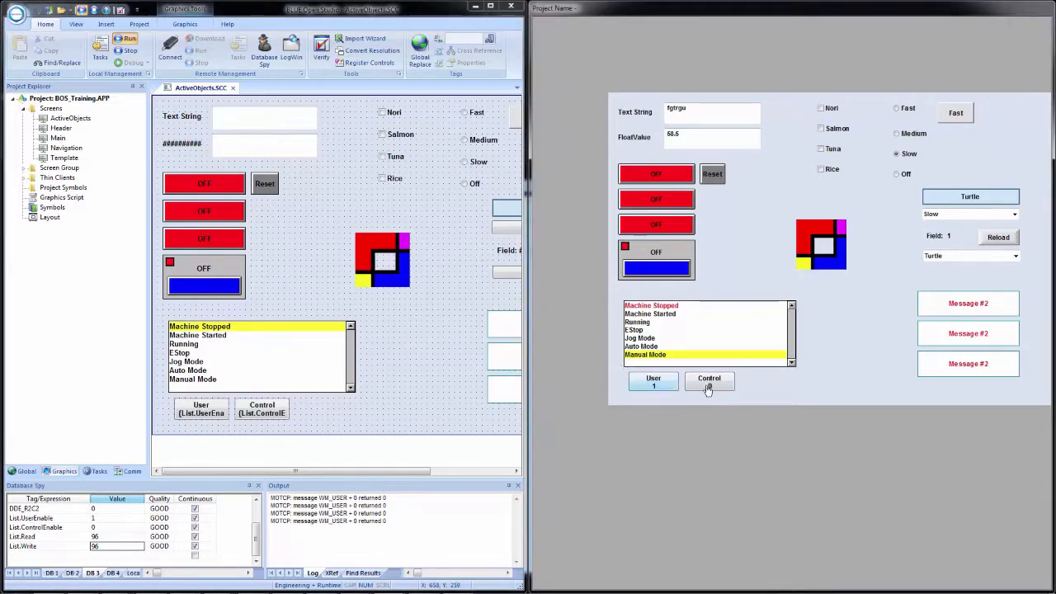
pyautogui.click(707, 387)
pyautogui.click(667, 386)
pyautogui.click(699, 383)
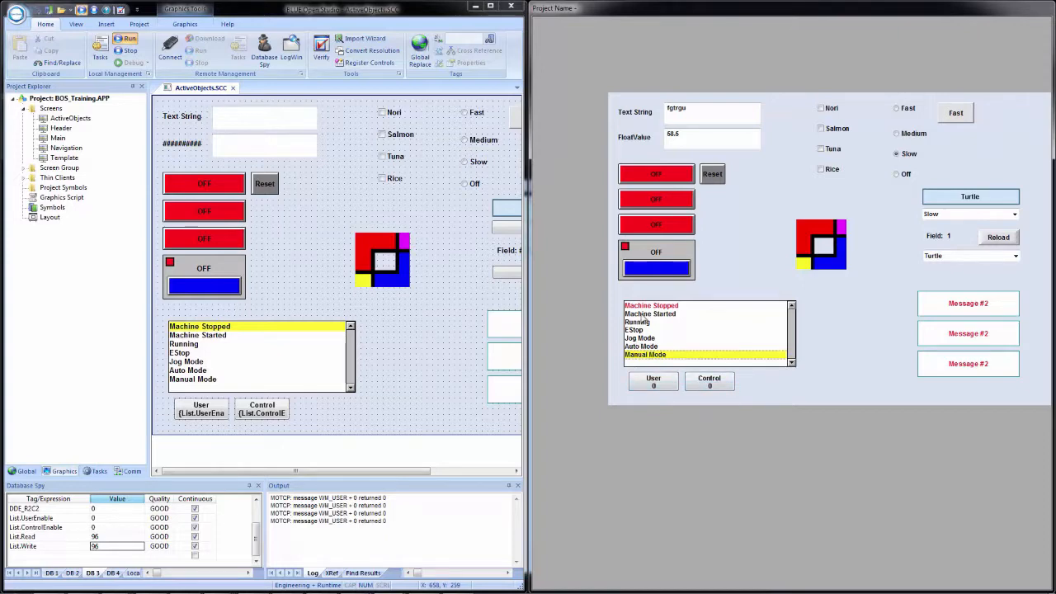
pyautogui.click(710, 389)
pyautogui.click(664, 390)
# On the Navigation screen, draw a button about 131 by 61 at X 10, Y 10 and caption it "Main".
pyautogui.click(490, 6)
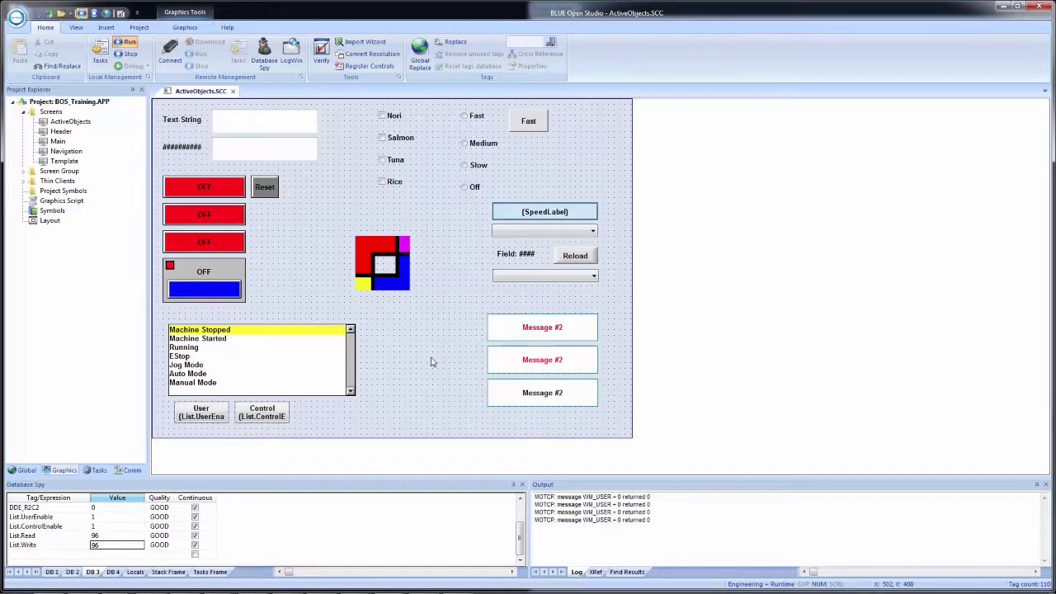
pyautogui.doubleClick(70, 152)
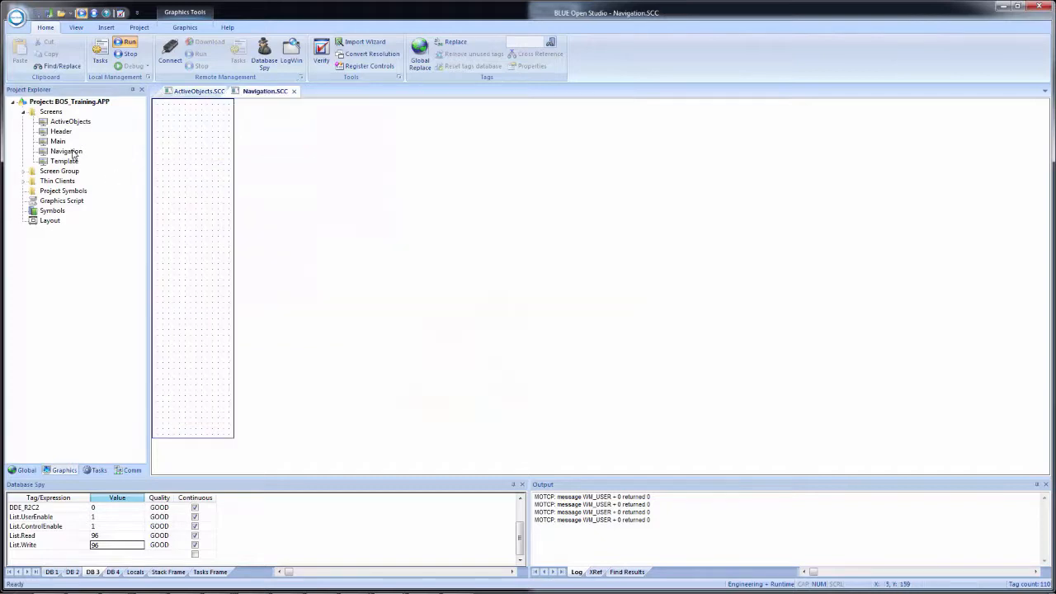
pyautogui.click(184, 28)
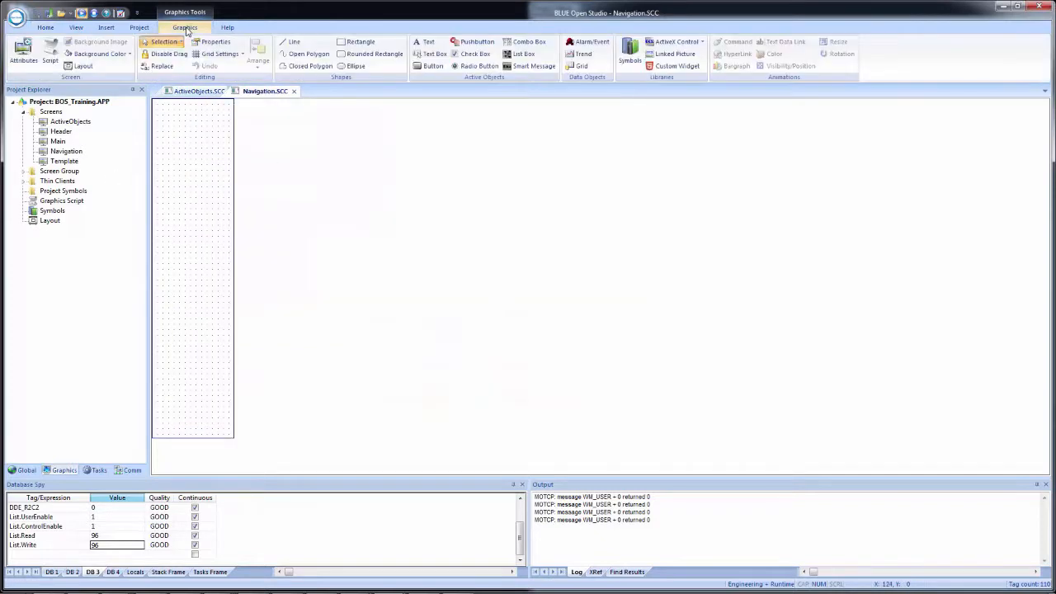
pyautogui.click(430, 66)
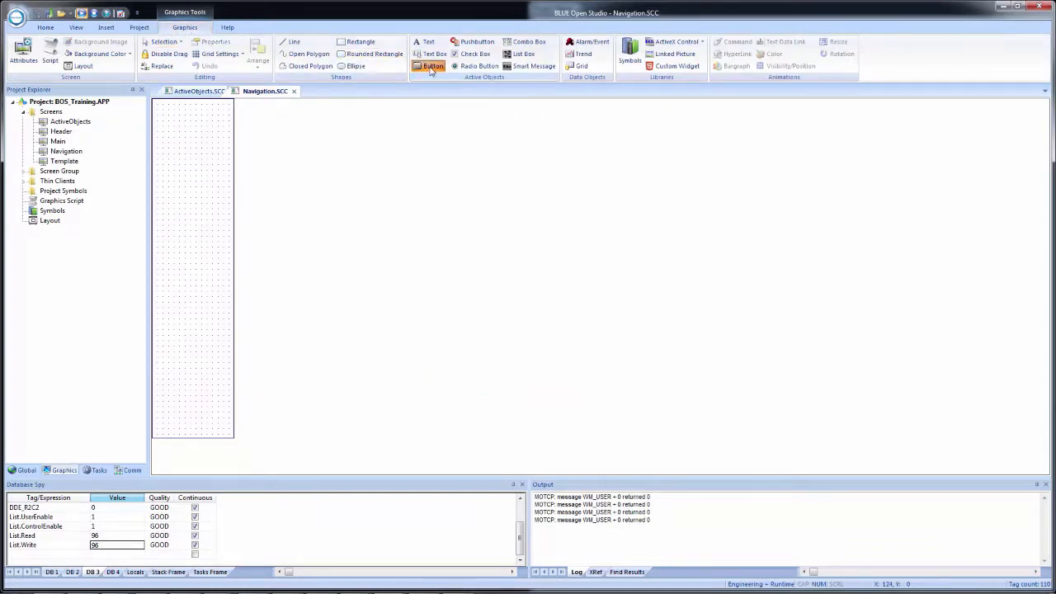
pyautogui.moveTo(156, 104); pyautogui.dragTo(232, 138)
pyautogui.doubleClick(207, 134)
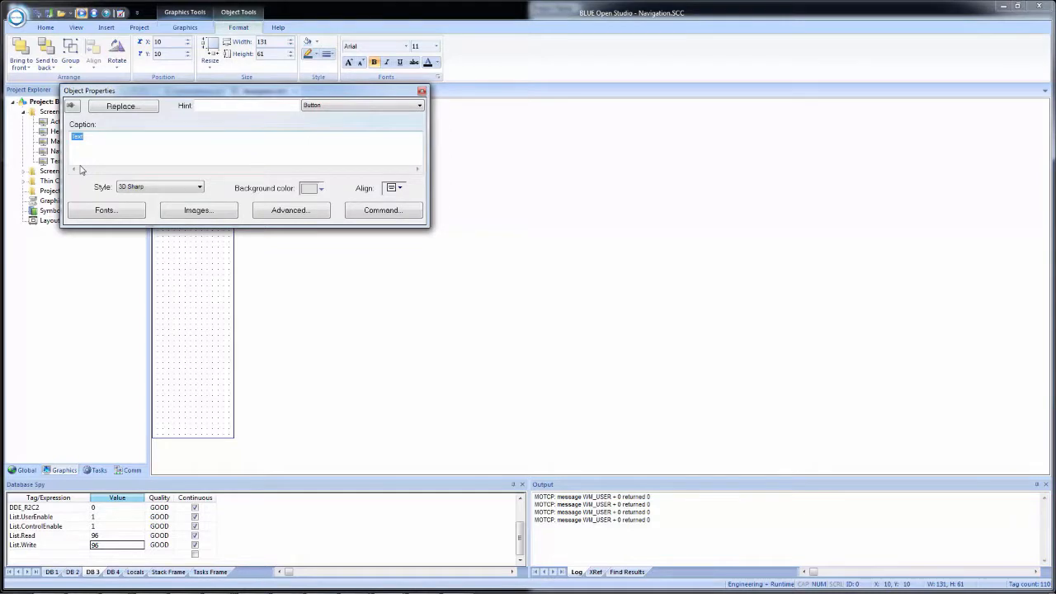
pyautogui.write('Main')
# Give the Main button an On Down command of type Open Screen that opens Main.SCC.
pyautogui.click(379, 212)
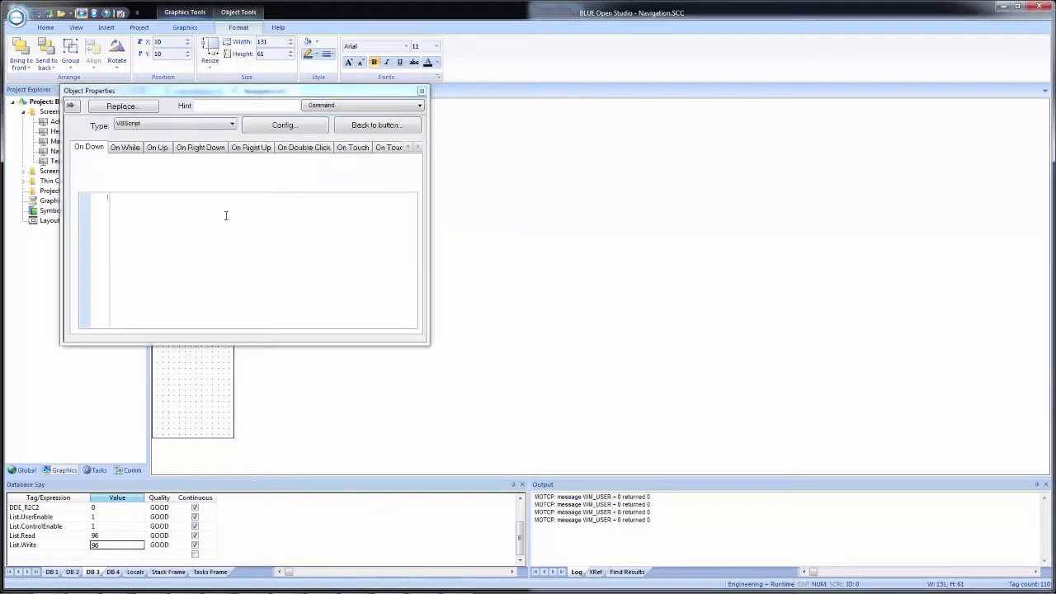
pyautogui.click(182, 124)
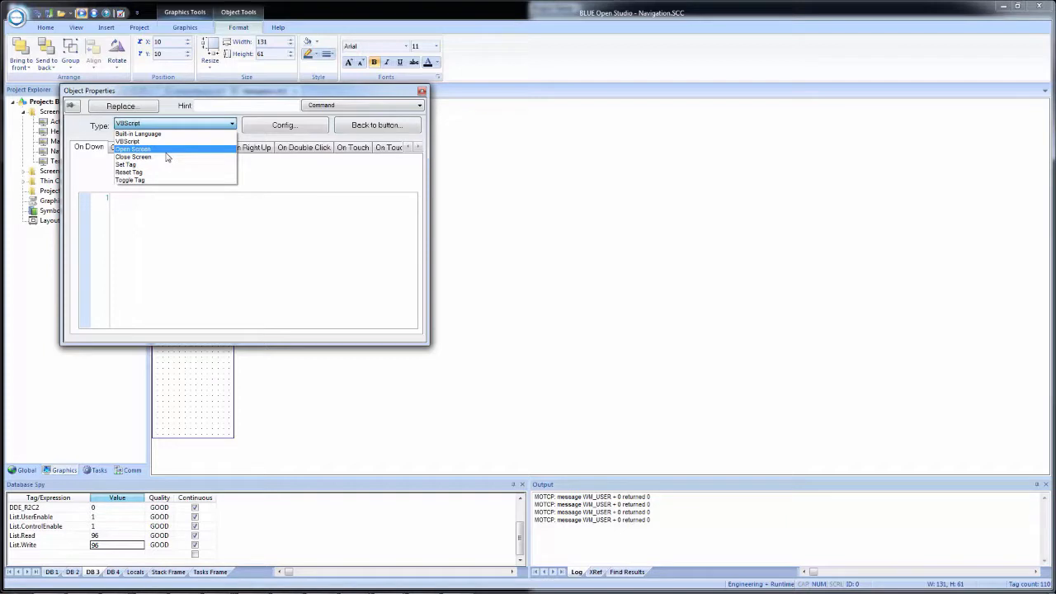
pyautogui.click(166, 150)
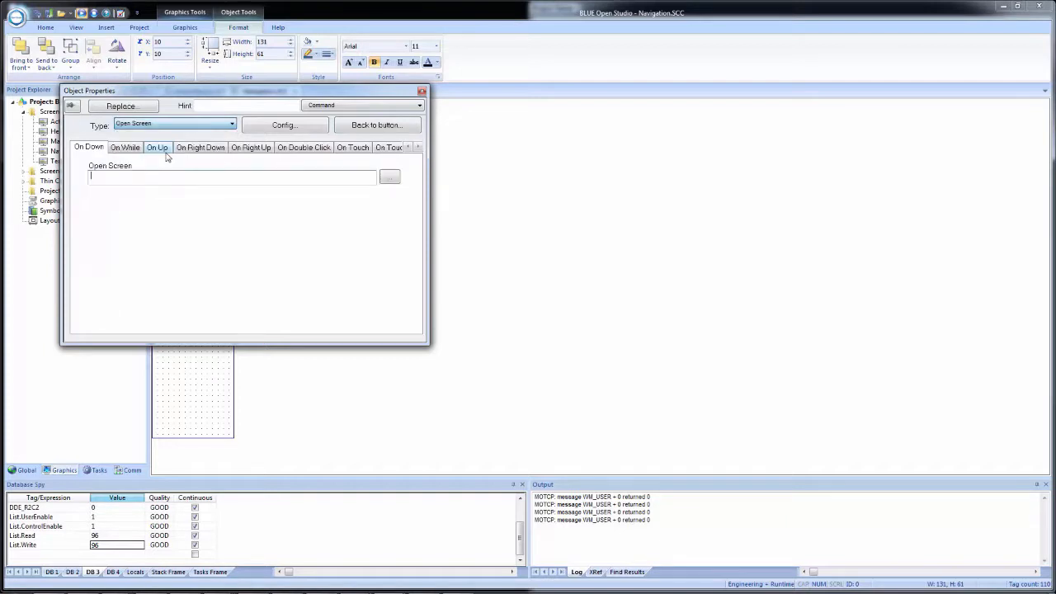
pyautogui.click(388, 180)
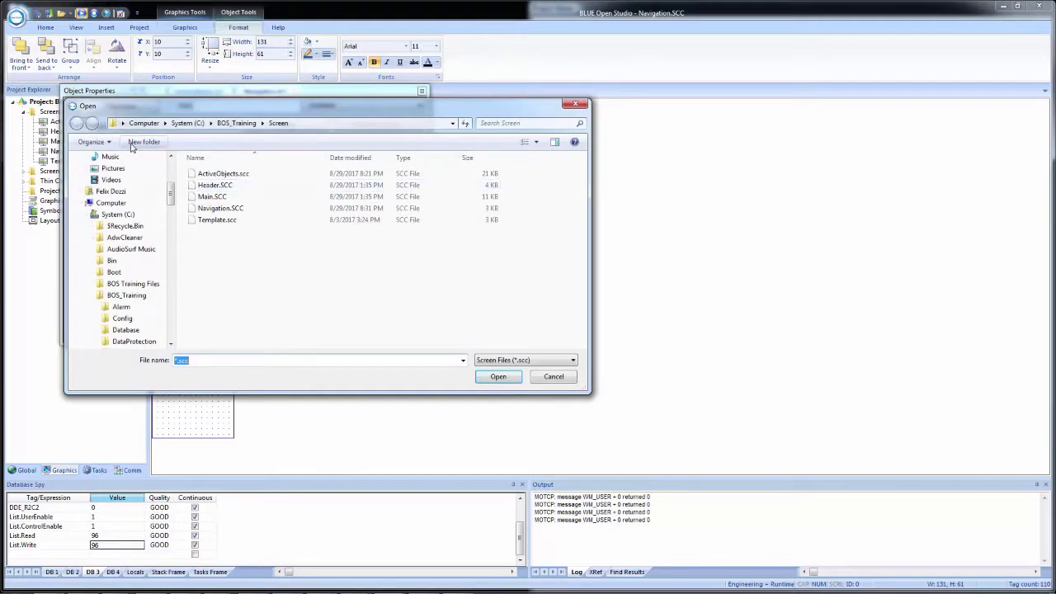
pyautogui.click(216, 198)
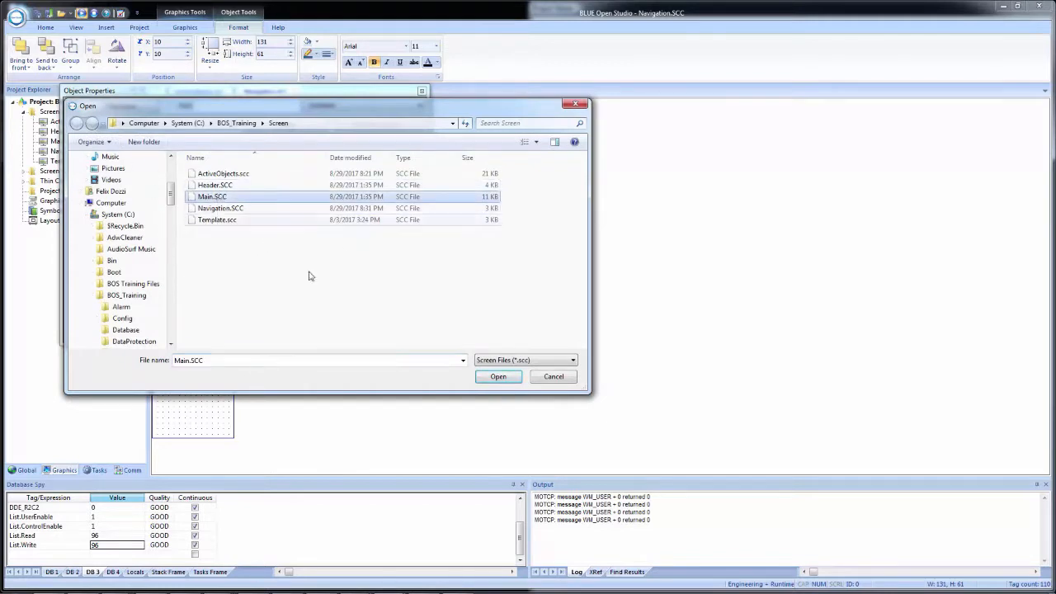
pyautogui.click(482, 383)
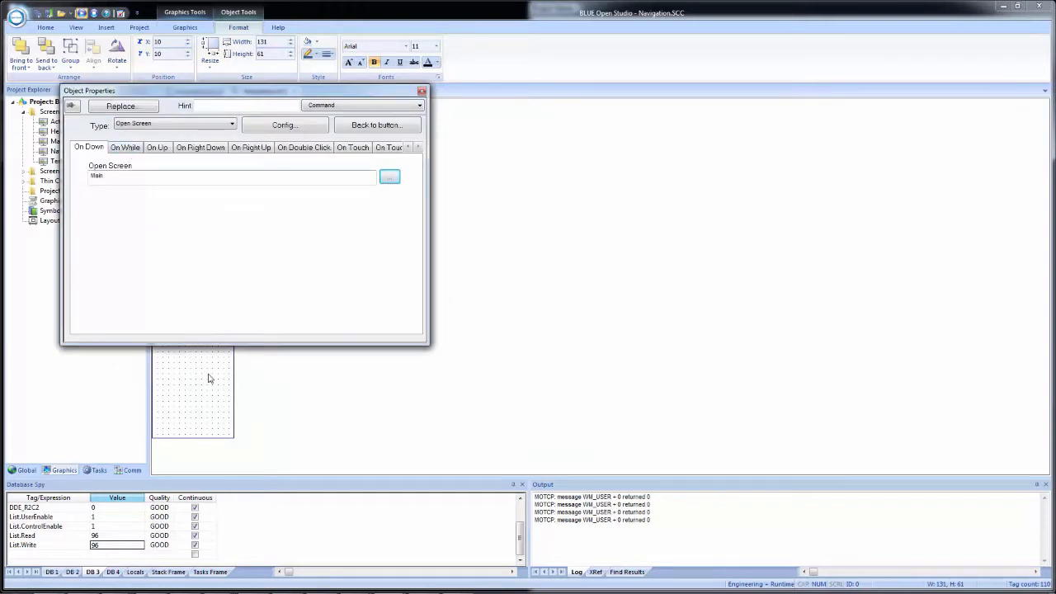
pyautogui.click(189, 397)
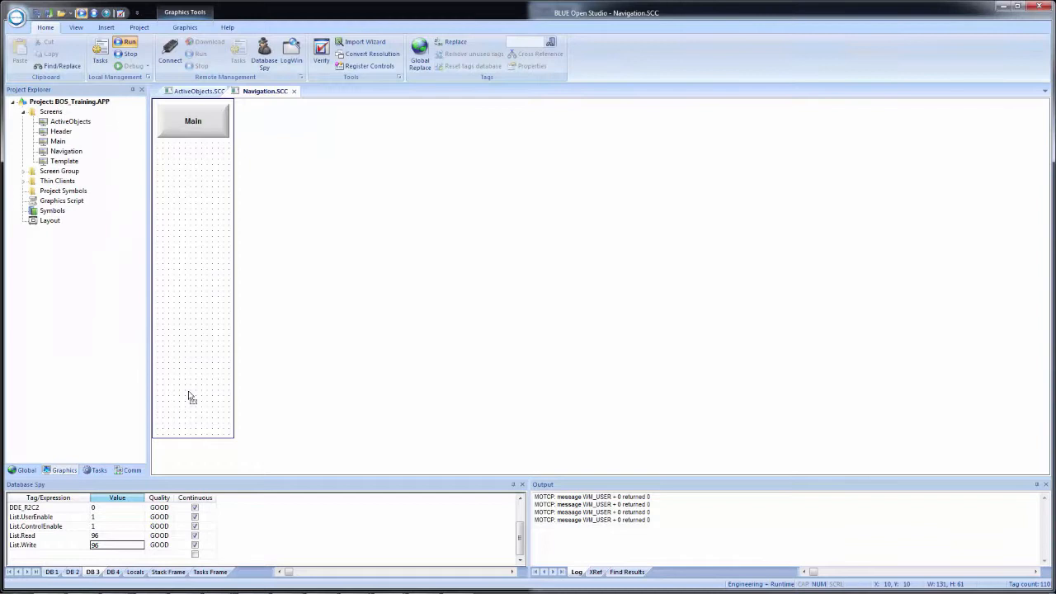
# Duplicate the Main button directly below the original at X 10, Y 80, and change the copy's On Down command type to VBScript.
pyautogui.click(180, 119)
pyautogui.moveTo(180, 119); pyautogui.dragTo(186, 162)
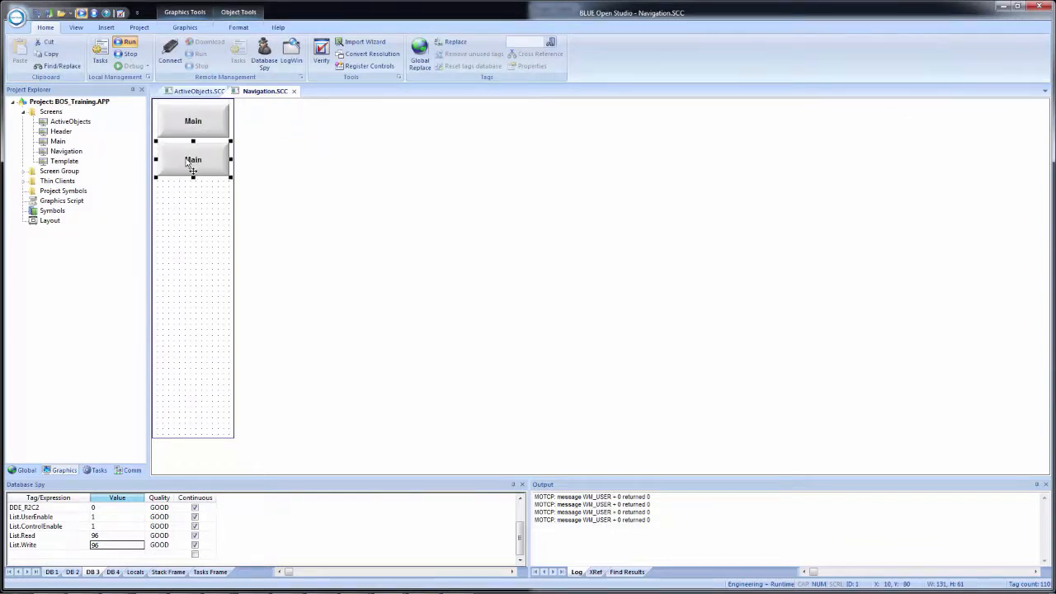
pyautogui.doubleClick(188, 164)
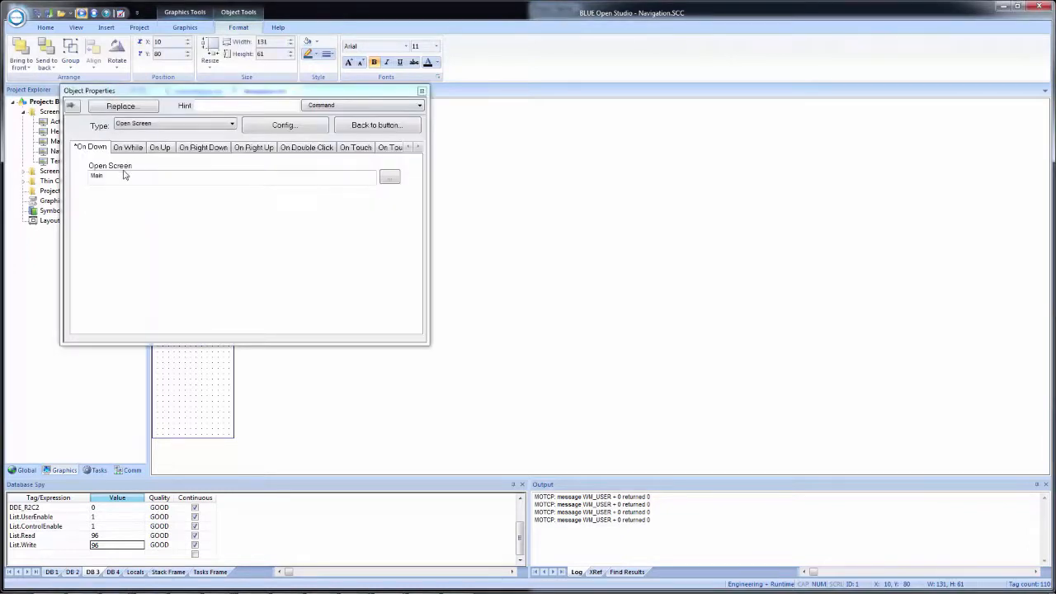
pyautogui.click(167, 123)
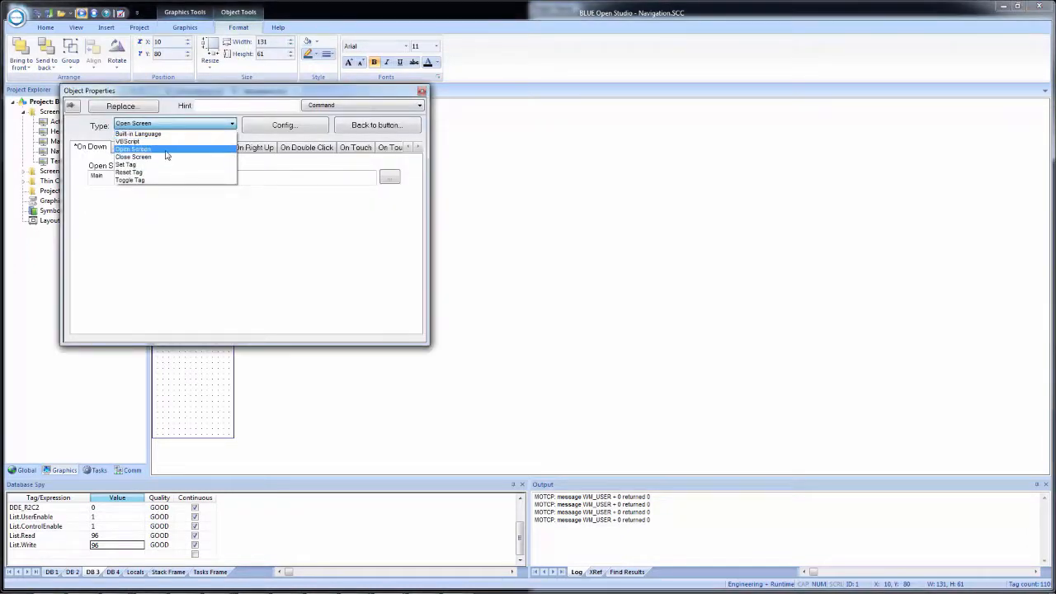
pyautogui.click(168, 141)
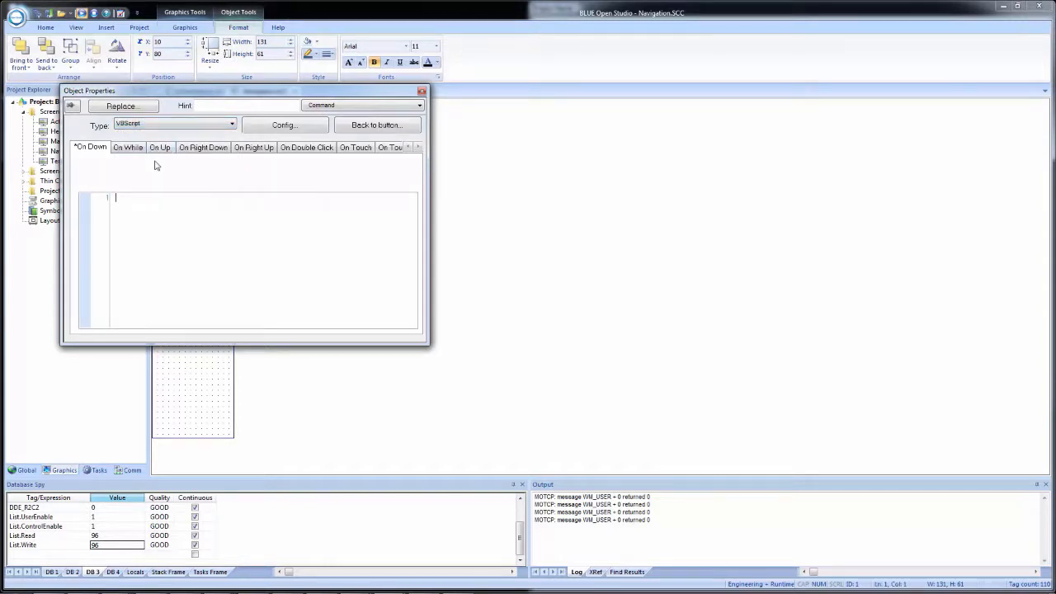
# Enter $Open("ActiveObjects") as the copied button's On Up VBScript and check the script.
pyautogui.click(157, 149)
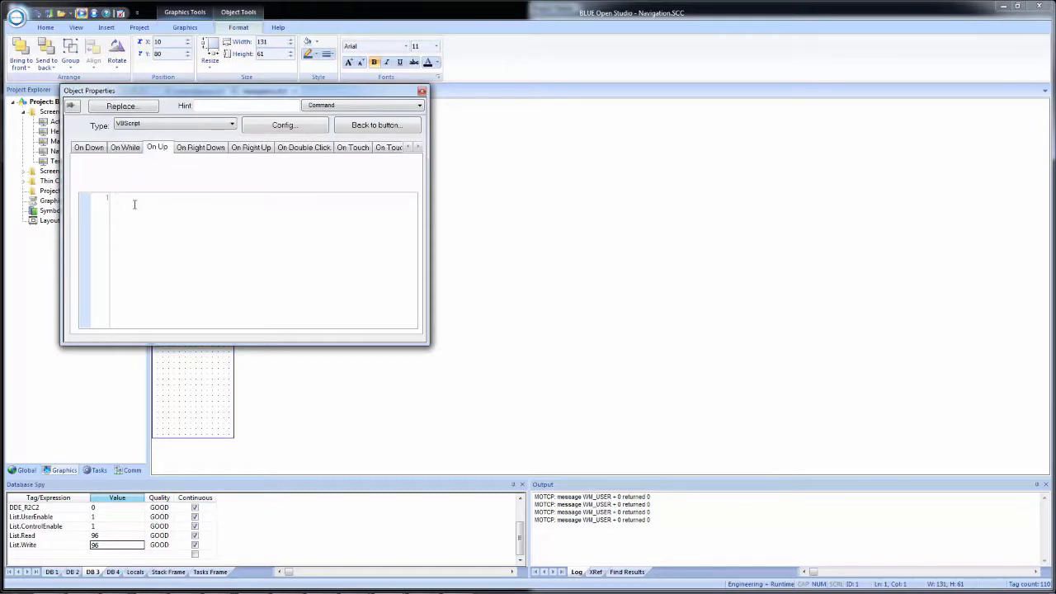
pyautogui.write('$')
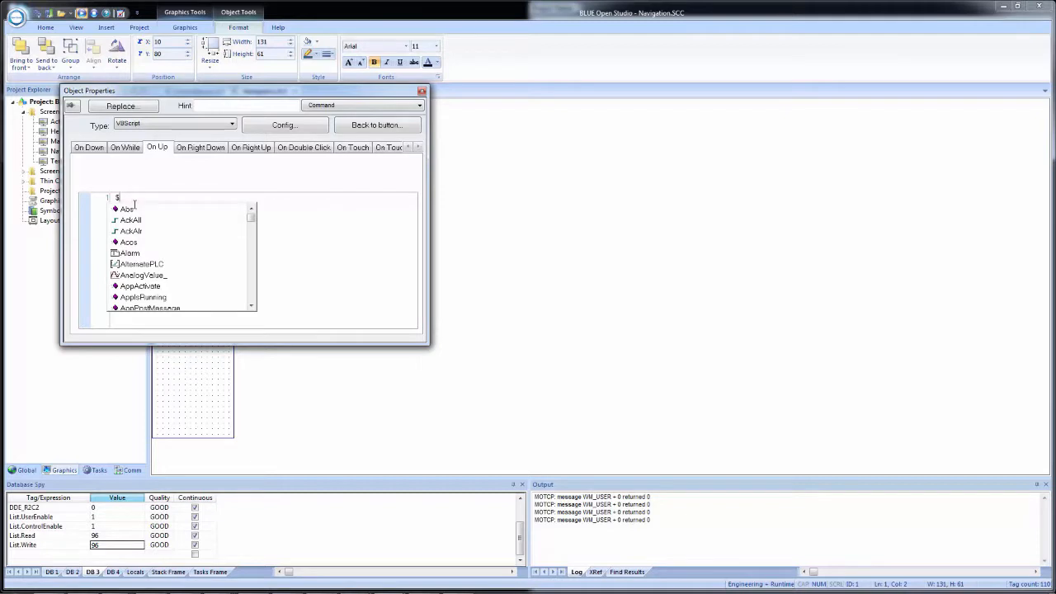
pyautogui.write('Open')
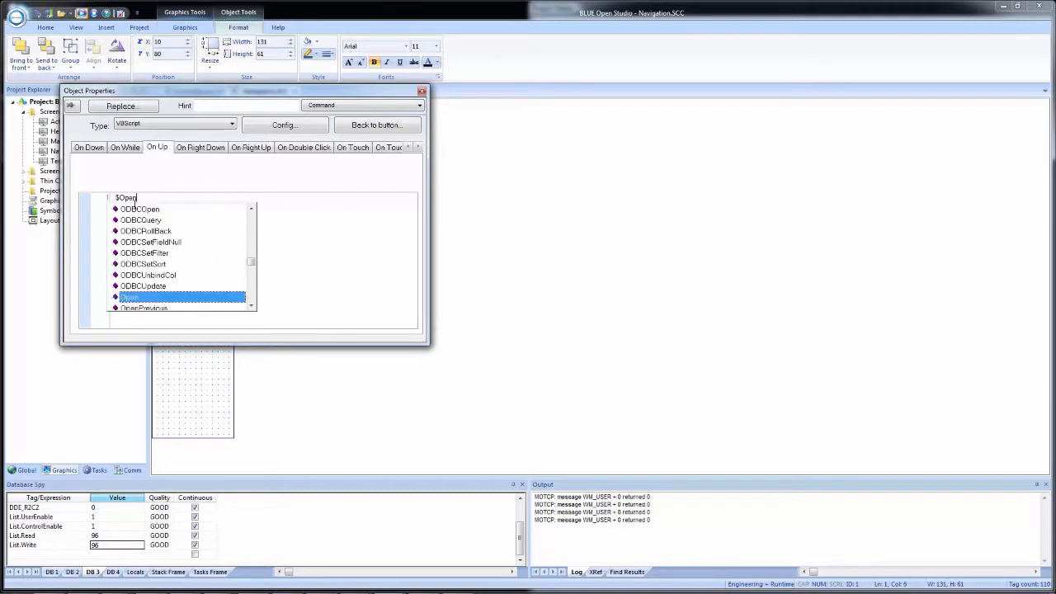
pyautogui.write('(')
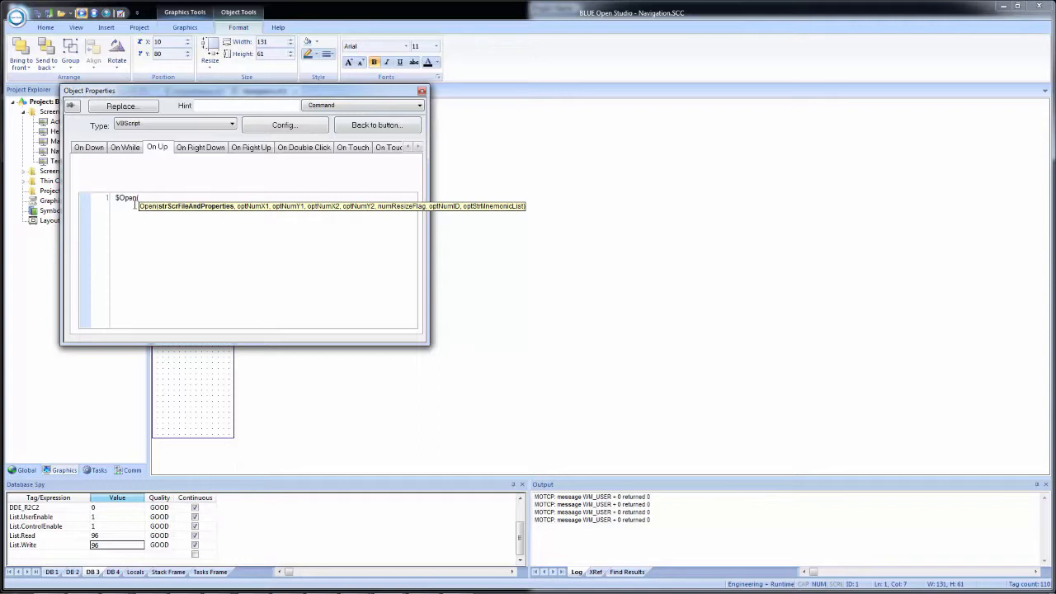
pyautogui.write('Activa')
pyautogui.write('Objects')
pyautogui.write('")')
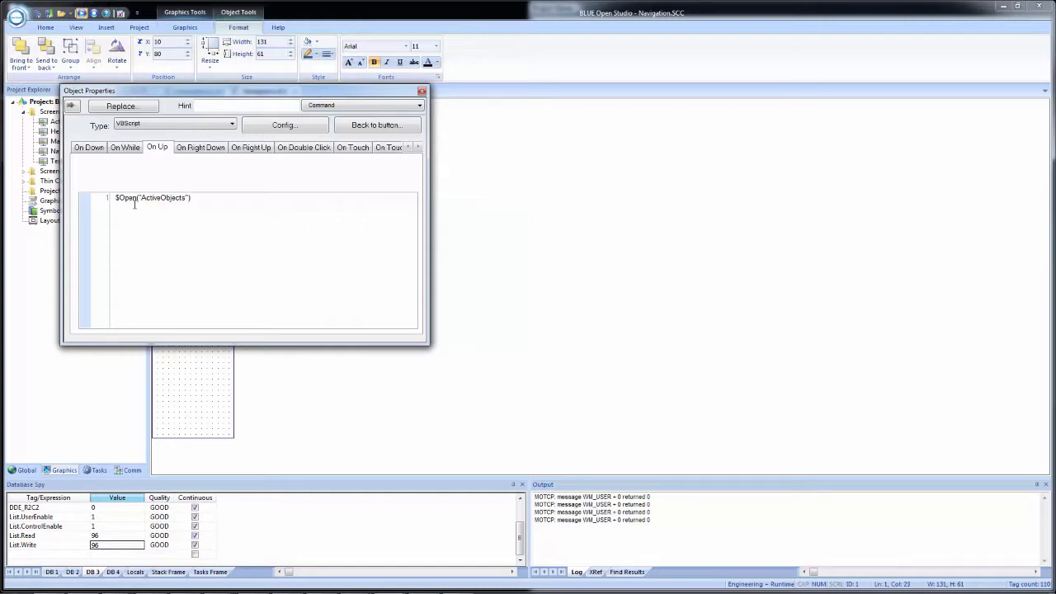
pyautogui.rightClick(277, 229)
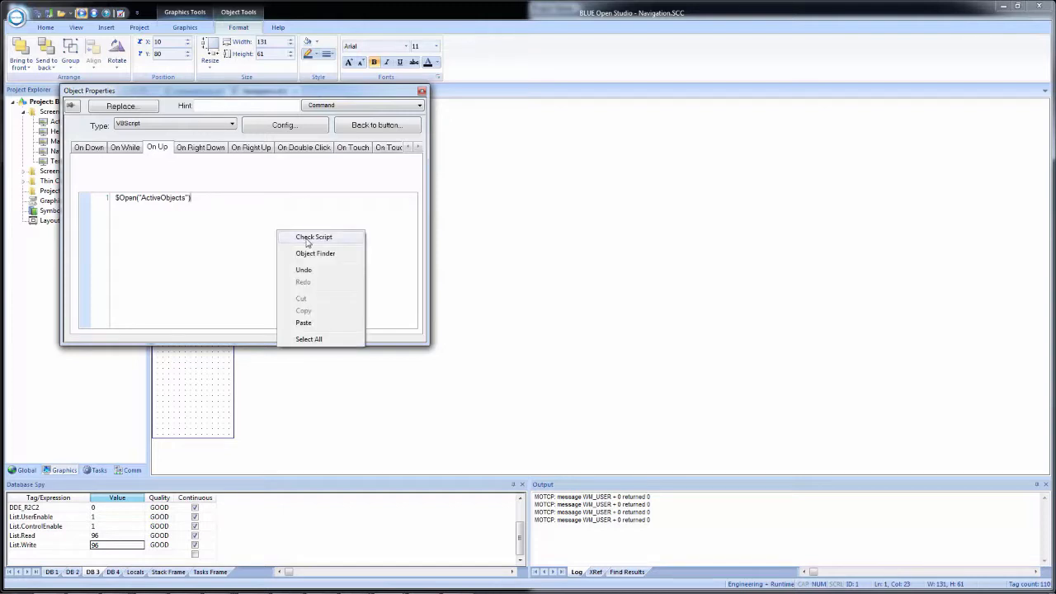
pyautogui.click(306, 237)
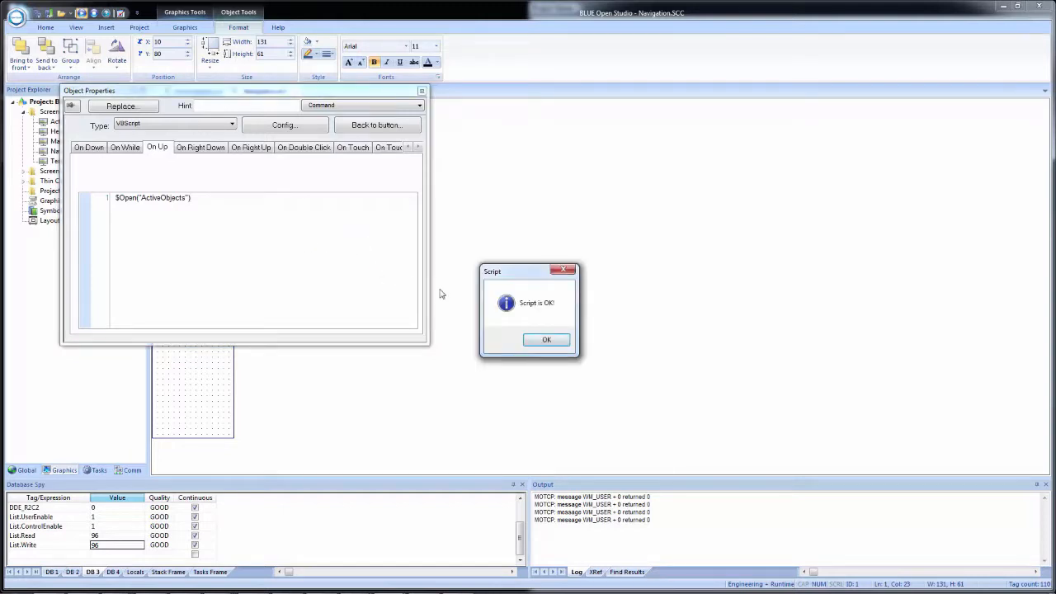
pyautogui.click(548, 341)
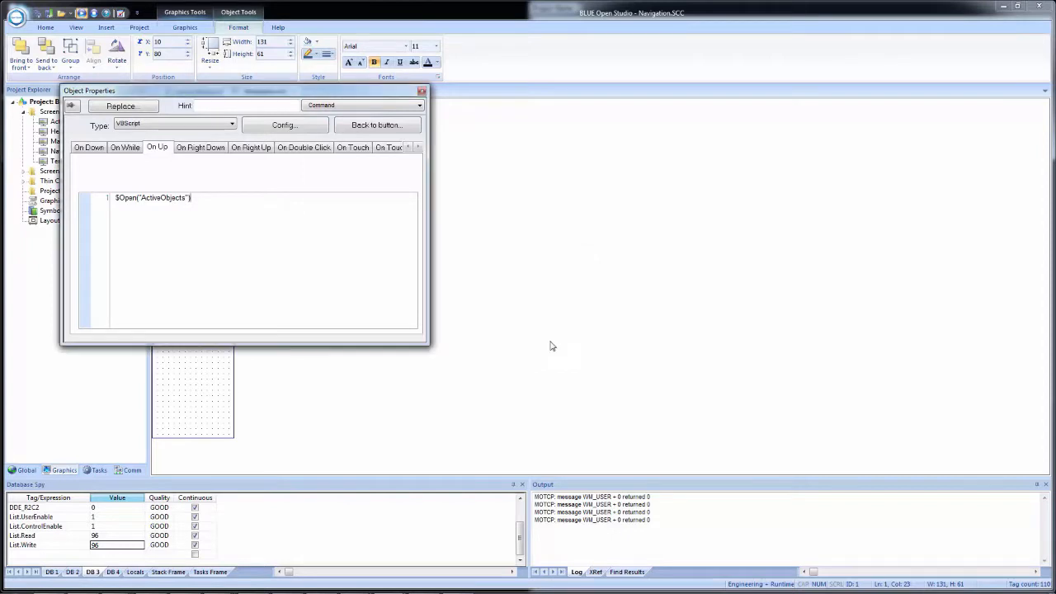
# Change the copied button's caption to "Active Objects".
pyautogui.click(363, 129)
pyautogui.doubleClick(97, 138)
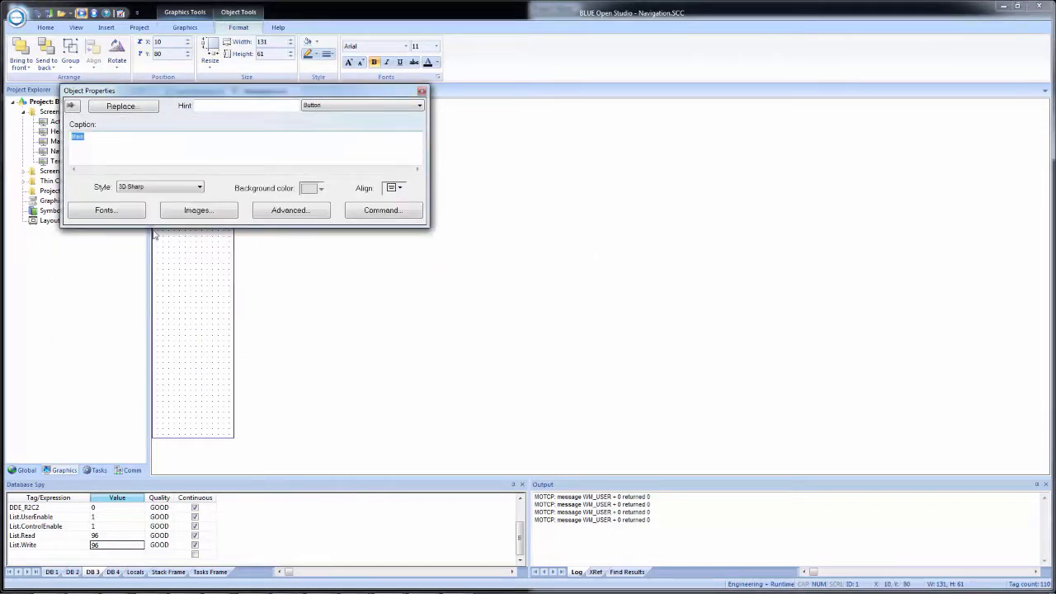
pyautogui.write('Active')
pyautogui.write(' 0')
pyautogui.write('bjects')
pyautogui.click(188, 265)
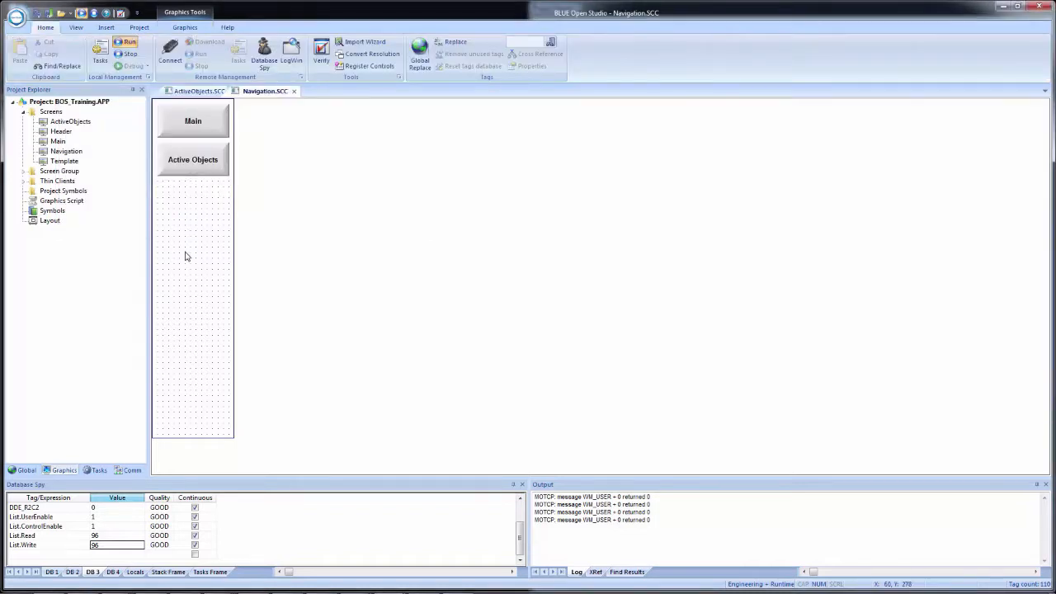
# Stop the running project, then save and close the Navigation and ActiveObjects screens.
pyautogui.click(95, 16)
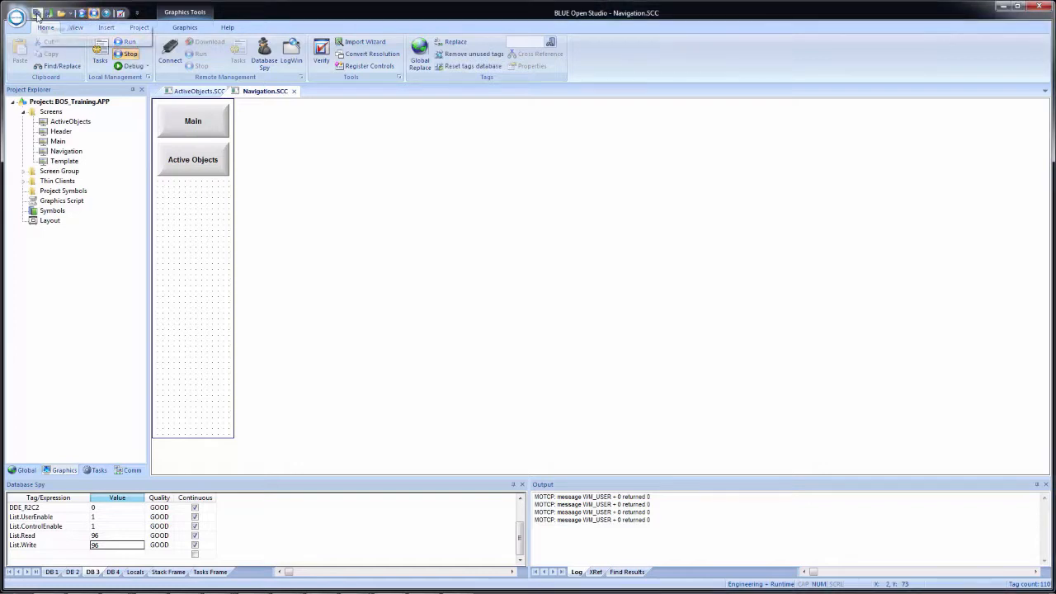
pyautogui.click(294, 90)
pyautogui.click(234, 90)
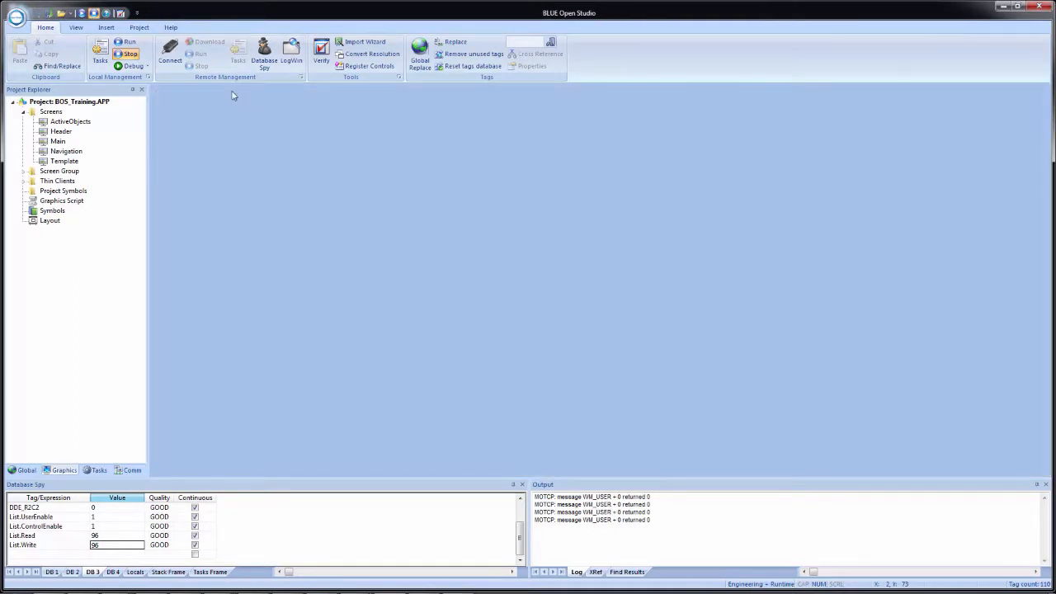
# Run the project and test the navigation buttons by switching back and forth between the Main and Active Objects screens.
pyautogui.click(79, 16)
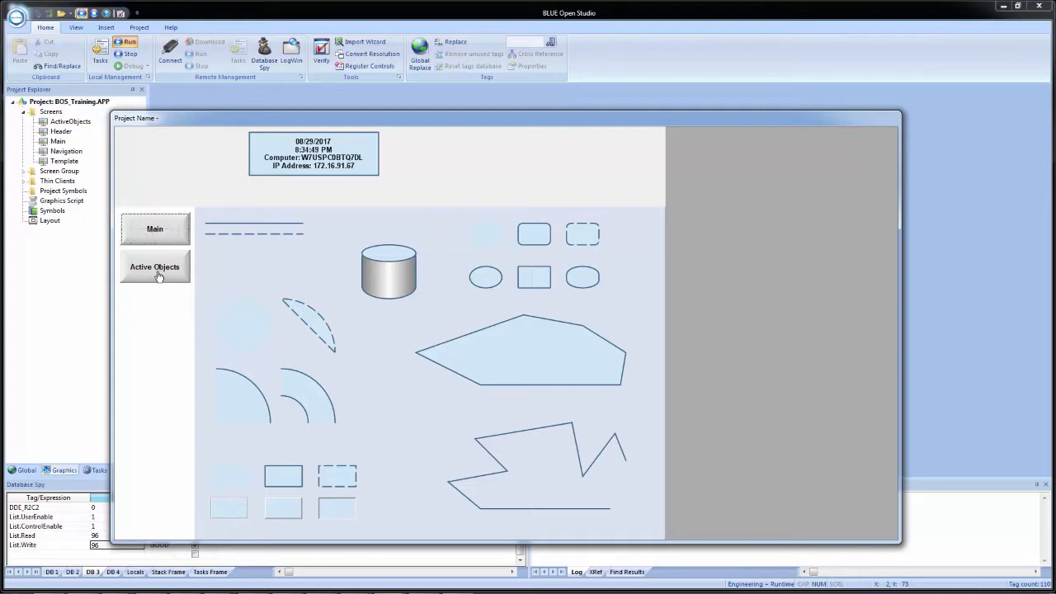
pyautogui.click(156, 269)
pyautogui.click(155, 231)
pyautogui.click(161, 276)
pyautogui.click(160, 230)
pyautogui.click(163, 264)
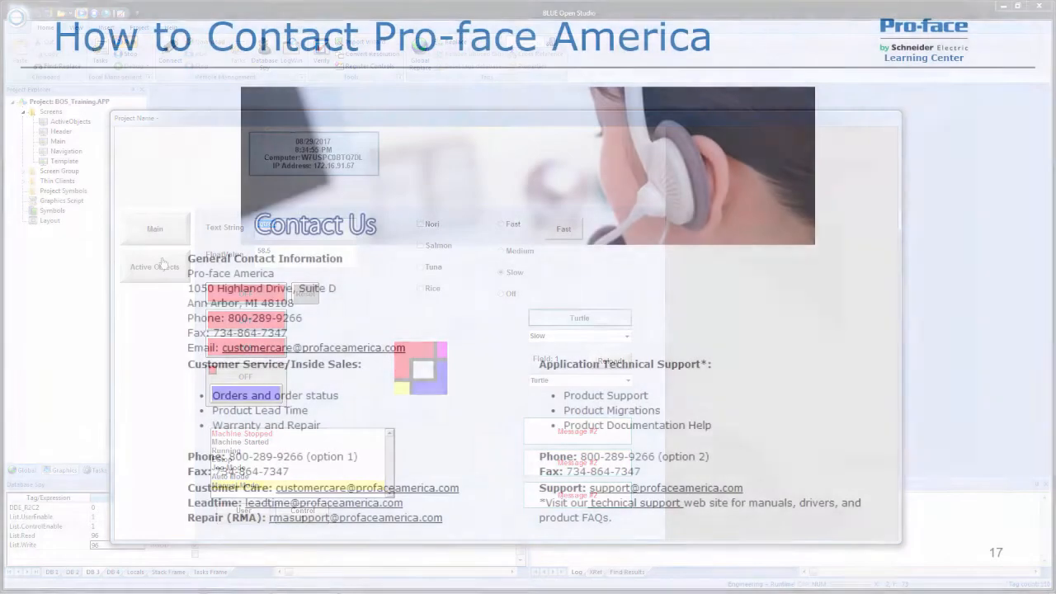